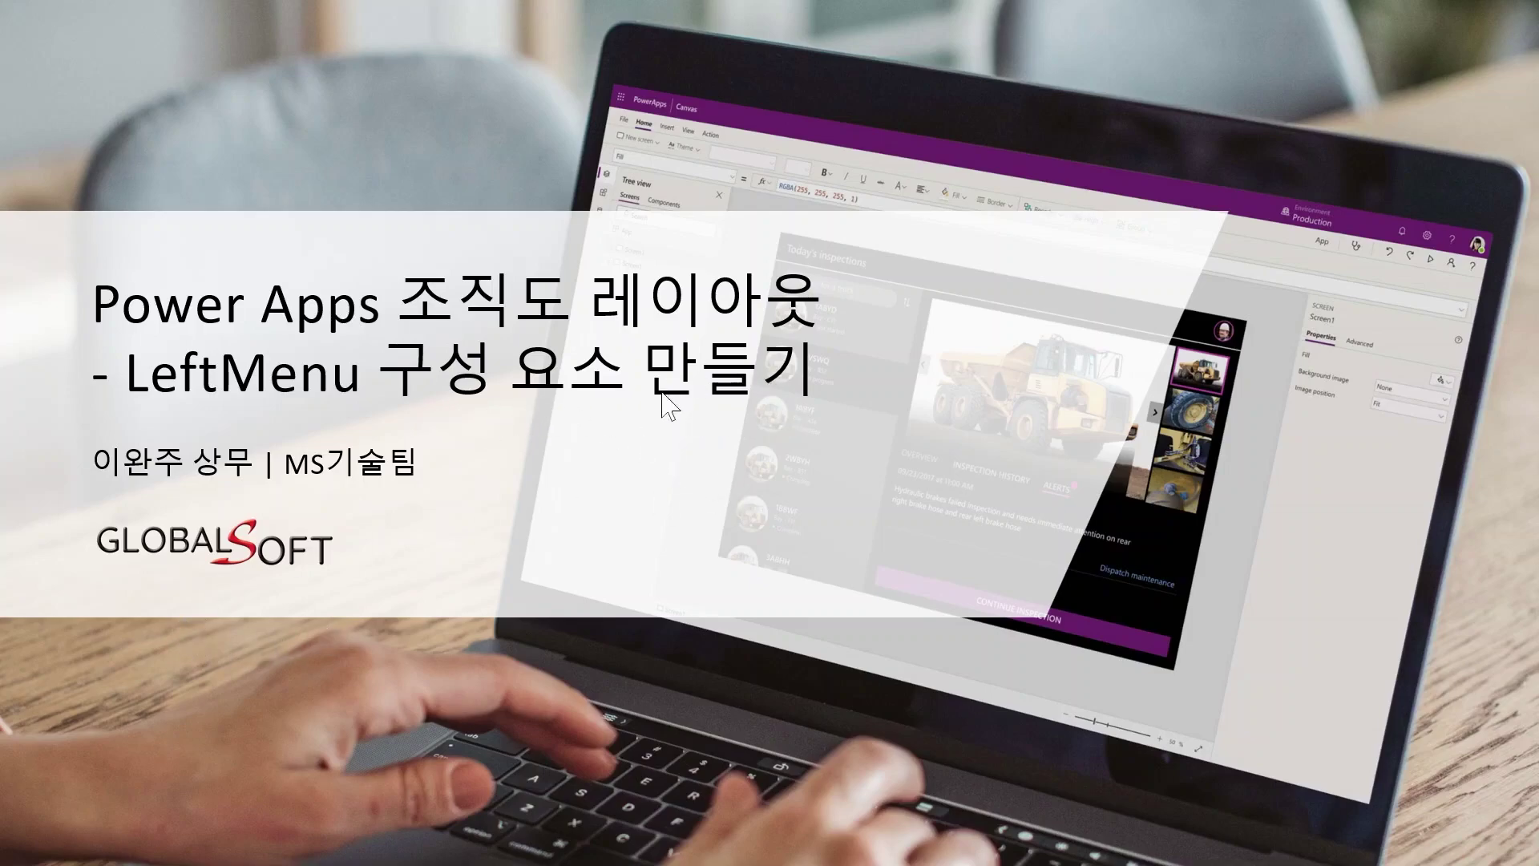
Switch to the browser and read through the component library article's overview and creation sections, then close it.
click(1064, 506)
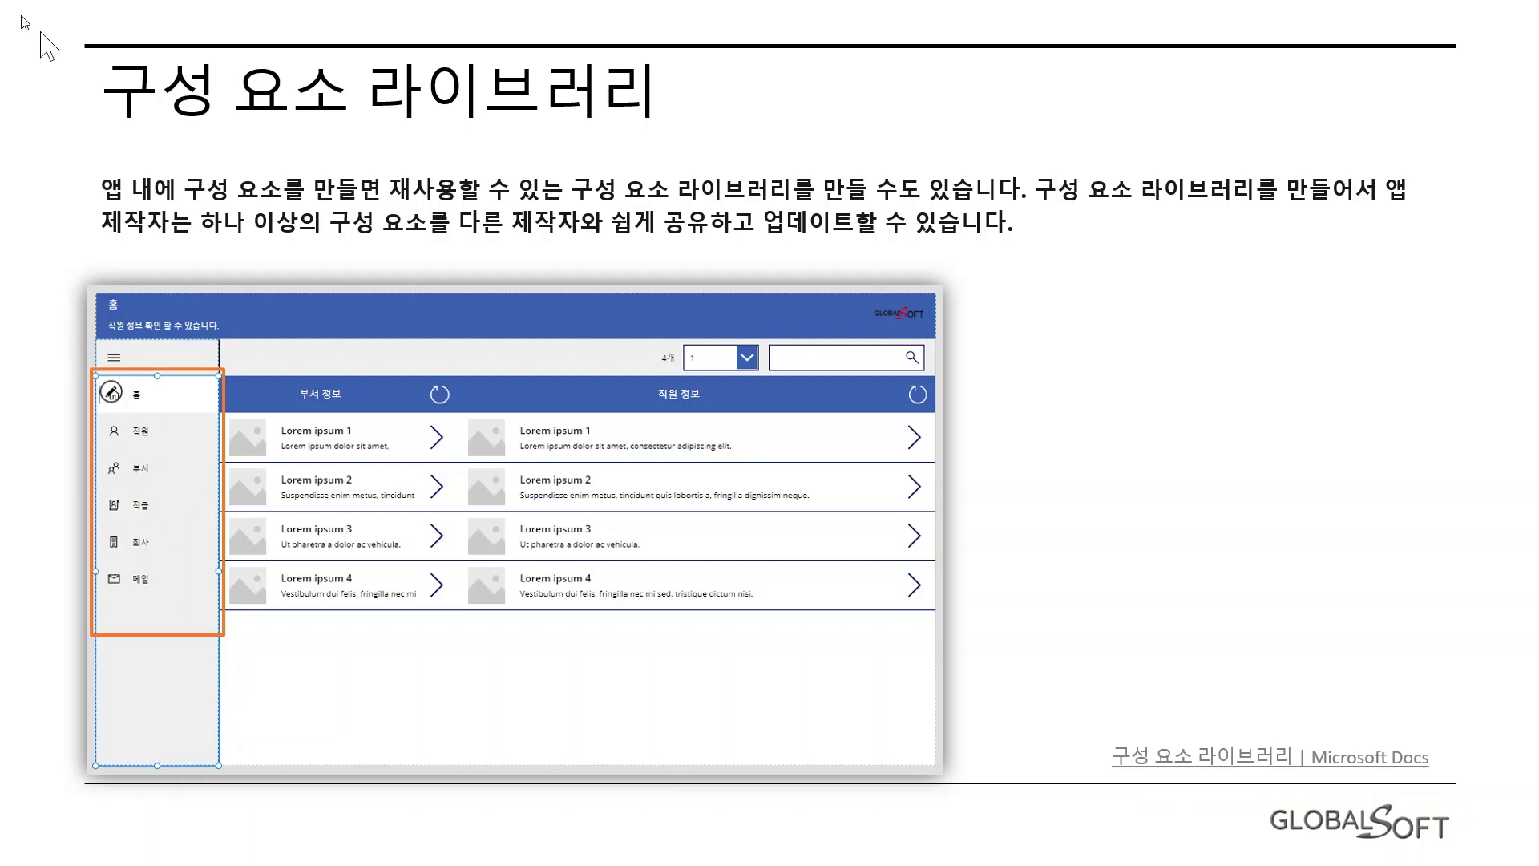
key(alt+Tab)
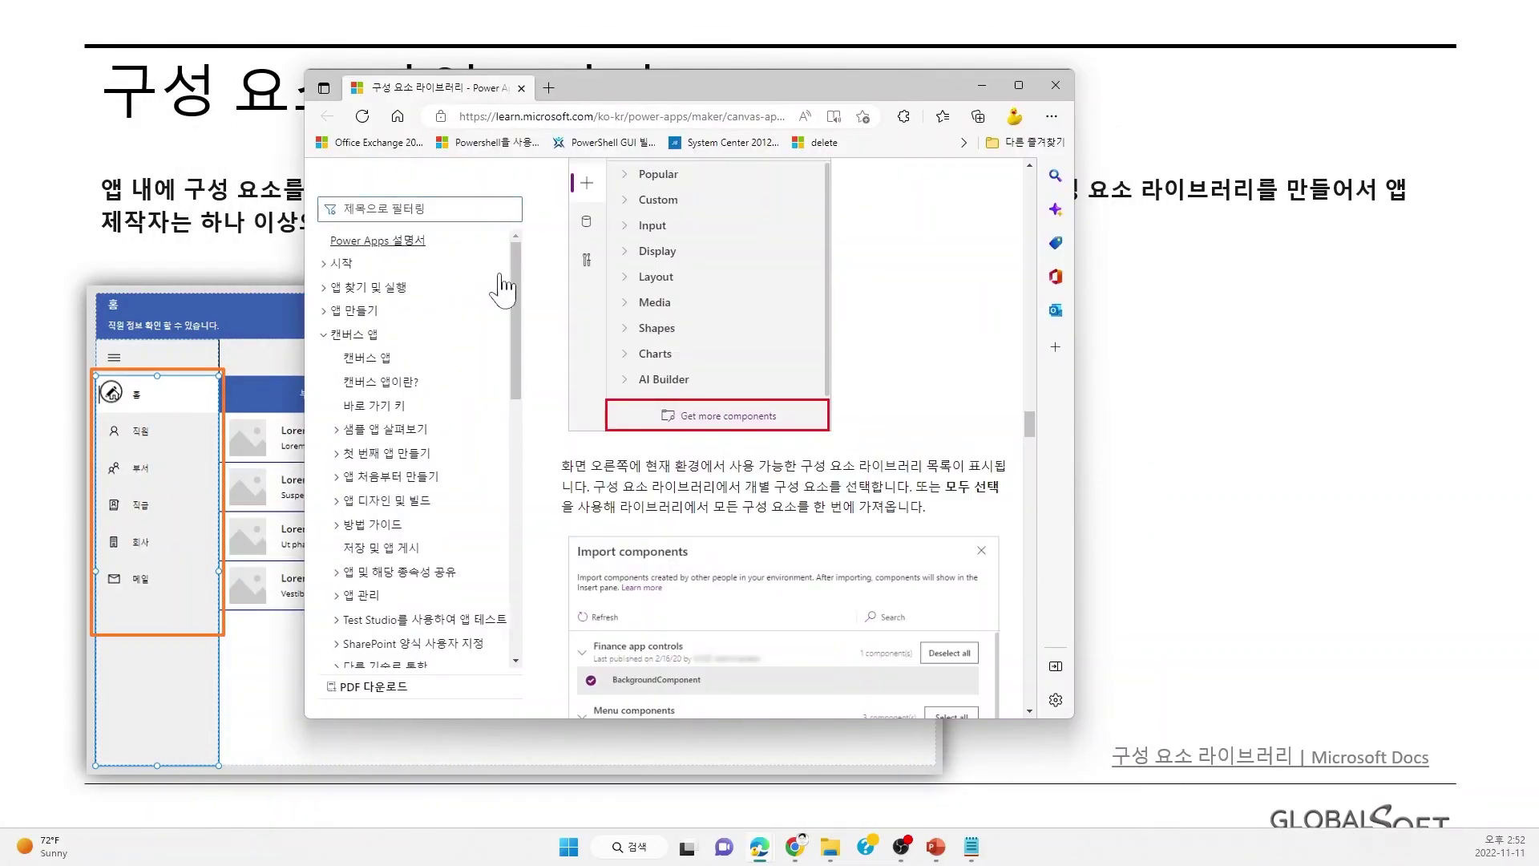
scroll(918, 321, up, 10)
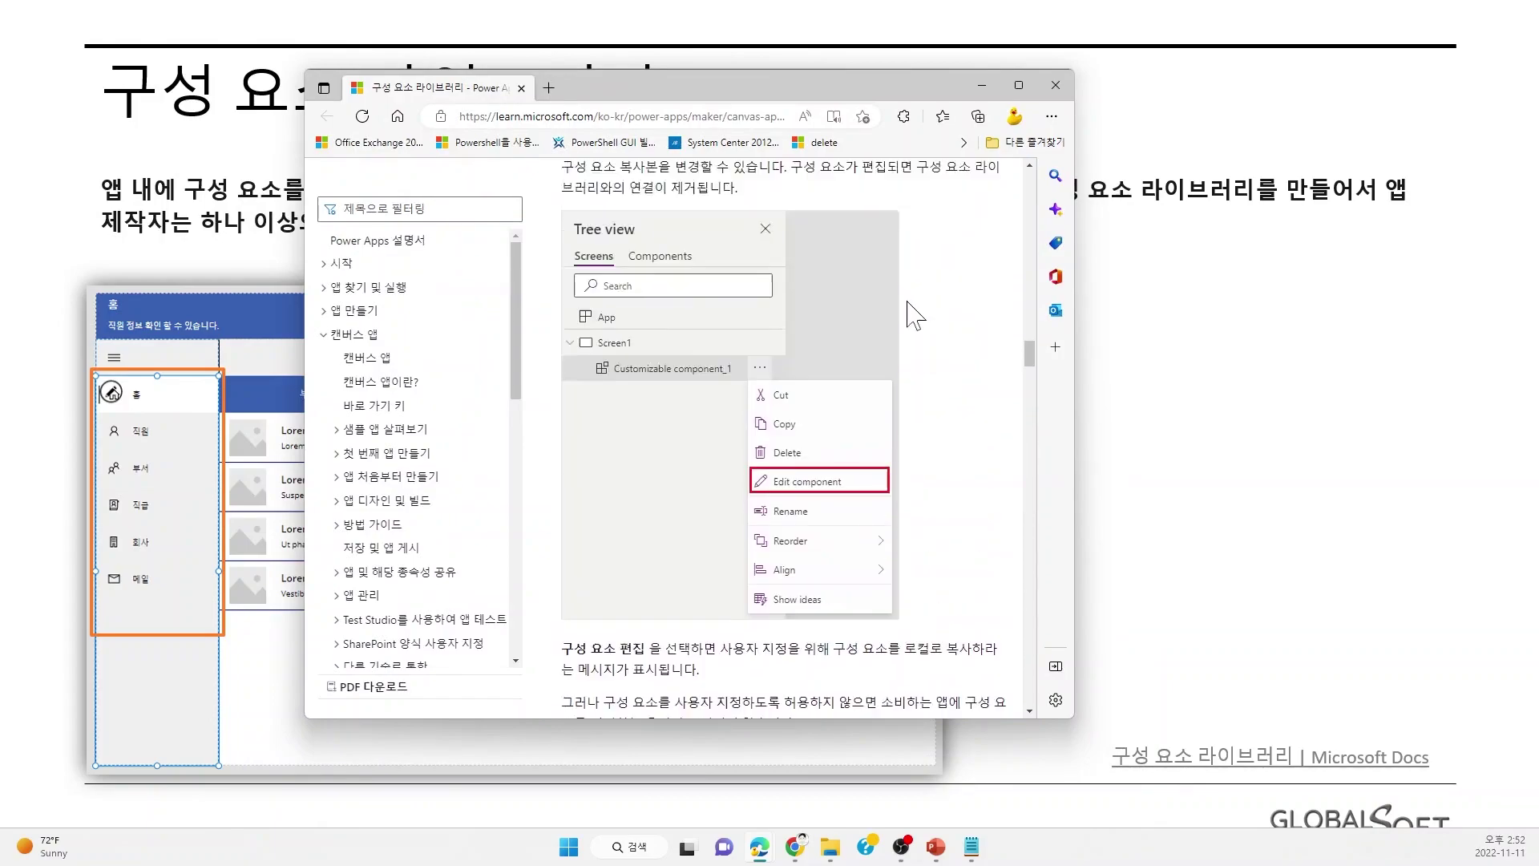
scroll(918, 321, up, 10)
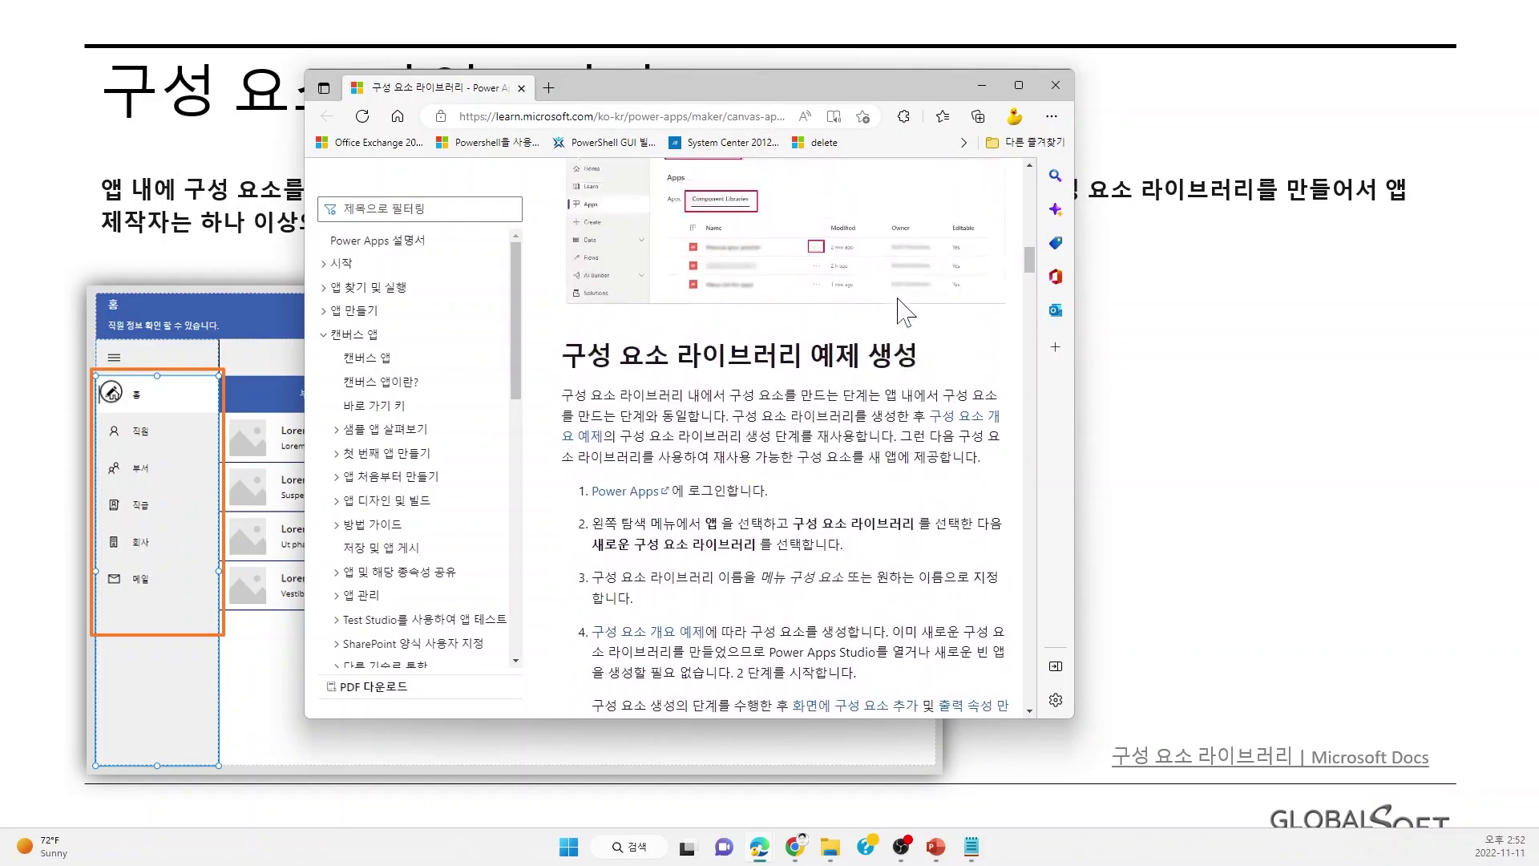
scroll(899, 299, up, 10)
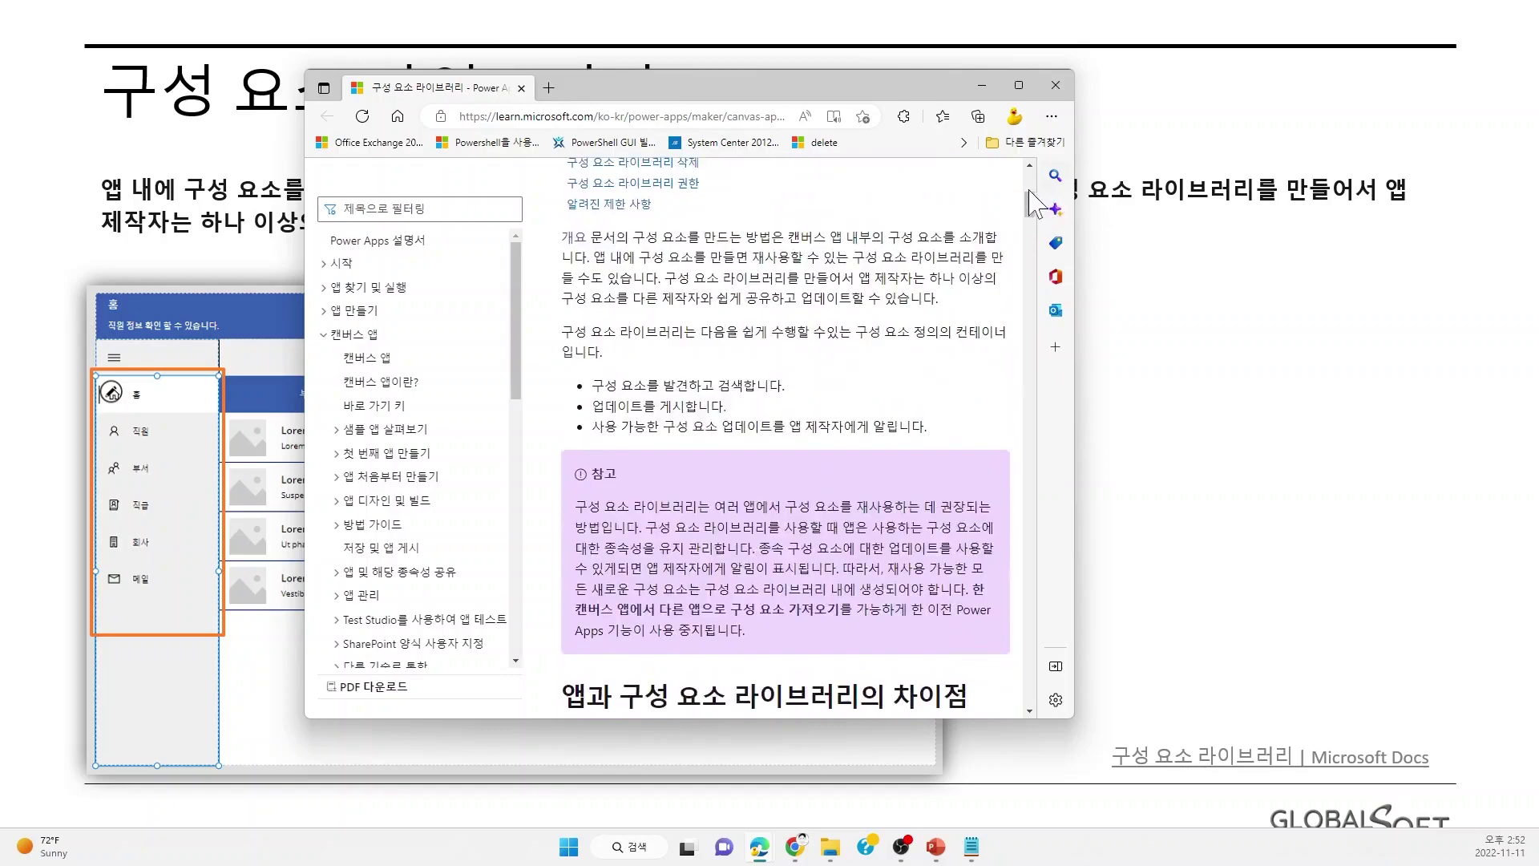
drag(1032, 204, 1031, 178)
drag(1076, 391, 1271, 391)
scroll(822, 410, down, 15)
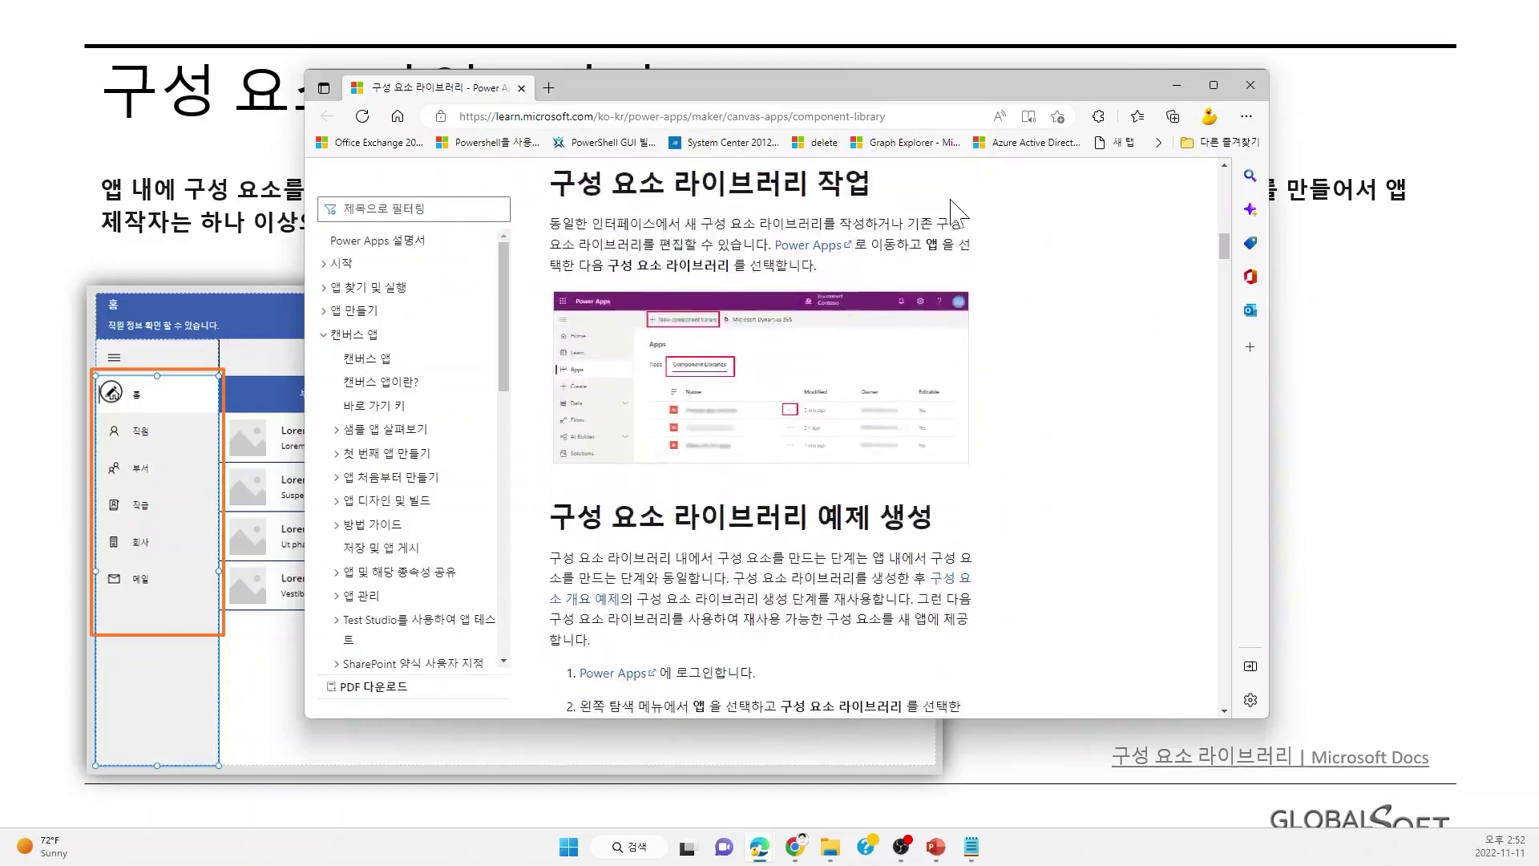
click(1252, 86)
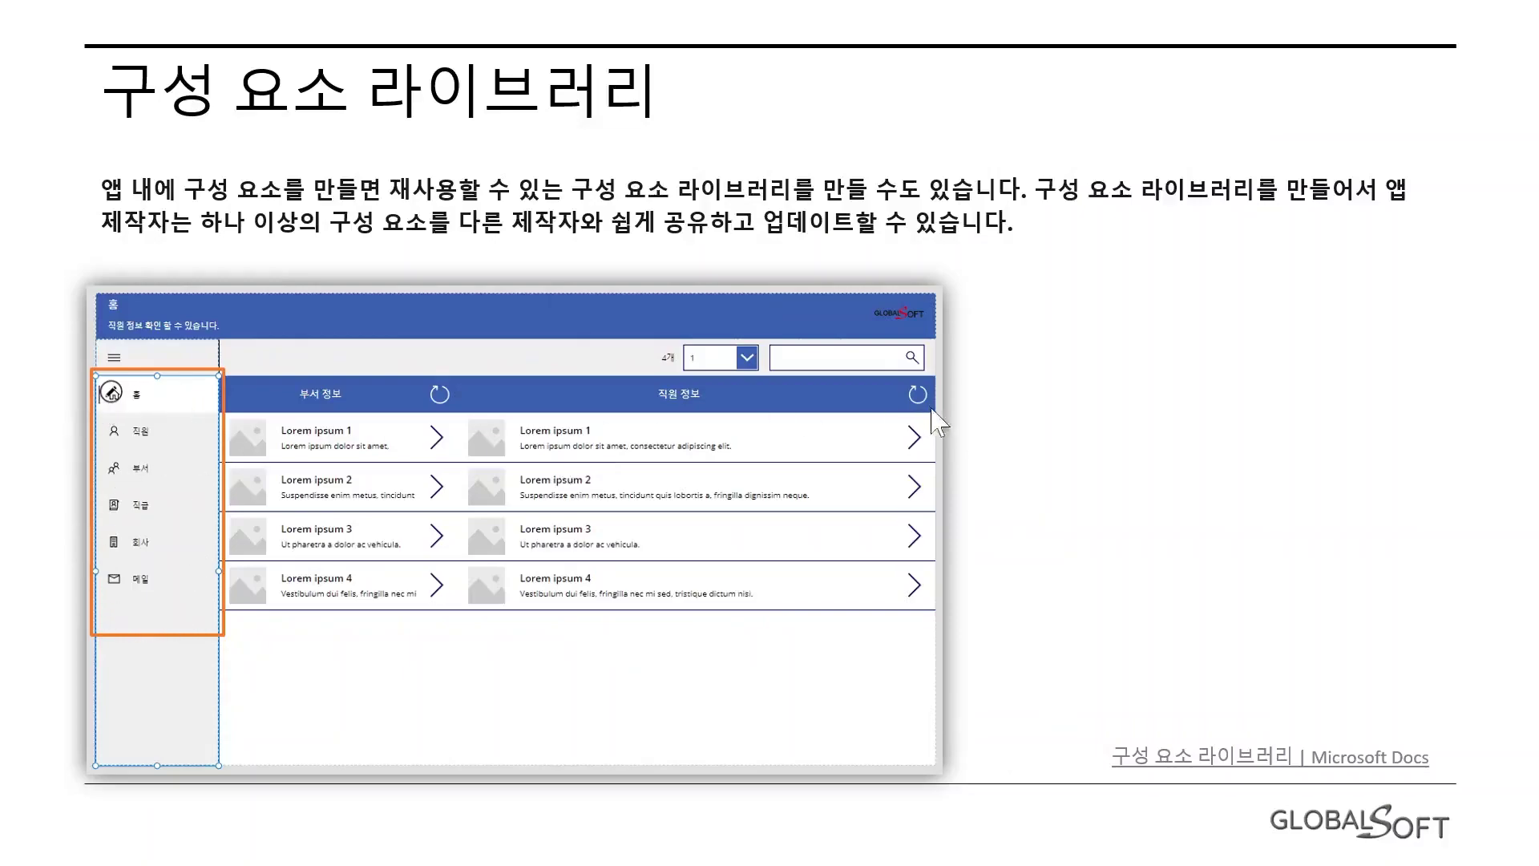
Switch to the Power Apps editor and collapse the expanded HomeScreen and EmployeeScreen hierarchies.
click(1044, 463)
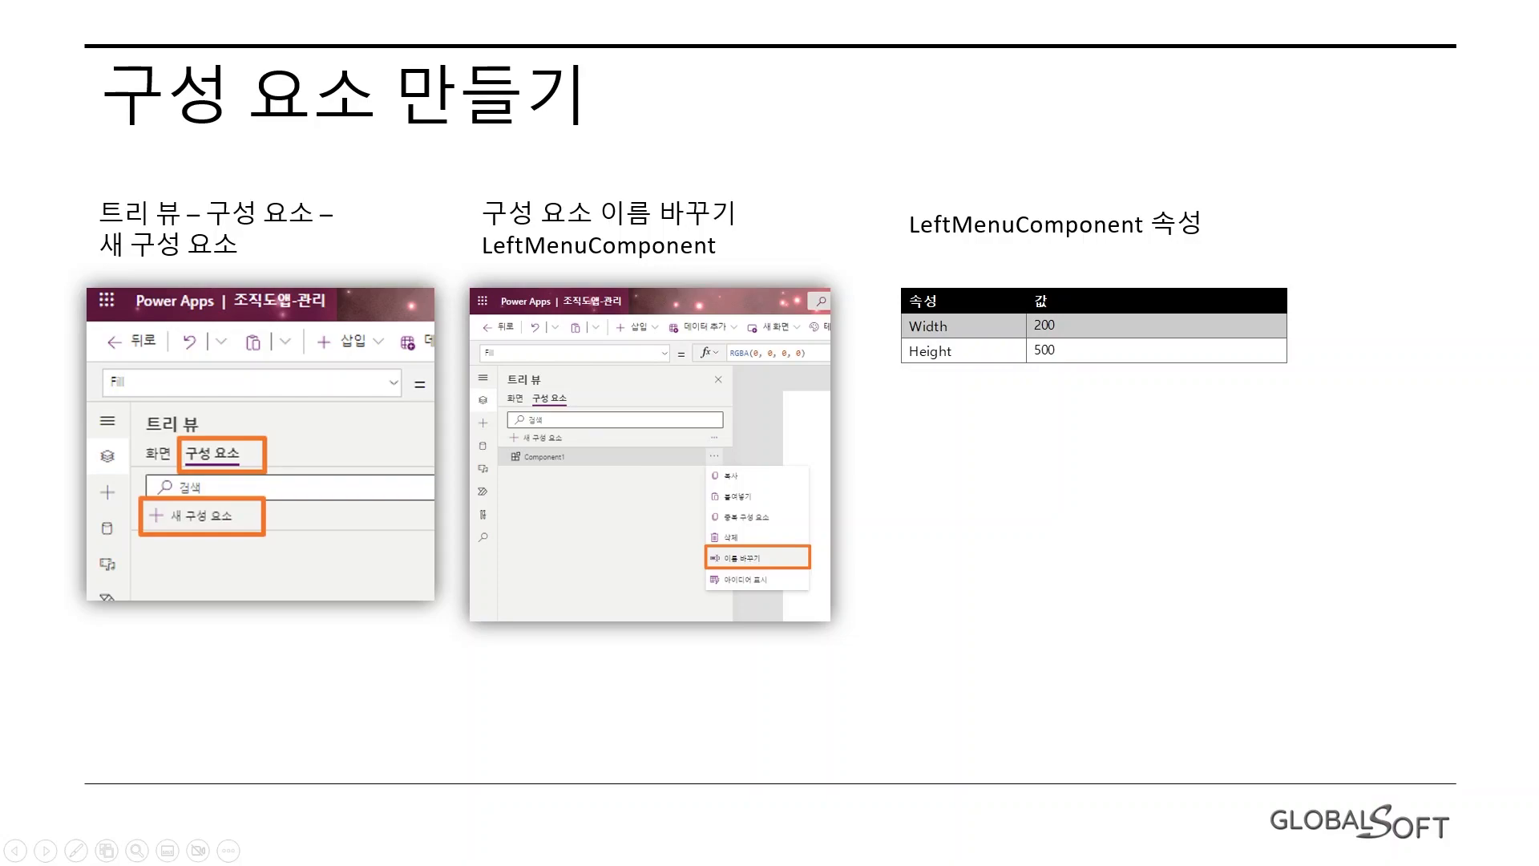
key(alt+Tab)
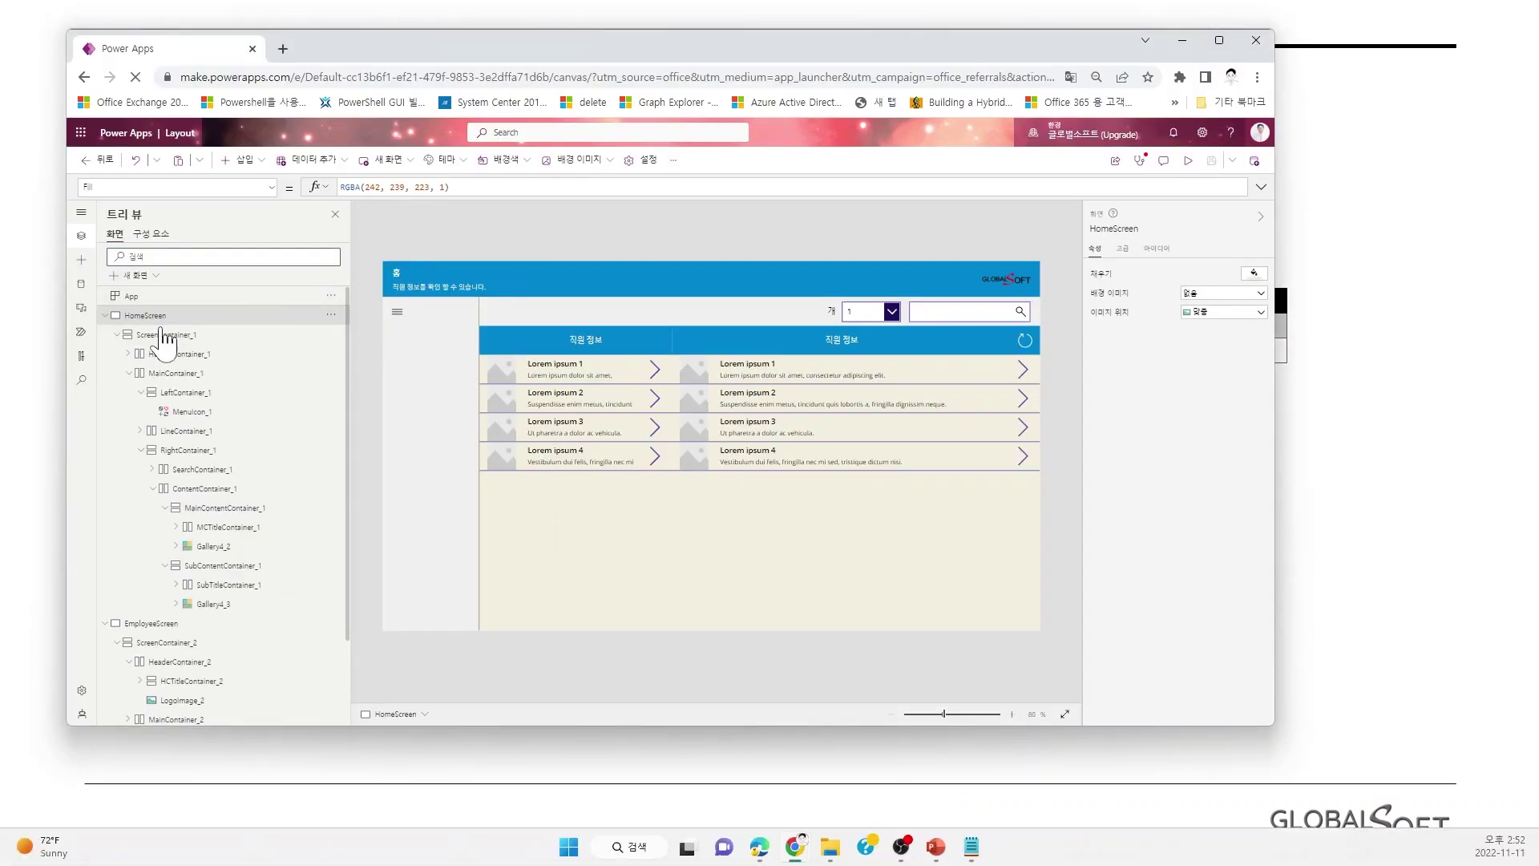
click(104, 315)
click(105, 335)
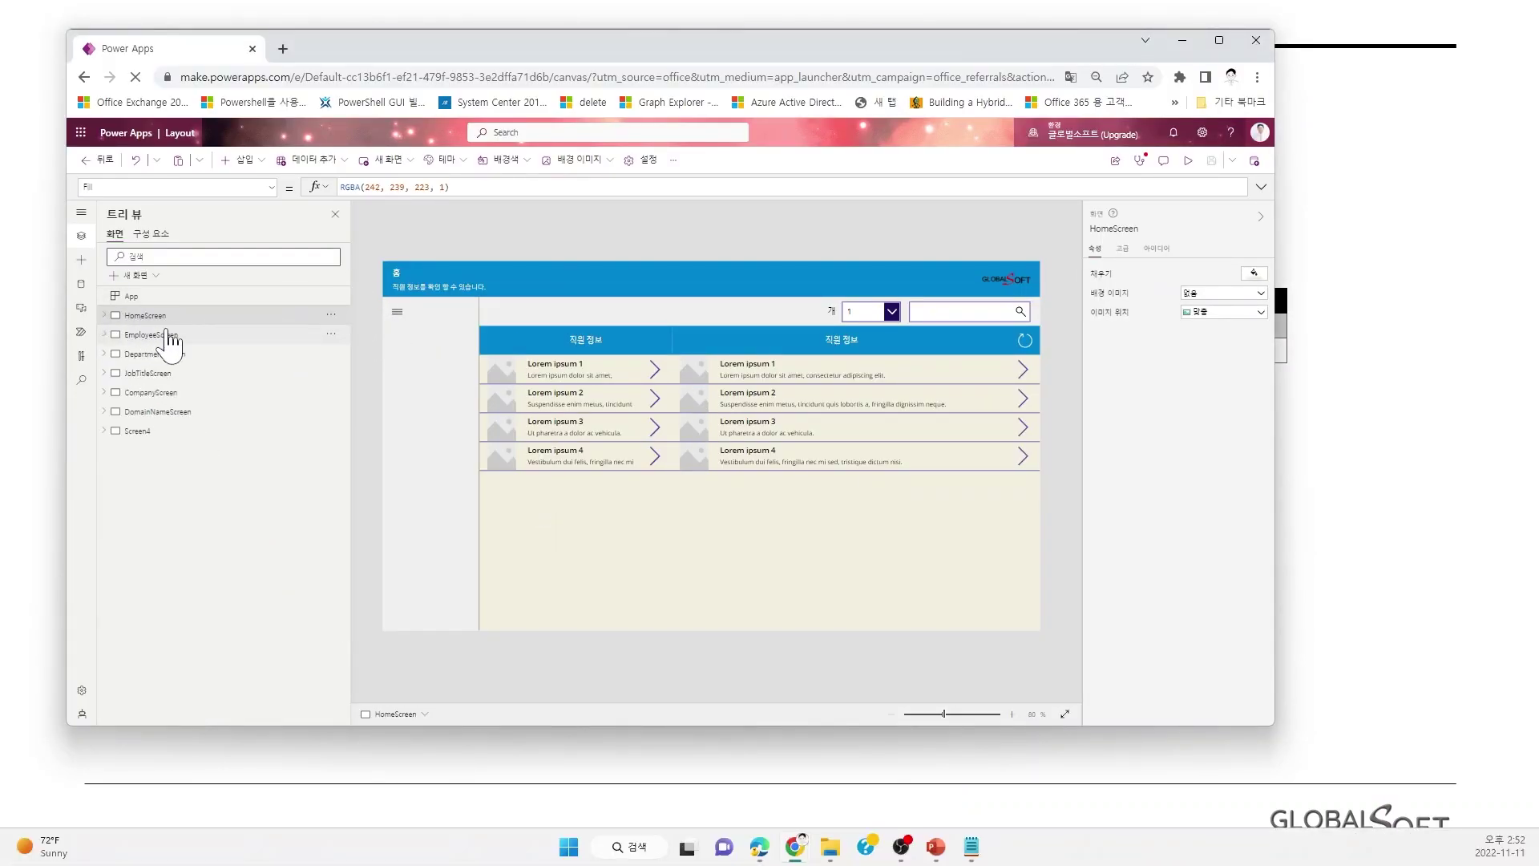
Create a new component and rename it LeftMenuComponent.
click(153, 238)
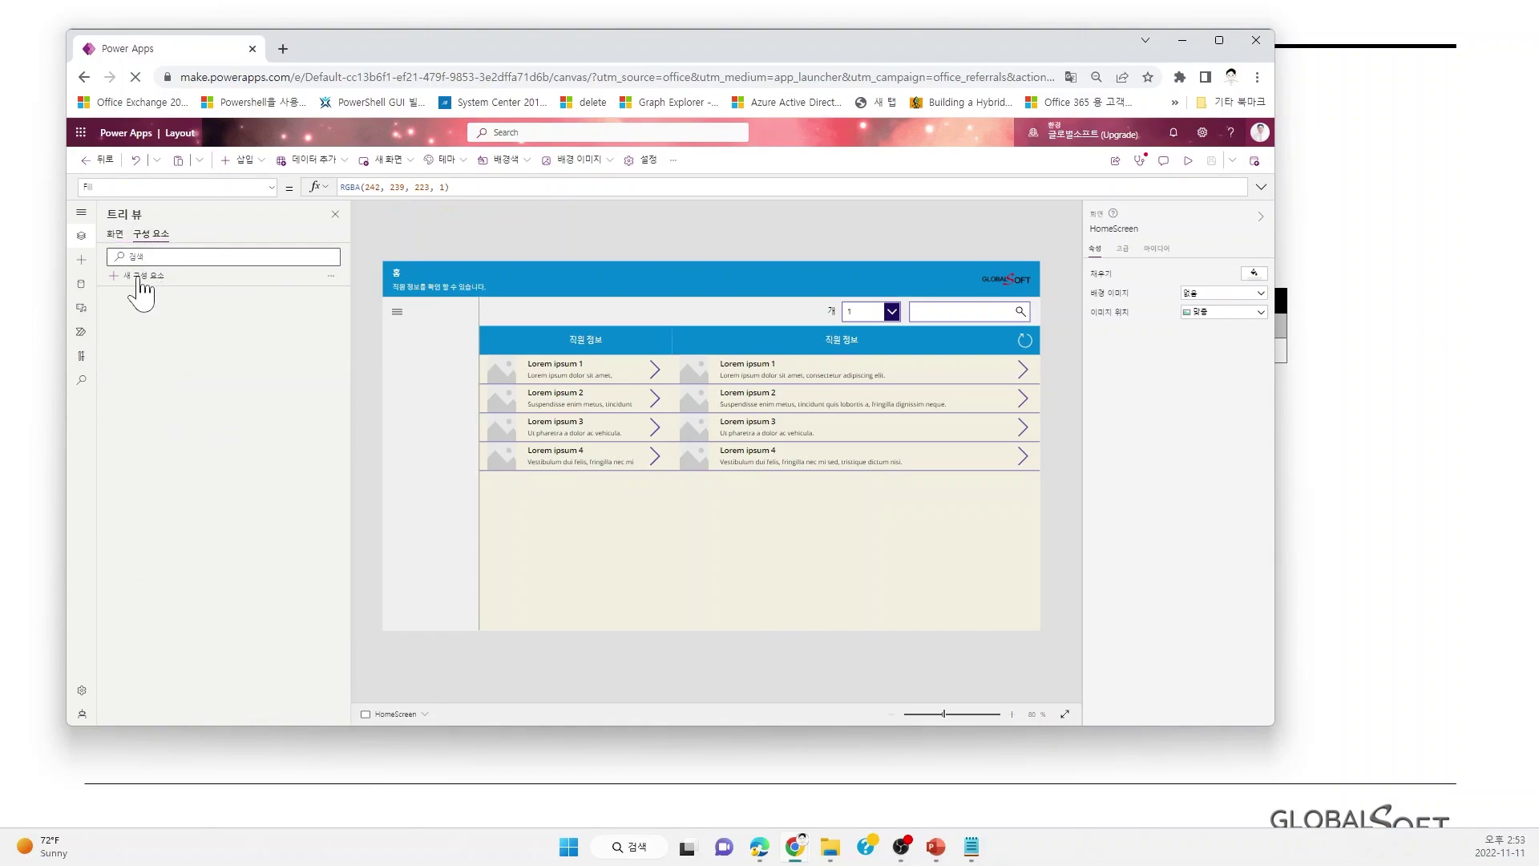
click(142, 277)
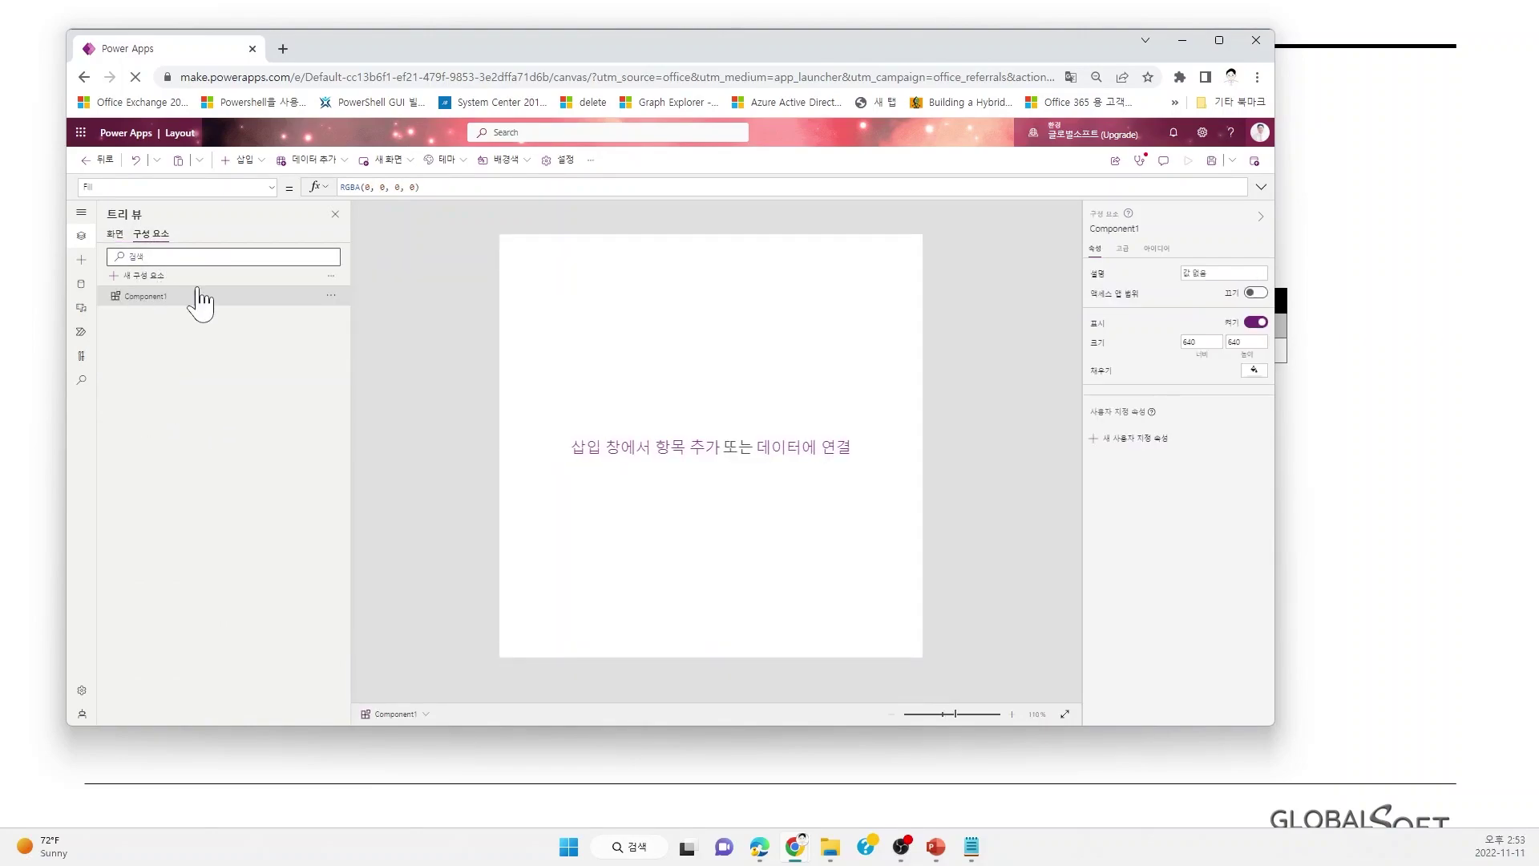
double_click(132, 298)
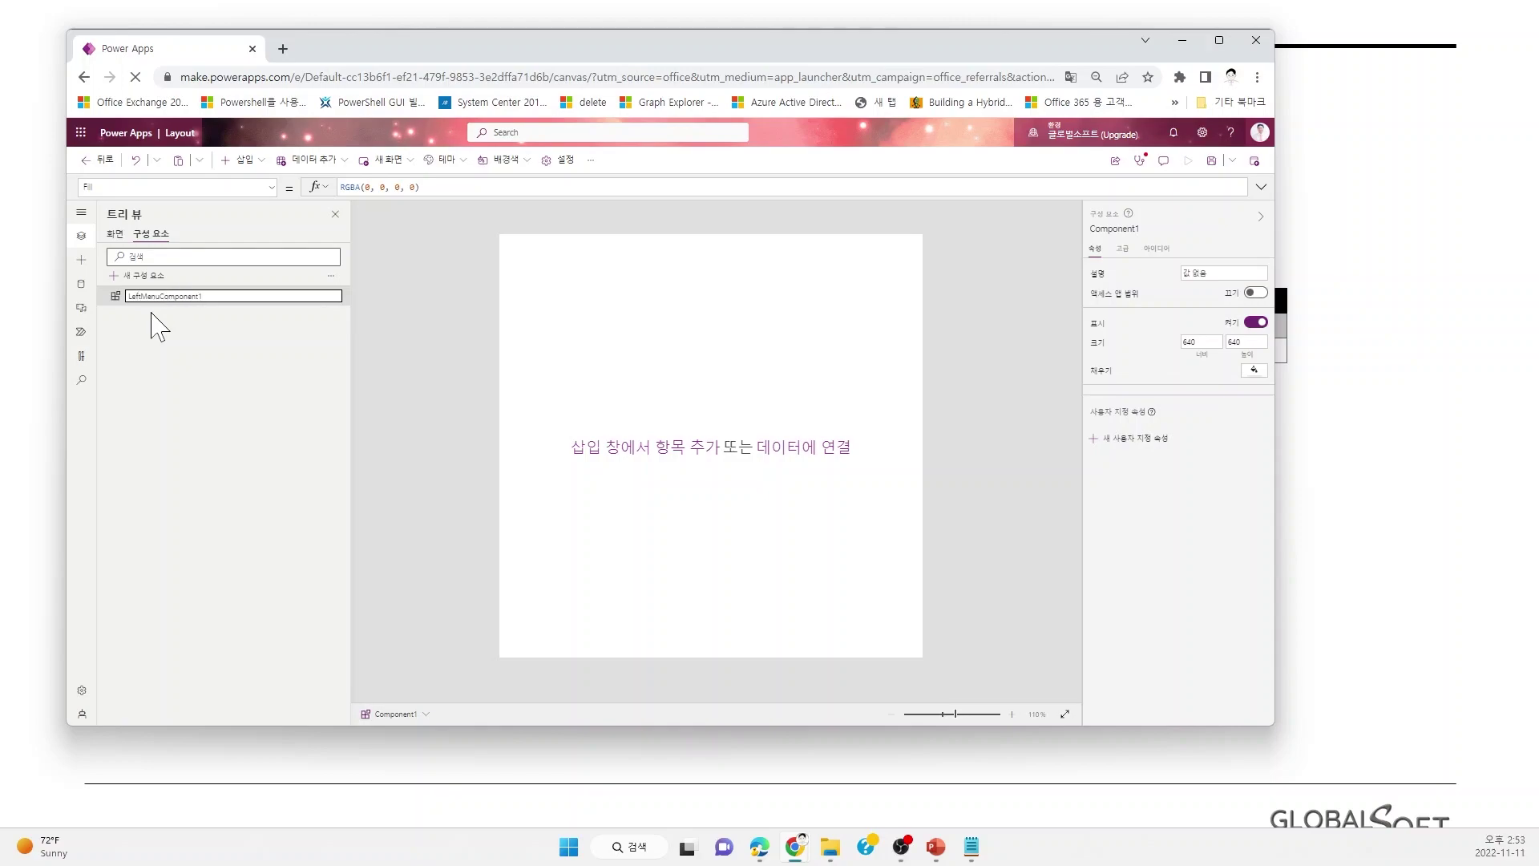
key(Return)
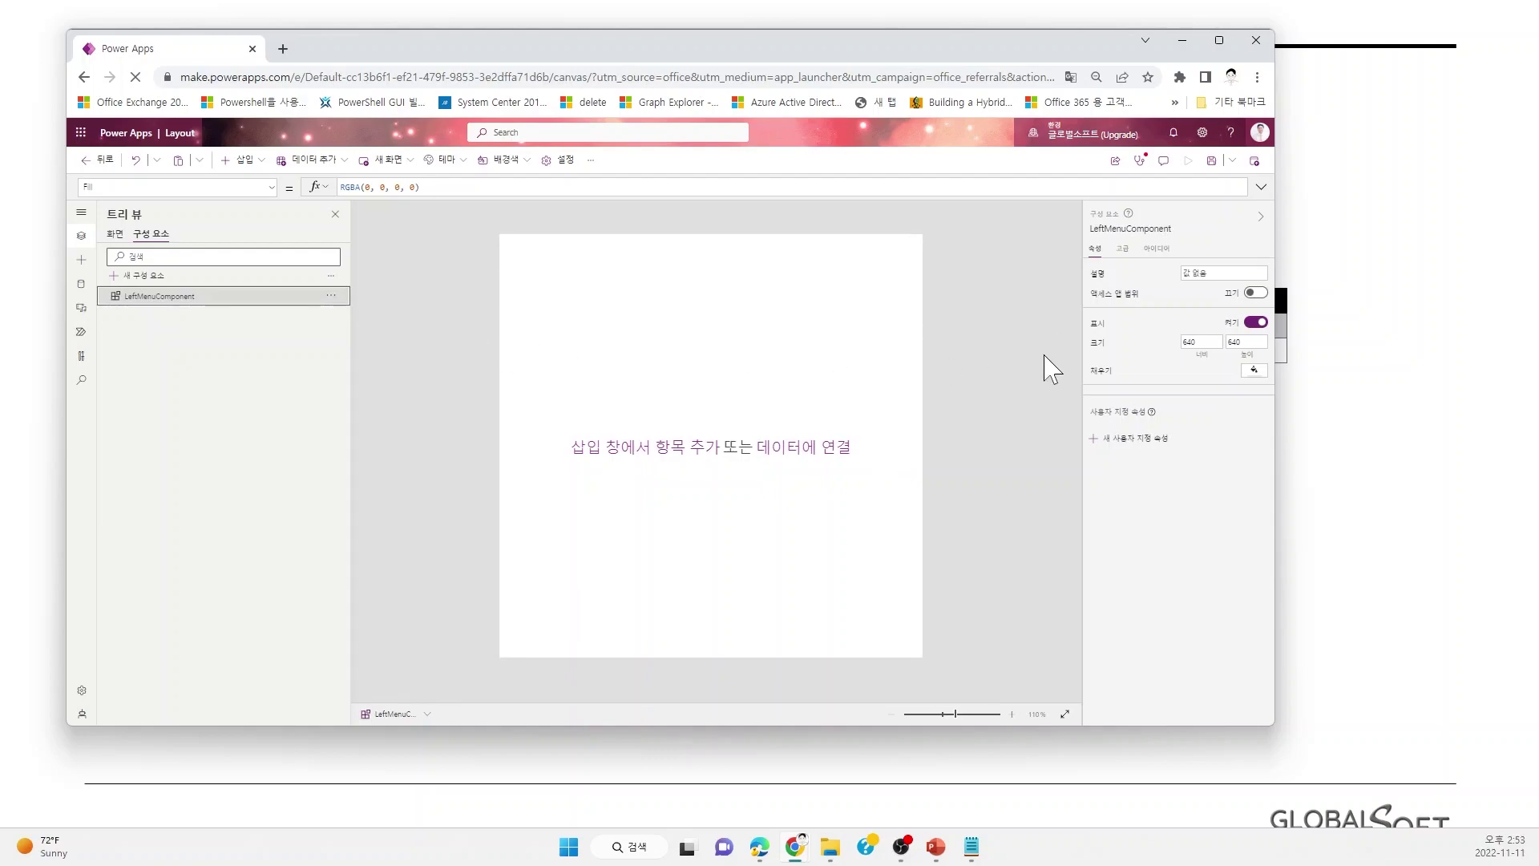
Set the LeftMenuComponent's width to 200 and its height to 500.
click(1201, 342)
text(200)
key(Tab)
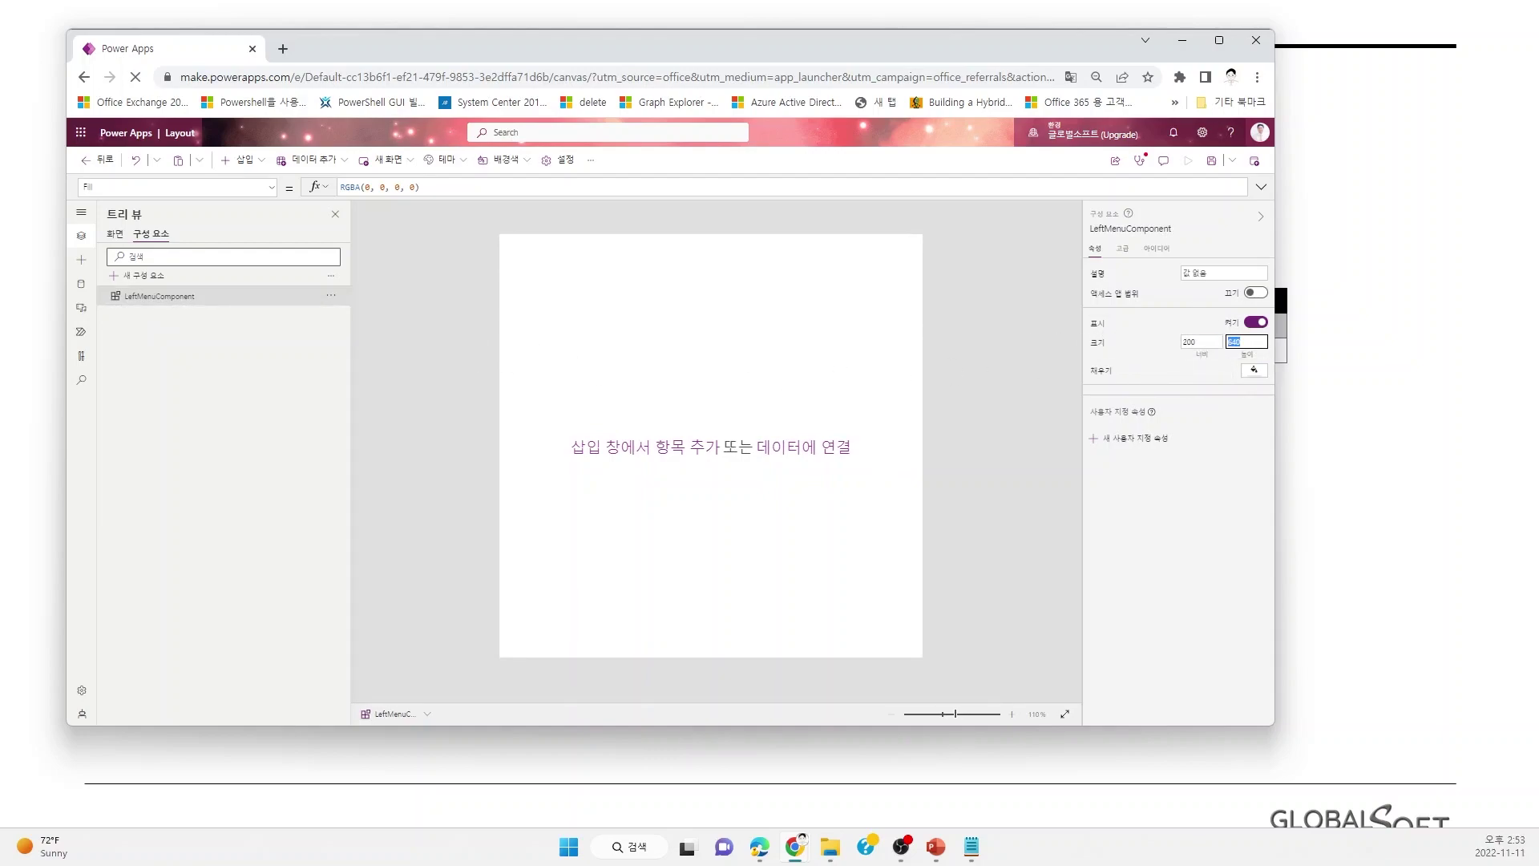
text(500)
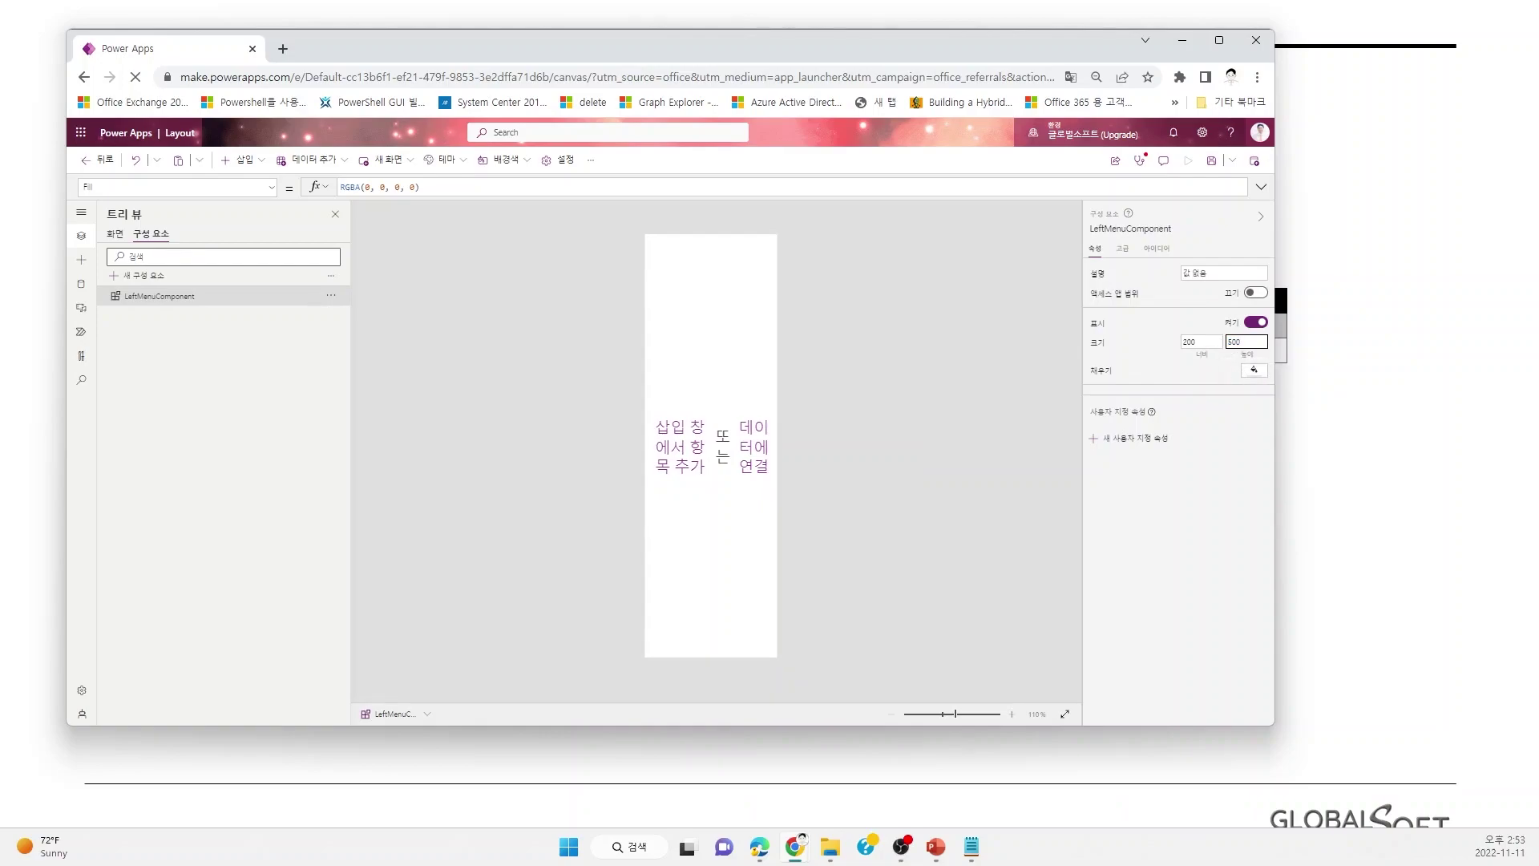
click(863, 465)
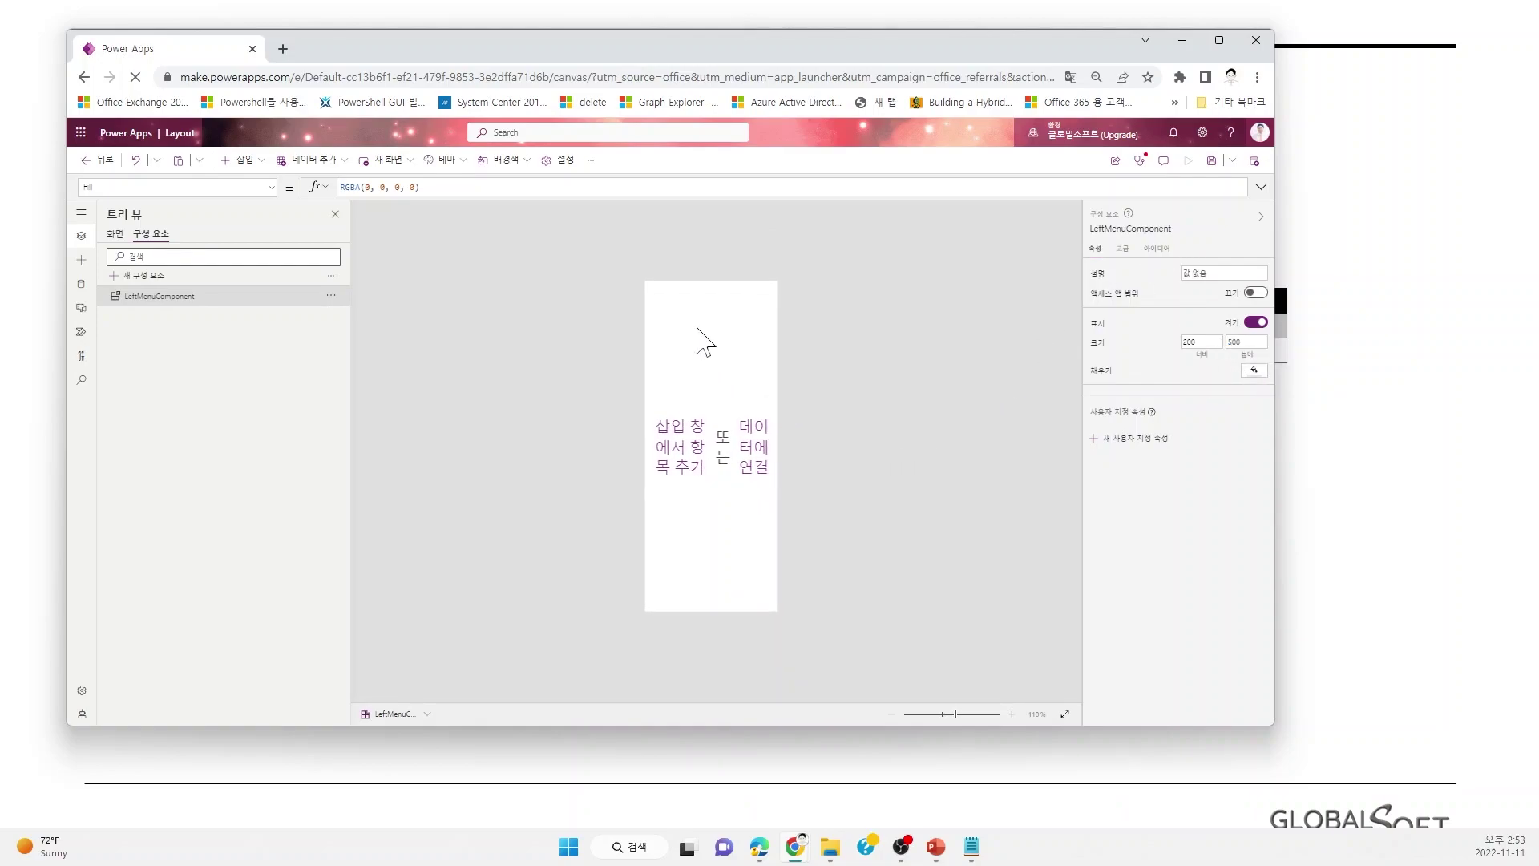
Return to the presentation and view the slide about creating a table-type custom property.
drag(712, 62, 705, 109)
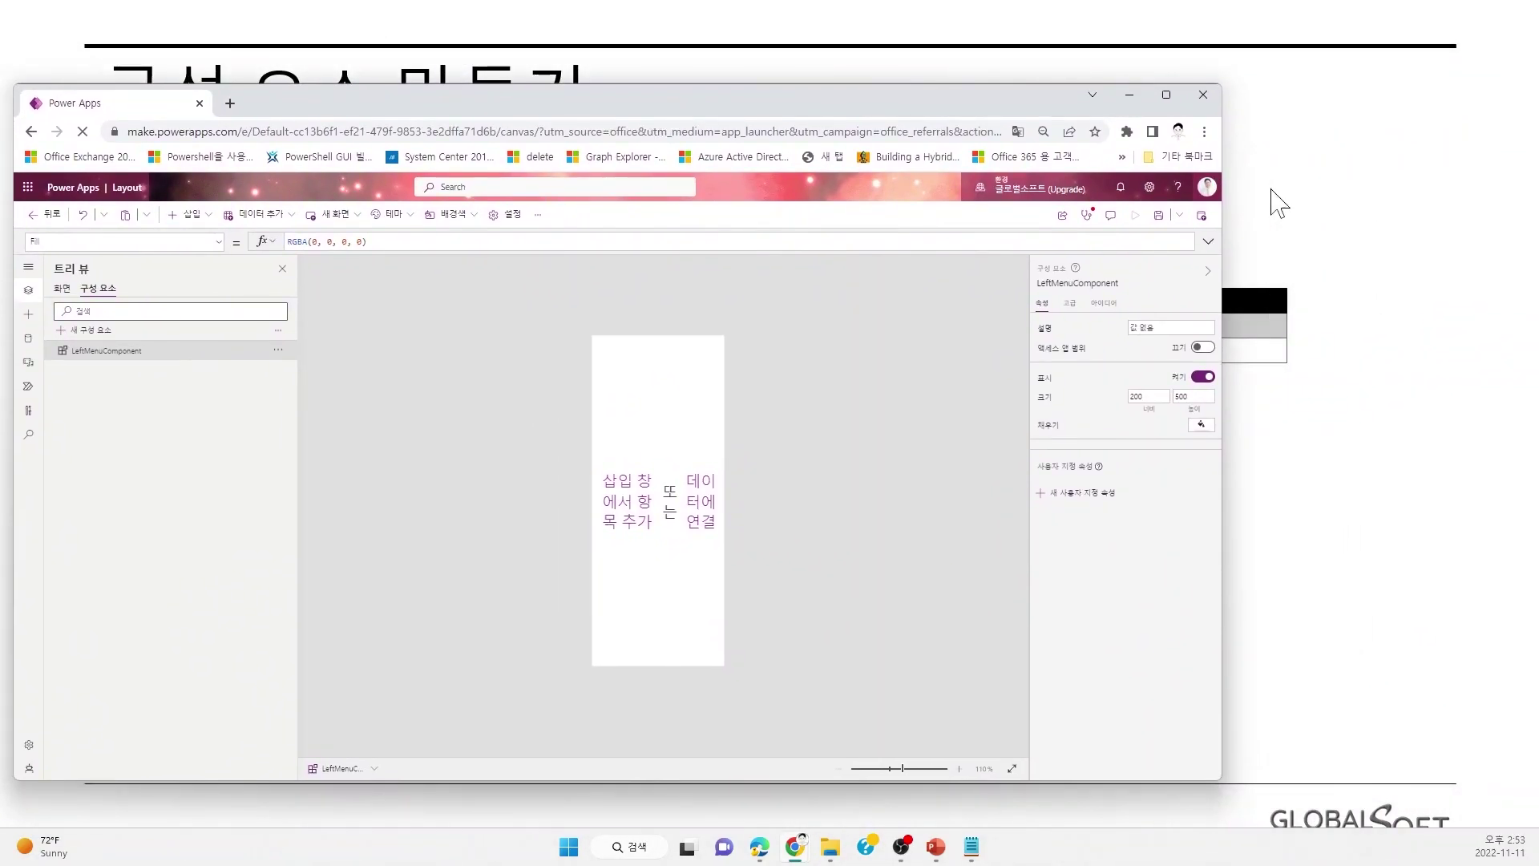
click(1307, 356)
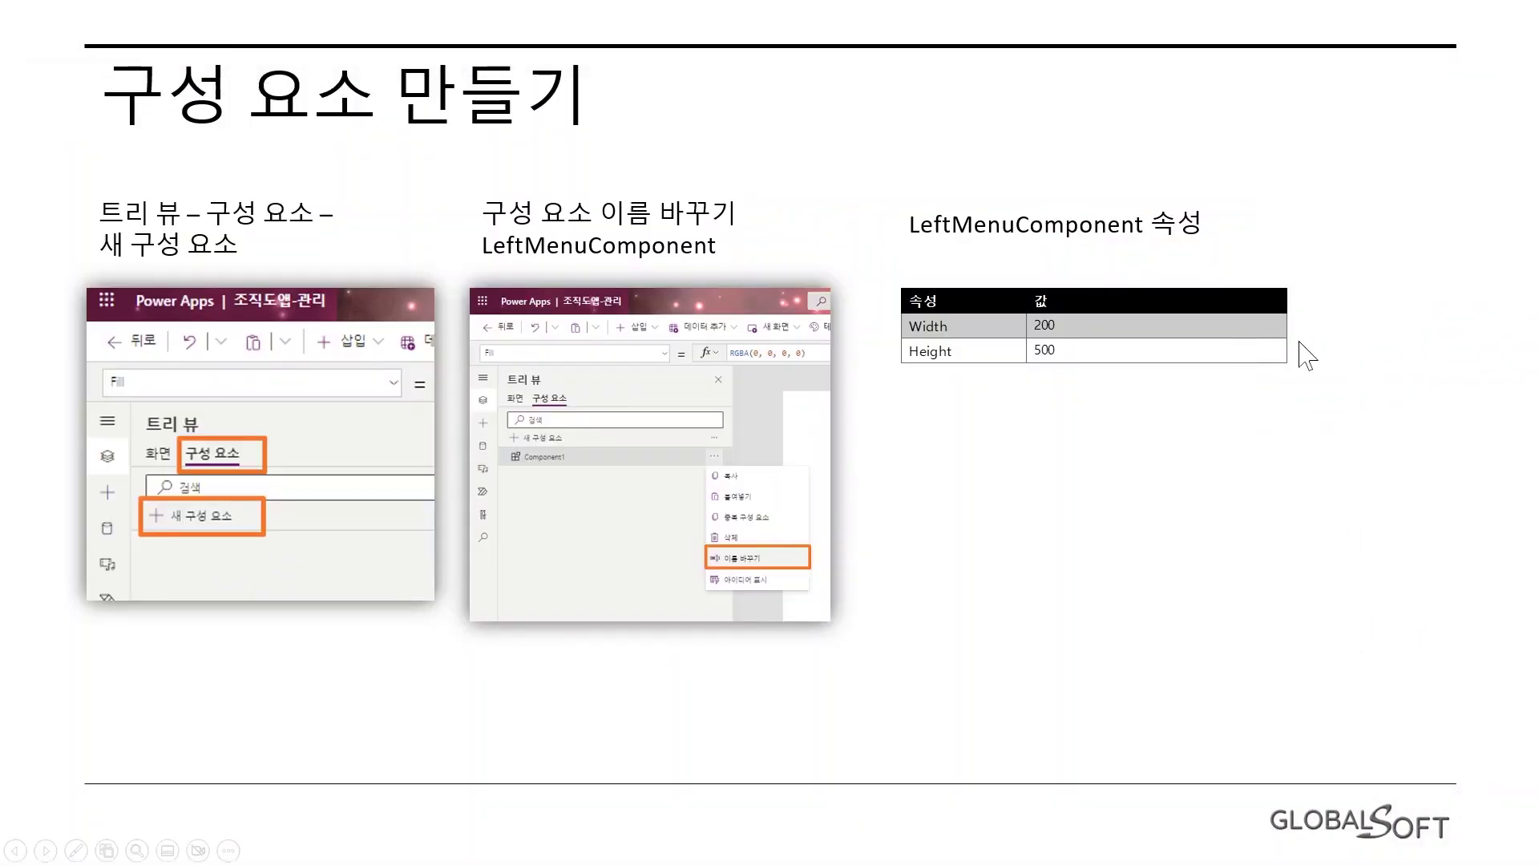
click(995, 423)
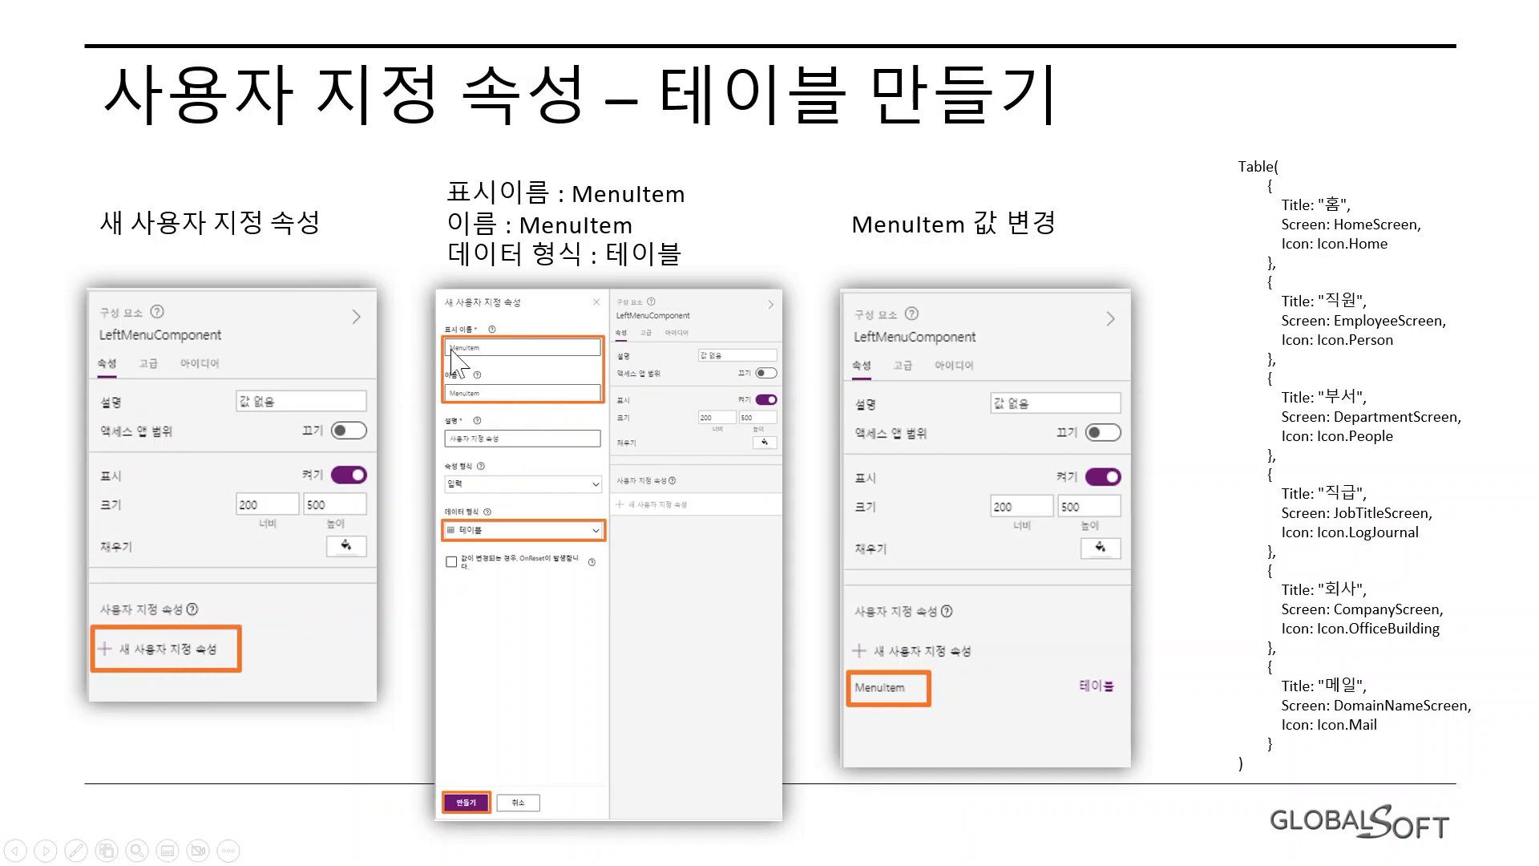
Switch back to Power Apps and add a custom input property named MenuItem with the Table (테이블) data type to LeftMenuComponent.
key(alt+Tab)
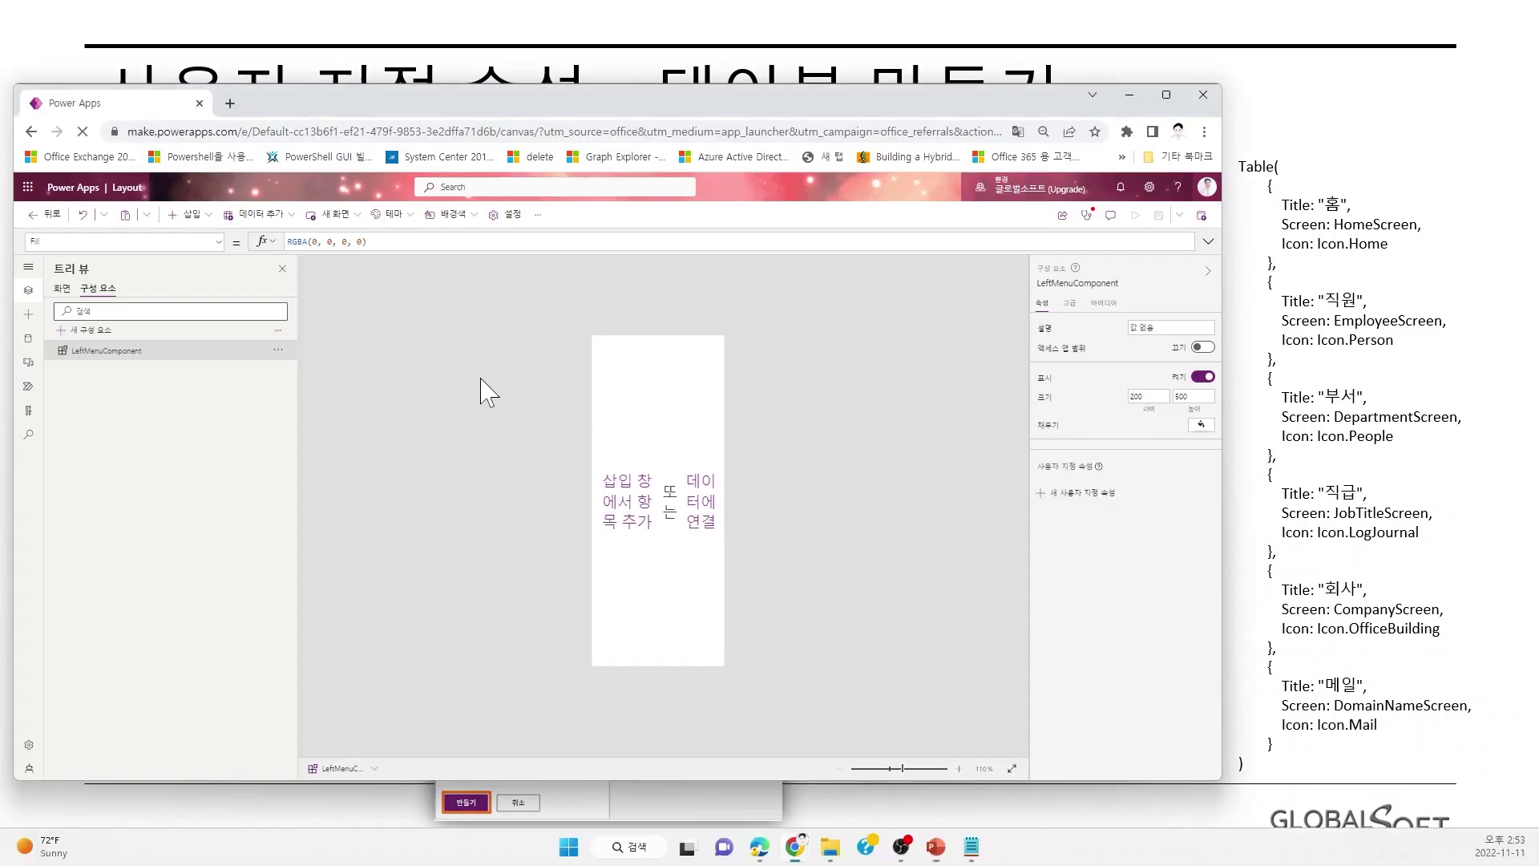
click(1076, 494)
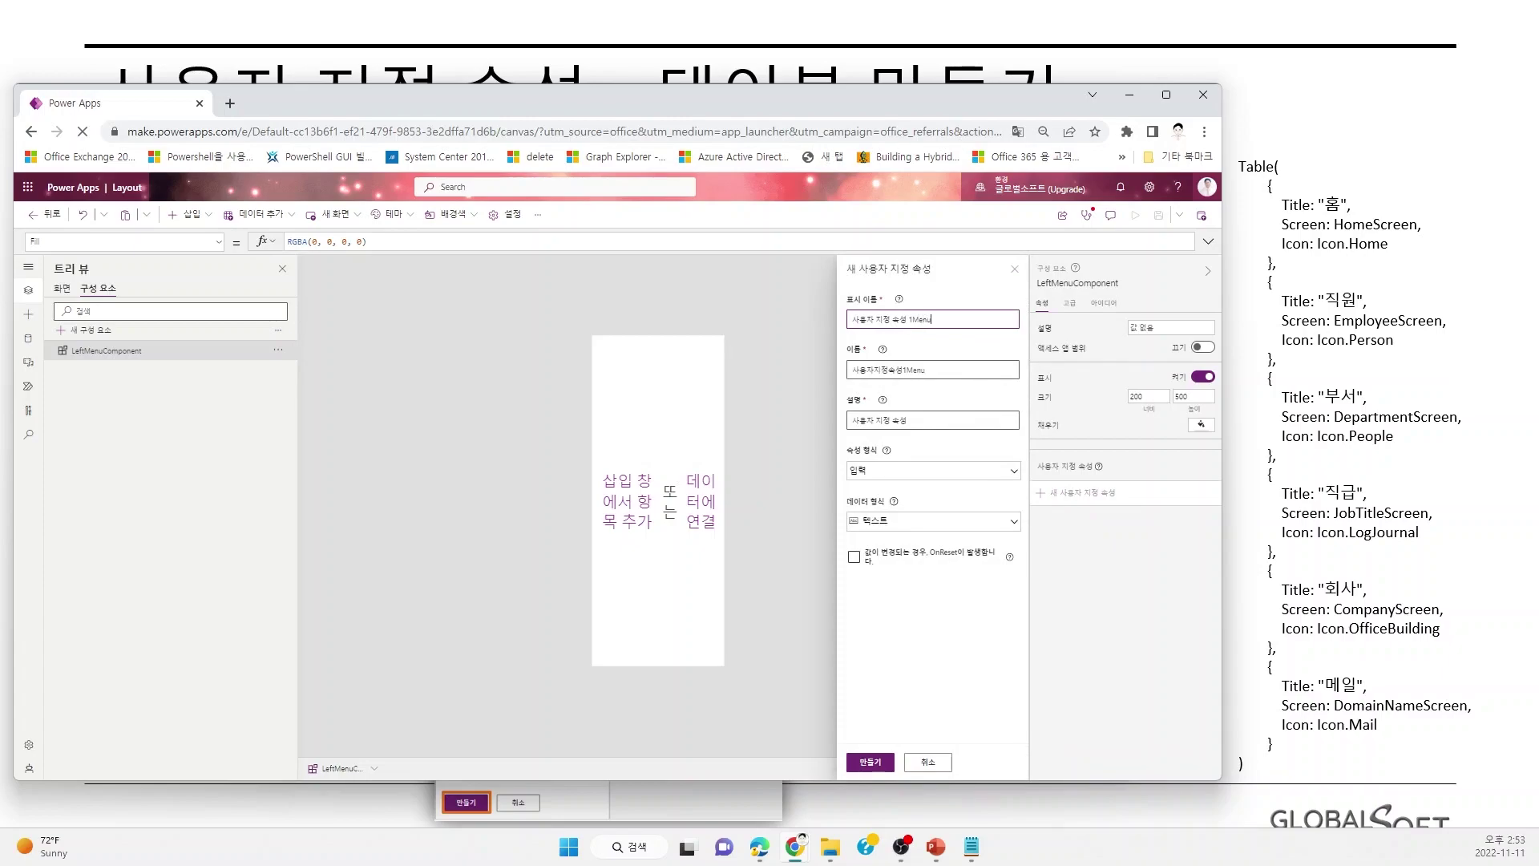
key(ctrl+a)
key(BackSpace)
text(M)
click(890, 521)
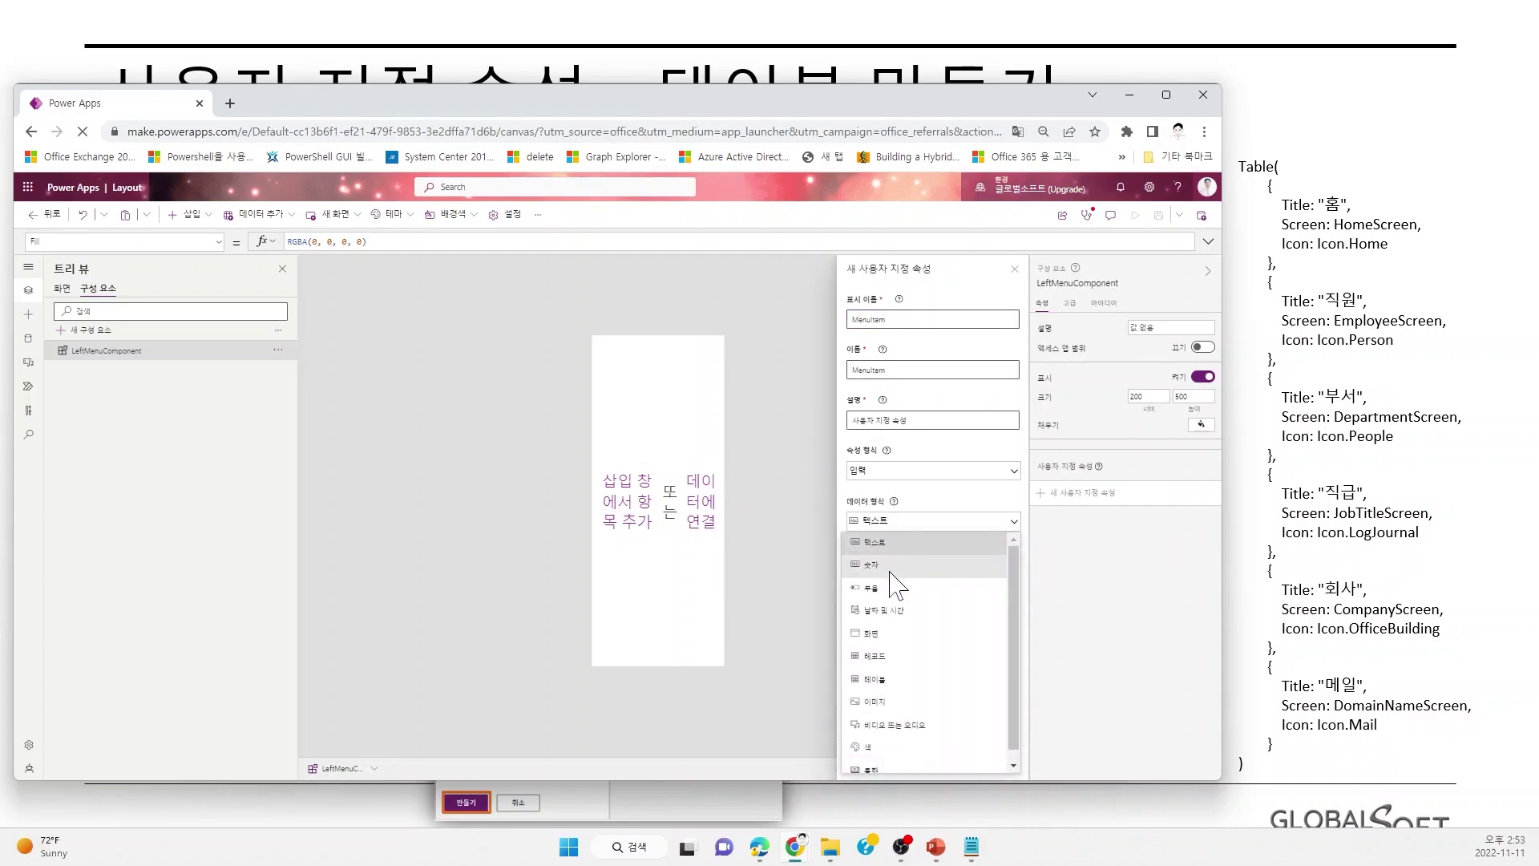
click(896, 683)
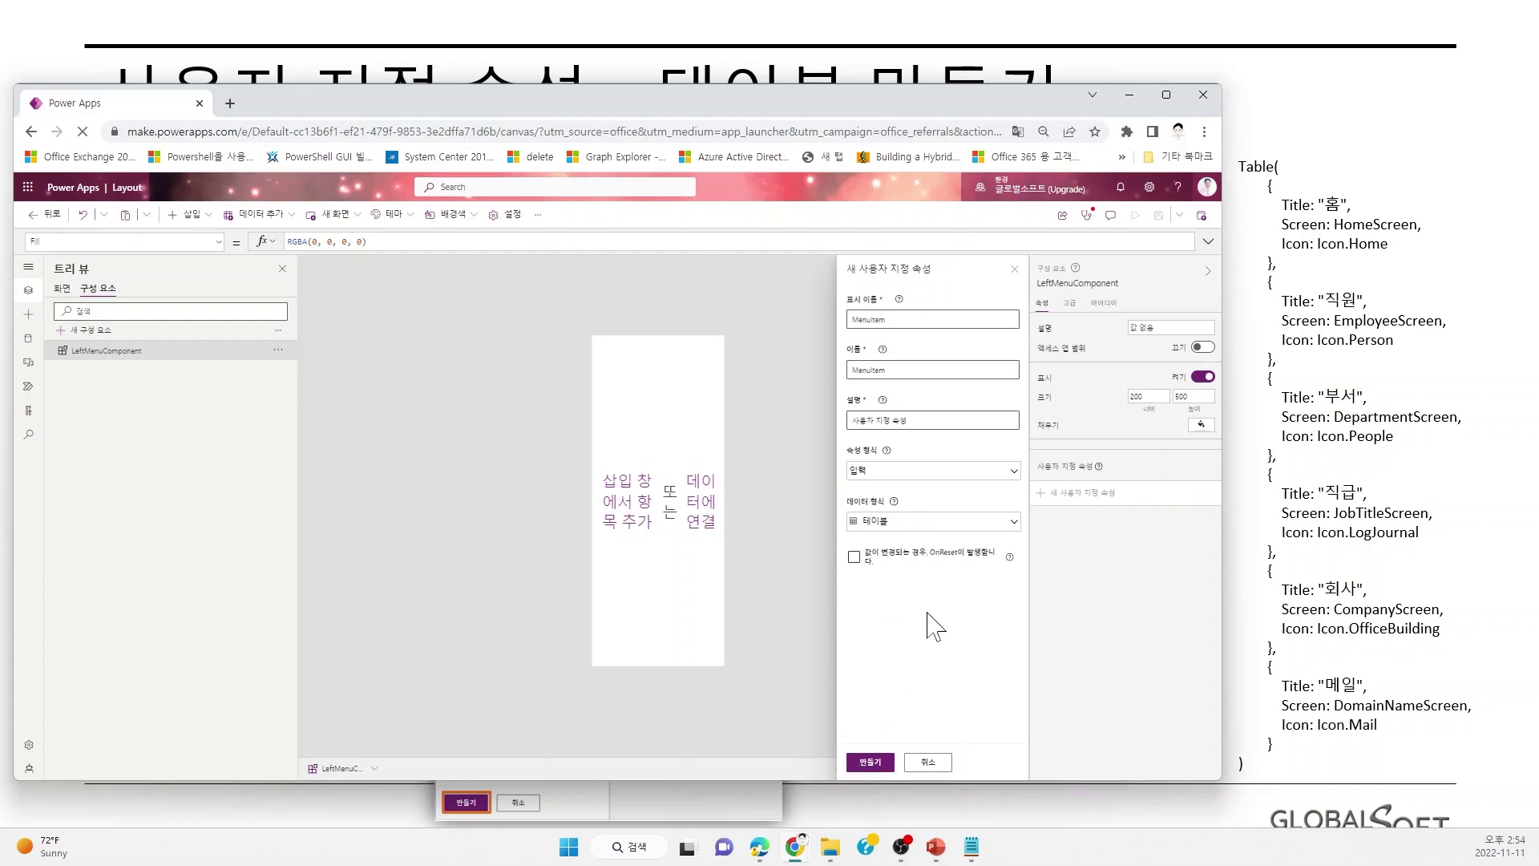
click(872, 763)
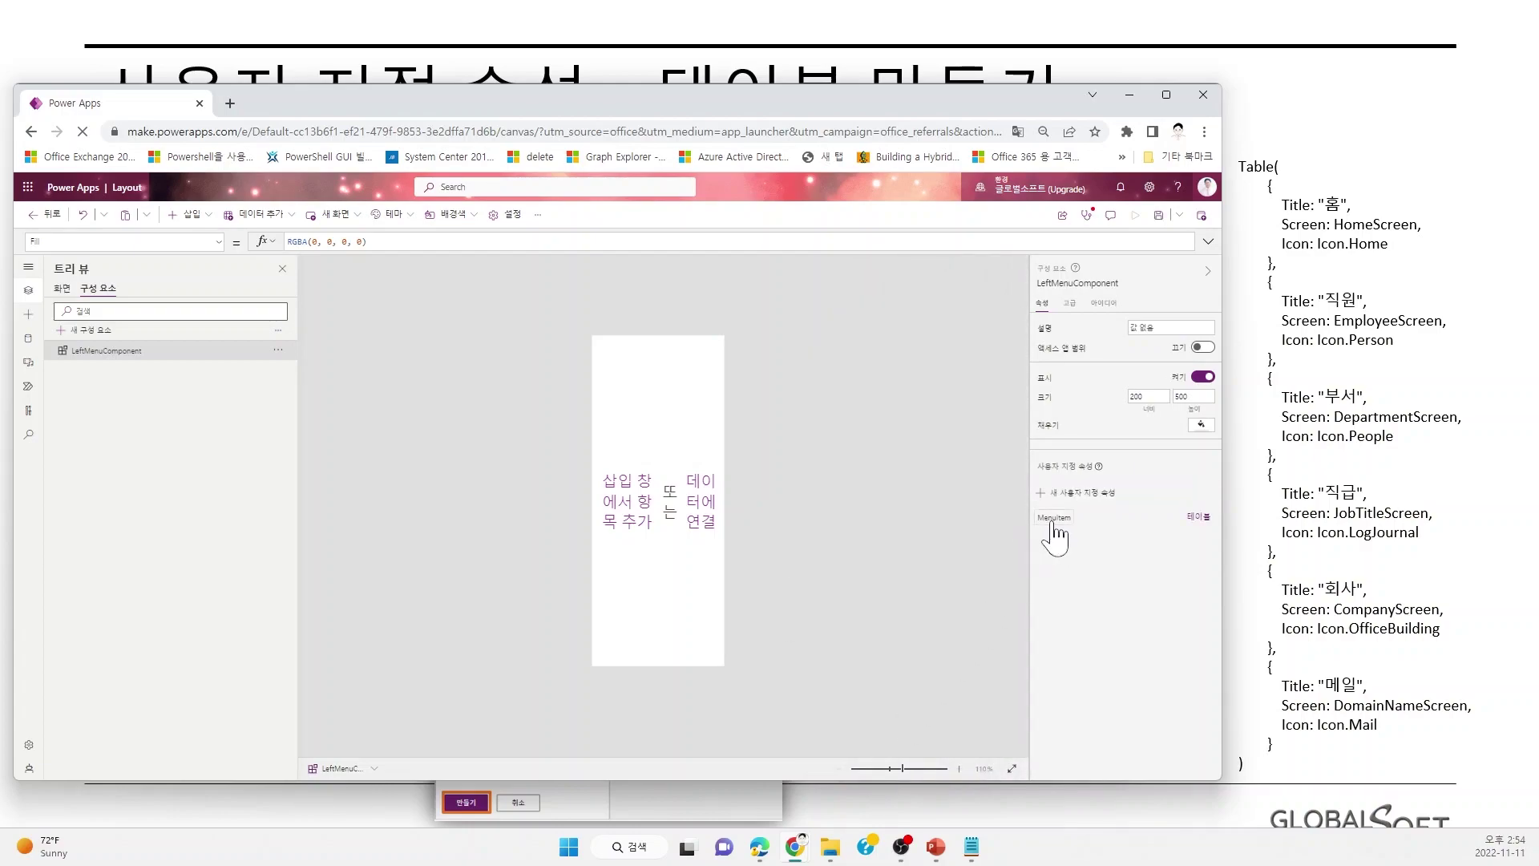
Open the MenuItem property's formula in the expanded editor and format its text across multiple lines.
click(992, 129)
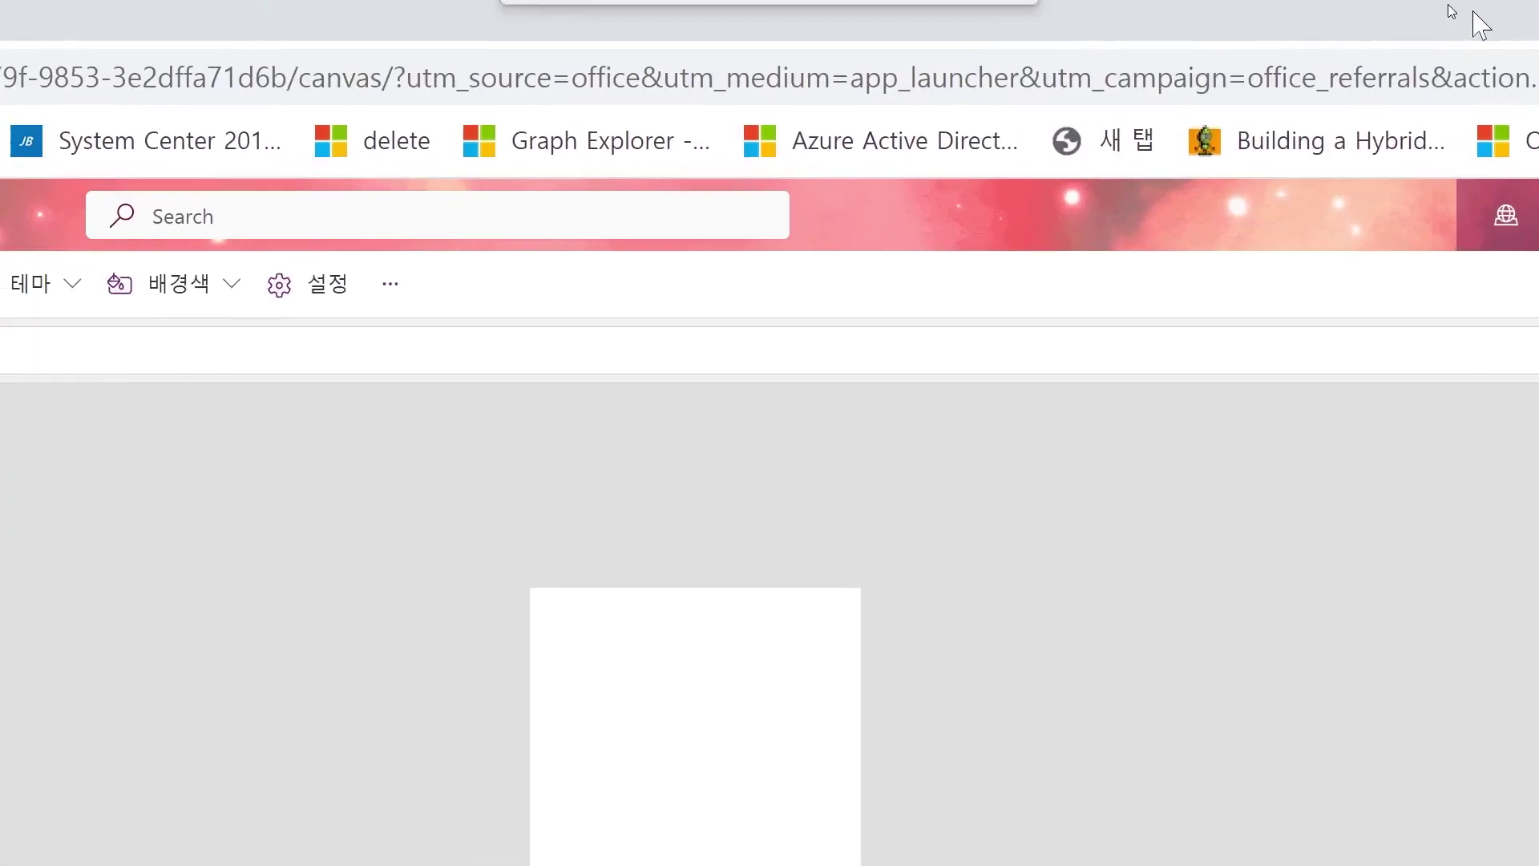
drag(1460, 17, 998, 104)
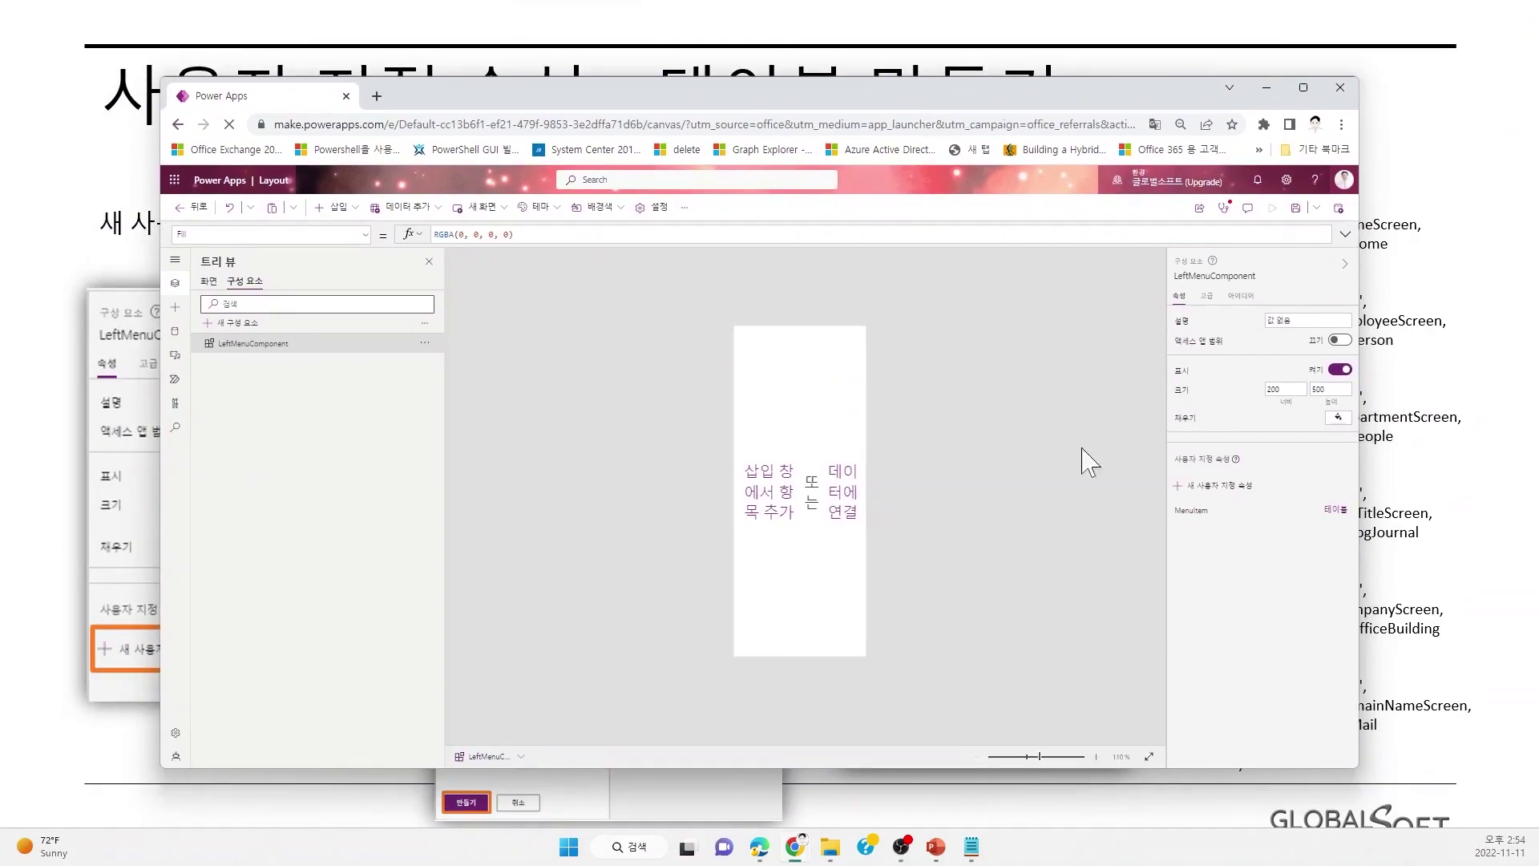
click(1203, 517)
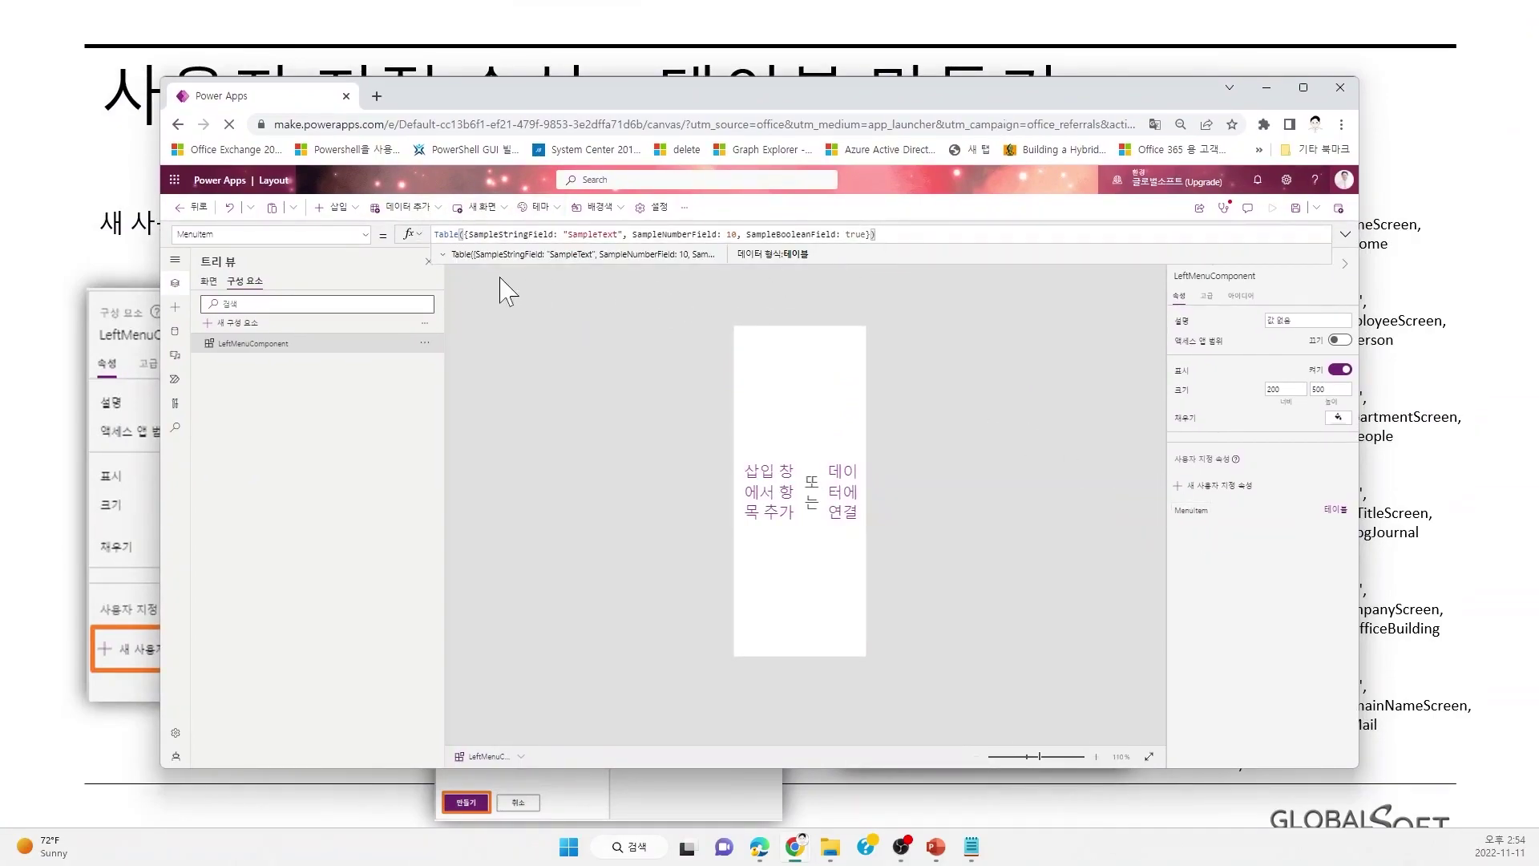
click(1346, 234)
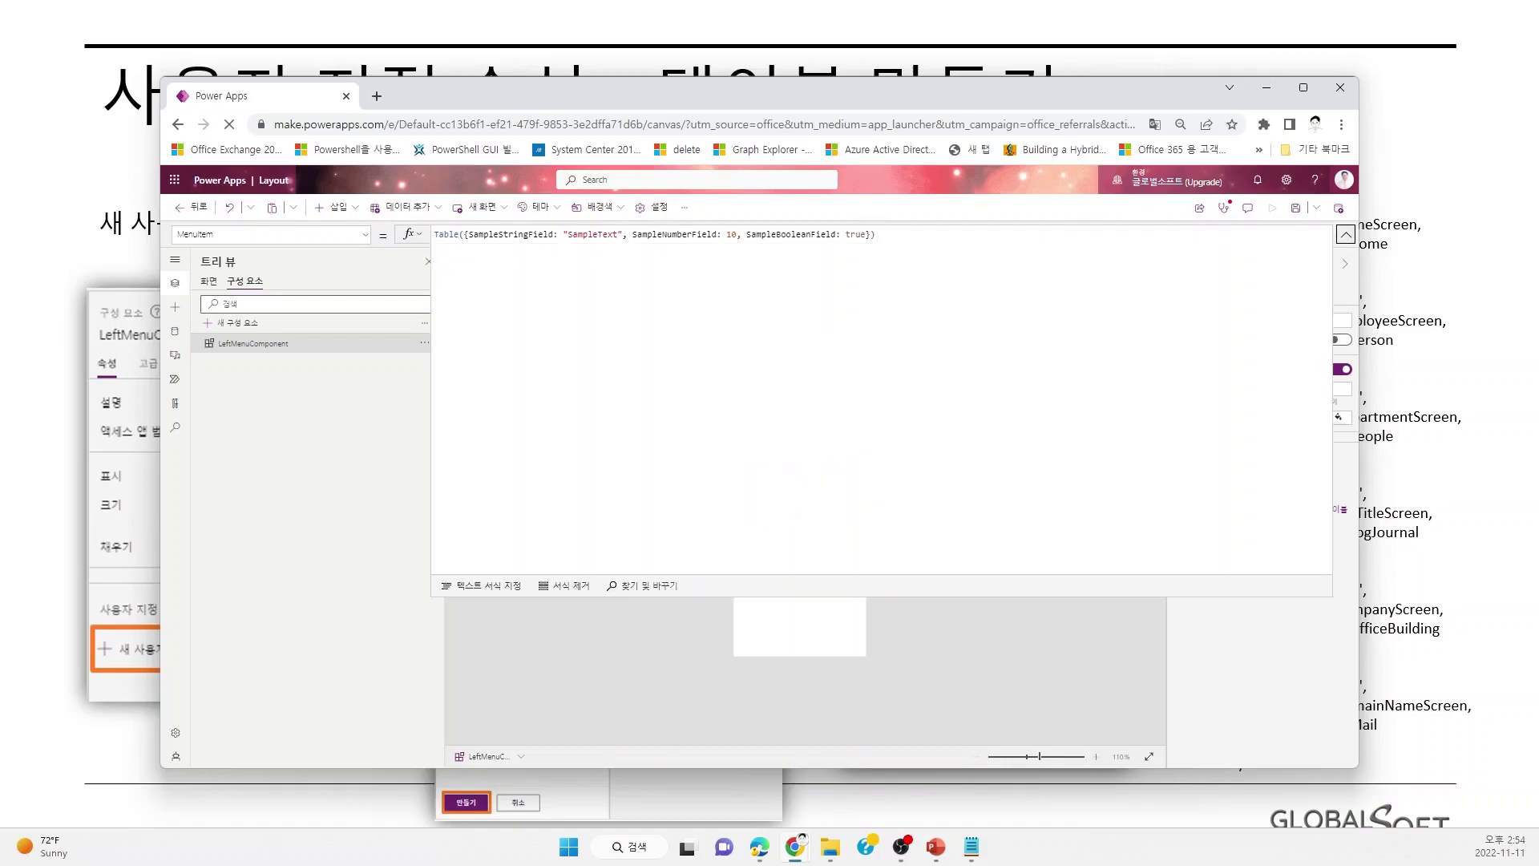
drag(1059, 107, 903, 105)
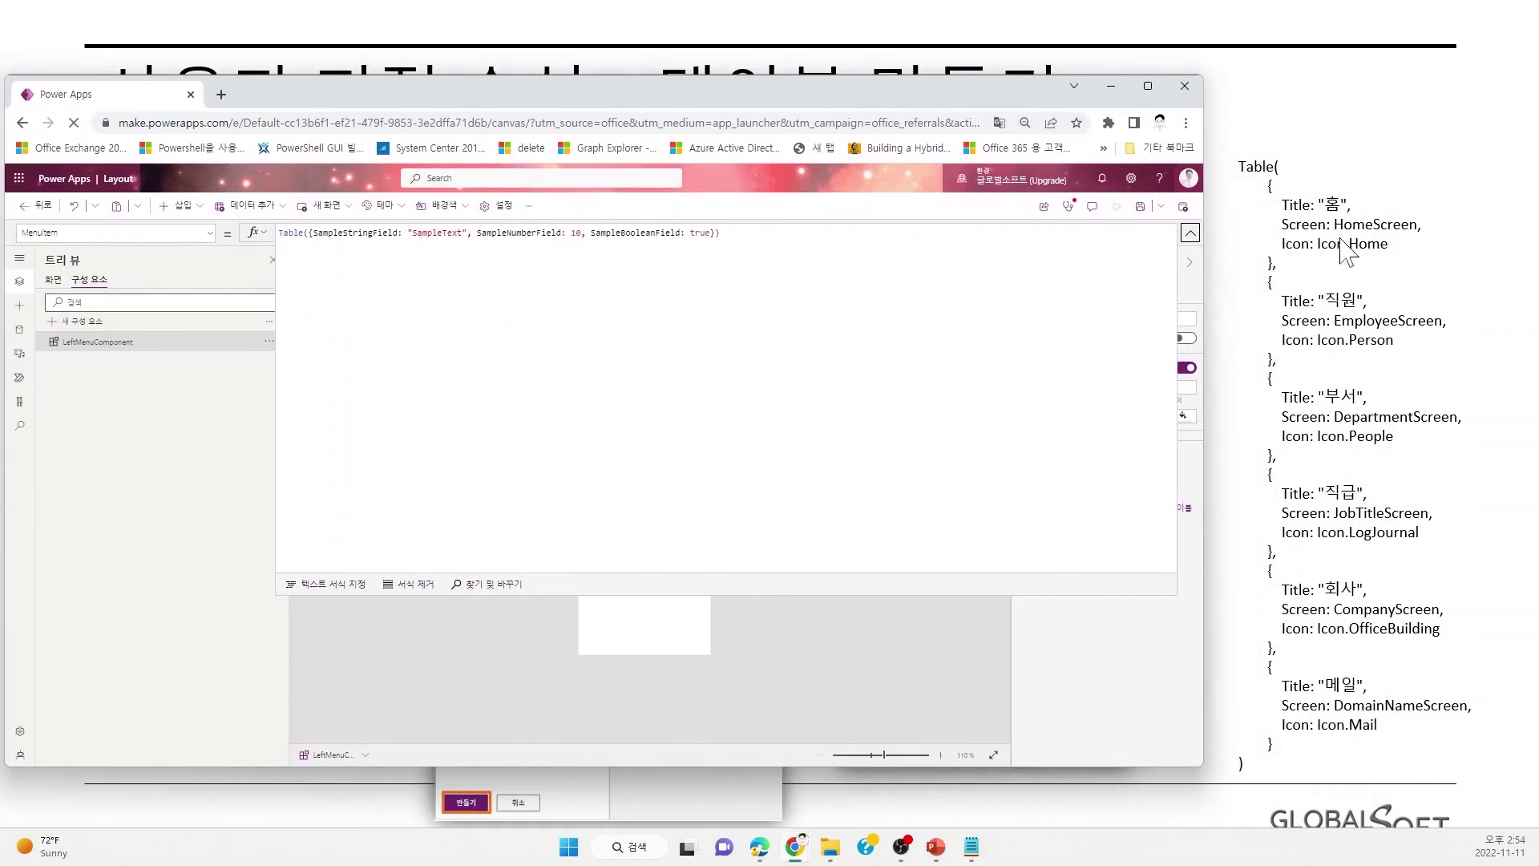
click(351, 588)
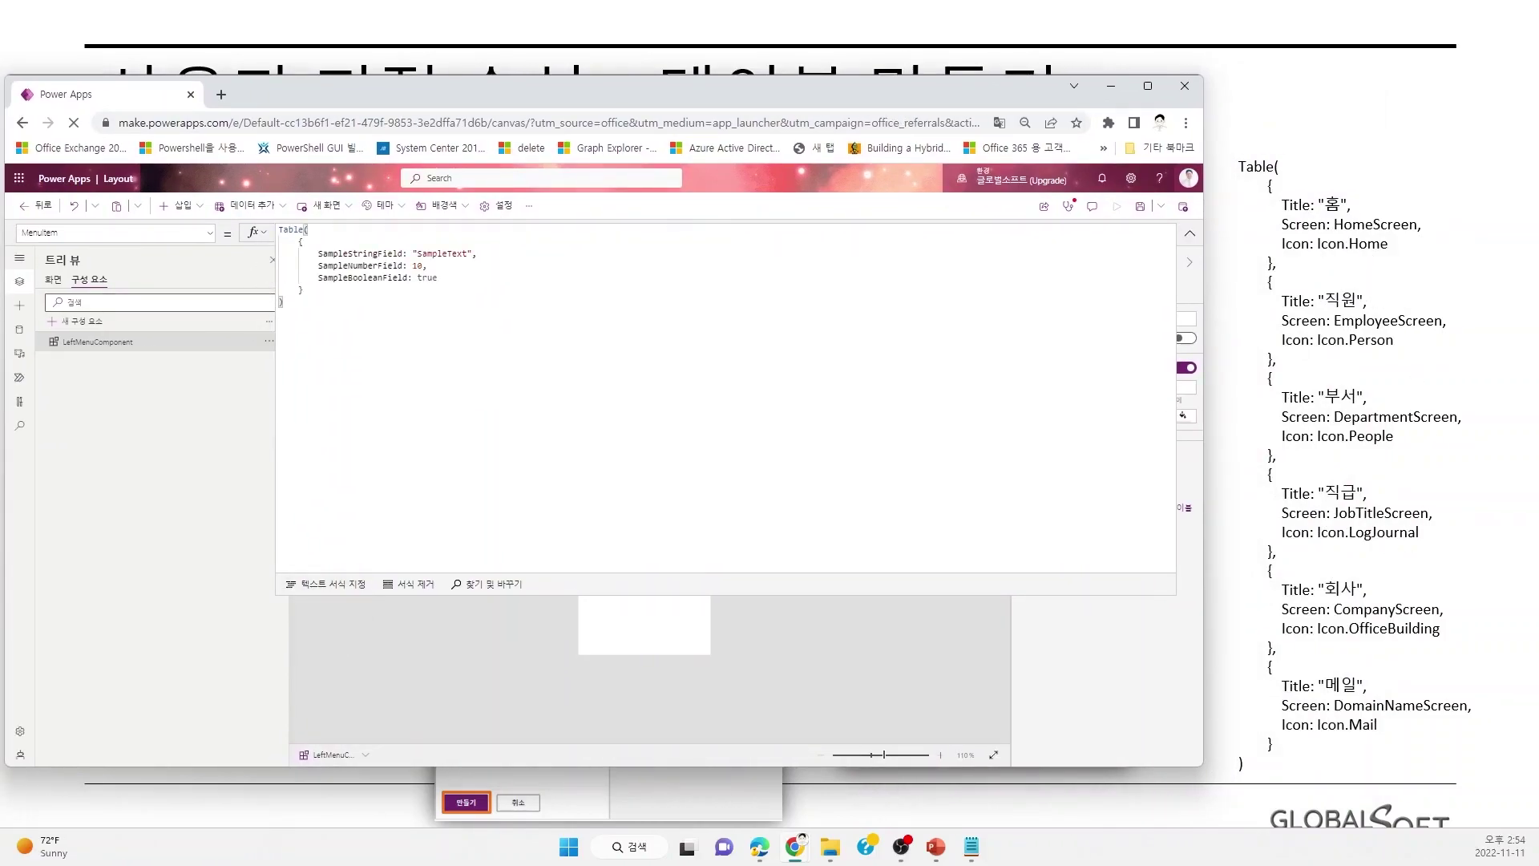
click(407, 586)
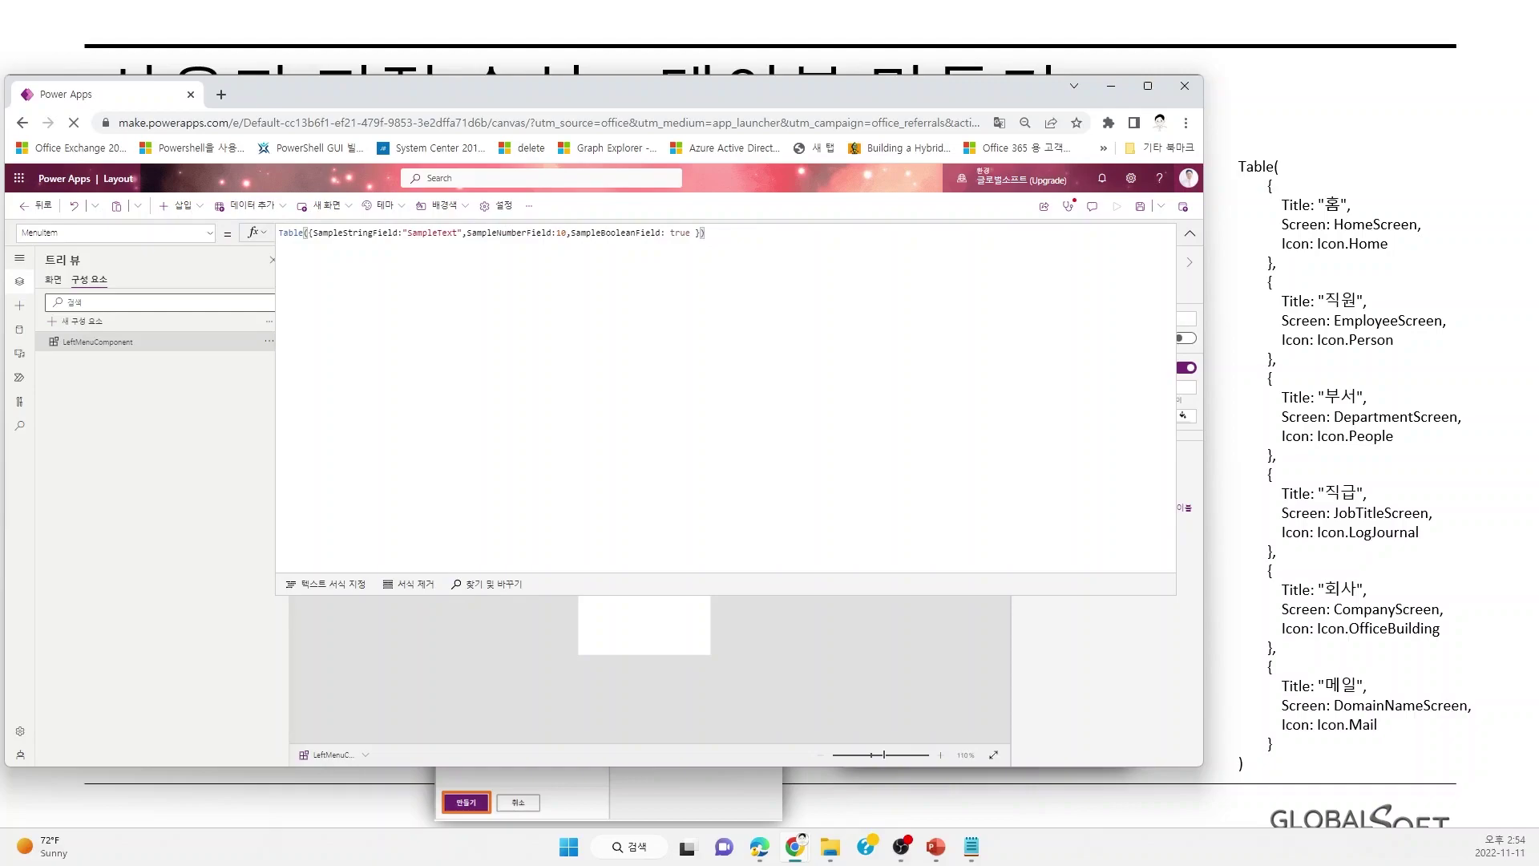
click(345, 586)
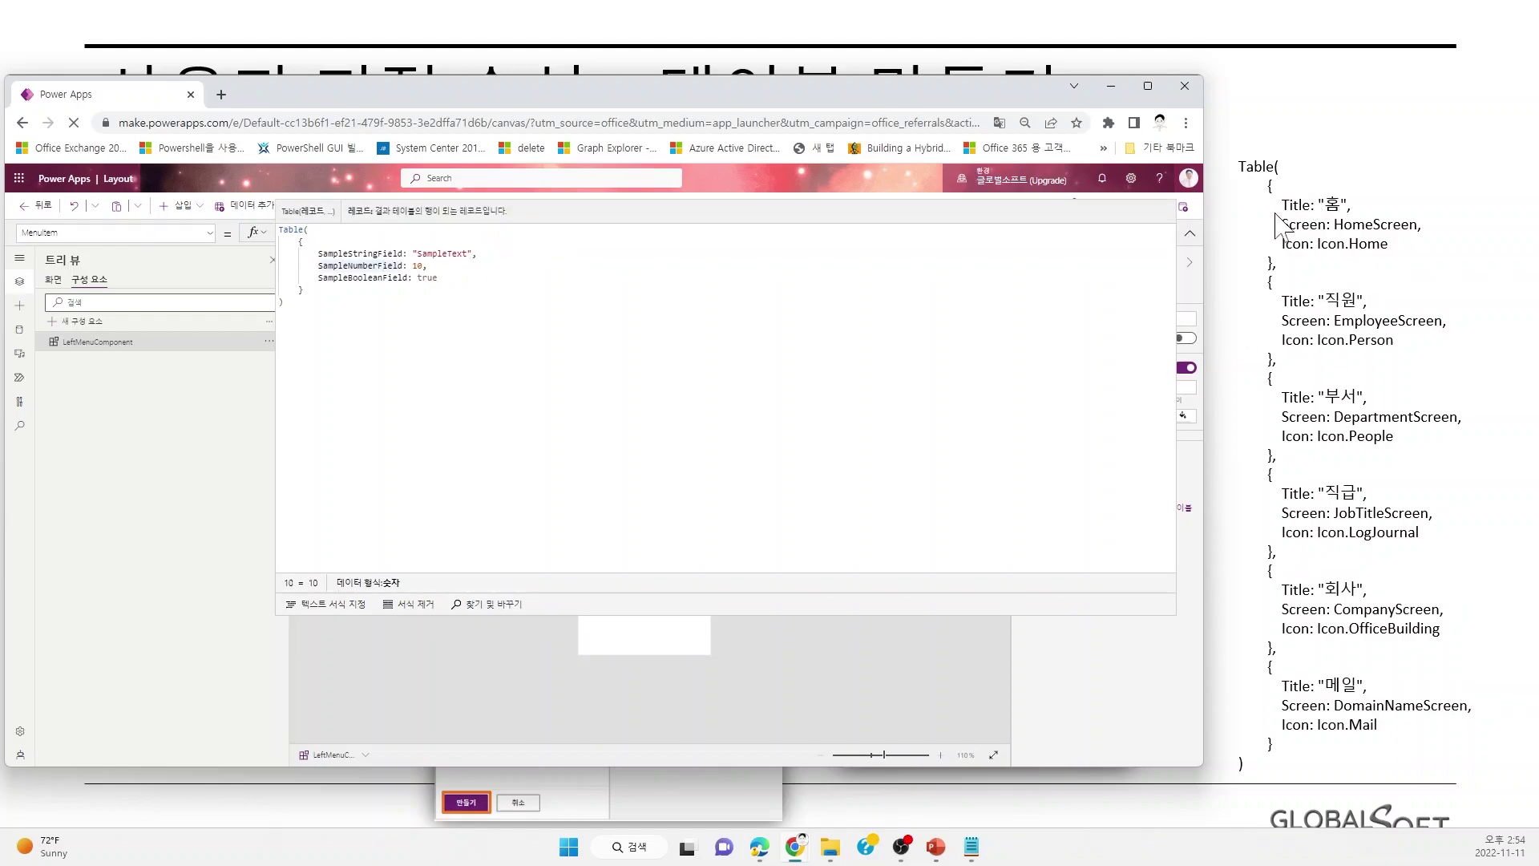
Replace the sample fields in the MenuItem table's record with a Title field set to "홈".
drag(315, 253, 438, 277)
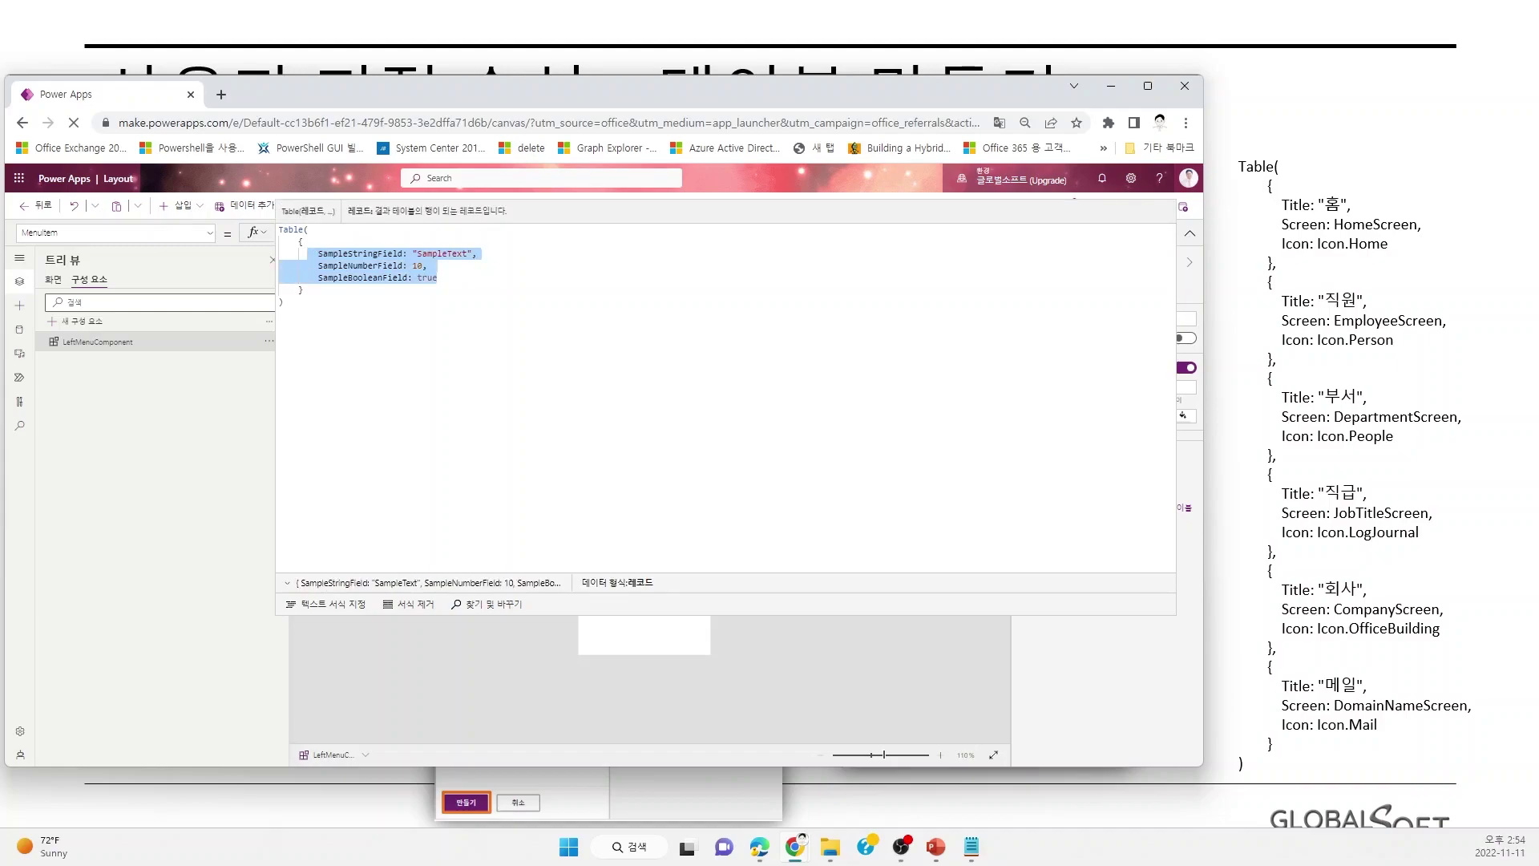
key(BackSpace)
text(Title)
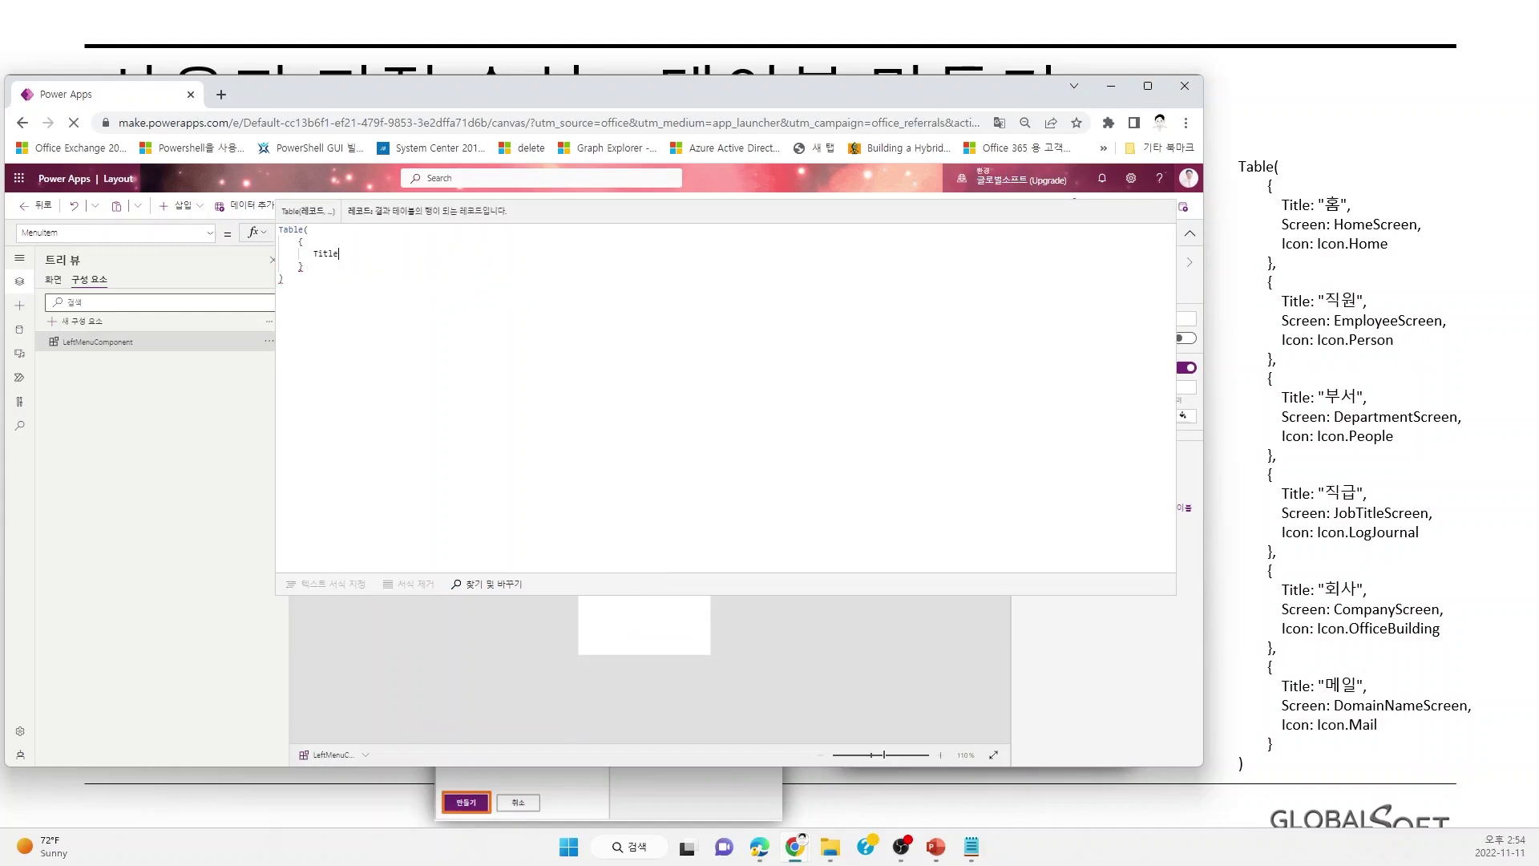
text(:")
text(gha)
key(BackSpace)
key(BackSpace)
text(홈)
text(")
Add the fields Screen: HomeScreen and Icon: Icon.Home to the "홈" record in the MenuItem formula.
text(e)
text(en:Ho)
text(meScreen,)
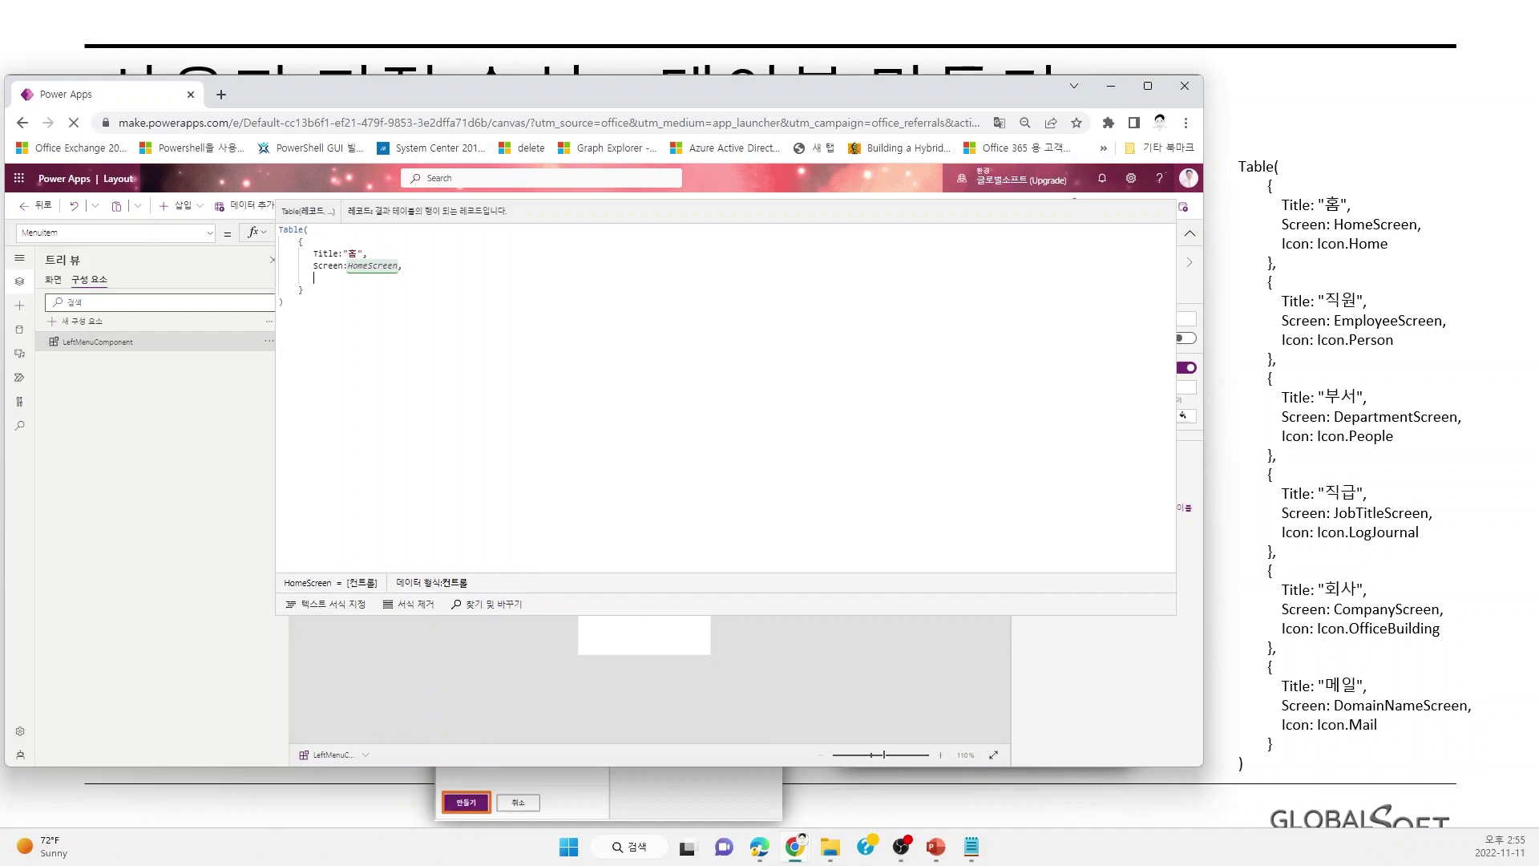
text(Icon:)
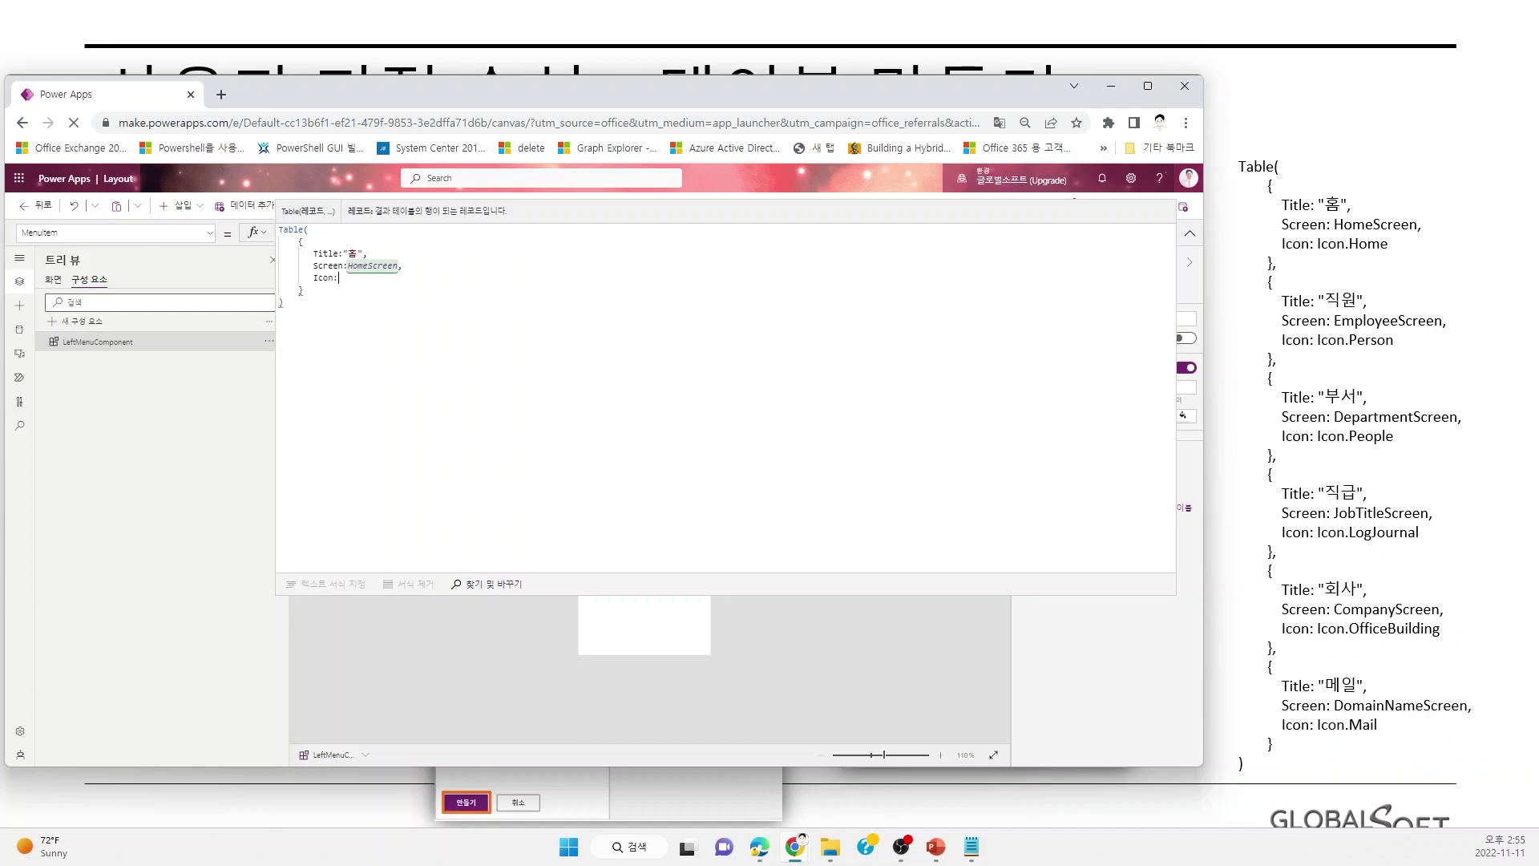
text(Icon.Home)
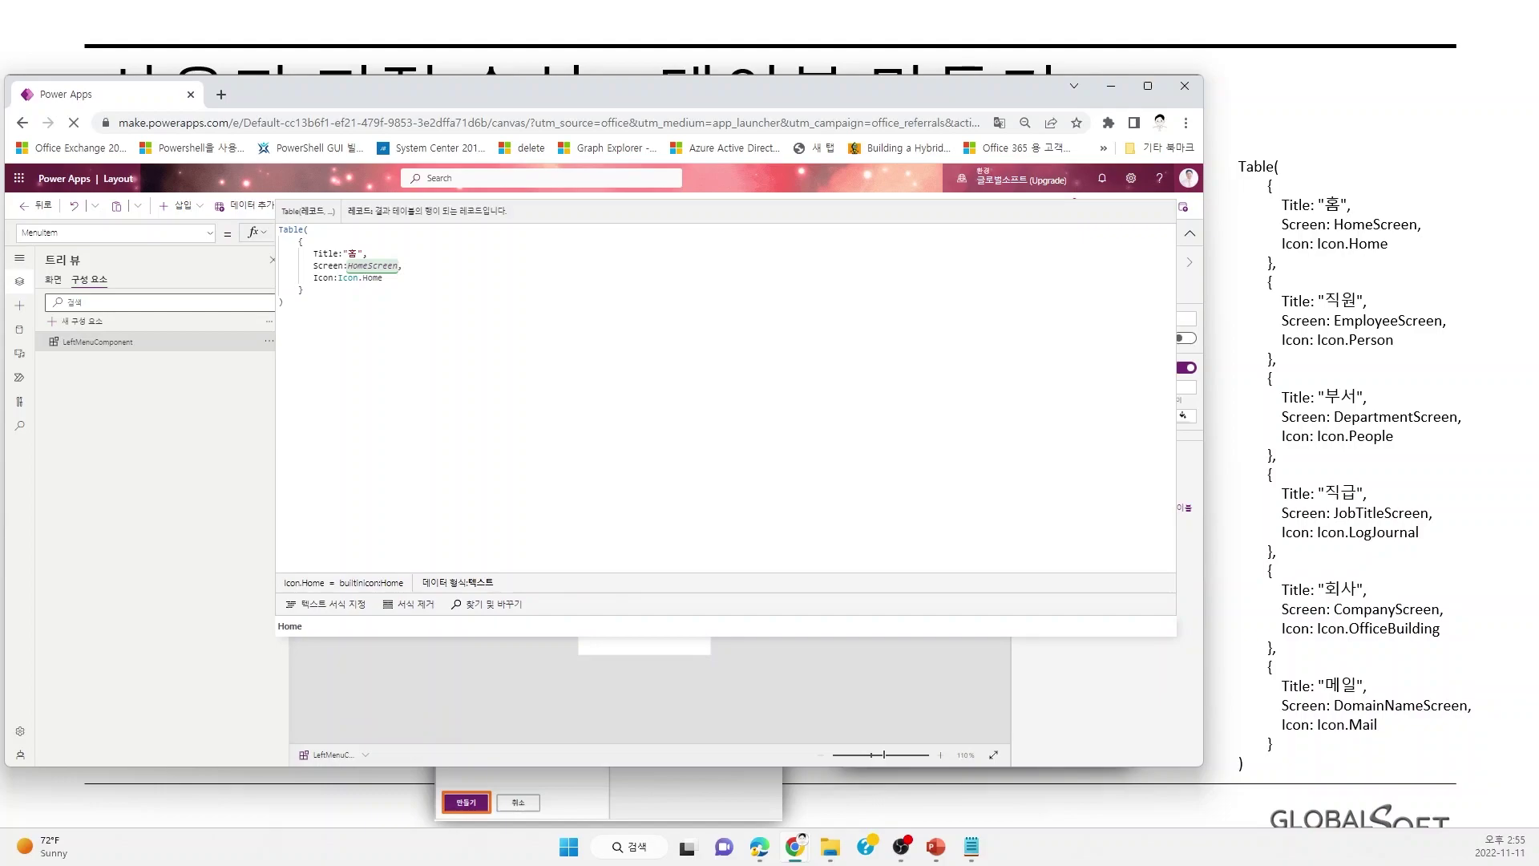
Duplicate the "홈" record below itself in the MenuItem table, separated by a comma.
drag(309, 291, 289, 253)
key(ctrl+c)
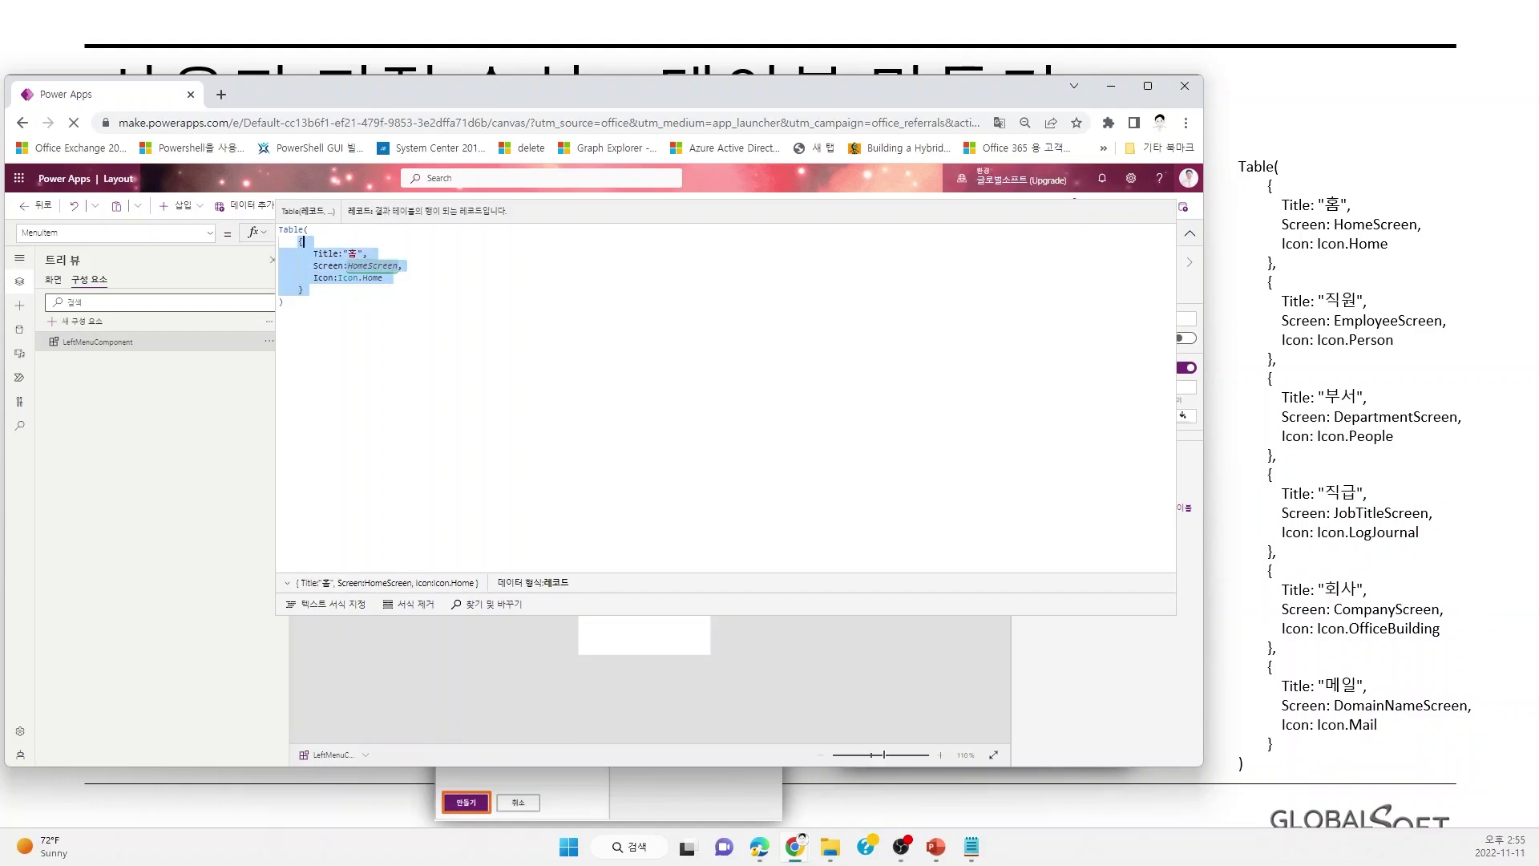
click(303, 289)
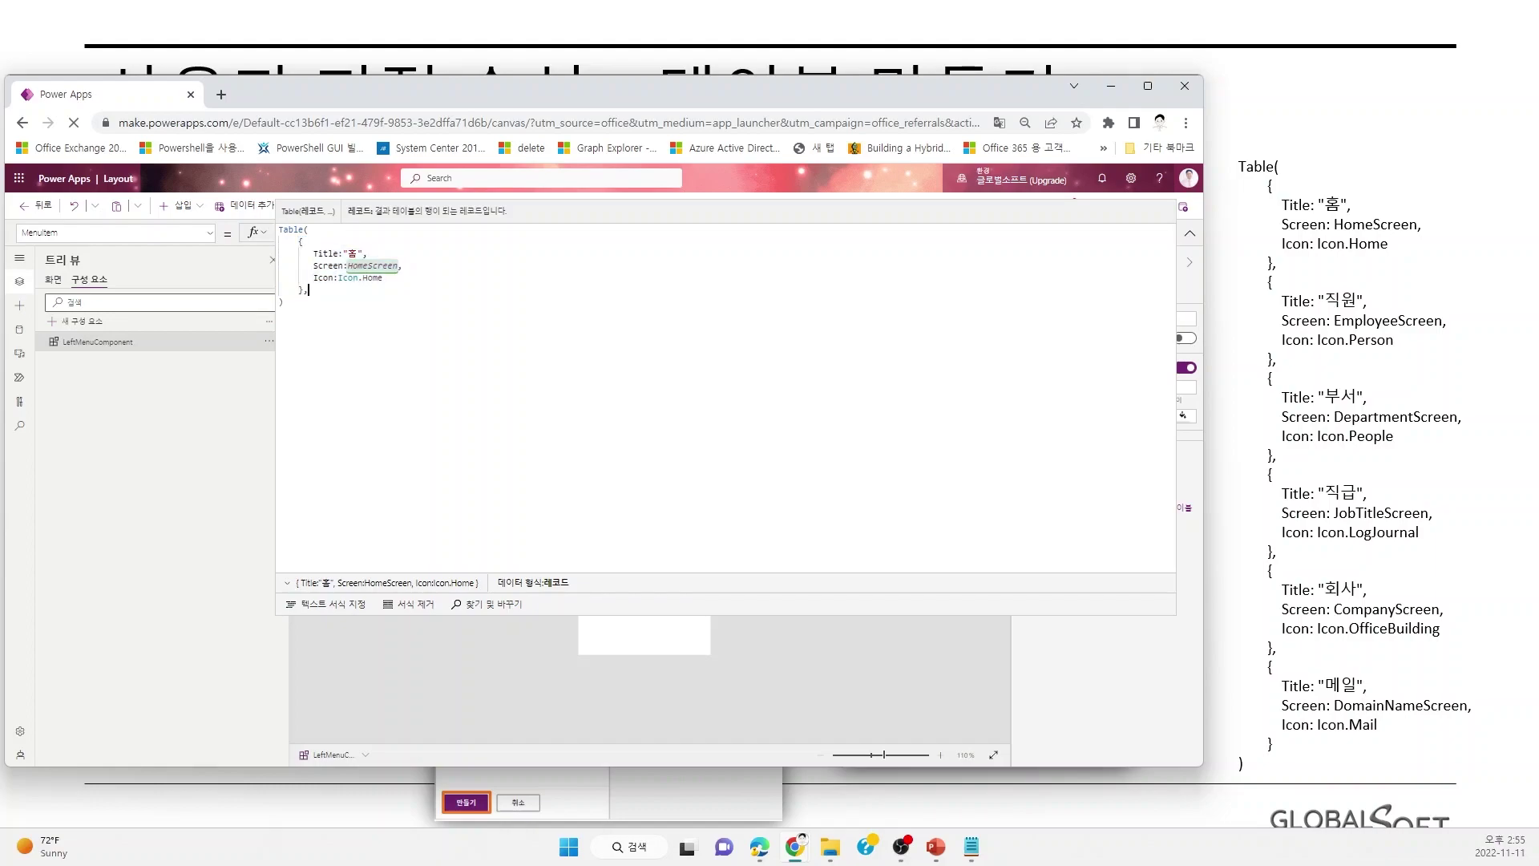
key(ctrl+v)
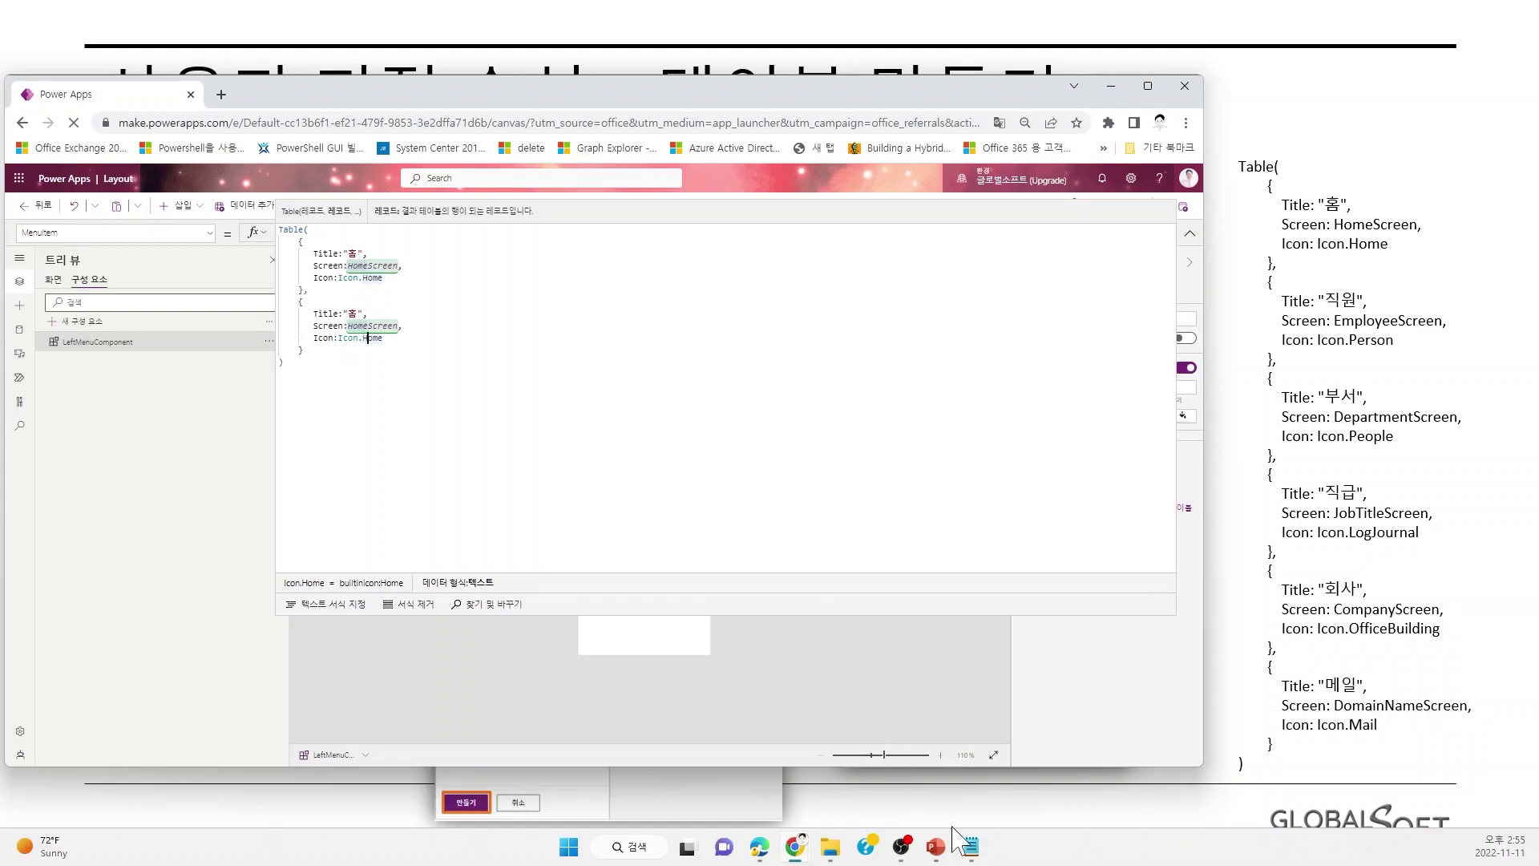
Replace the whole MenuItem formula with the Table text copied from Notepad, covering 홈, 직원, 부서, 직급, 회사 and 메일.
click(971, 846)
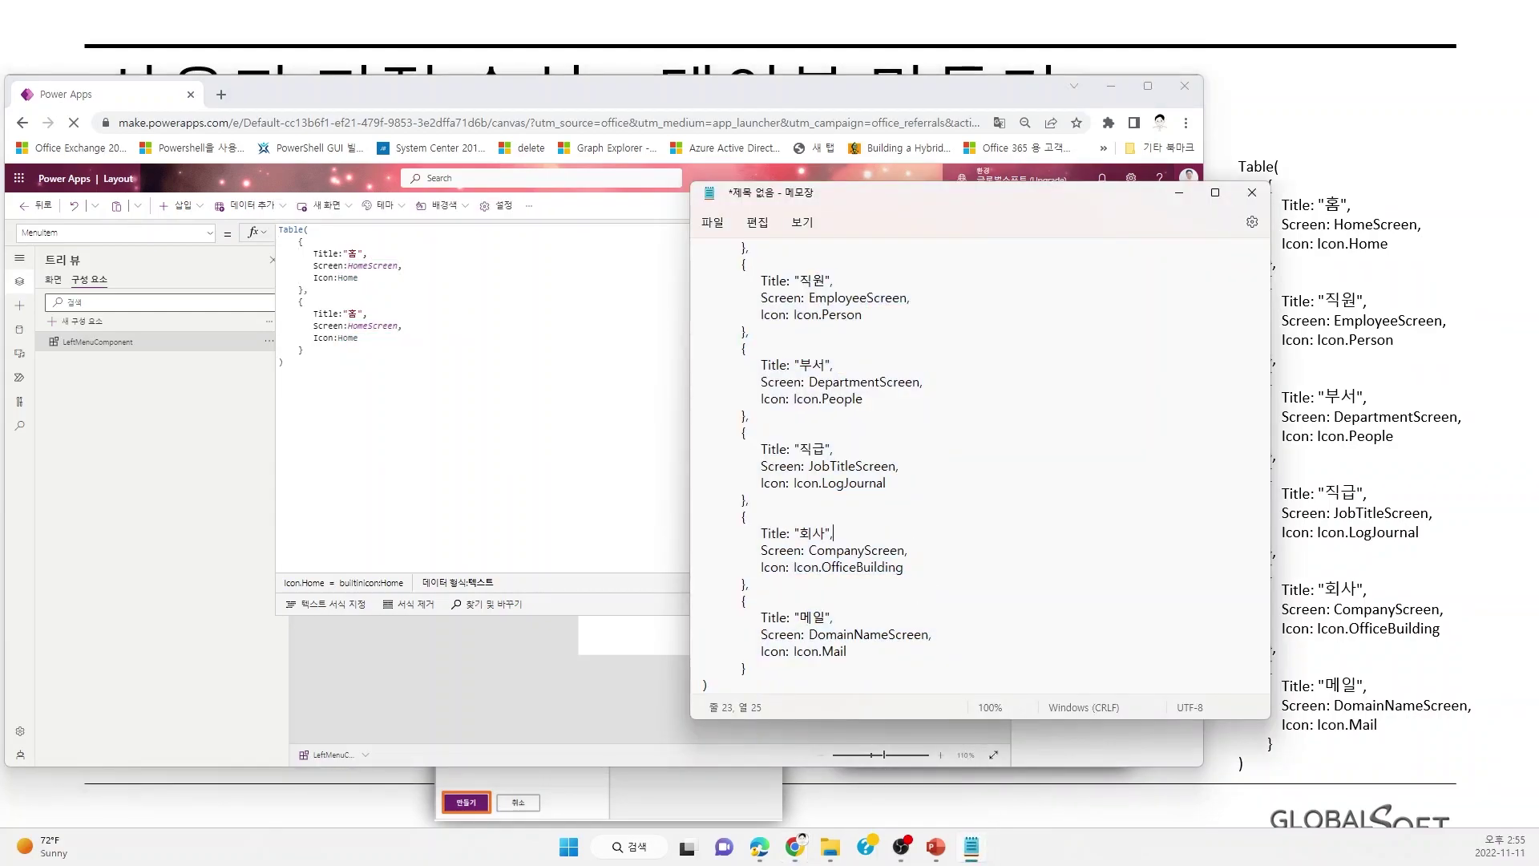
key(ctrl+a)
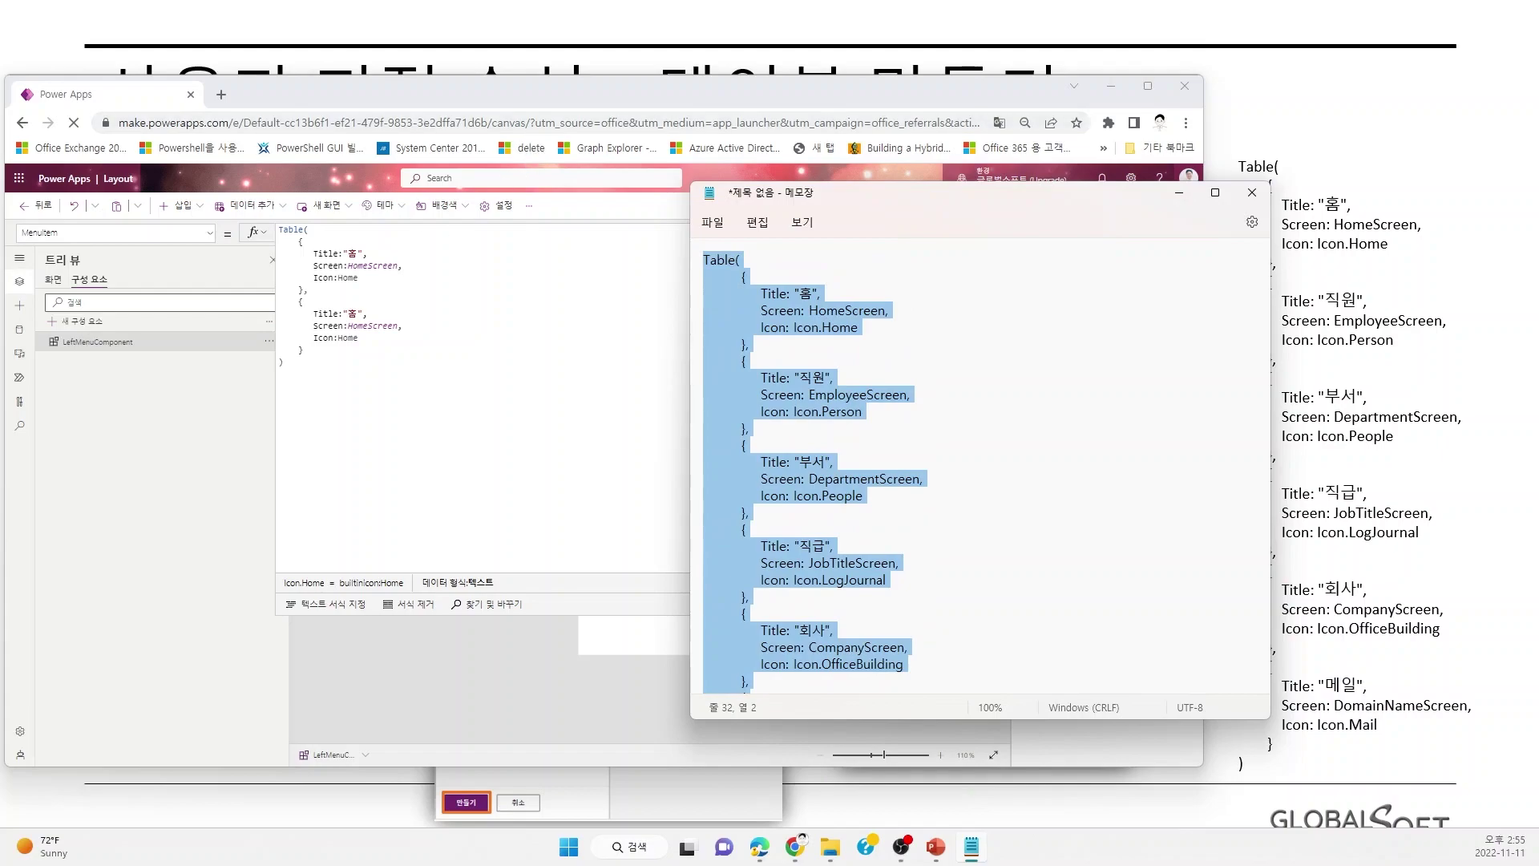
key(ctrl+c)
click(316, 250)
key(ctrl+a)
key(ctrl+v)
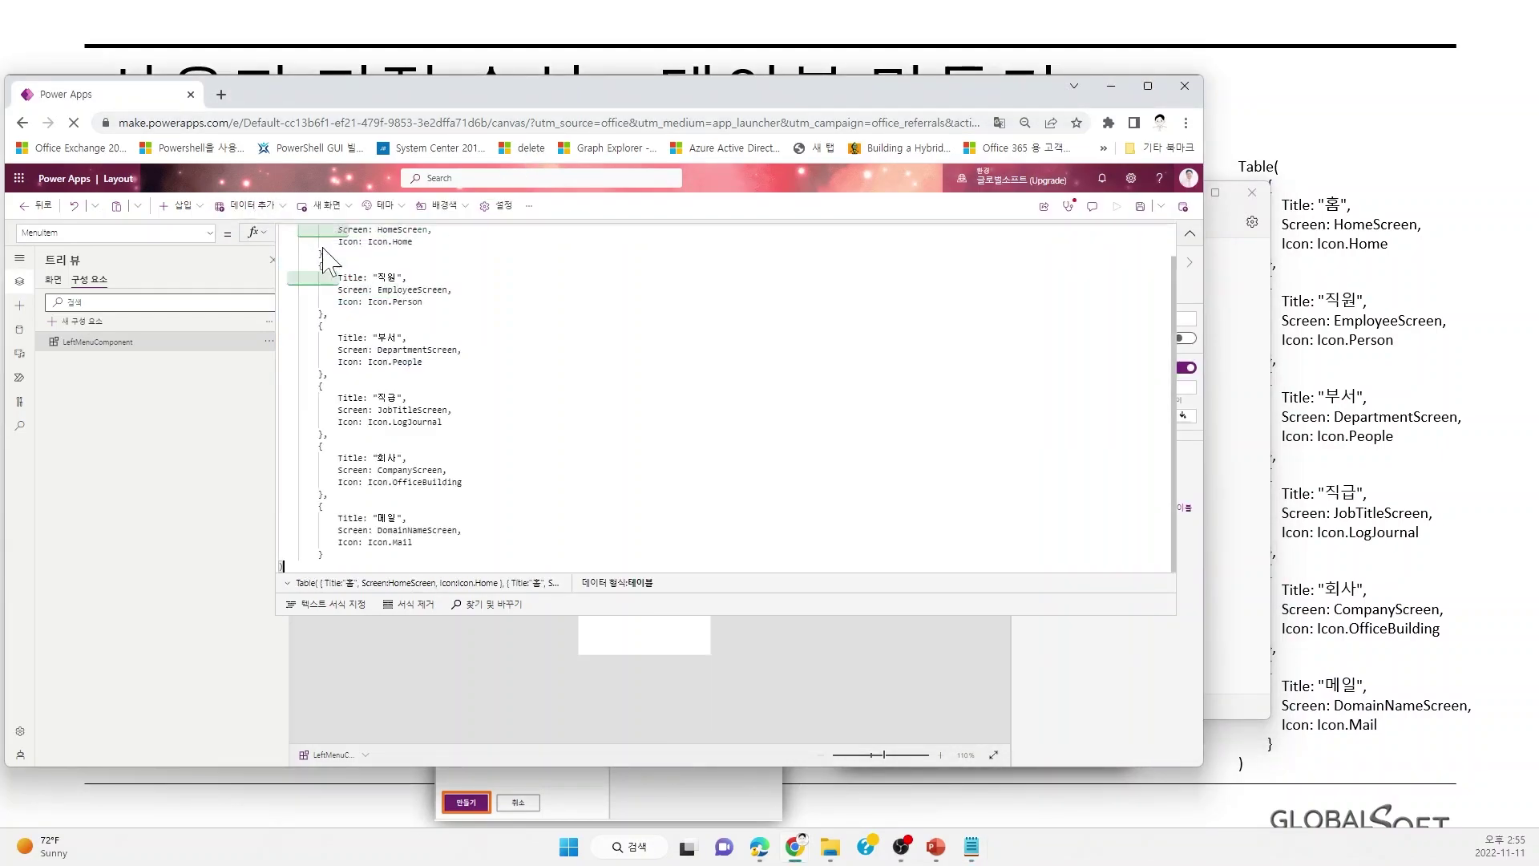
Examine the Screen and Icon references in the records of the MenuItem table.
click(533, 376)
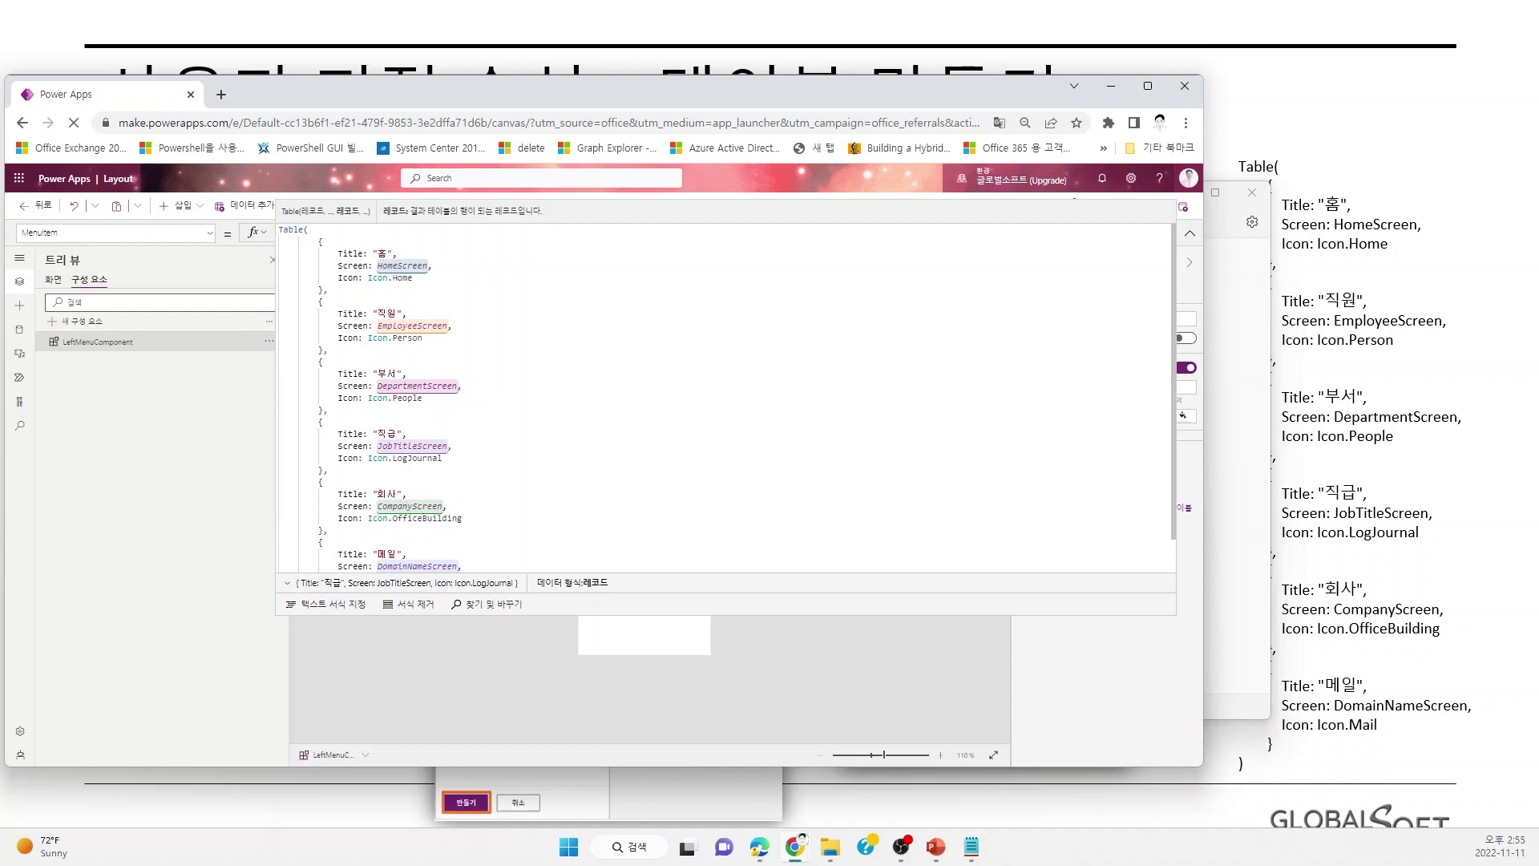
click(394, 337)
click(407, 385)
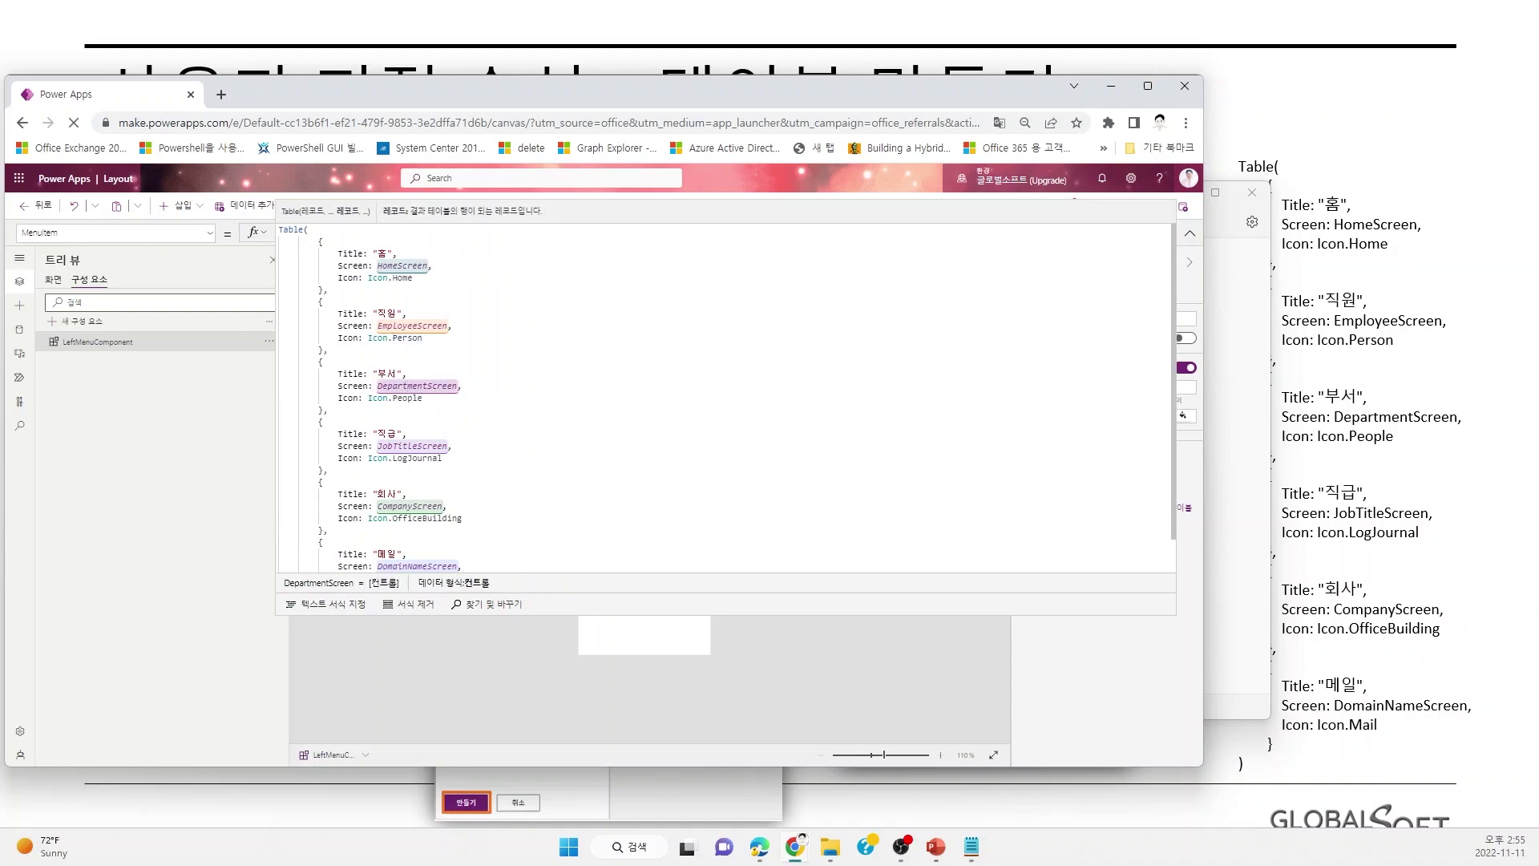
click(438, 446)
click(428, 506)
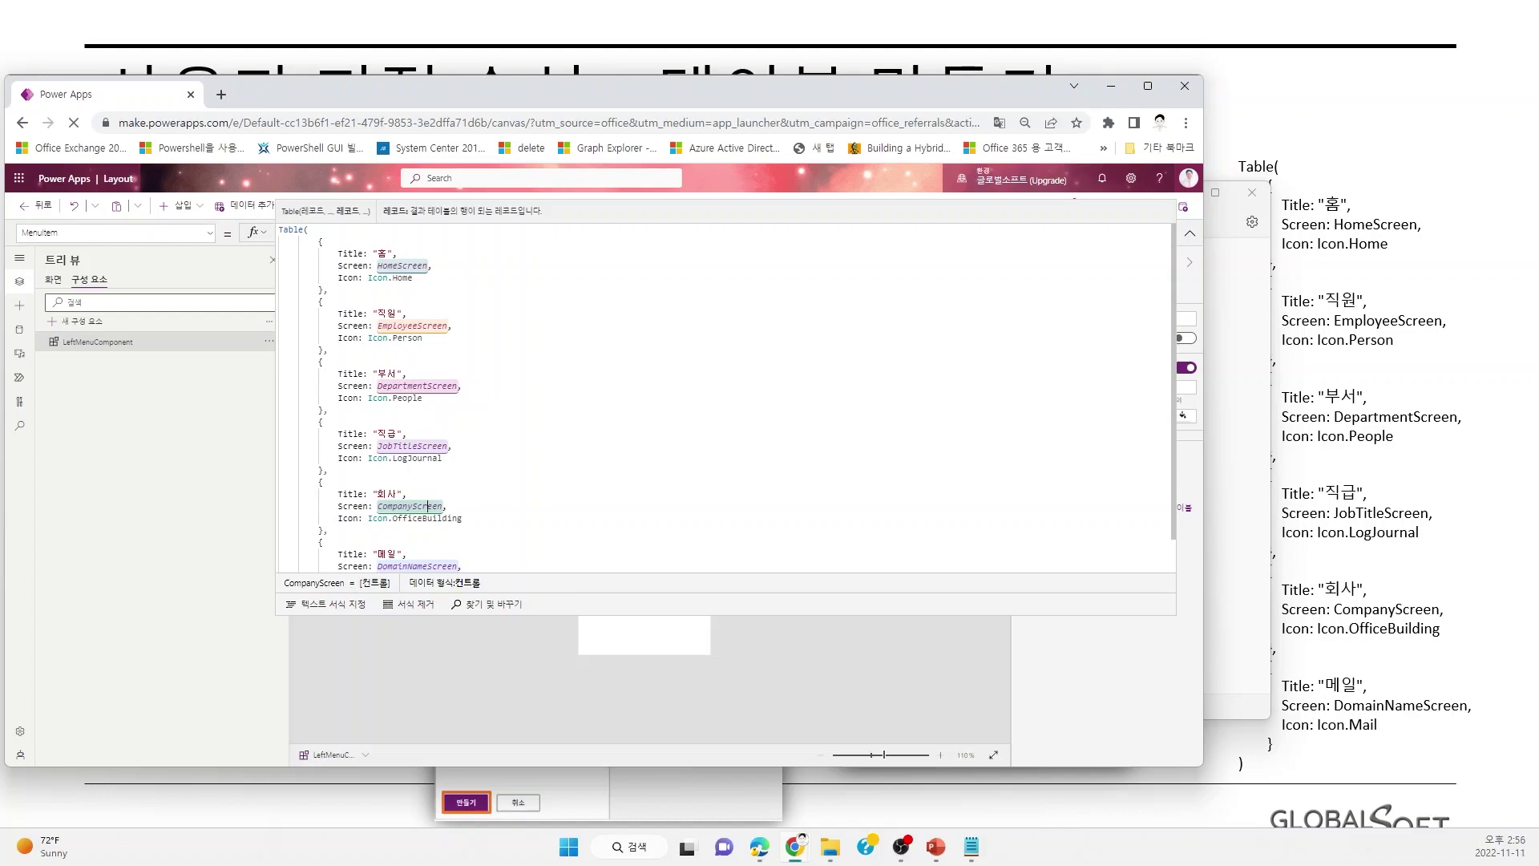
scroll(722, 401, down, 1)
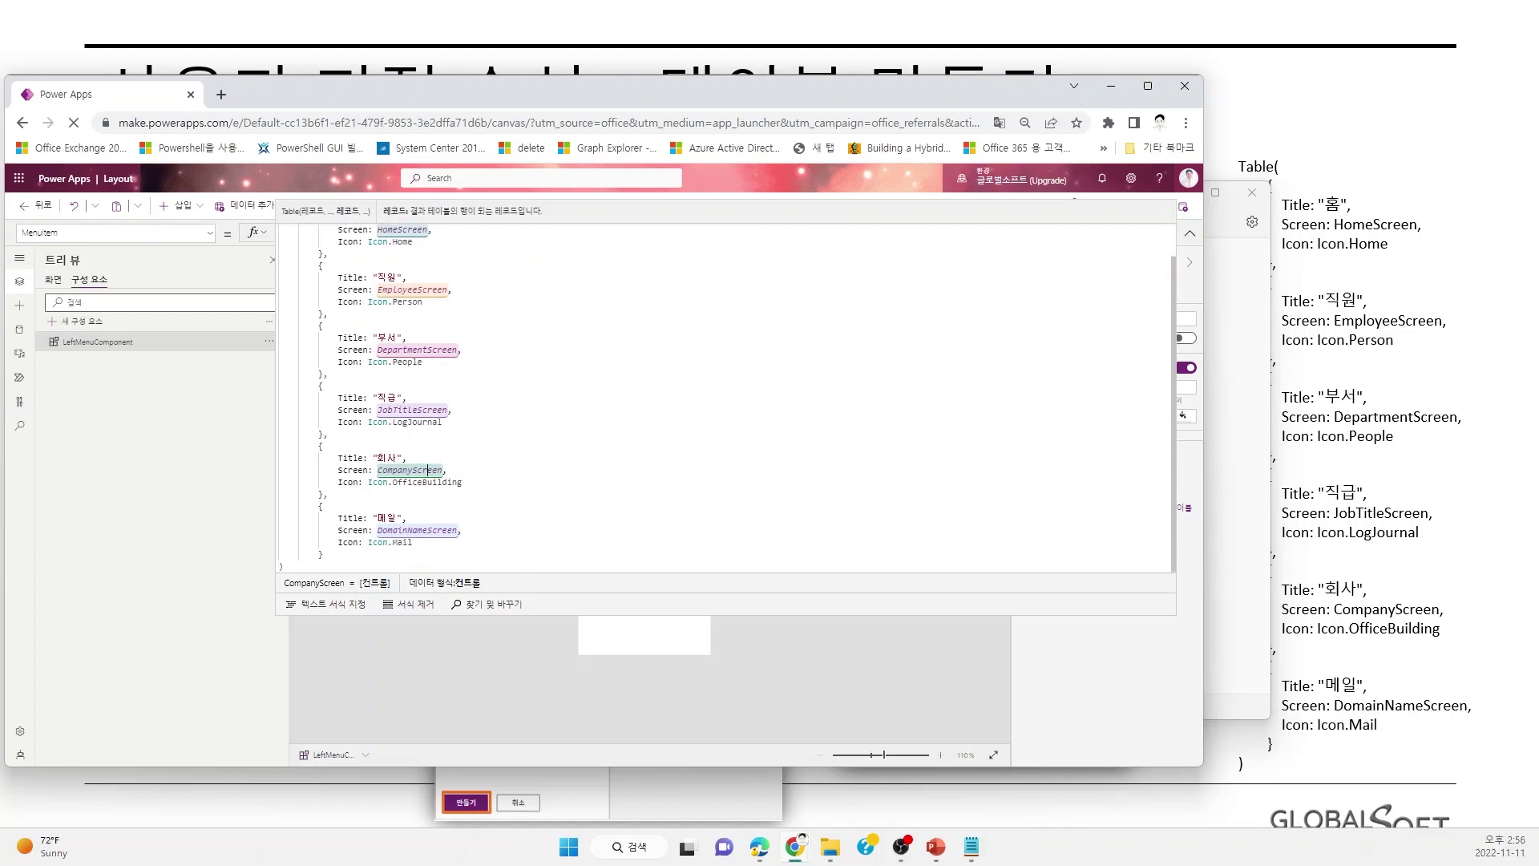
scroll(722, 401, up, 1)
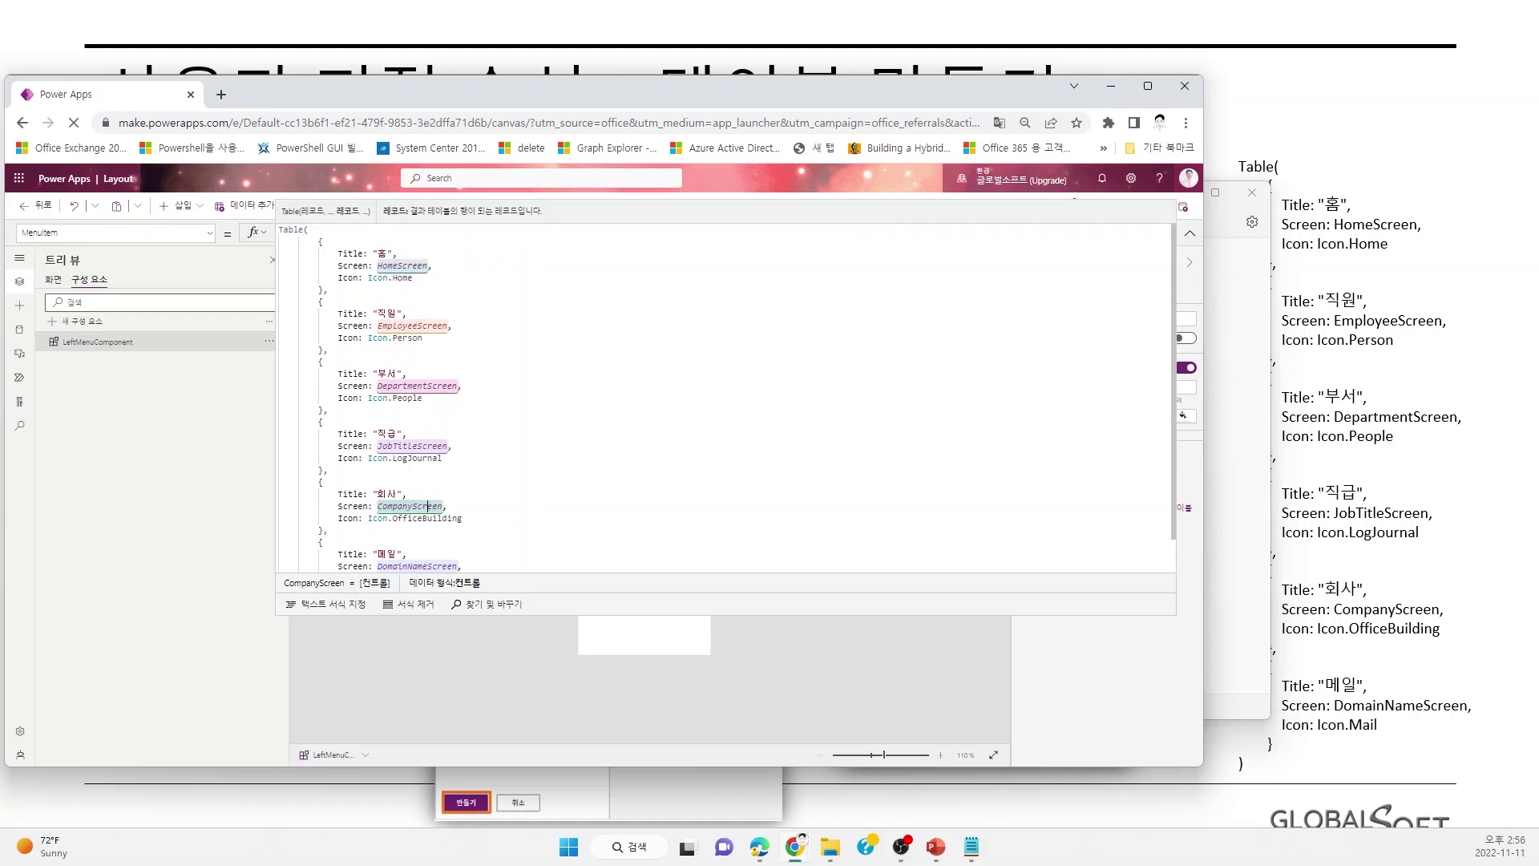
Remove the formatting from the MenuItem formula and collapse the expanded formula editor.
click(409, 604)
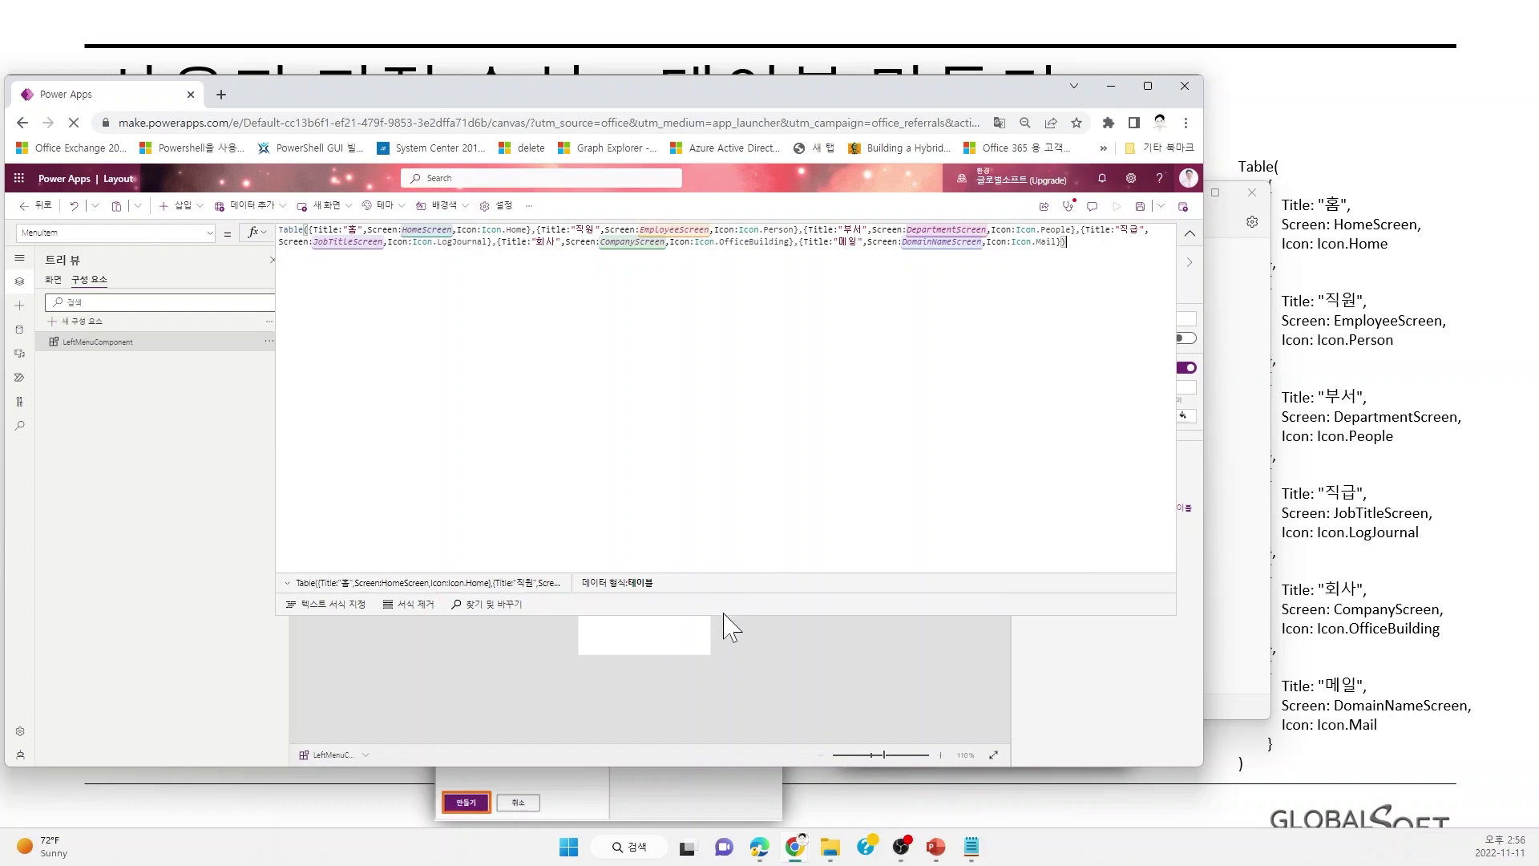
drag(727, 618, 718, 282)
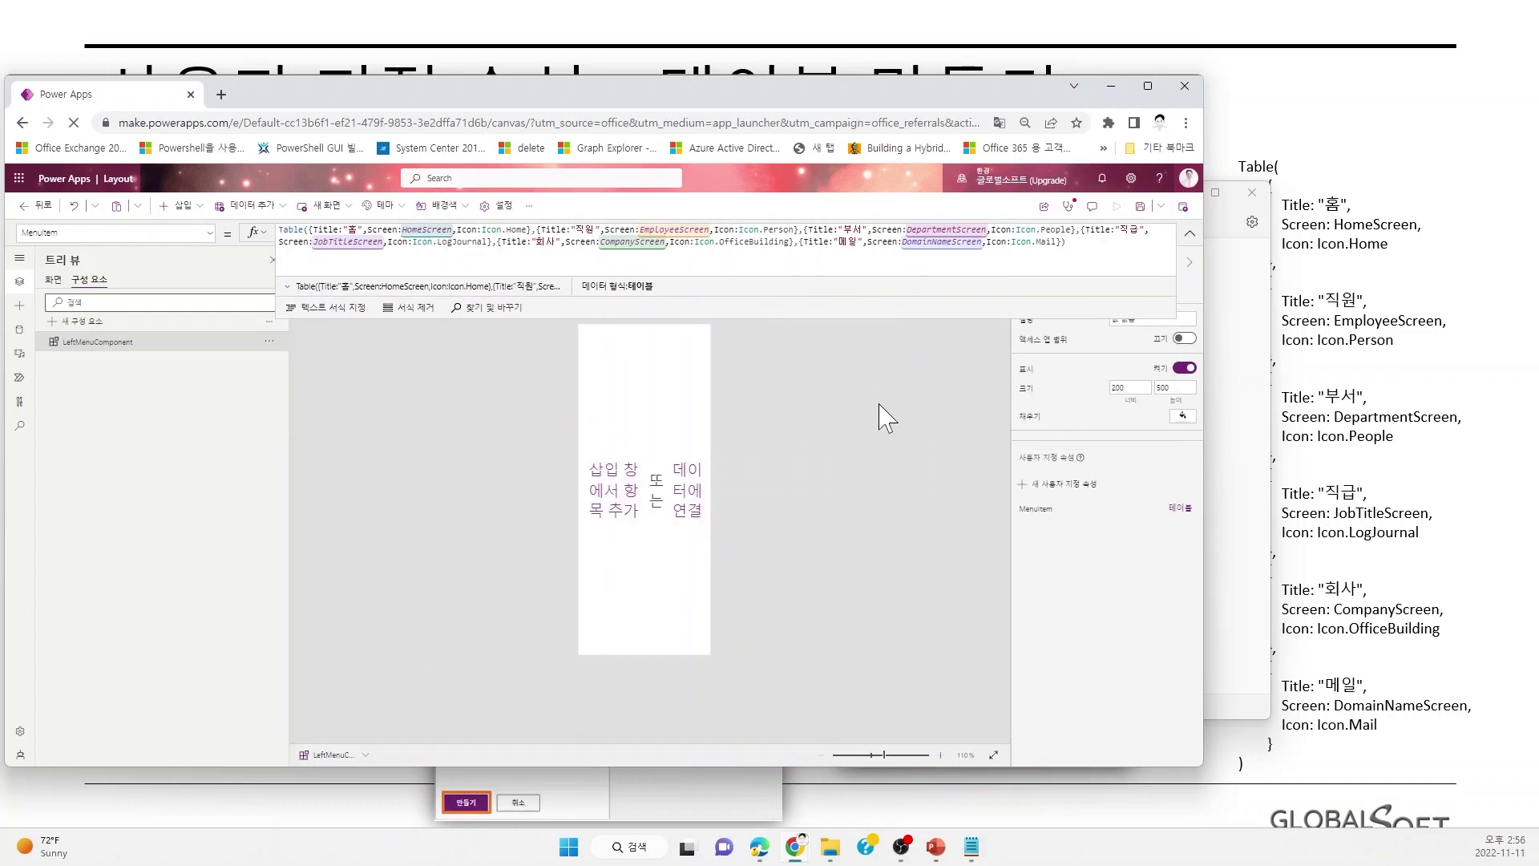
click(1190, 232)
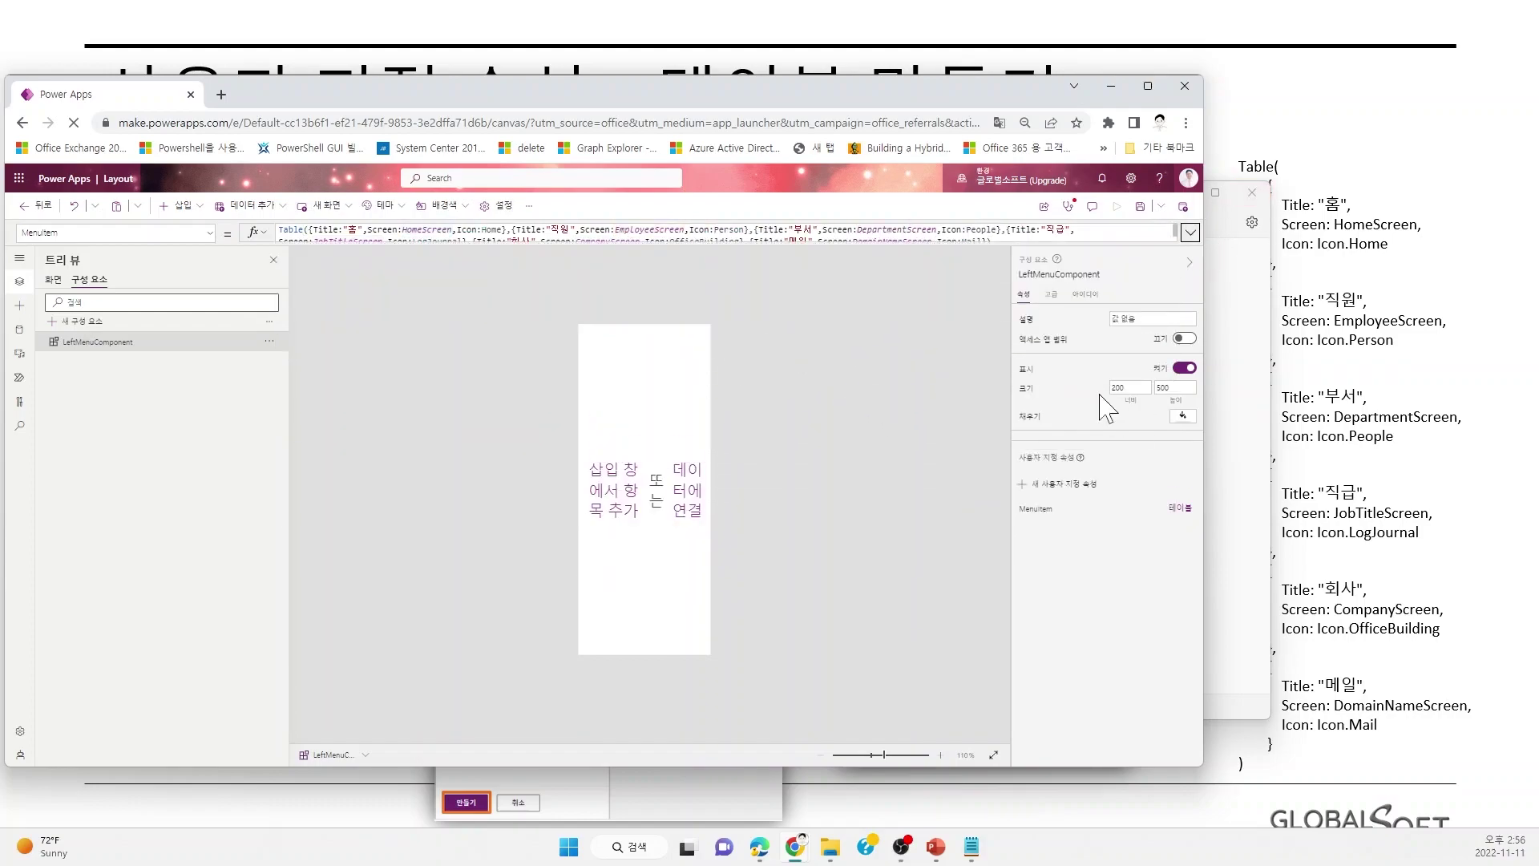
Switch to the presentation and advance to the slide about adding the LeftMenu gallery.
click(1483, 337)
click(1242, 345)
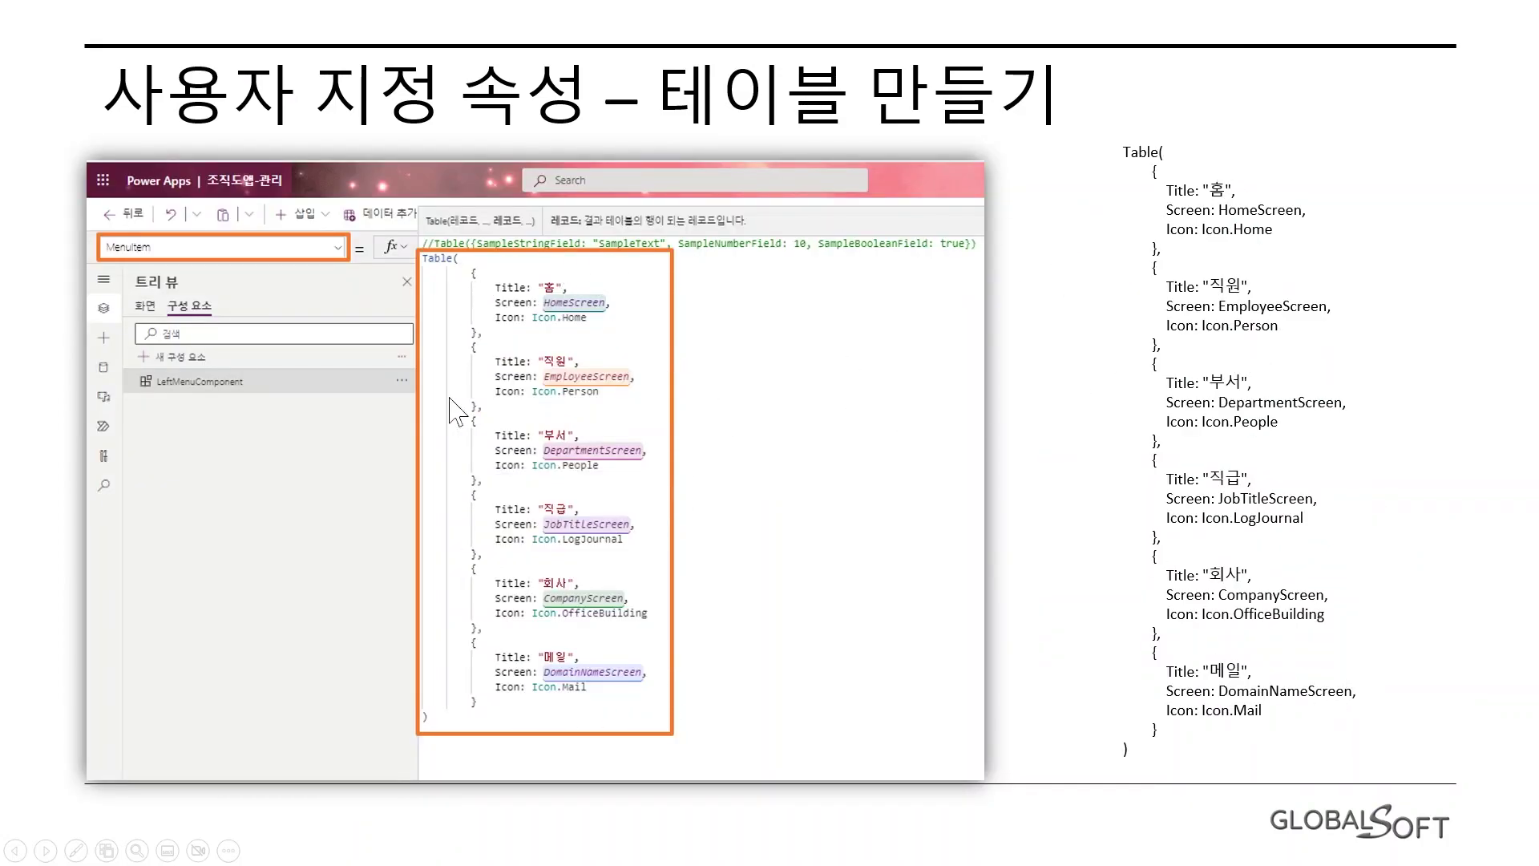
click(1056, 307)
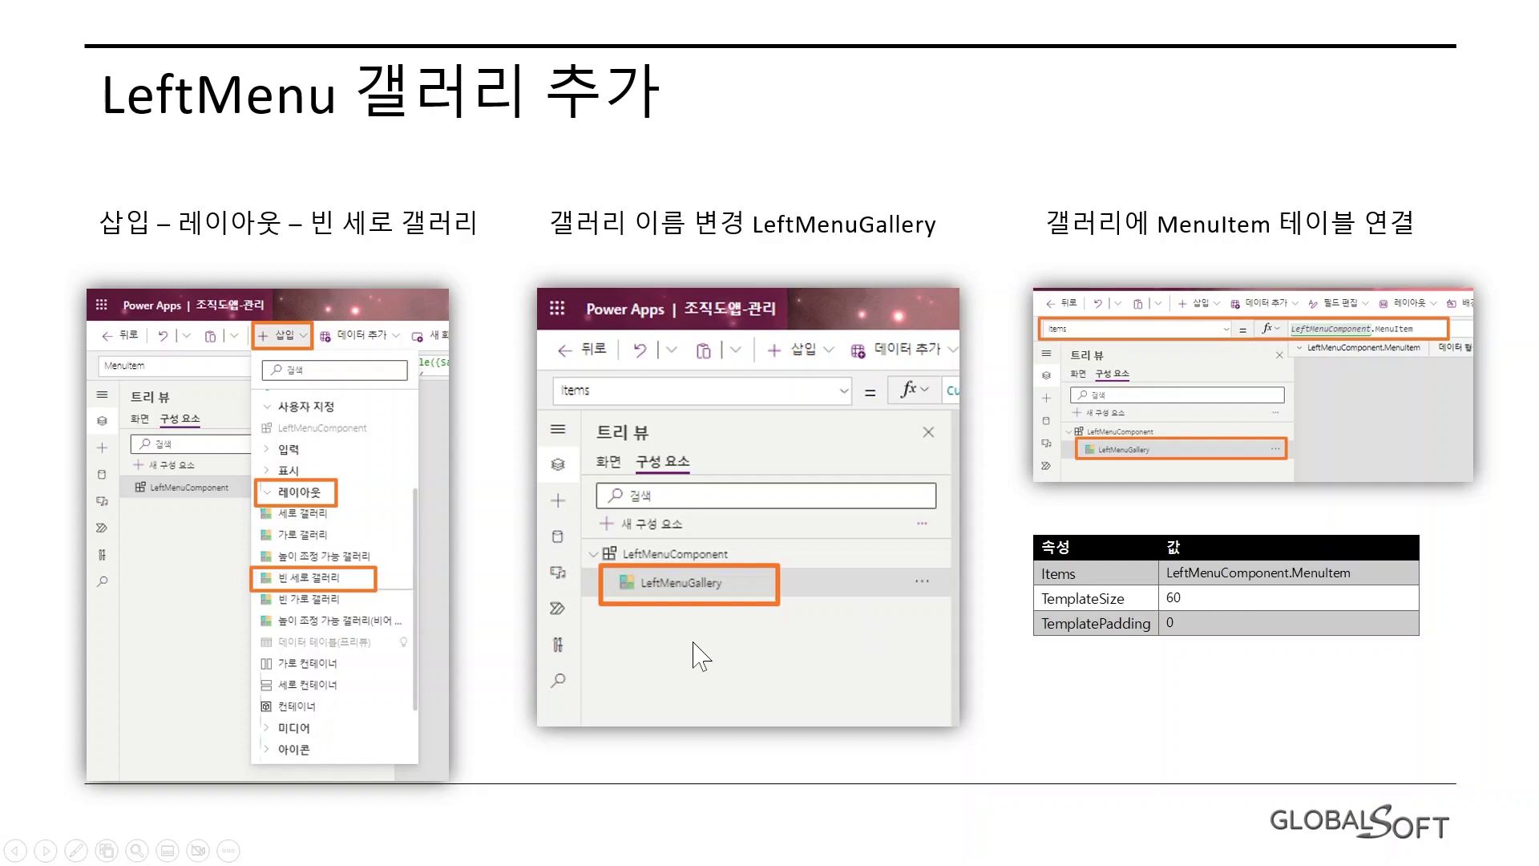
Switch back to Power Apps and insert a blank vertical gallery (빈 세로 갤러리) into LeftMenuComponent.
key(alt+Tab)
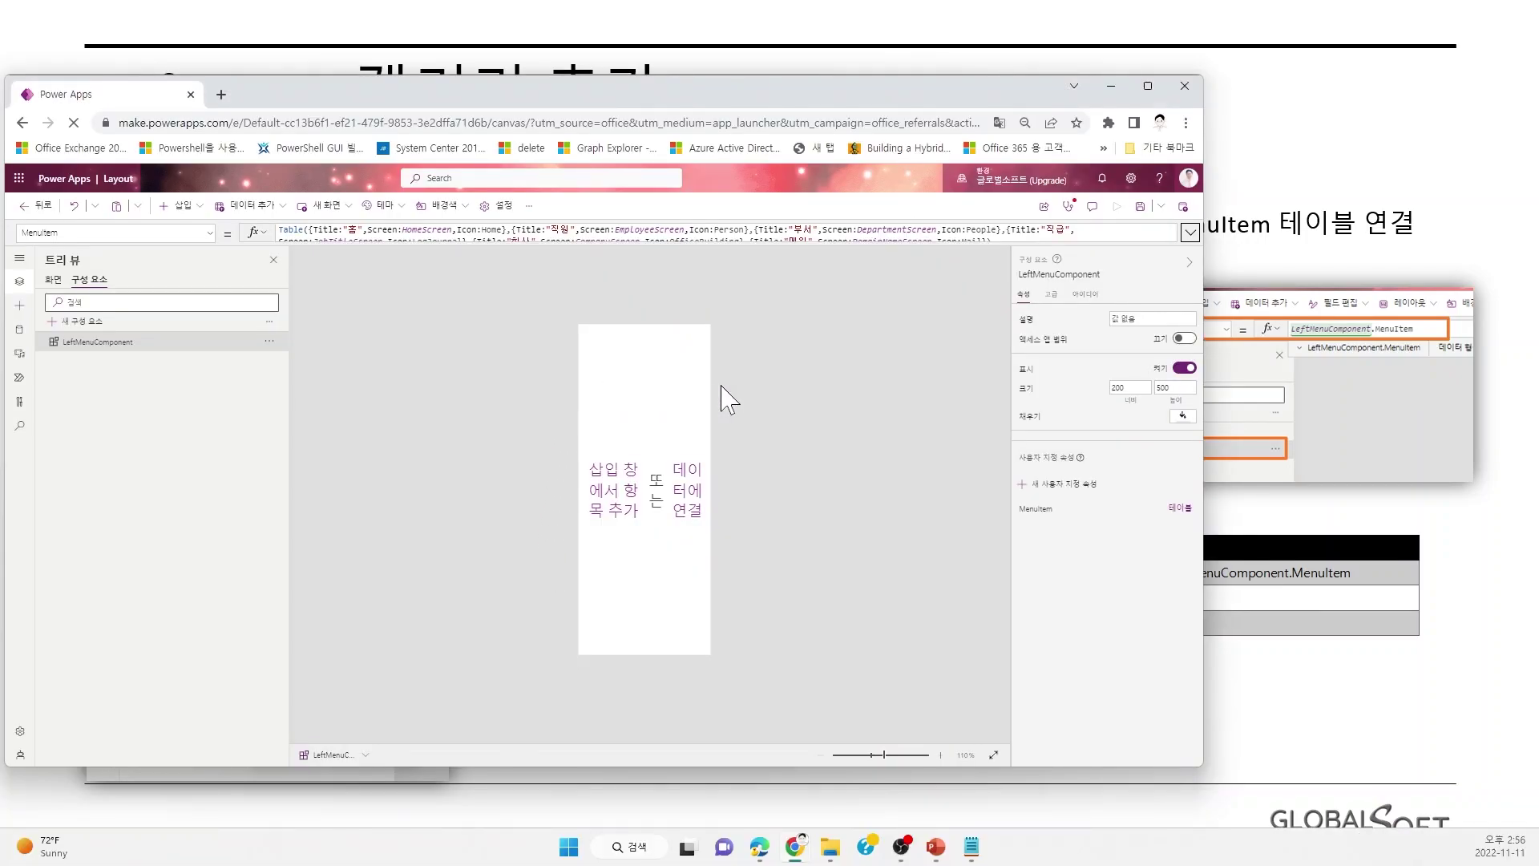
click(178, 206)
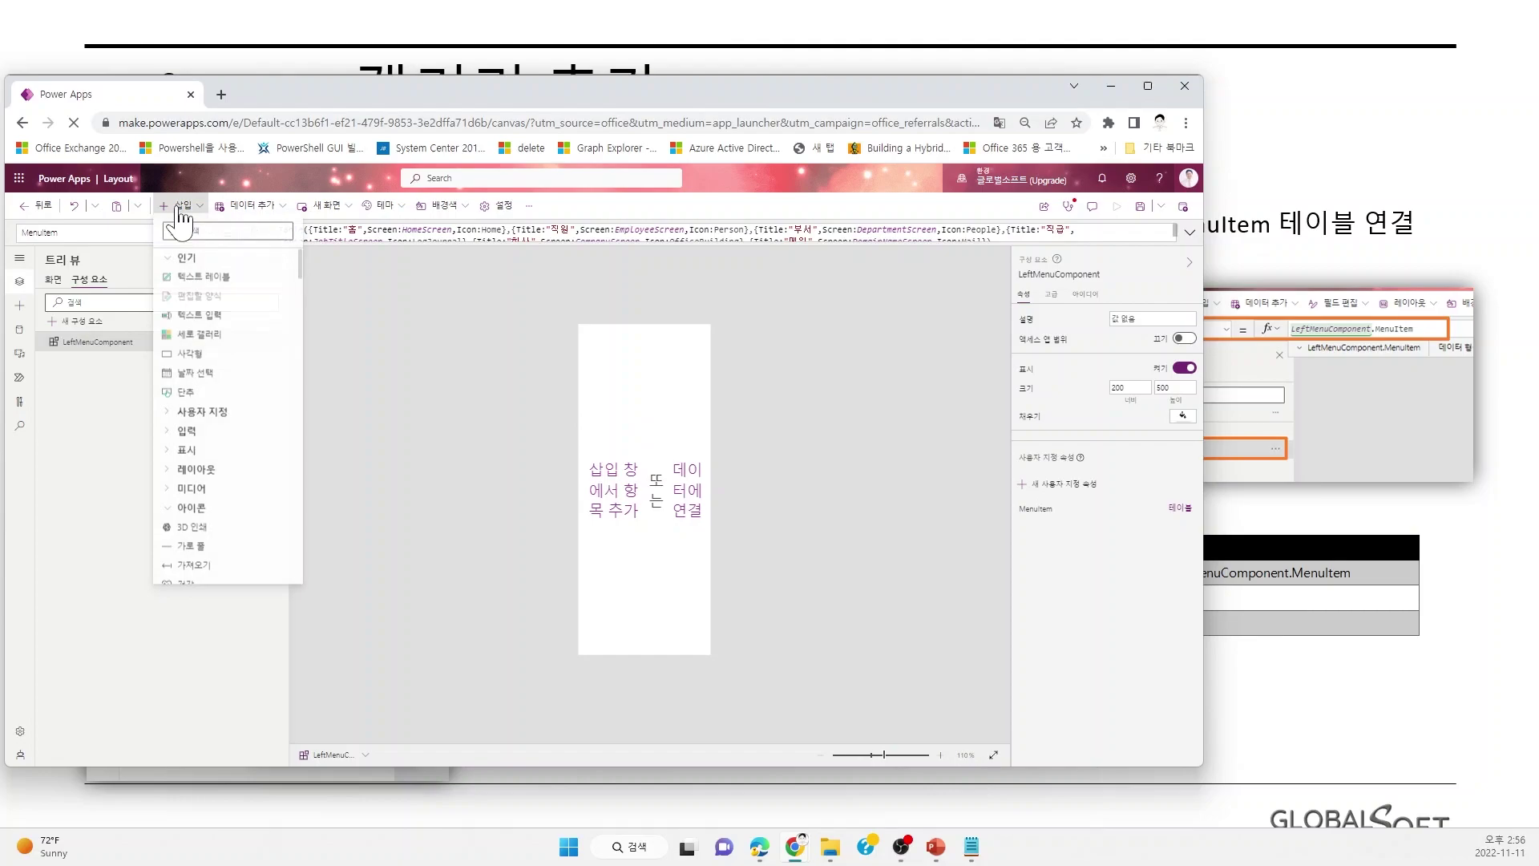
click(192, 476)
scroll(213, 497, down, 1)
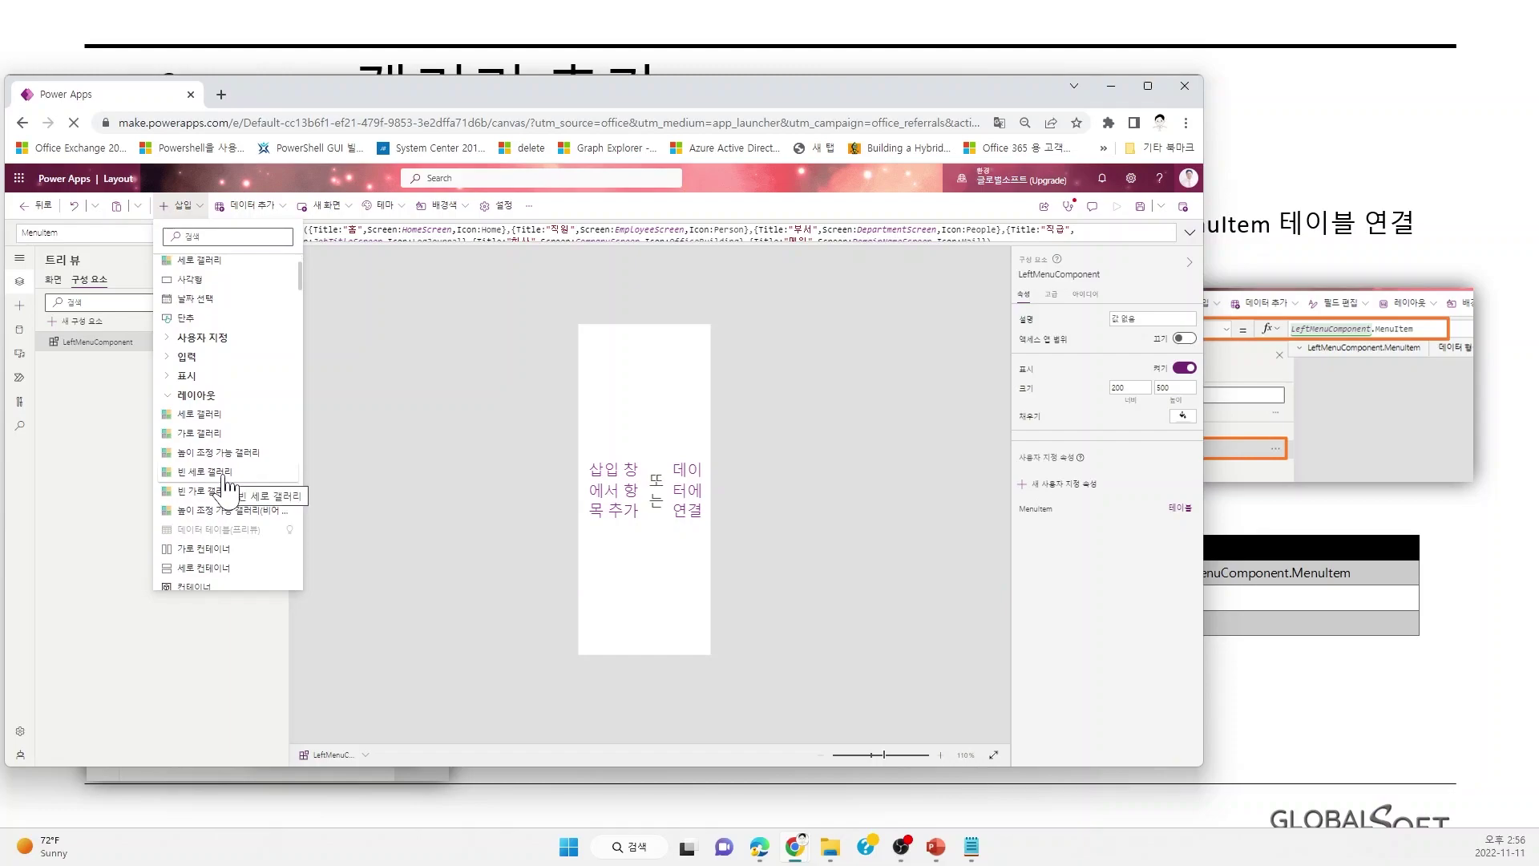
click(226, 475)
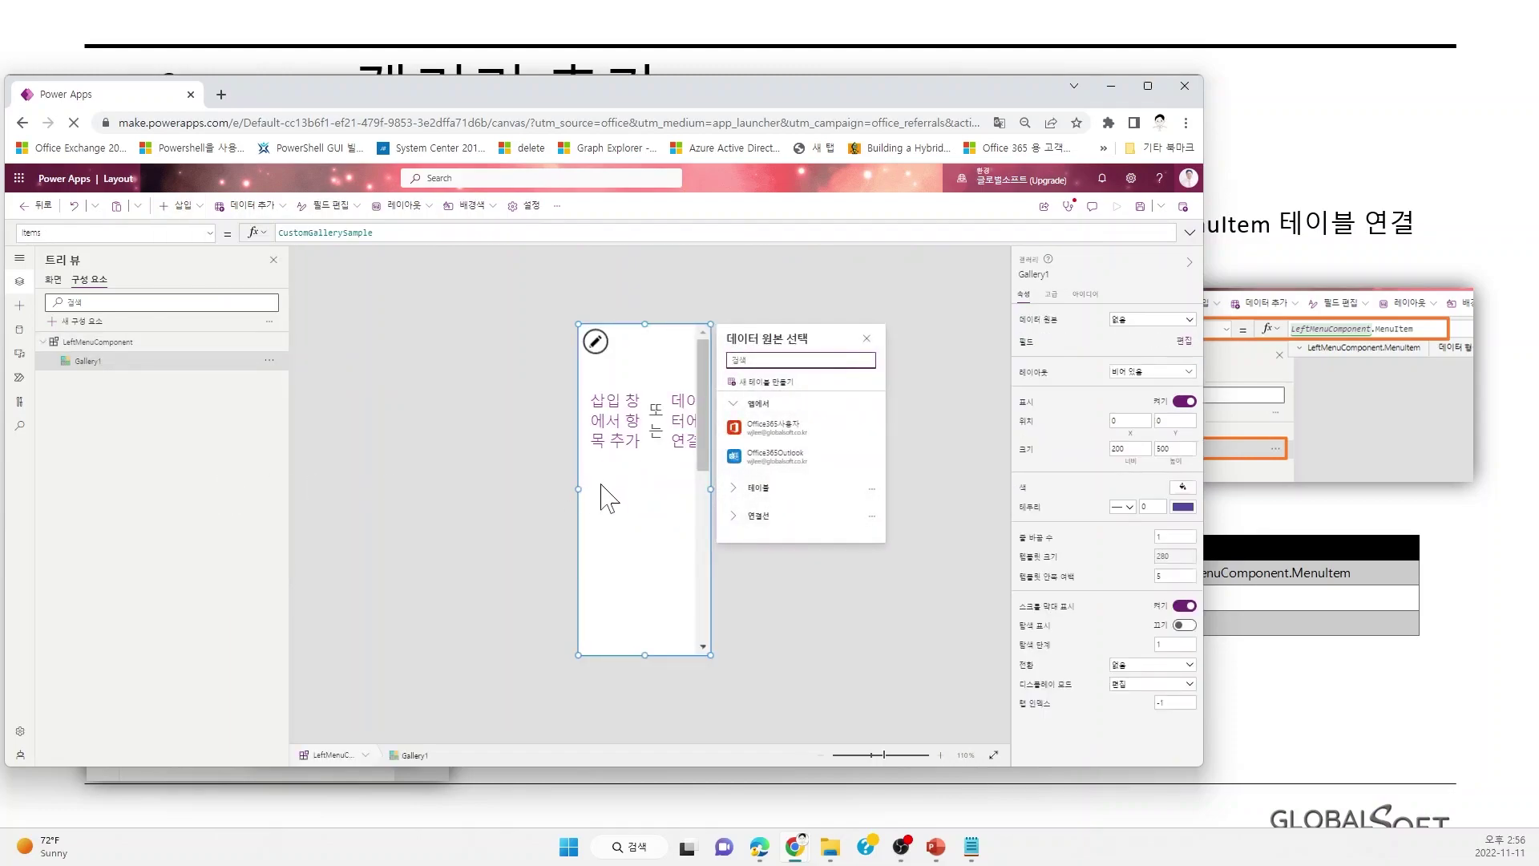
Set the new gallery's Items property to LeftMenuComponent.MenuItem.
click(412, 234)
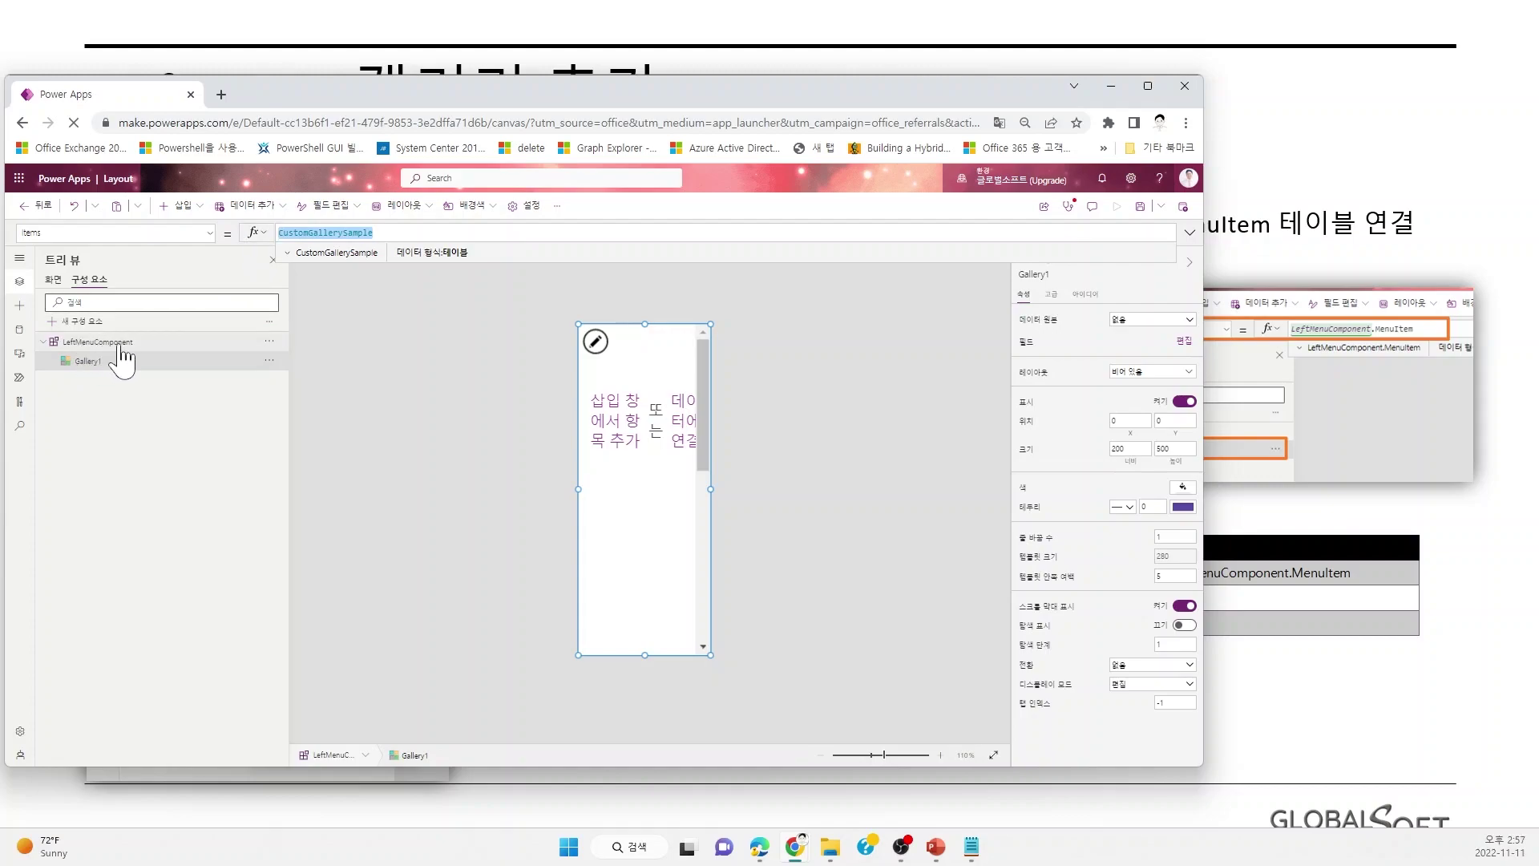
text(Le)
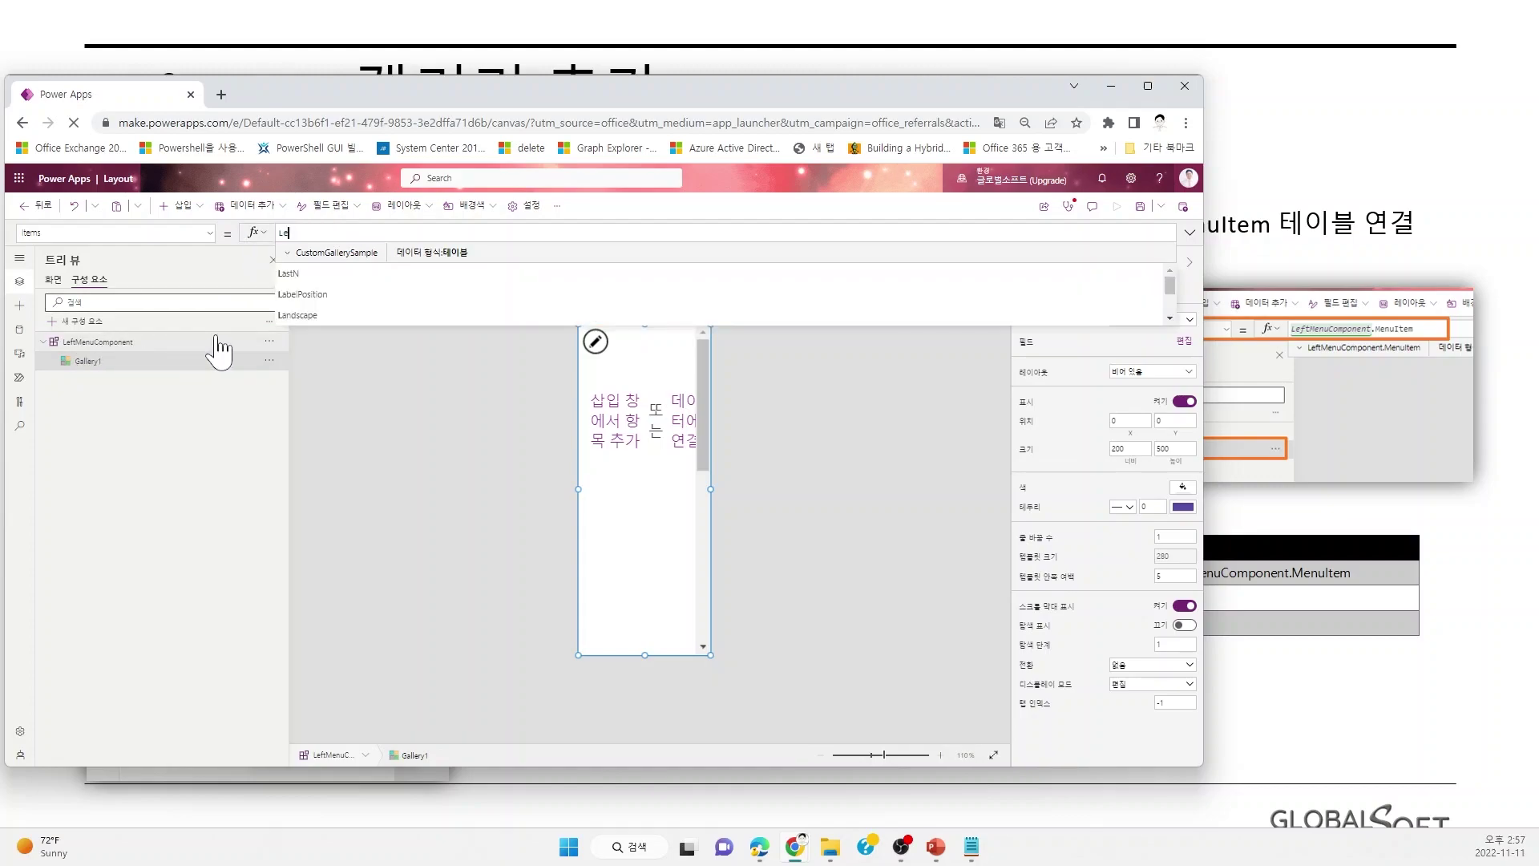
text(ft)
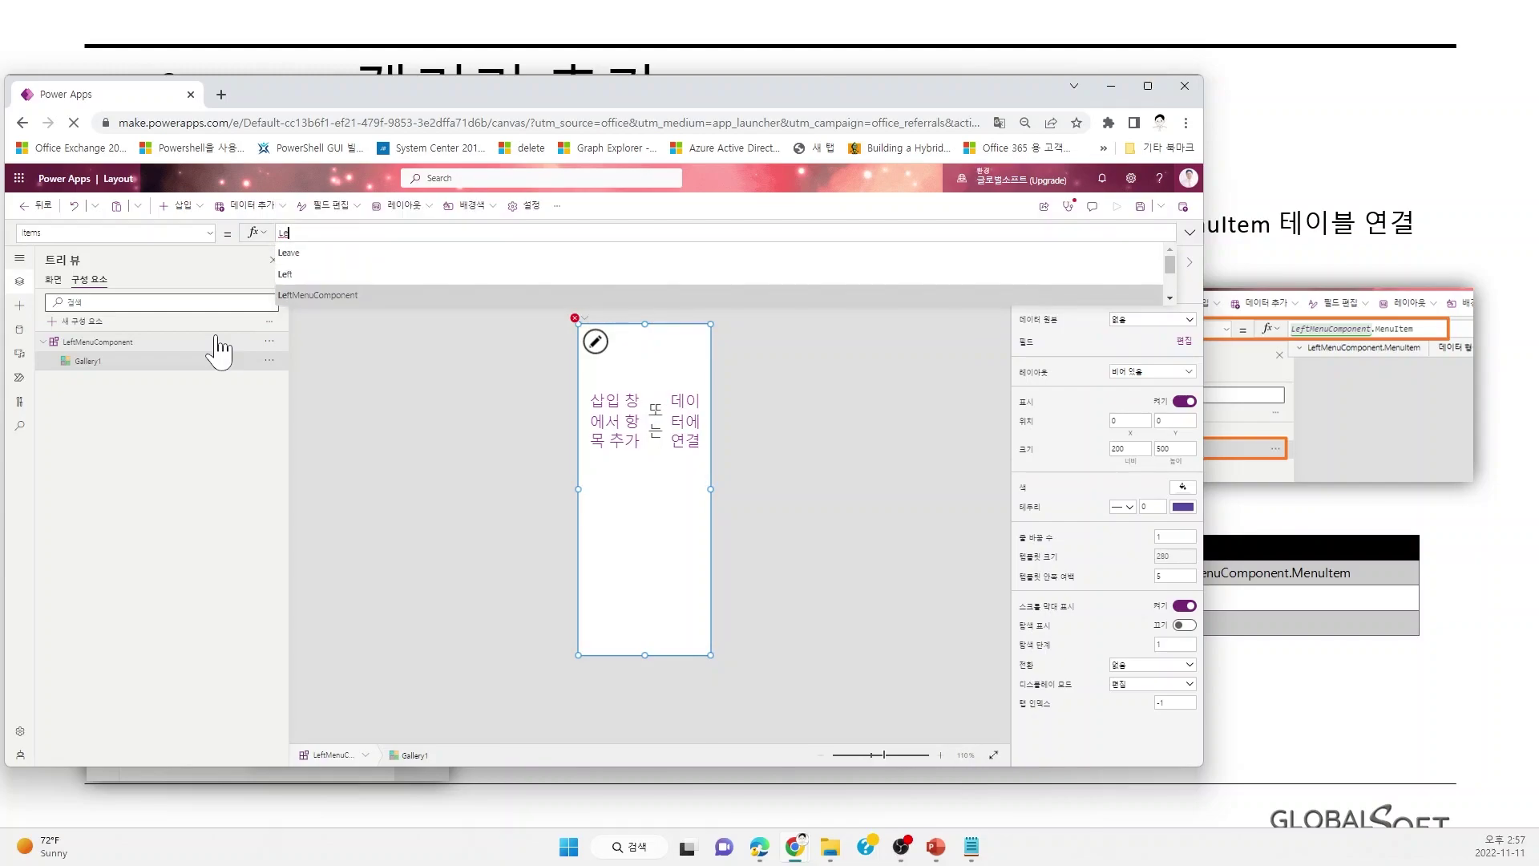
key(Tab)
text(.)
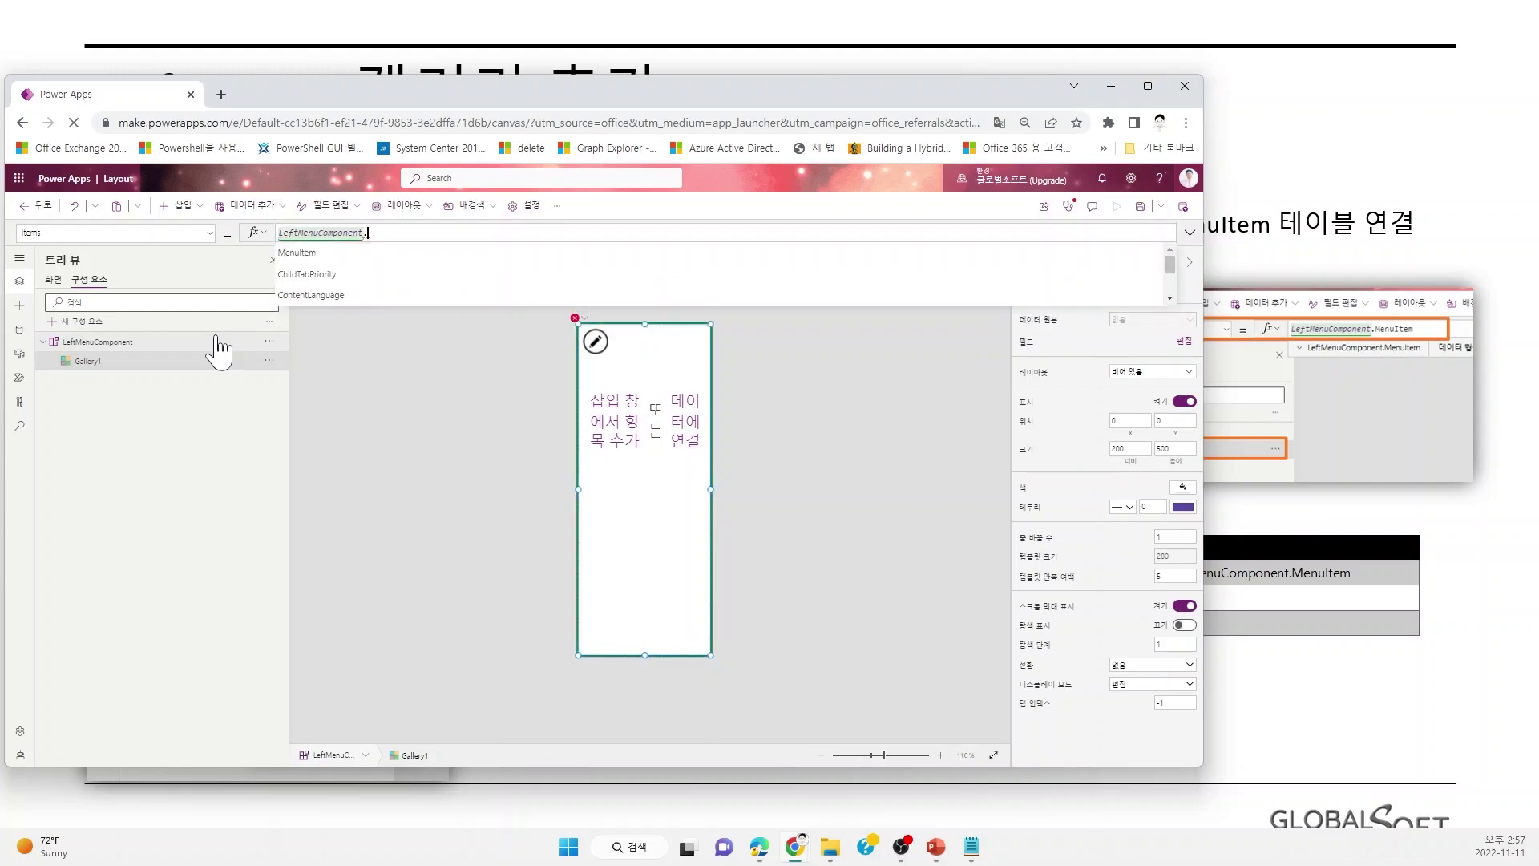
key(Tab)
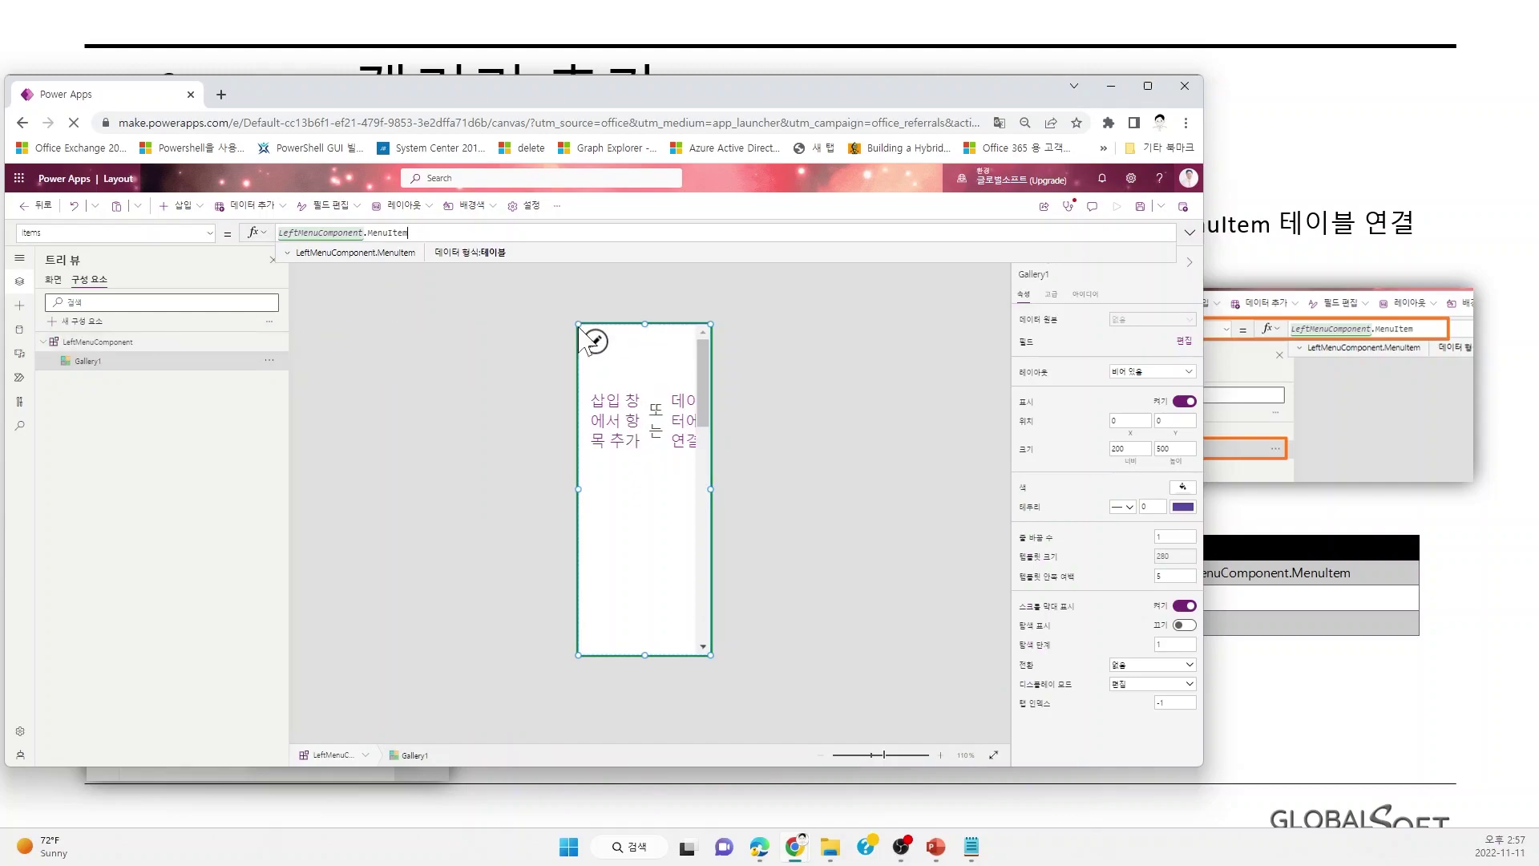
Rename the gallery in LeftMenuComponent as LeftMenuGallery.
double_click(90, 362)
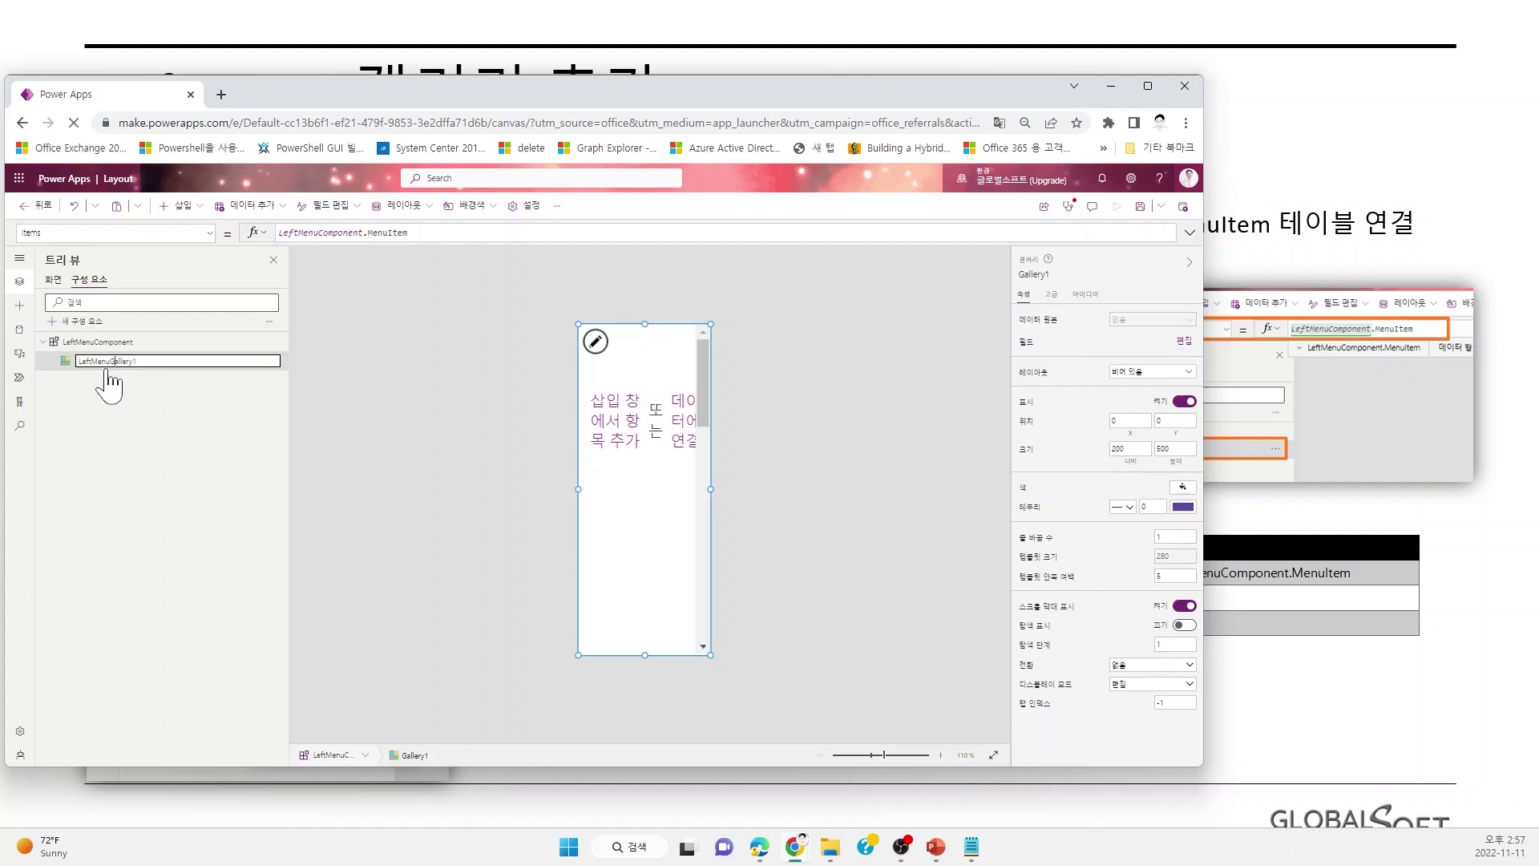
text(LeftMenuGallery)
key(Return)
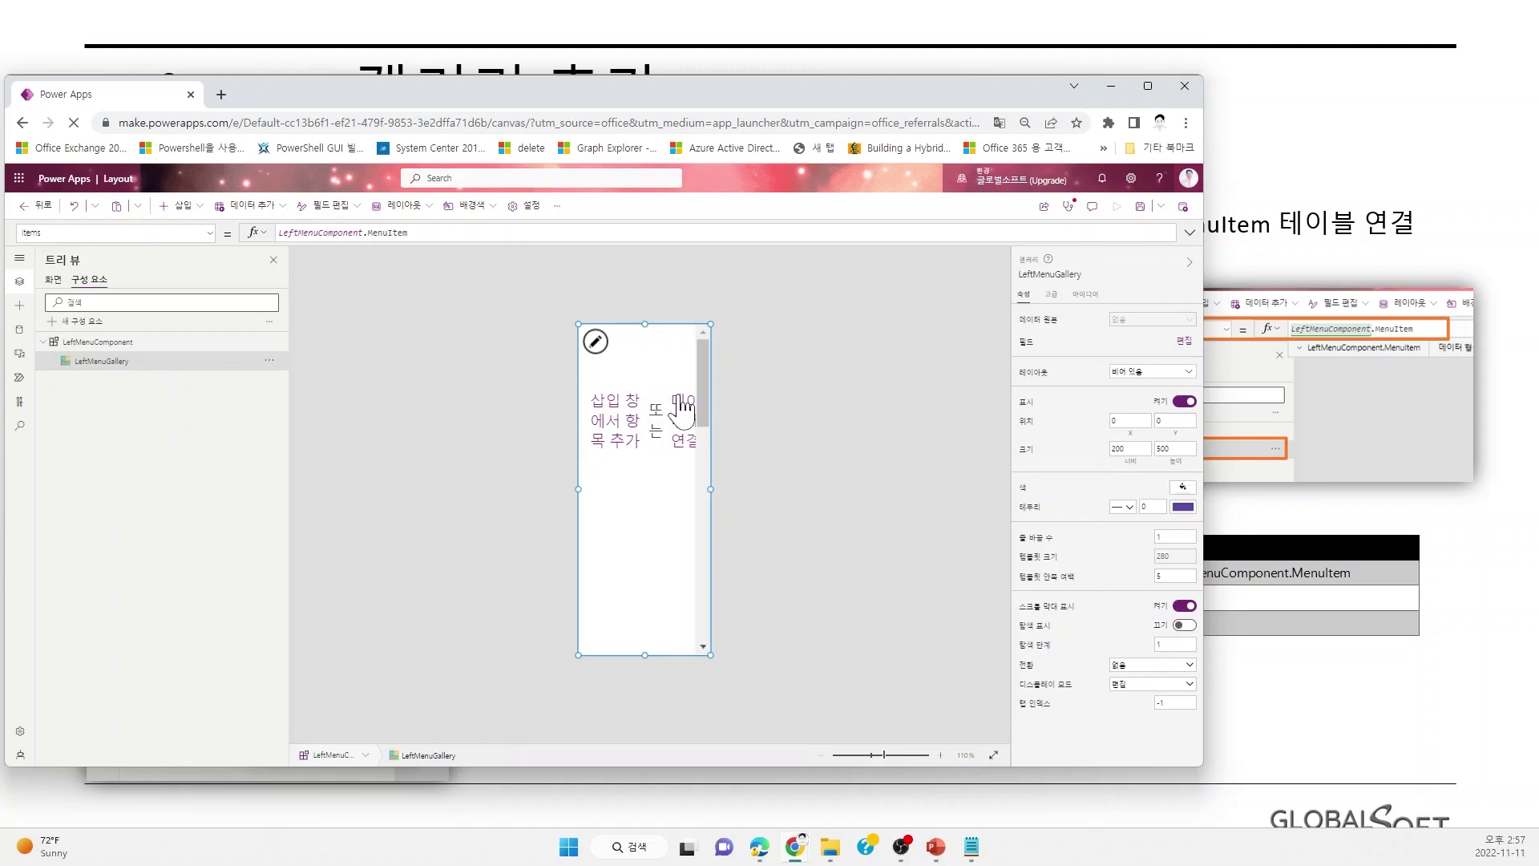
click(633, 445)
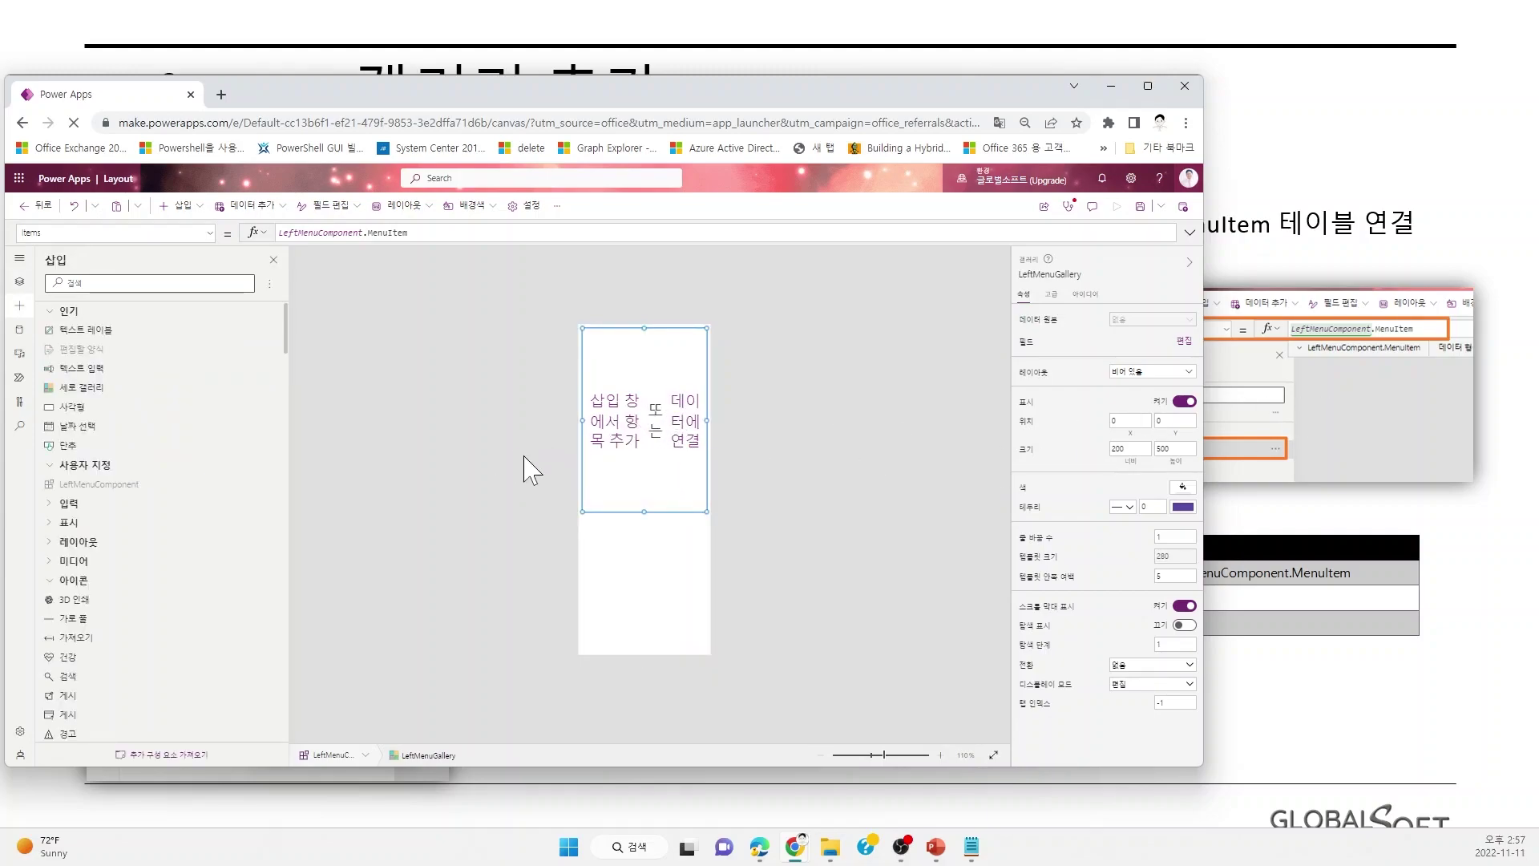
click(19, 281)
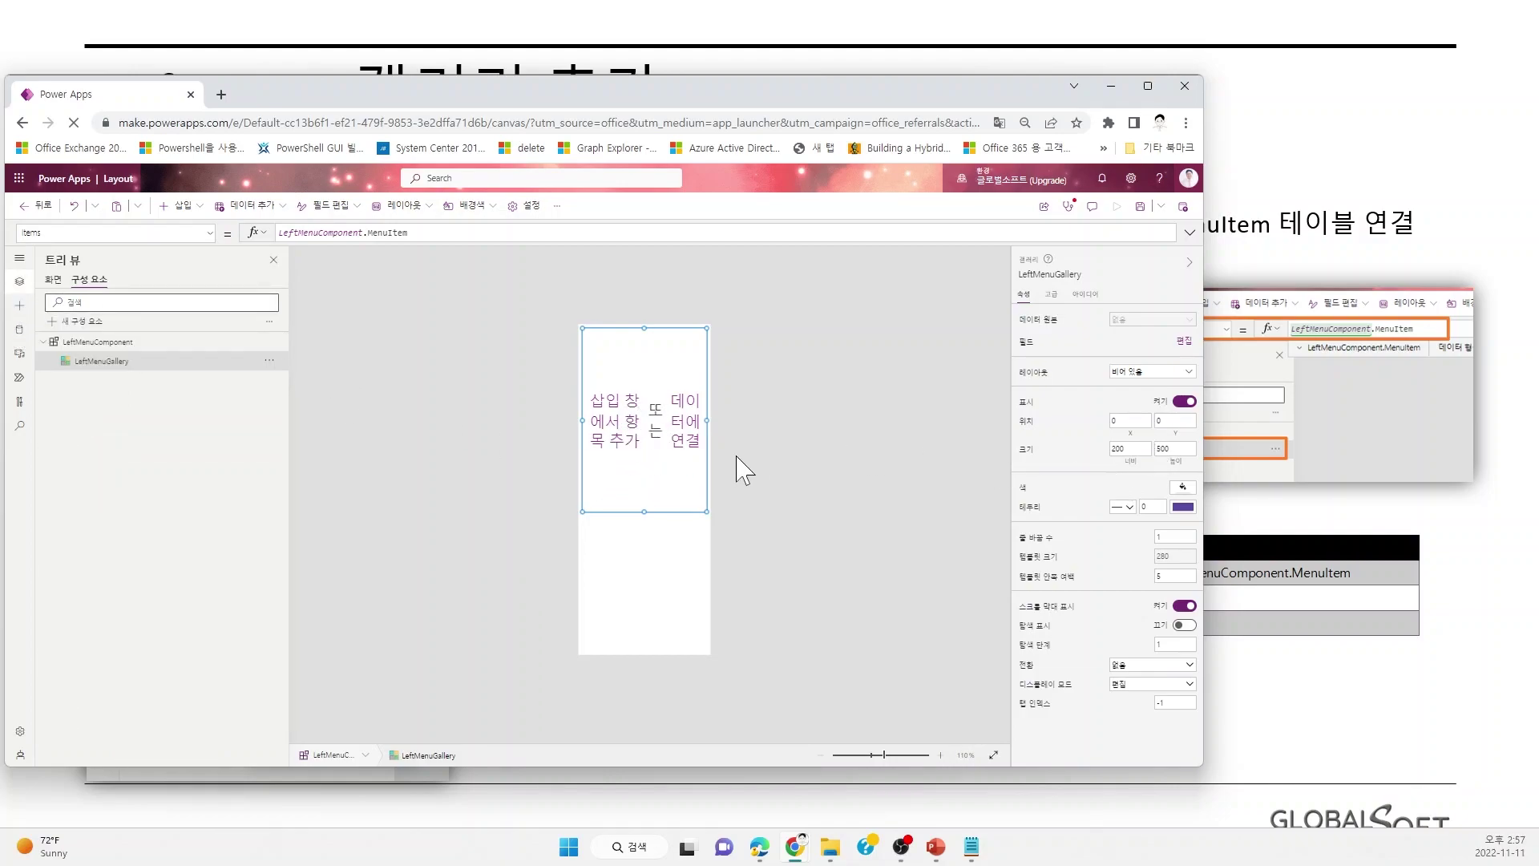
click(106, 363)
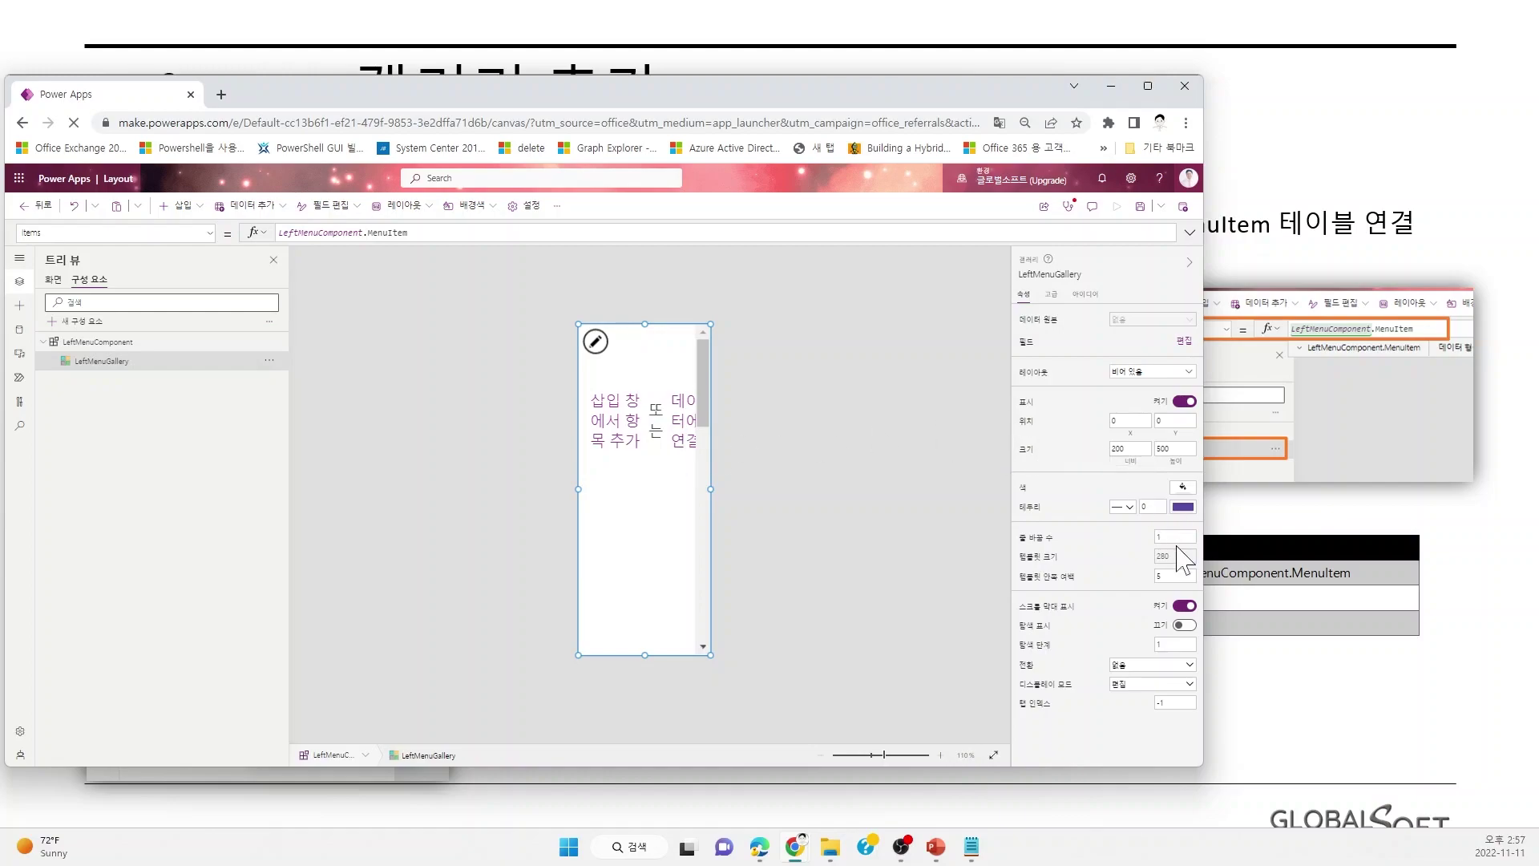
Set LeftMenuGallery's template size to 60 and its template padding to 0.
click(1175, 556)
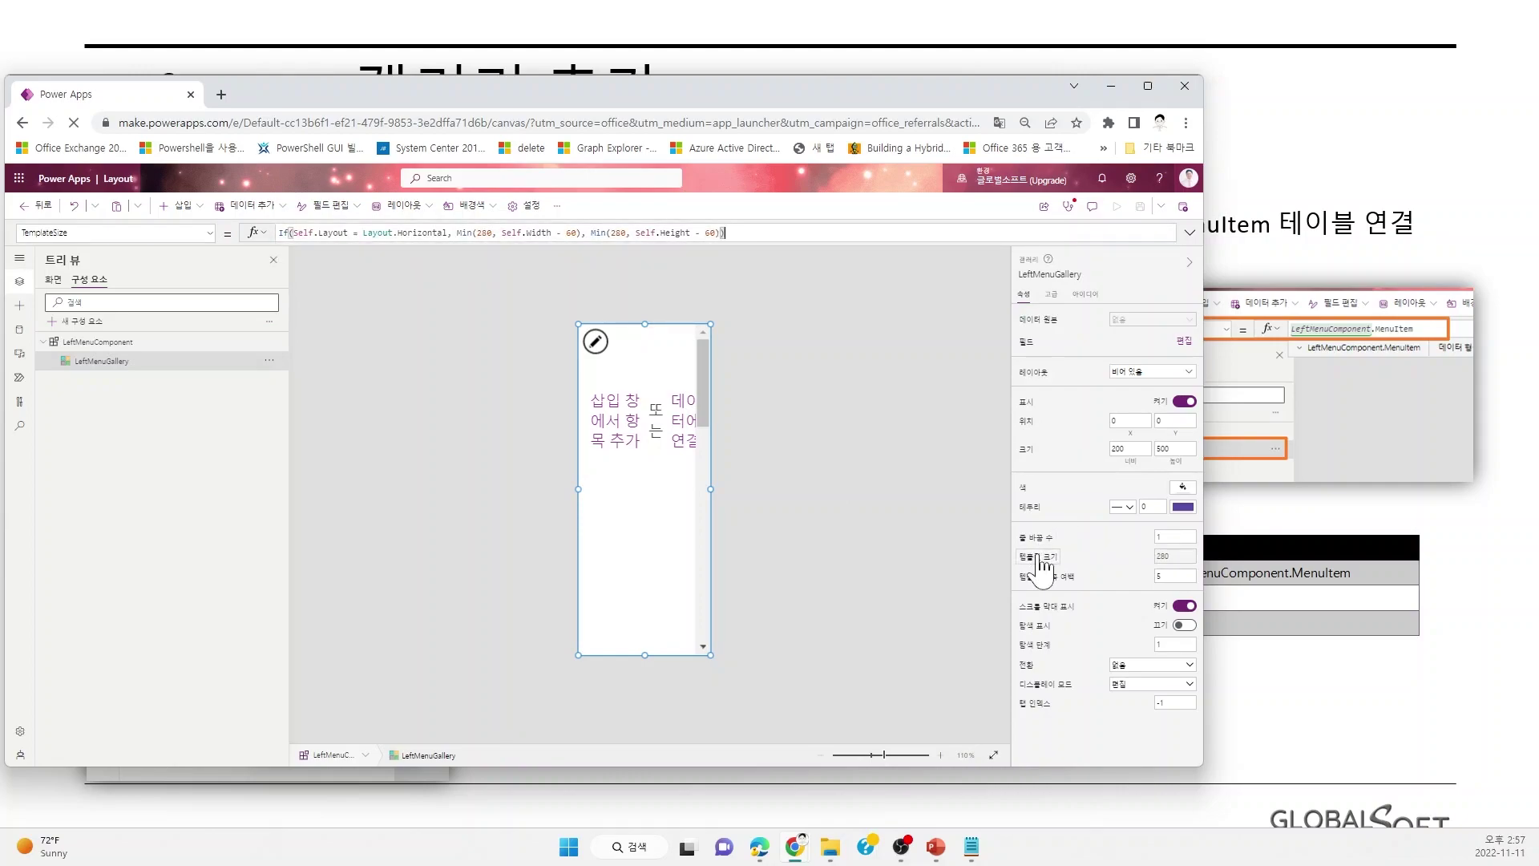
key(ctrl+a)
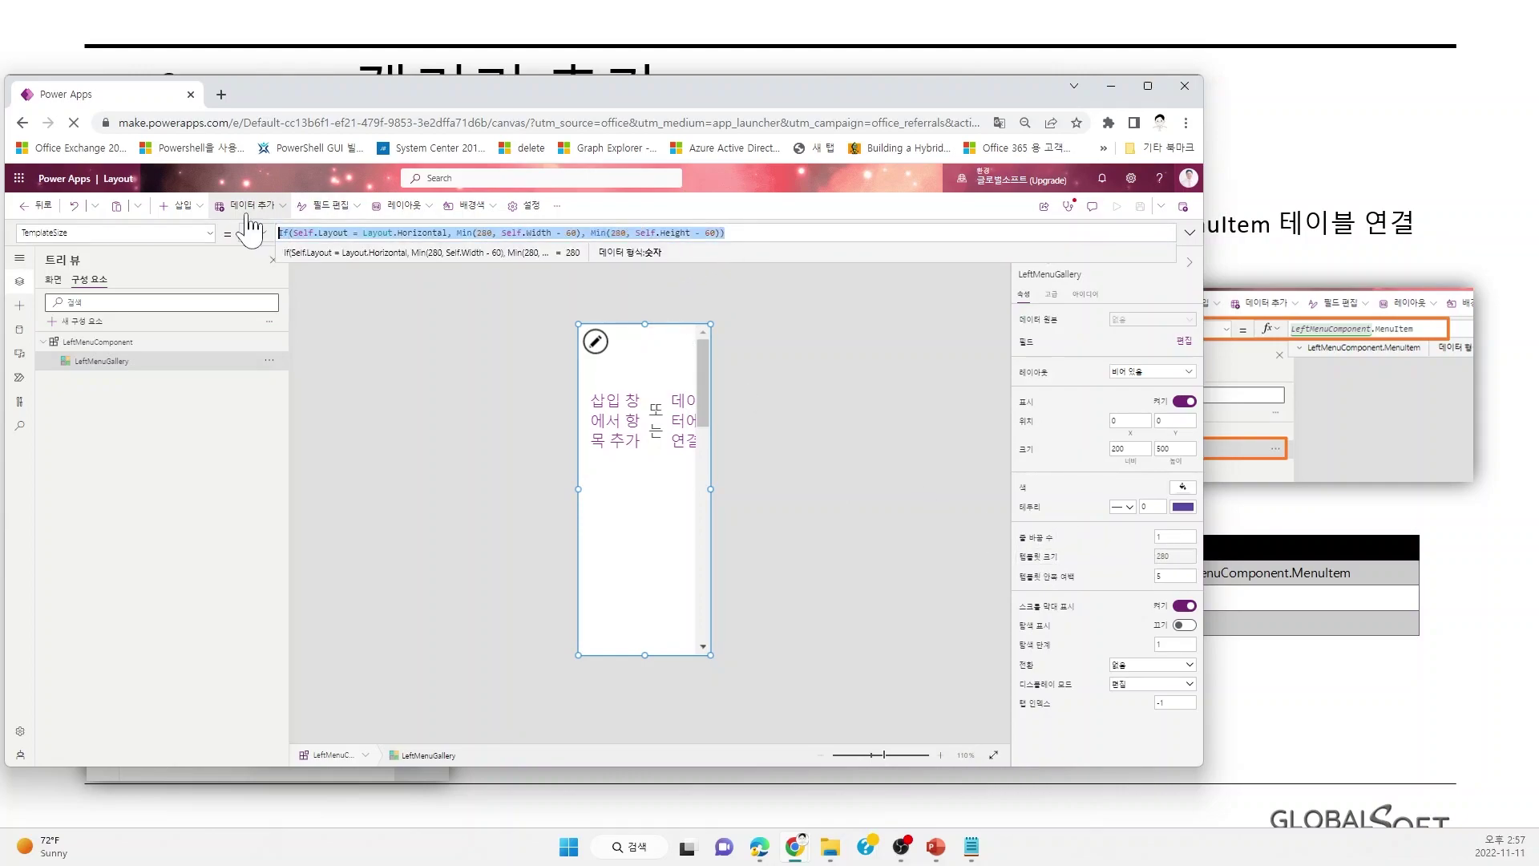
text(60)
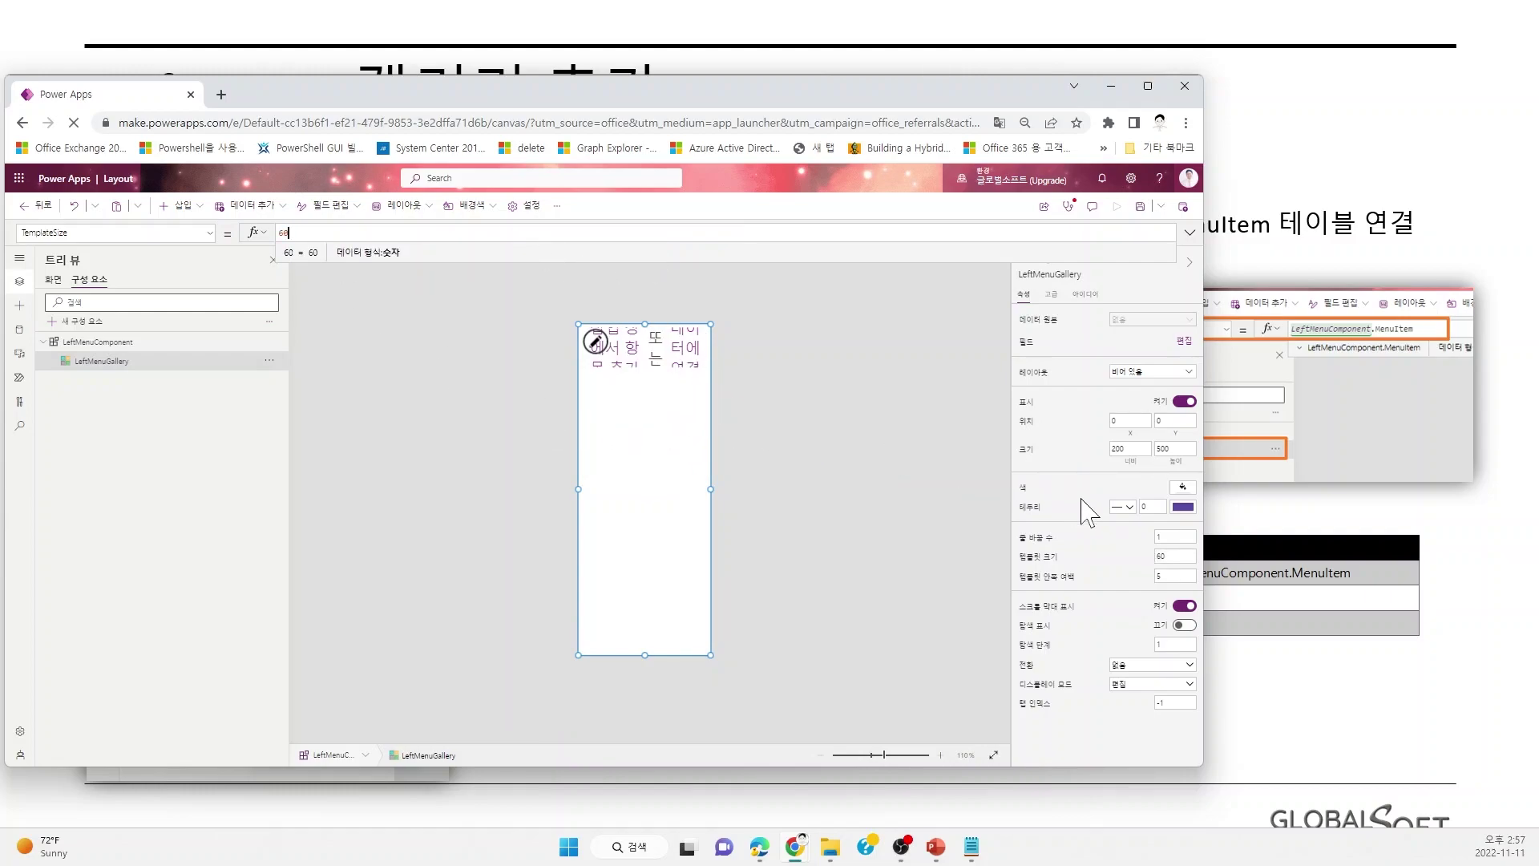
click(1176, 575)
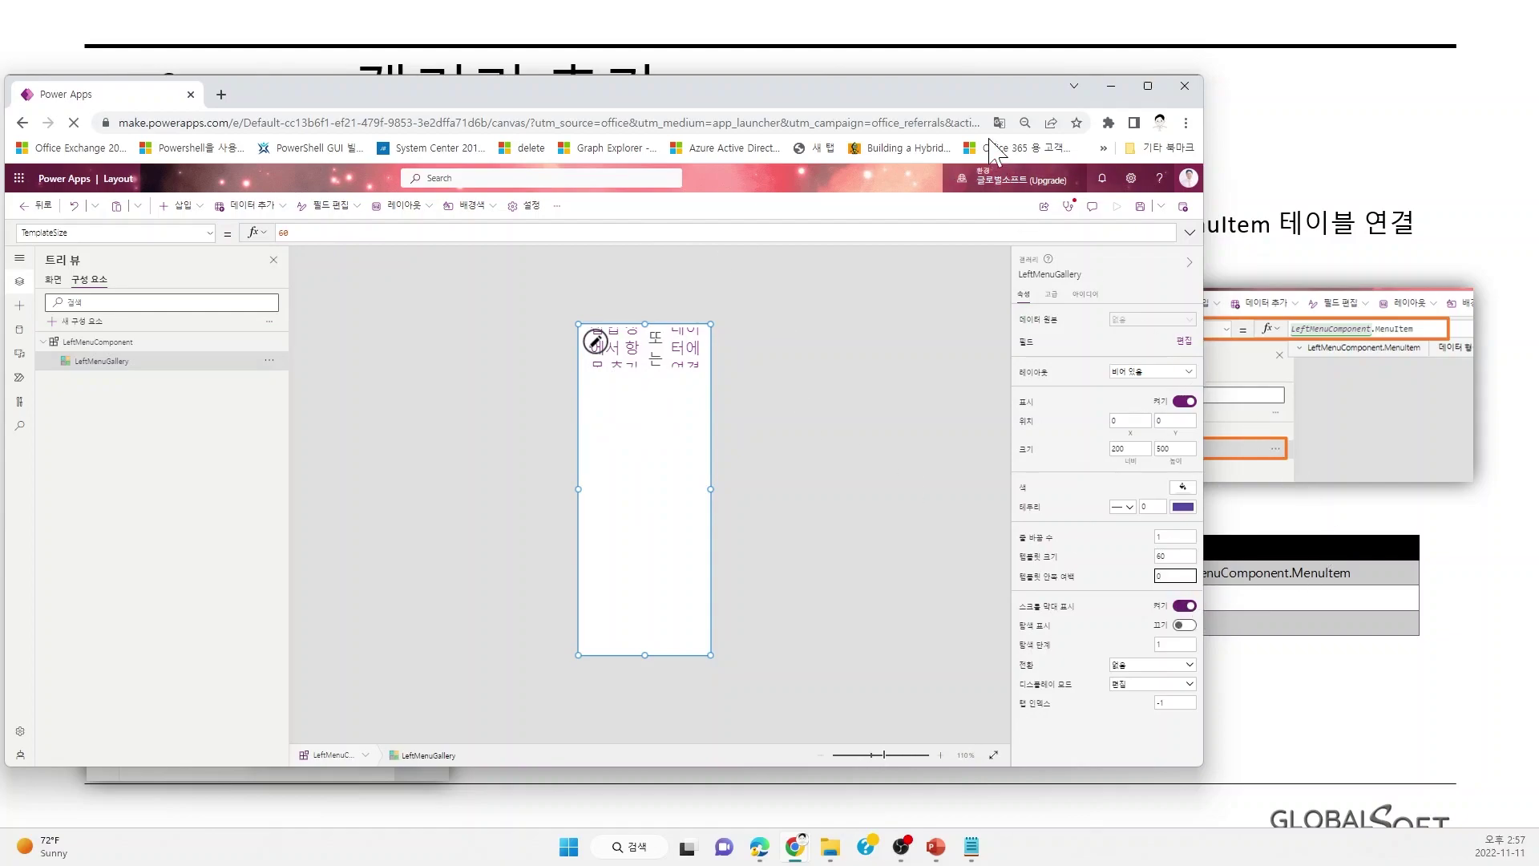
Move the browser window aside, advance the presentation to the slide about adding the LeftMenu gallery's icon, and read its instructions.
drag(948, 96, 770, 96)
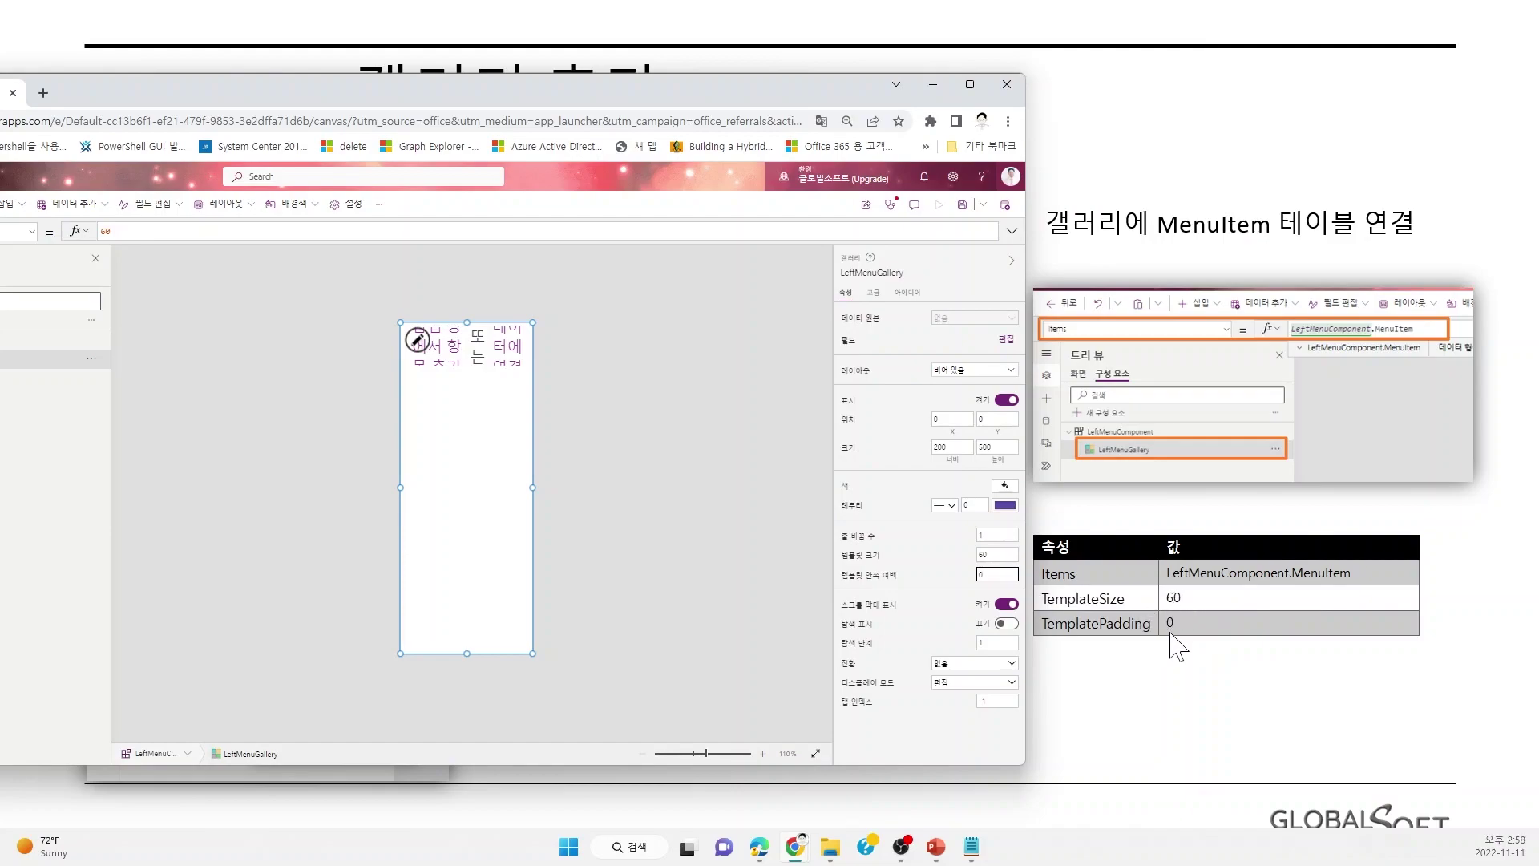
click(492, 492)
click(589, 439)
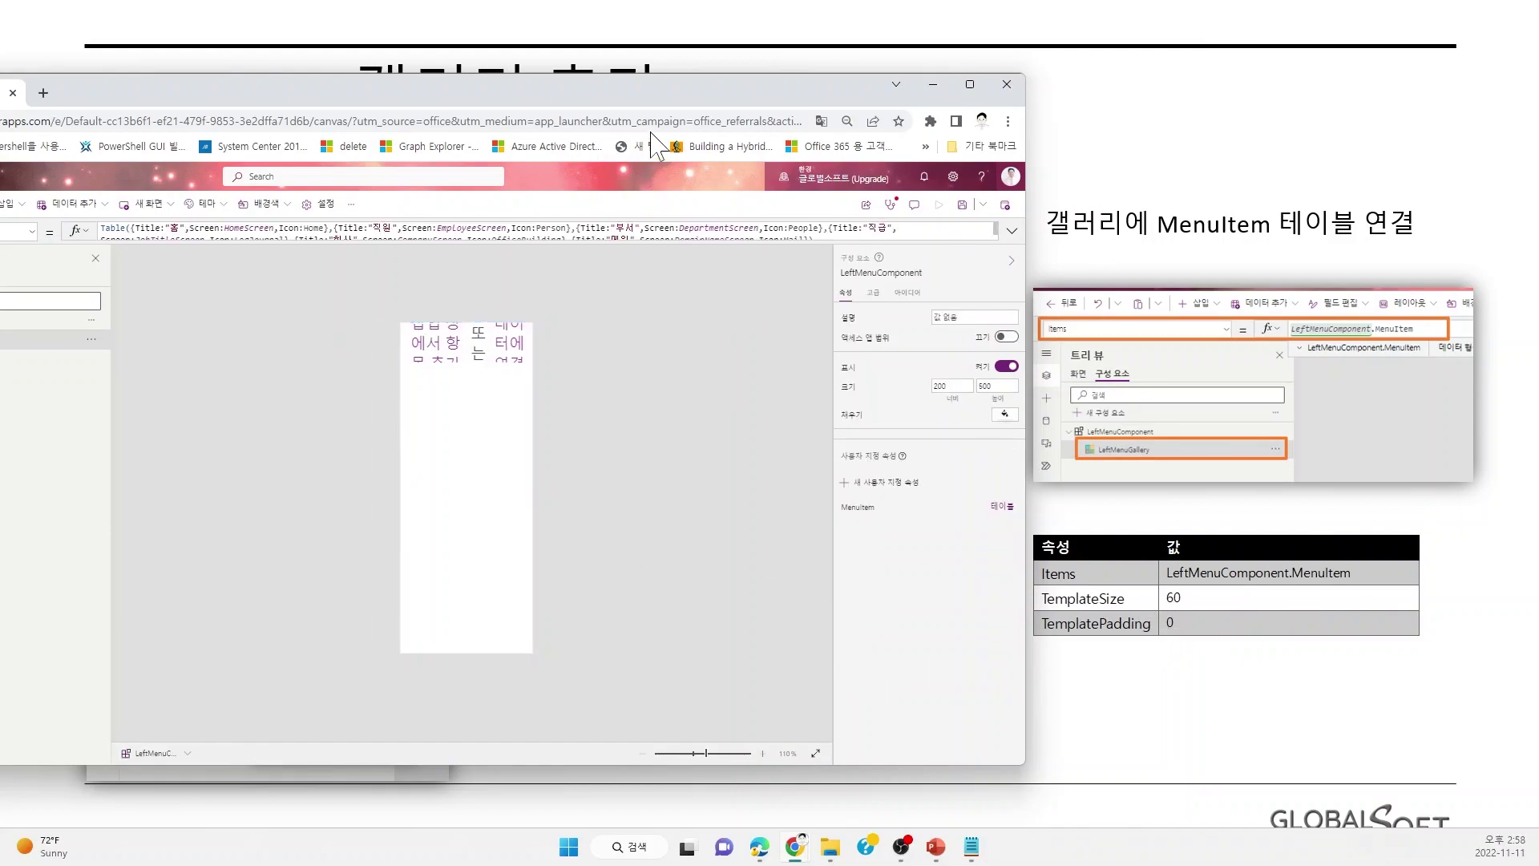
drag(634, 96, 496, 109)
scroll(1070, 240, down, 1)
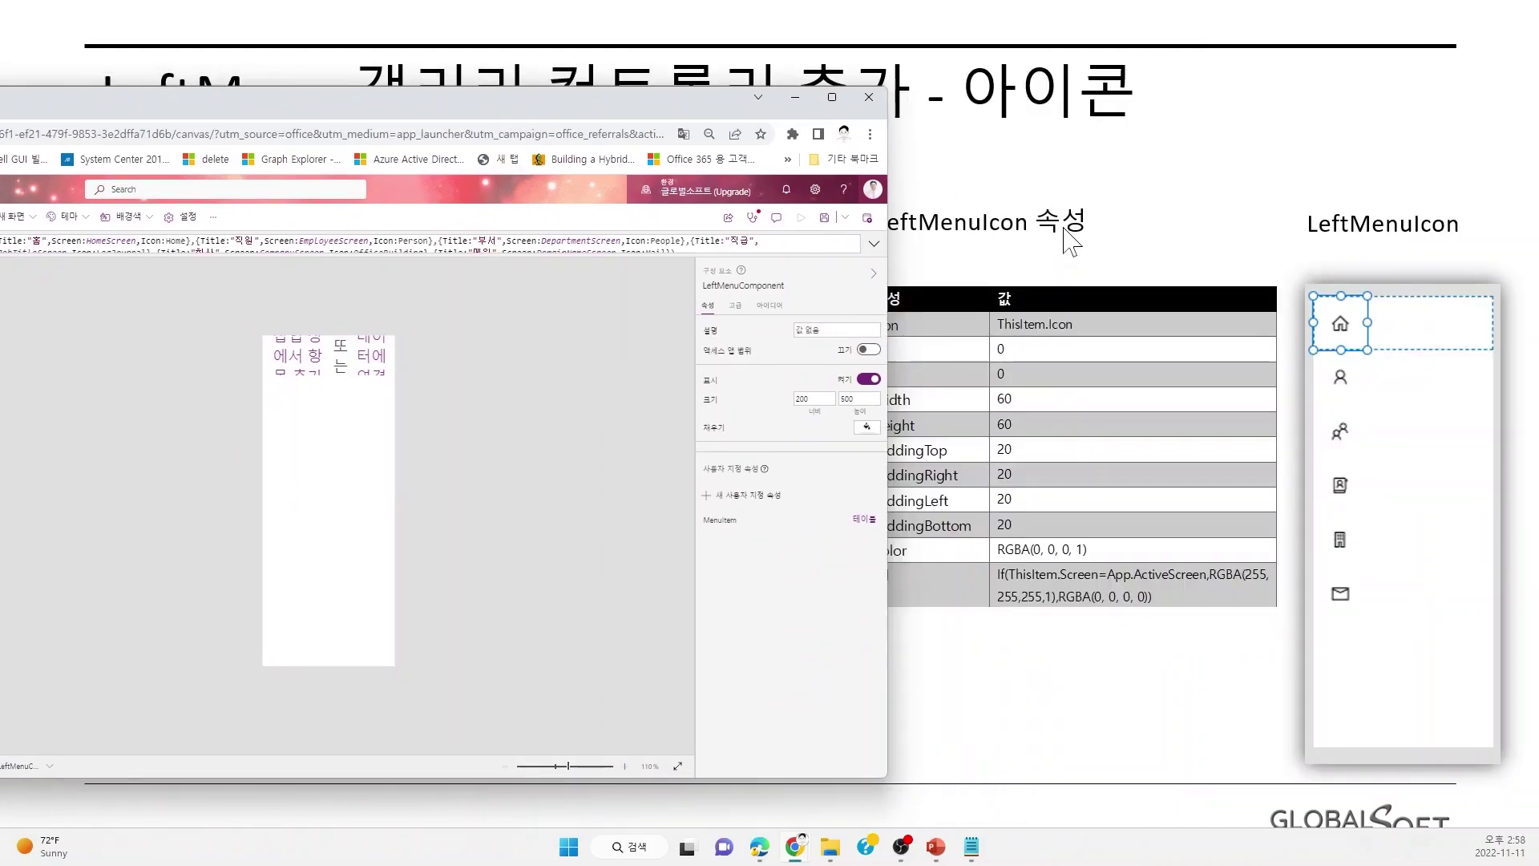
drag(591, 90, 1002, 597)
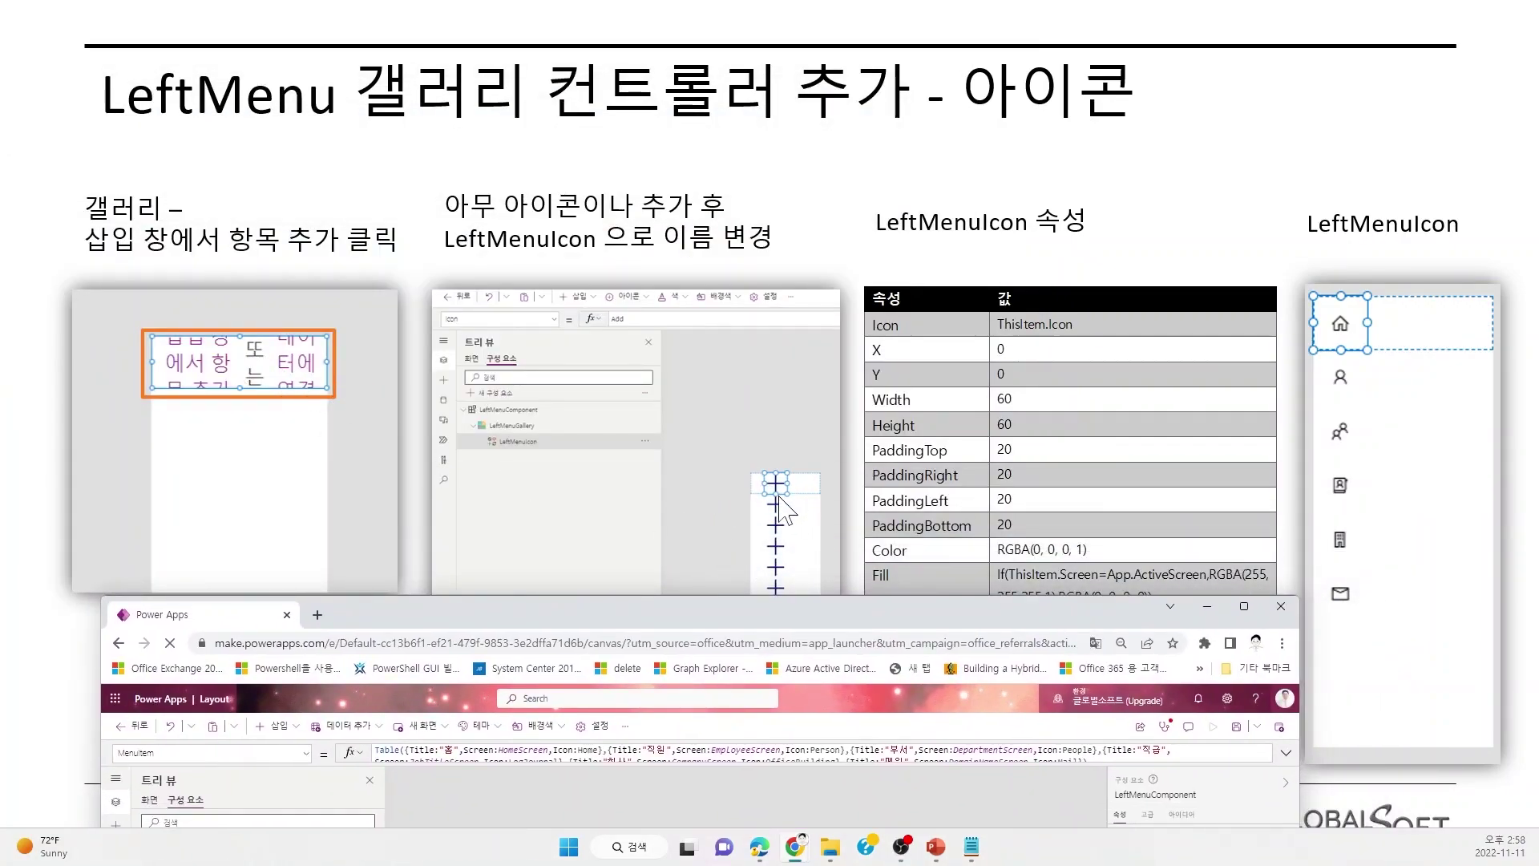
drag(879, 625, 693, 66)
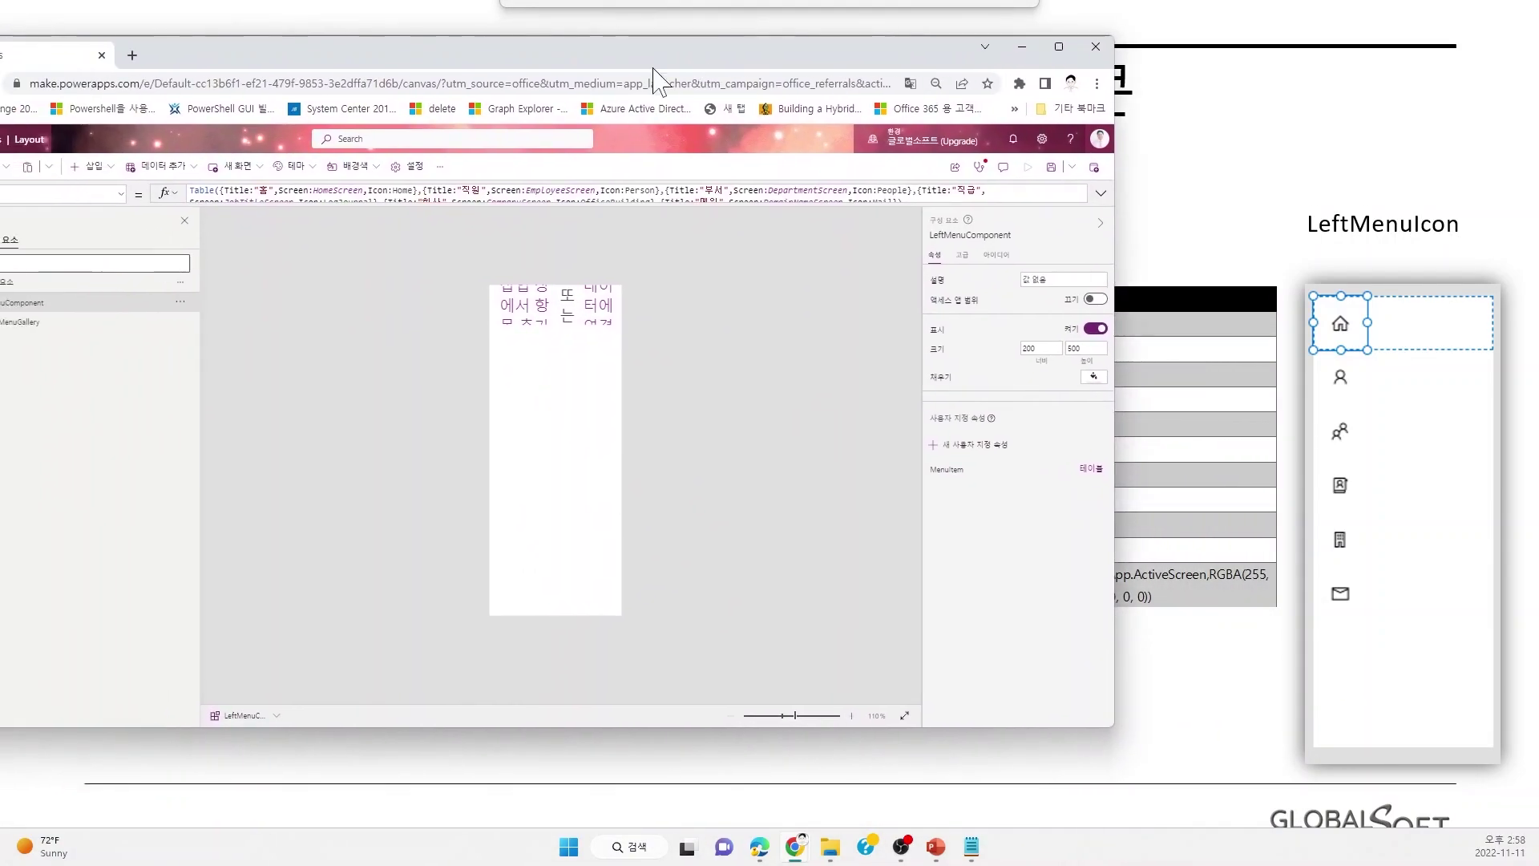
Insert a 3D print icon (3D 인쇄) into LeftMenuComponent.
click(94, 166)
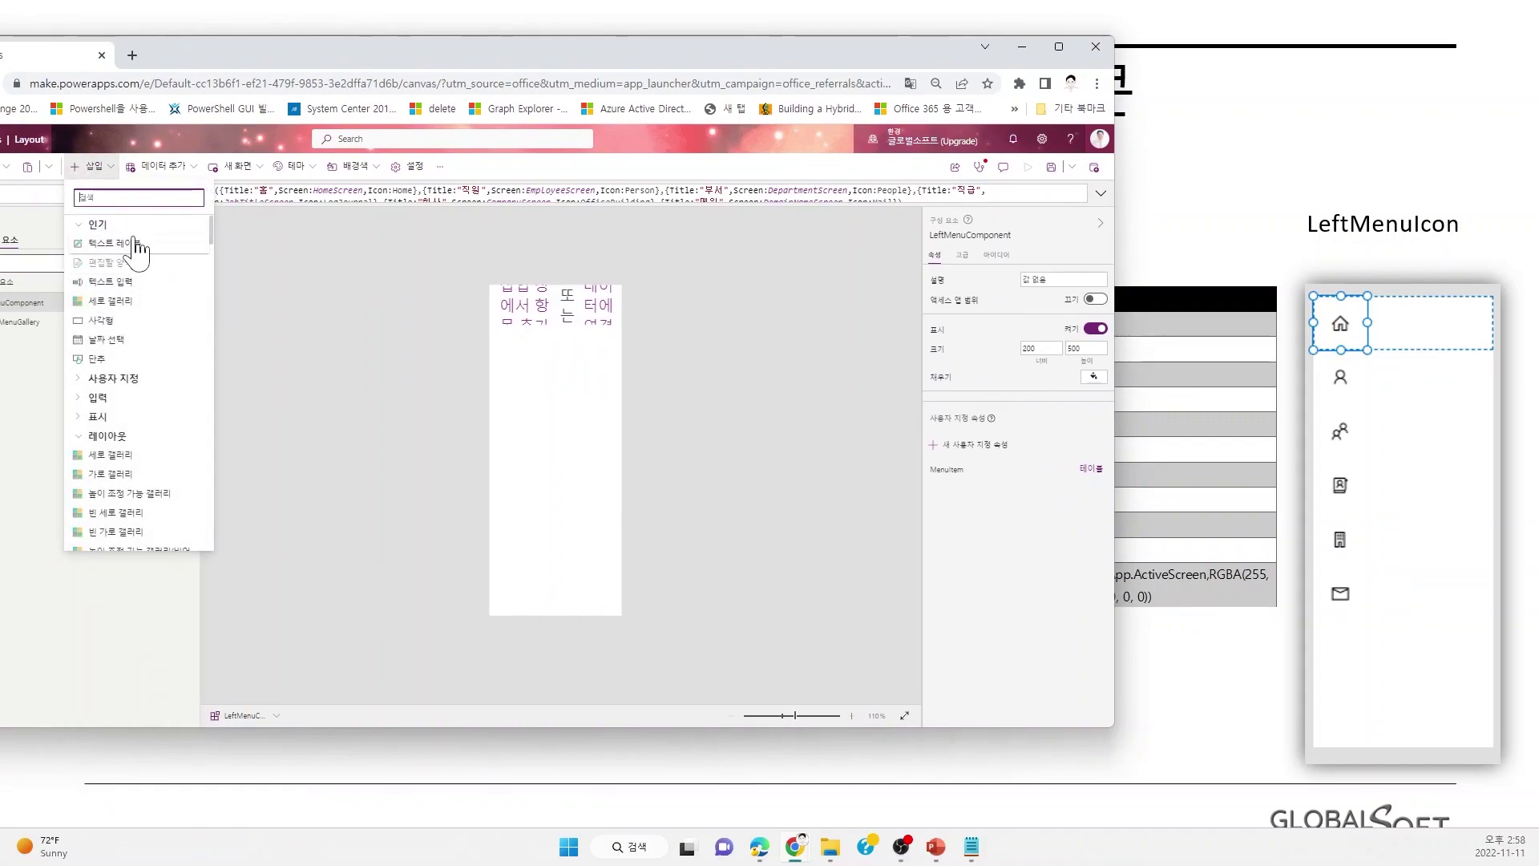
drag(320, 55, 505, 48)
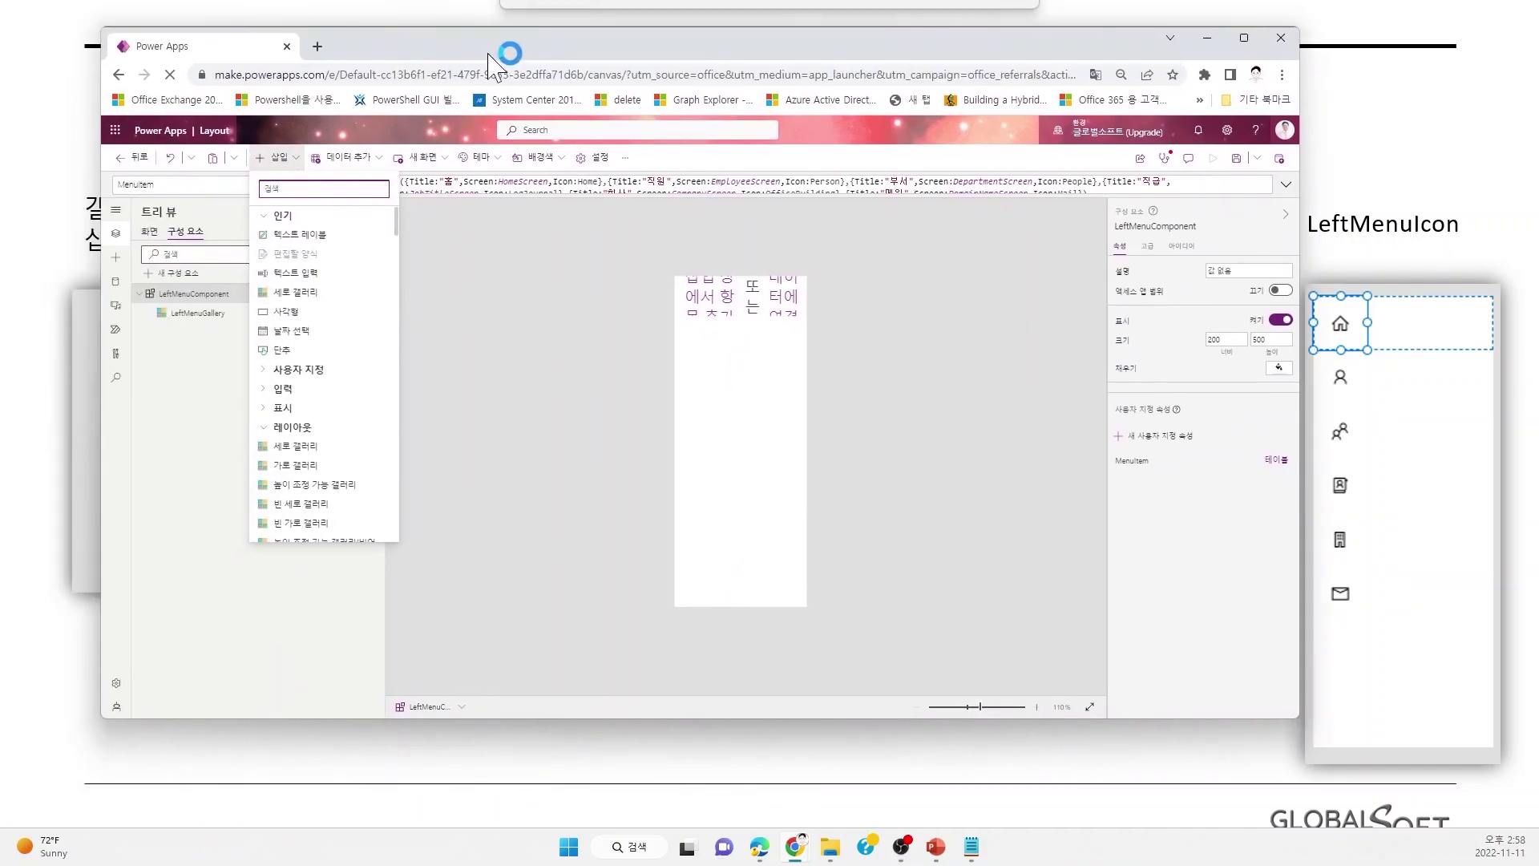
click(207, 315)
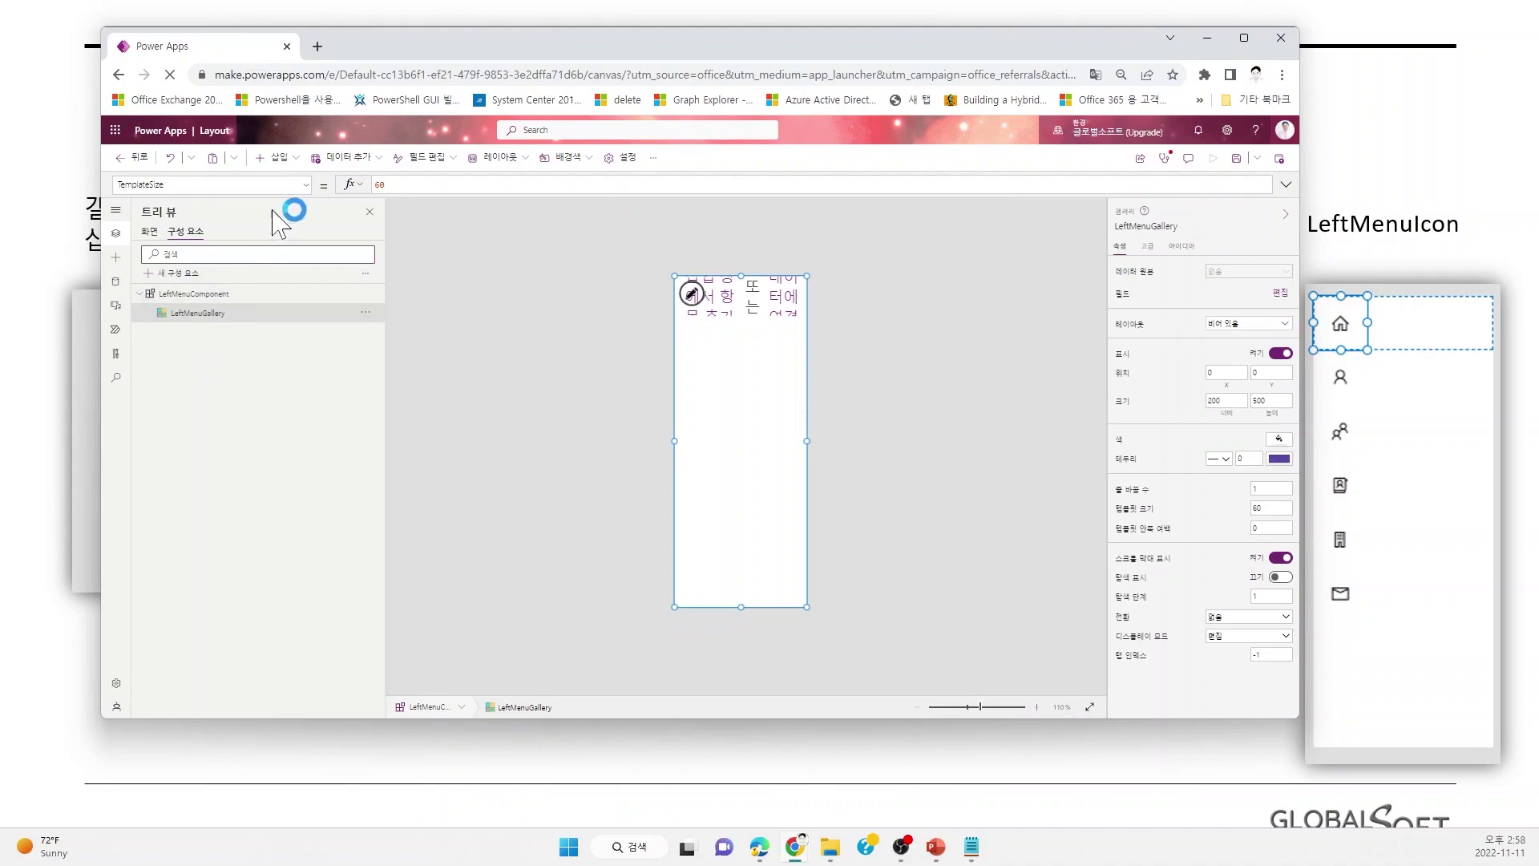
click(276, 157)
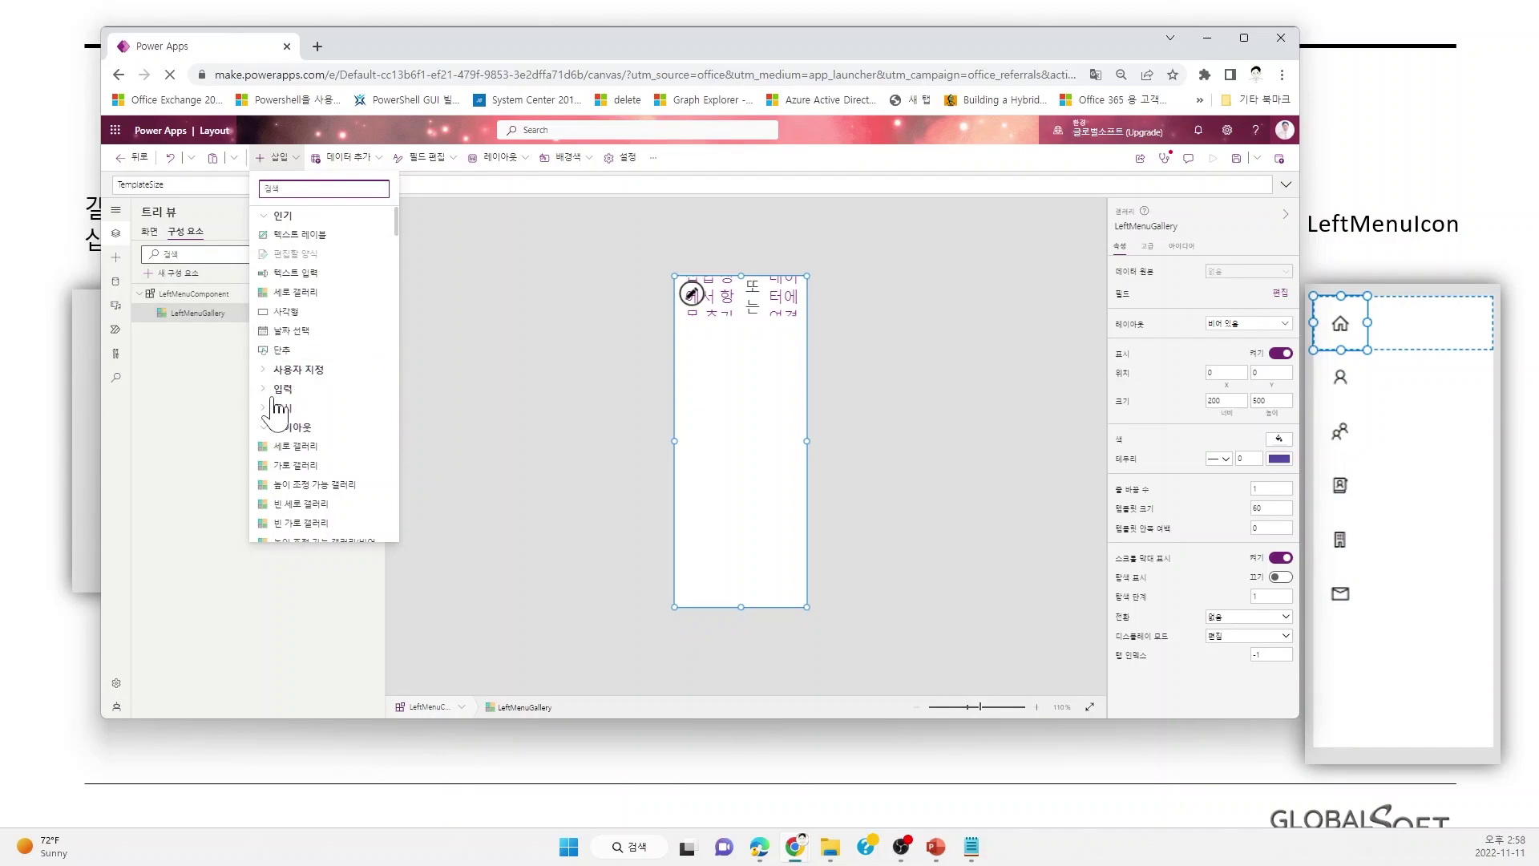
click(348, 427)
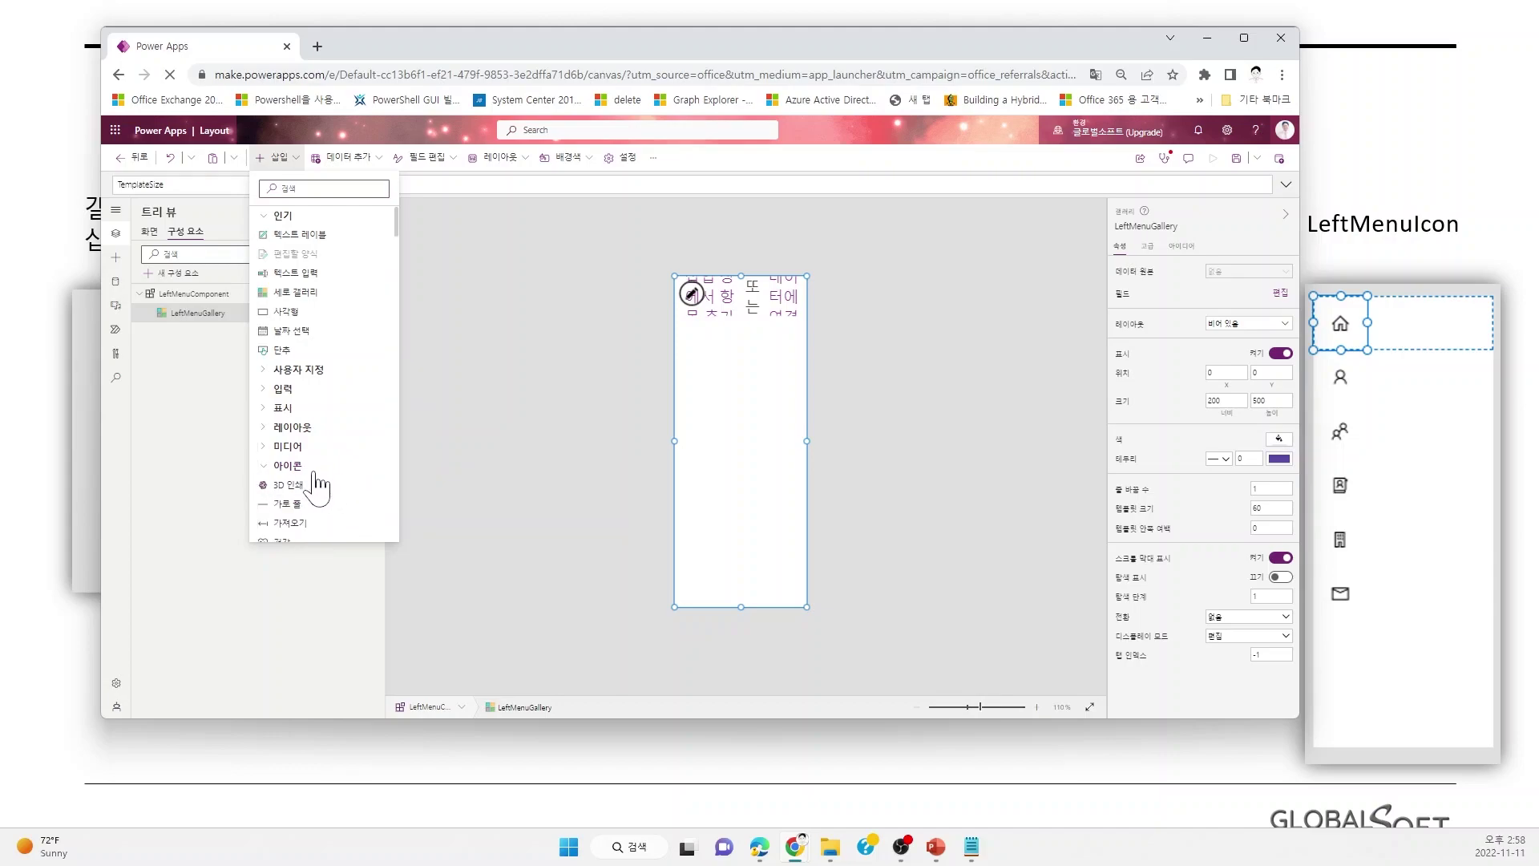
click(314, 485)
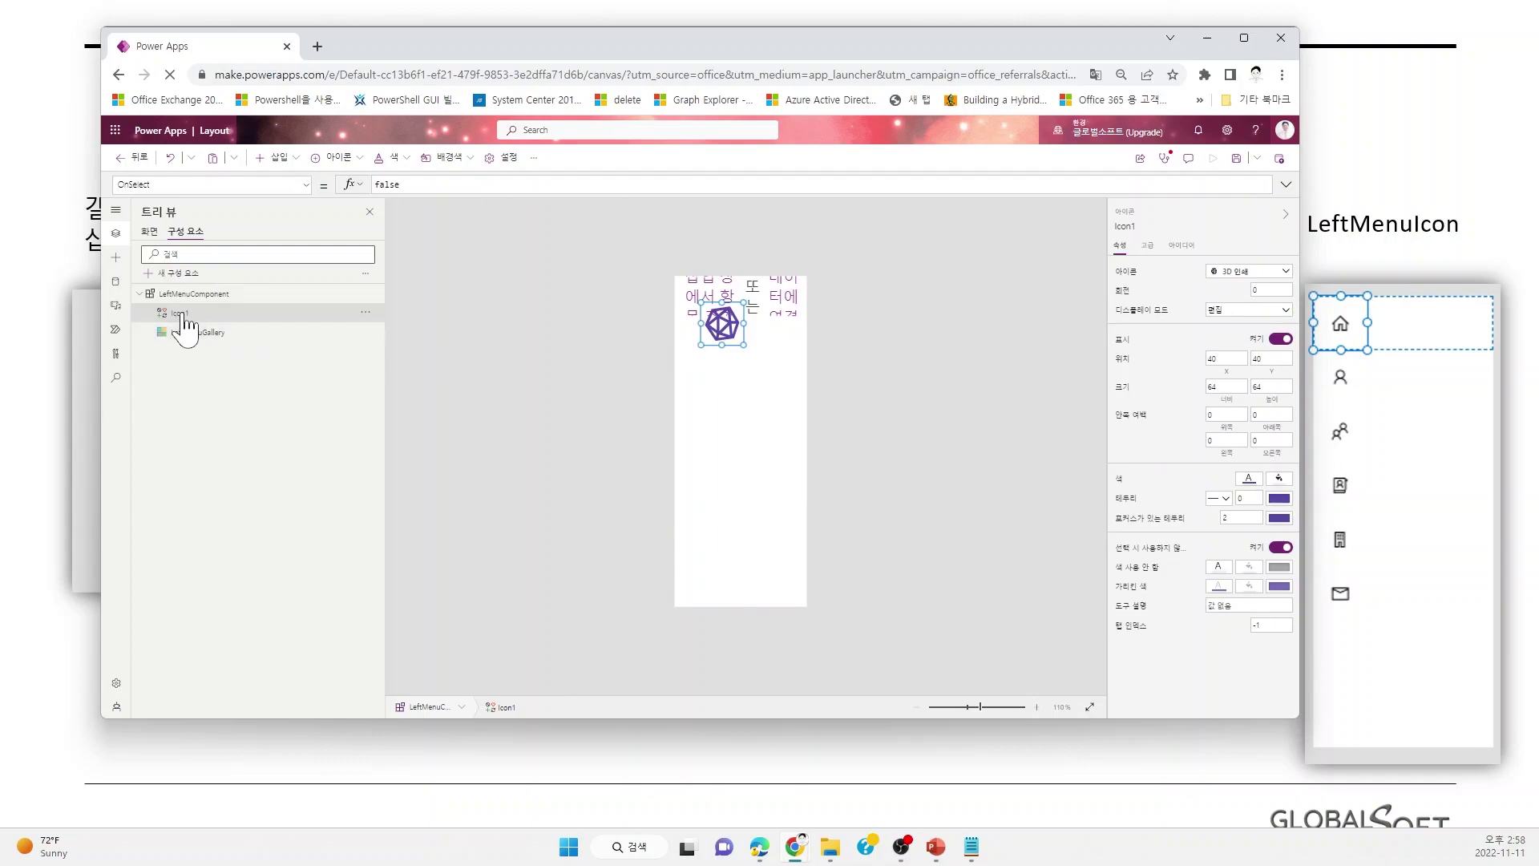
Move the 3D print icon from LeftMenuComponent into the item template of LeftMenuGallery.
drag(189, 313, 197, 331)
click(320, 323)
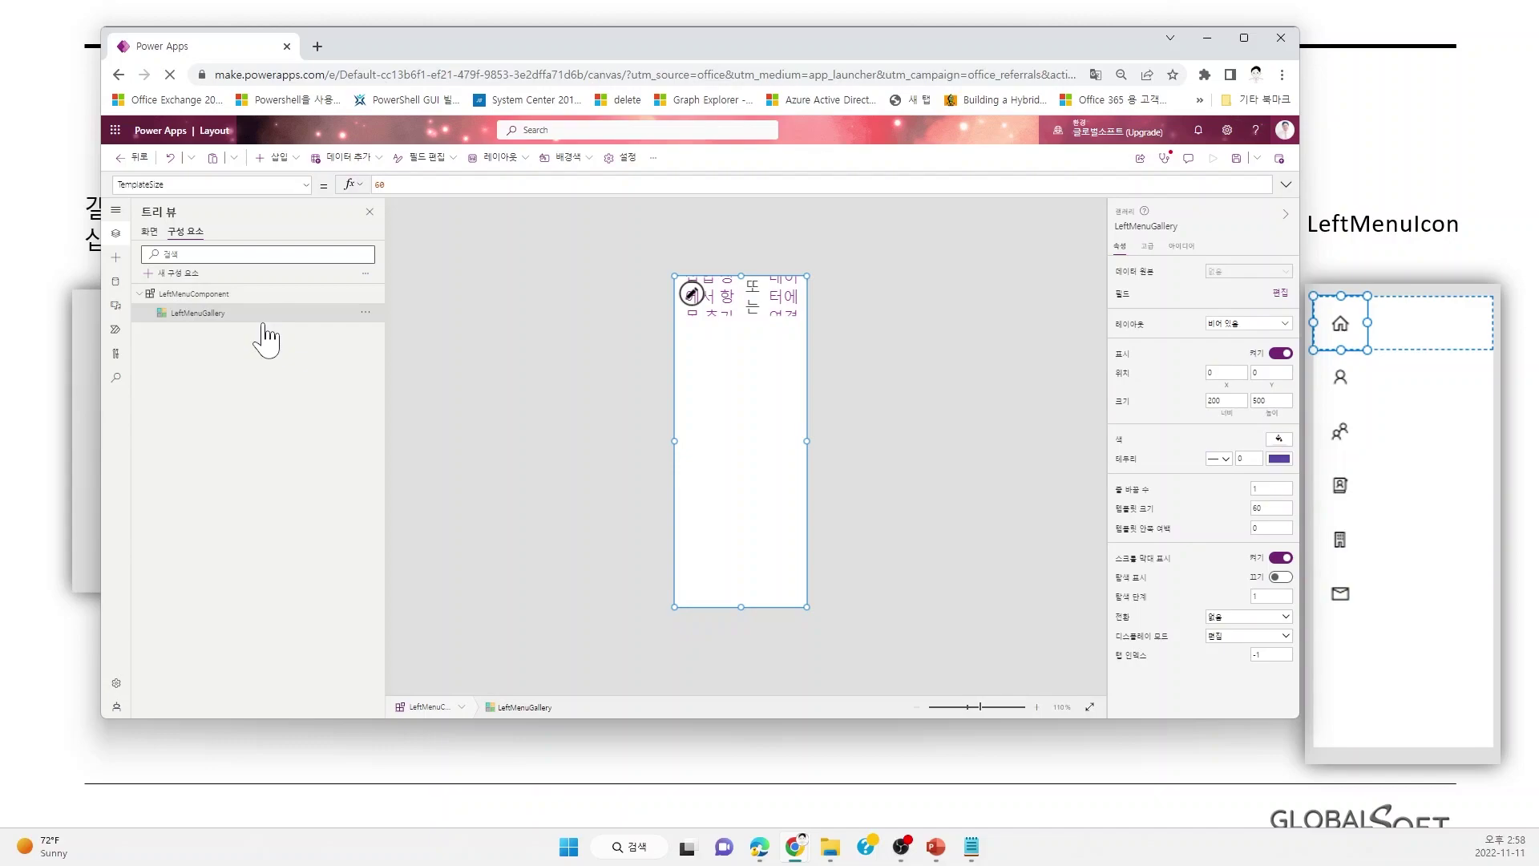
key(ctrl+z)
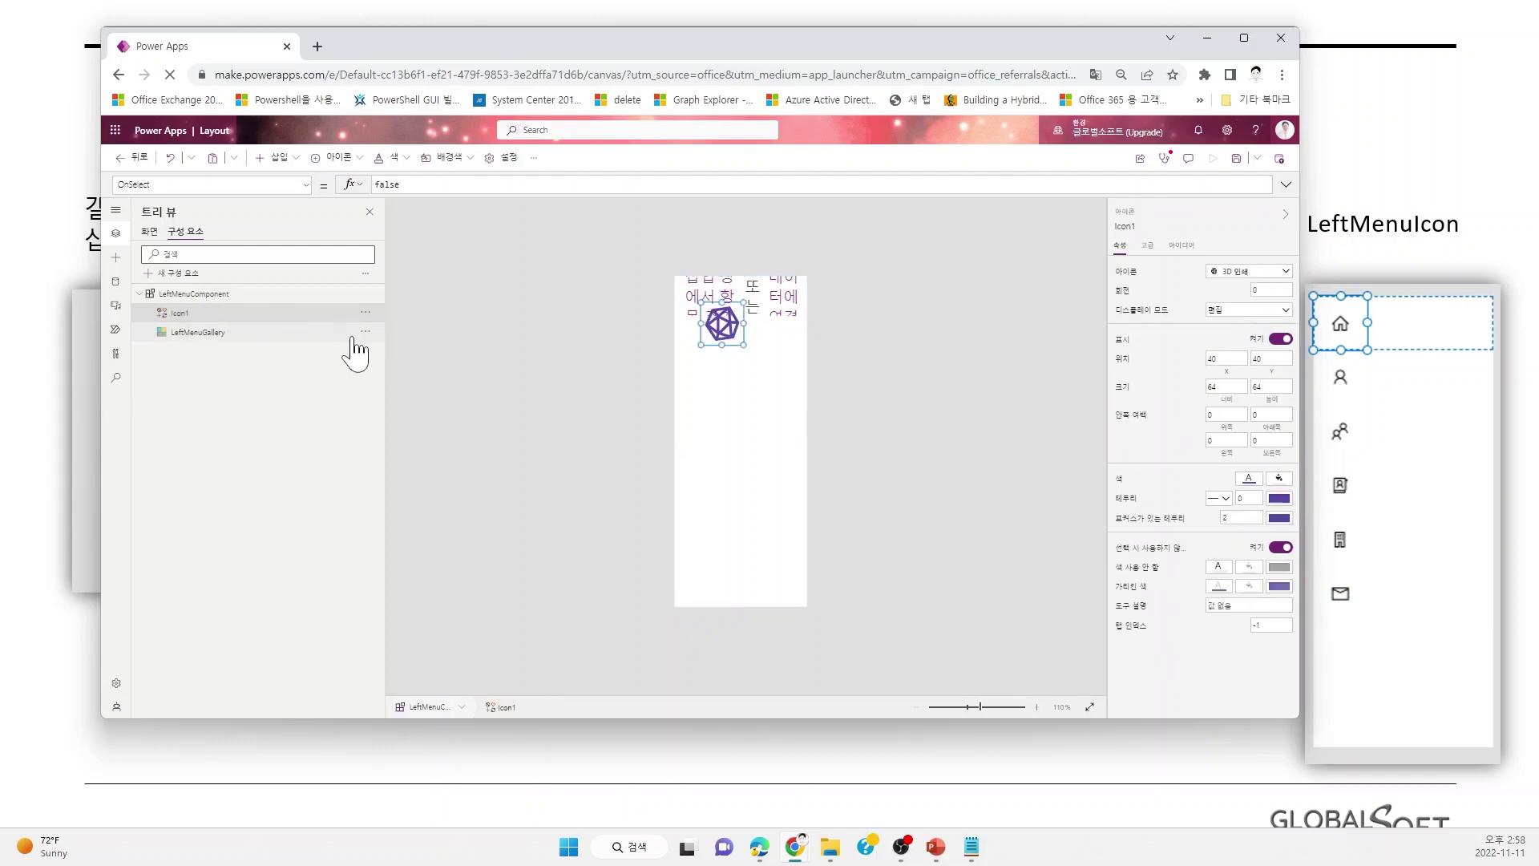
click(353, 333)
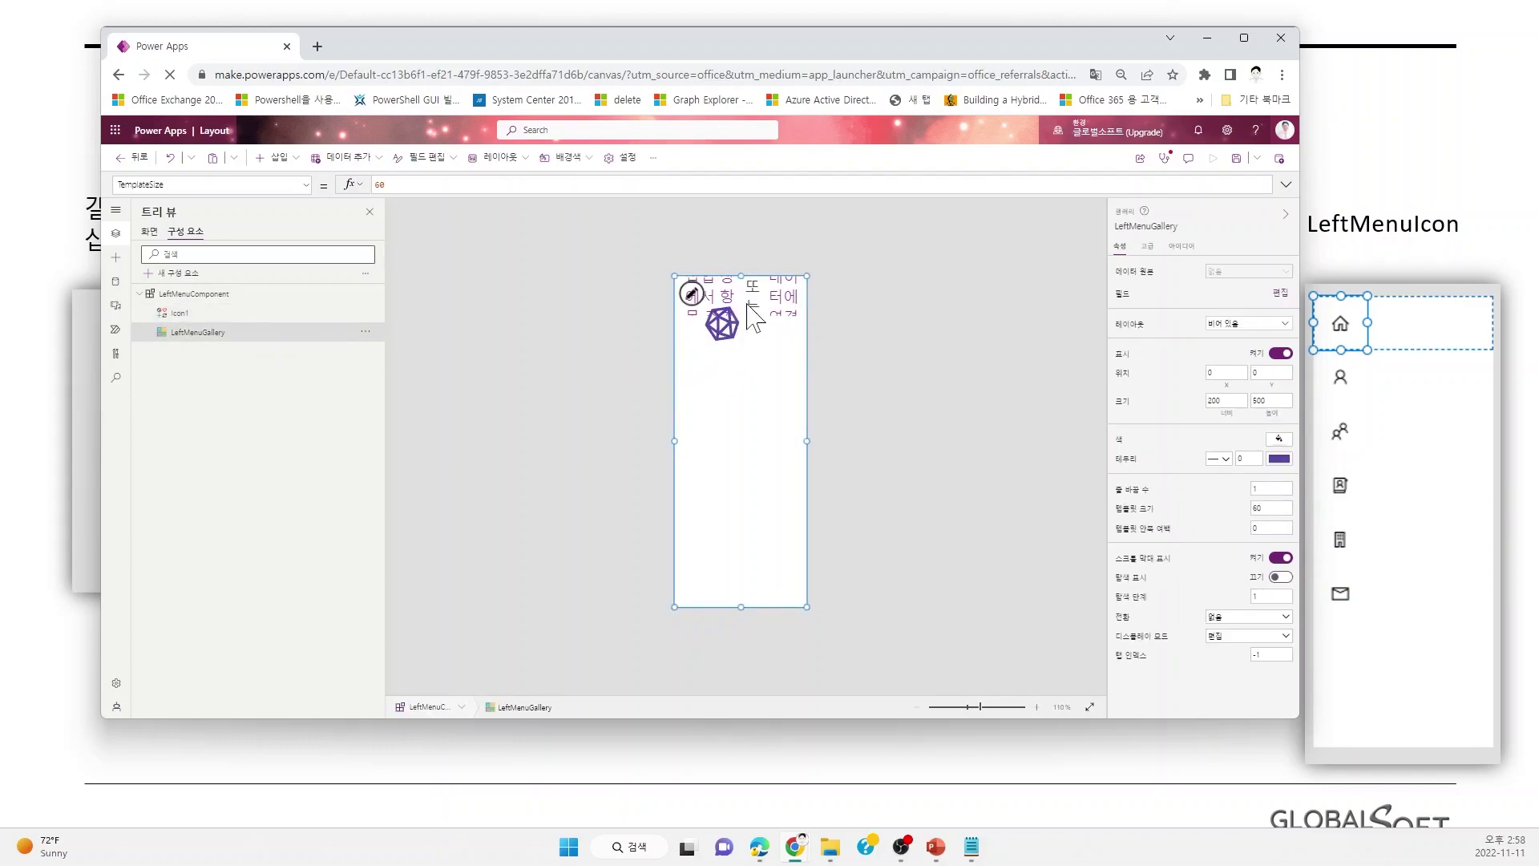
click(739, 329)
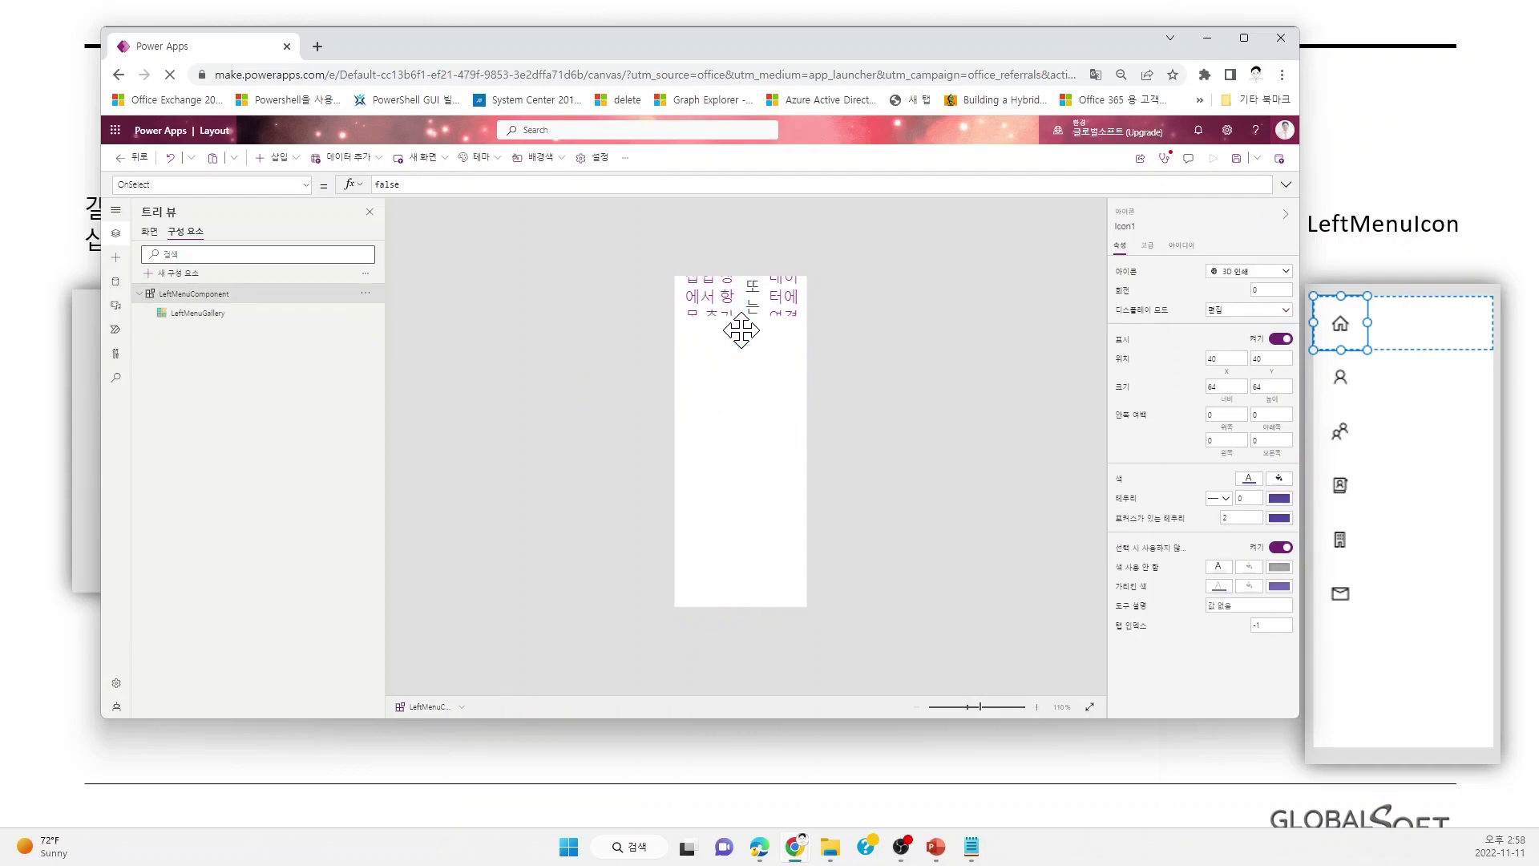
click(714, 319)
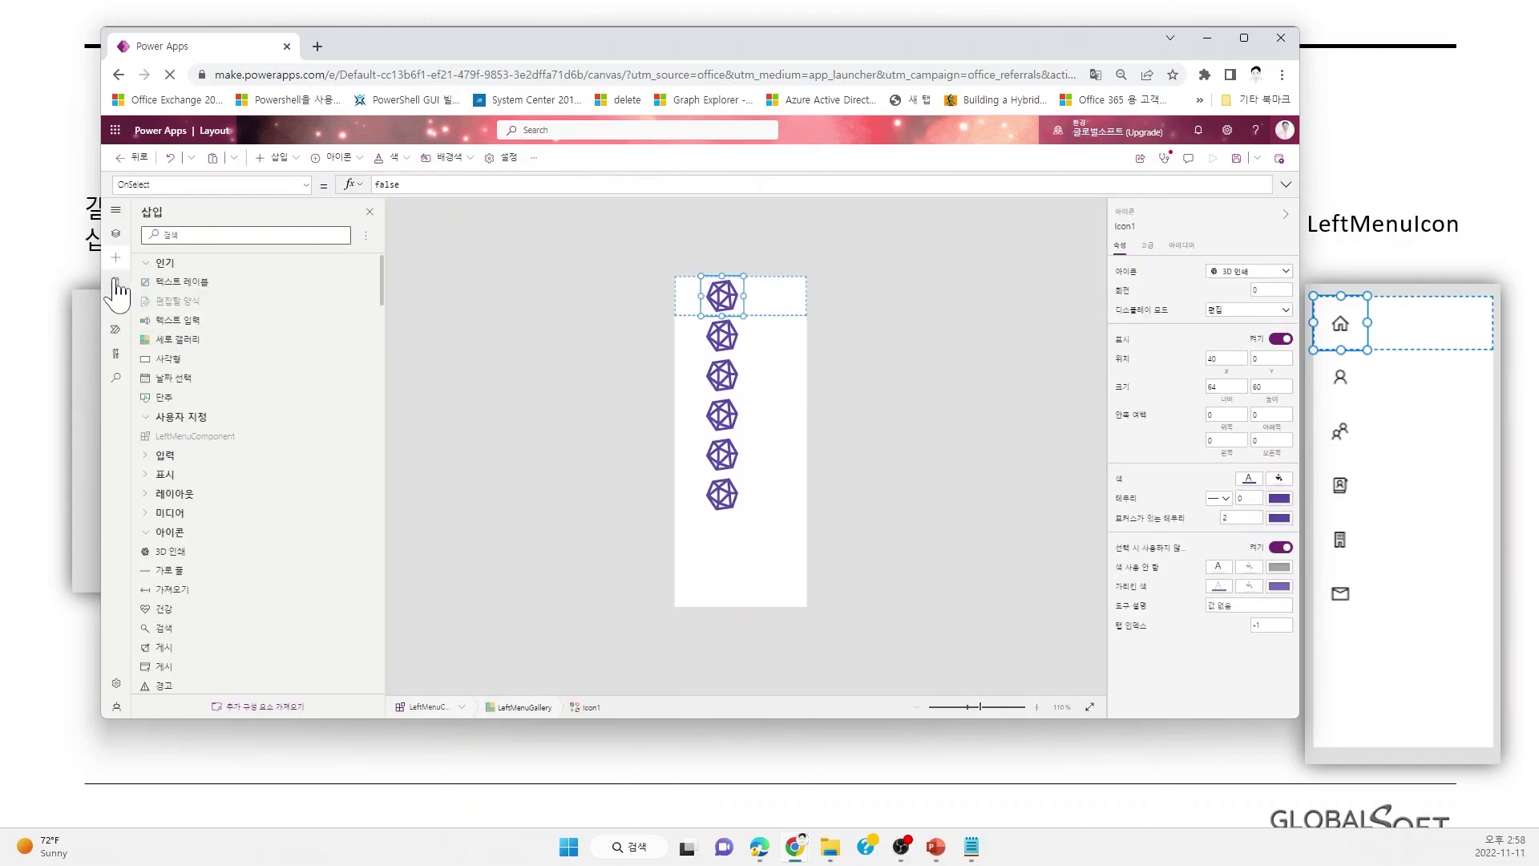
Rename the icon inside LeftMenuGallery as LeftMenuIcon.
click(117, 237)
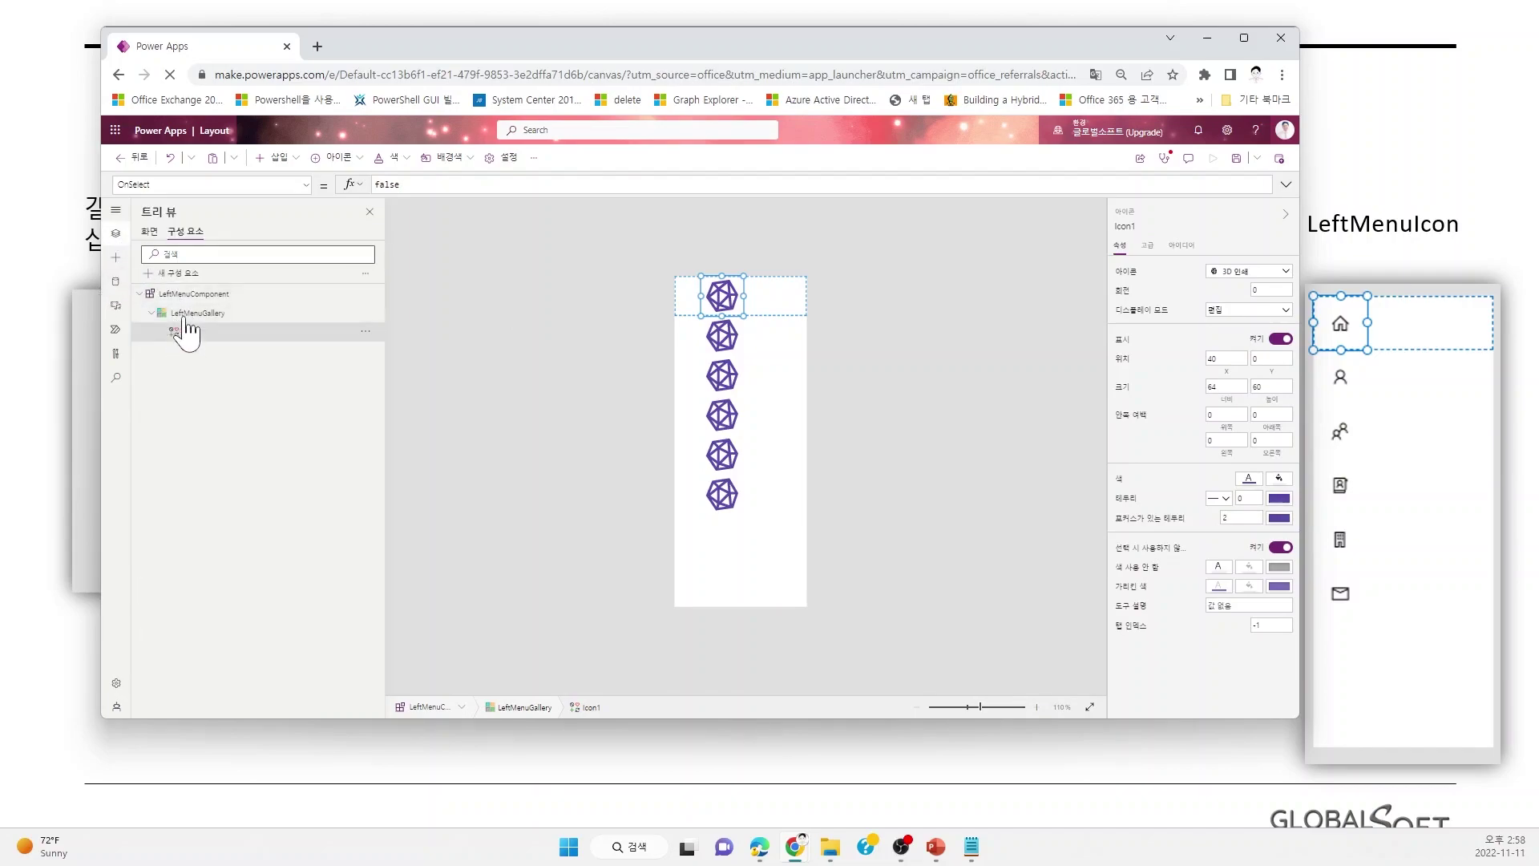
click(771, 309)
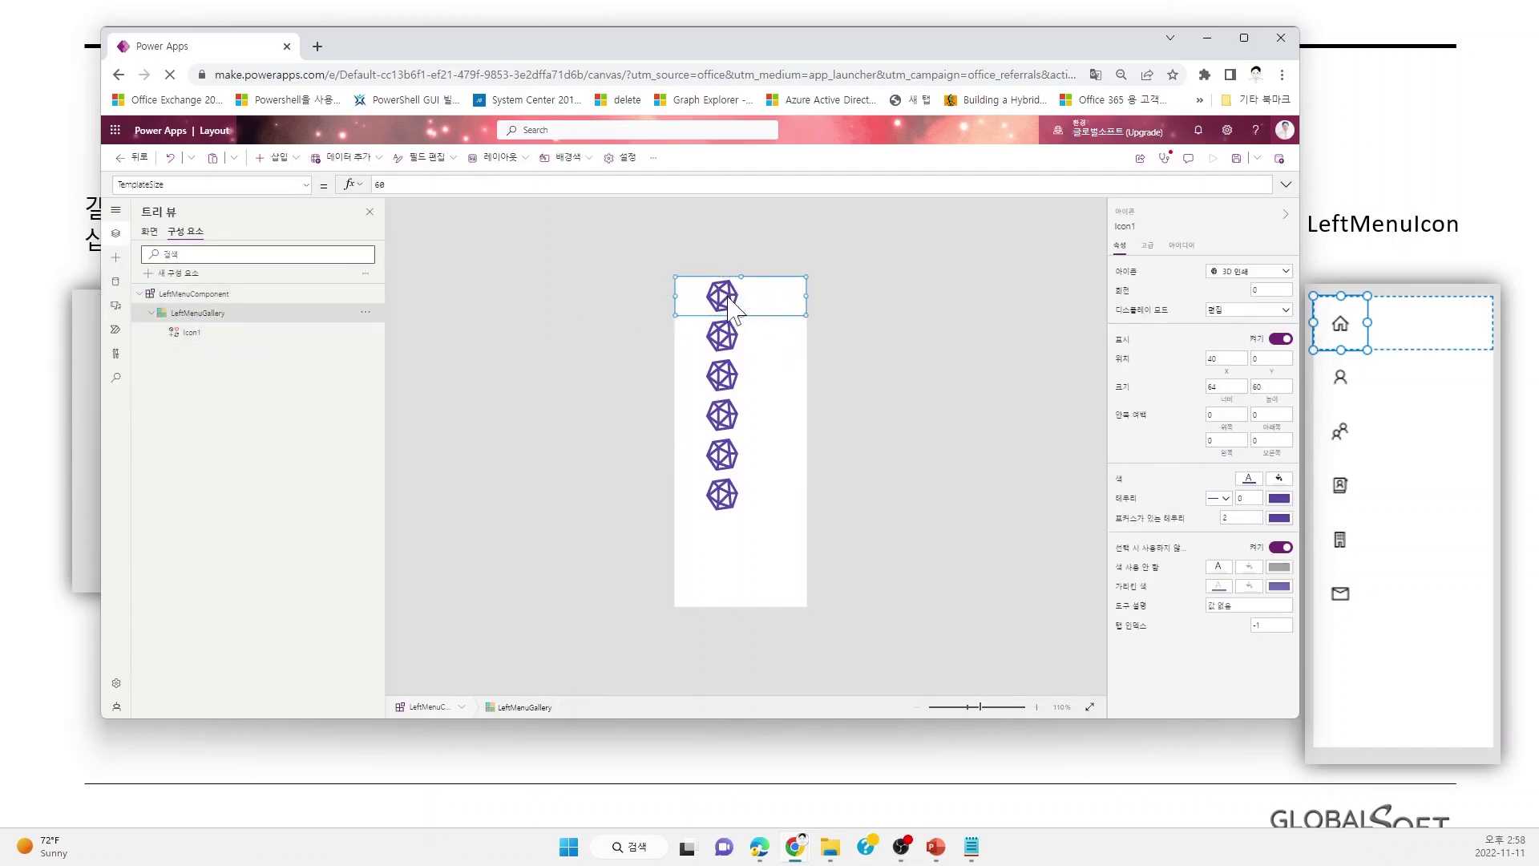
double_click(191, 334)
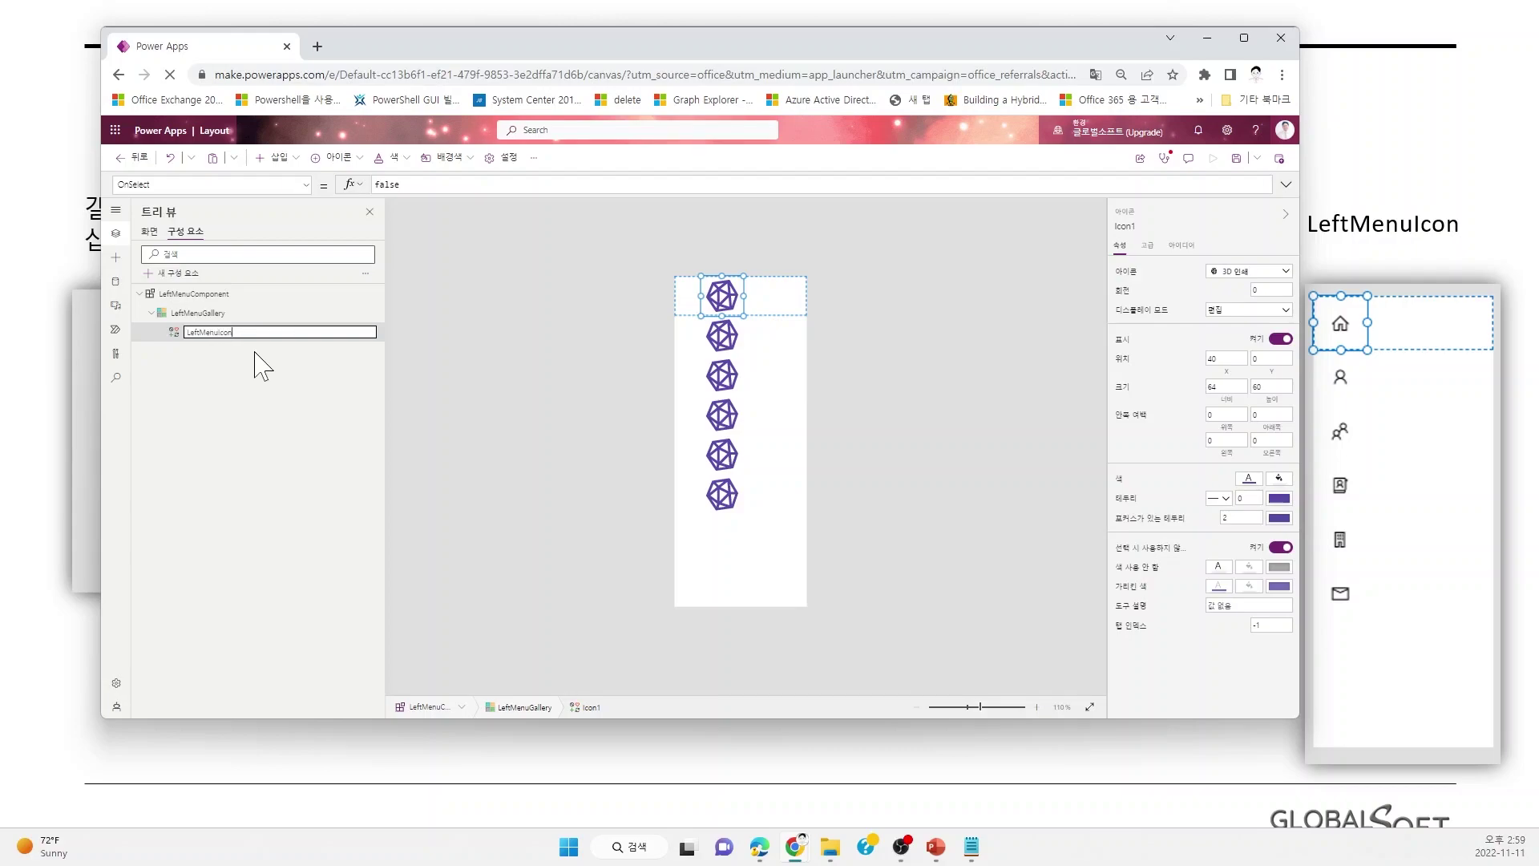
click(562, 353)
click(726, 298)
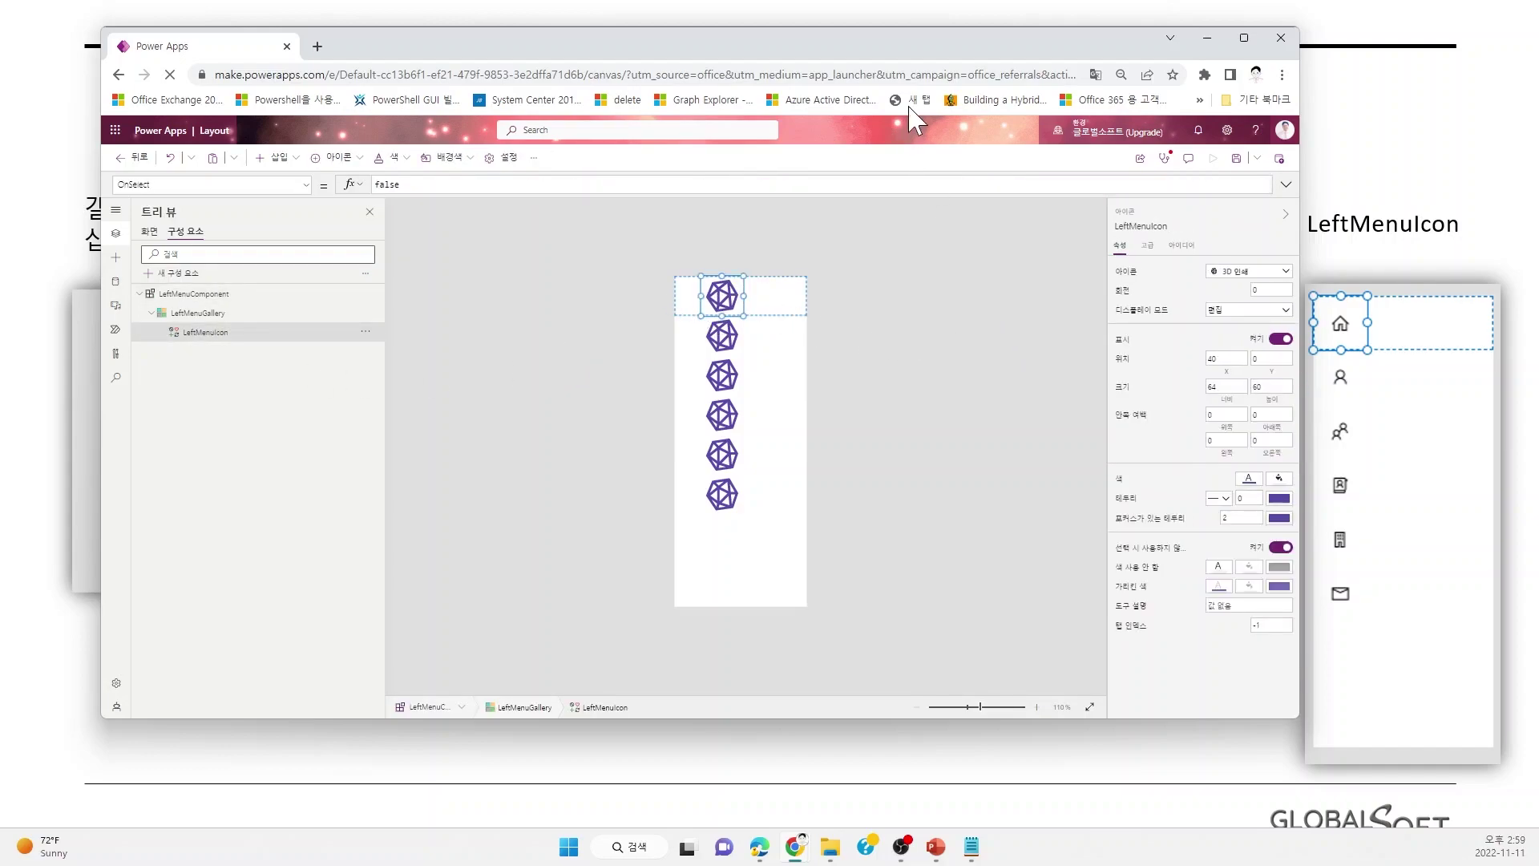
Set the Icon property of LeftMenuIcon to ThisItem.Icon.
drag(934, 60, 578, 94)
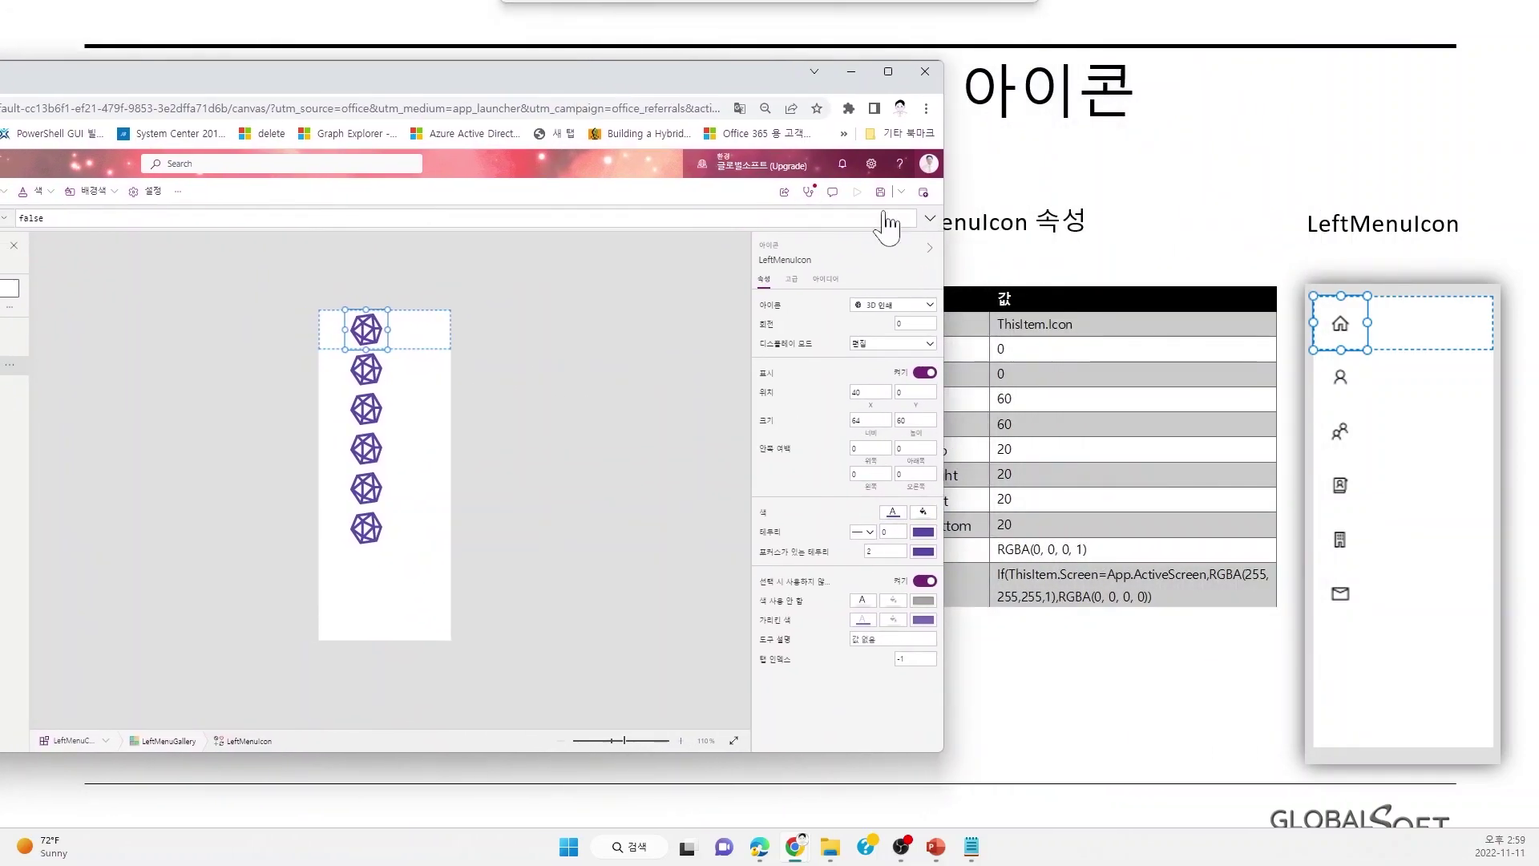
drag(481, 86, 617, 74)
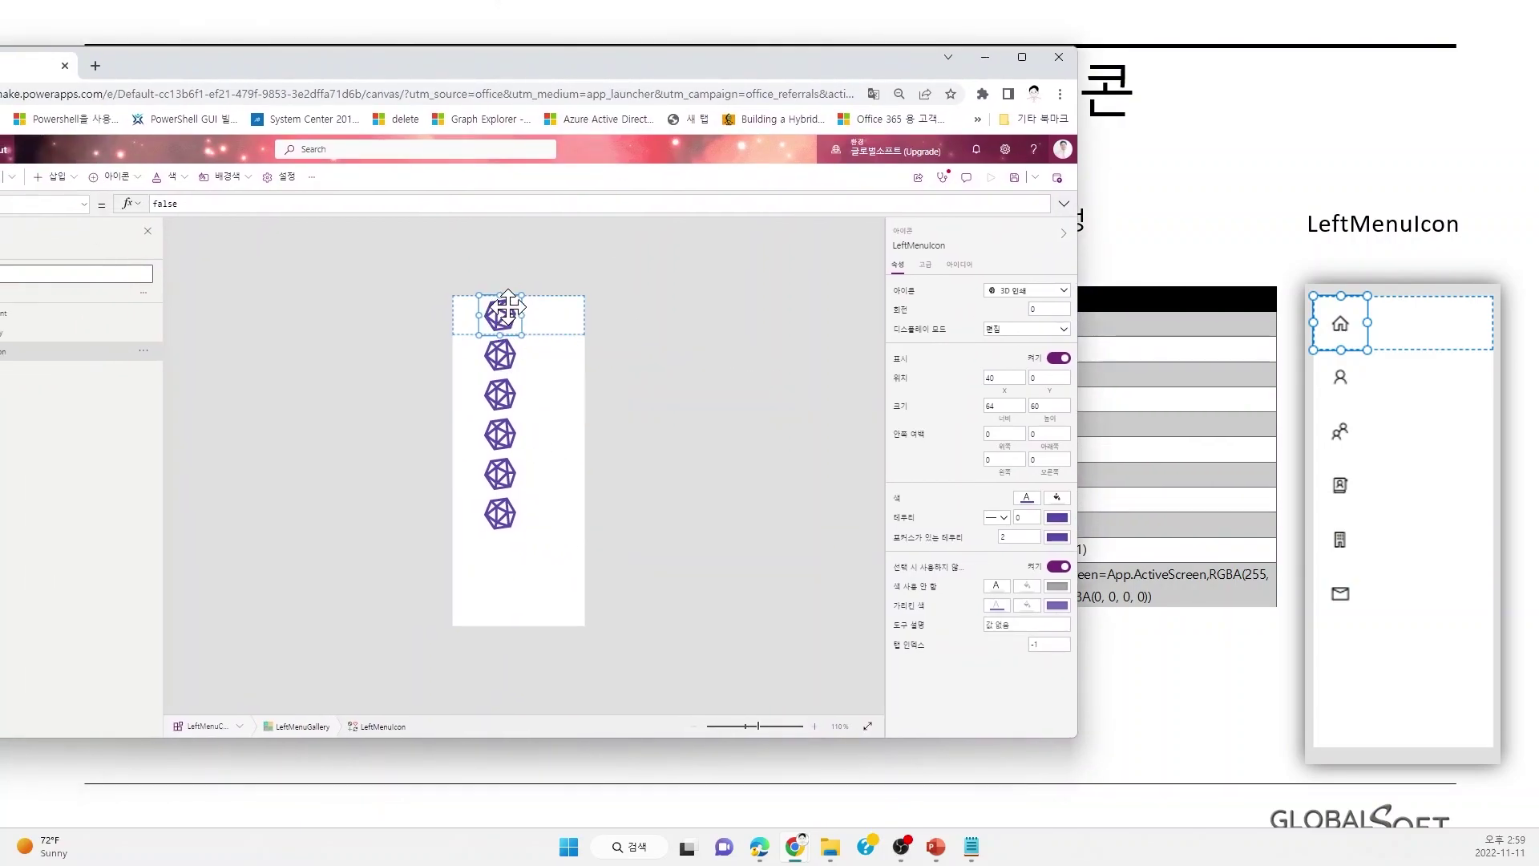
drag(341, 76, 413, 146)
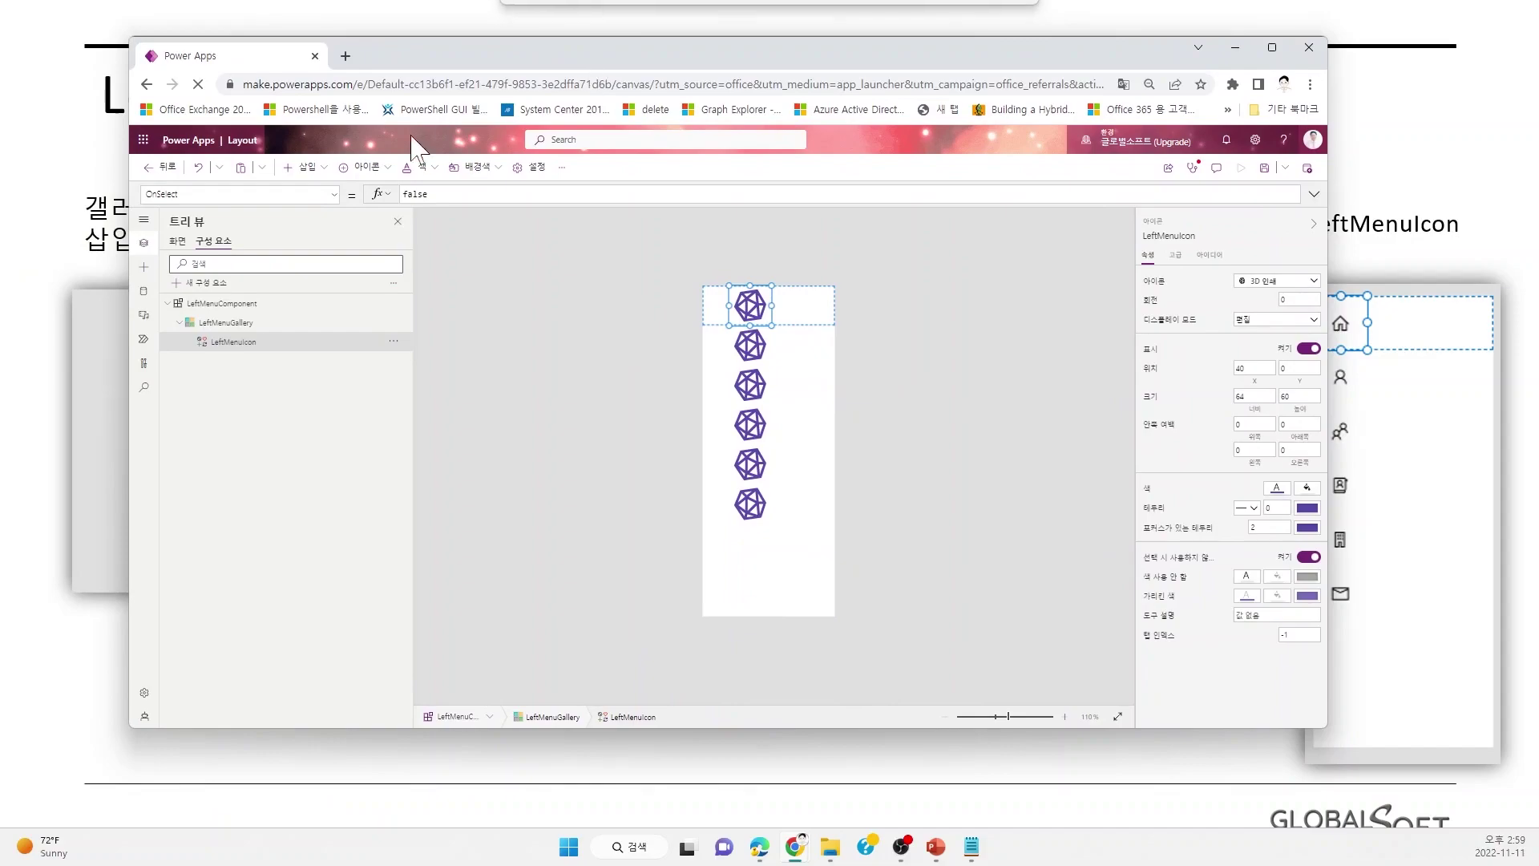
click(333, 194)
scroll(233, 325, up, 2)
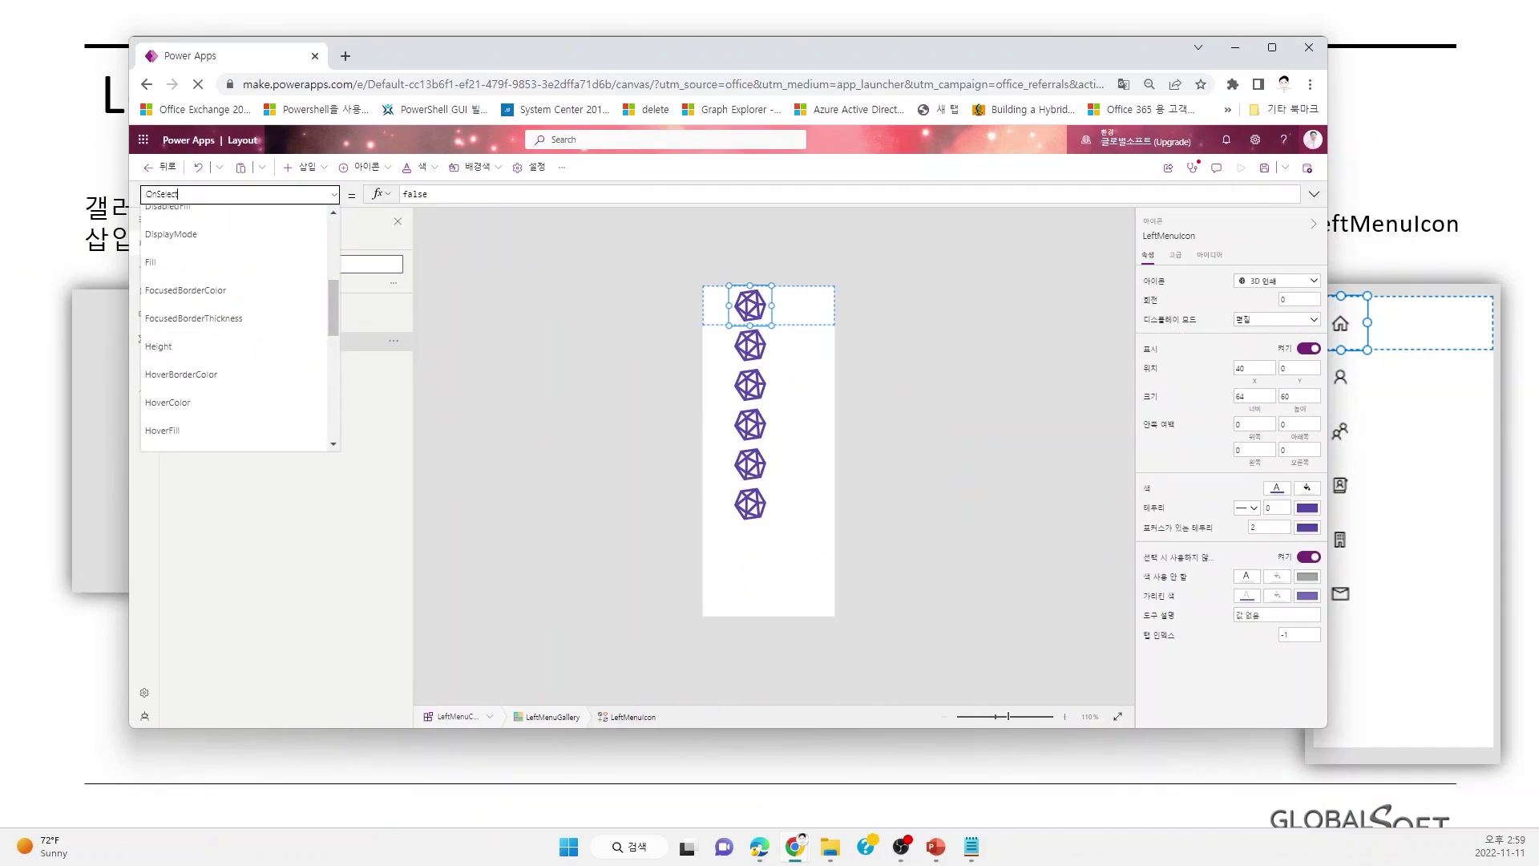
click(1155, 282)
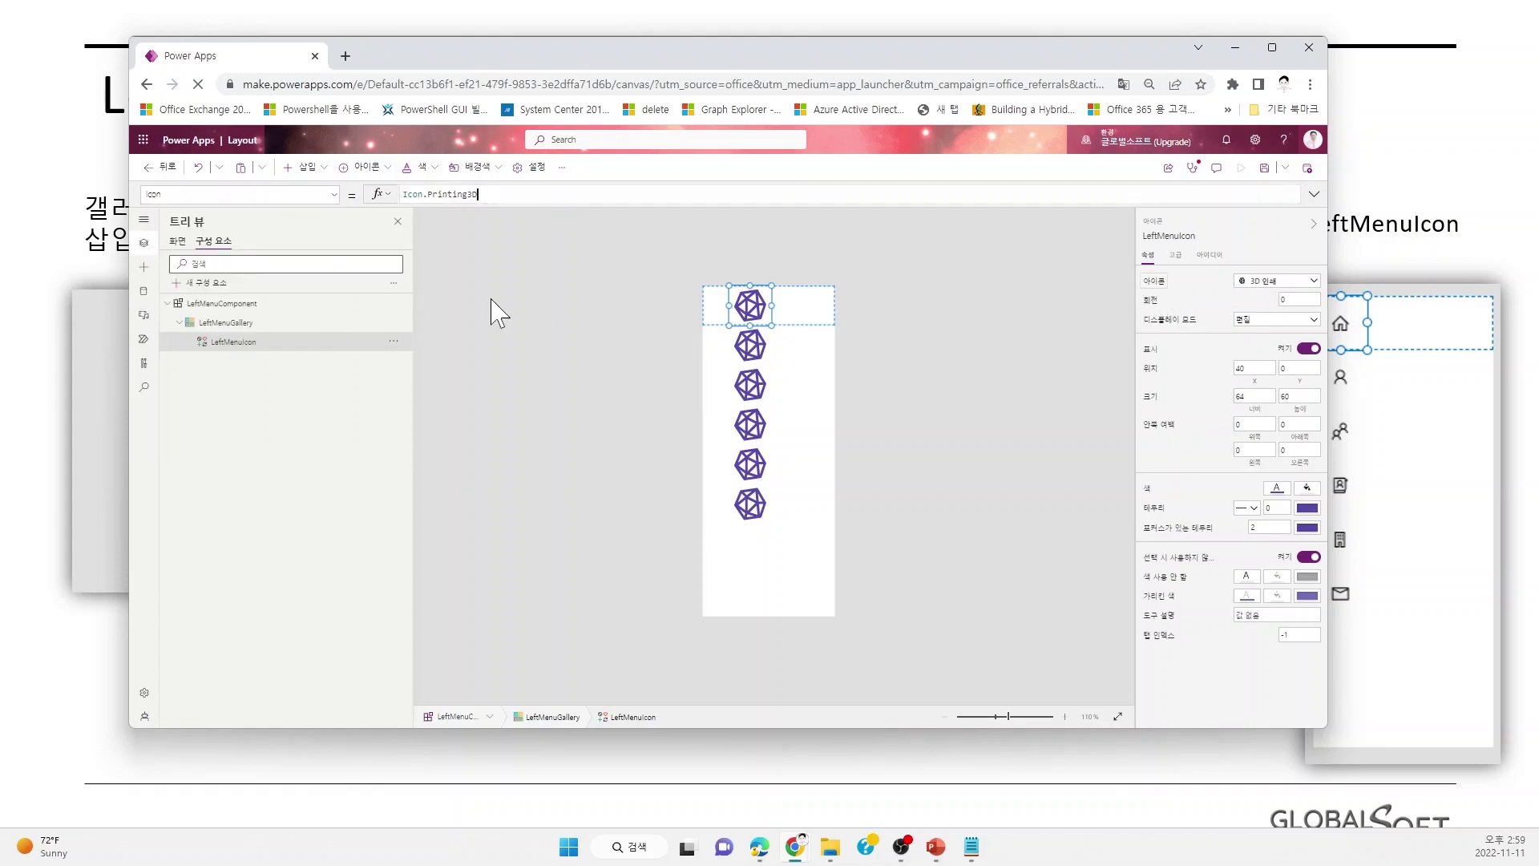
key(ctrl+a)
text(Thi)
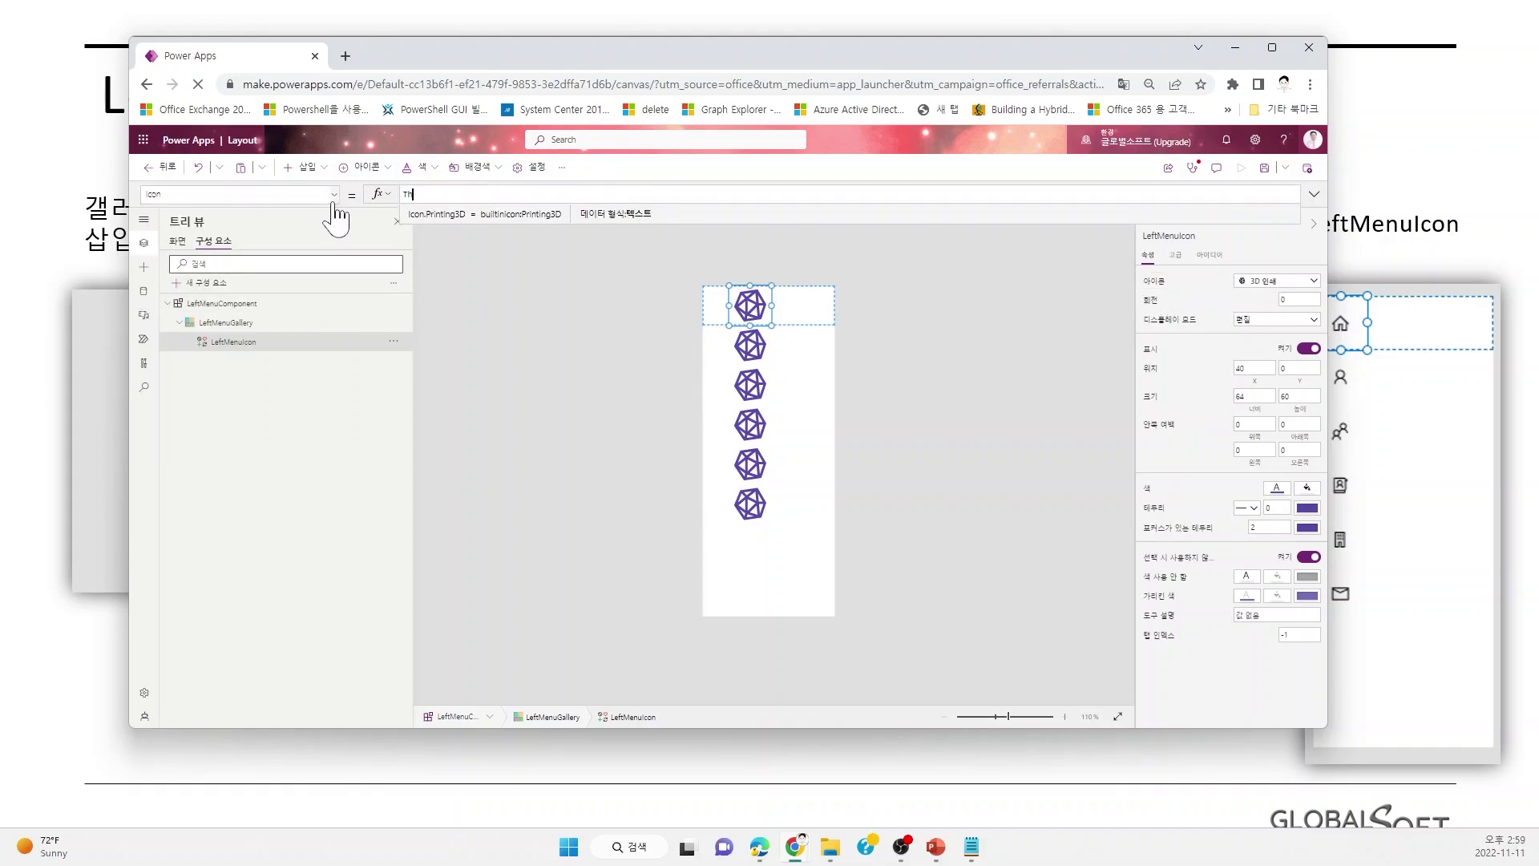
key(Down)
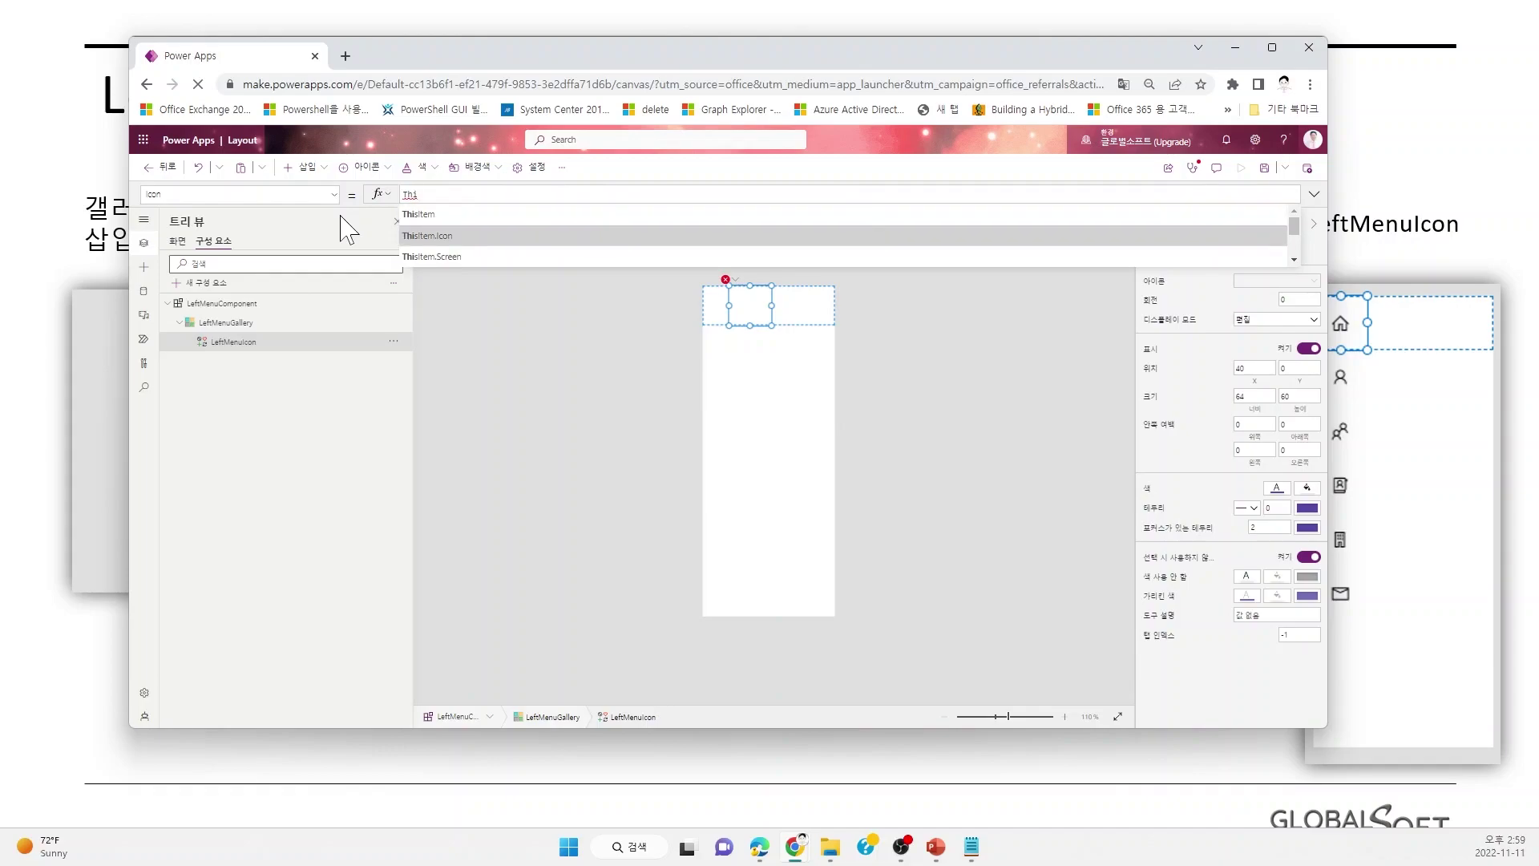
key(Tab)
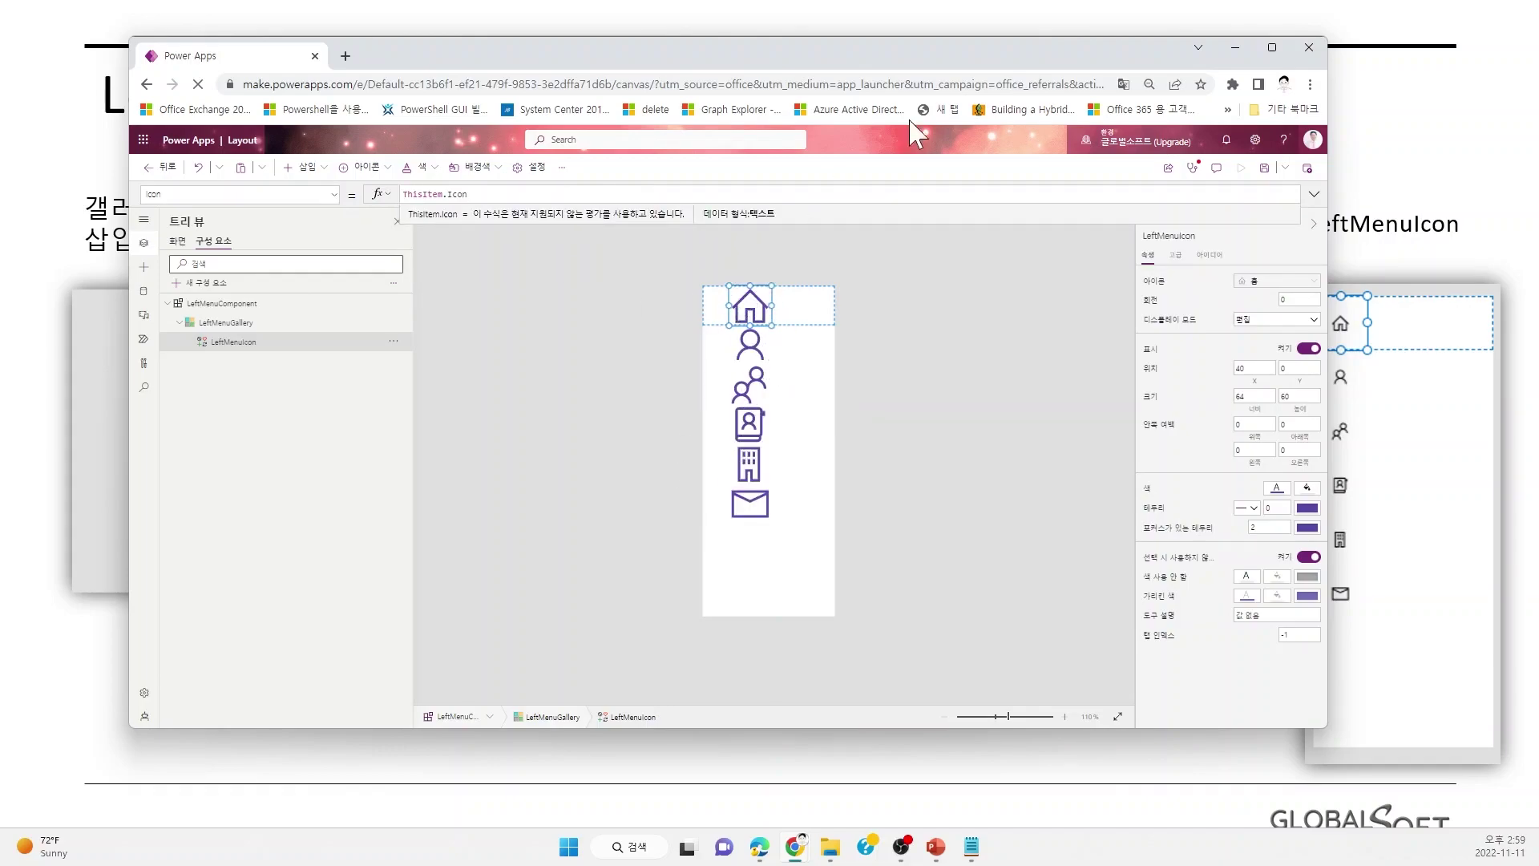
Set the X position of LeftMenuIcon to 0 and its width to 60.
drag(845, 62, 394, 66)
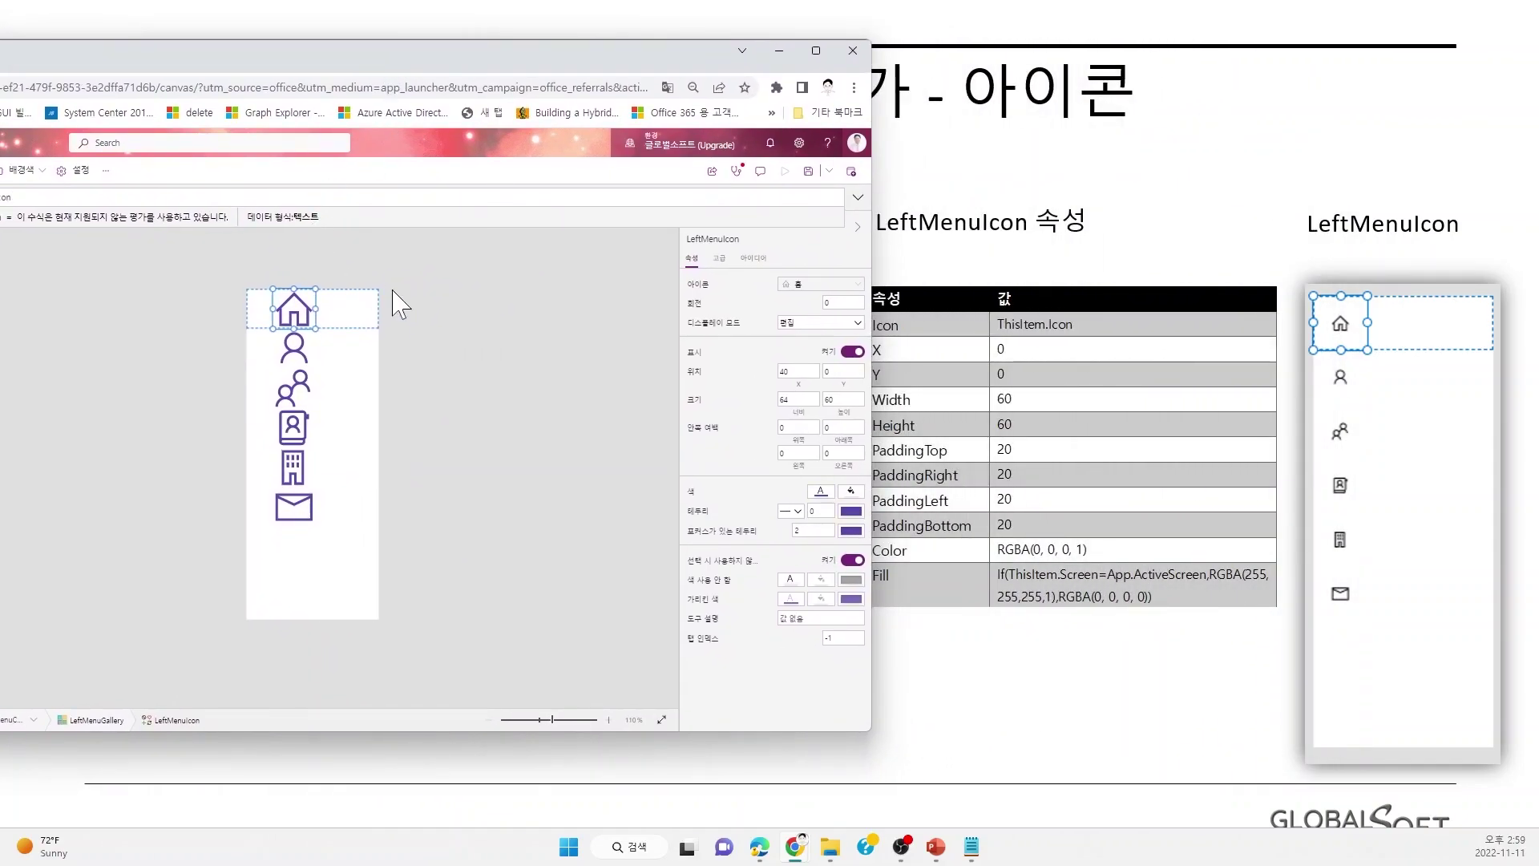
click(797, 371)
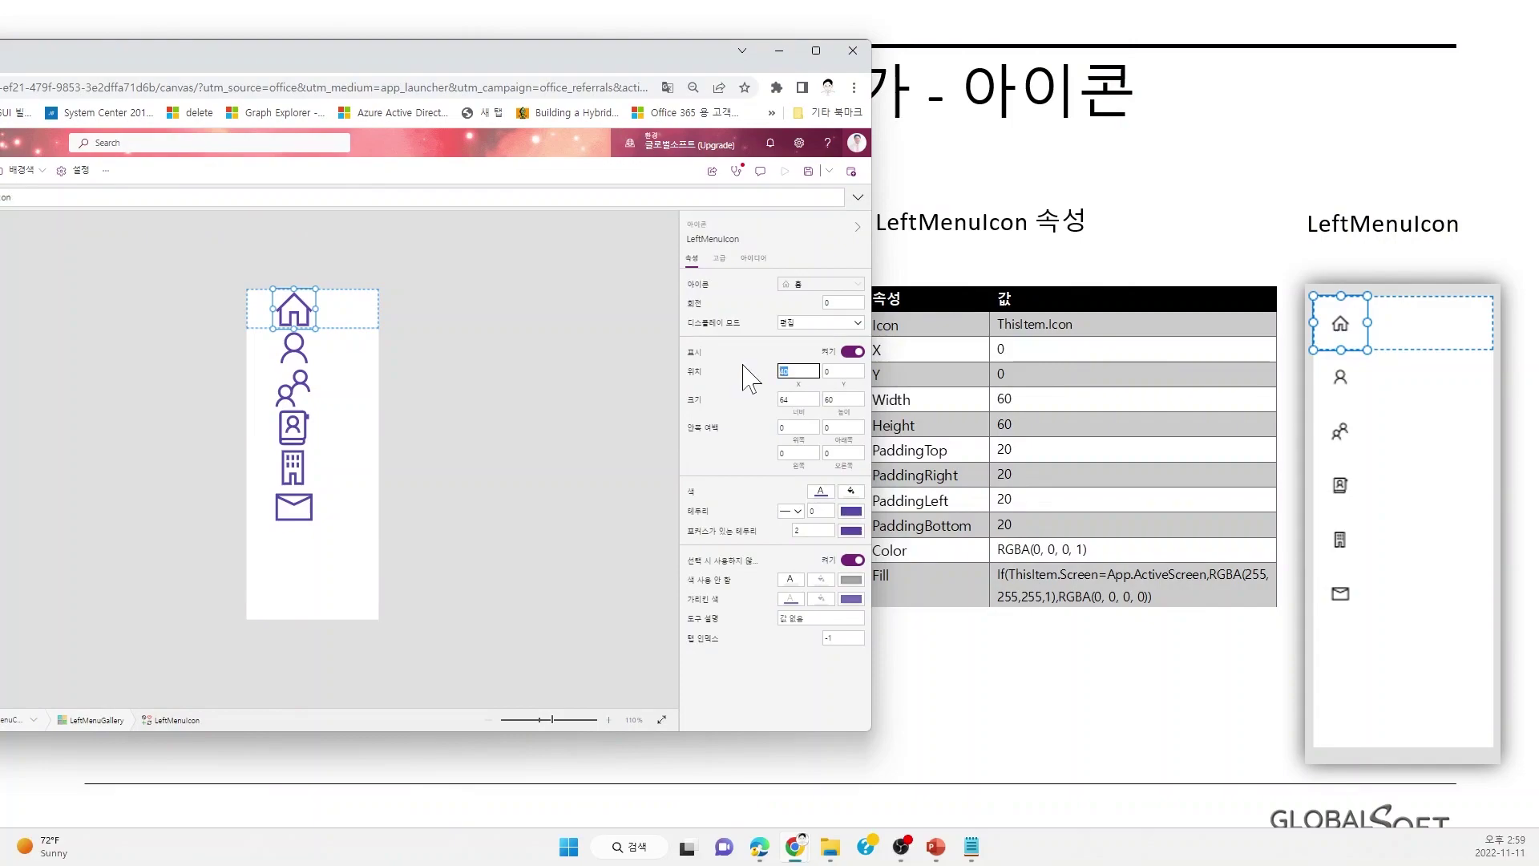
text(0)
key(Return)
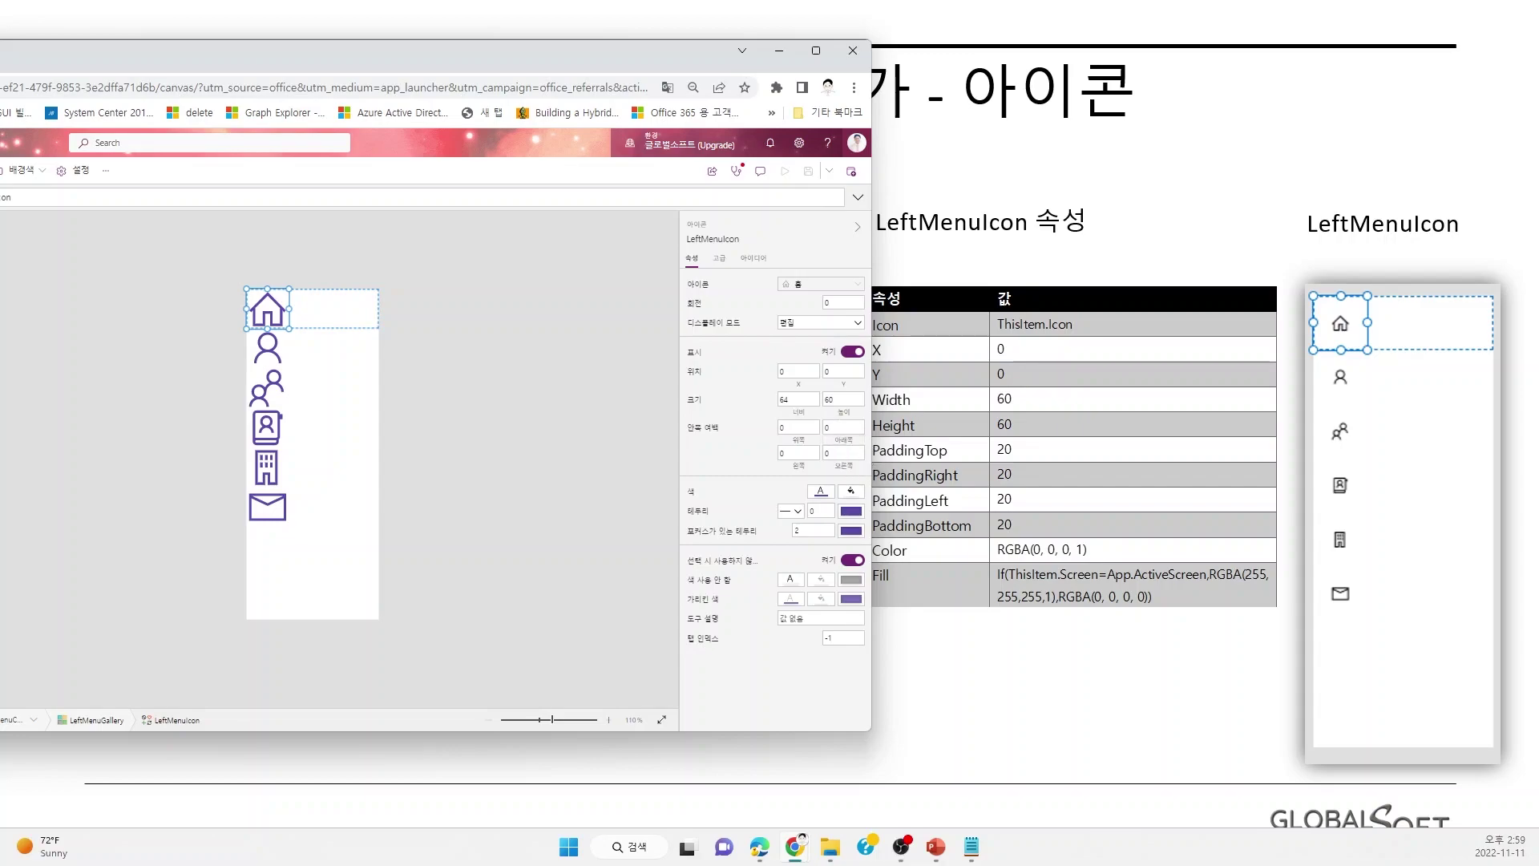
text(60)
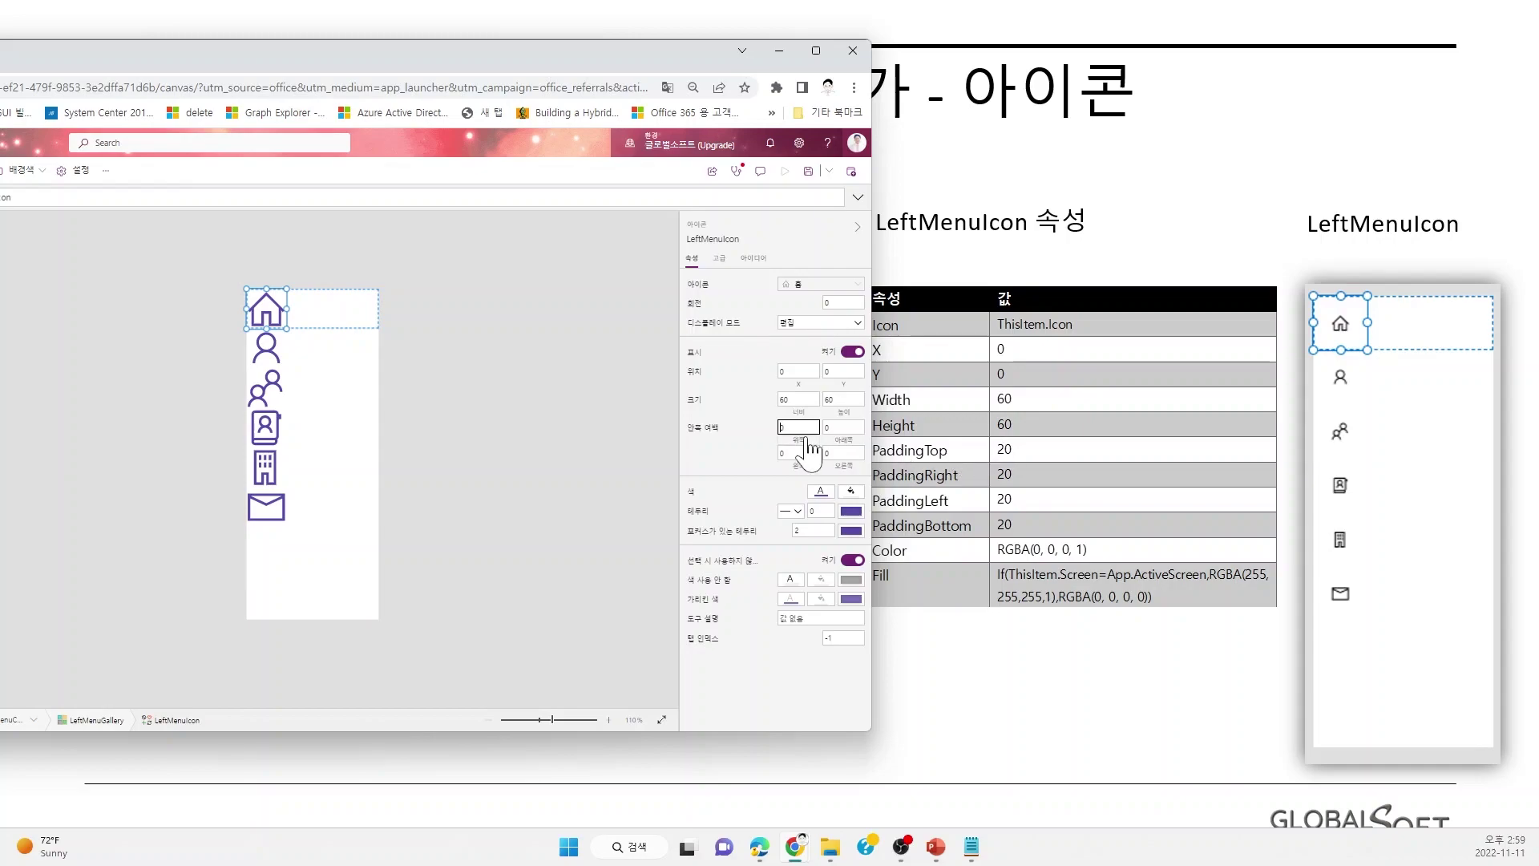
Set the top, bottom, left and right padding of LeftMenuIcon to 20 each.
text(20)
key(Tab)
key(Tab)
text(2)
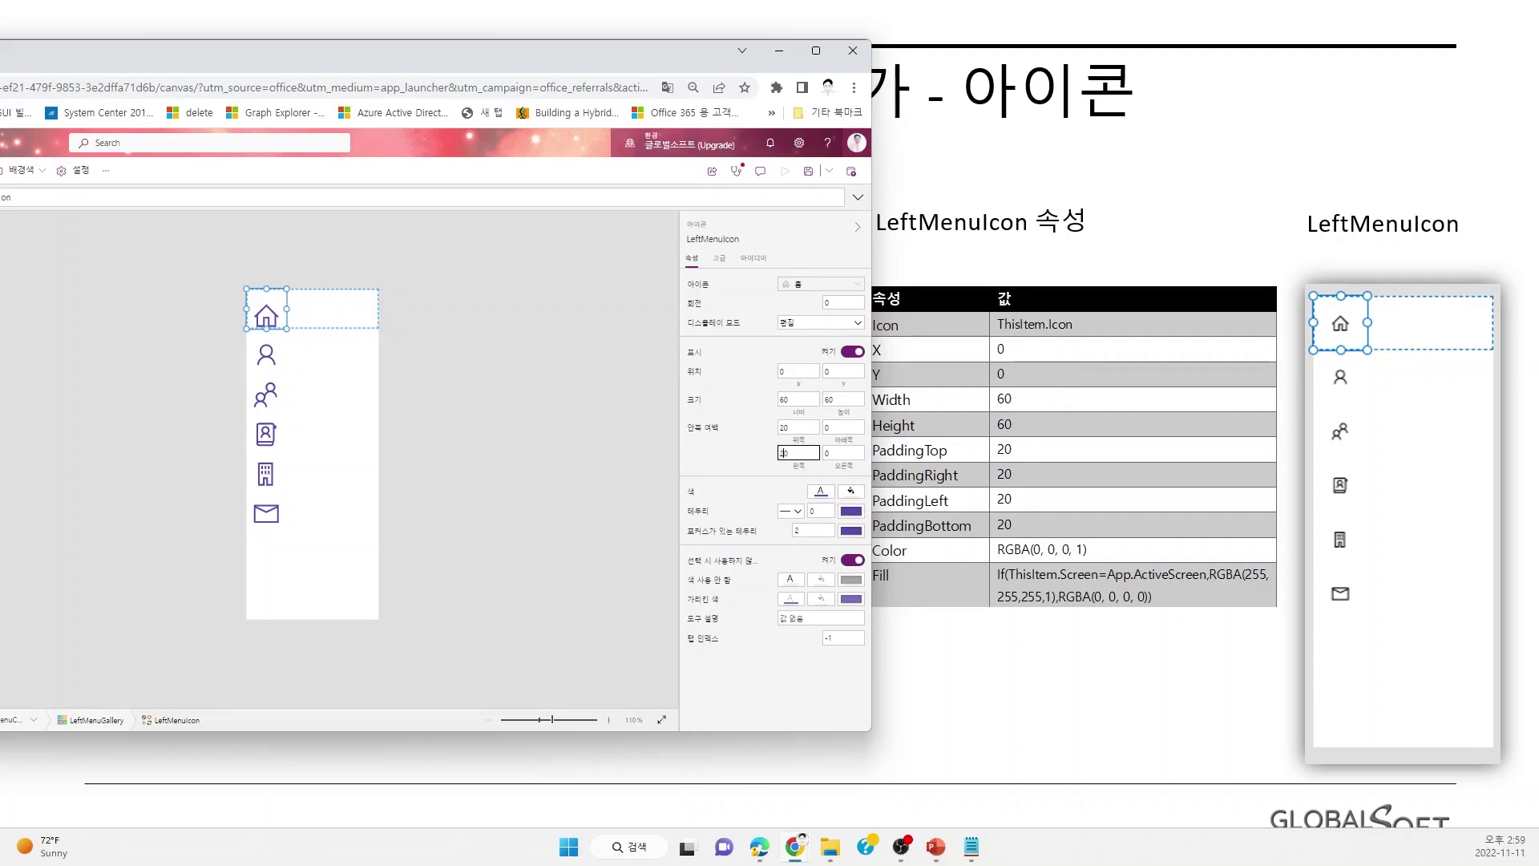
key(Tab)
text(2)
key(Tab)
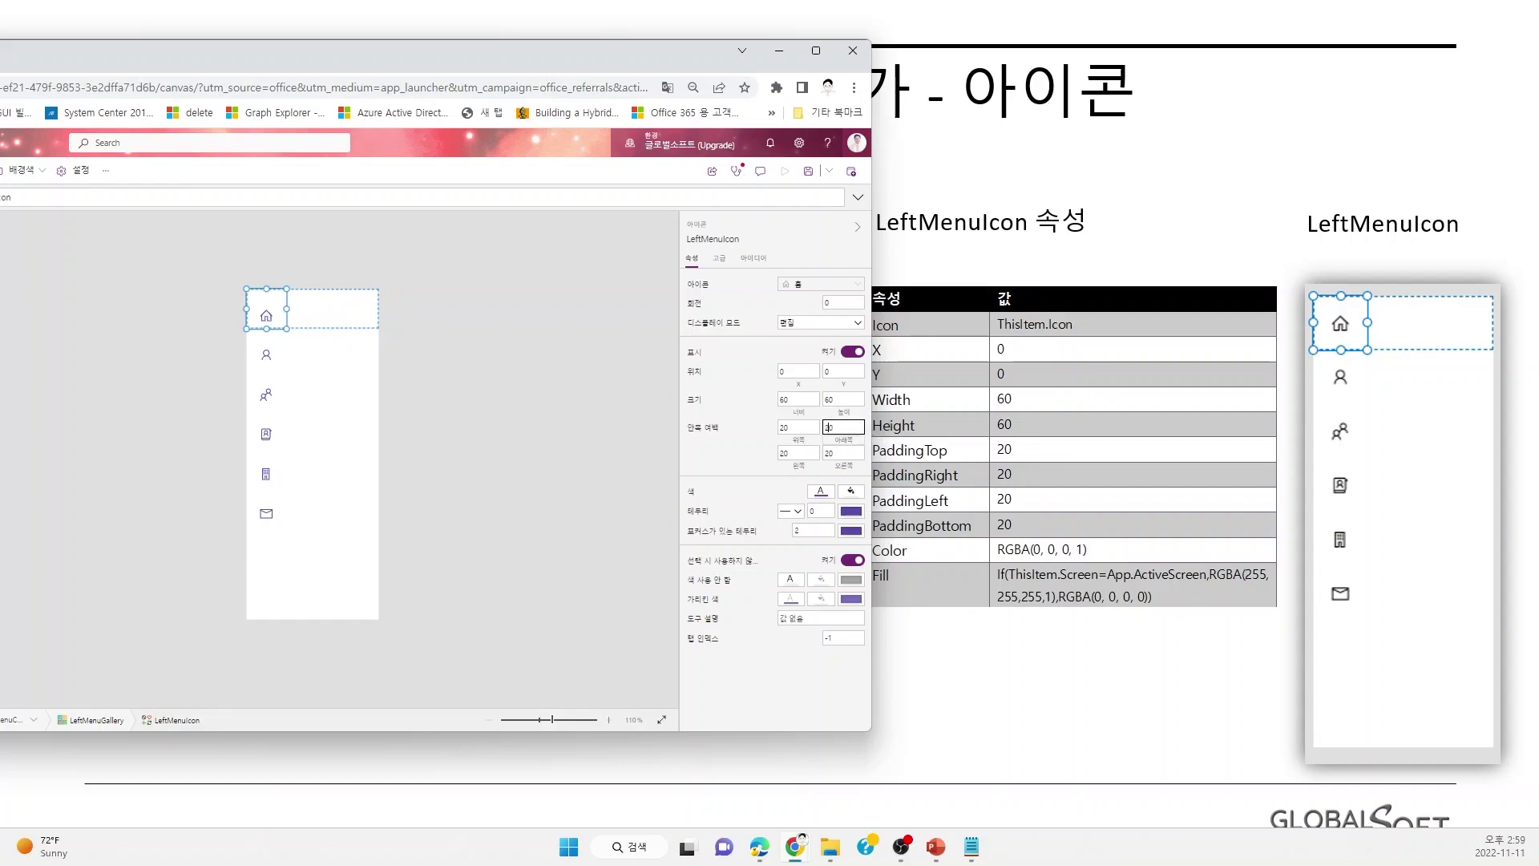
click(844, 455)
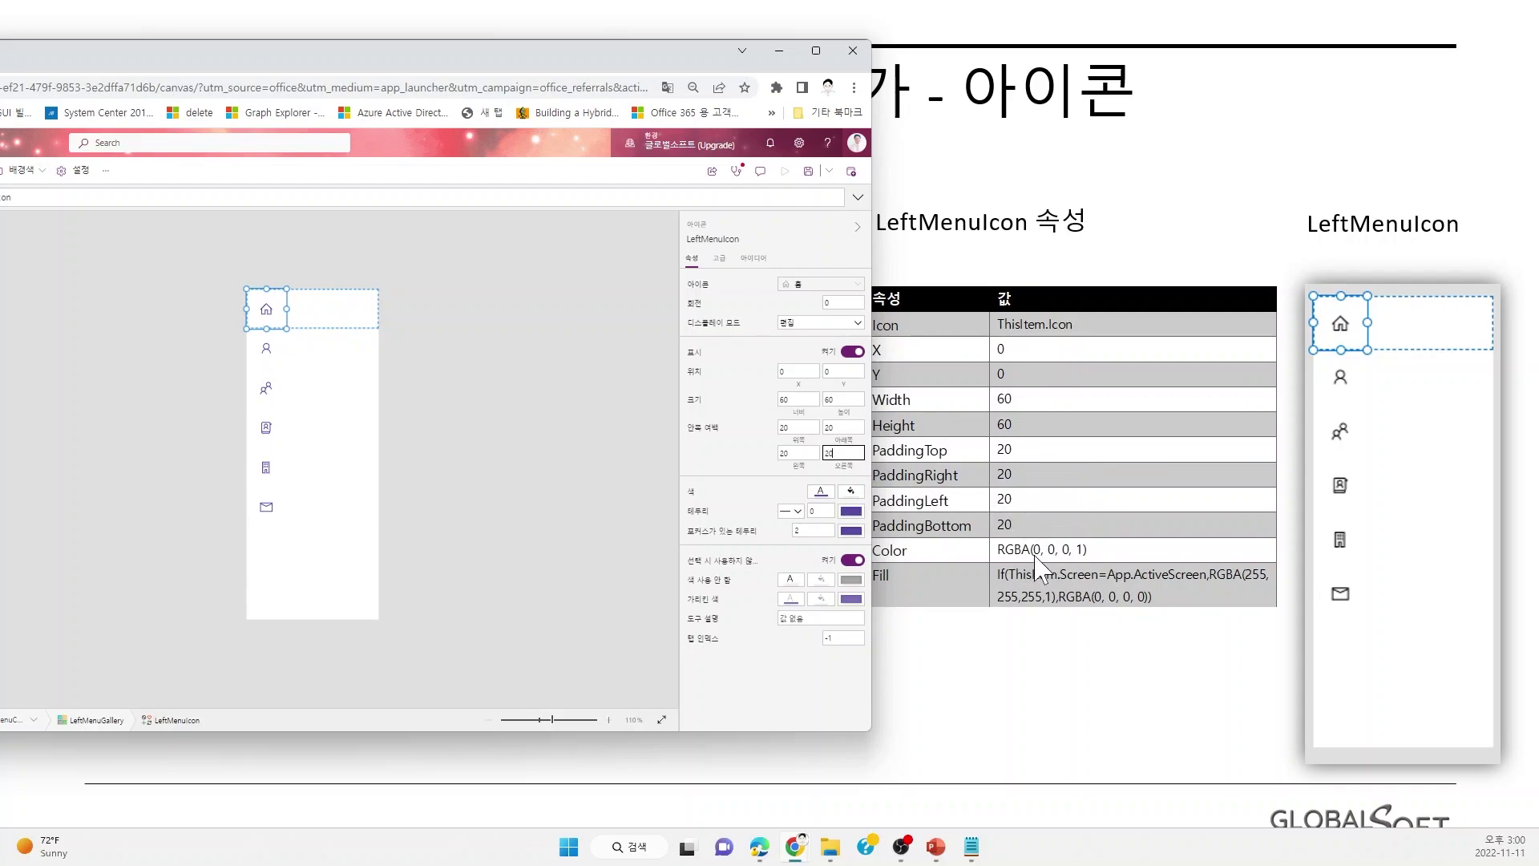
Set the icon color of LeftMenuIcon to black, RGBA(0, 0, 0, 1).
click(821, 490)
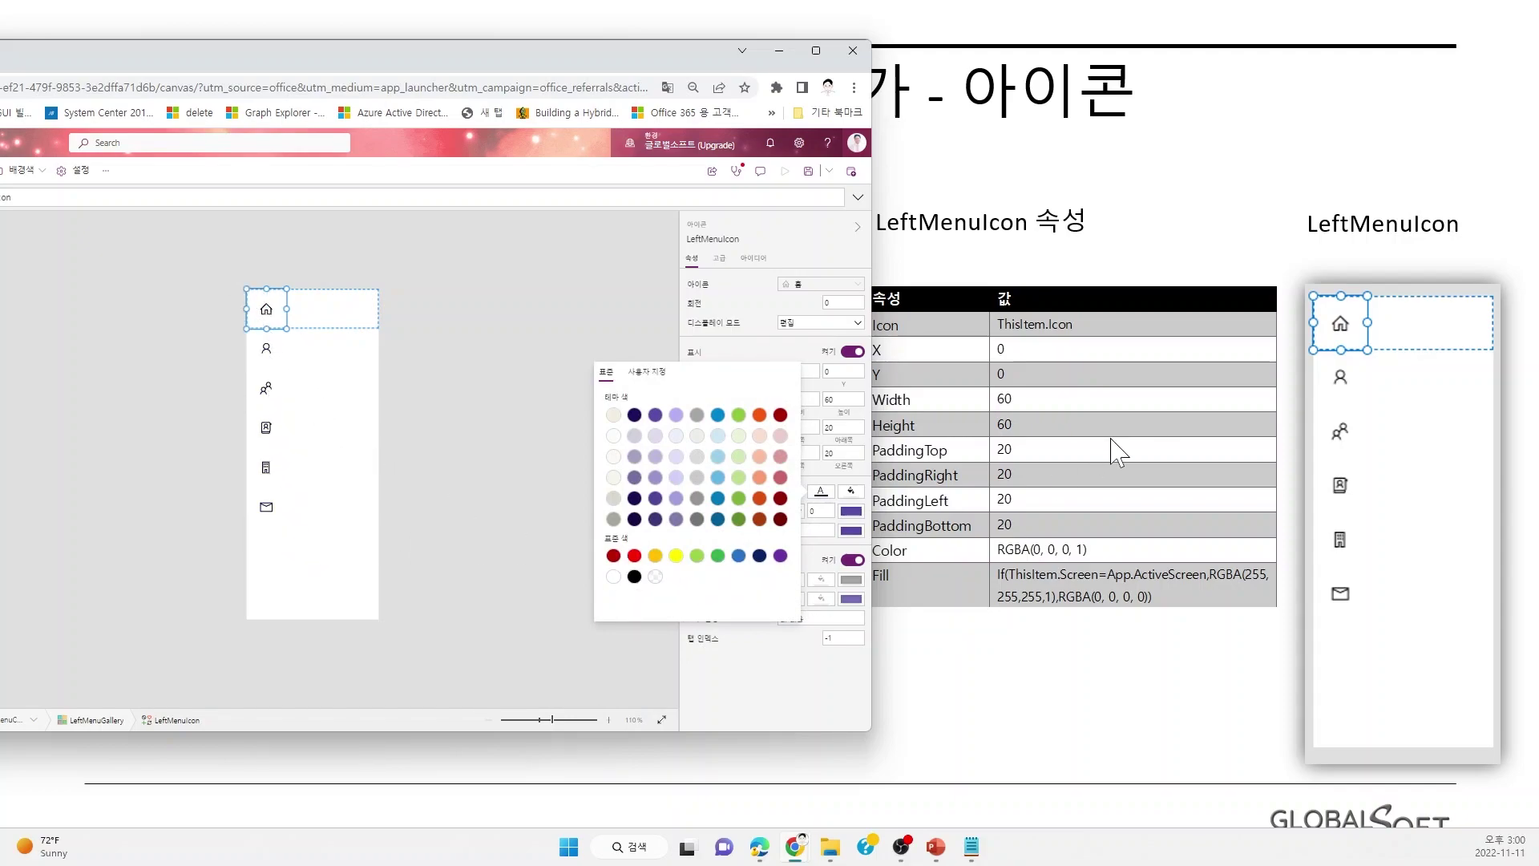
key(alt+Tab)
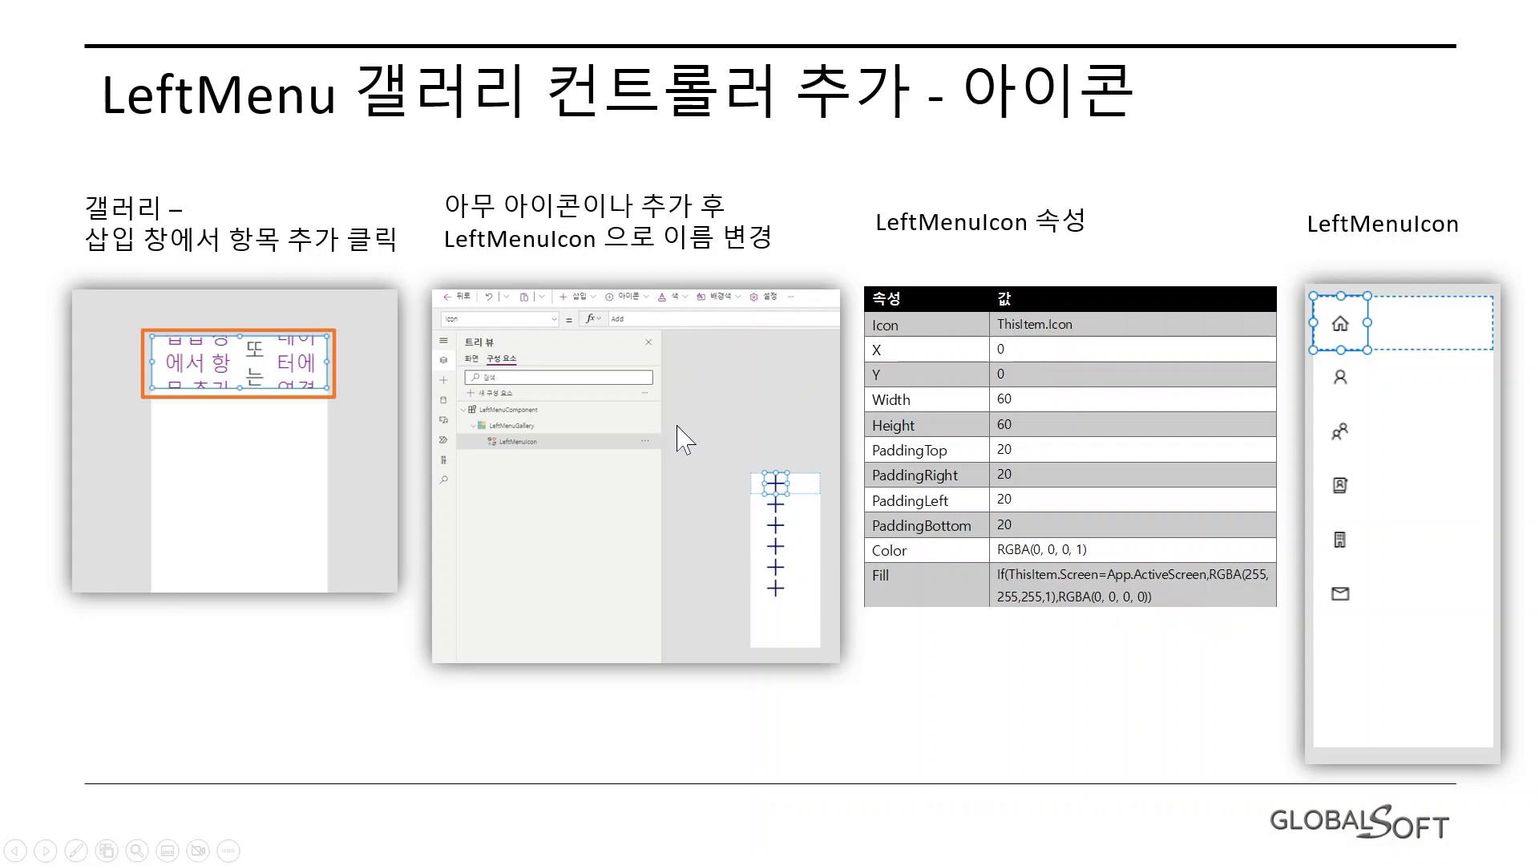
key(alt+Tab)
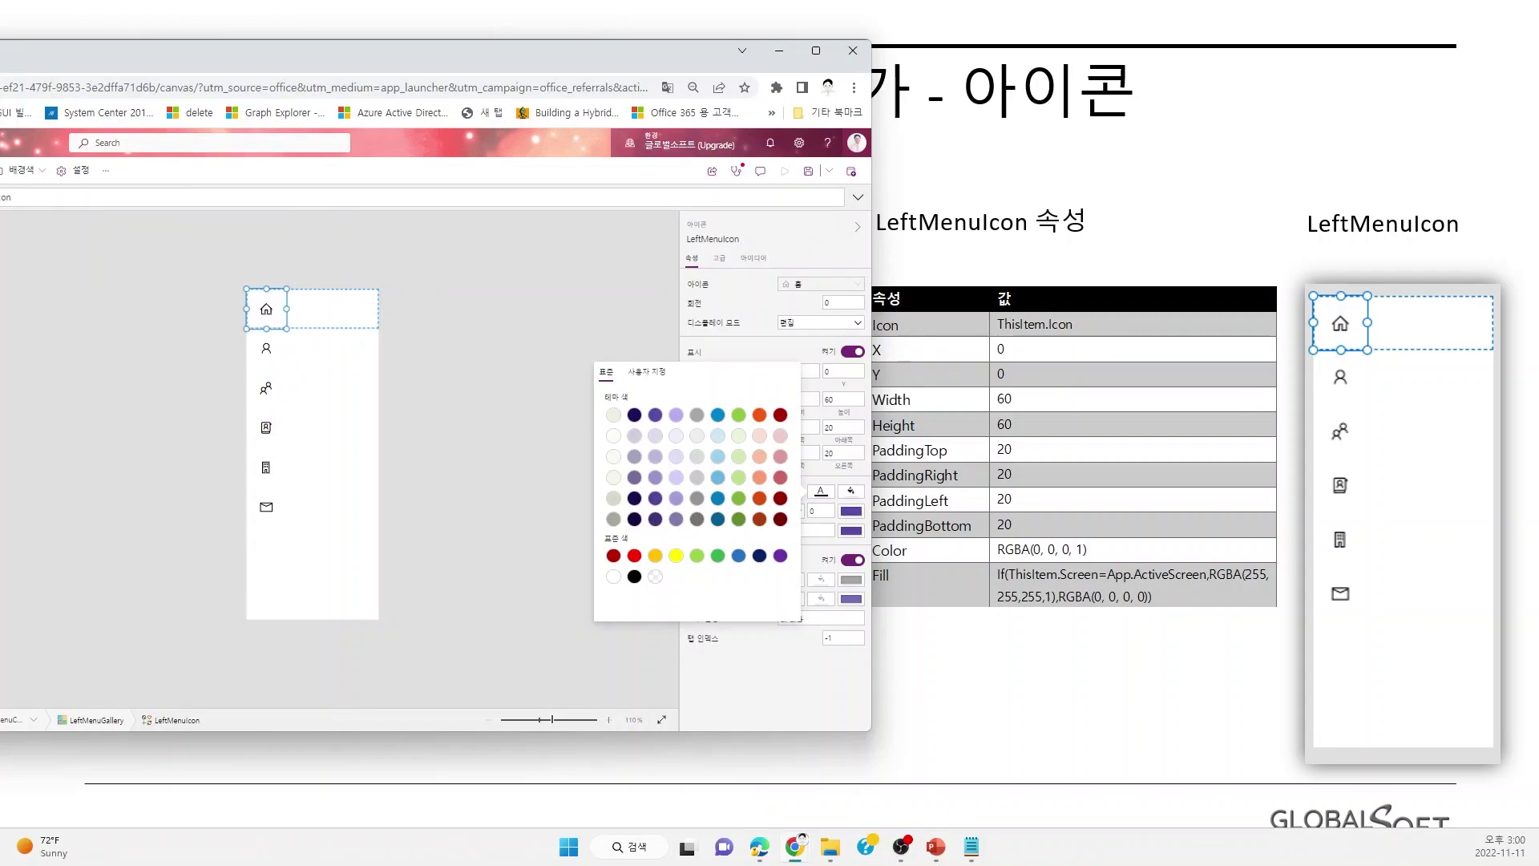
In the Fill formula of LeftMenuIcon, enter the condition ThisItem.Screen=App.ActiveScreen in front of RGBA(0, 0, 0, 0).
drag(362, 67, 697, 56)
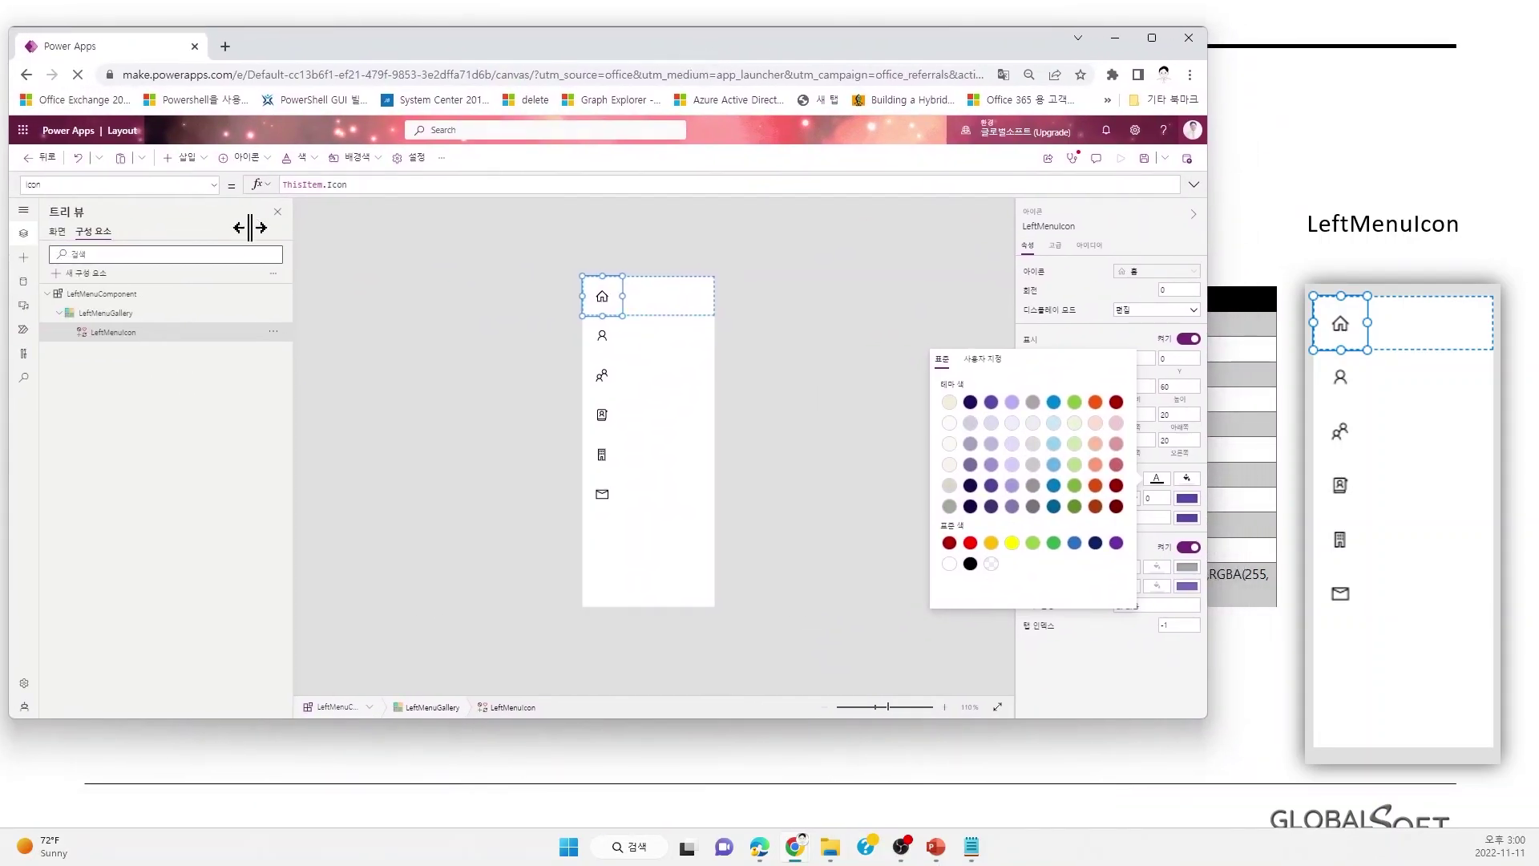
click(214, 187)
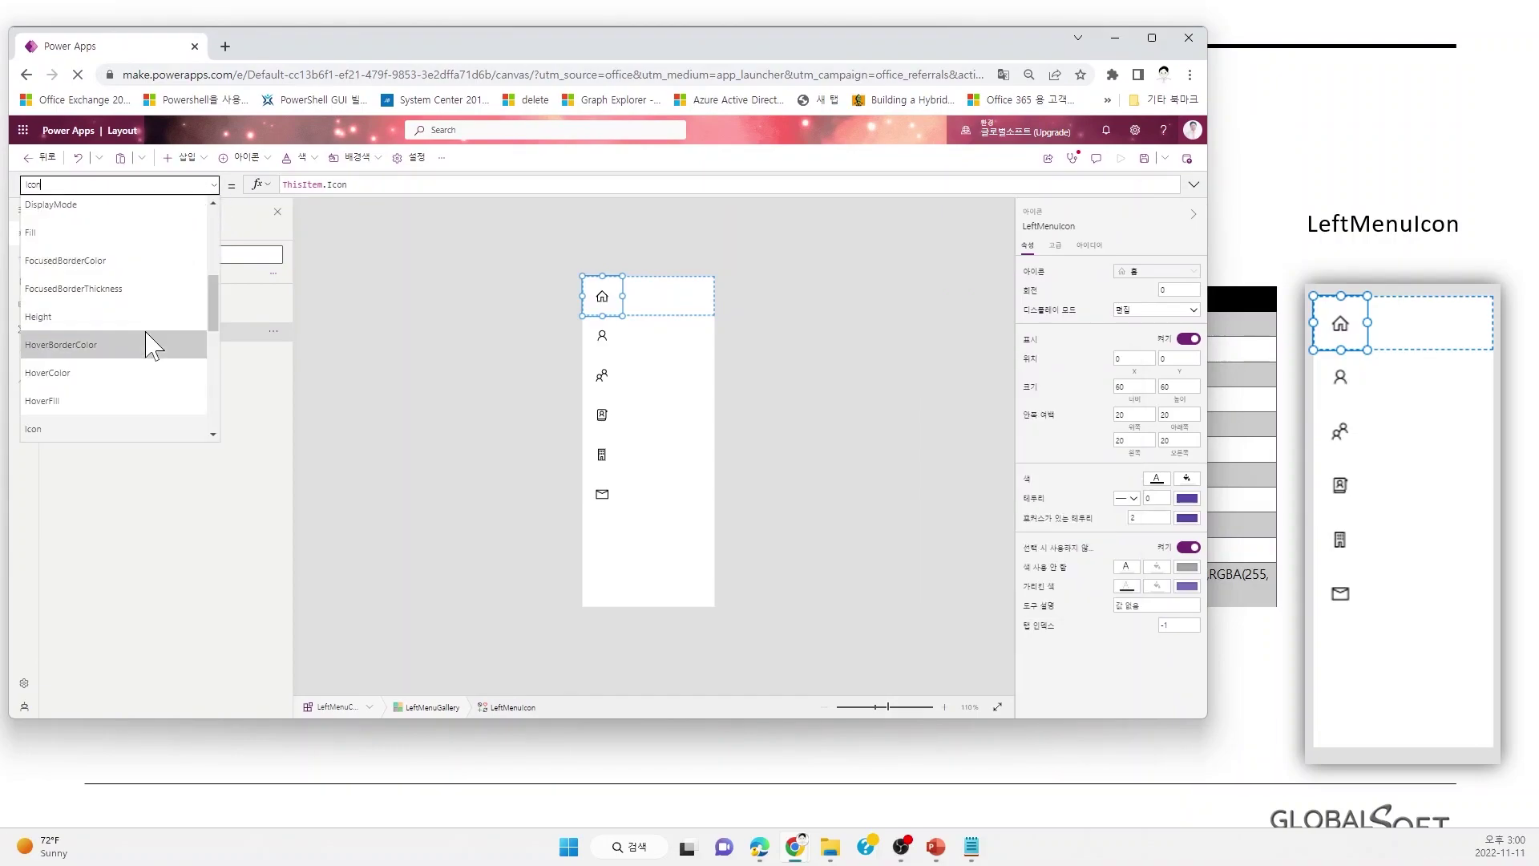
click(88, 233)
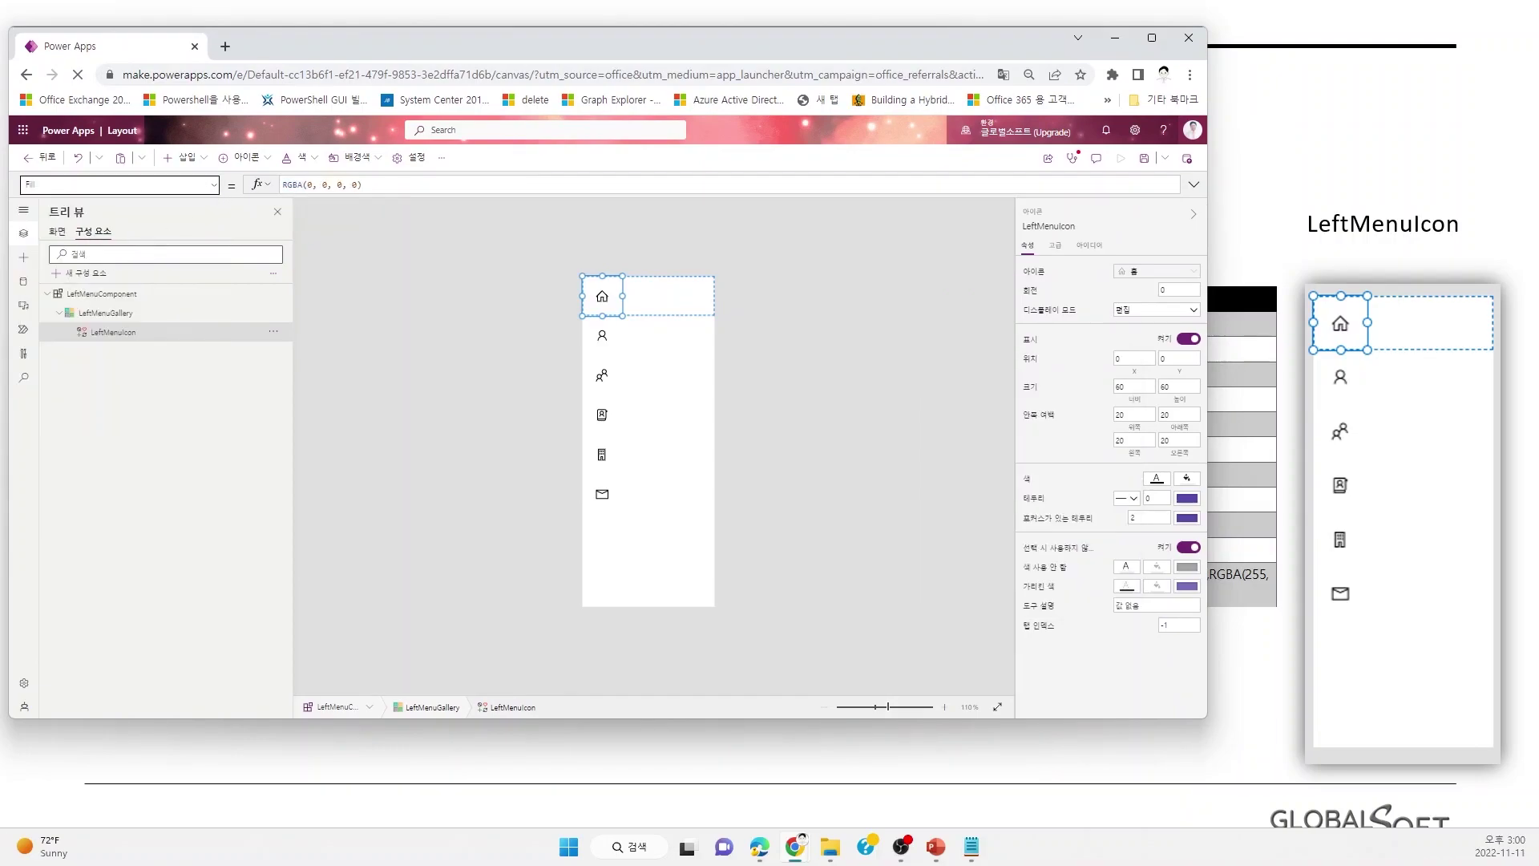
drag(584, 58, 347, 77)
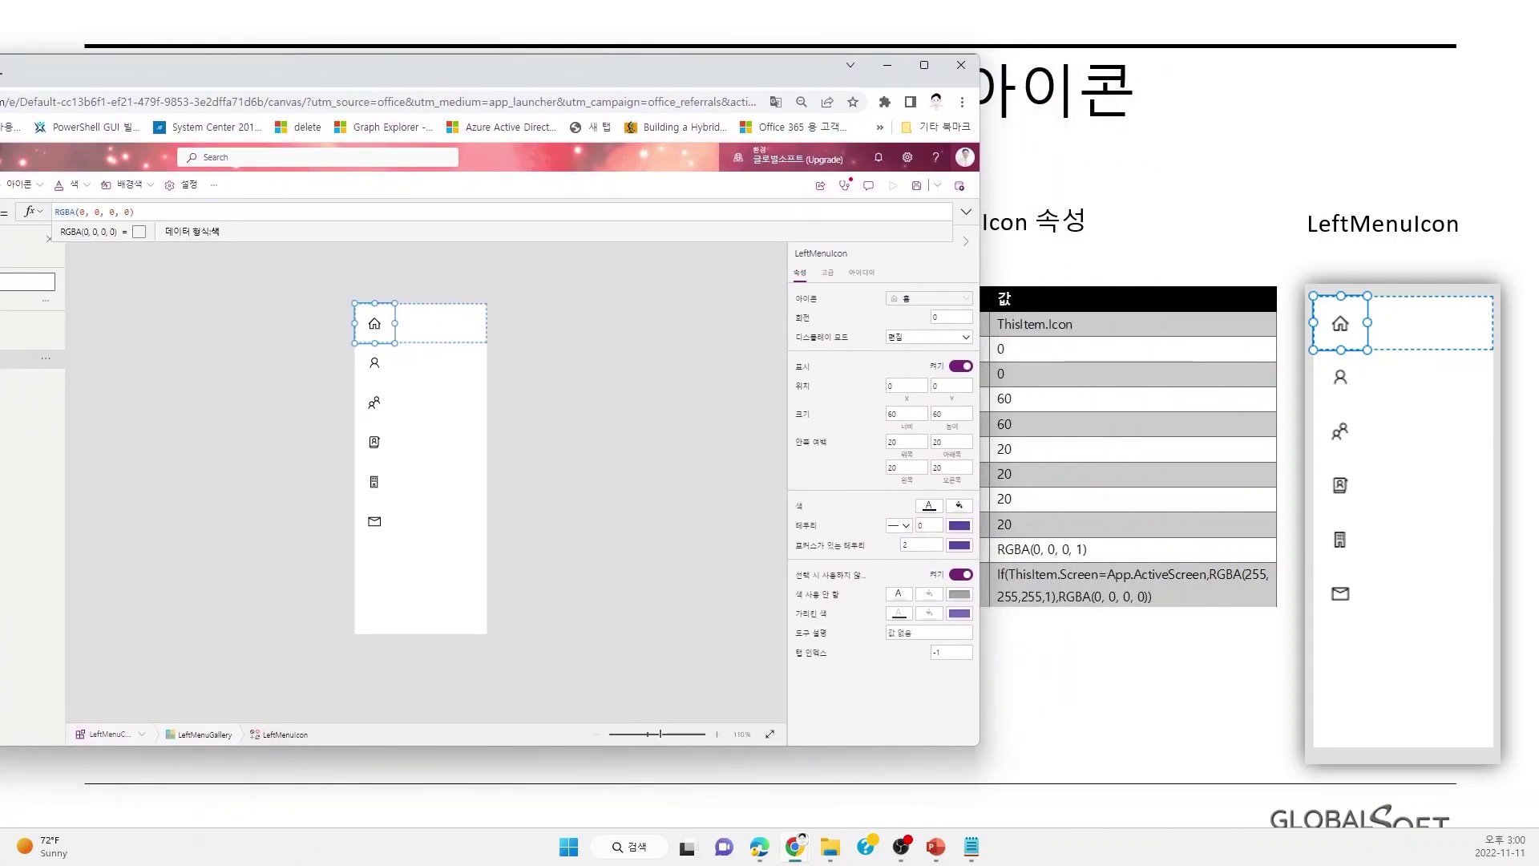
text(f)
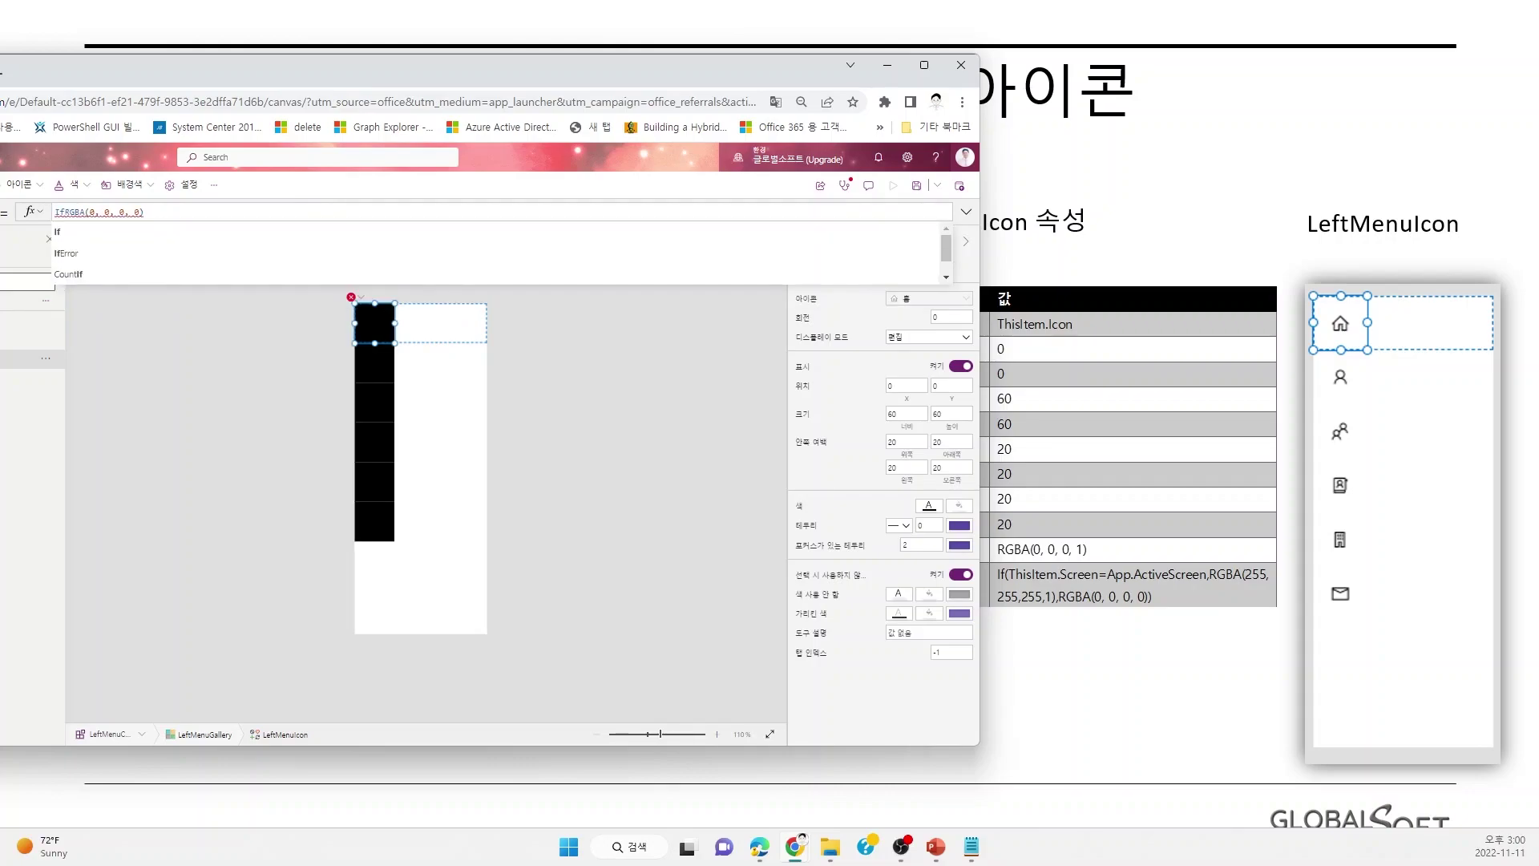
text(()
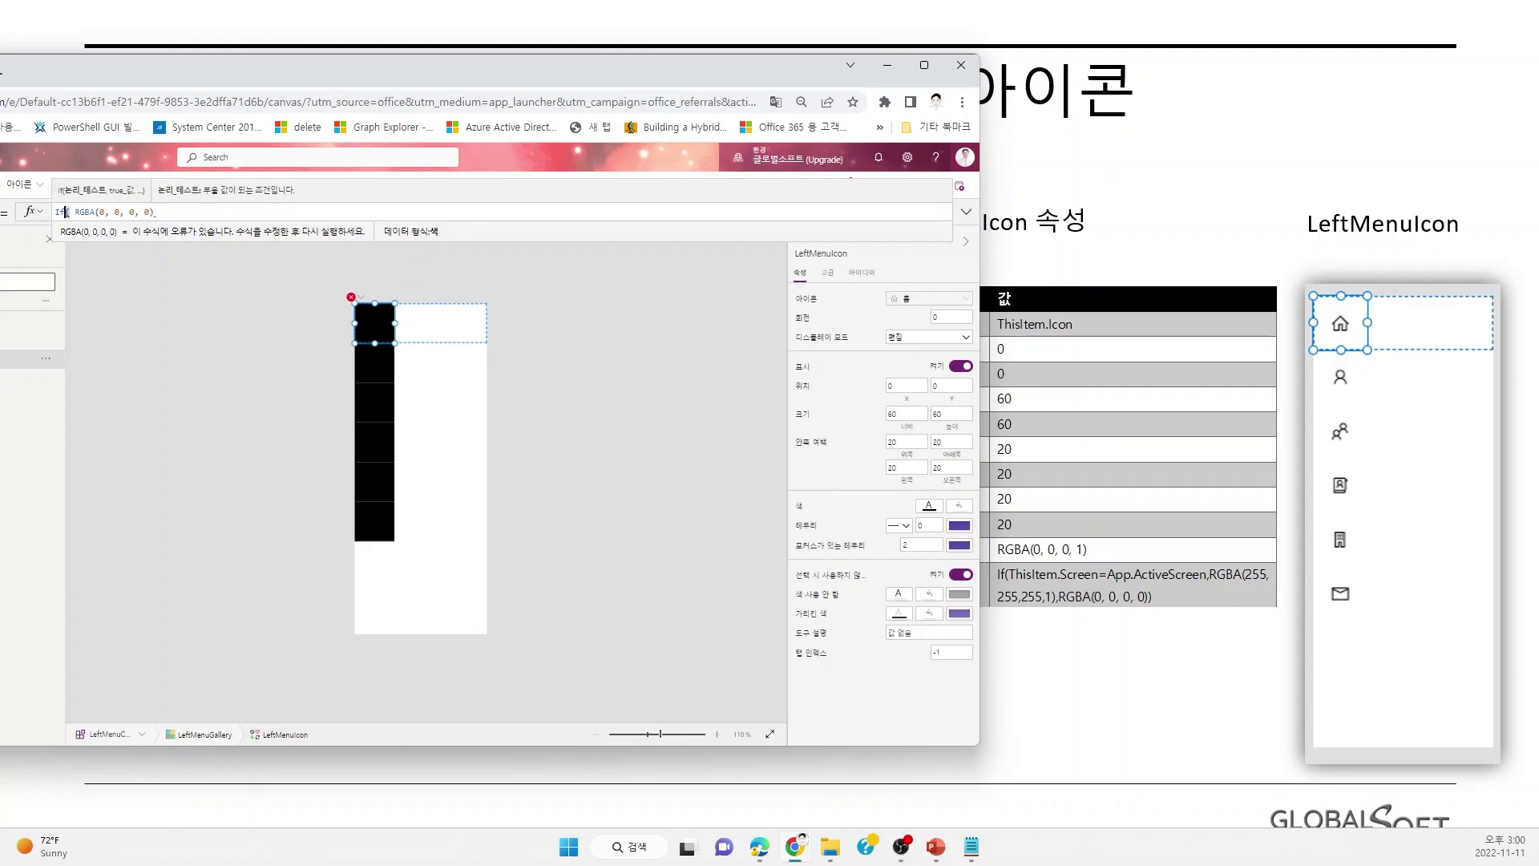
text( This)
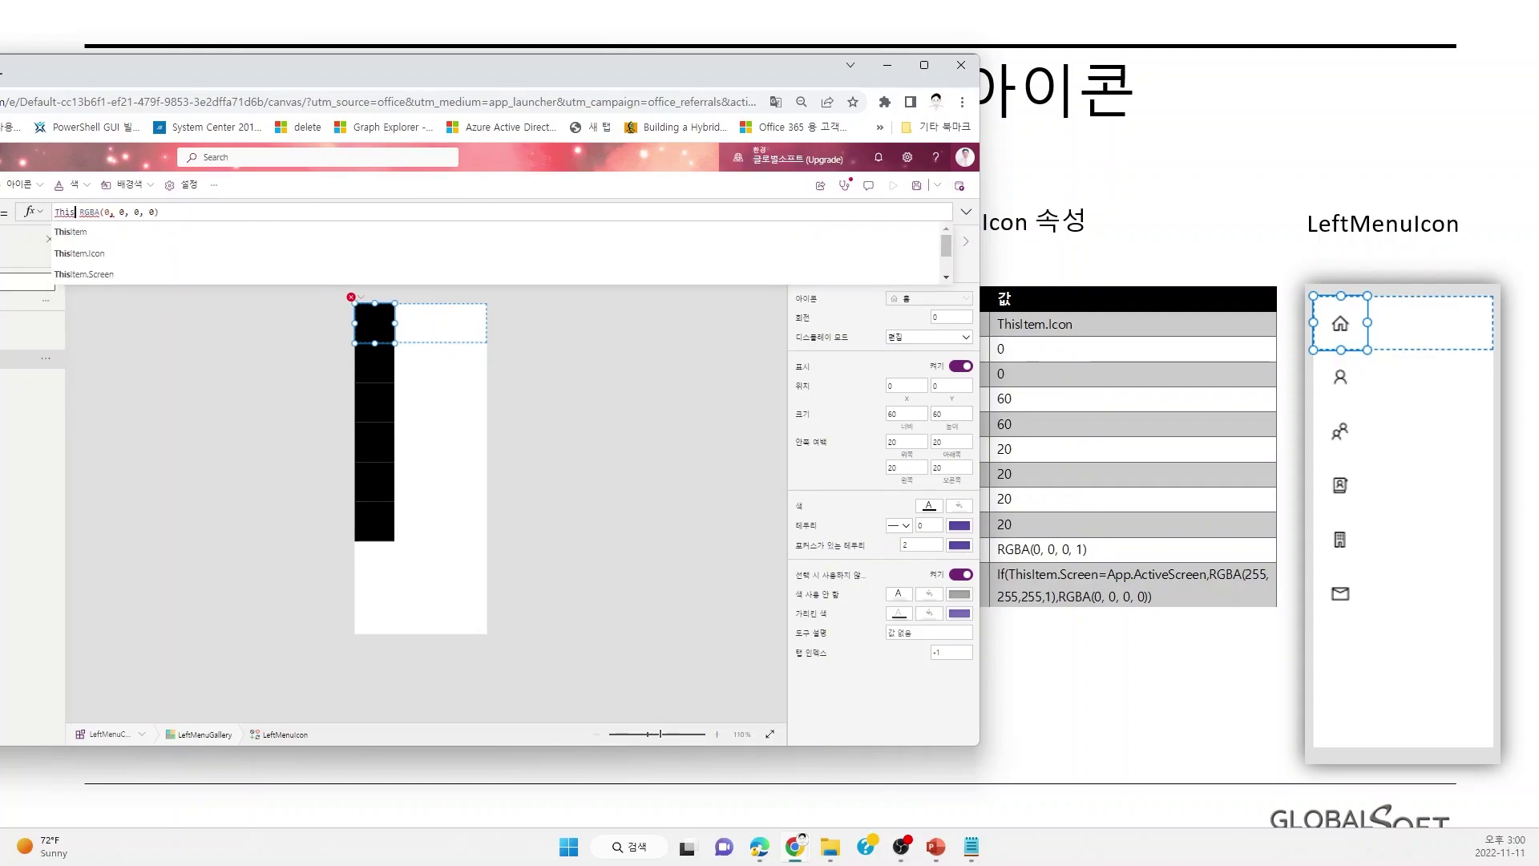
key(Down)
key(Down)
key(Tab)
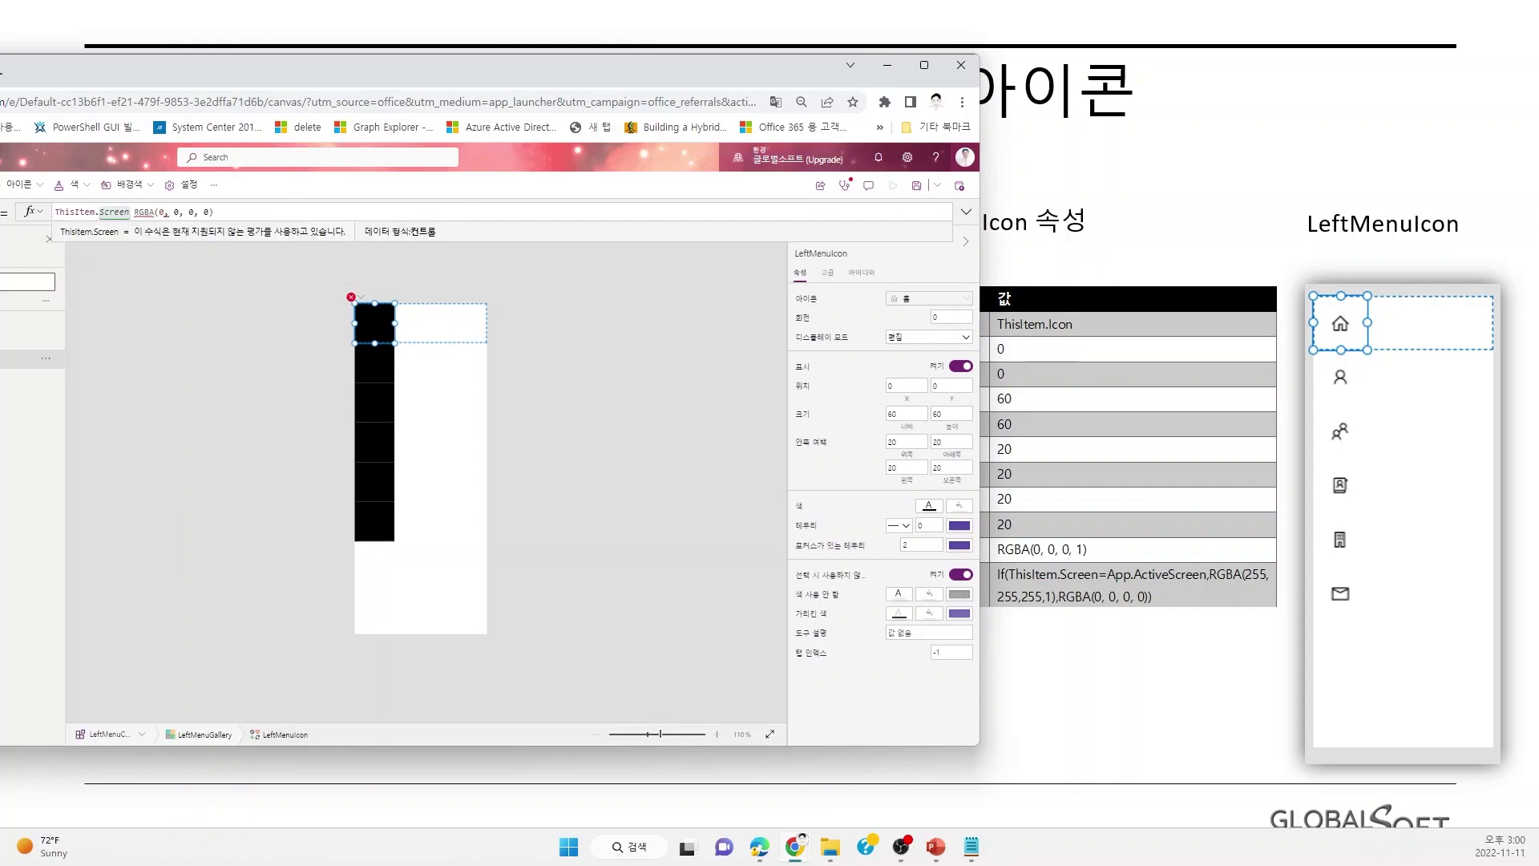
text(=App)
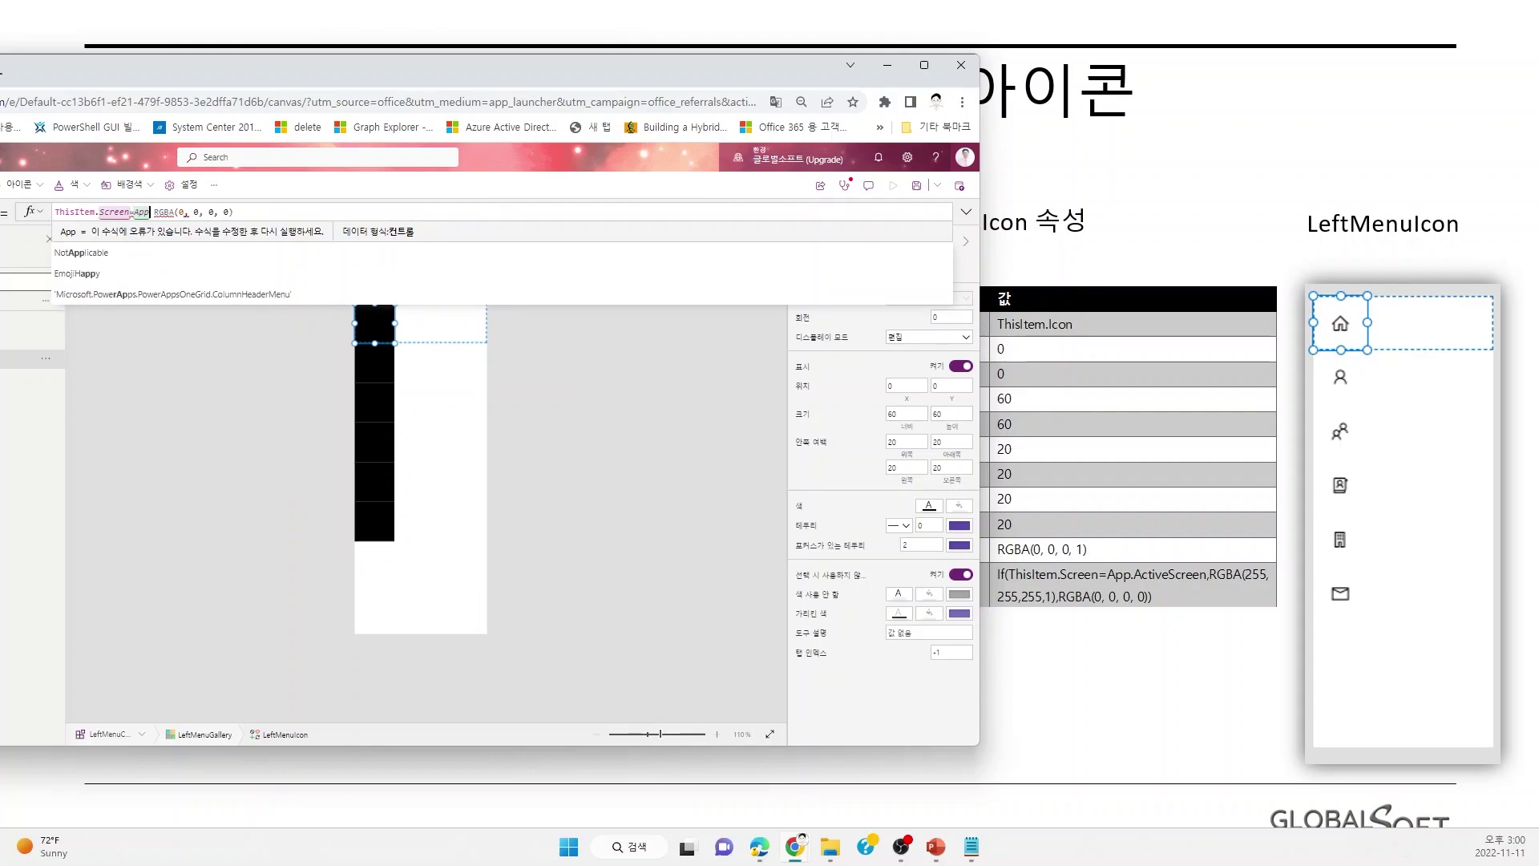
text(.)
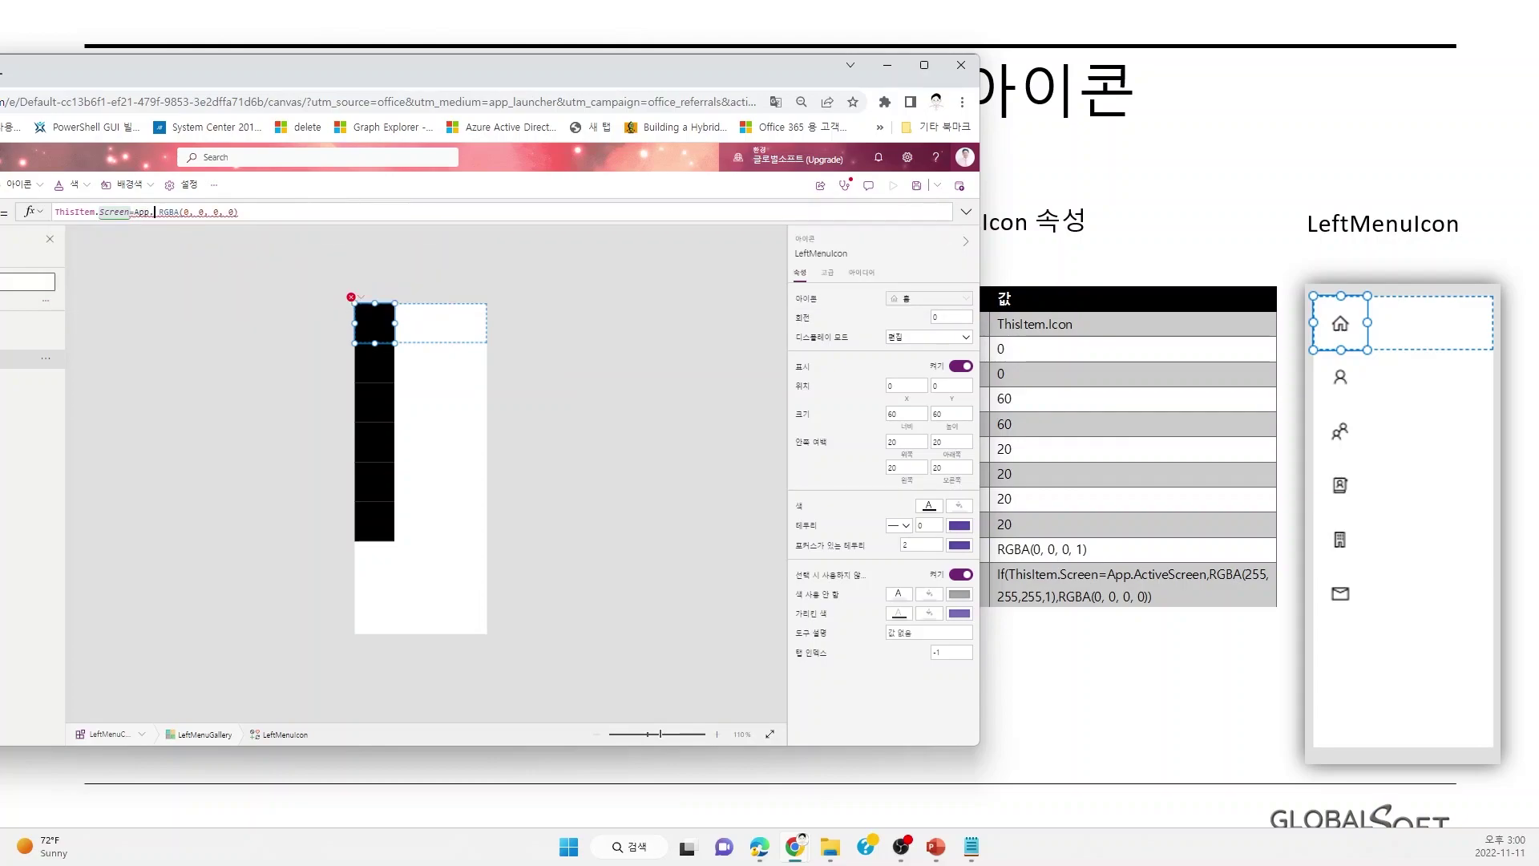
text(A)
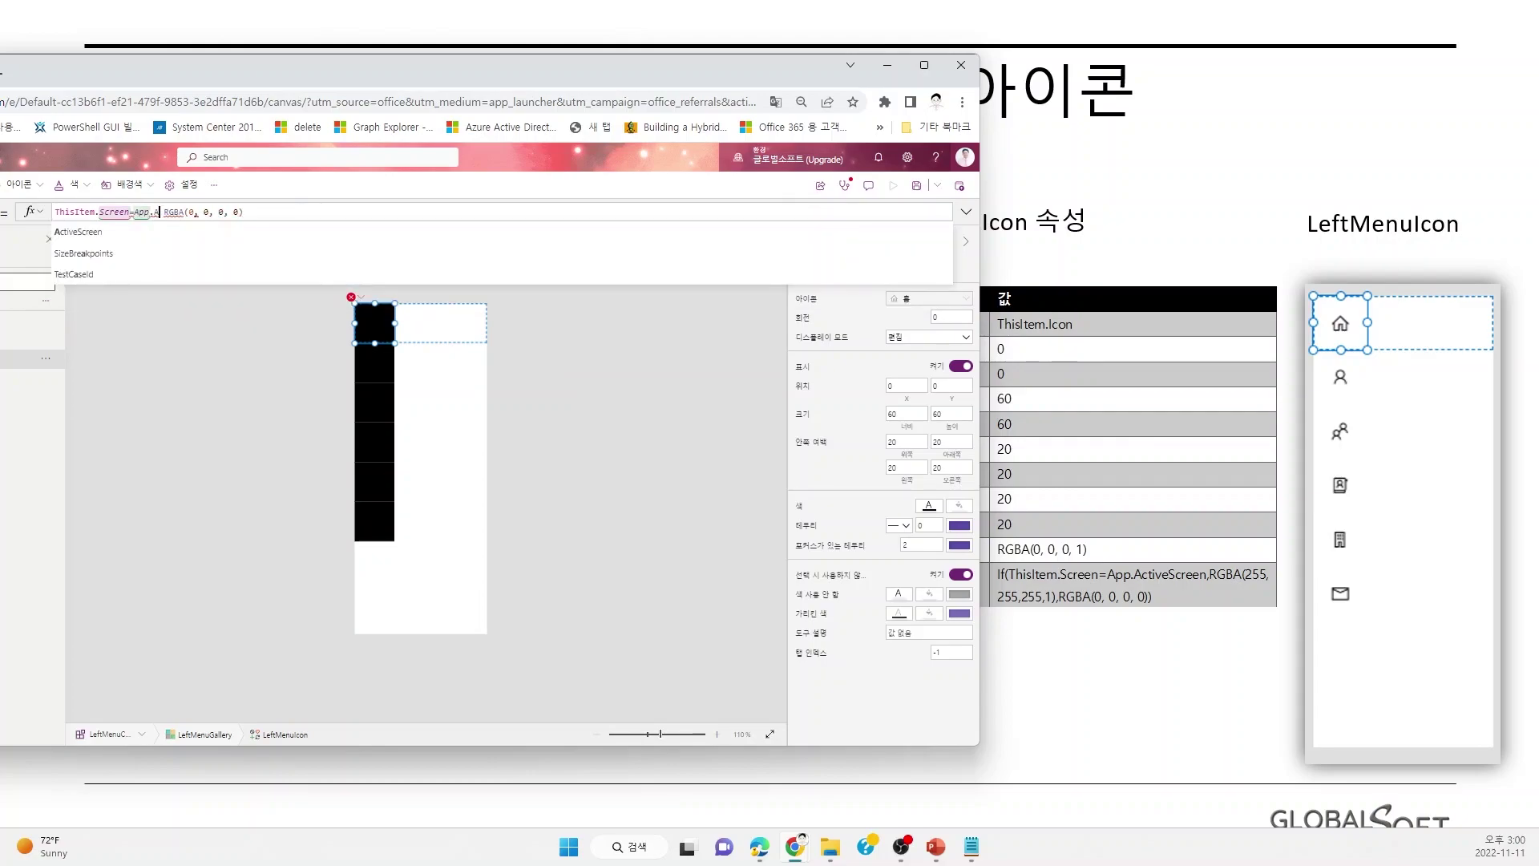
key(Tab)
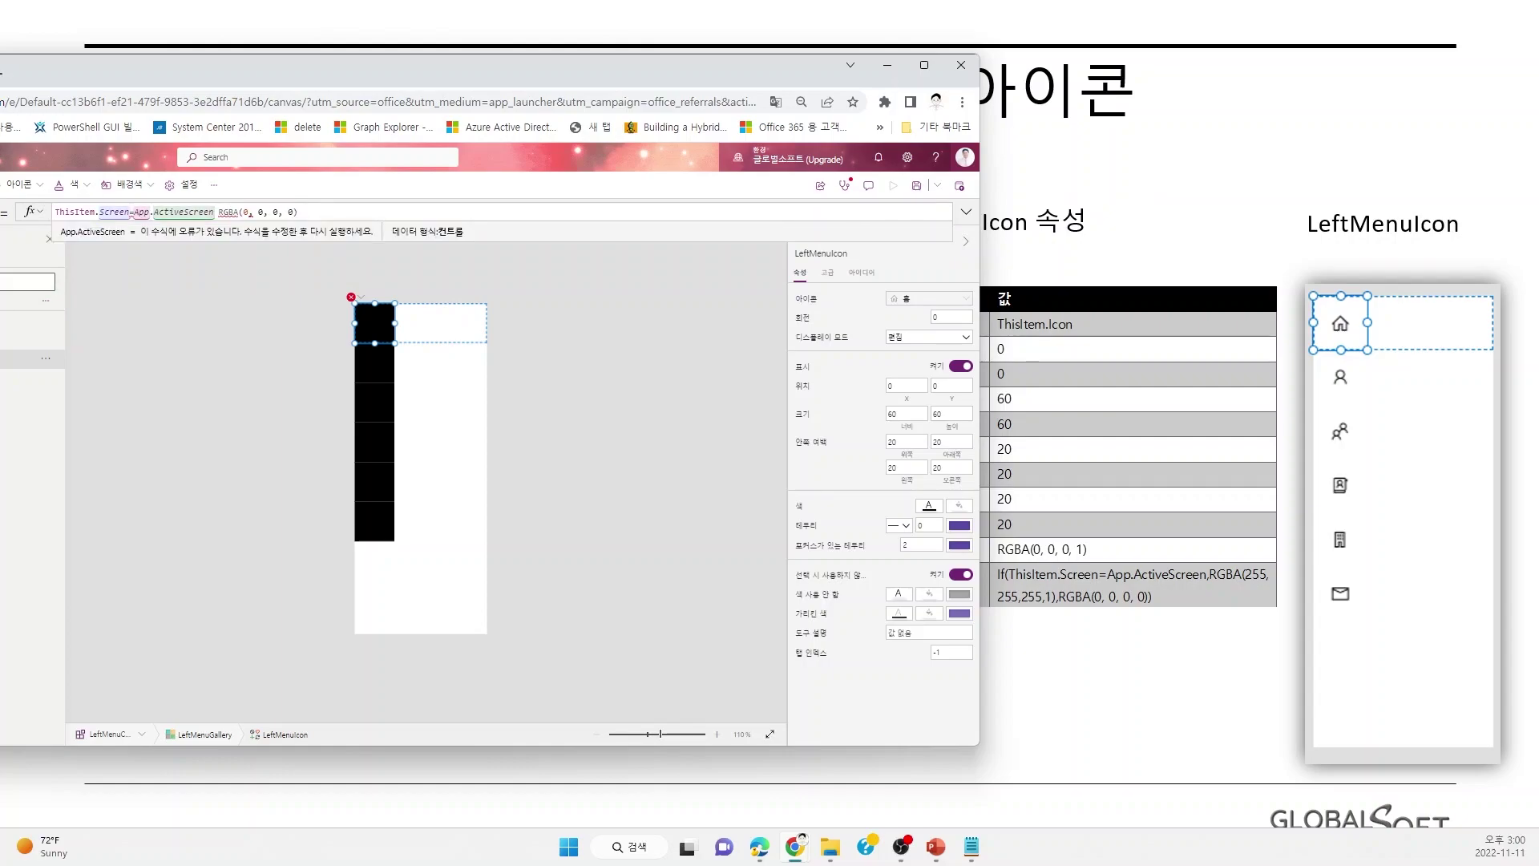
Complete the Fill formula of LeftMenuIcon as If(ThisItem.Screen=App.ActiveScreen,RGBA(255,255,255,1),RGBA(0, 0, 0, 0)).
text(If()
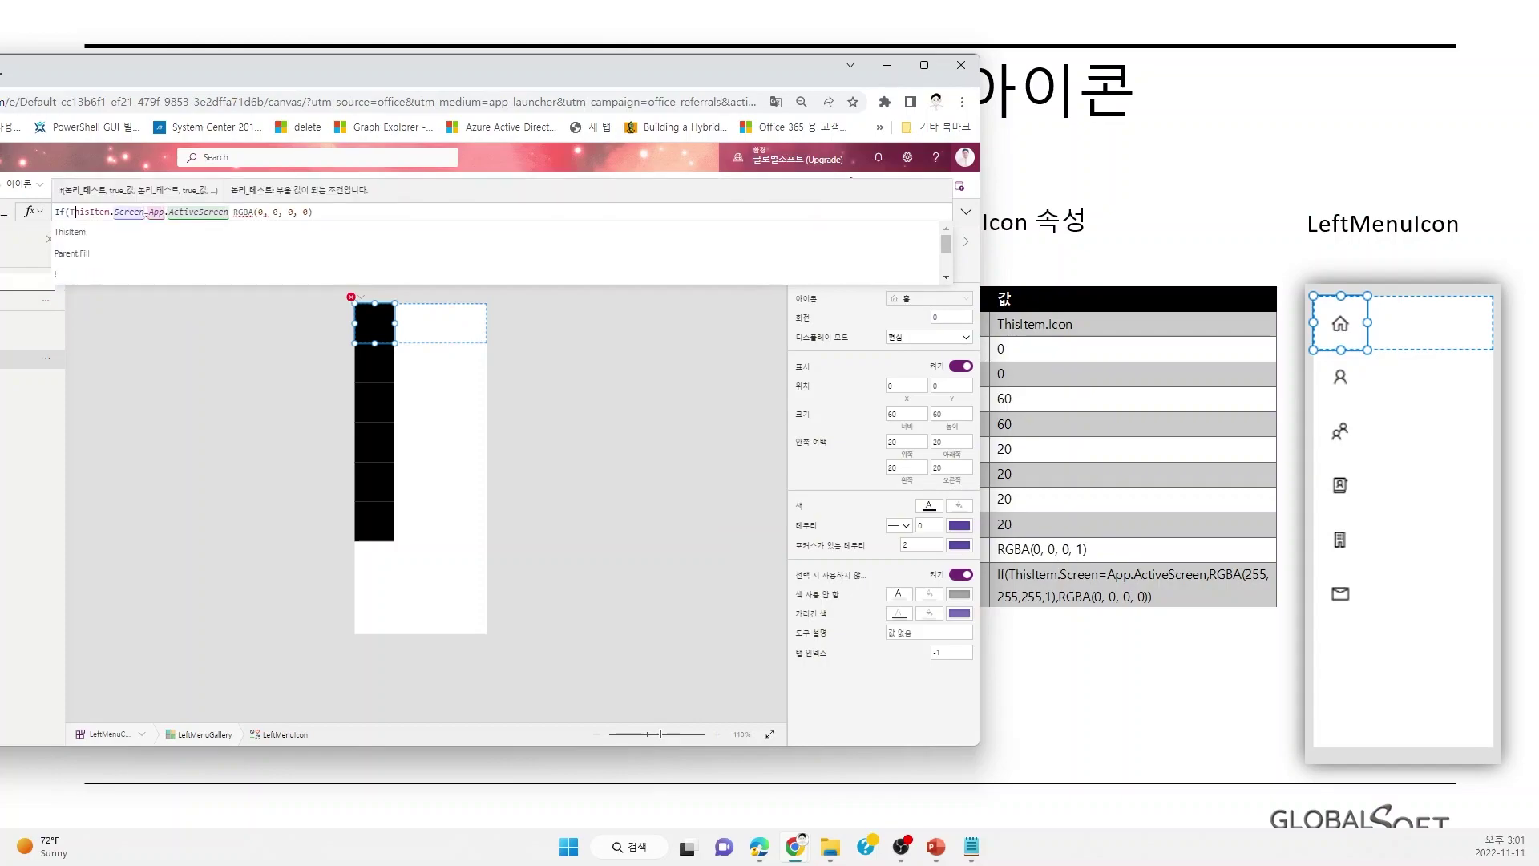
click(169, 212)
click(229, 212)
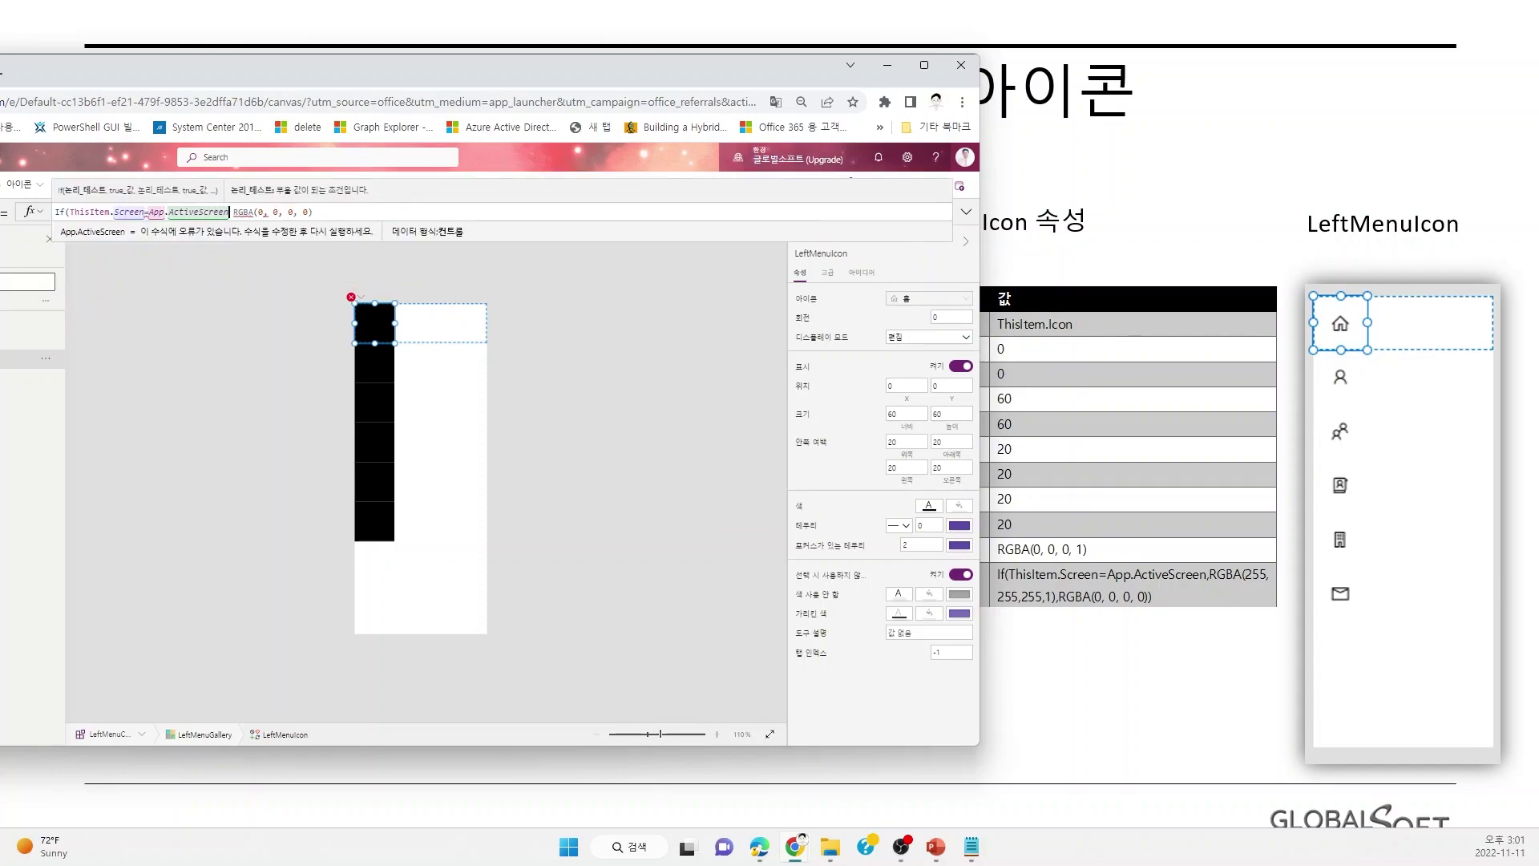
text(,)
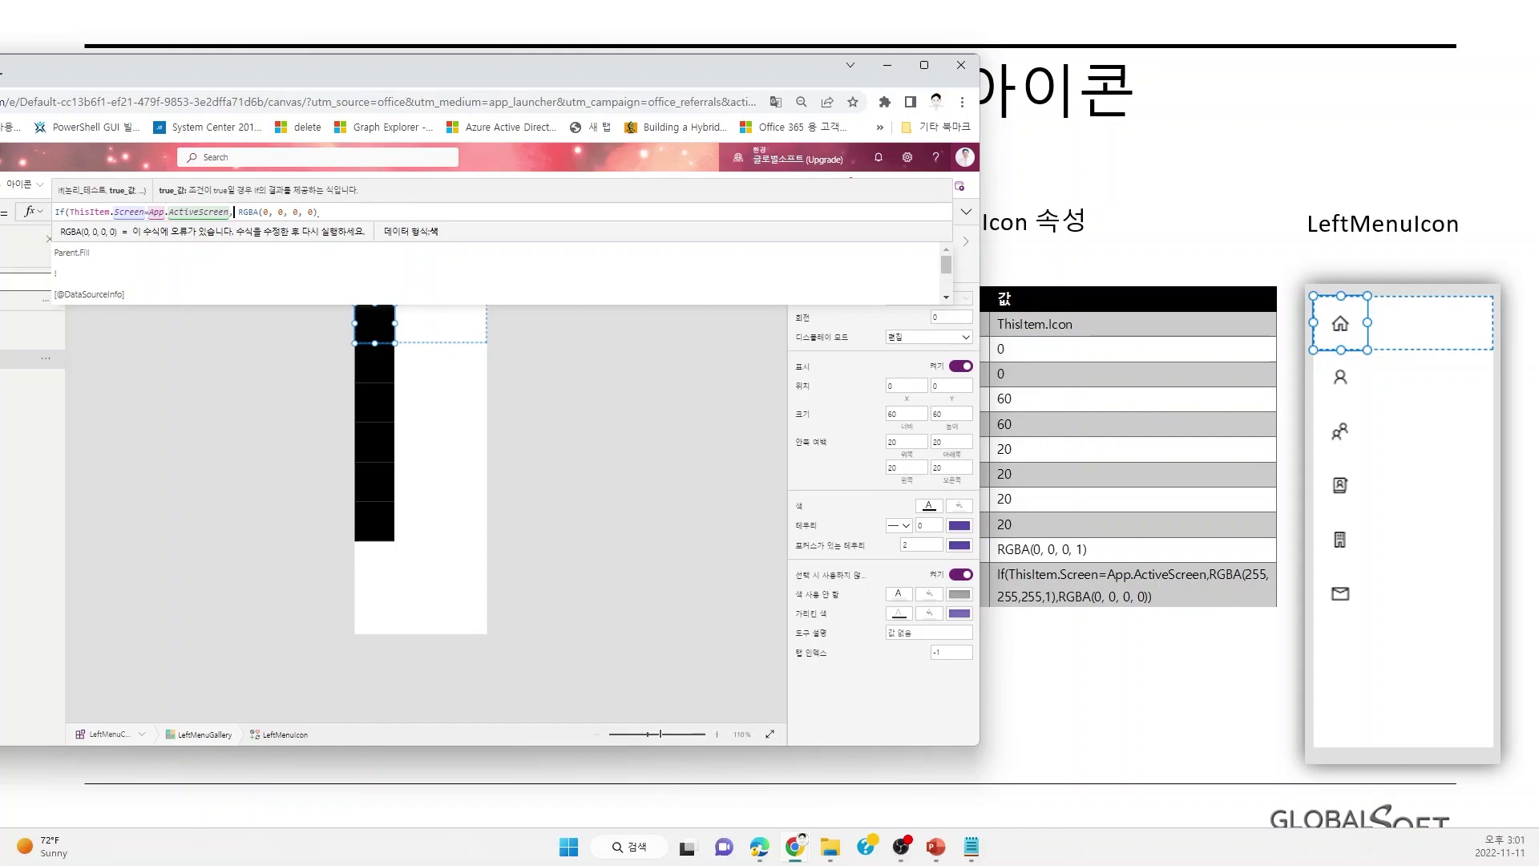
text(RGBA)
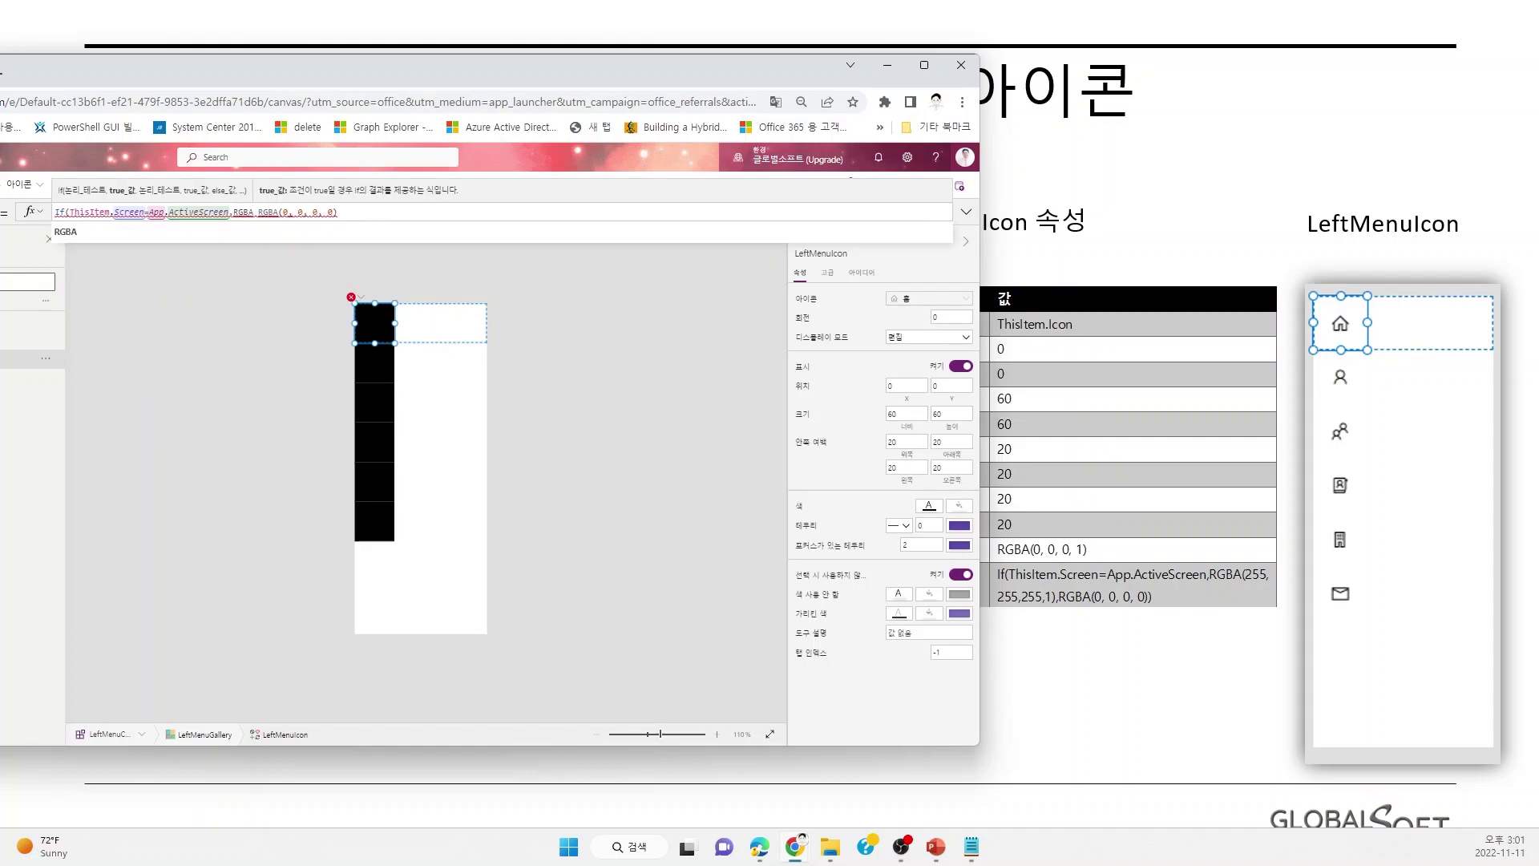
text((255,25)
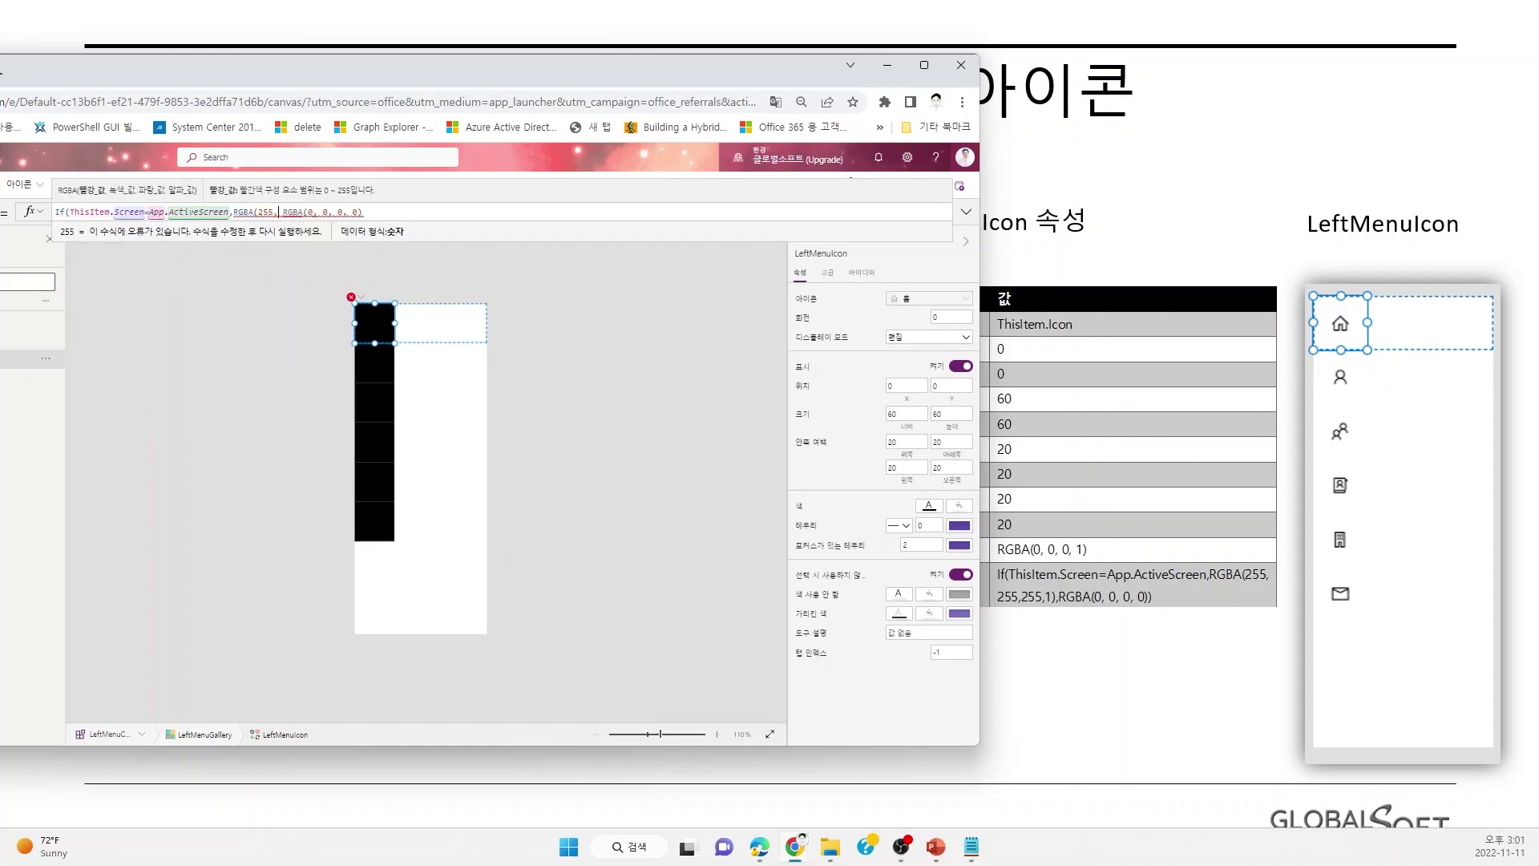
text(5,255,)
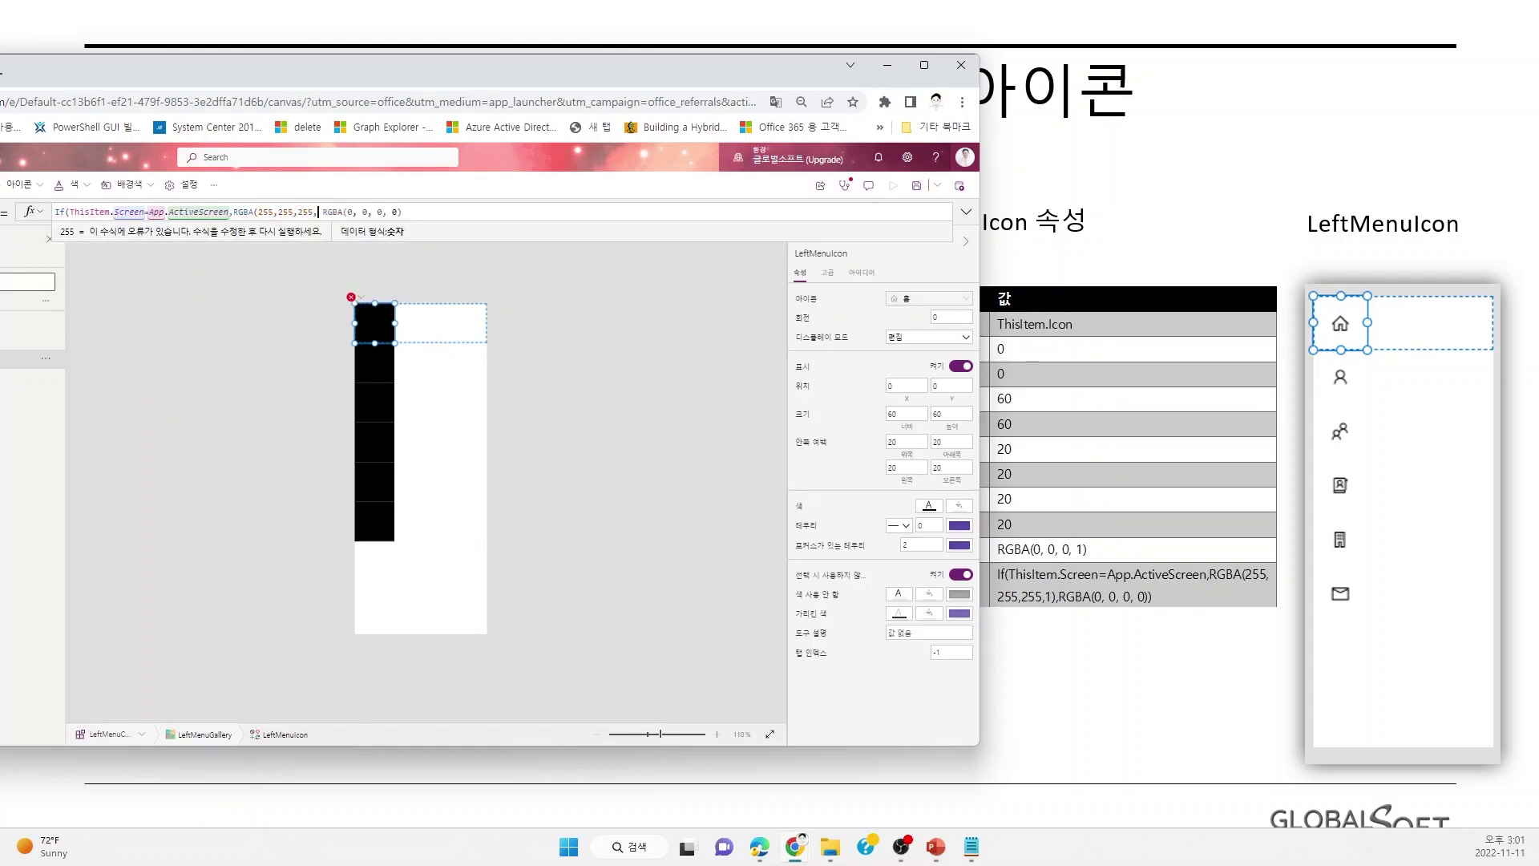
text(1))
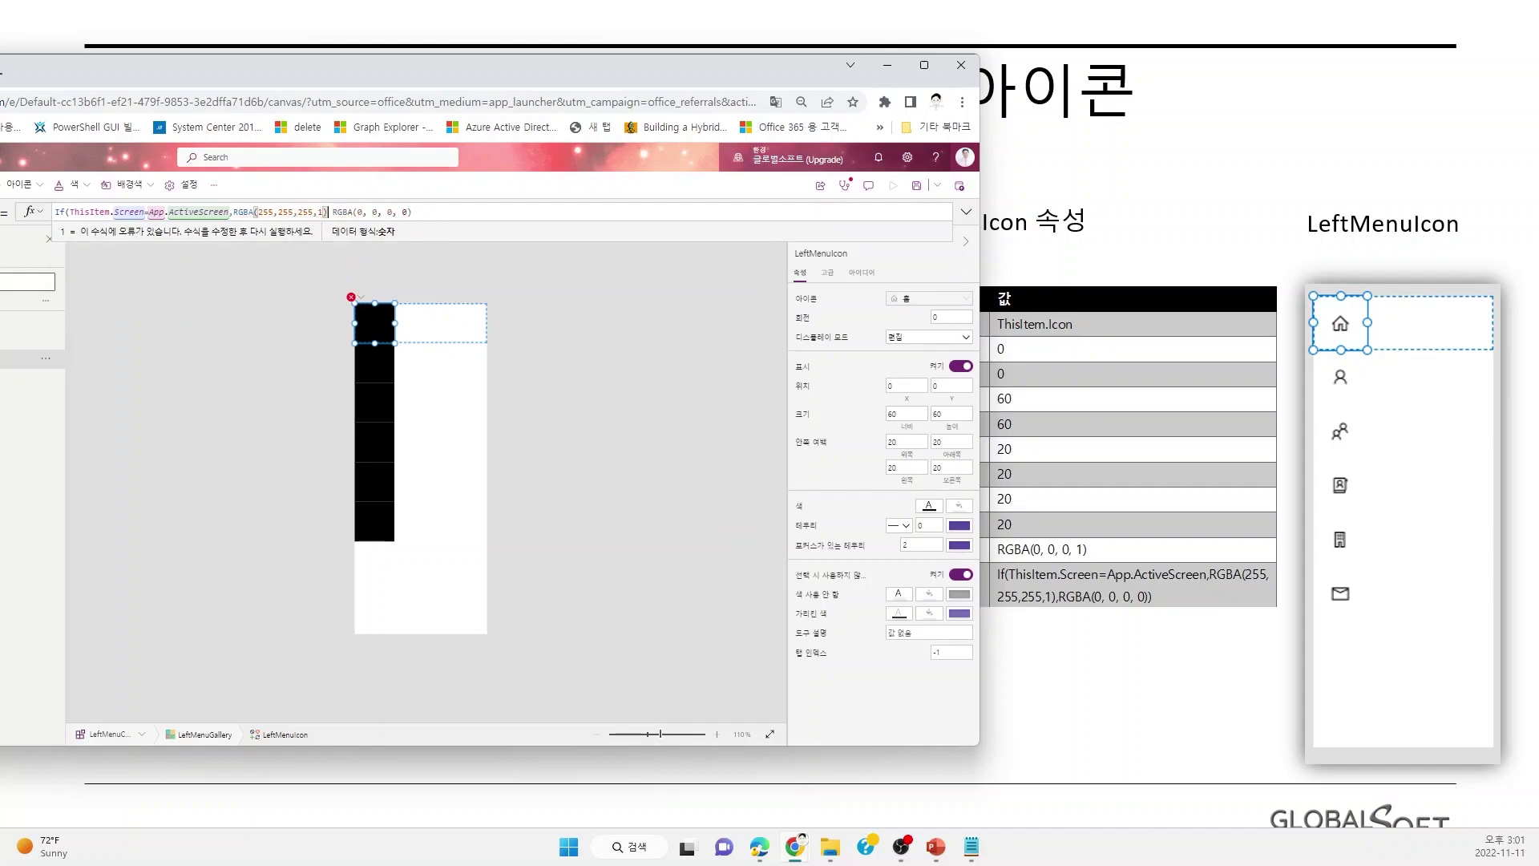
text(,)
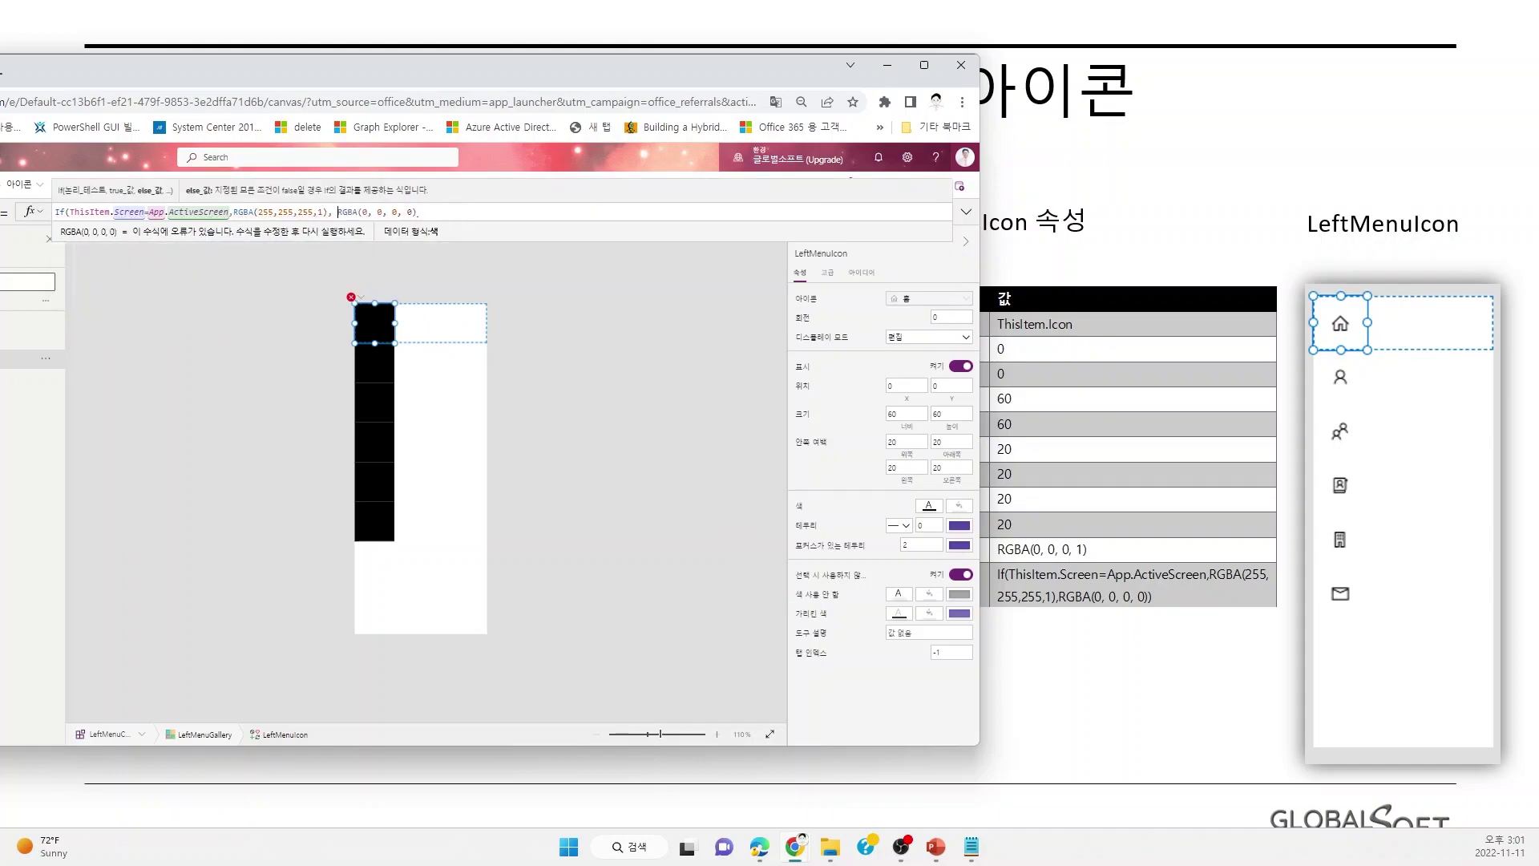
click(413, 212)
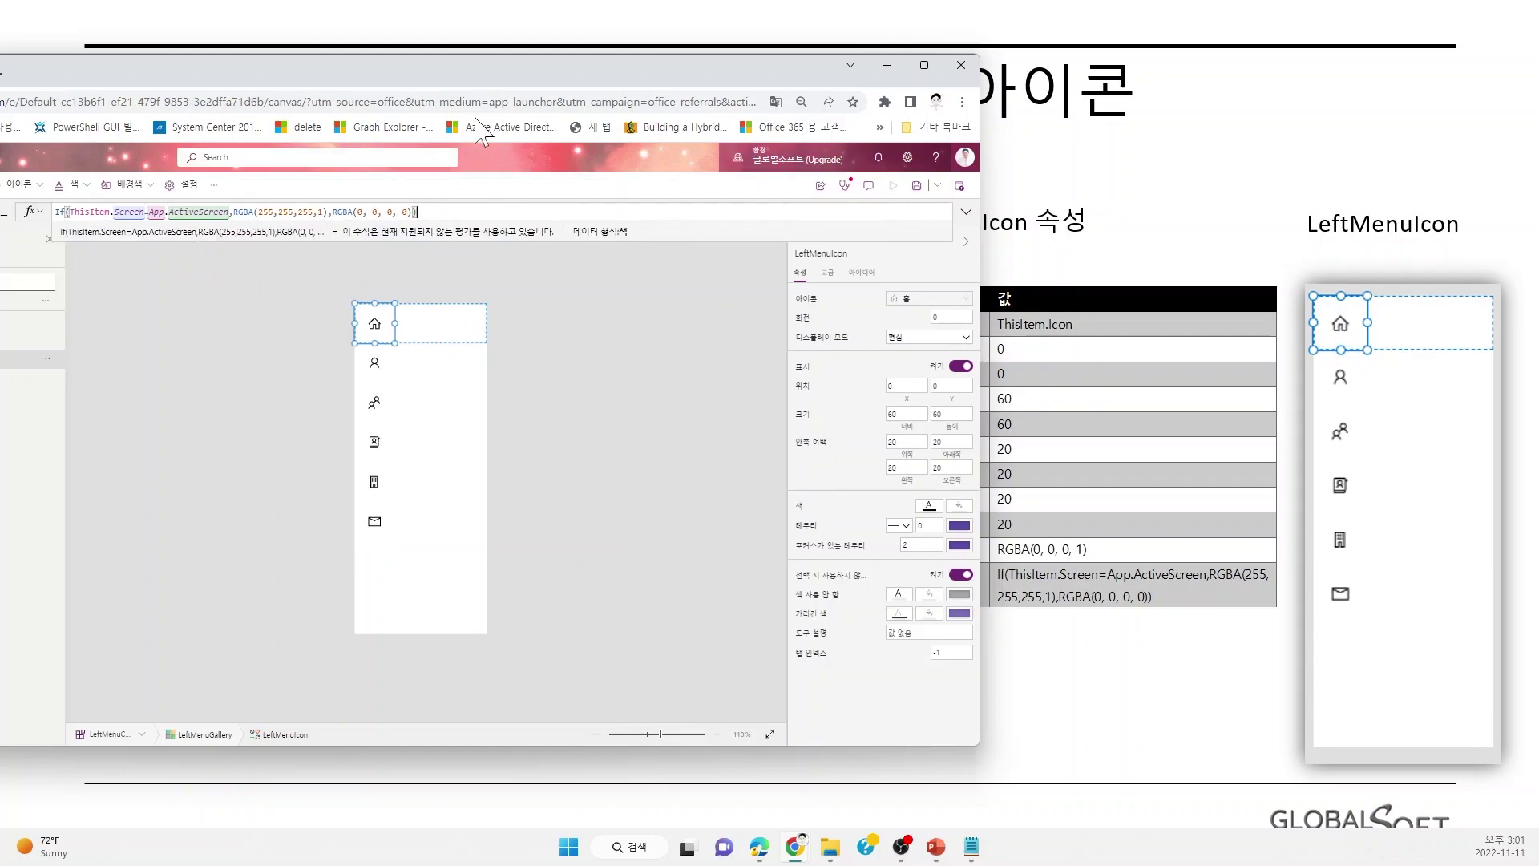
Select LeftMenuGallery on the component canvas and open the list of insertable controls.
drag(486, 83, 612, 68)
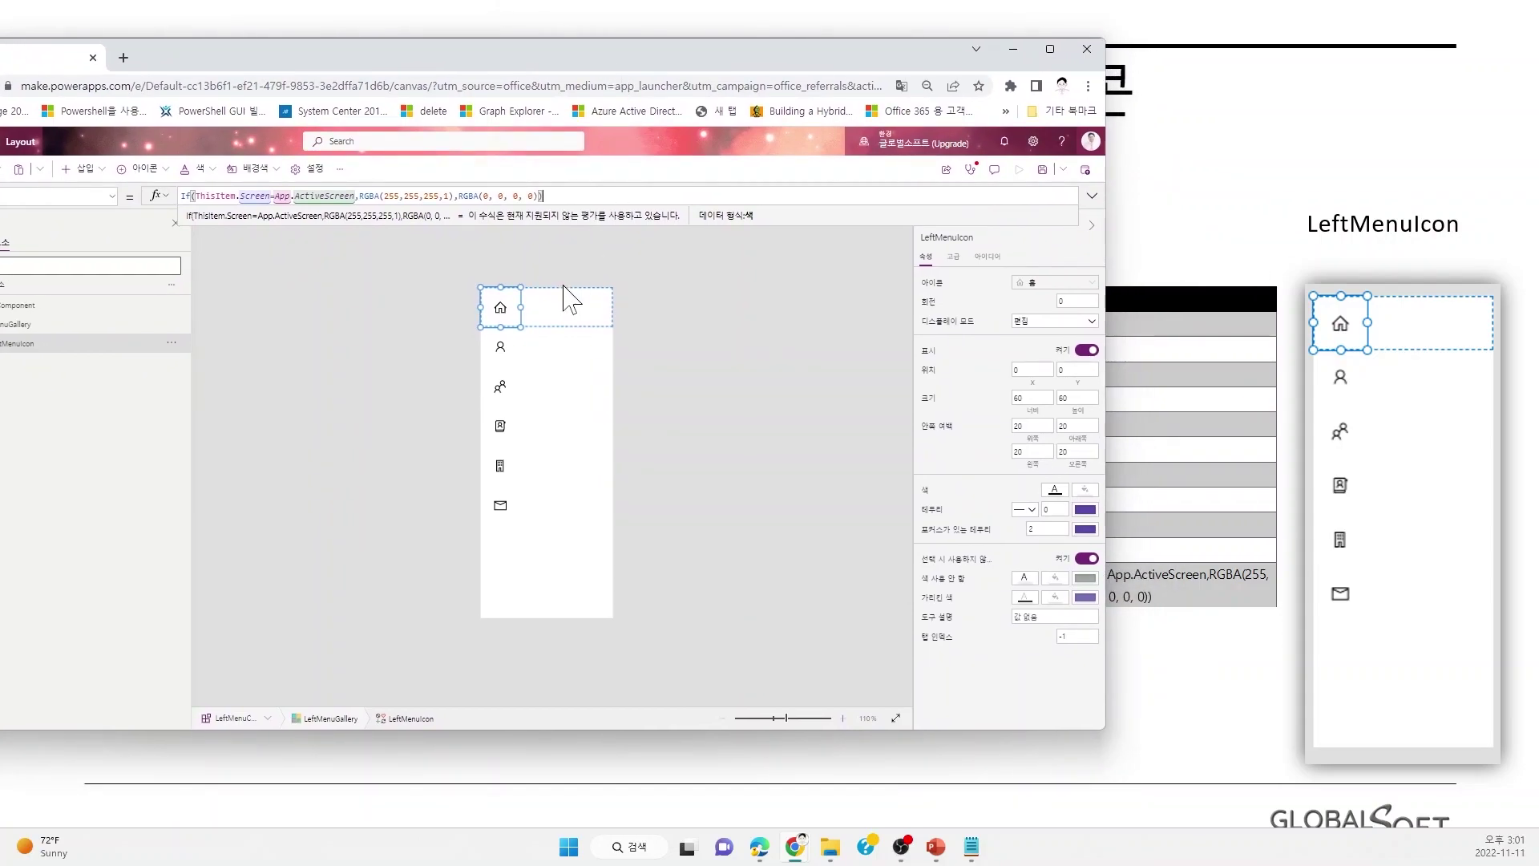
click(572, 306)
drag(546, 64, 700, 70)
click(241, 174)
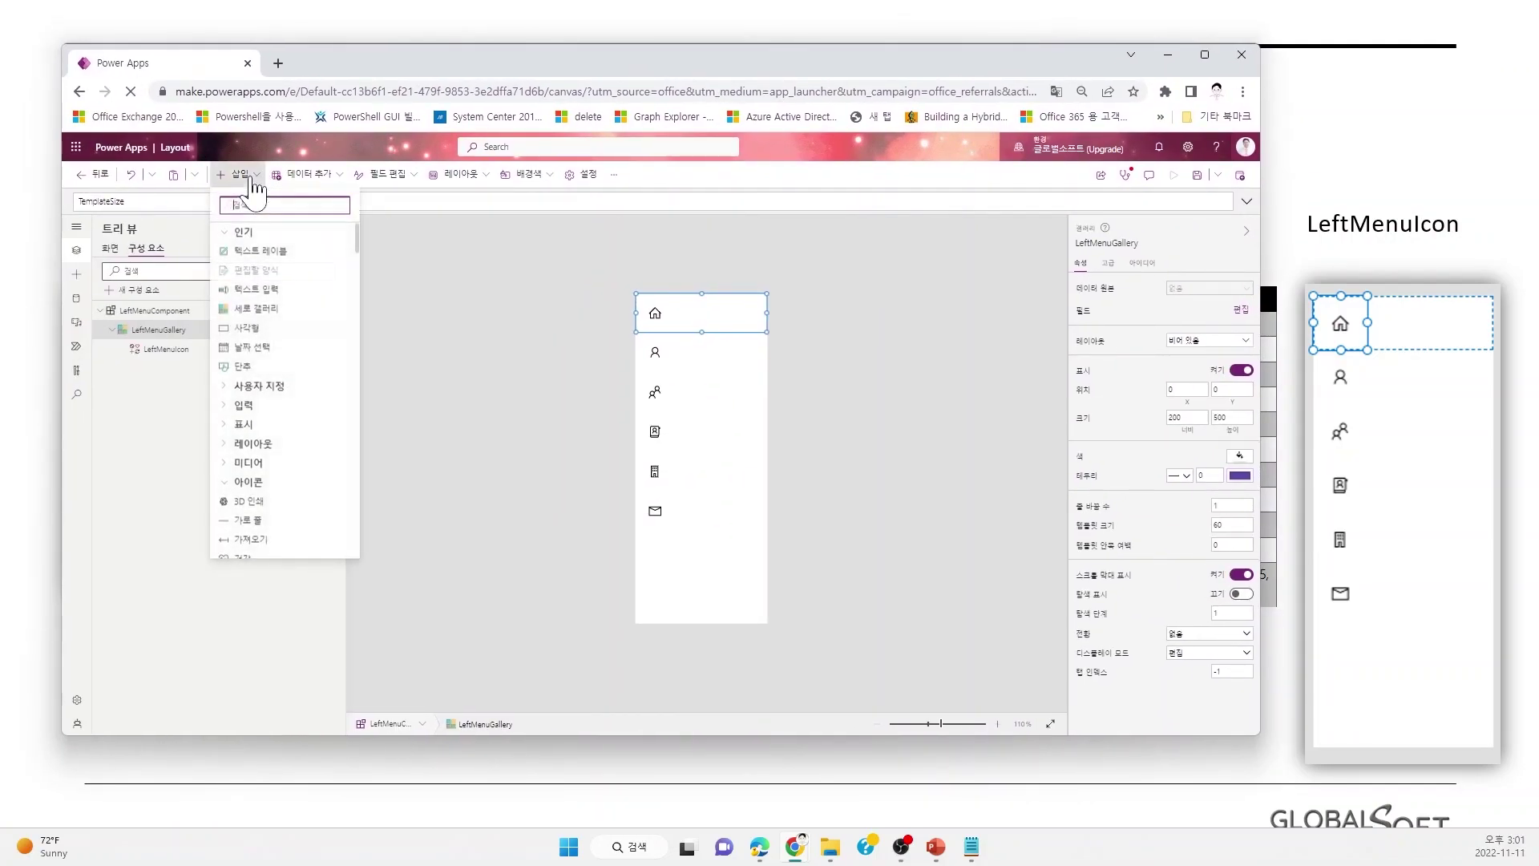
Switch to the PowerPoint slide show and advance to the slide on adding the LeftMenuLabel text label.
click(1483, 133)
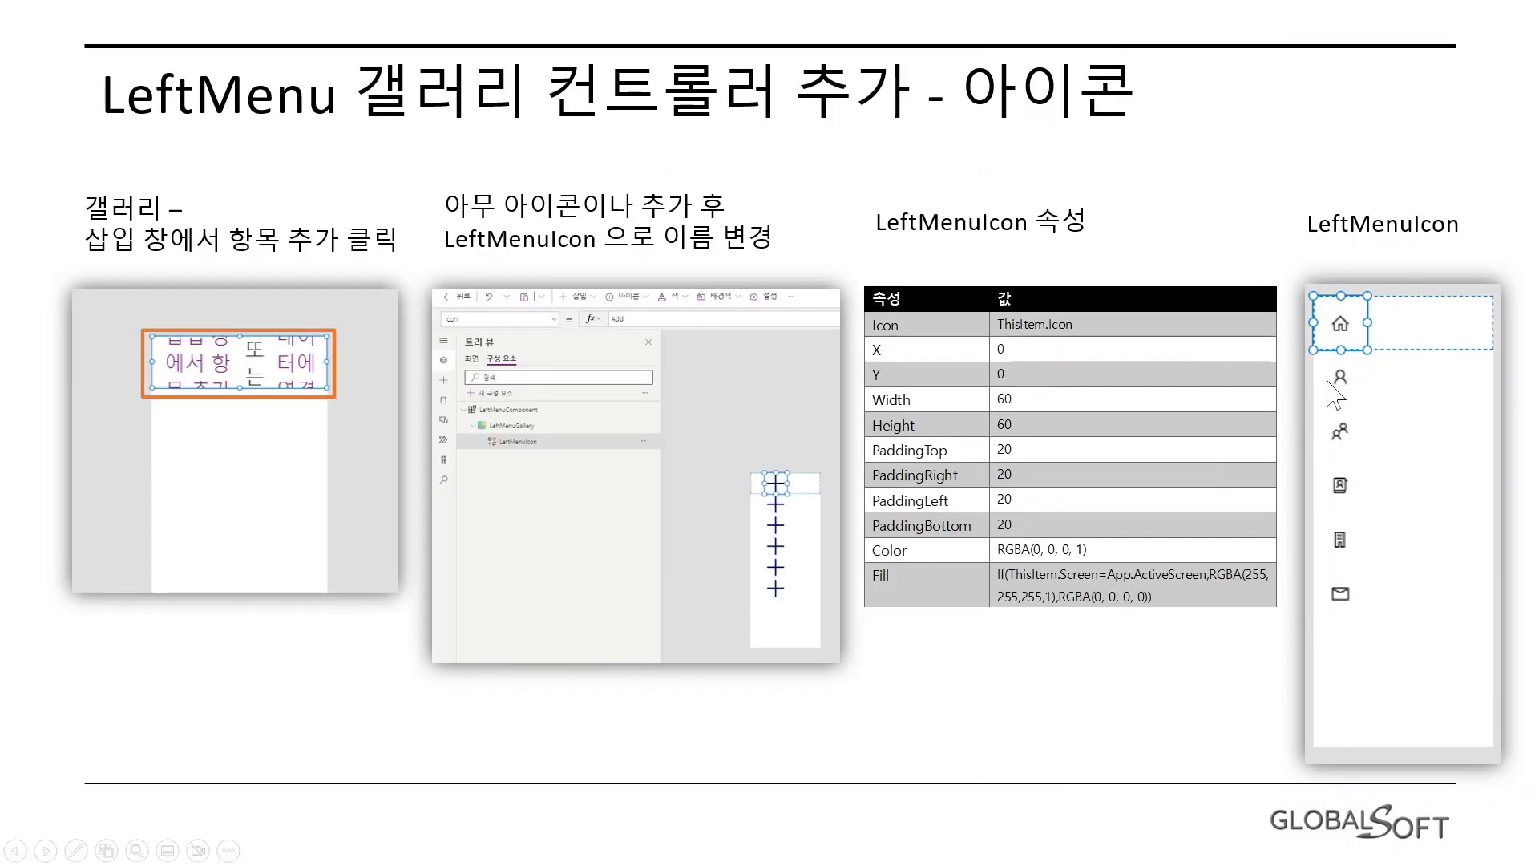
click(1201, 267)
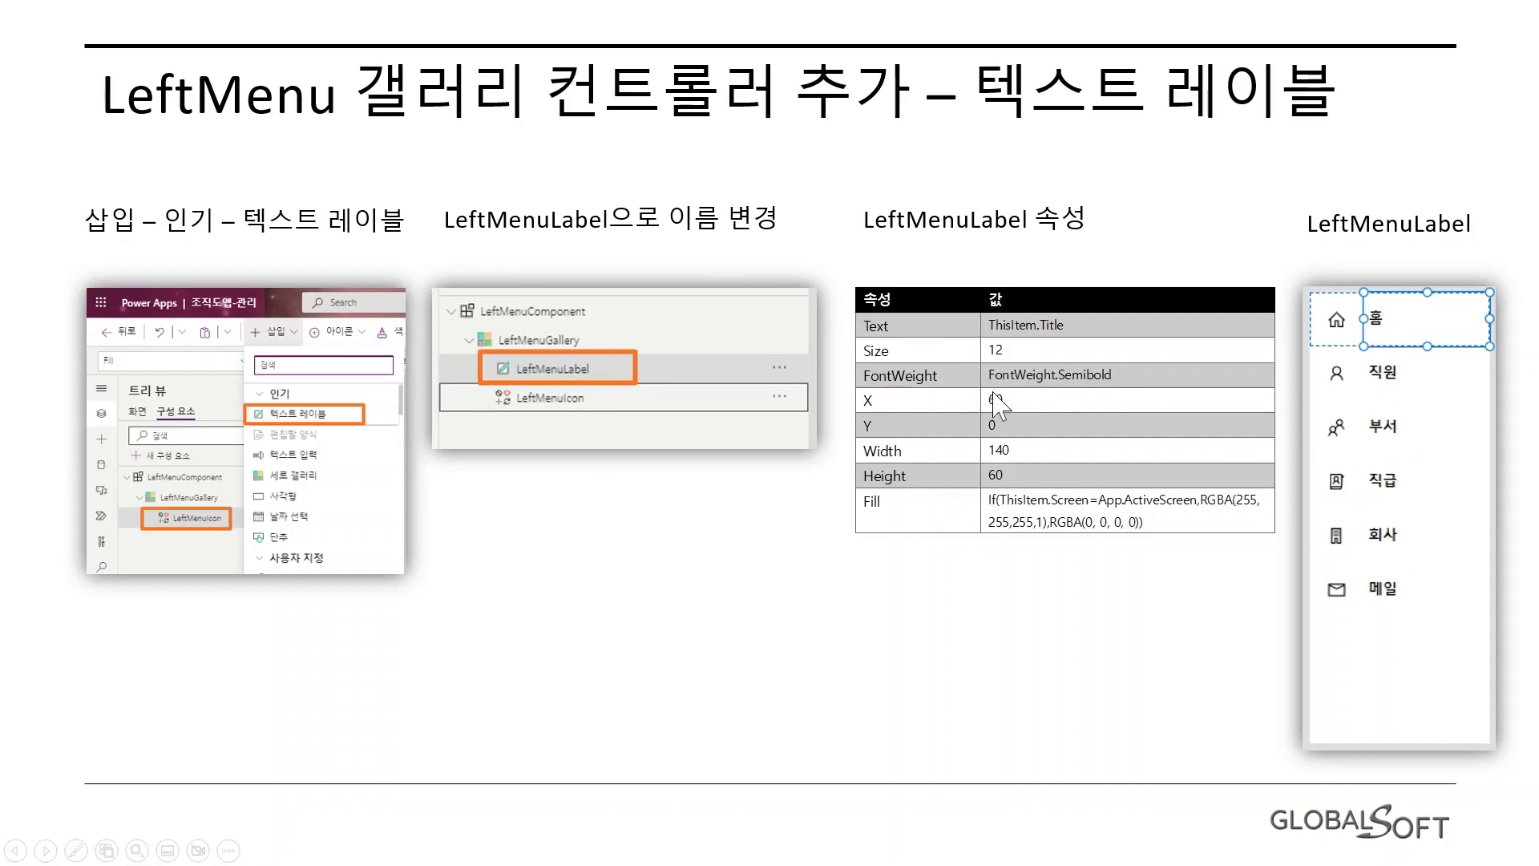
Switch to Power Apps, insert a text label into LeftMenuGallery and set its Text formula to ThisItem.Title.
key(alt+Tab)
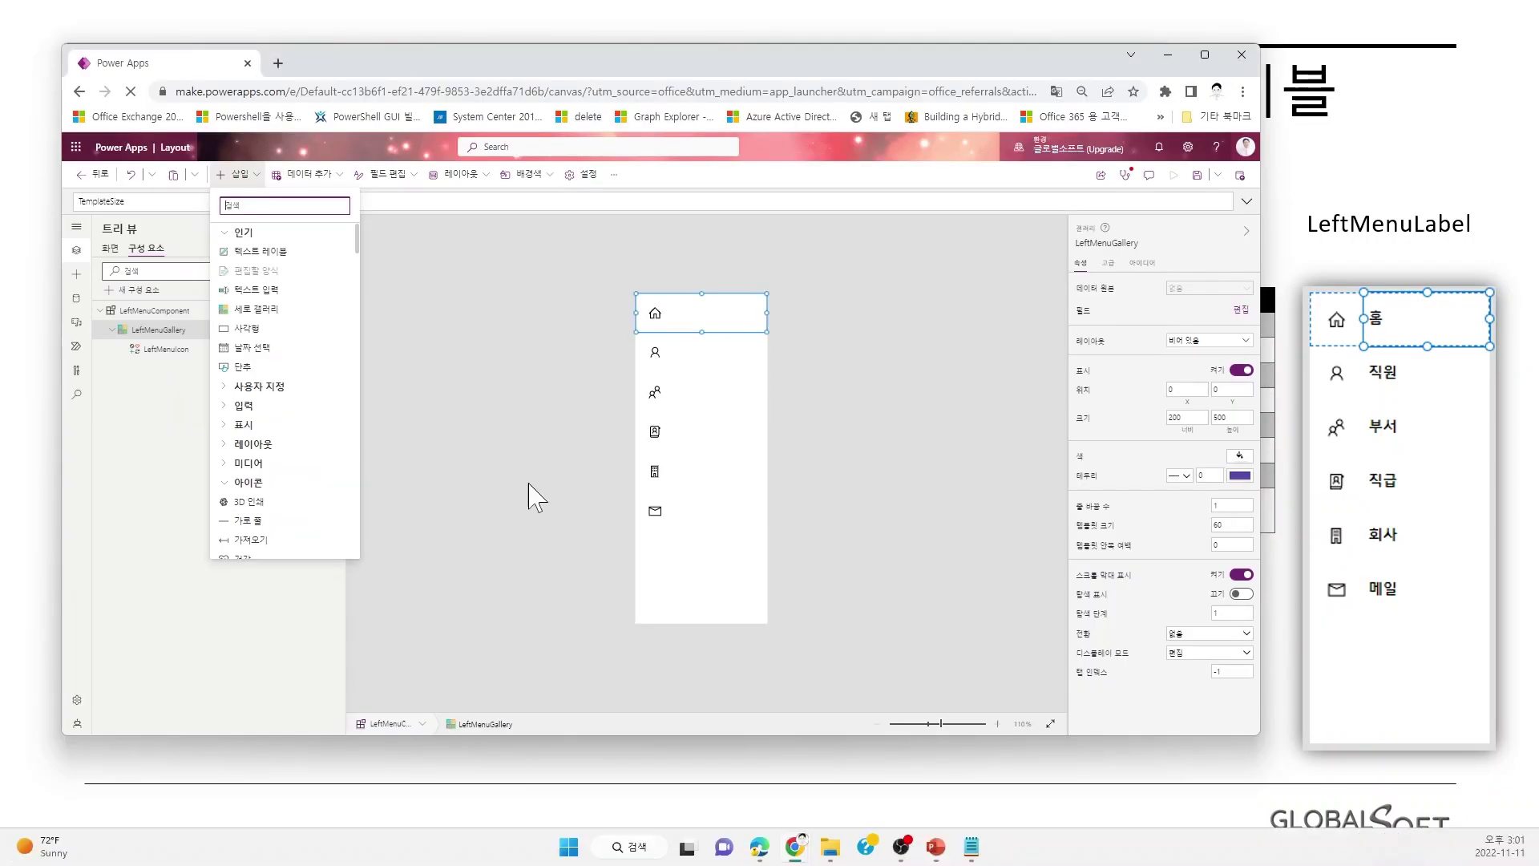
click(253, 268)
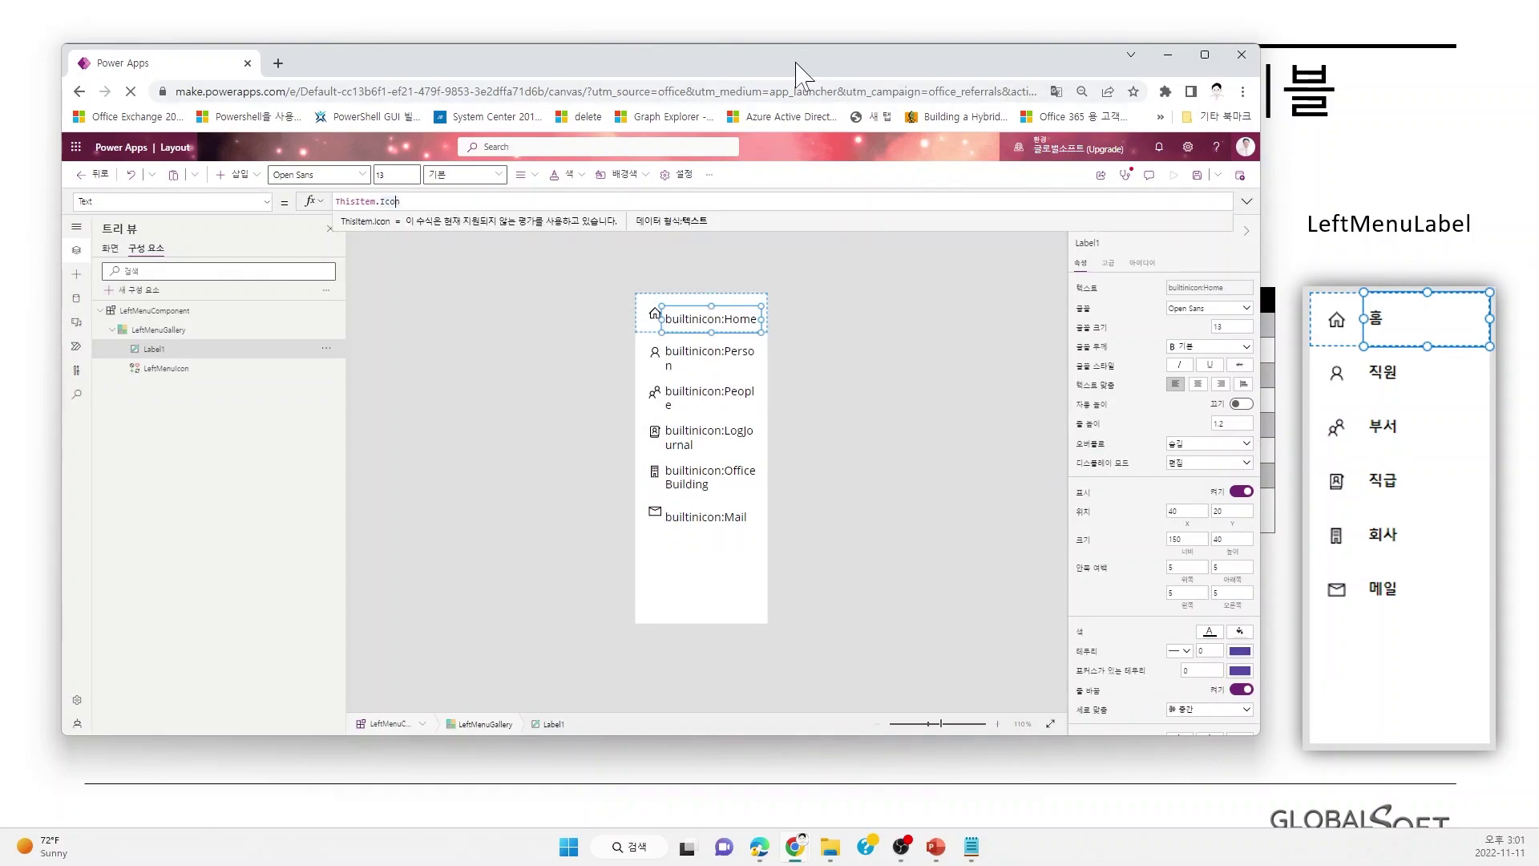
drag(704, 65, 657, 65)
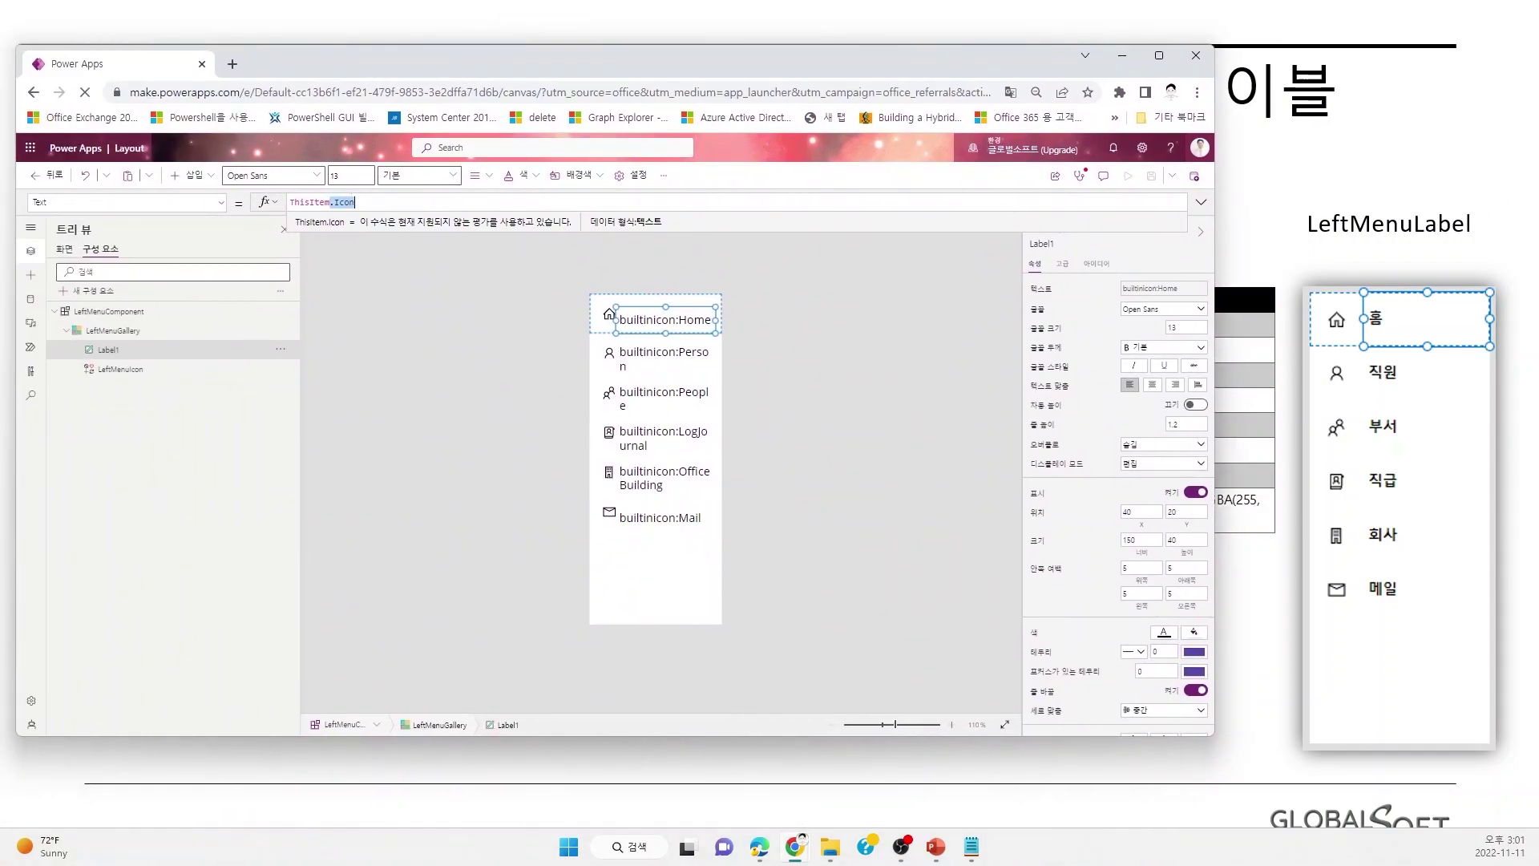
text(itle)
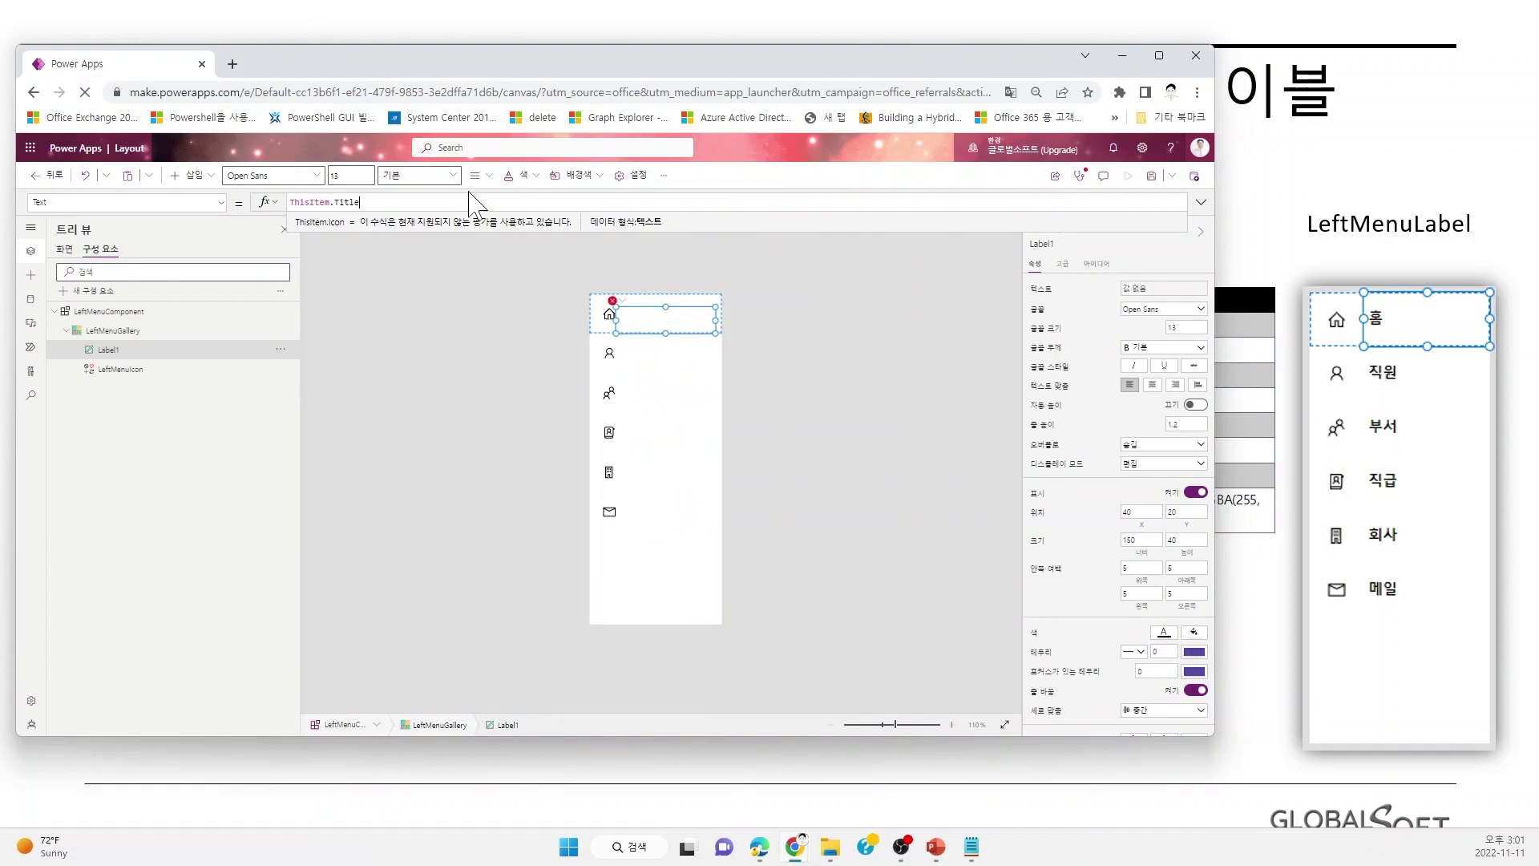
Rename the new text label as LeftMenuLabel and reselect it on the component canvas.
double_click(110, 350)
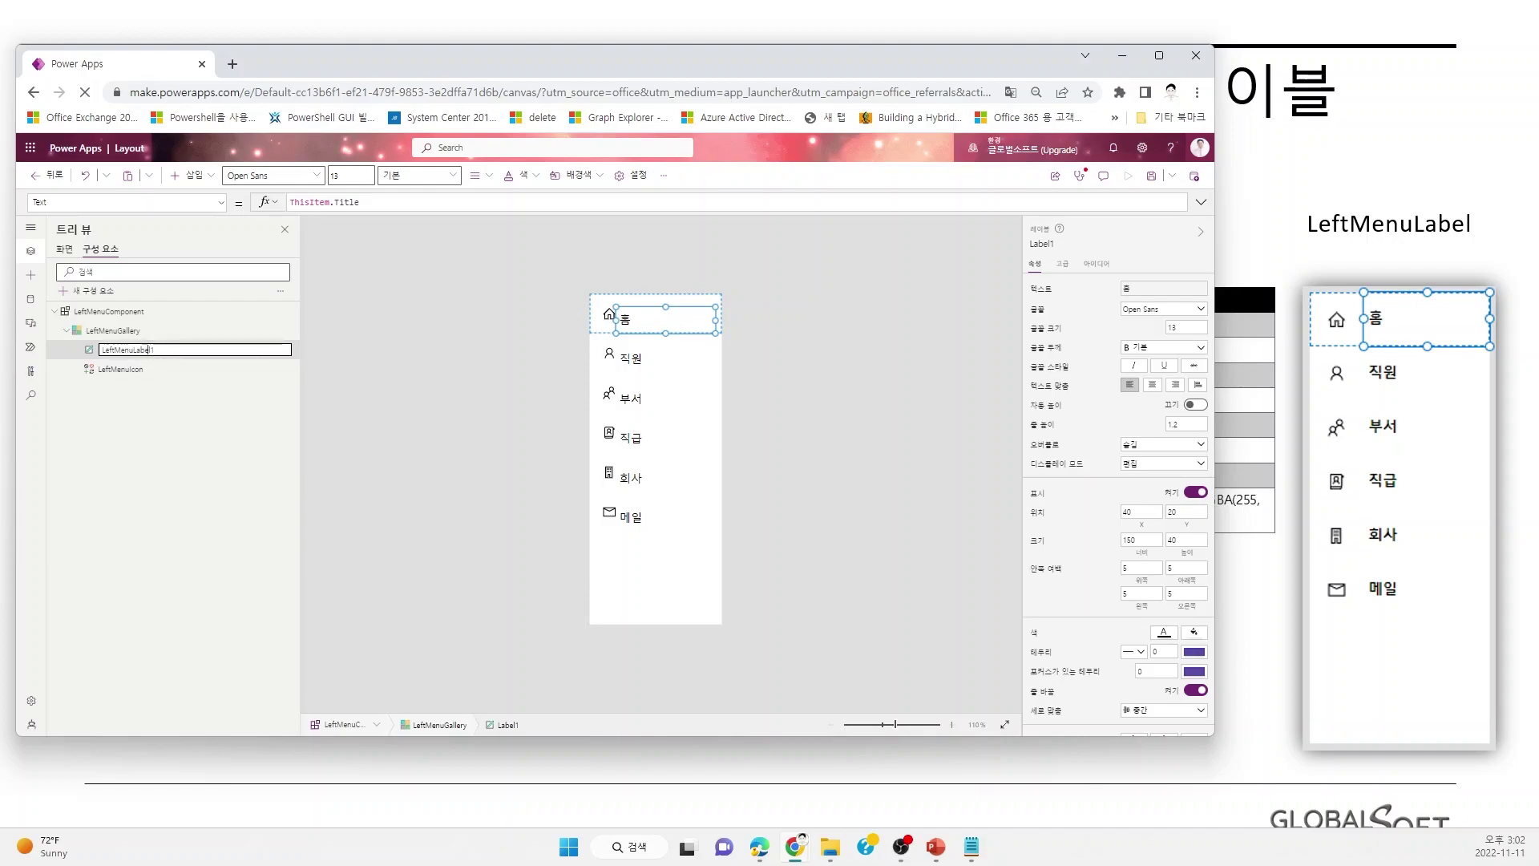
text(LeftMenuLabel)
click(738, 388)
click(652, 321)
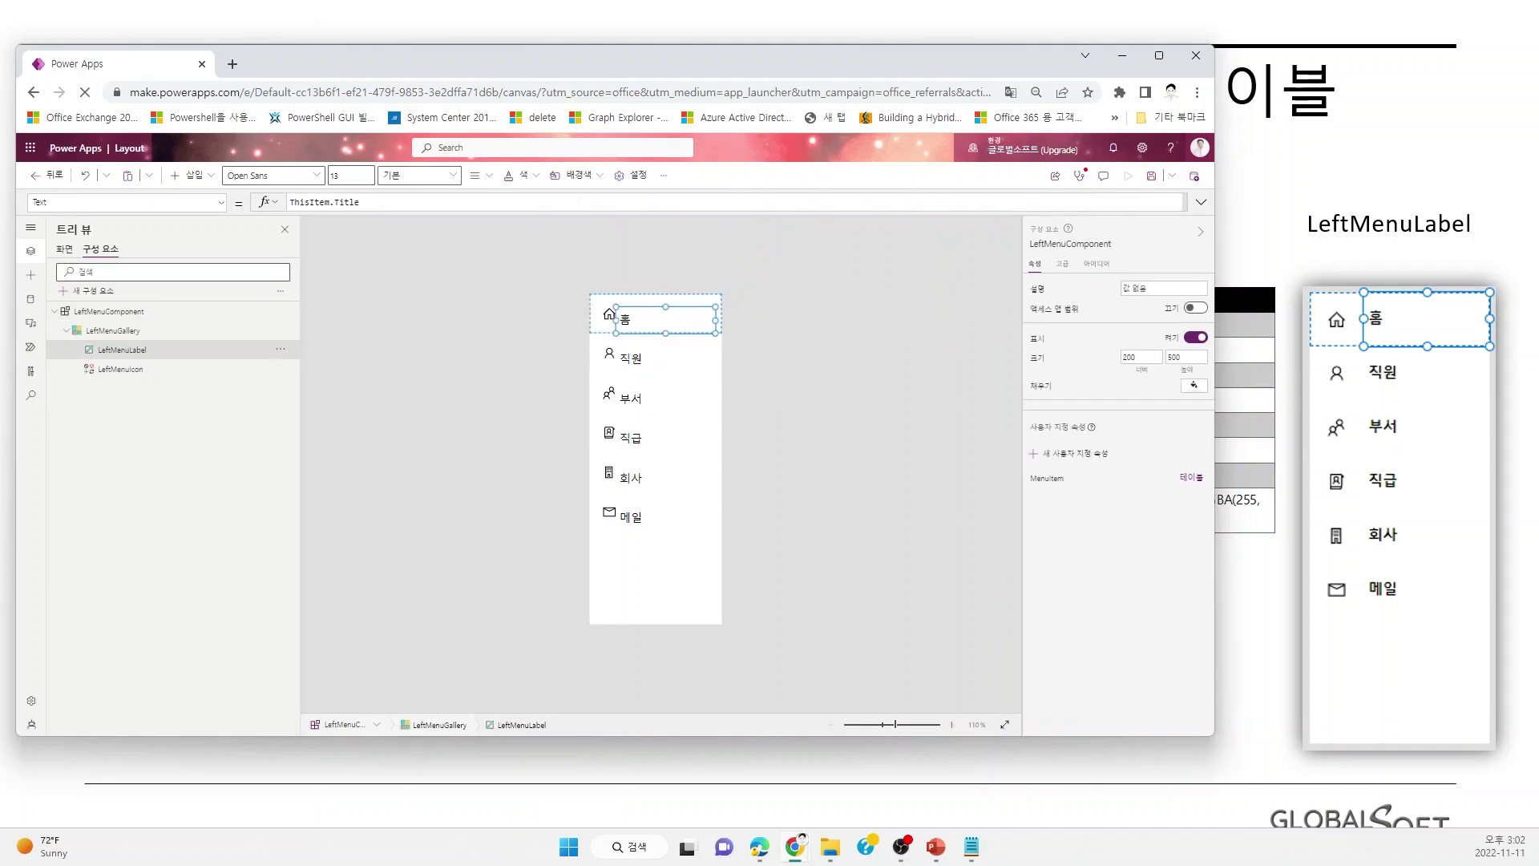
Set the font size of LeftMenuLabel to 12.
drag(705, 76, 365, 96)
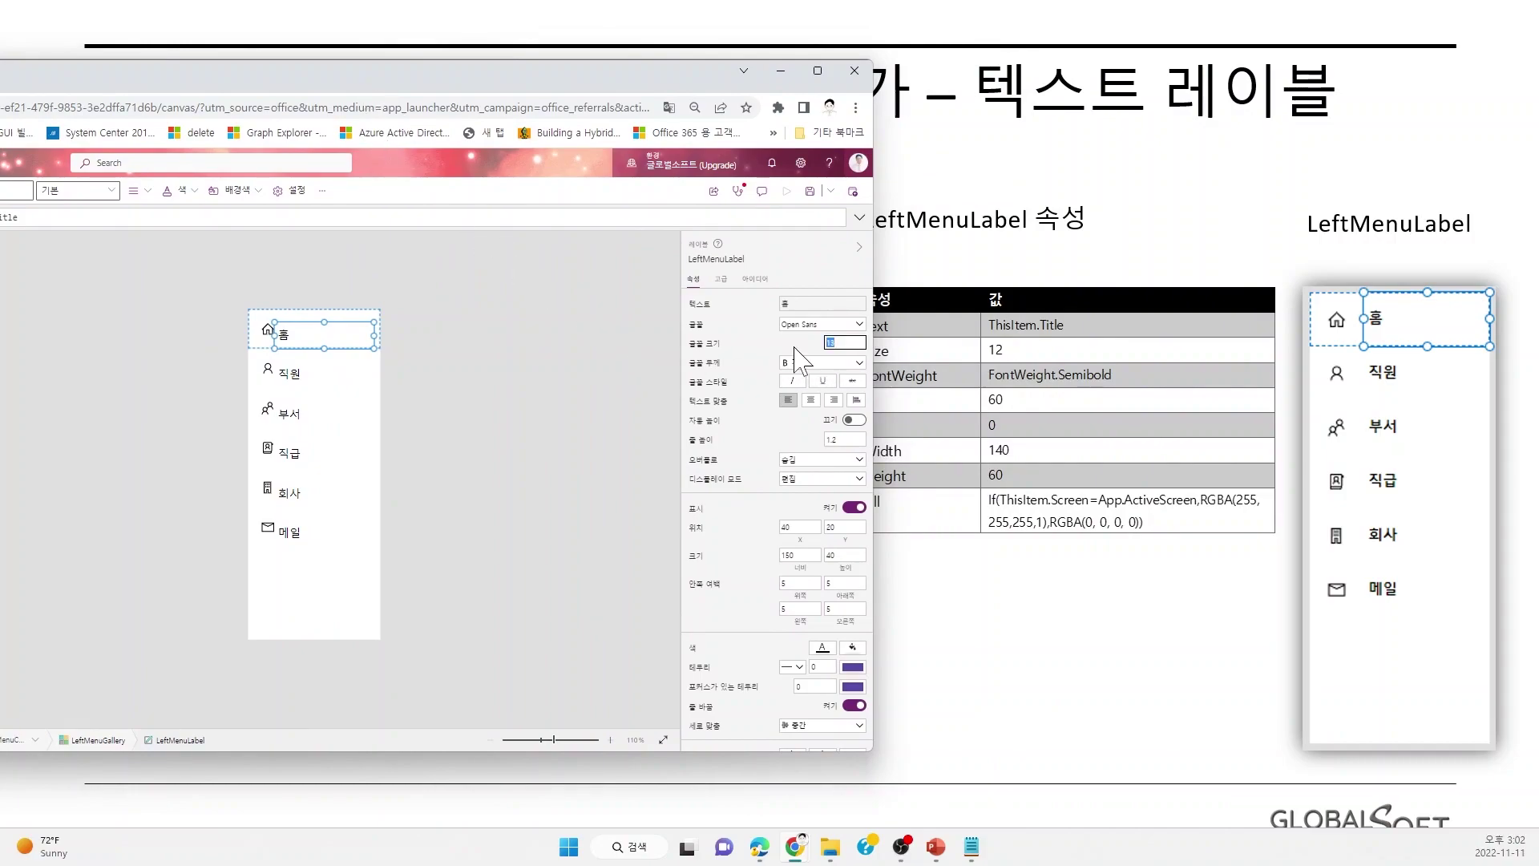
click(361, 508)
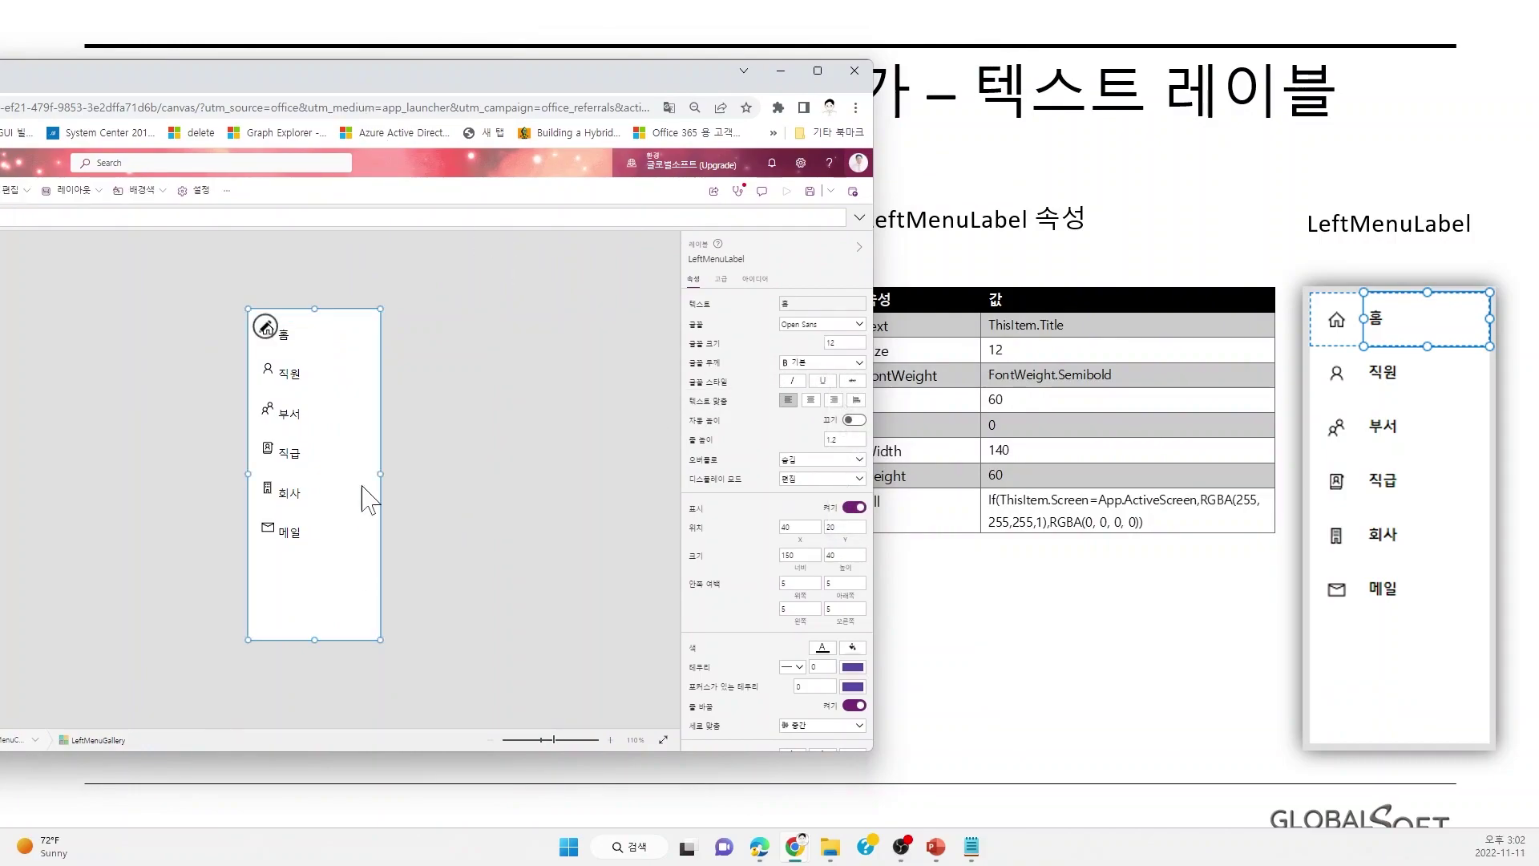
click(313, 333)
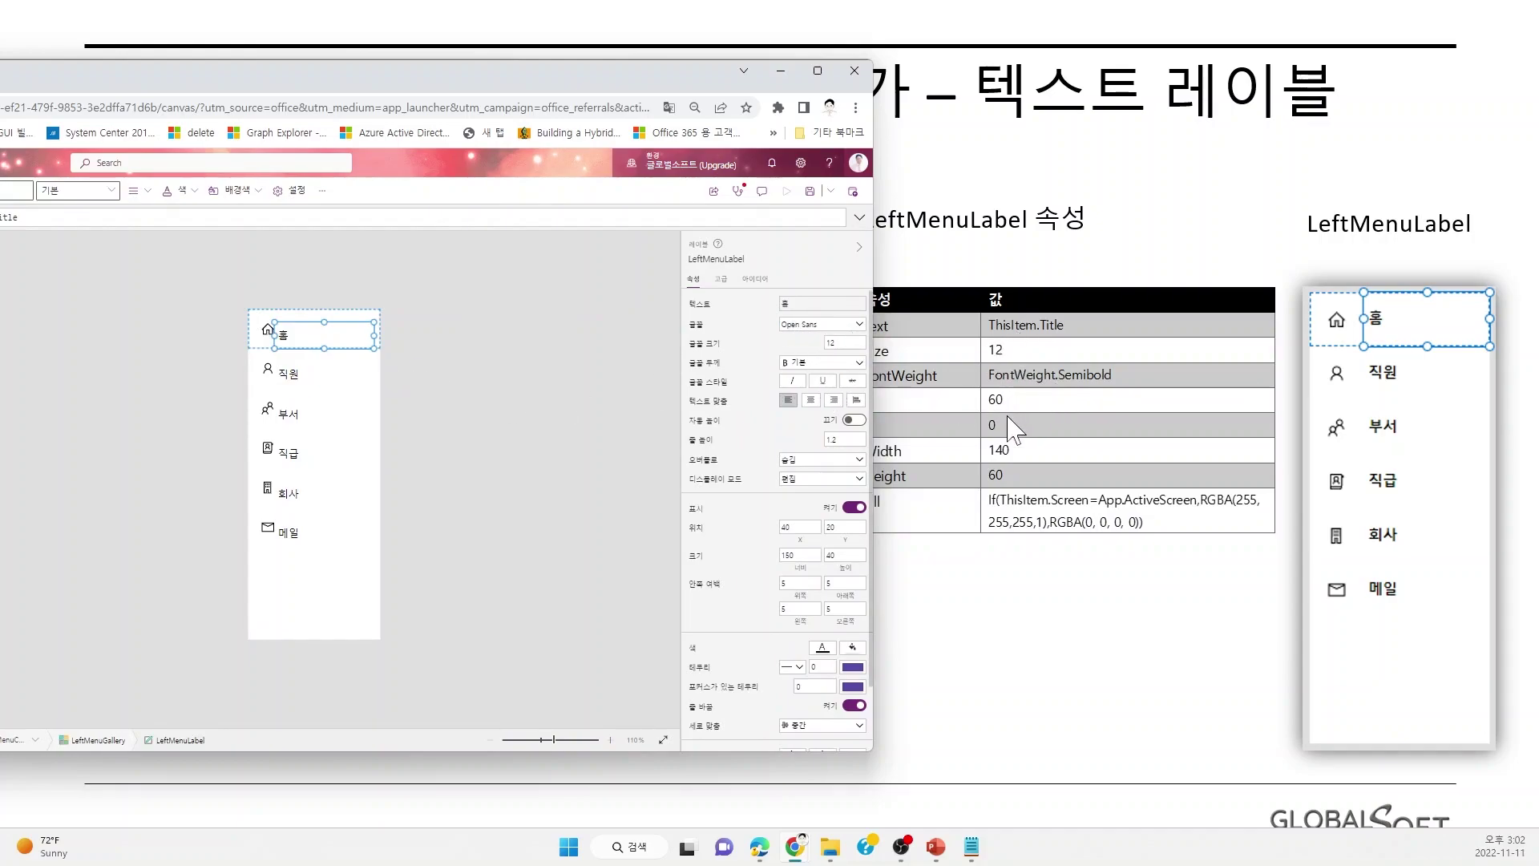
Set the position of LeftMenuLabel to X 60 and Y 0, and its size to width 140 and height 60.
drag(654, 80, 590, 75)
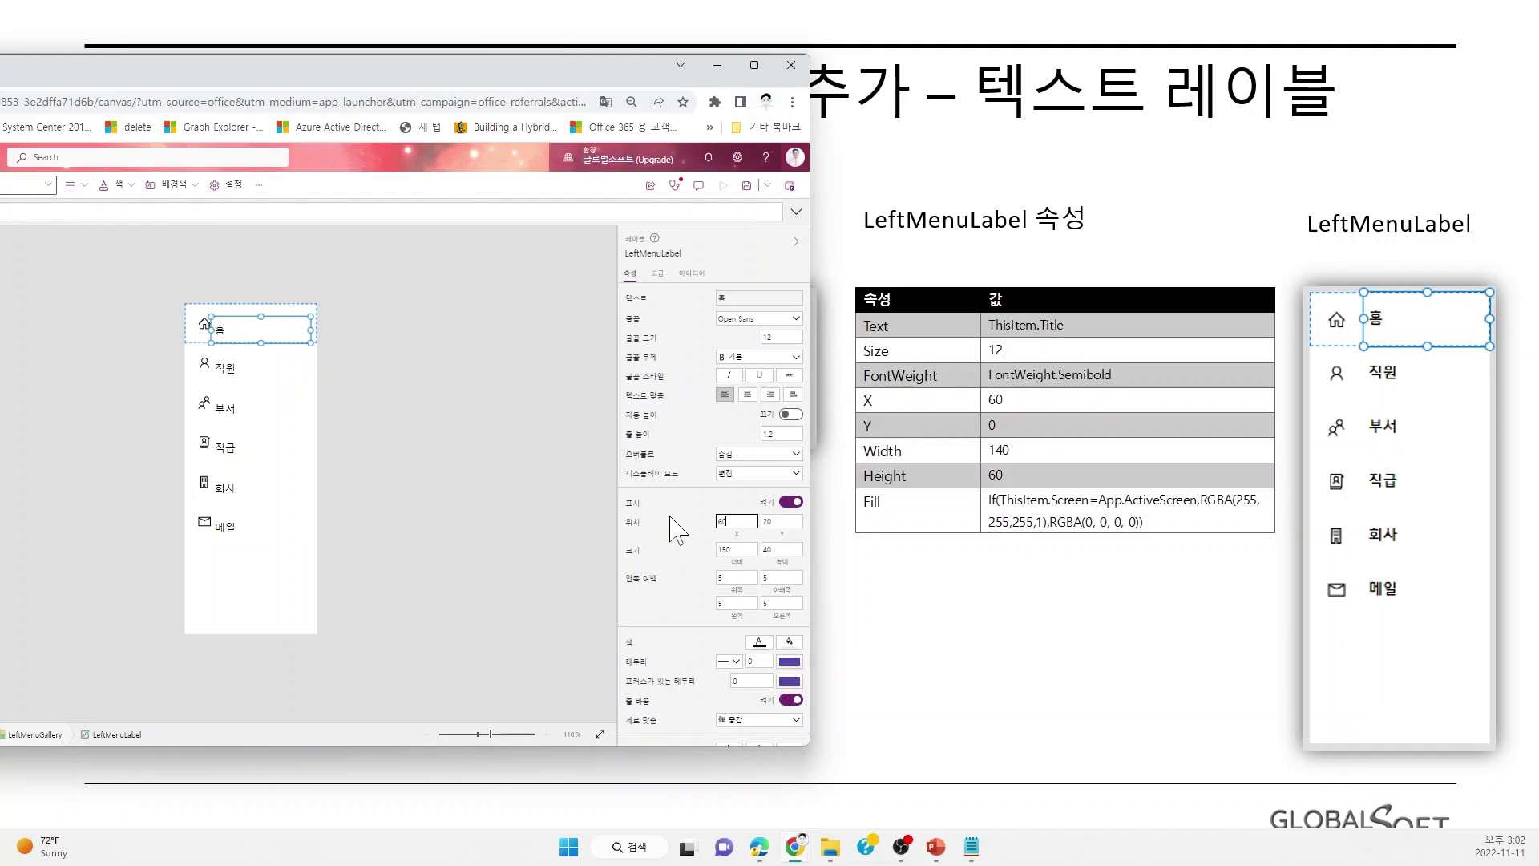
click(243, 352)
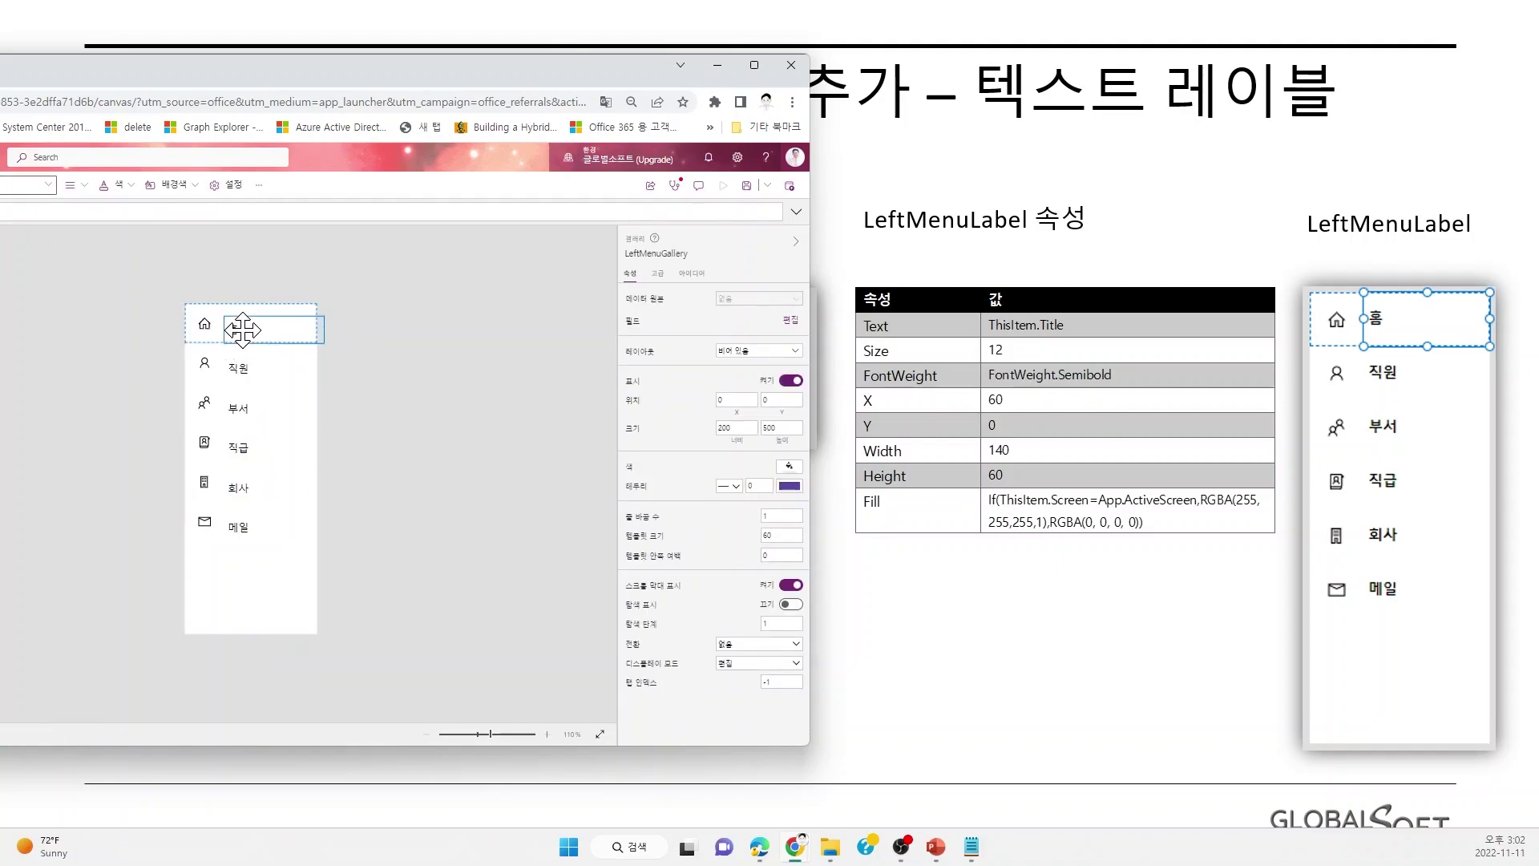
click(242, 330)
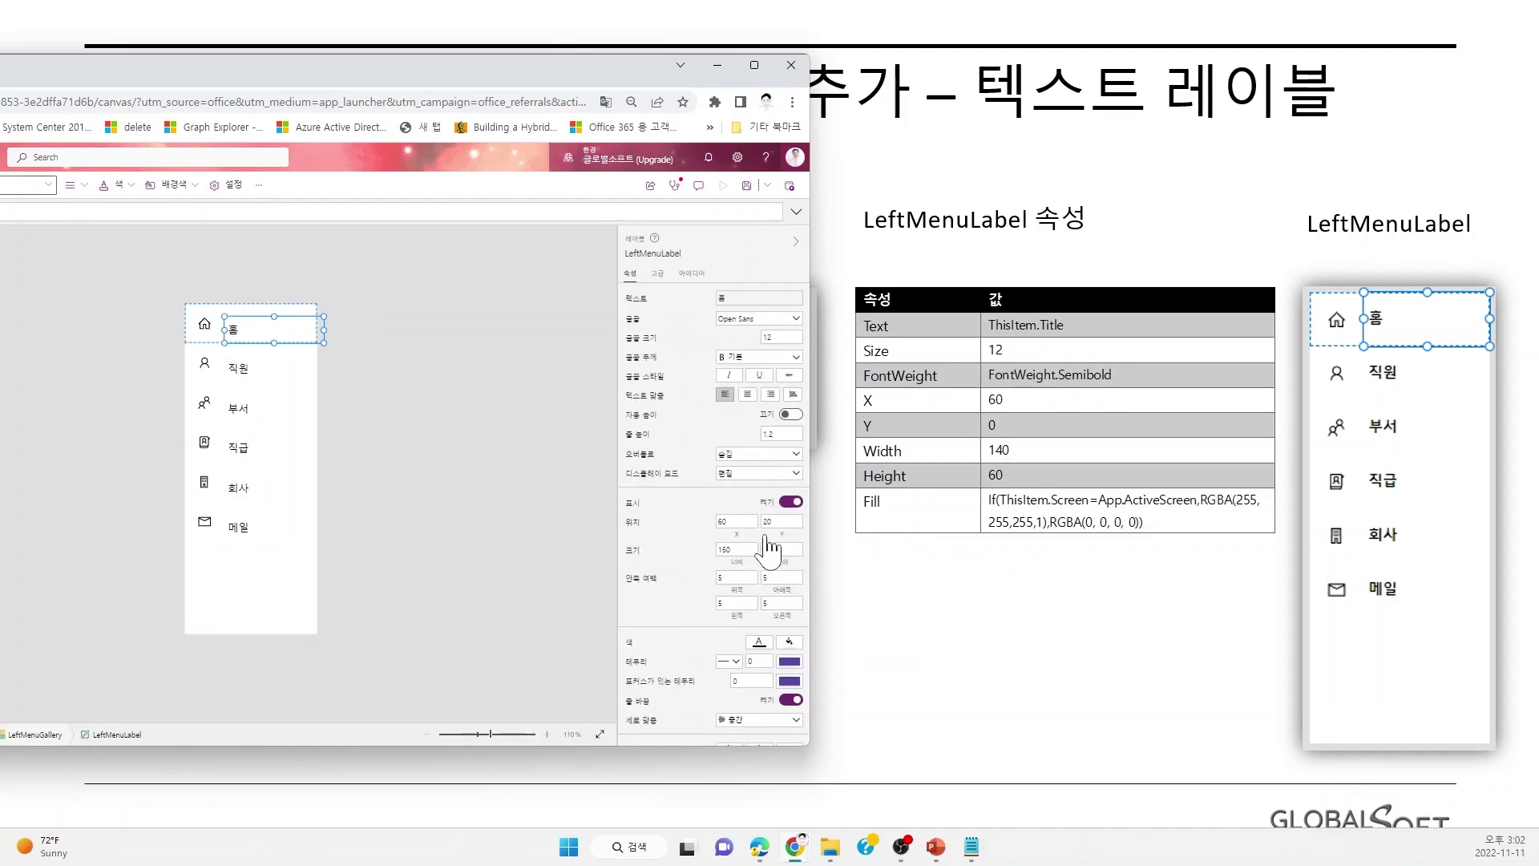
click(737, 549)
text(1)
click(305, 443)
click(267, 335)
text(0)
click(782, 549)
text(60)
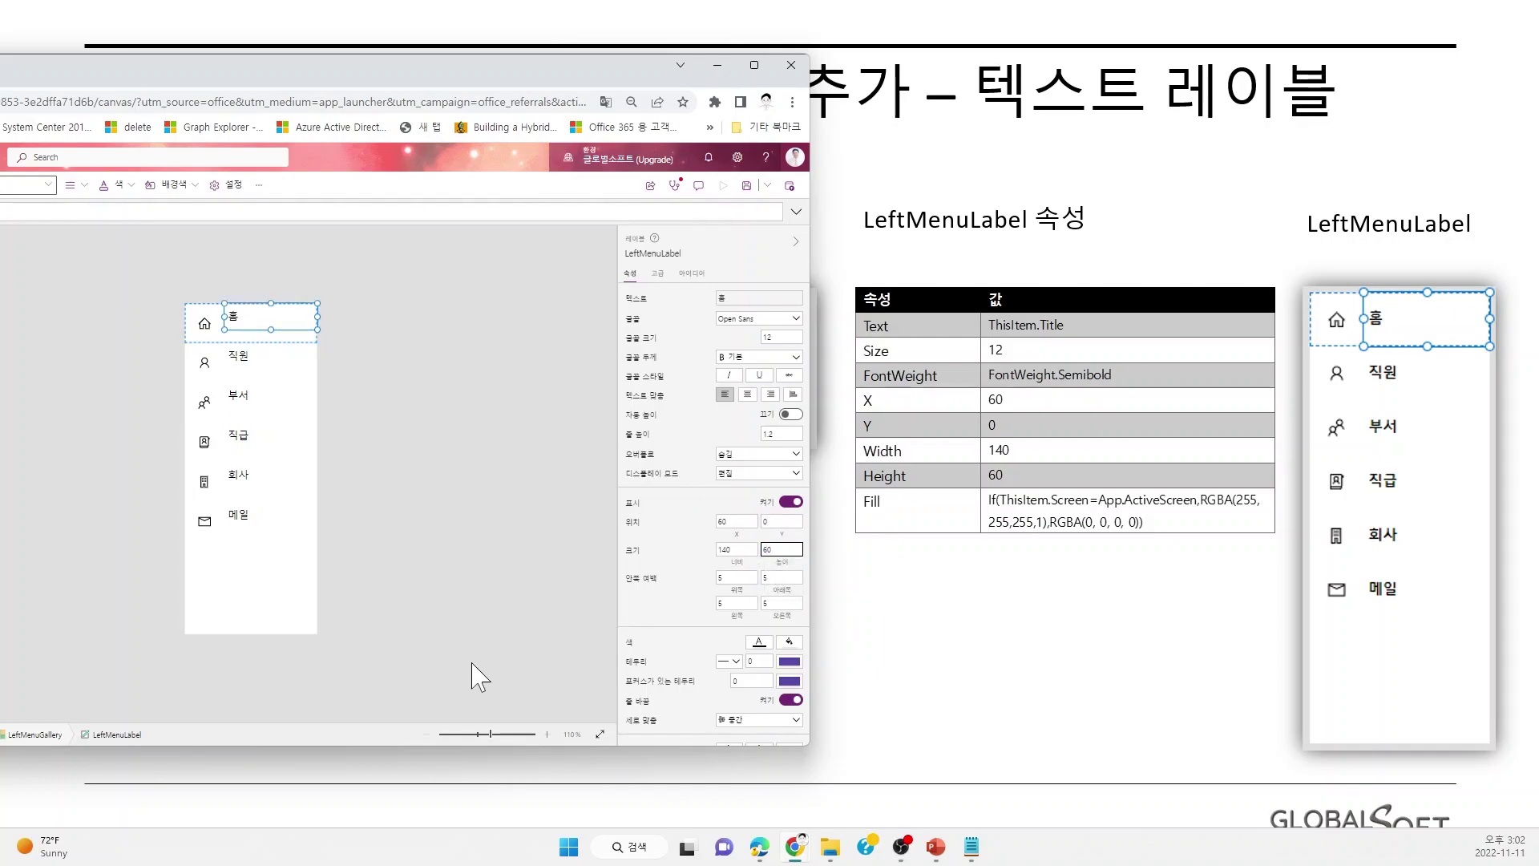
click(269, 569)
click(323, 340)
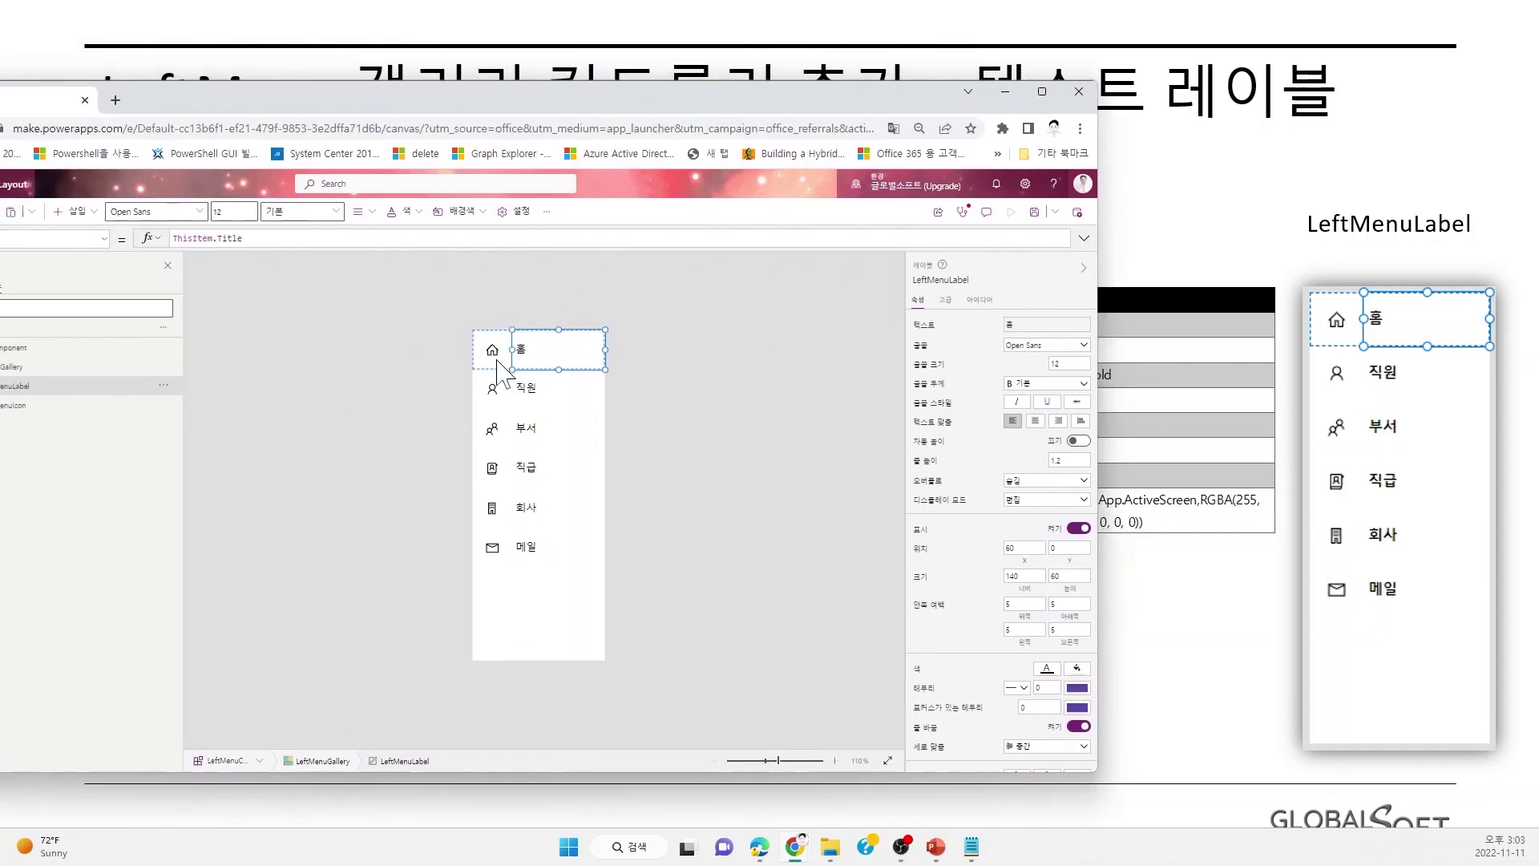
Set the Fill formula of LeftMenuLabel to If(ThisItem.Screen=App.ActiveScreen,RGBA(255,255,255,1),RGBA(0, 0, 0, 0)).
drag(535, 238, 128, 241)
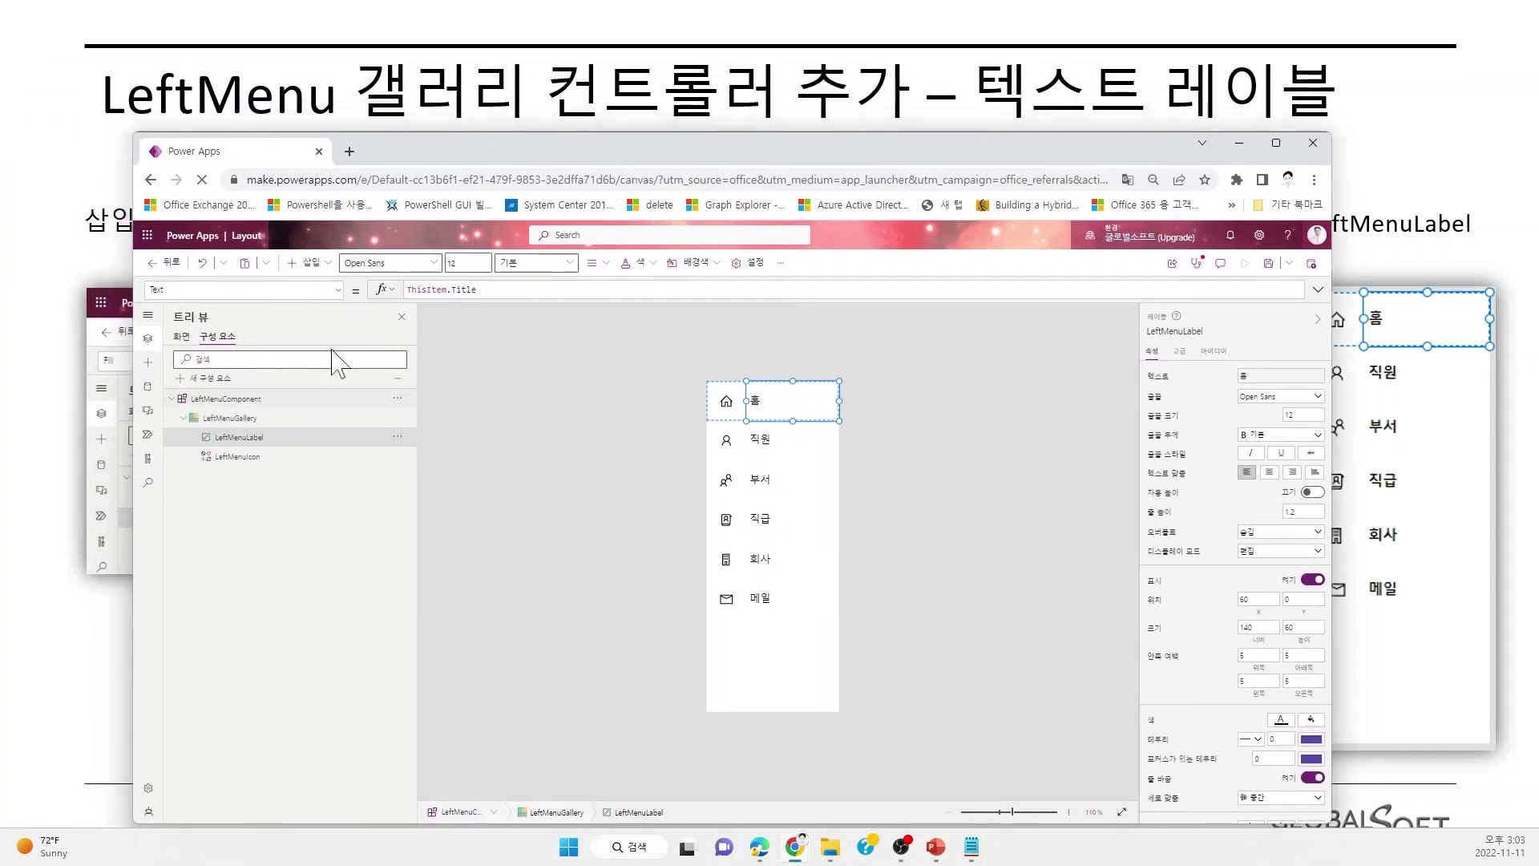
click(338, 289)
scroll(216, 425, down, 2)
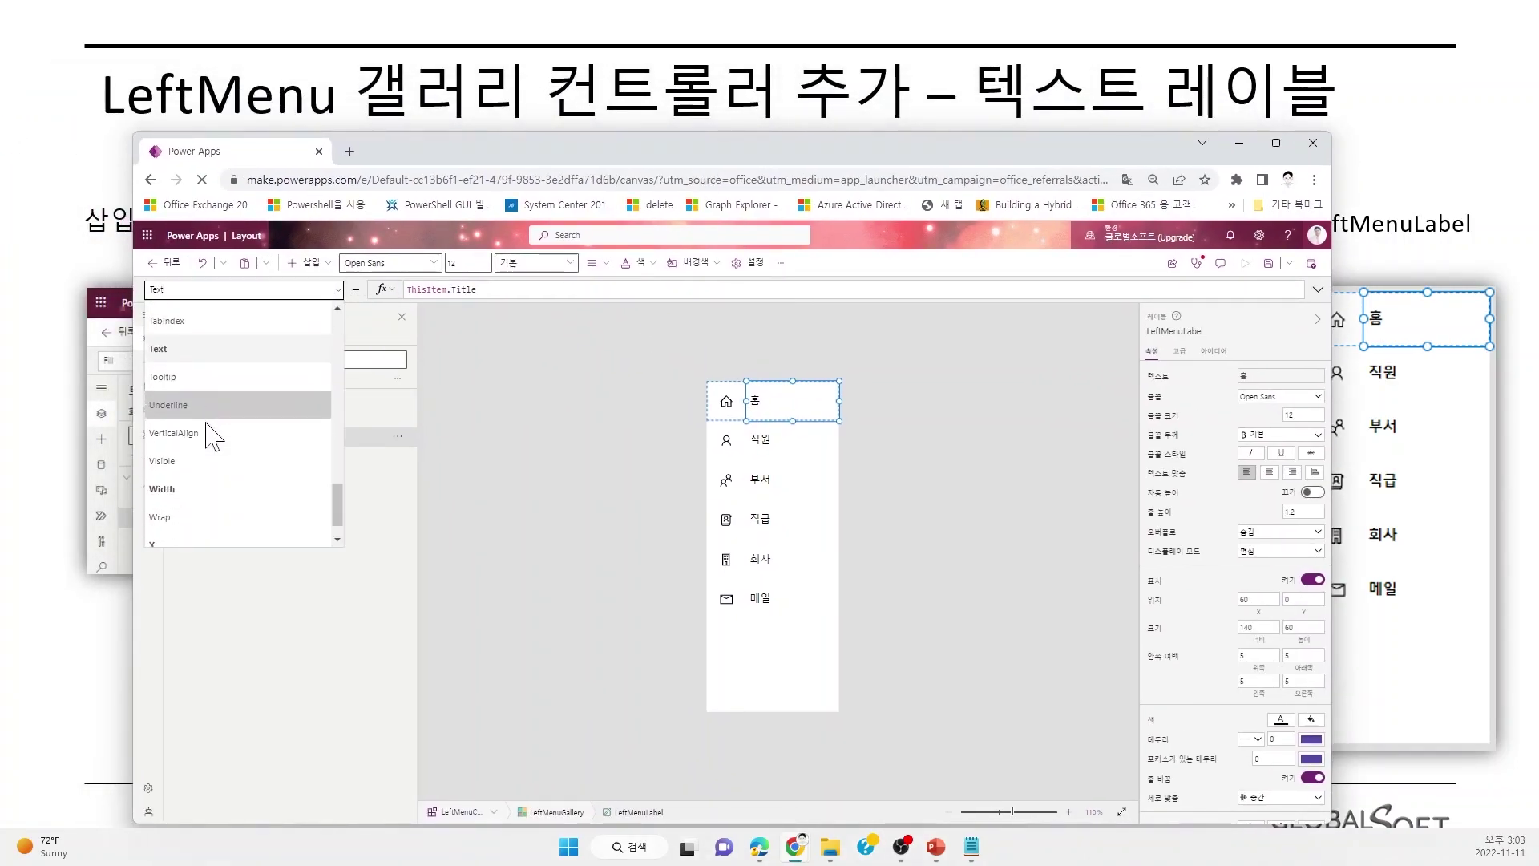
scroll(213, 435, up, 5)
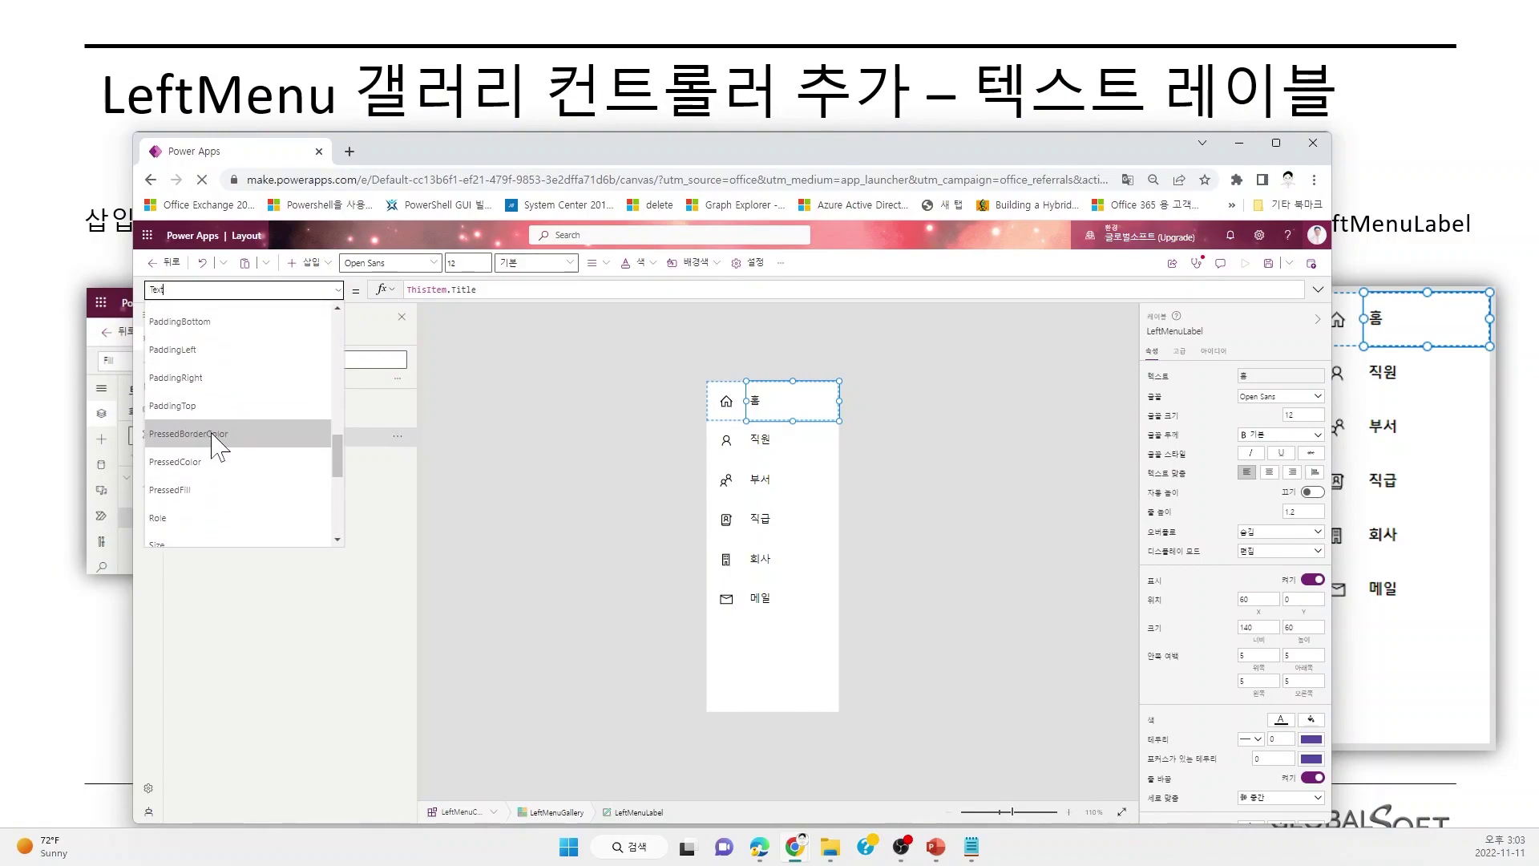
scroll(214, 429, up, 2)
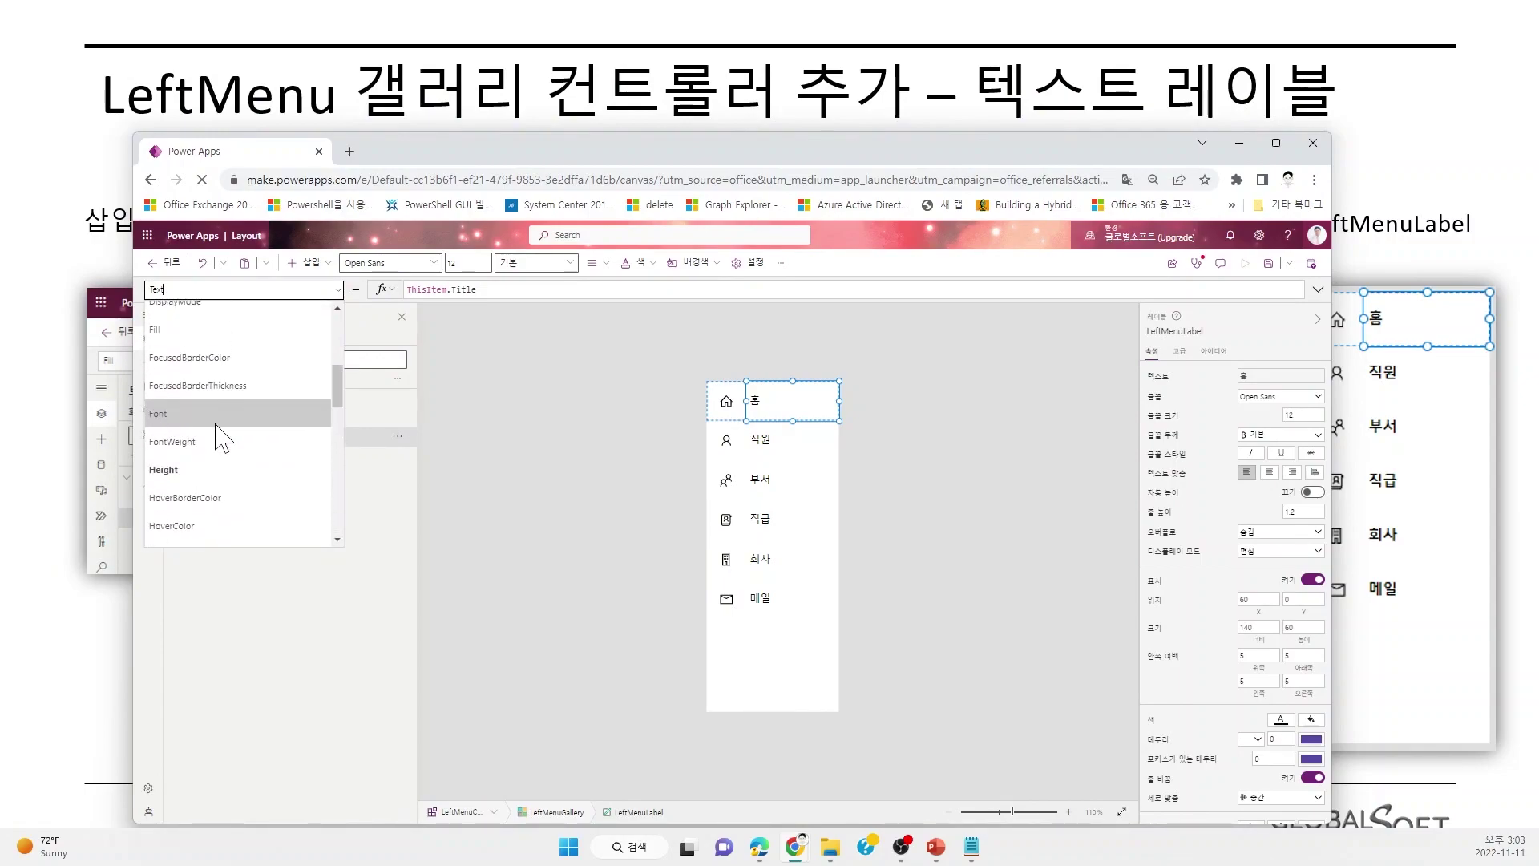
click(211, 343)
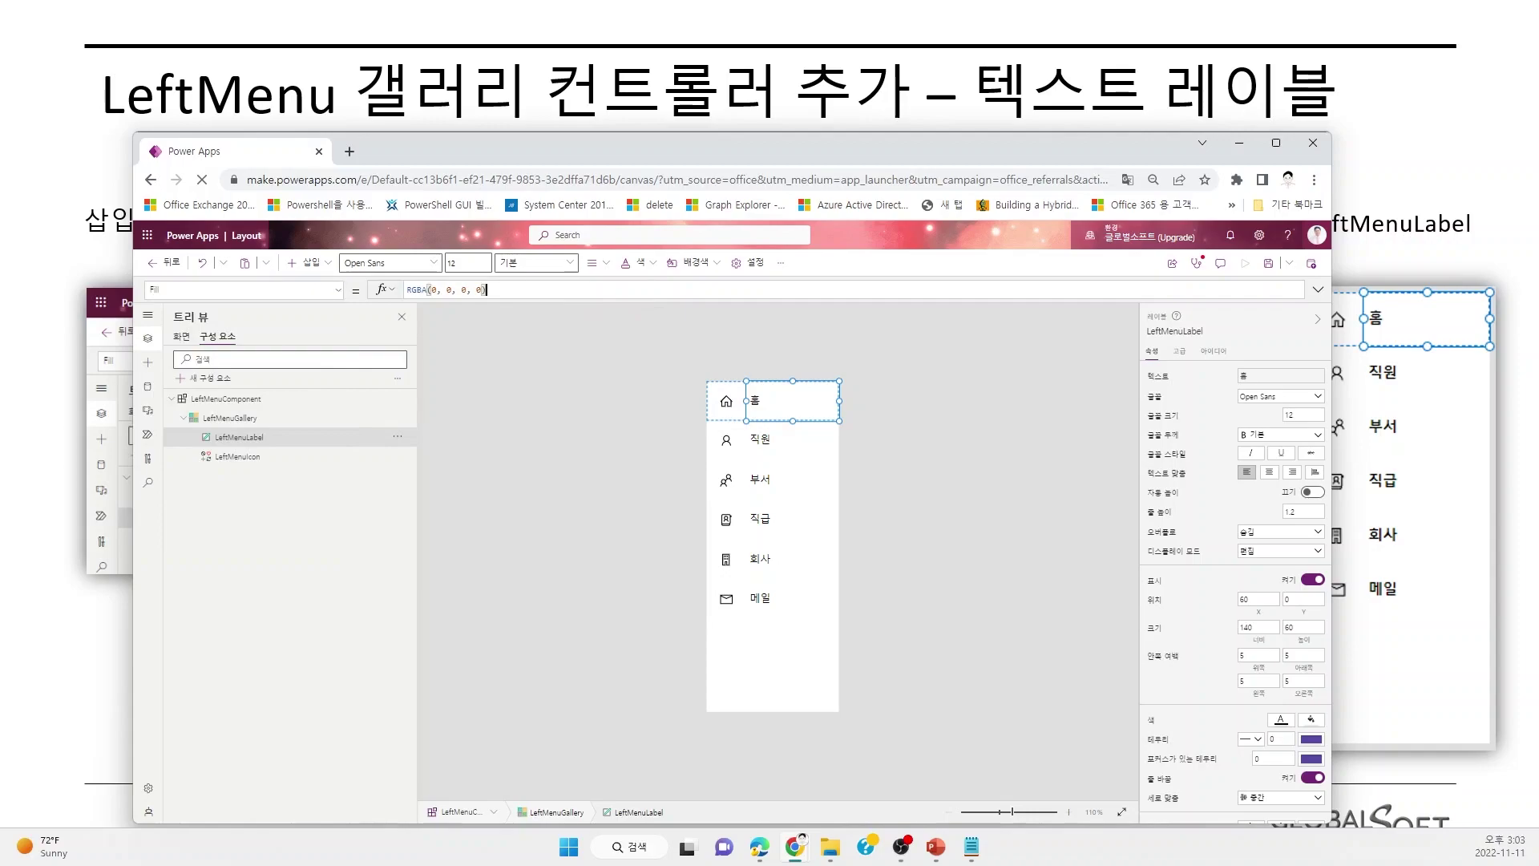
click(650, 481)
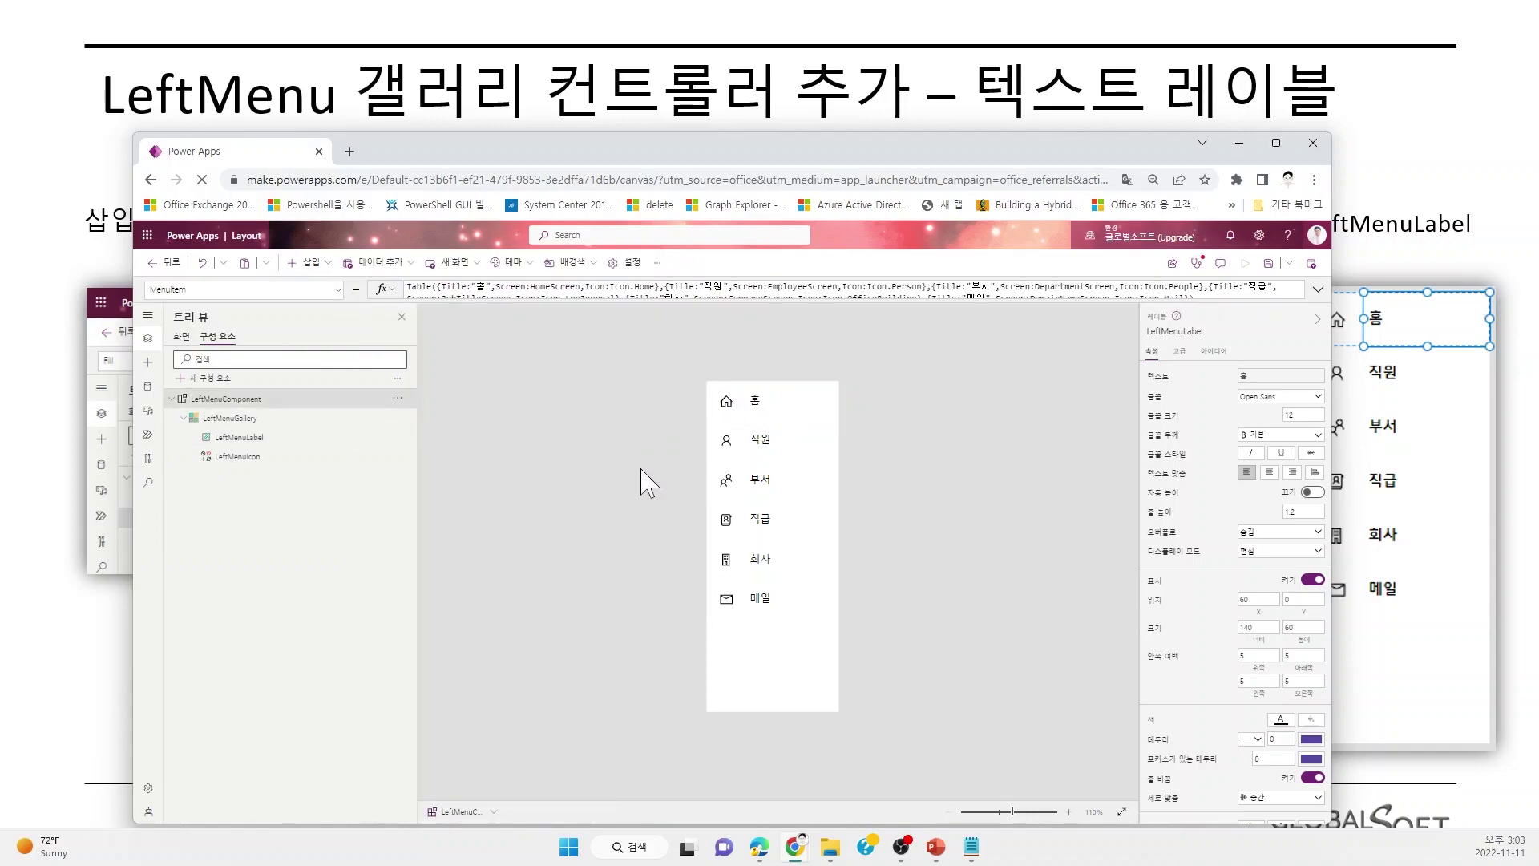
click(781, 401)
Check the text colour setting of LeftMenuLabel and select LeftMenuGallery.
drag(774, 138, 586, 43)
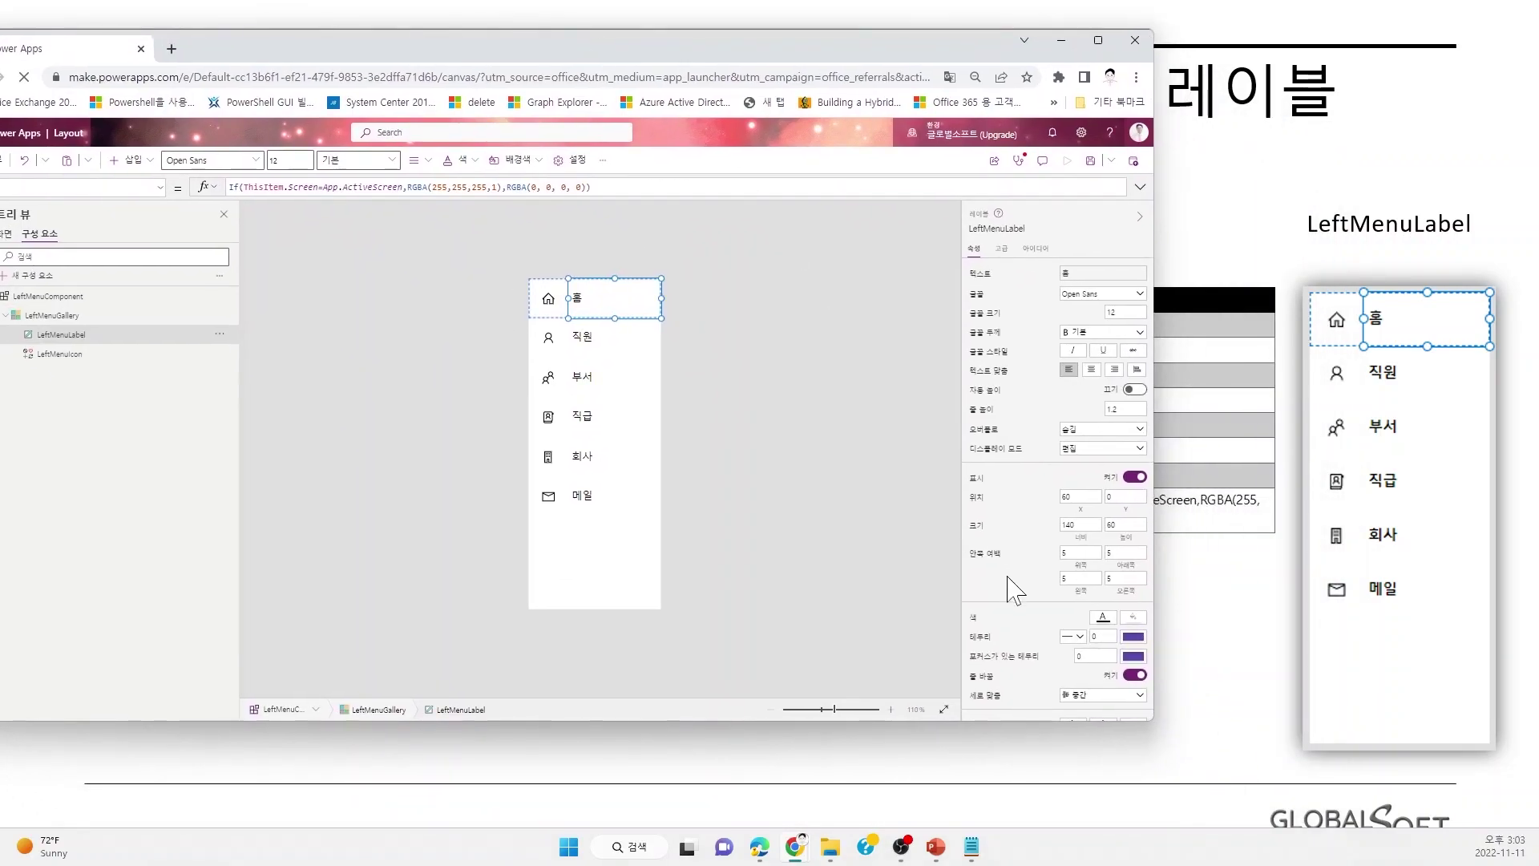
click(1103, 619)
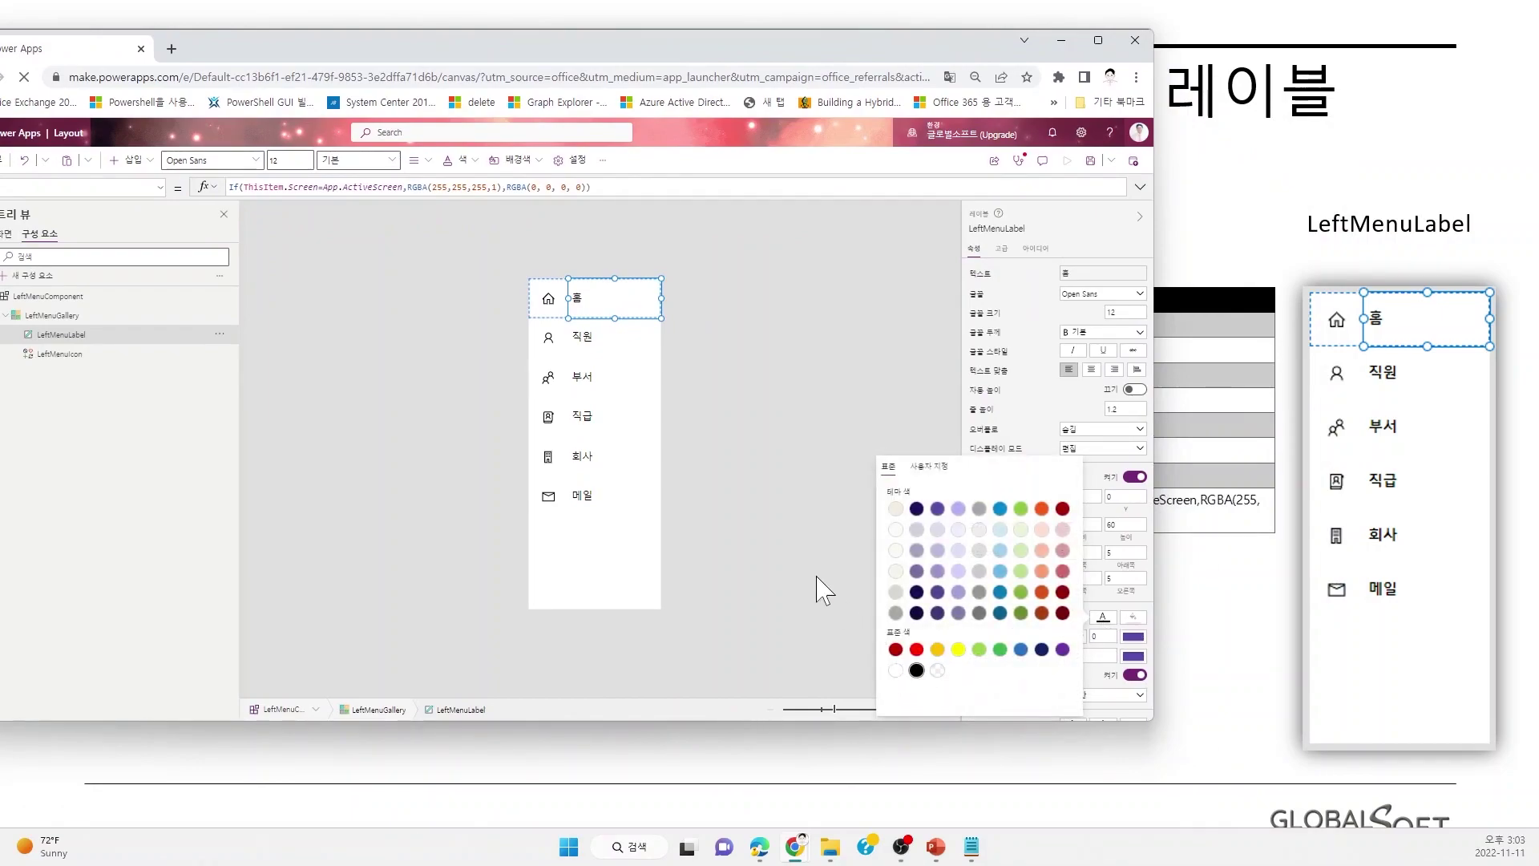
click(708, 505)
click(647, 567)
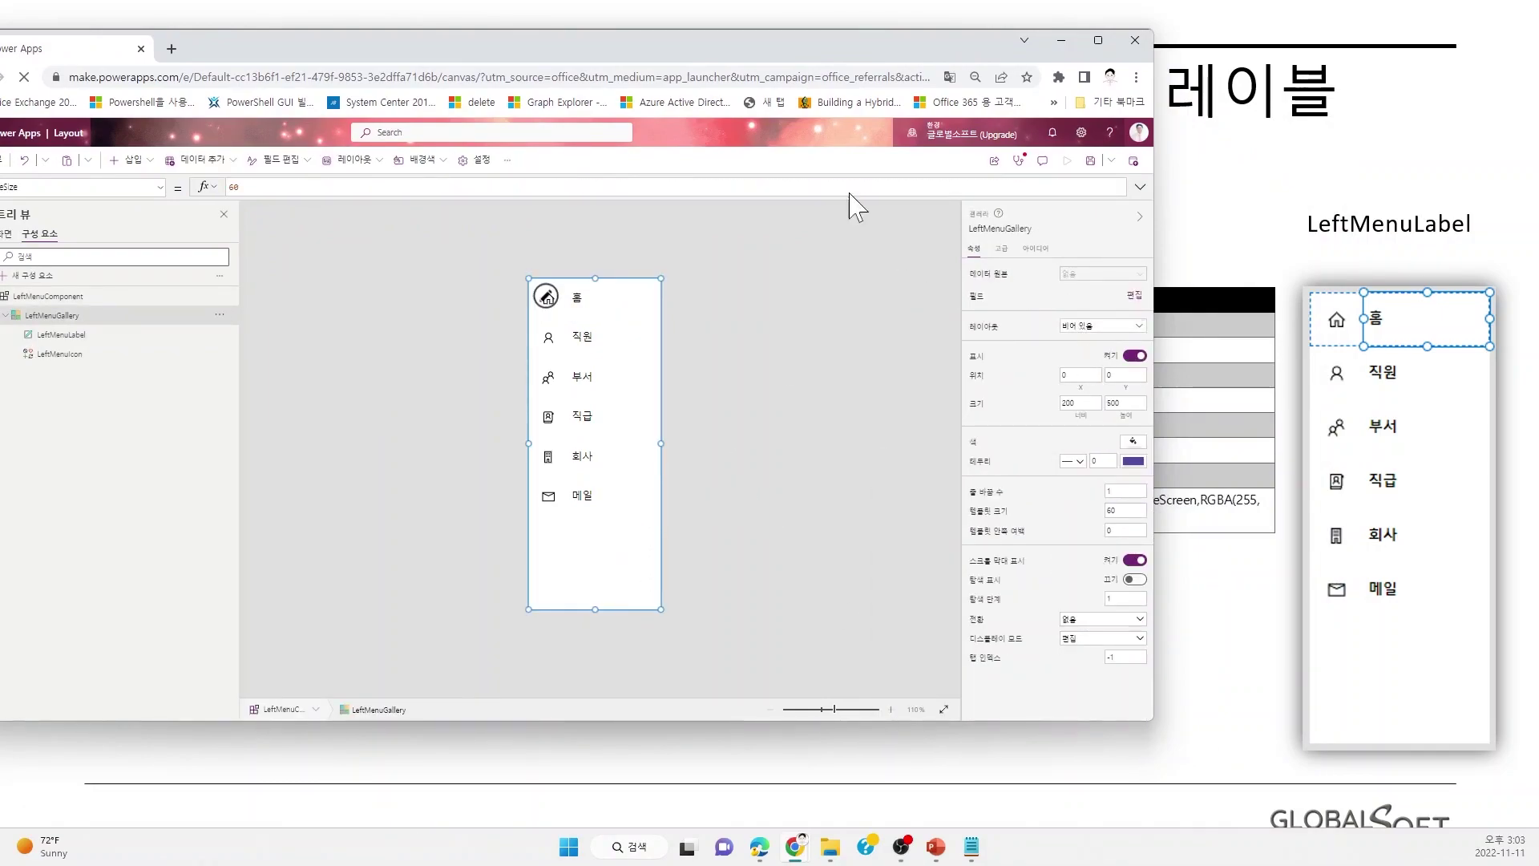
Switch to the PowerPoint slide show and advance to the slide on adding the LeftMenuRectangle rectangle.
drag(754, 60, 489, 80)
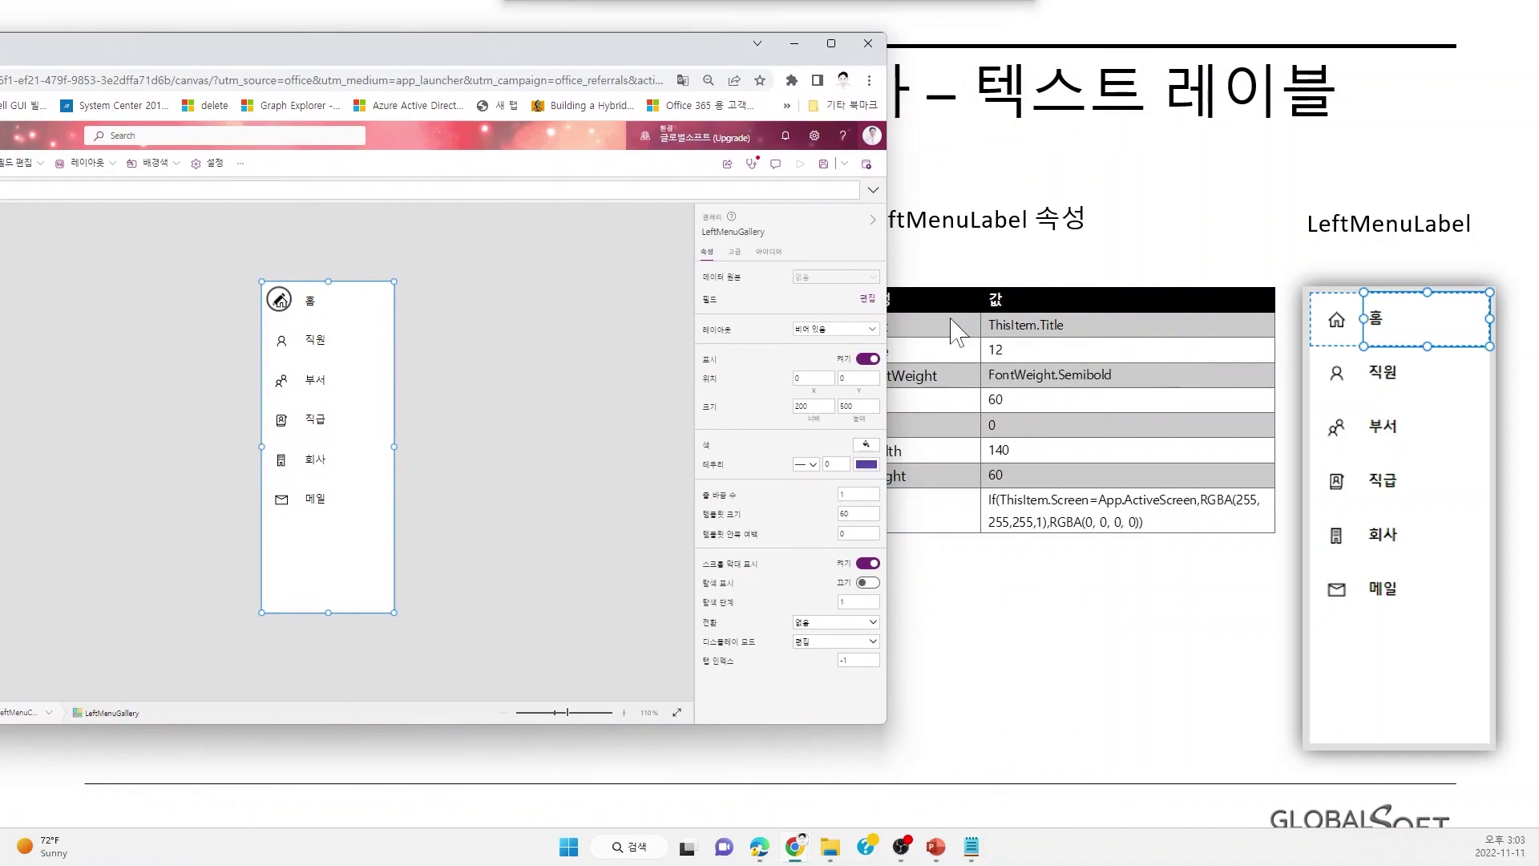
click(1154, 625)
click(1157, 626)
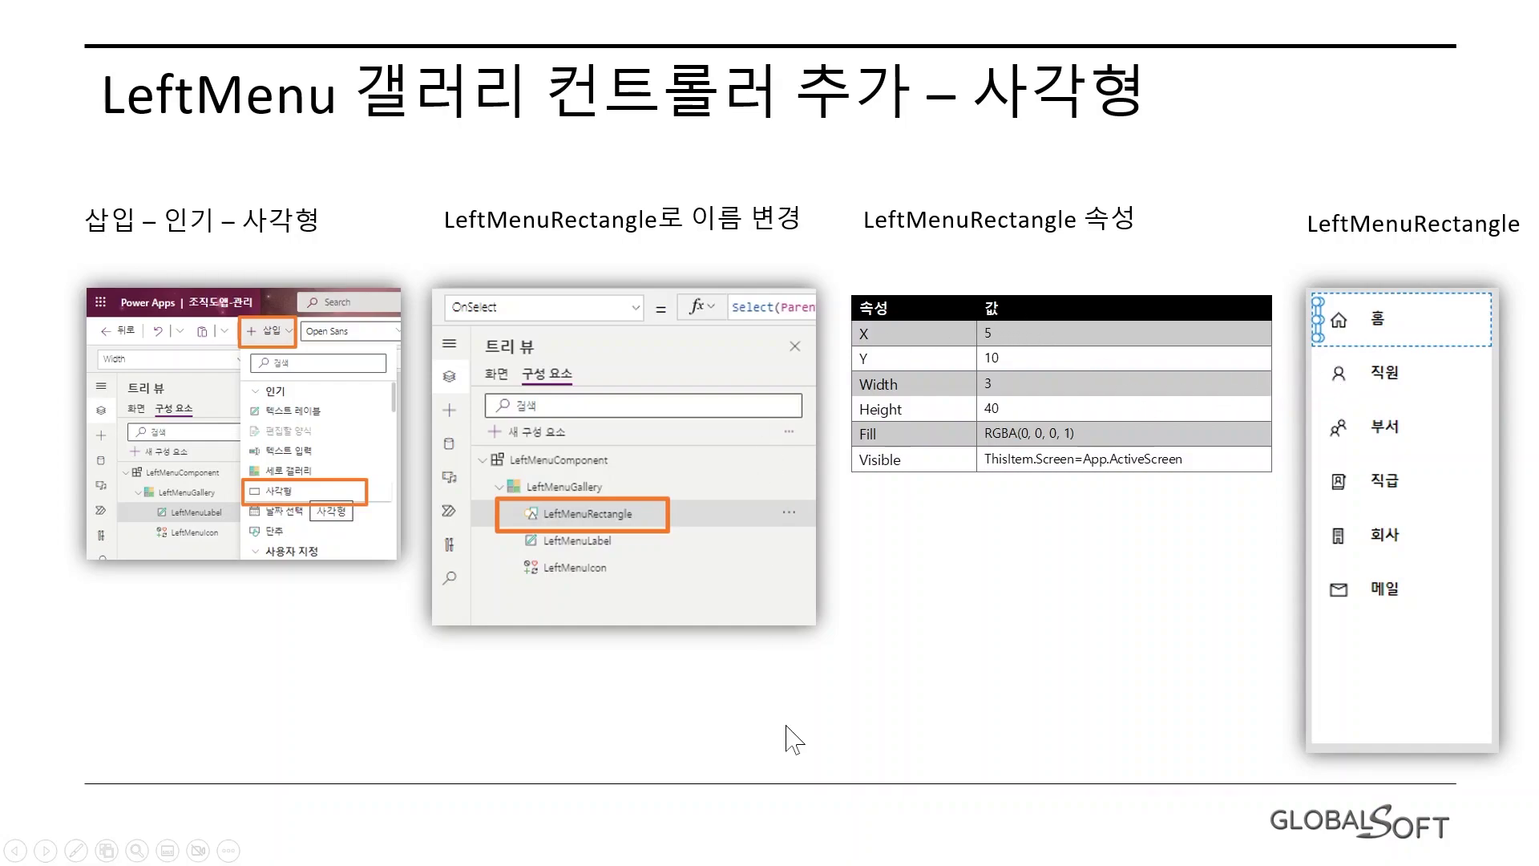
Return to Power Apps and insert a rectangle into the item template of LeftMenuGallery.
key(alt+Tab)
drag(505, 60, 968, 68)
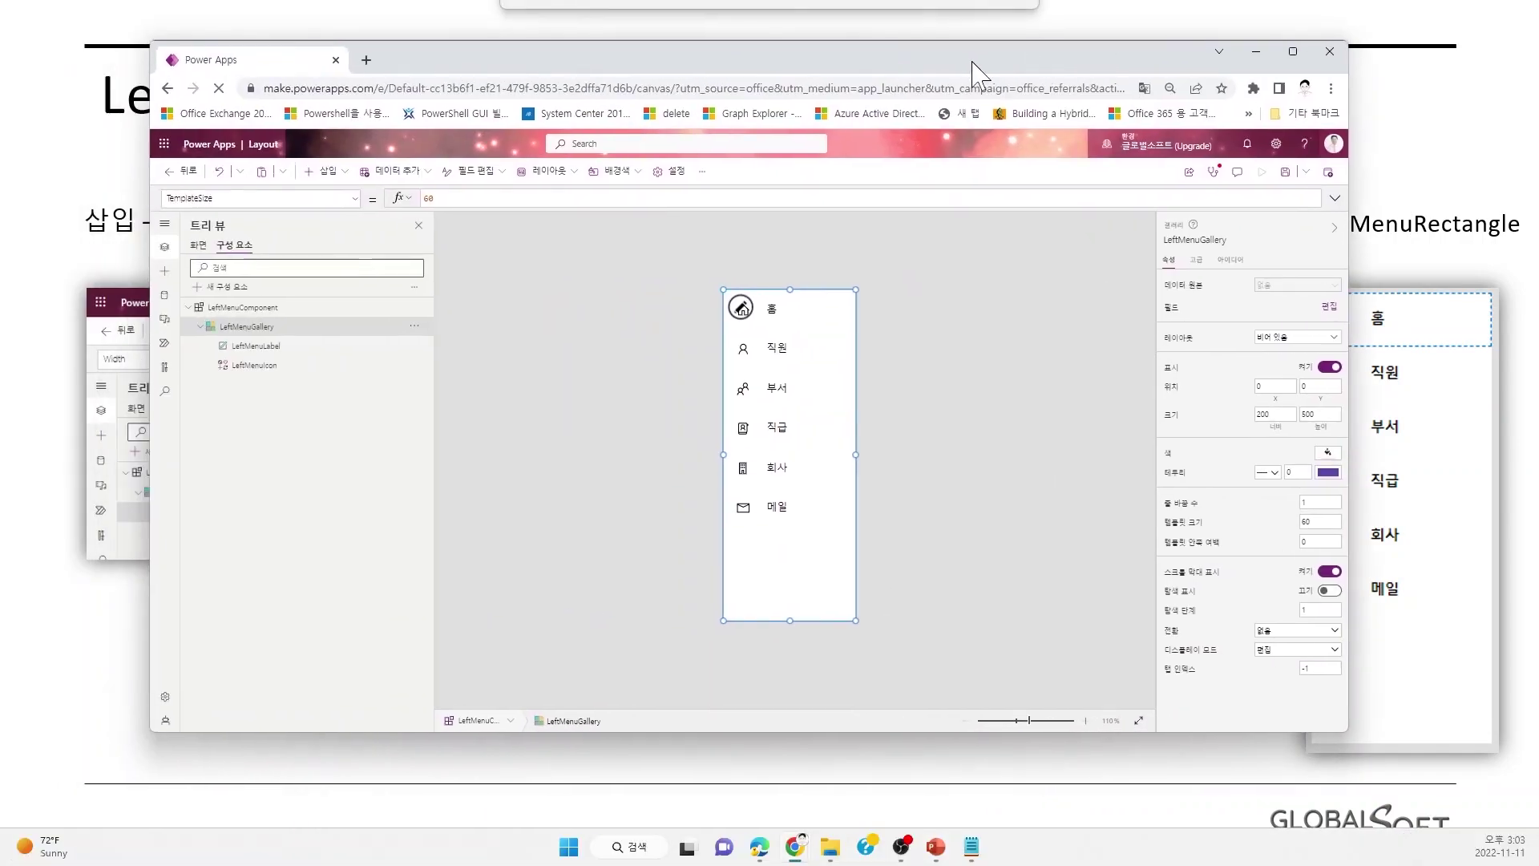
click(804, 311)
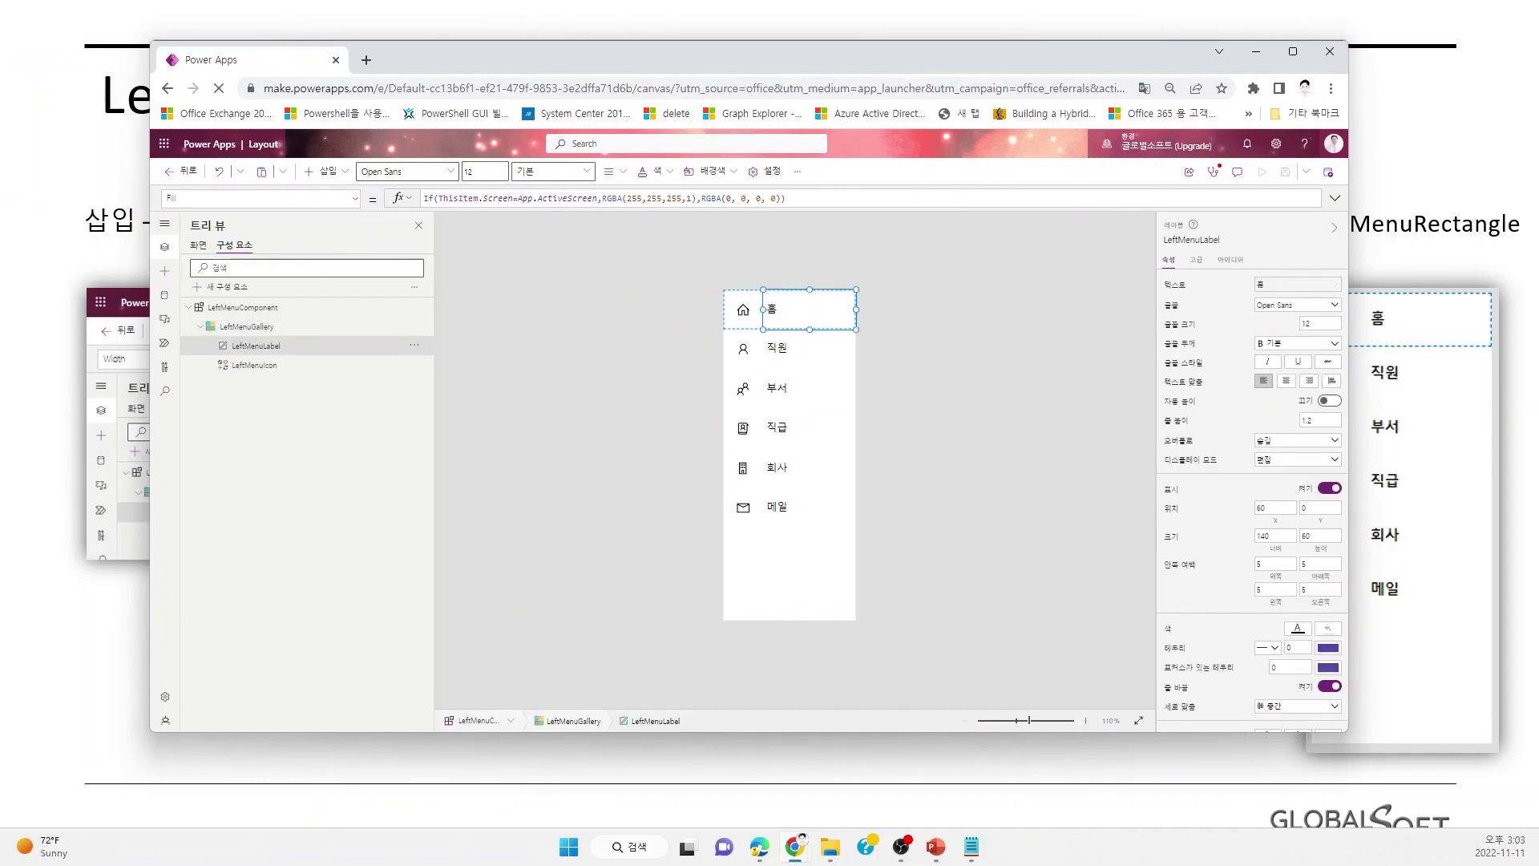
click(318, 184)
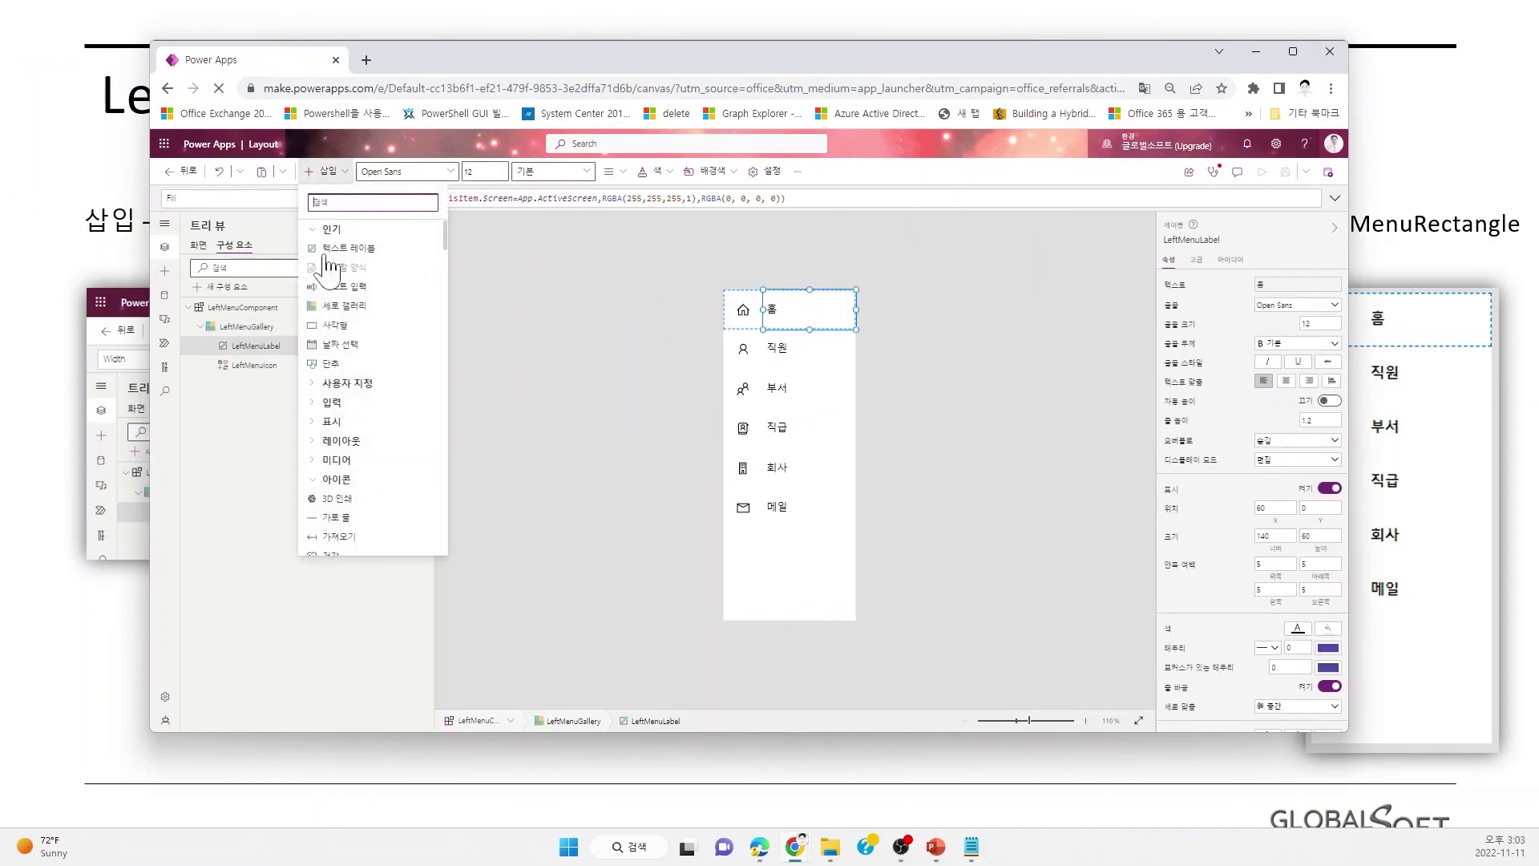
click(350, 344)
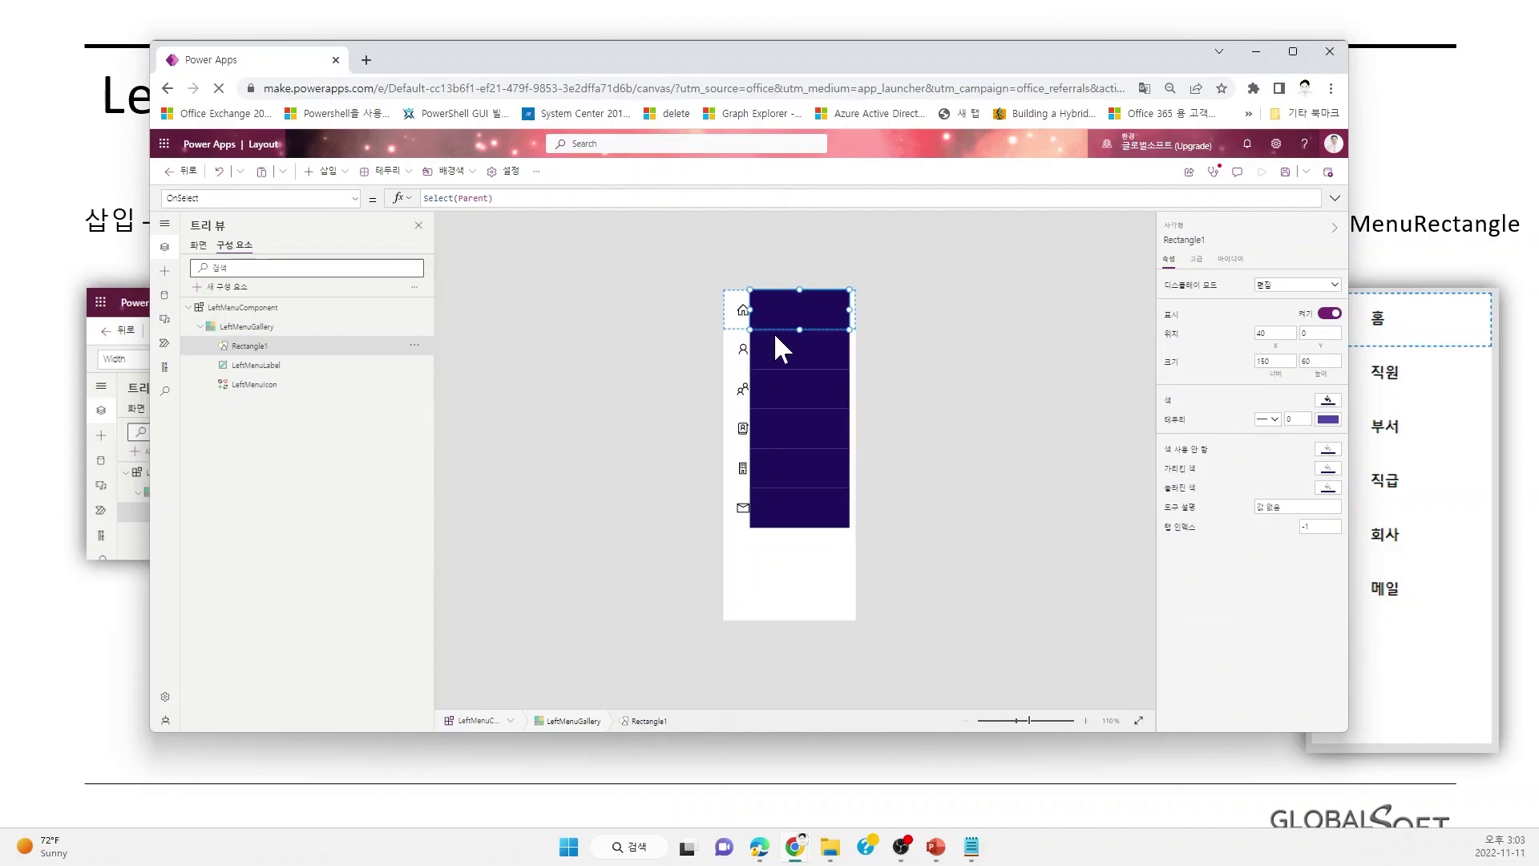
Set the rectangle's position to X 5 and Y 10, and its size to width 3 and height 40.
drag(826, 56, 327, 68)
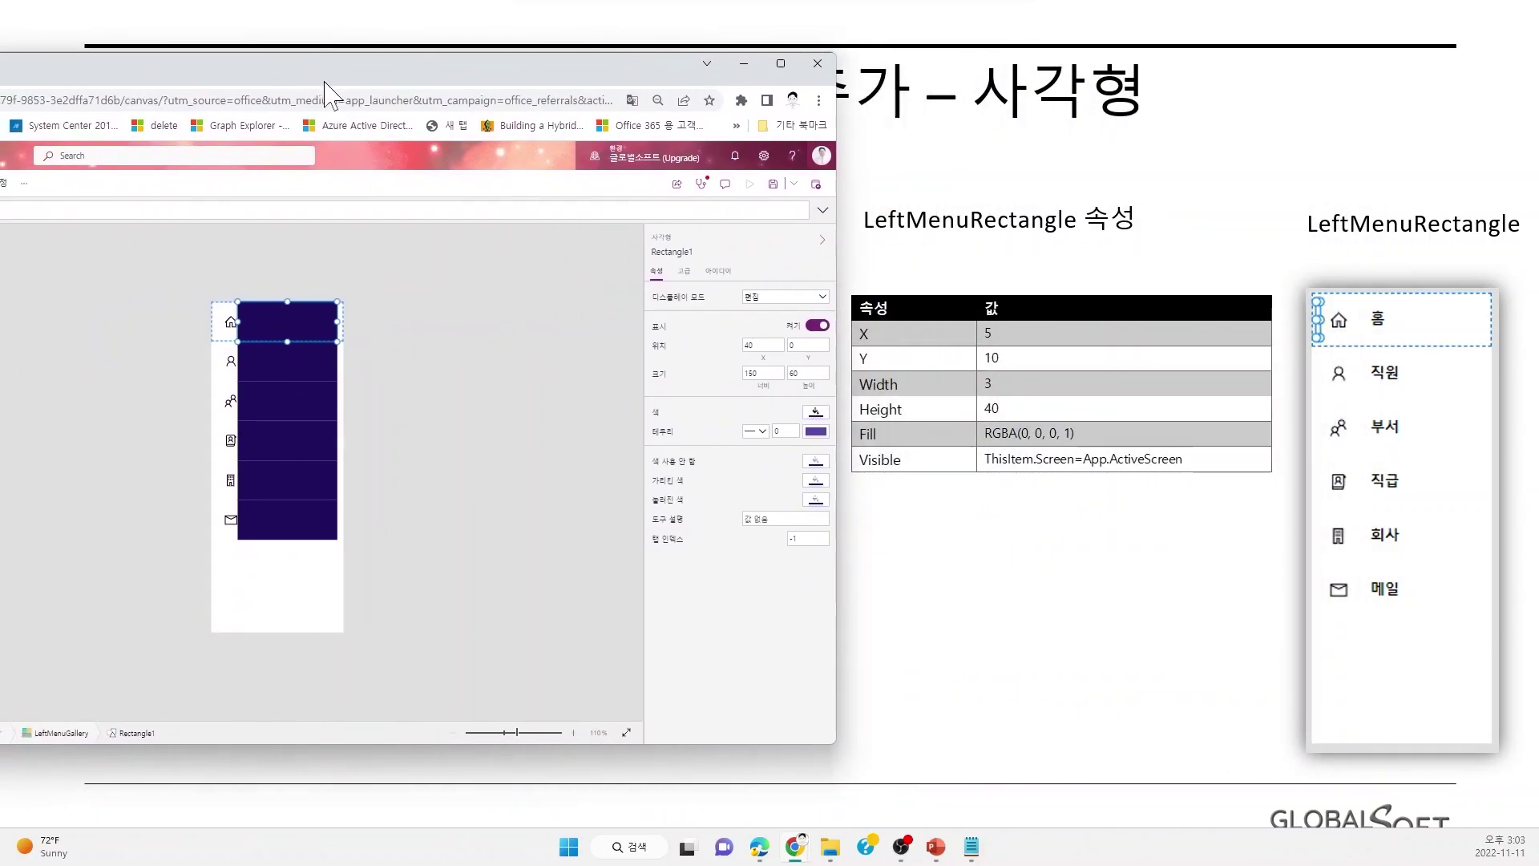
click(762, 345)
text(5)
key(Tab)
text(10)
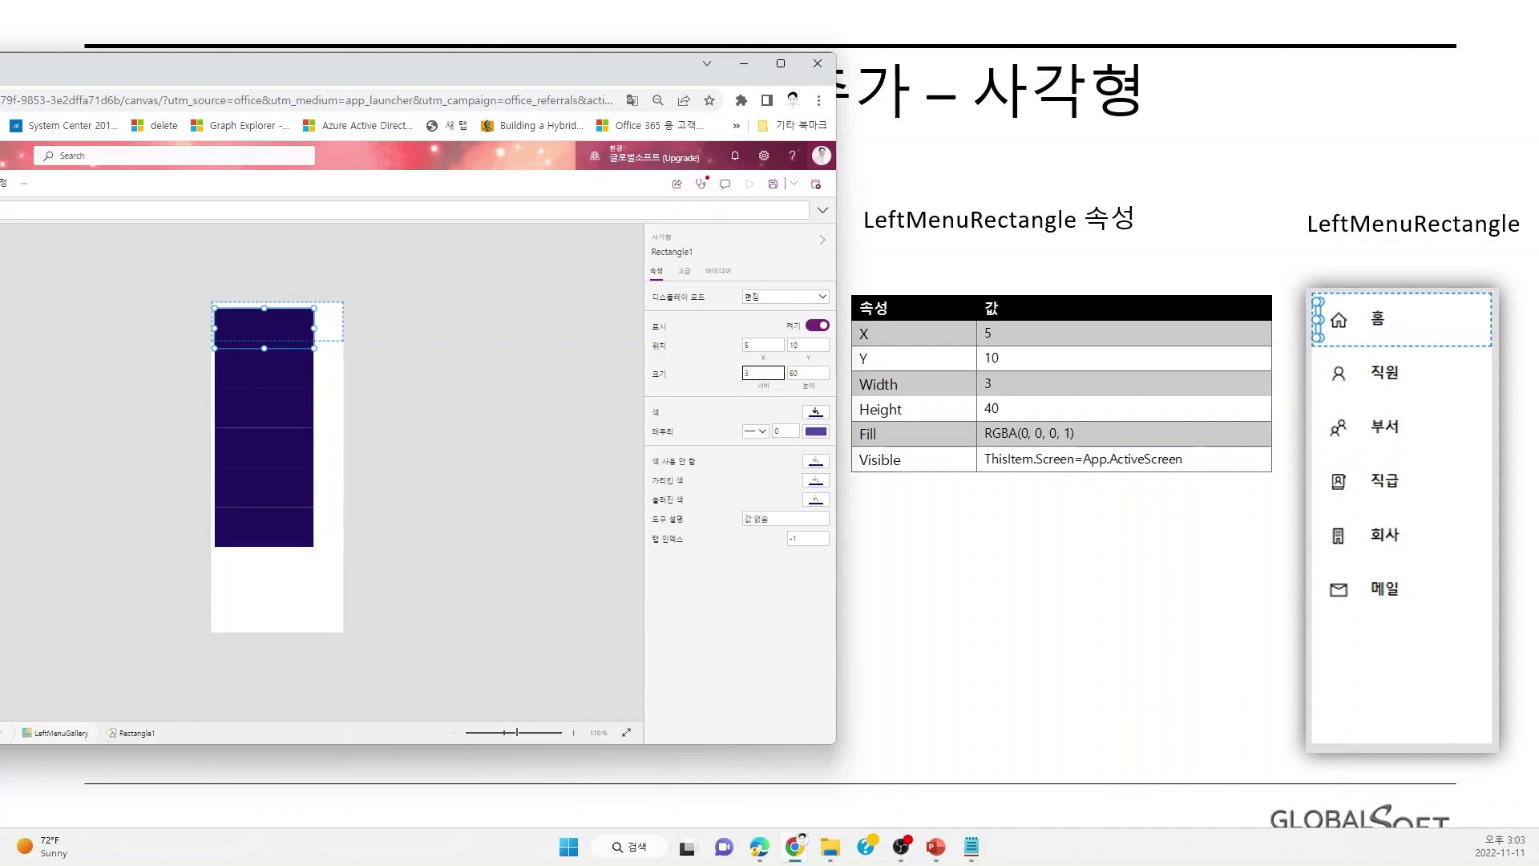
text(40)
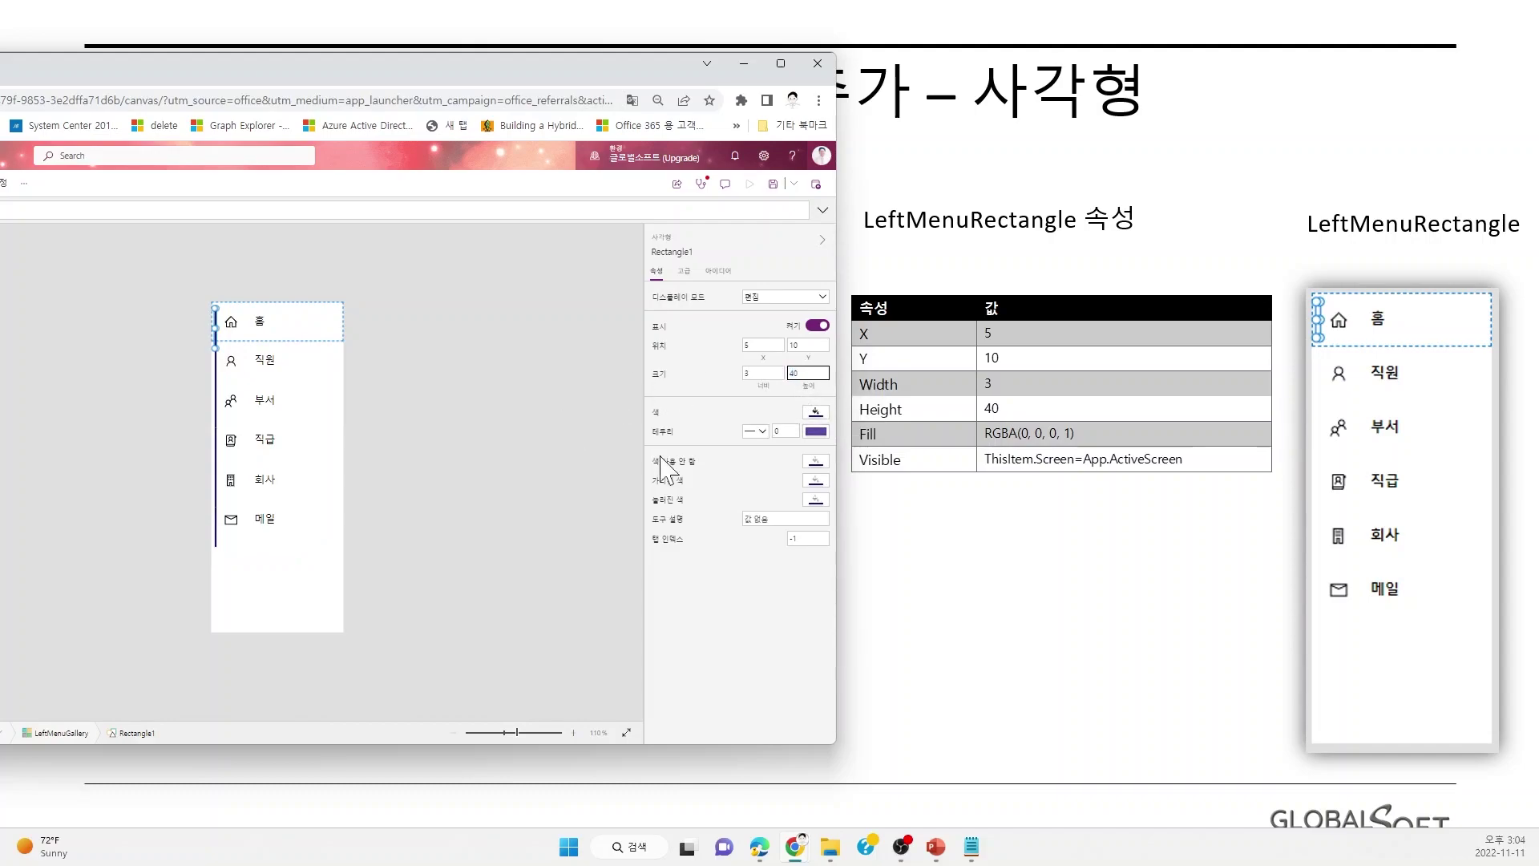
Change the rectangle's fill colour to black.
click(818, 414)
click(817, 412)
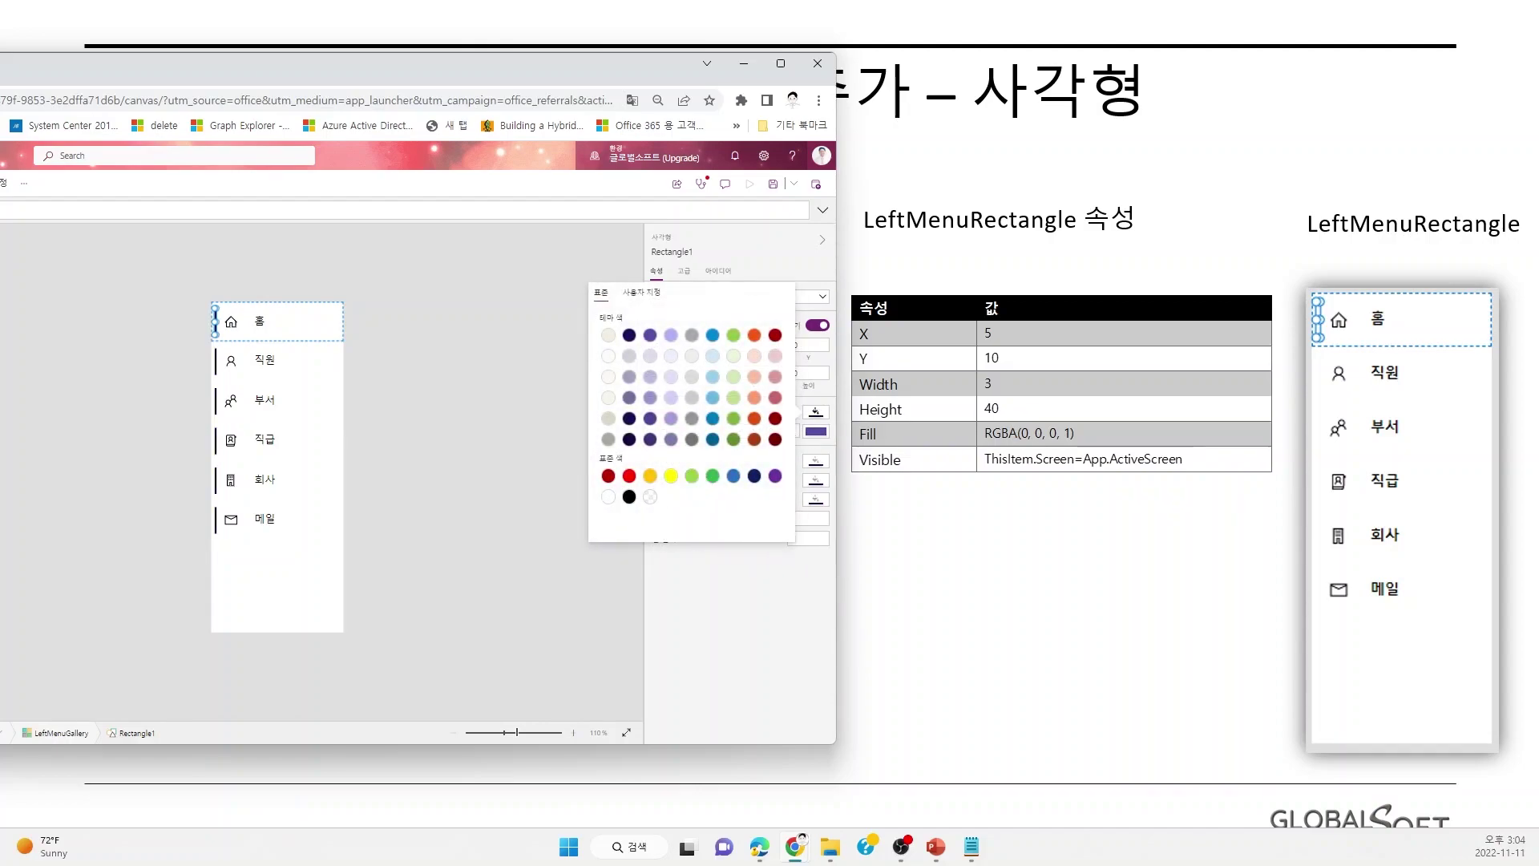
Set the rectangle's Visible property to the formula ThisItem.Screen=App.ActiveScreen.
drag(532, 75, 935, 70)
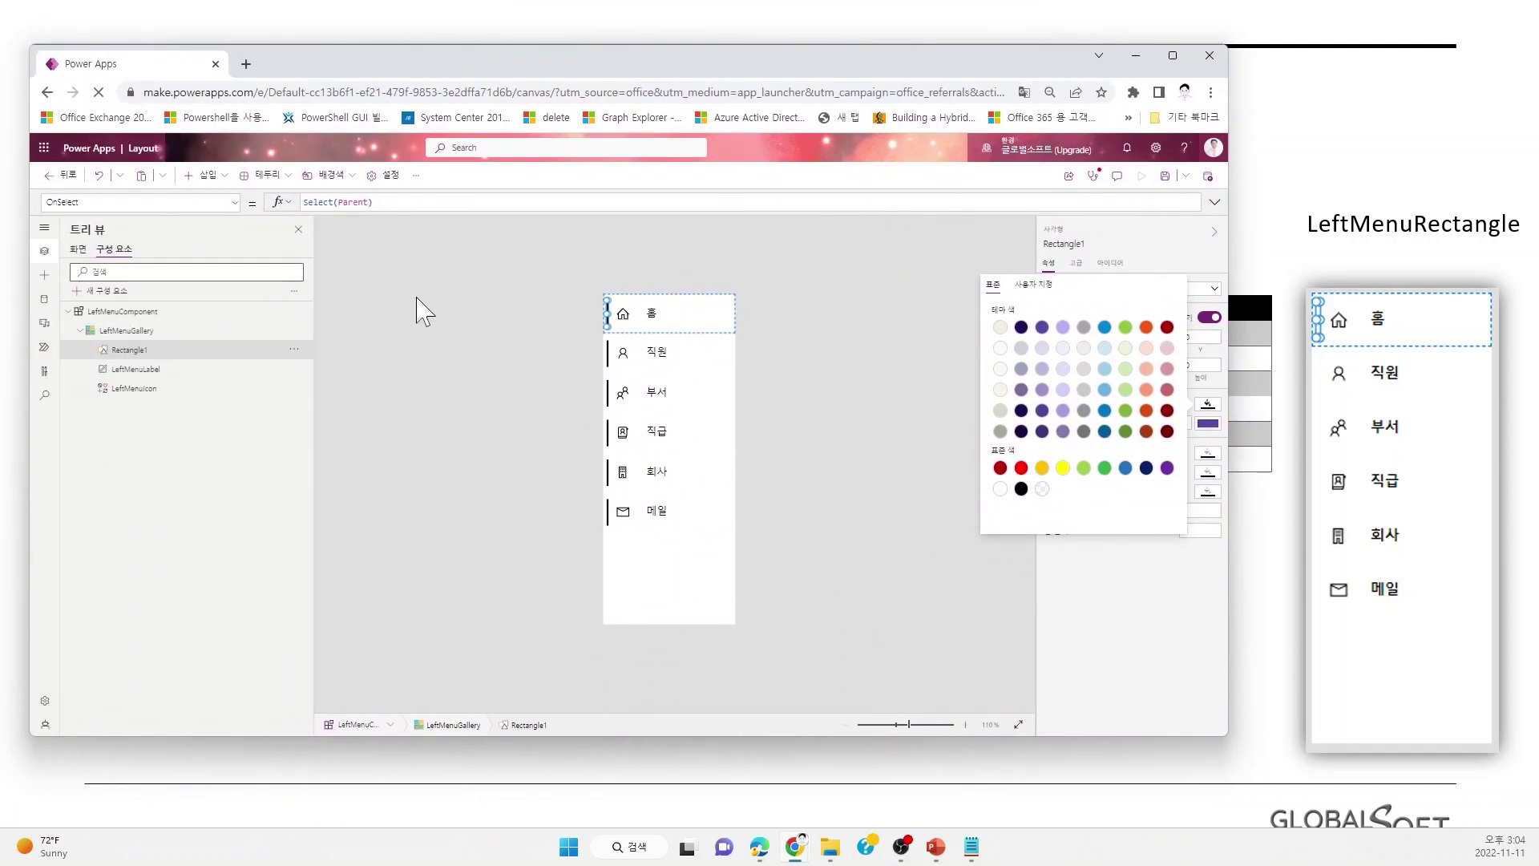
click(235, 203)
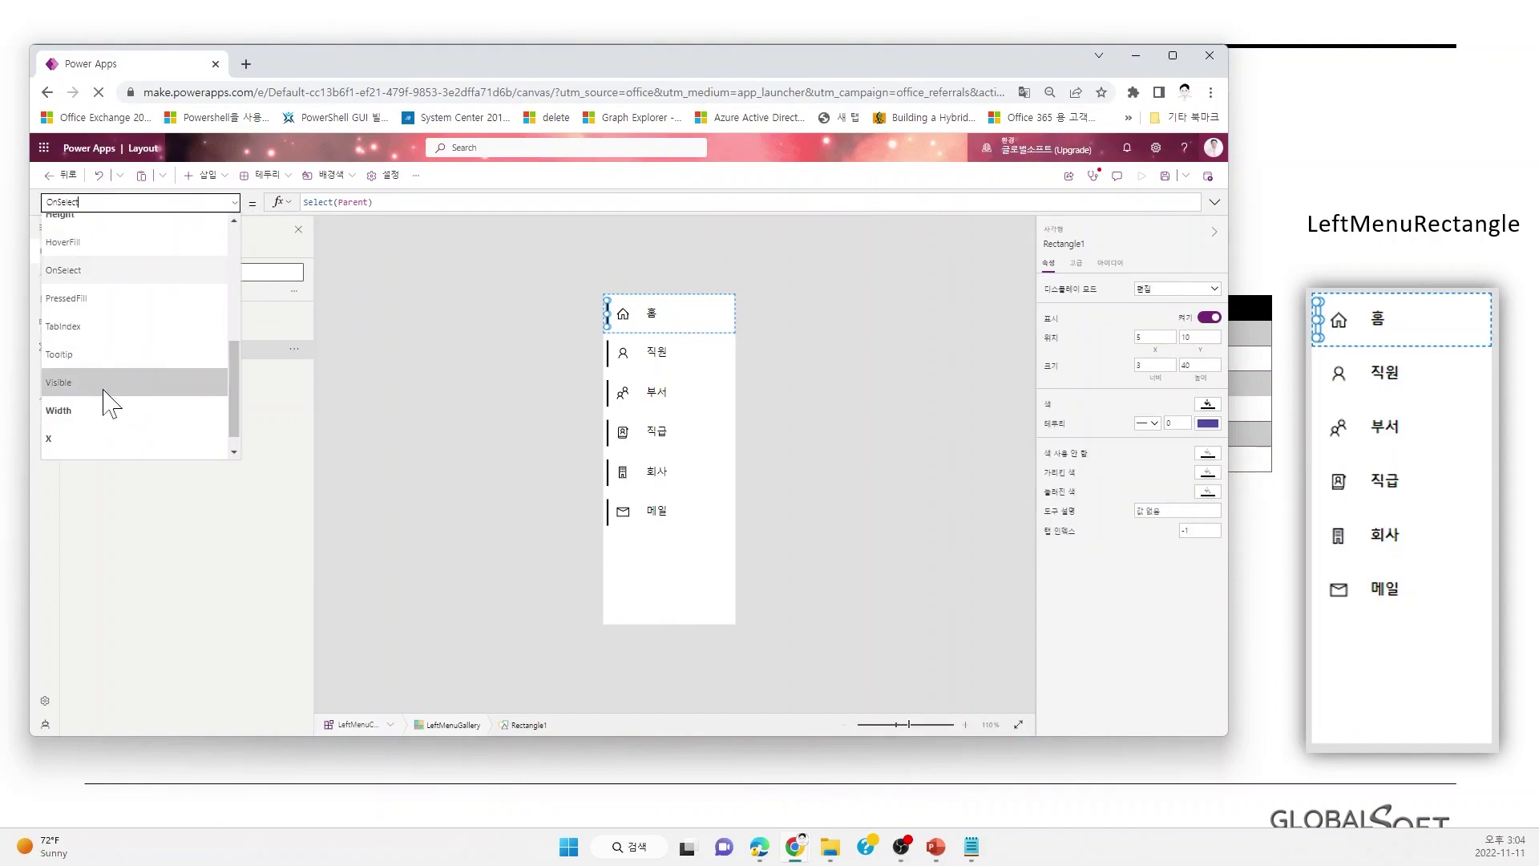
click(109, 383)
drag(553, 80, 329, 84)
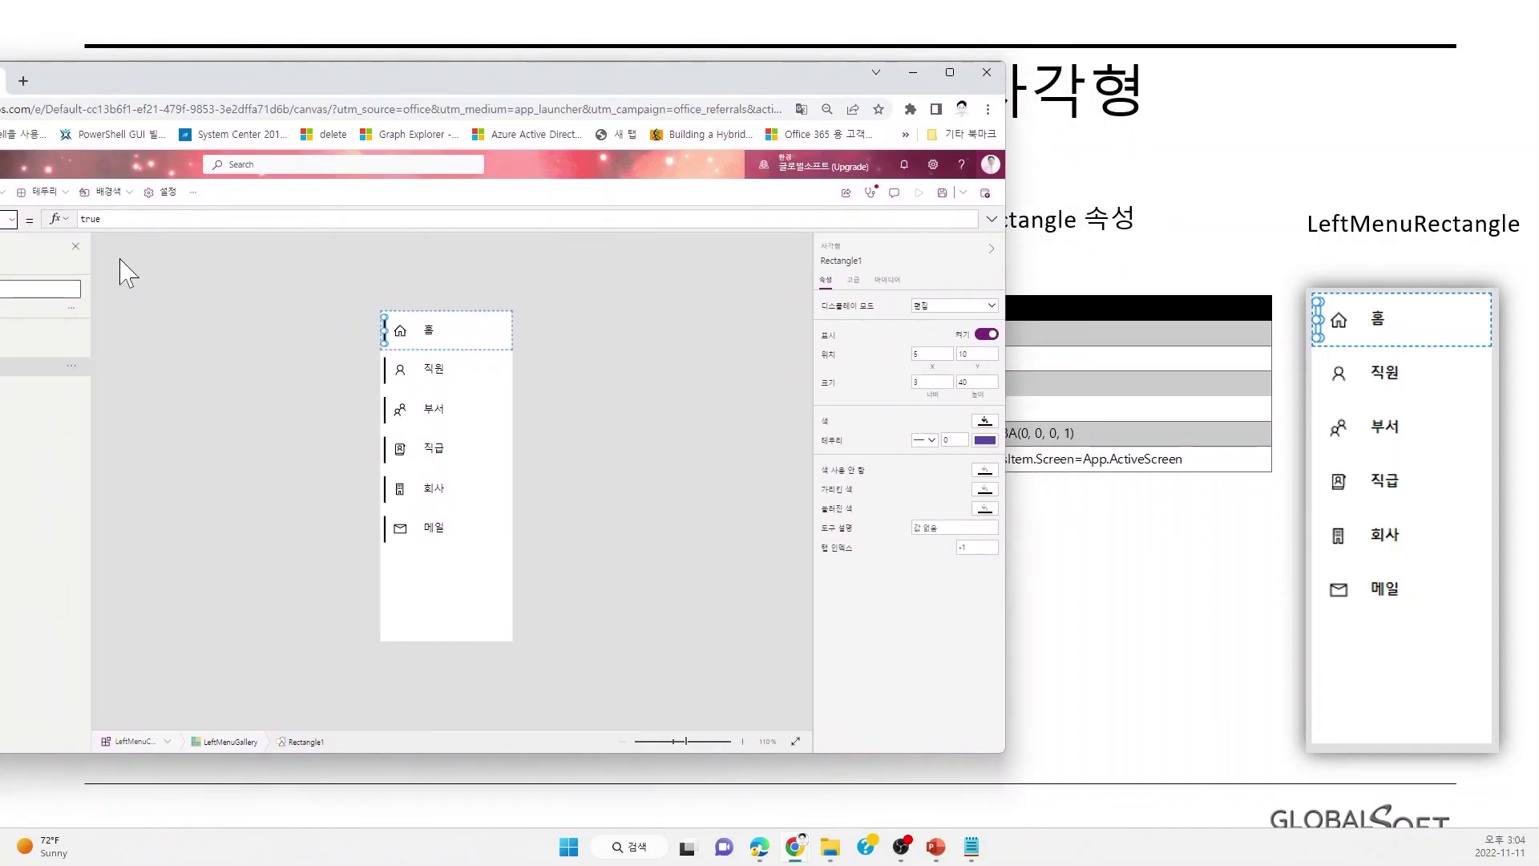
drag(123, 219, 81, 219)
text(Thi)
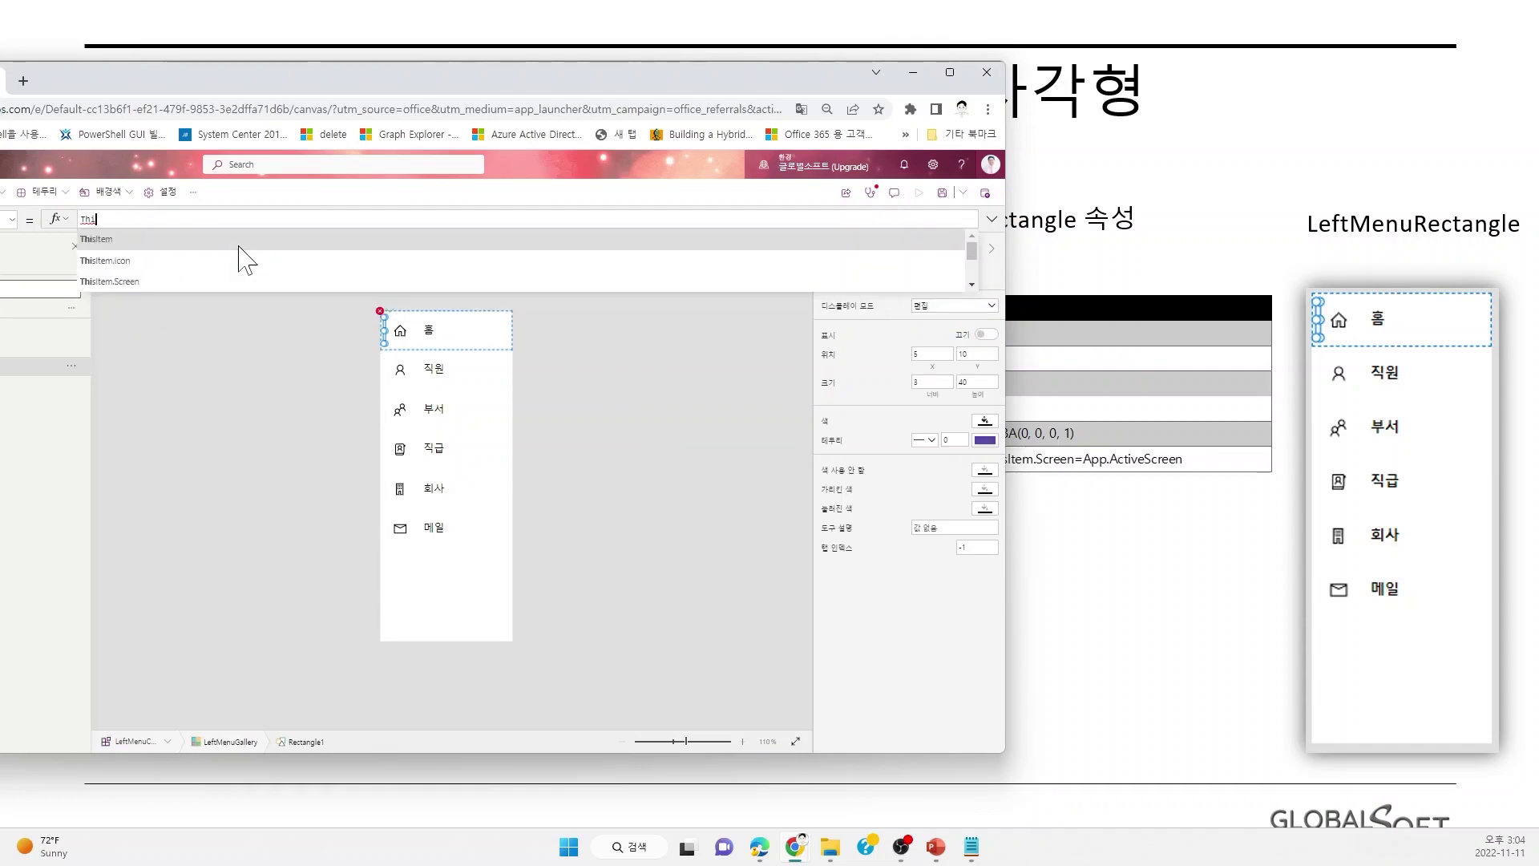
text(sItem.Screen)
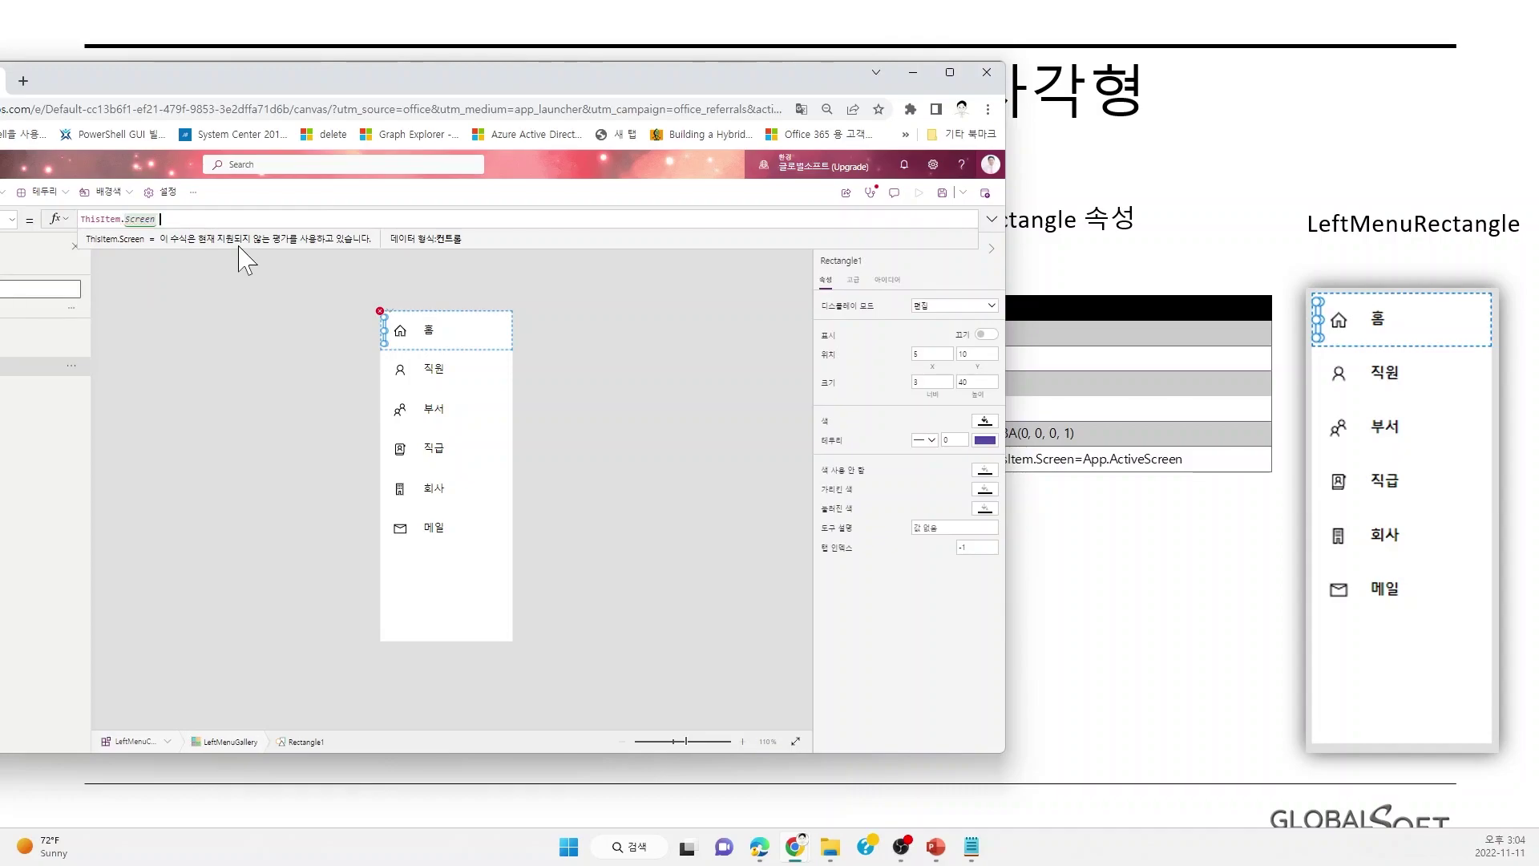
text(=A)
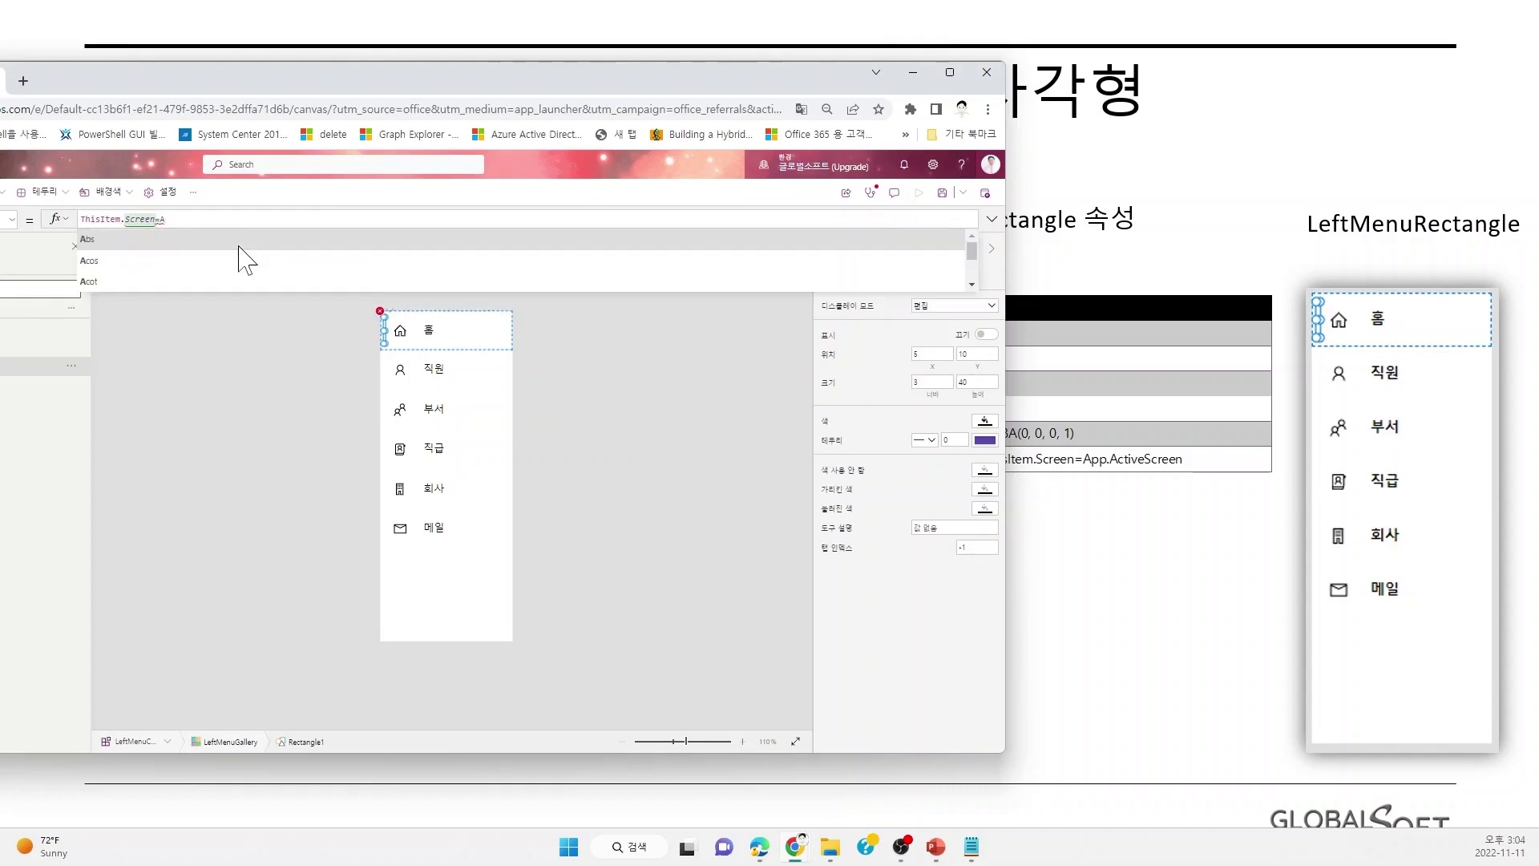
text(pp.A)
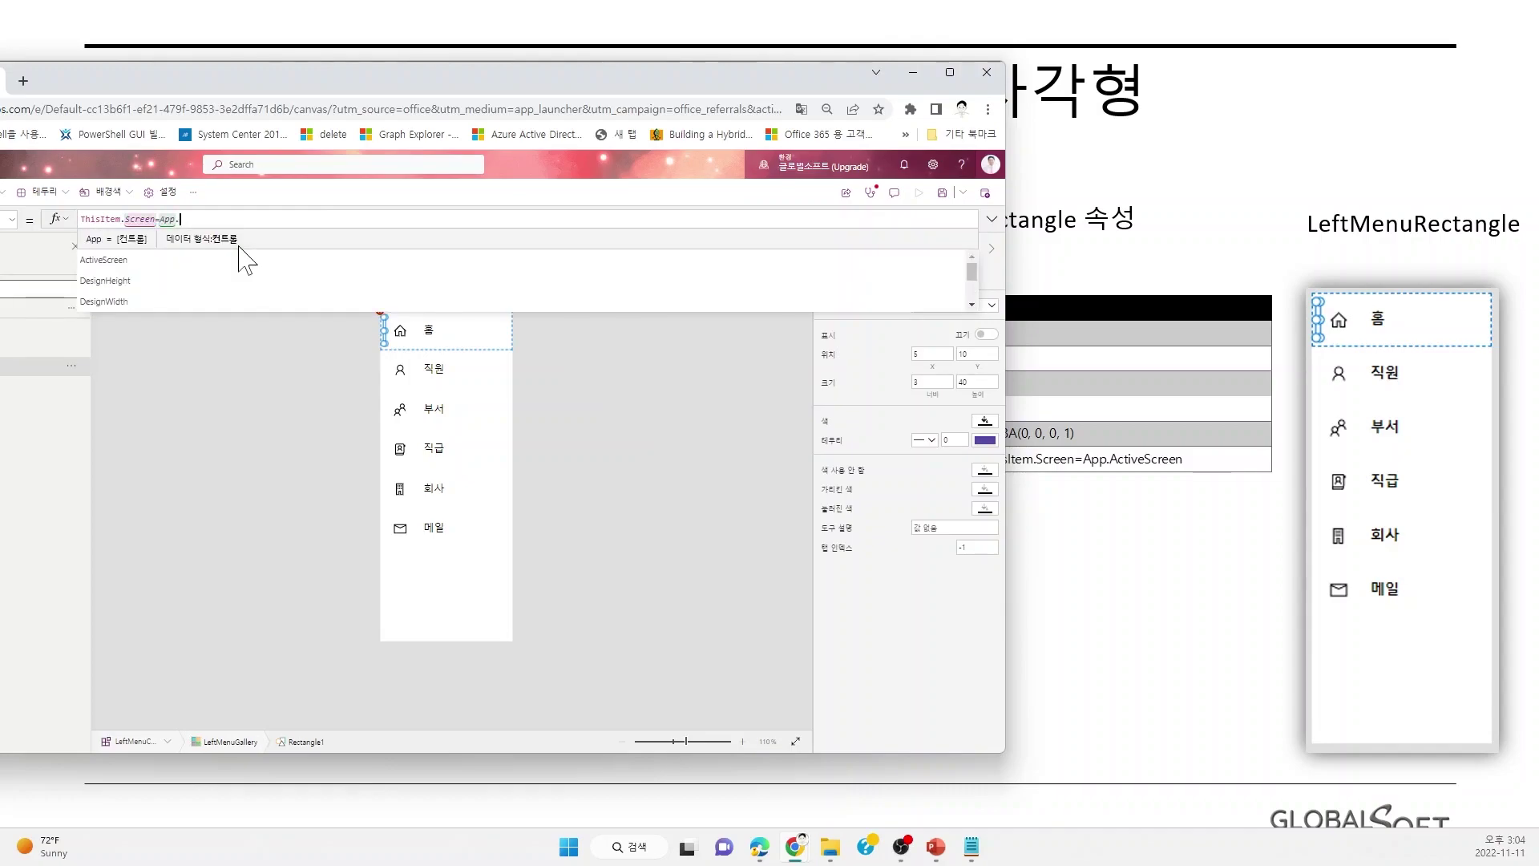
click(239, 247)
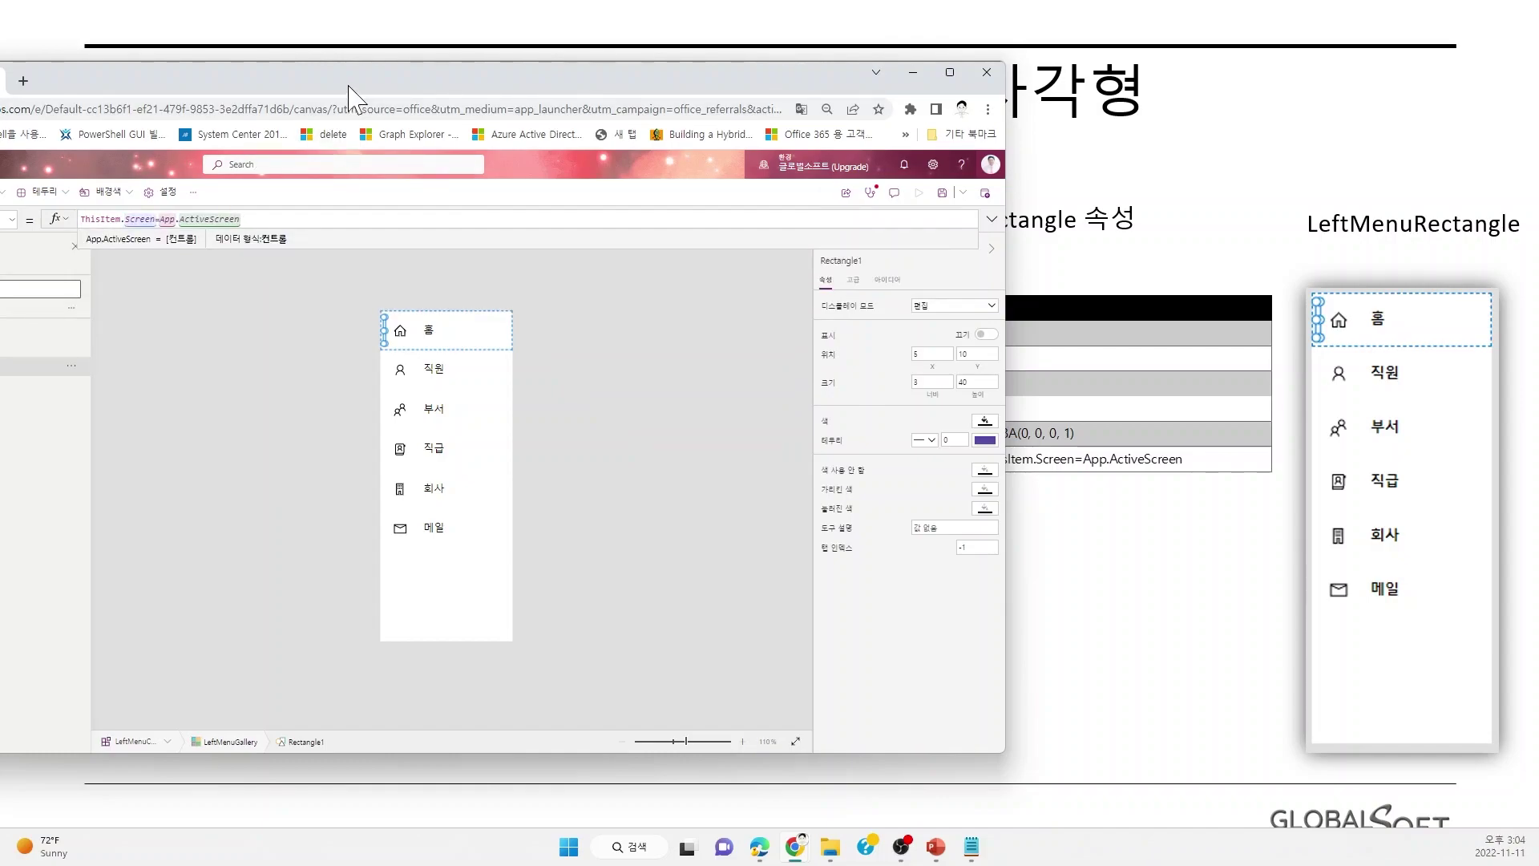
drag(350, 85, 552, 90)
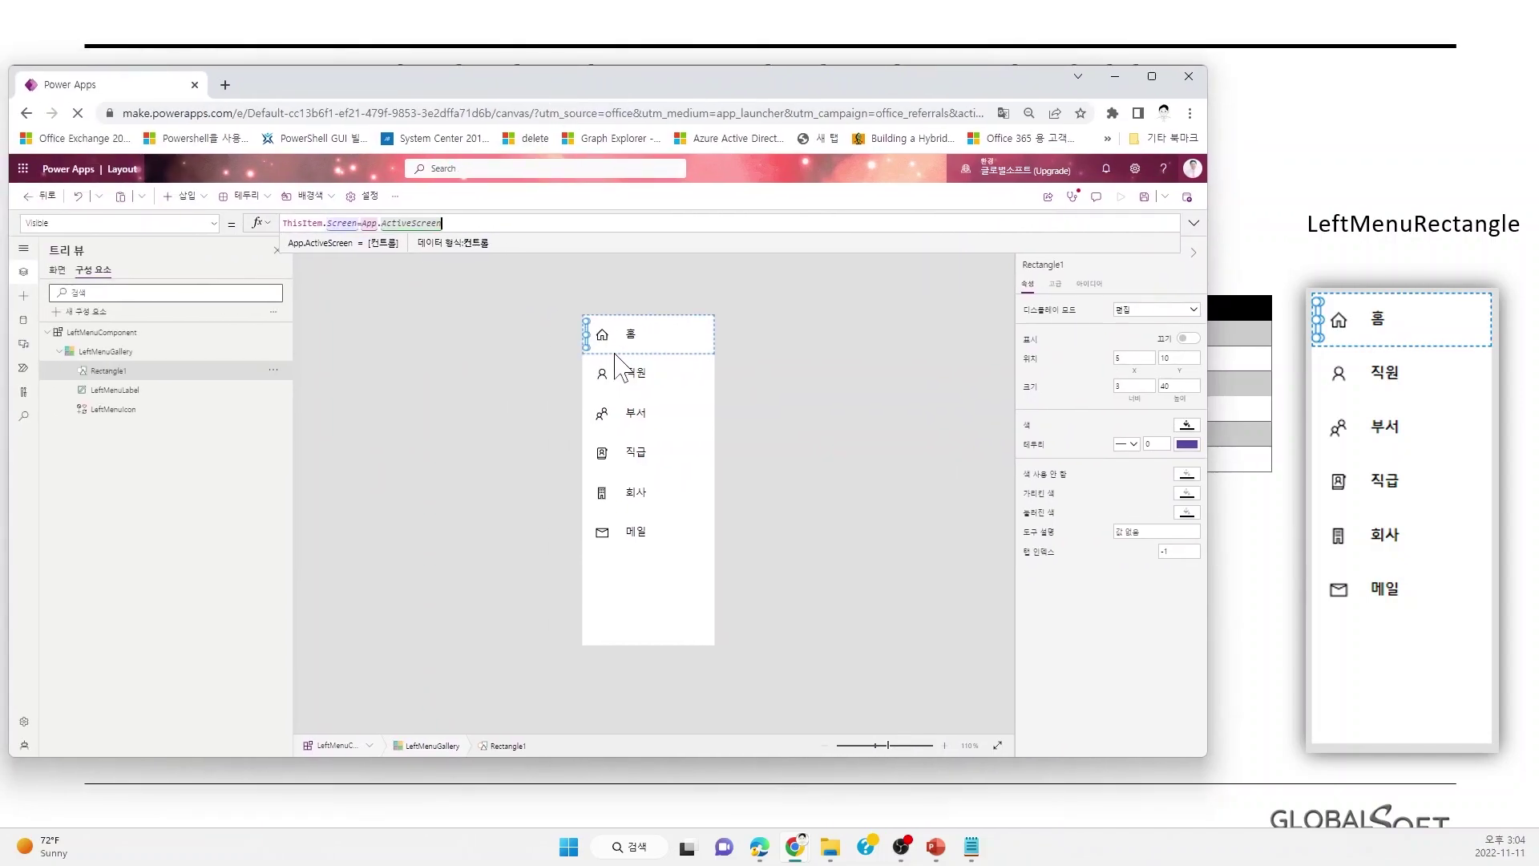
click(789, 371)
Rename the rectangle in LeftMenuGallery as LeftMenuRectangle.
drag(766, 84, 539, 74)
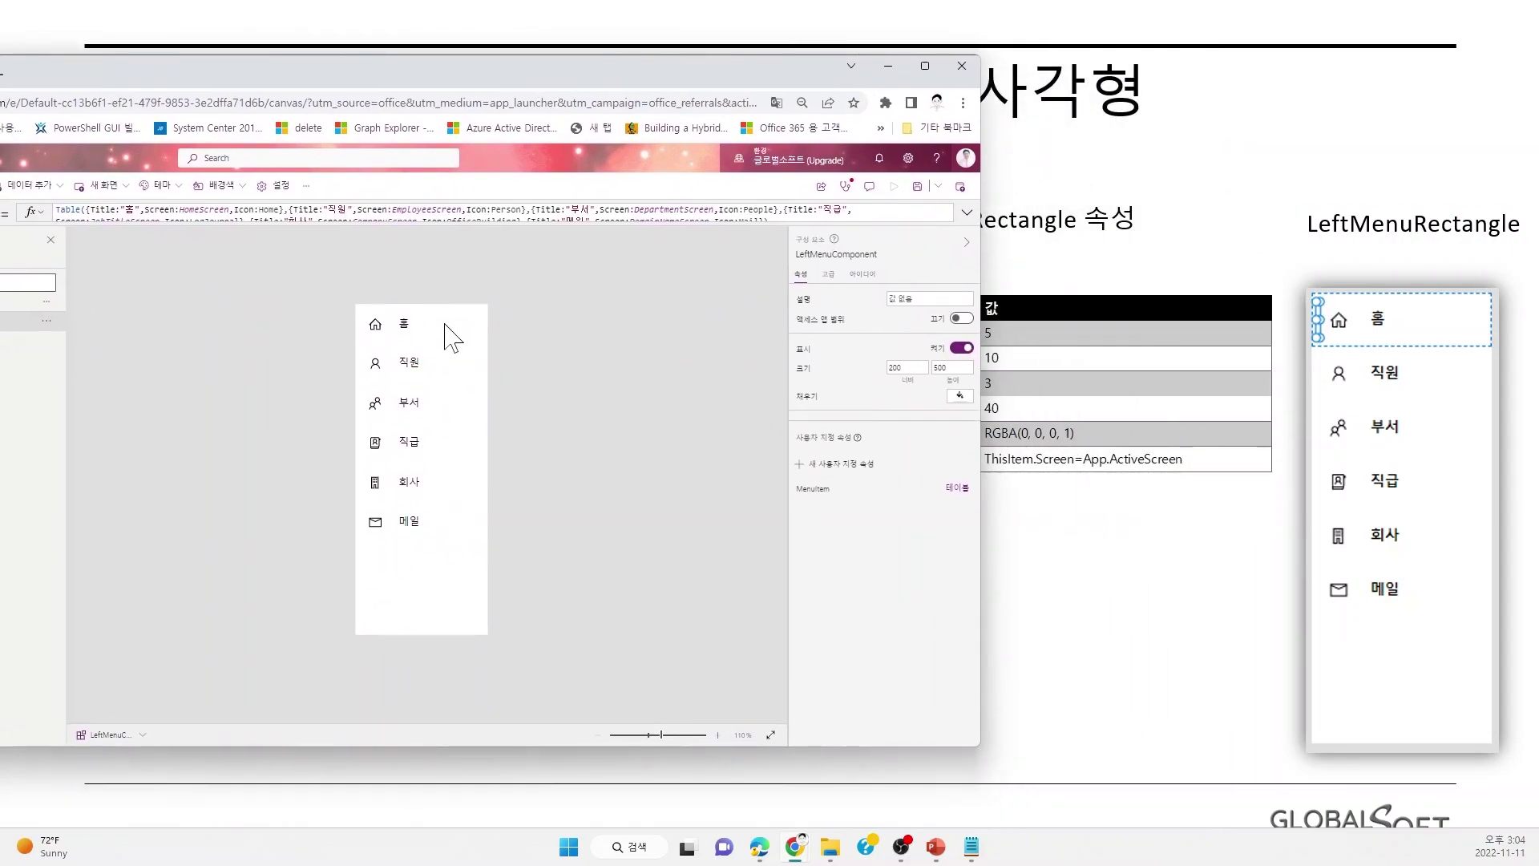
drag(409, 90, 753, 92)
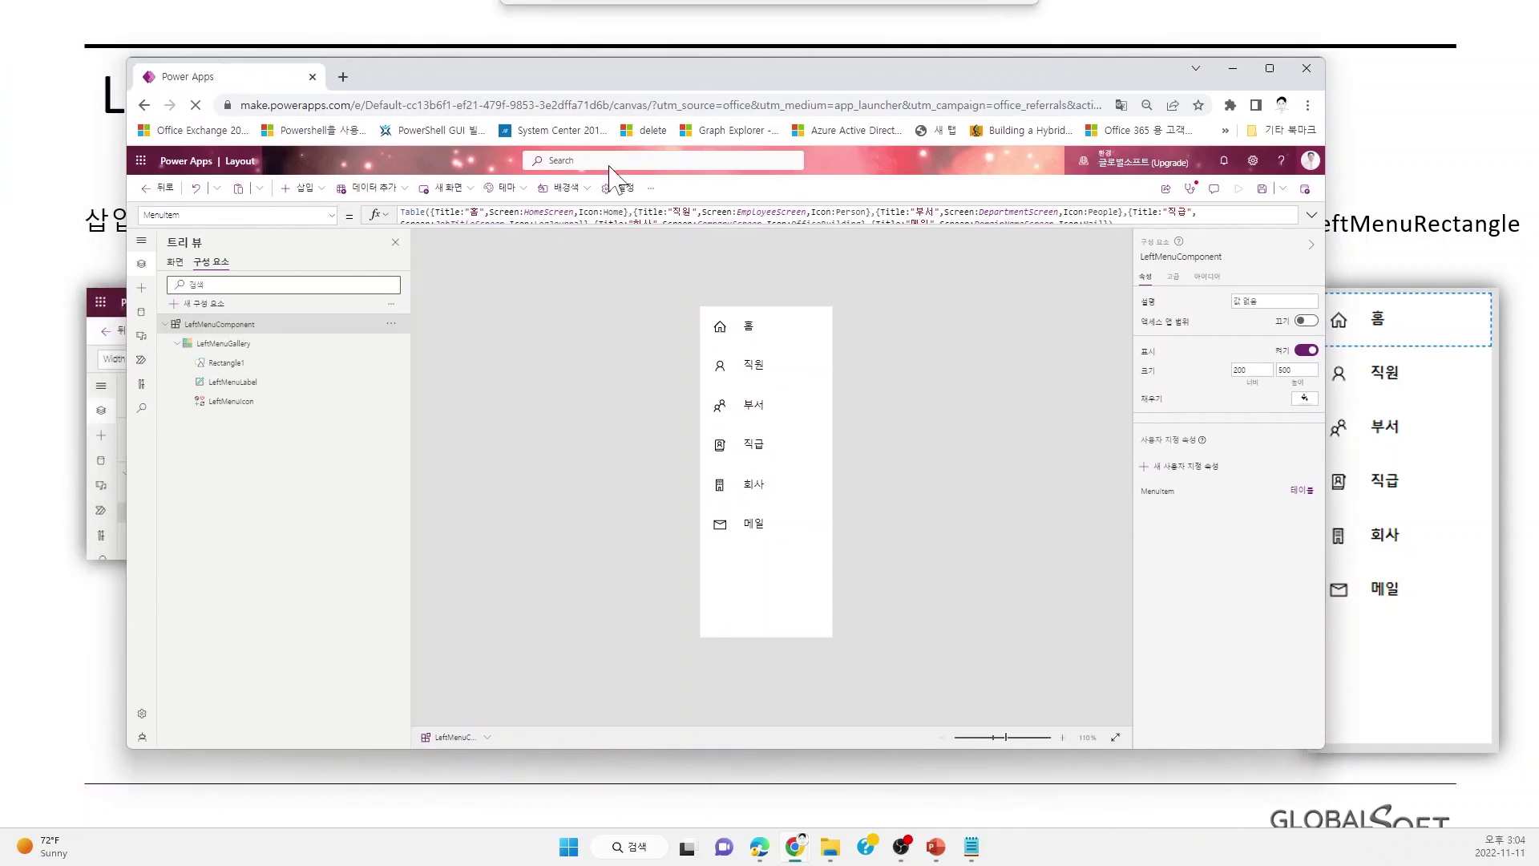
double_click(235, 366)
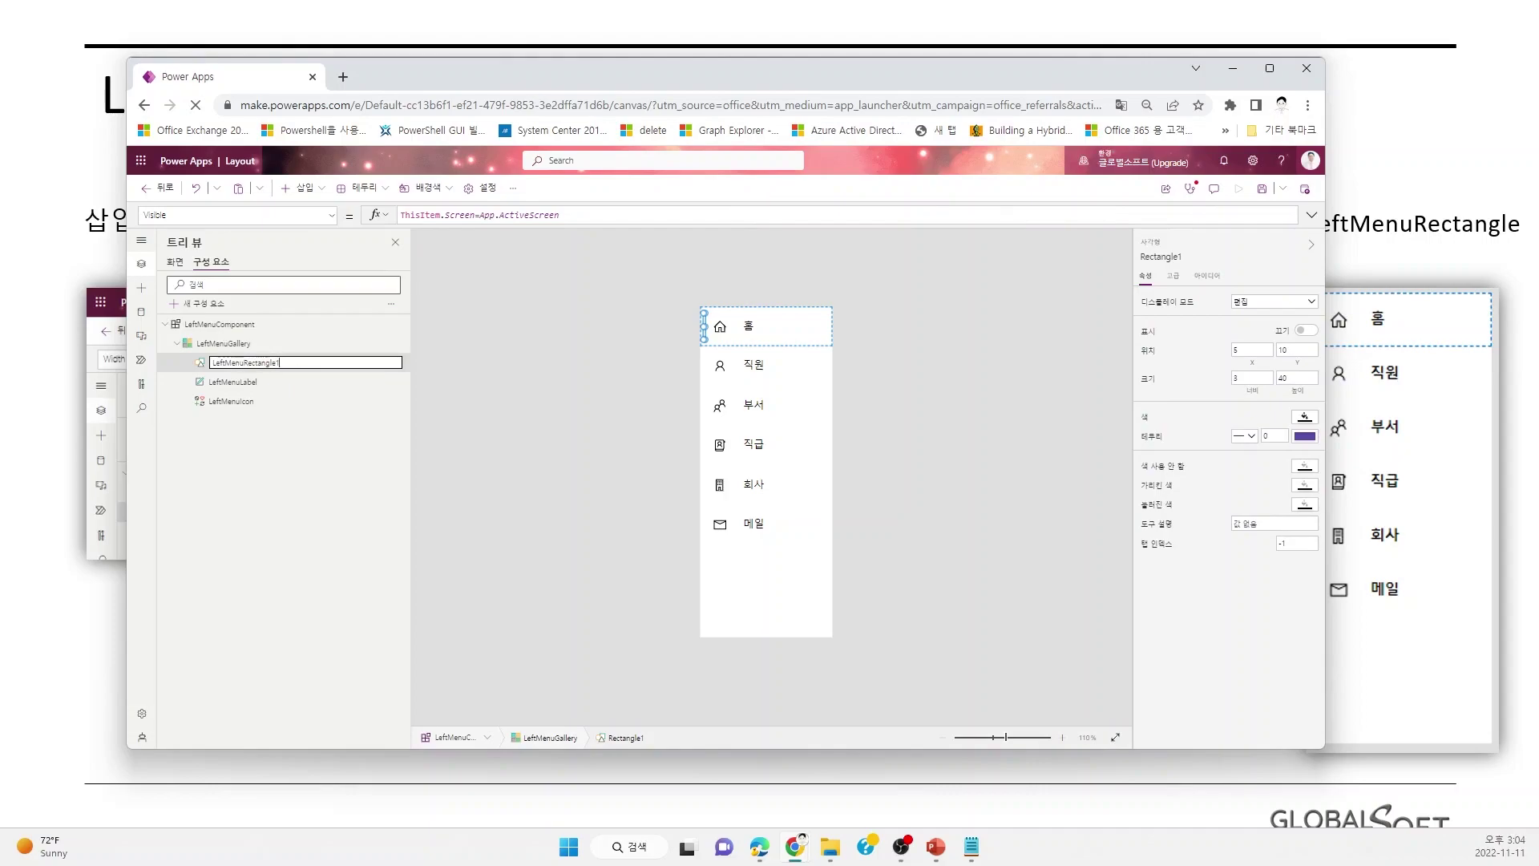
click(486, 505)
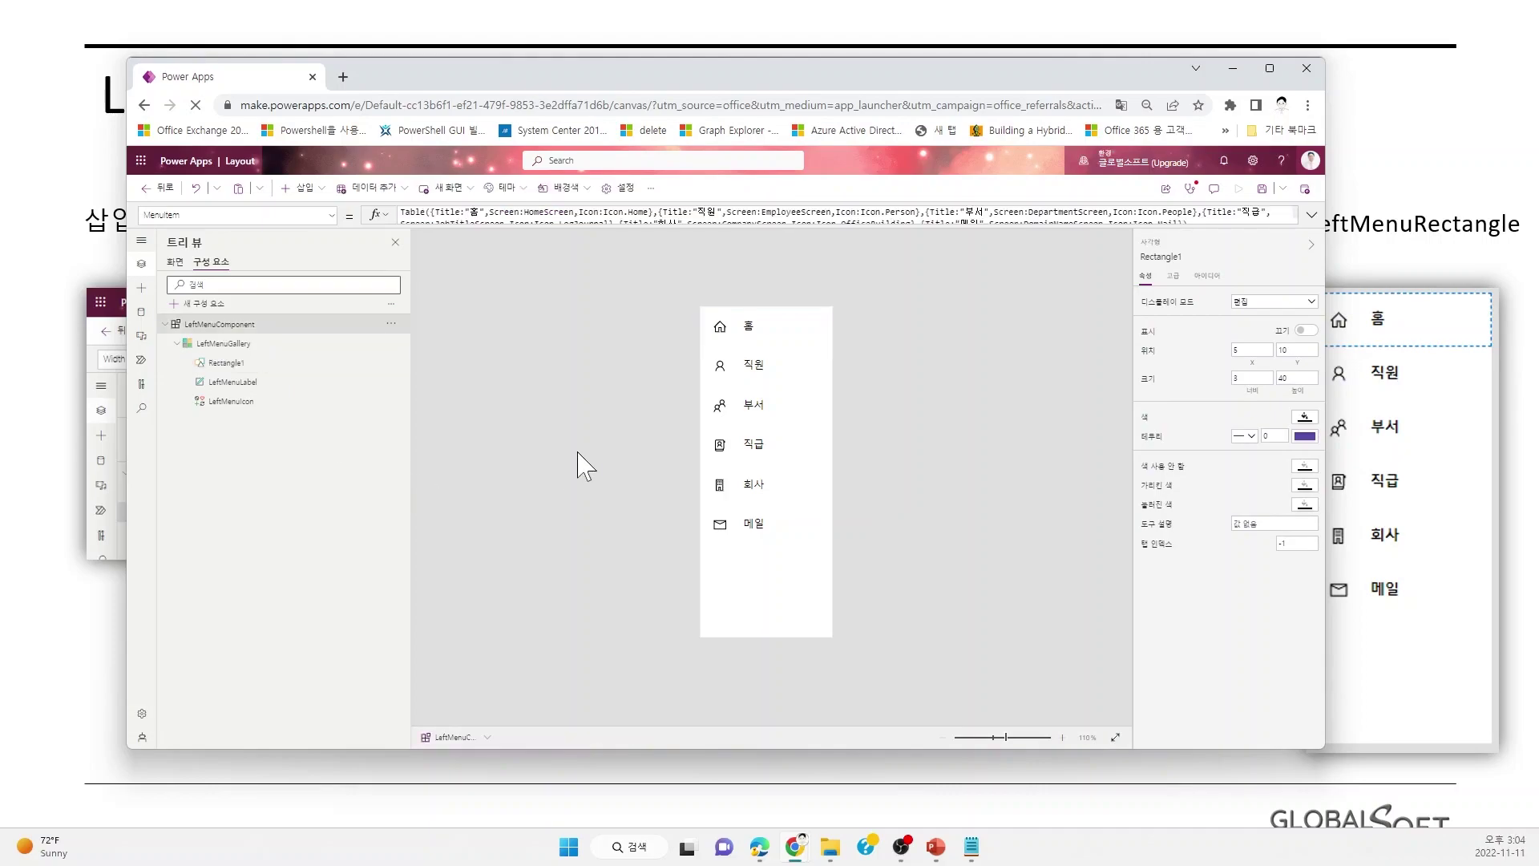
Switch to the PowerPoint slide show and advance to the slide on adding the LeftMenuButton button.
drag(892, 79, 580, 146)
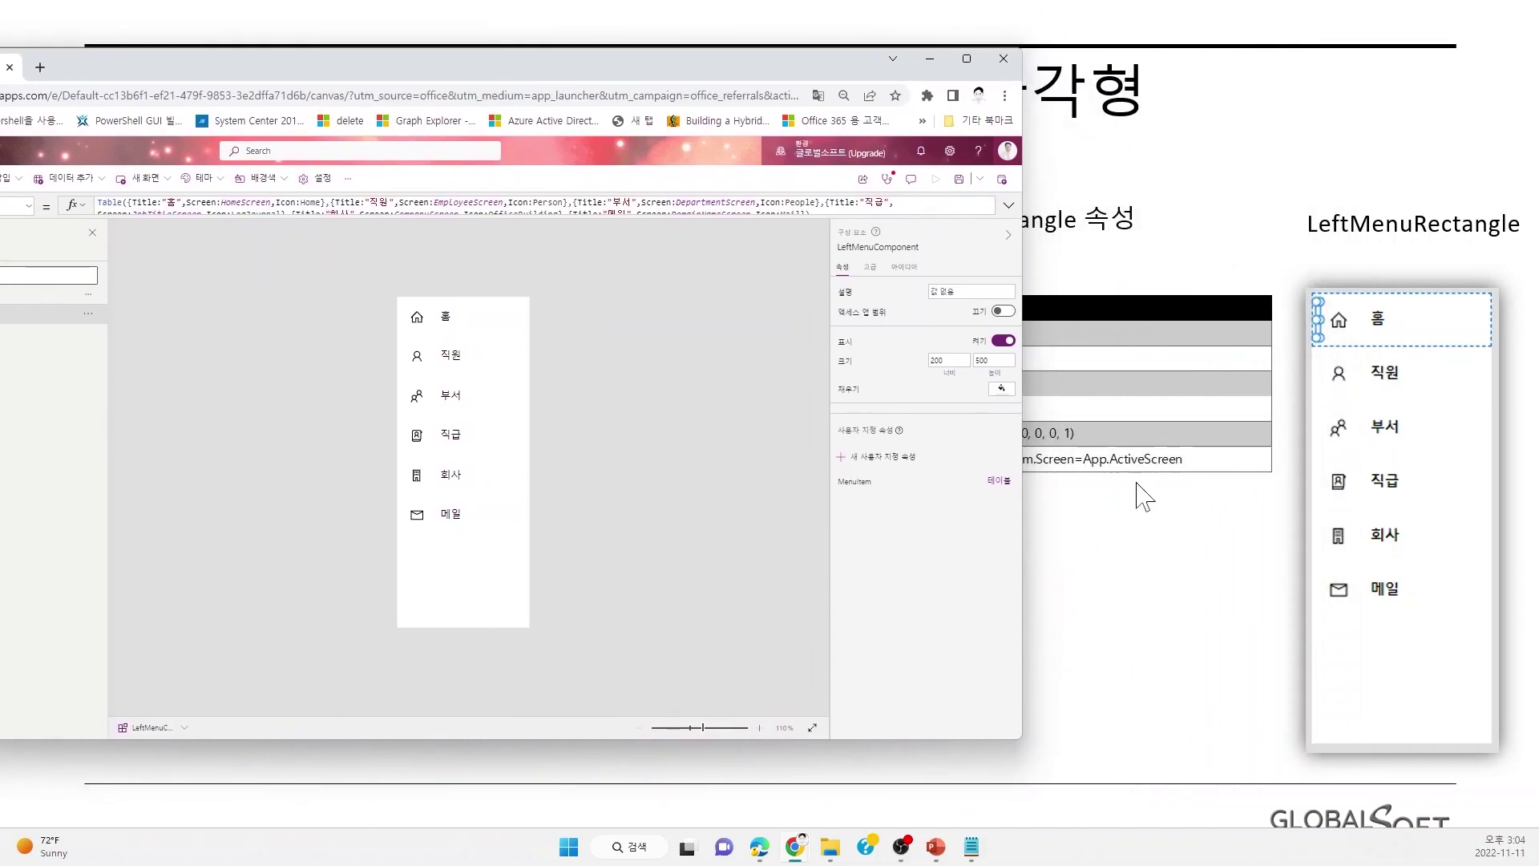
click(1141, 491)
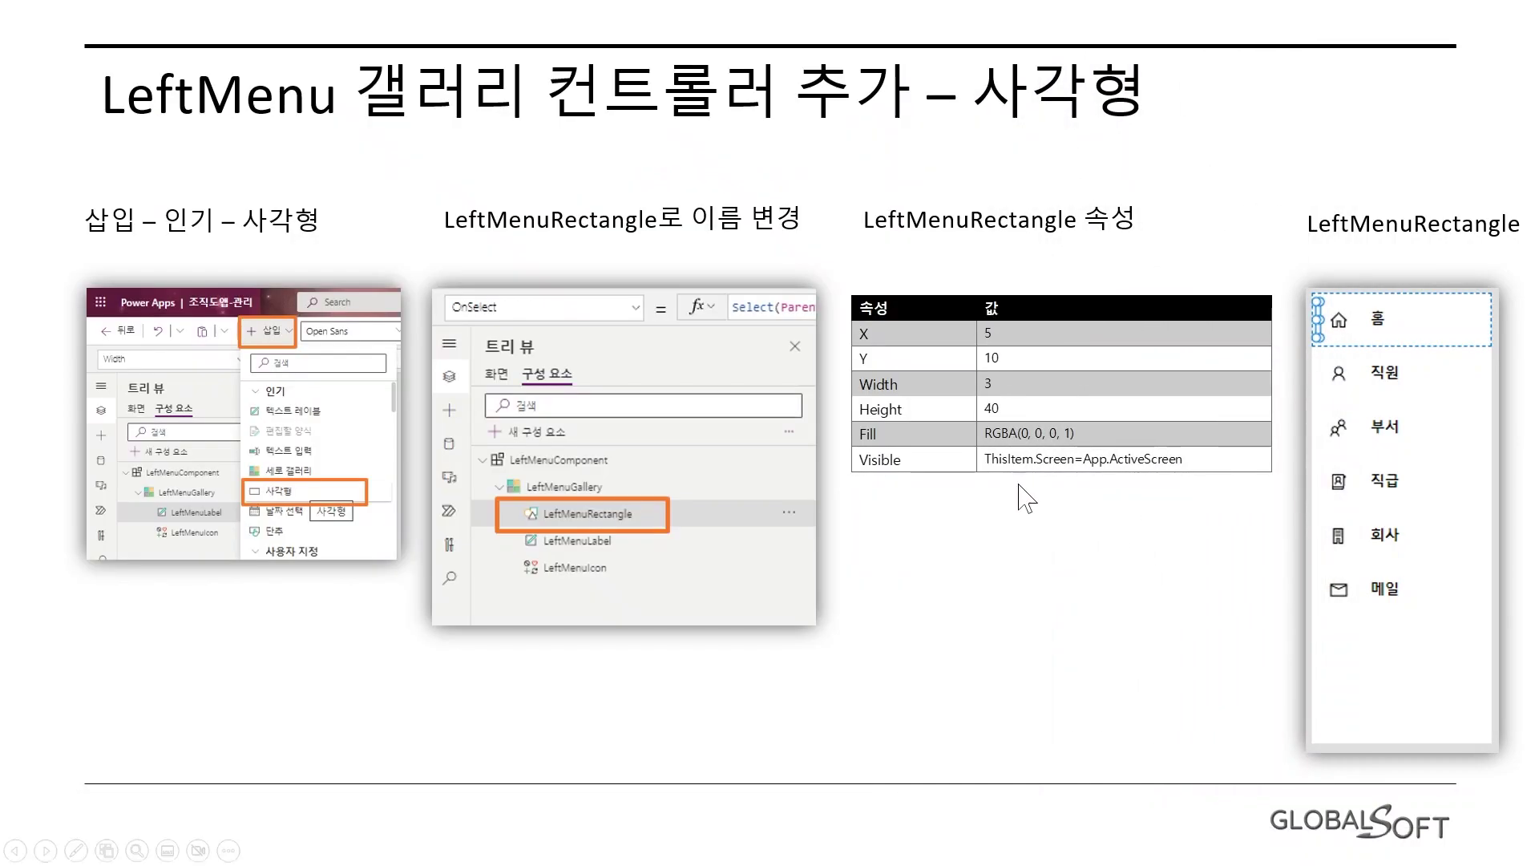
click(716, 409)
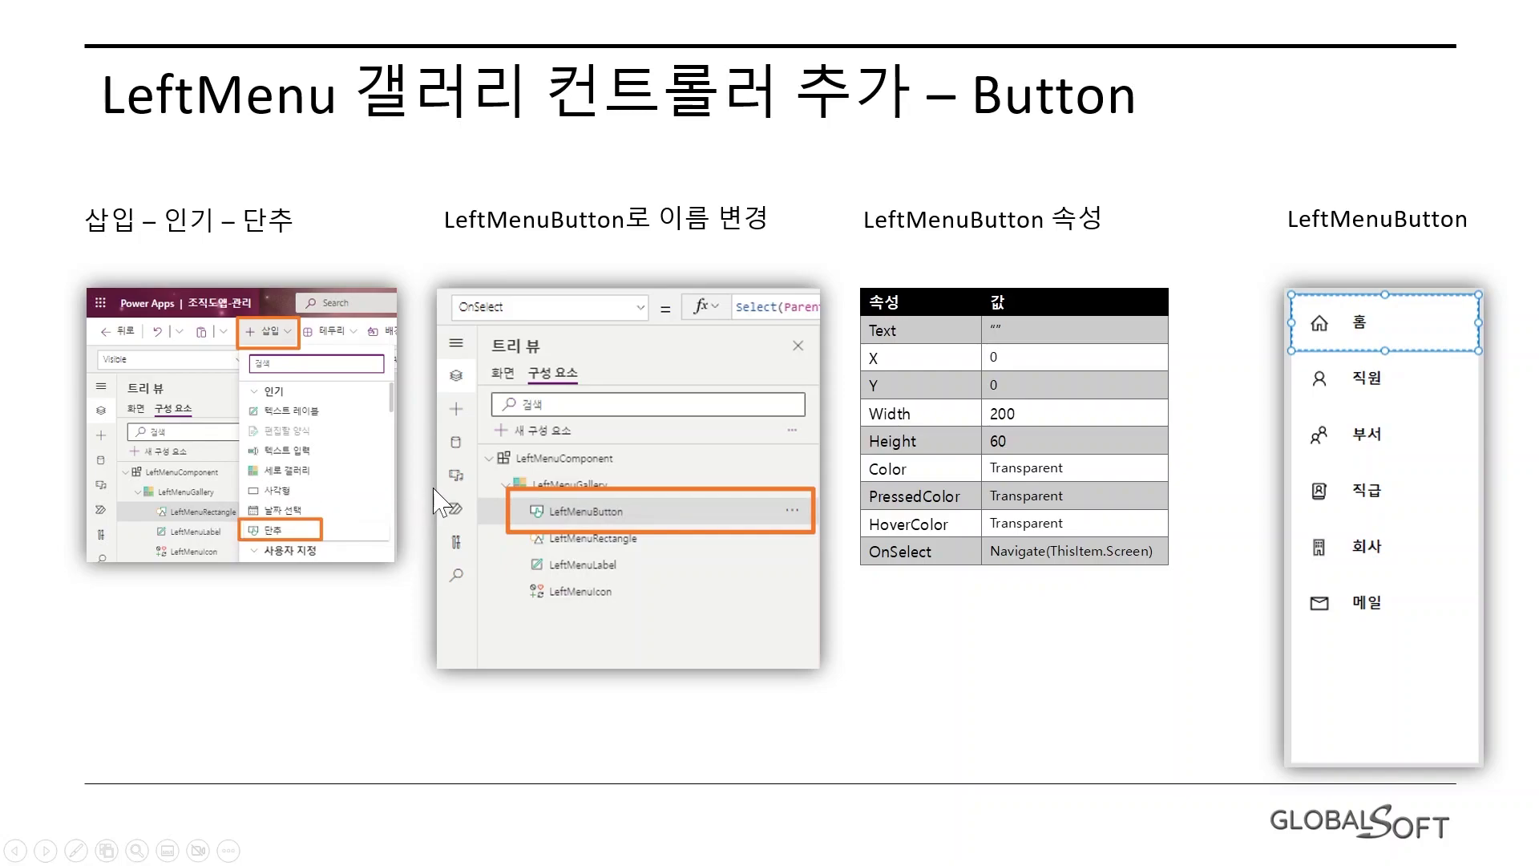
Return to Power Apps and insert a button into LeftMenuGallery's item template alongside LeftMenuRectangle.
key(alt+Tab)
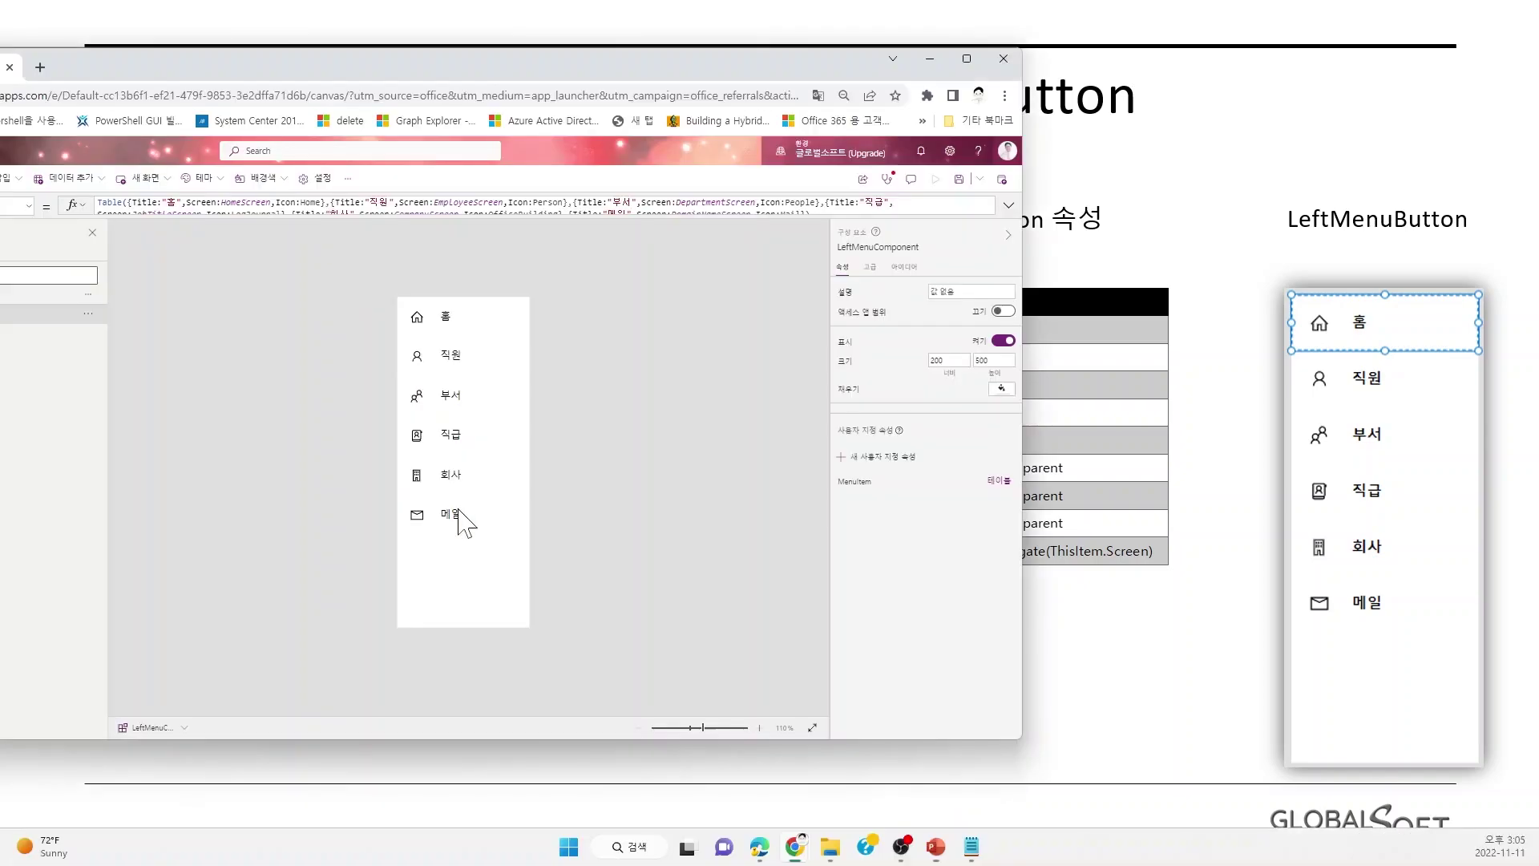
drag(522, 83, 798, 65)
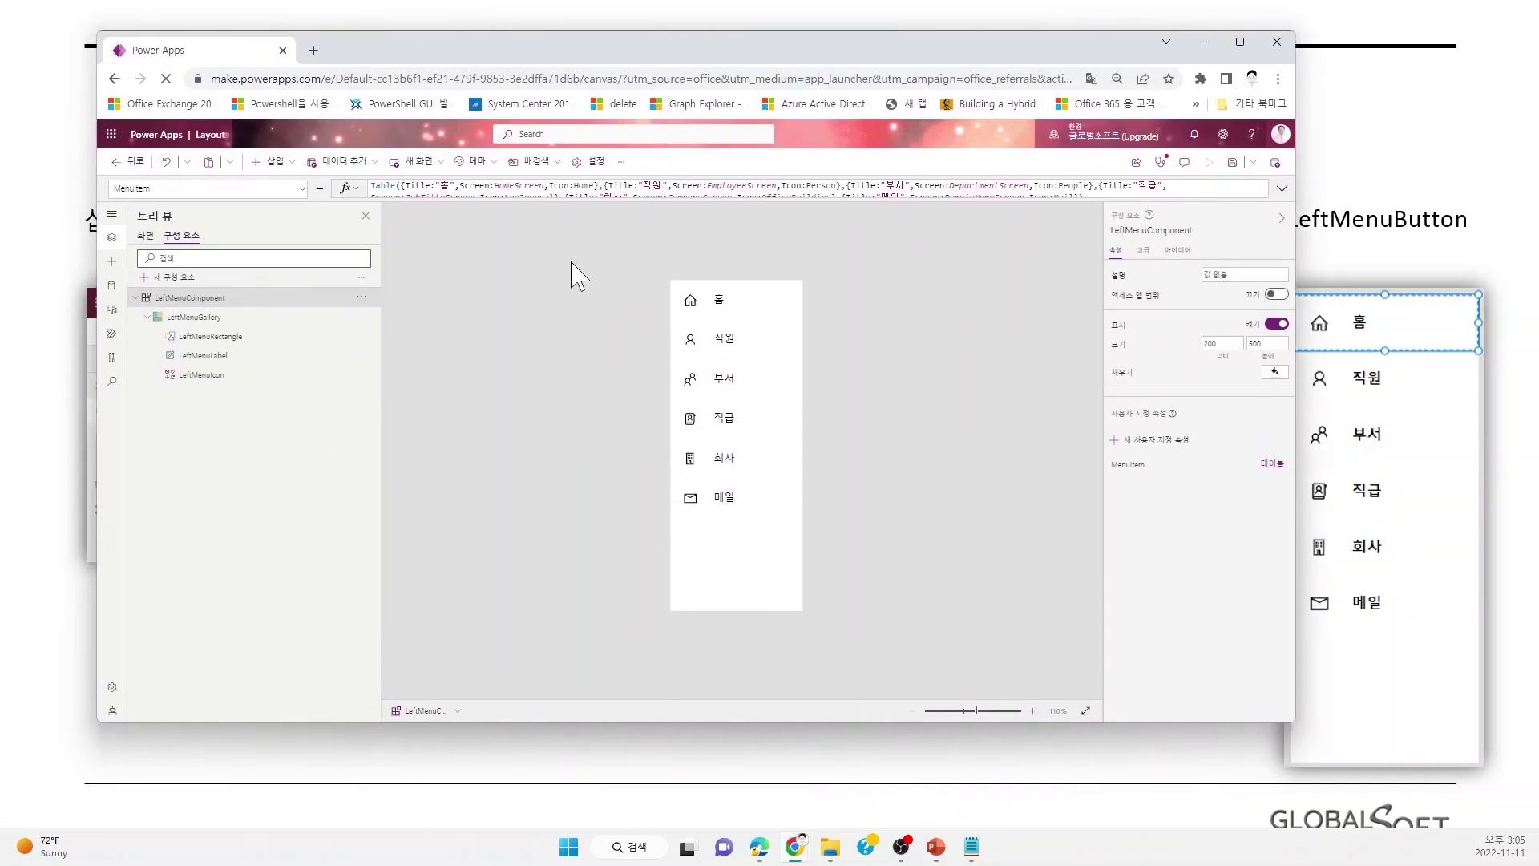
click(233, 337)
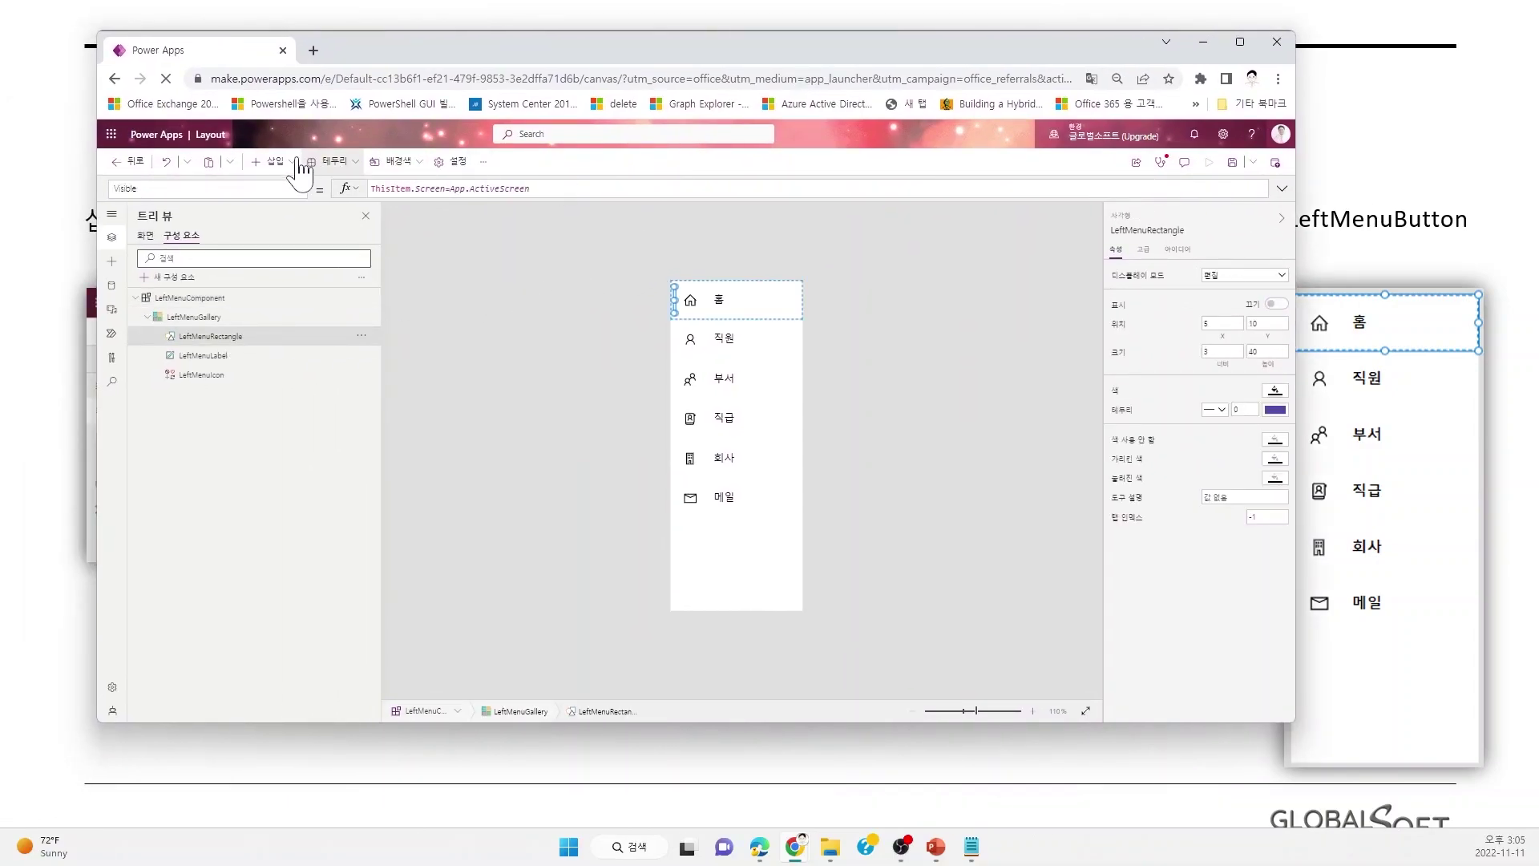
click(274, 161)
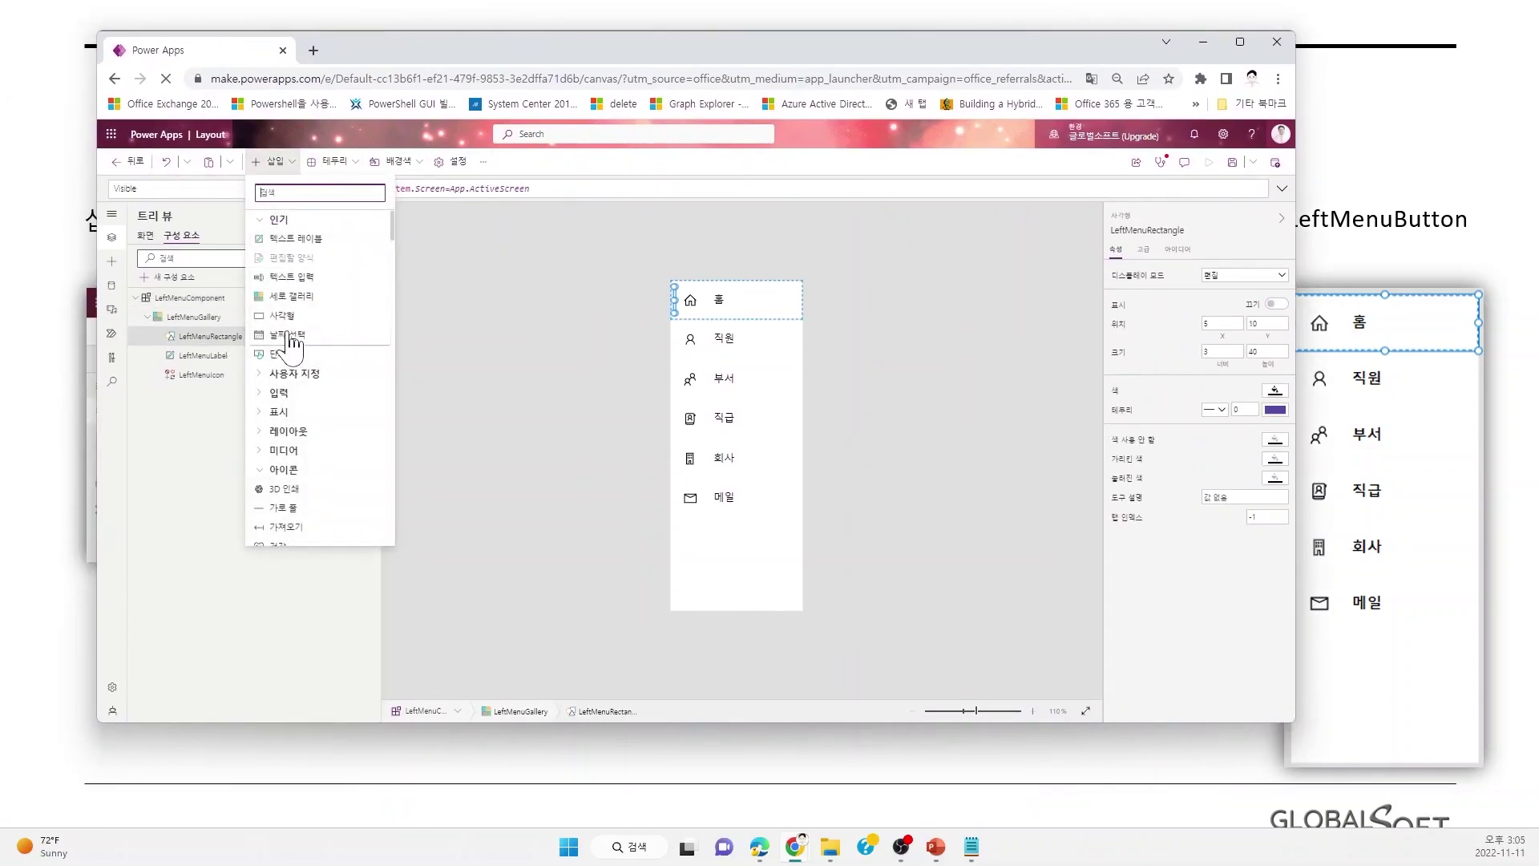
click(296, 357)
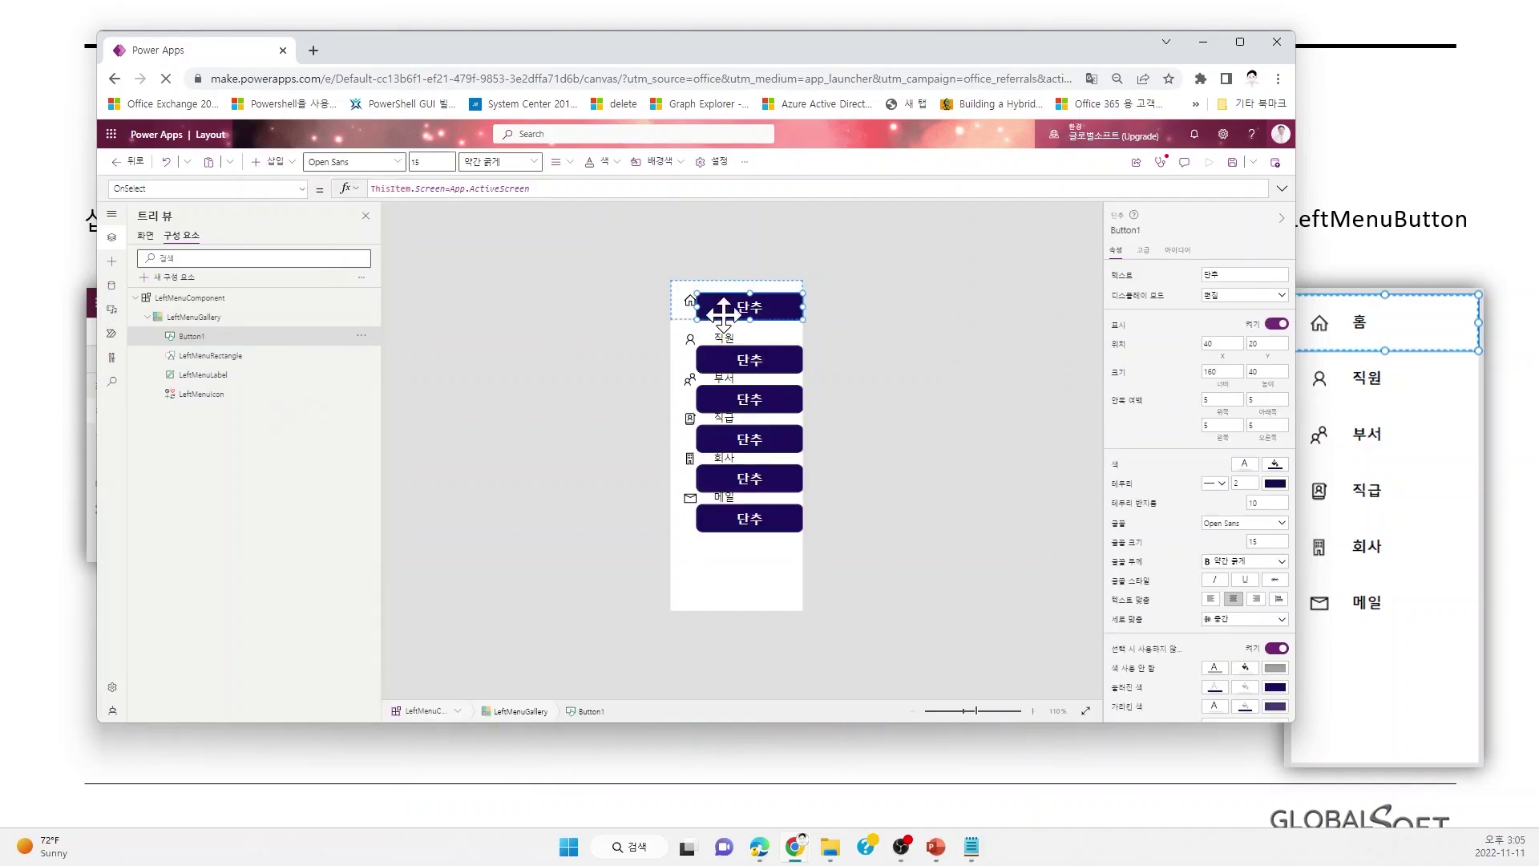
Clear the new button's text so that it has no caption.
drag(698, 64, 159, 81)
click(730, 290)
key(BackSpace)
key(BackSpace)
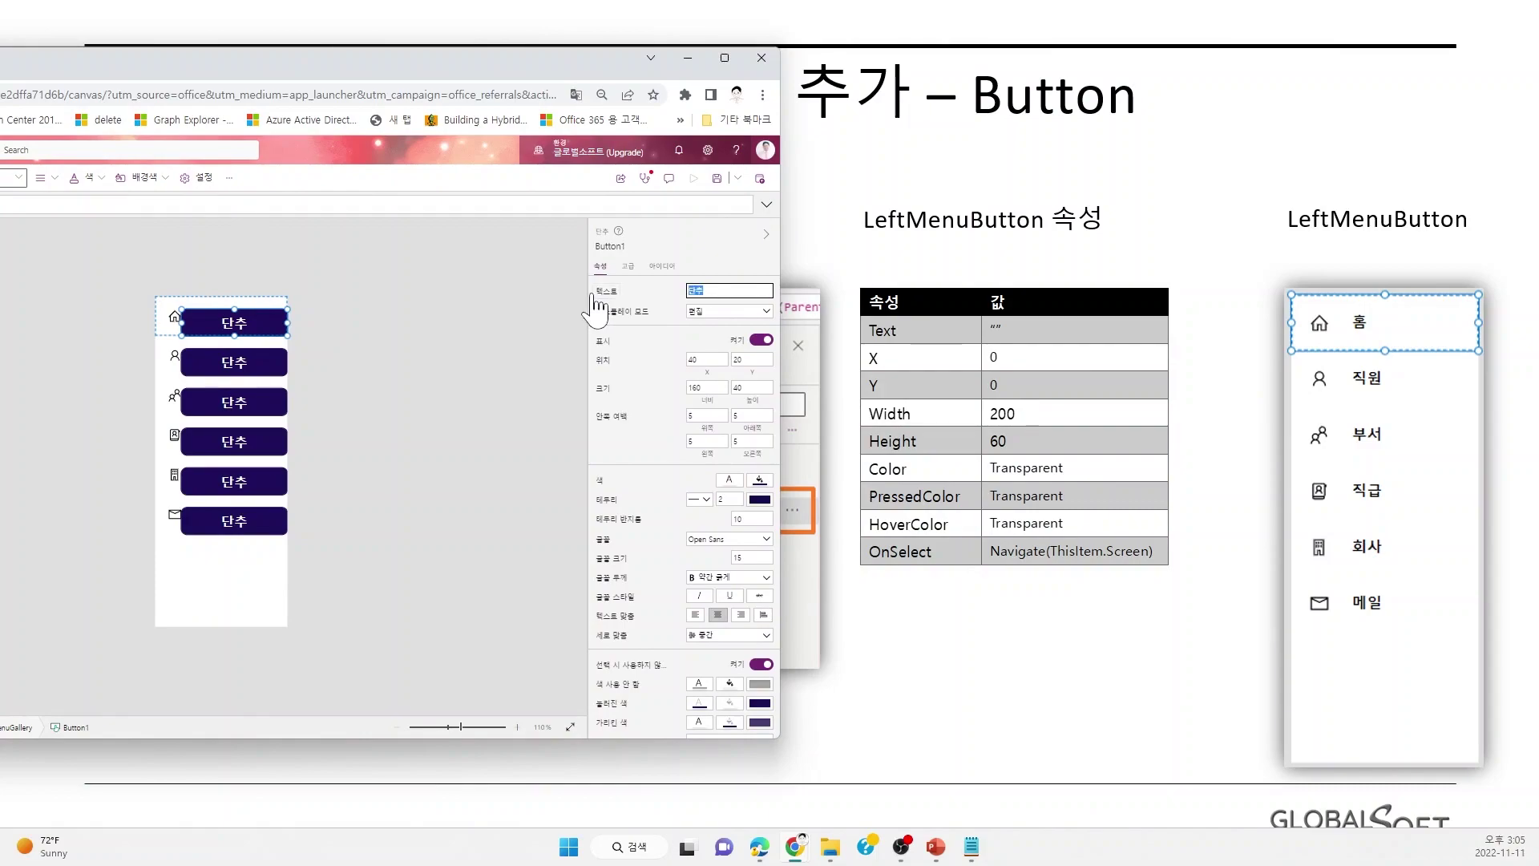
Set the button's position to X 0 and Y 0, and its size to width 200 and height 60.
double_click(705, 359)
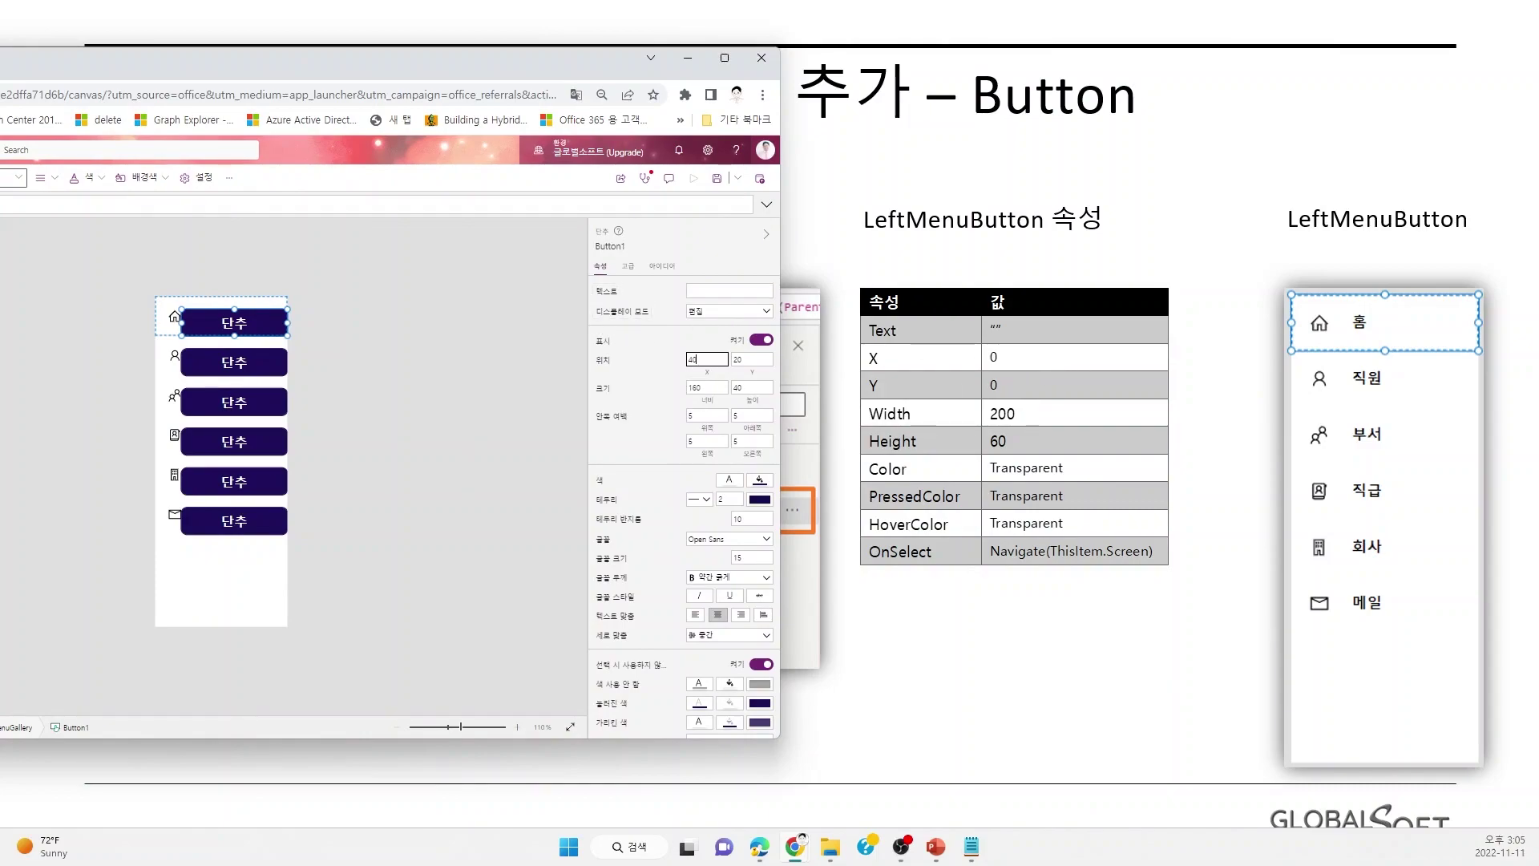
text(0)
key(Tab)
text(0)
key(Tab)
text(200)
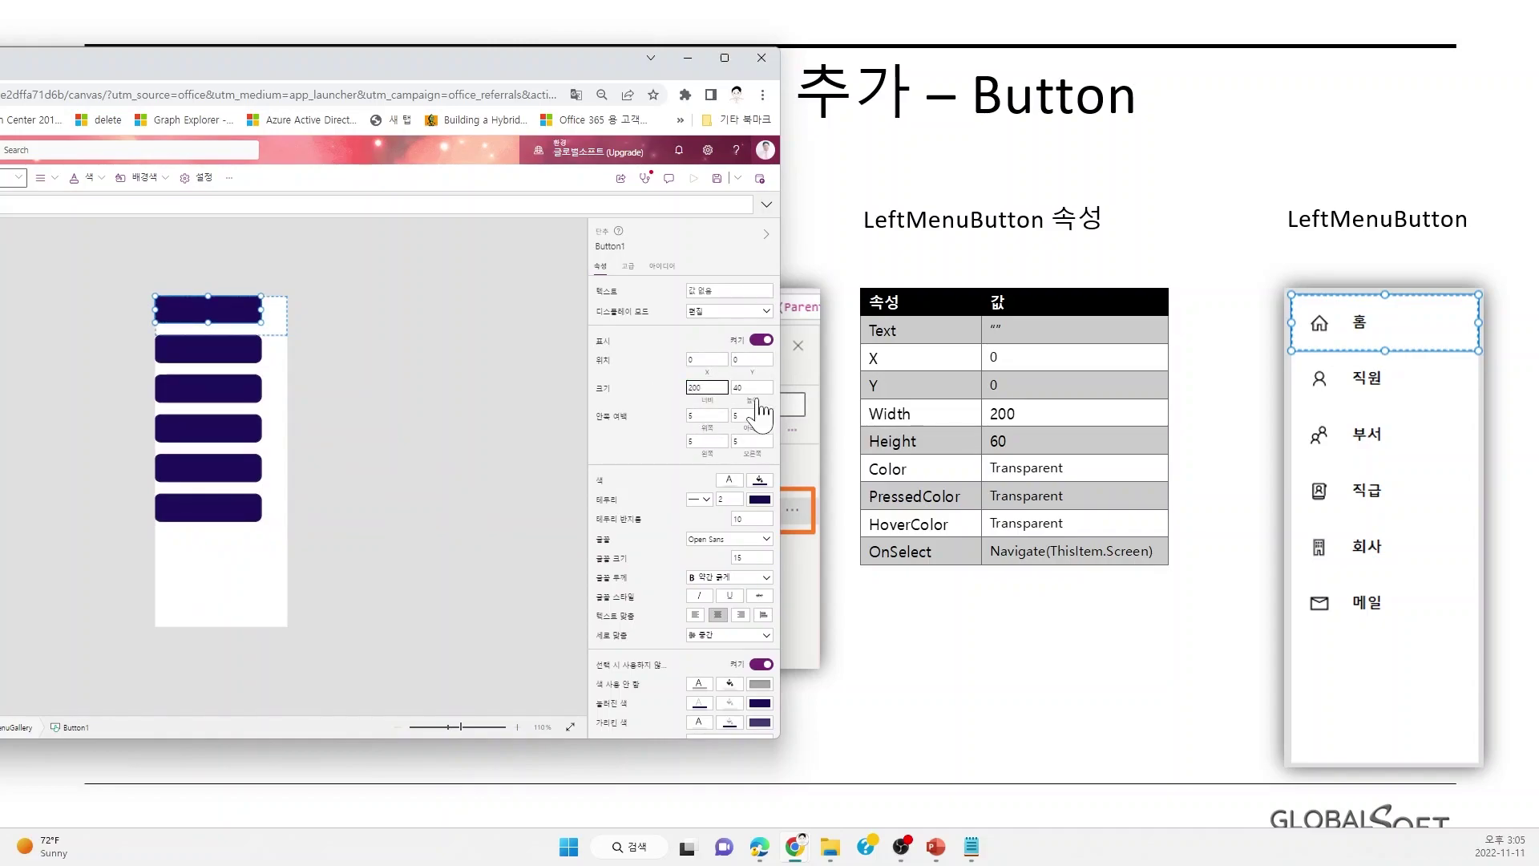
key(Tab)
text(60)
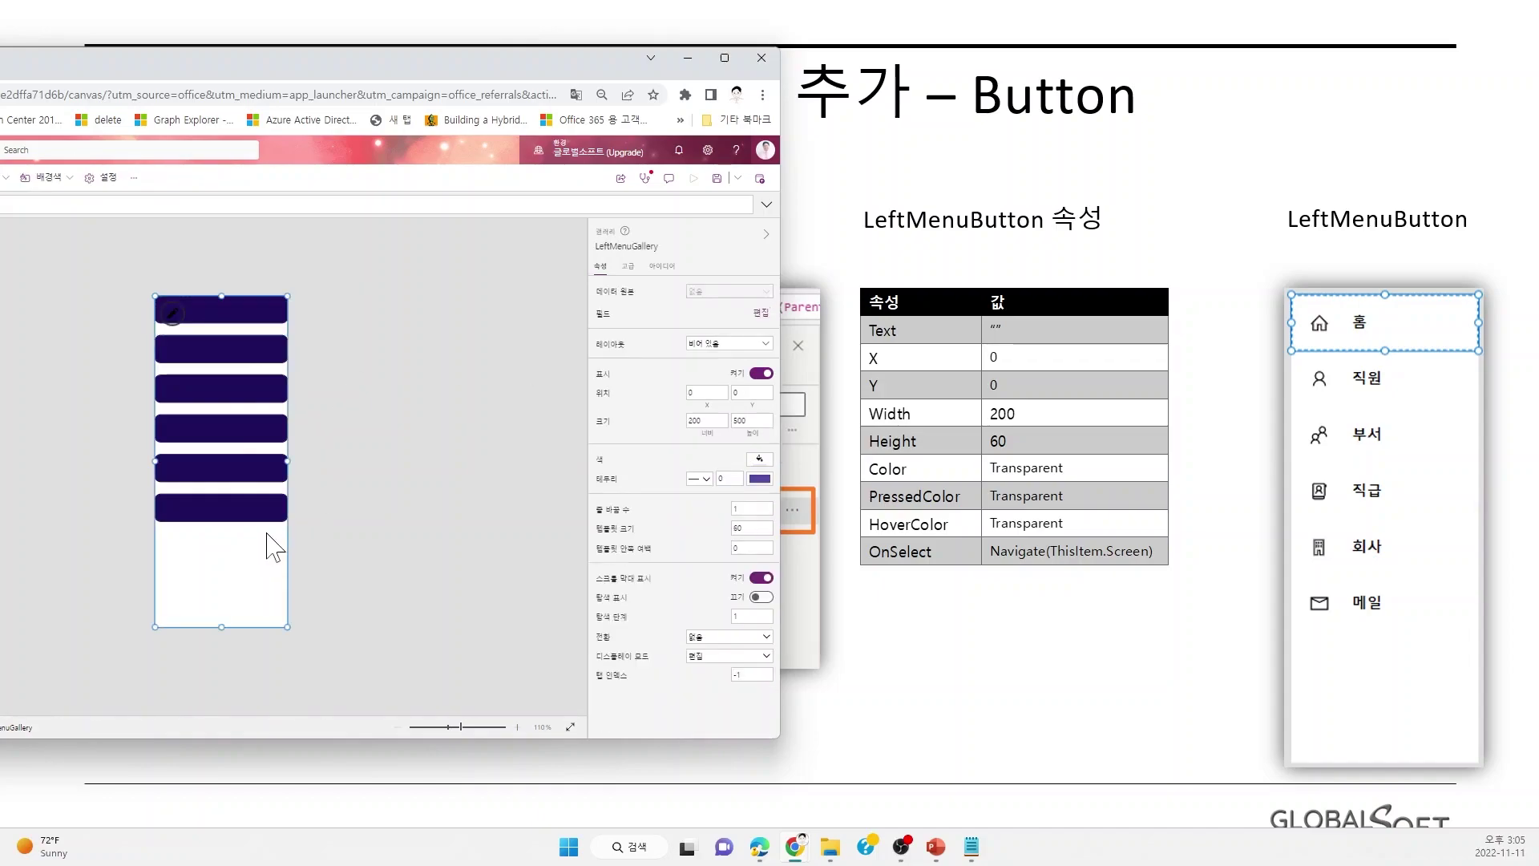
Set the button's border radius to 0.
click(260, 319)
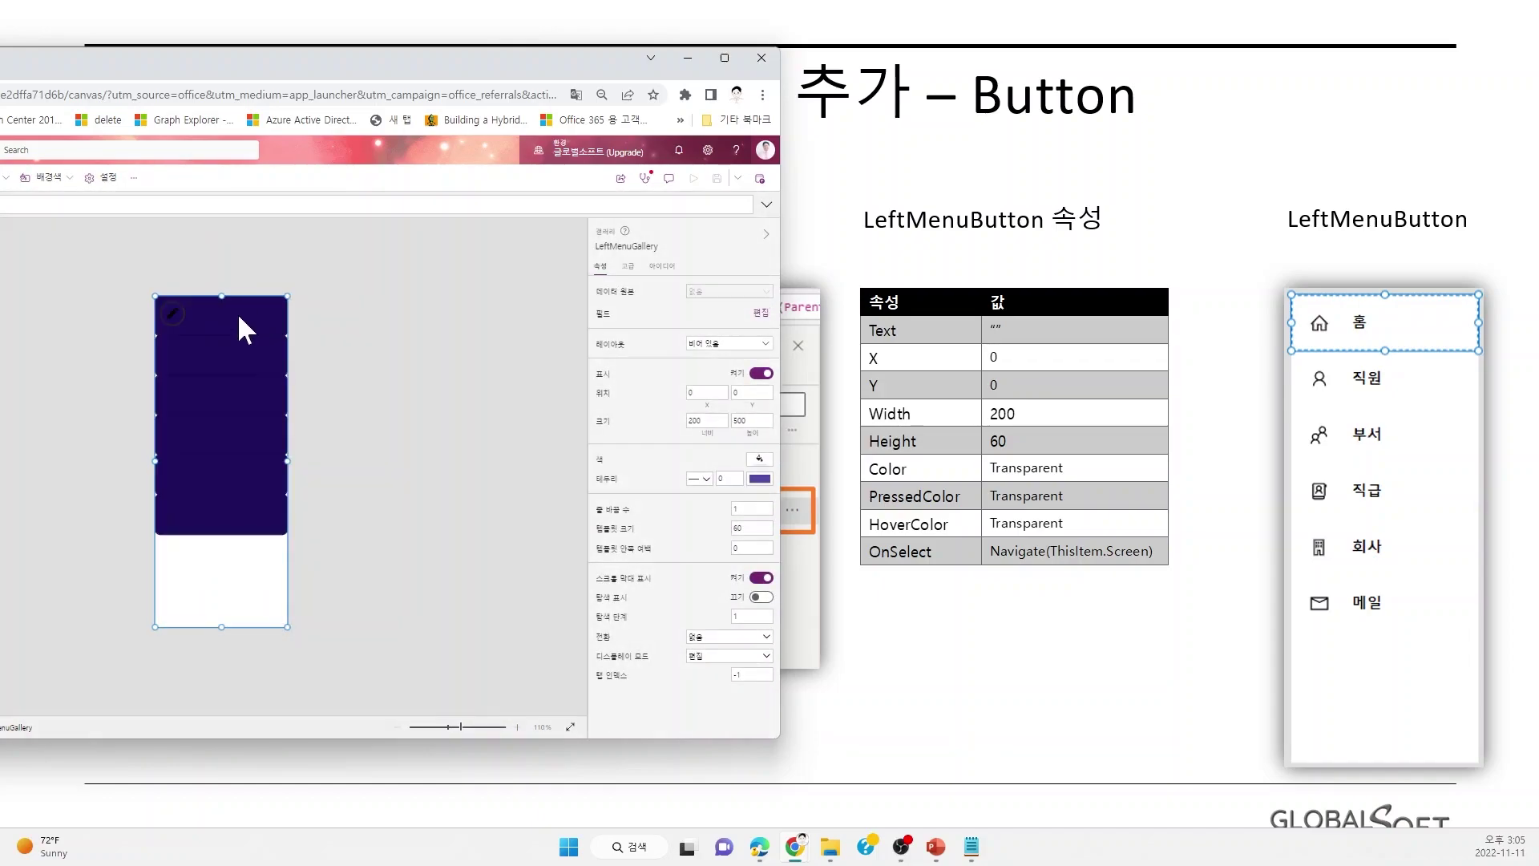
click(238, 315)
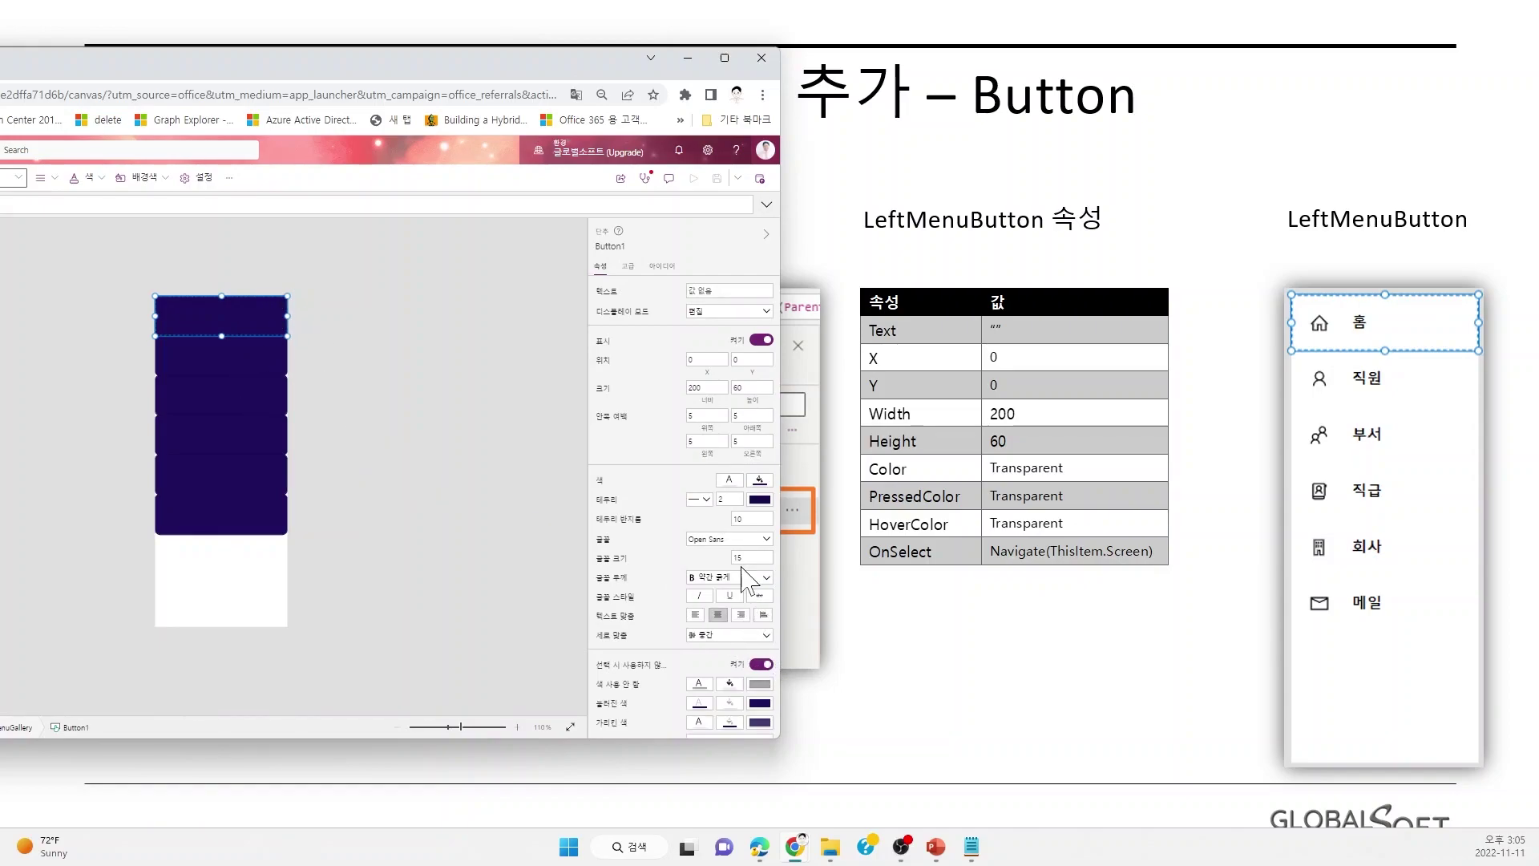
text(0)
click(287, 611)
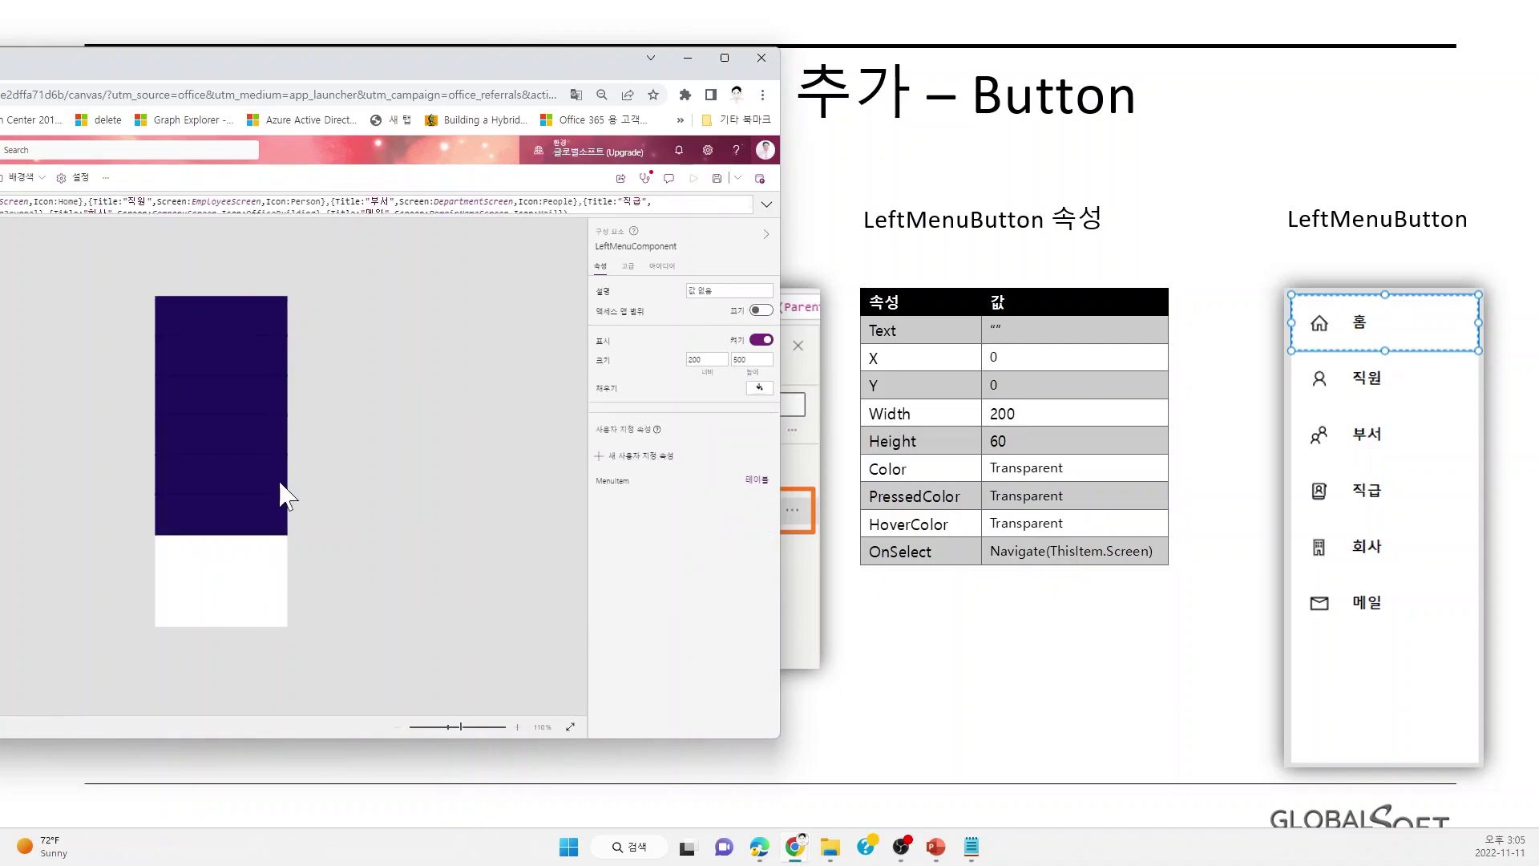
Make the button's fill colour transparent, RGBA(0, 0, 0, 0).
click(211, 314)
click(226, 362)
click(241, 327)
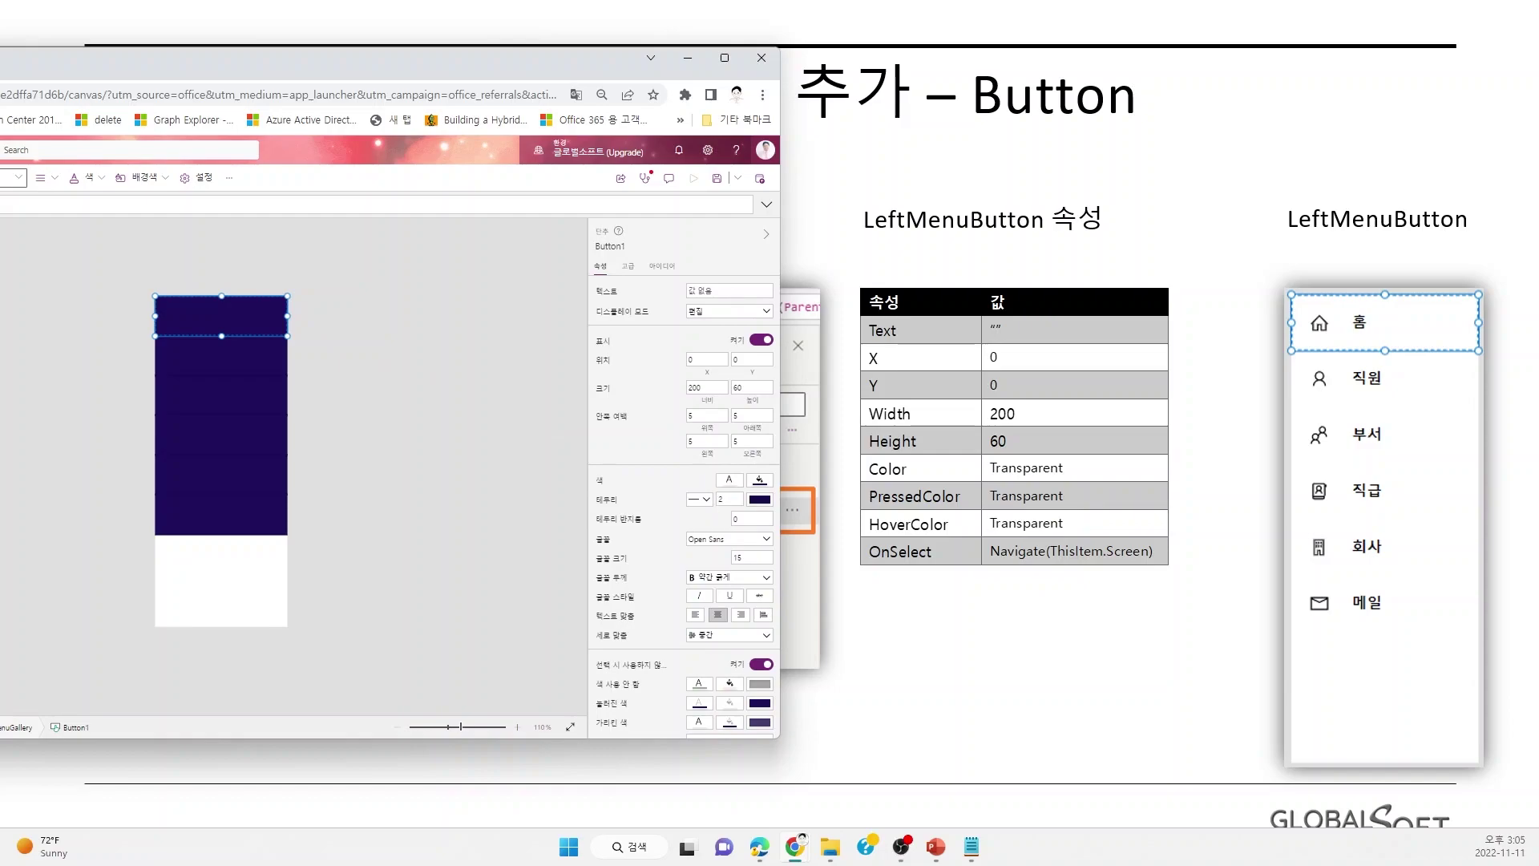
click(759, 481)
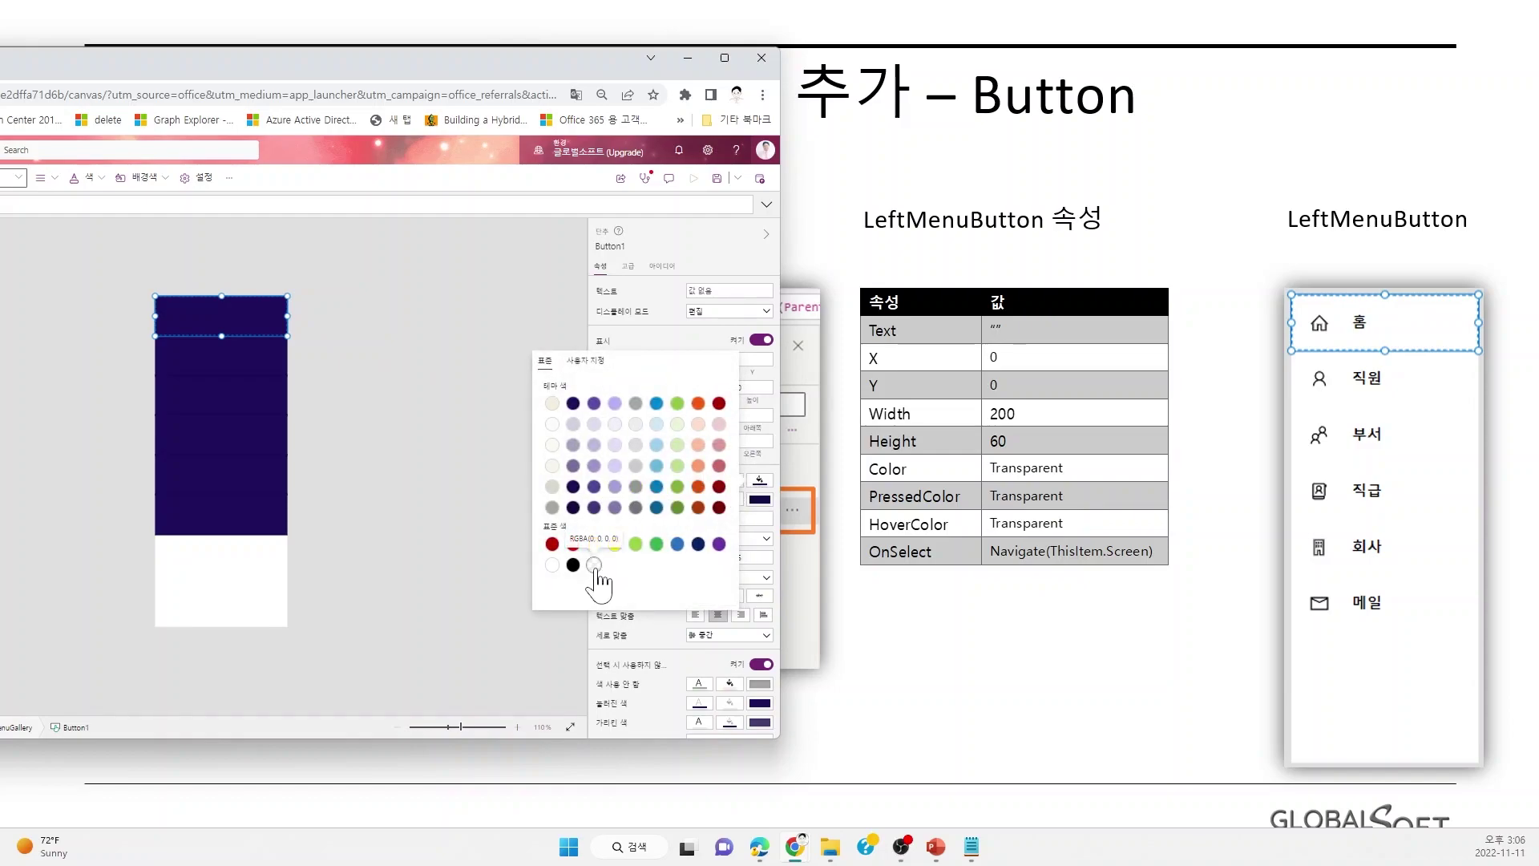
click(594, 565)
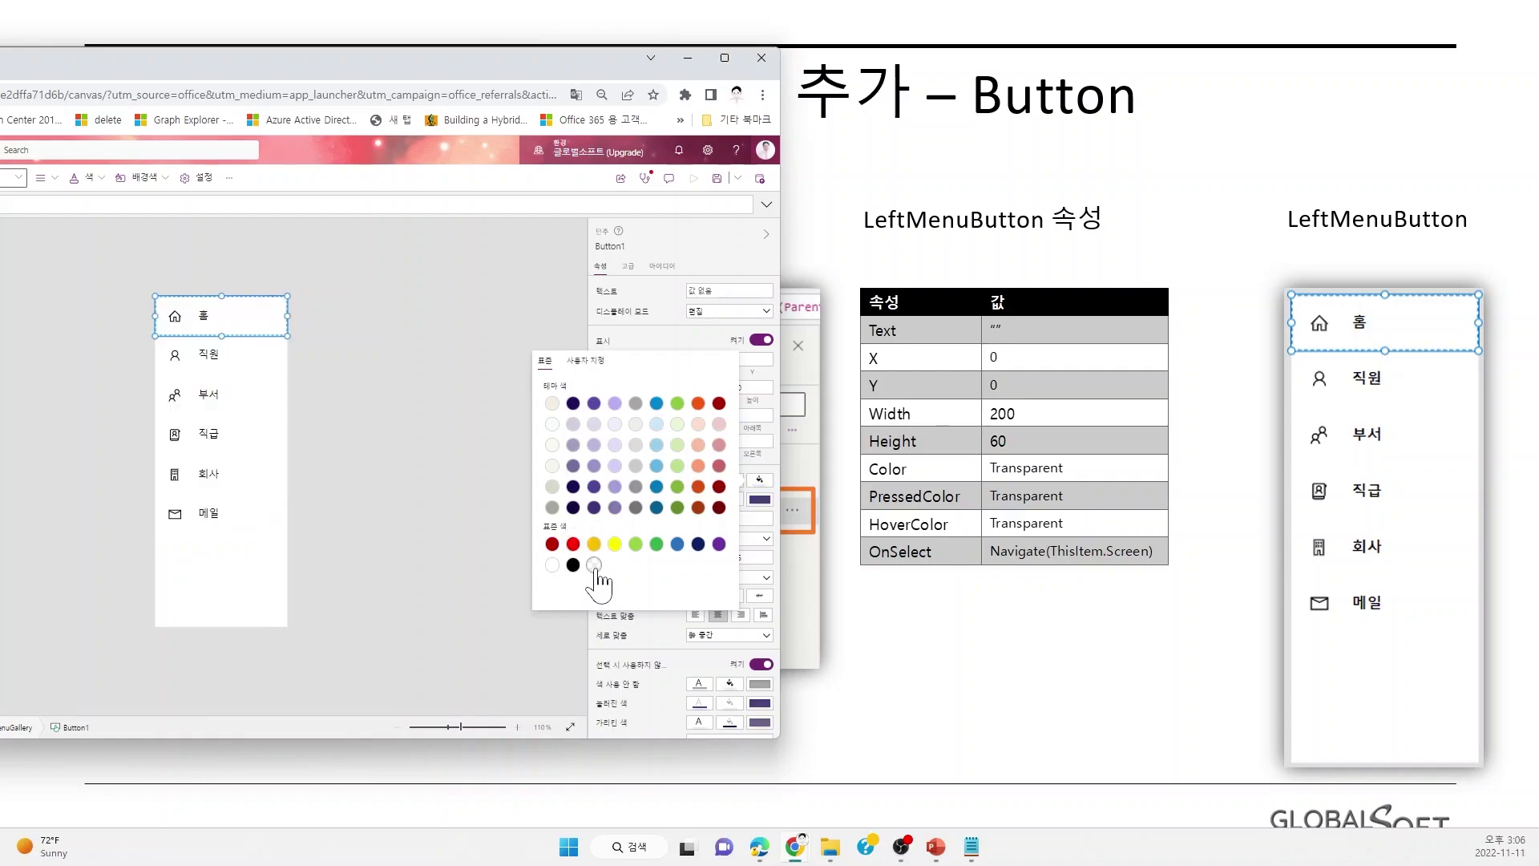
drag(320, 71, 383, 73)
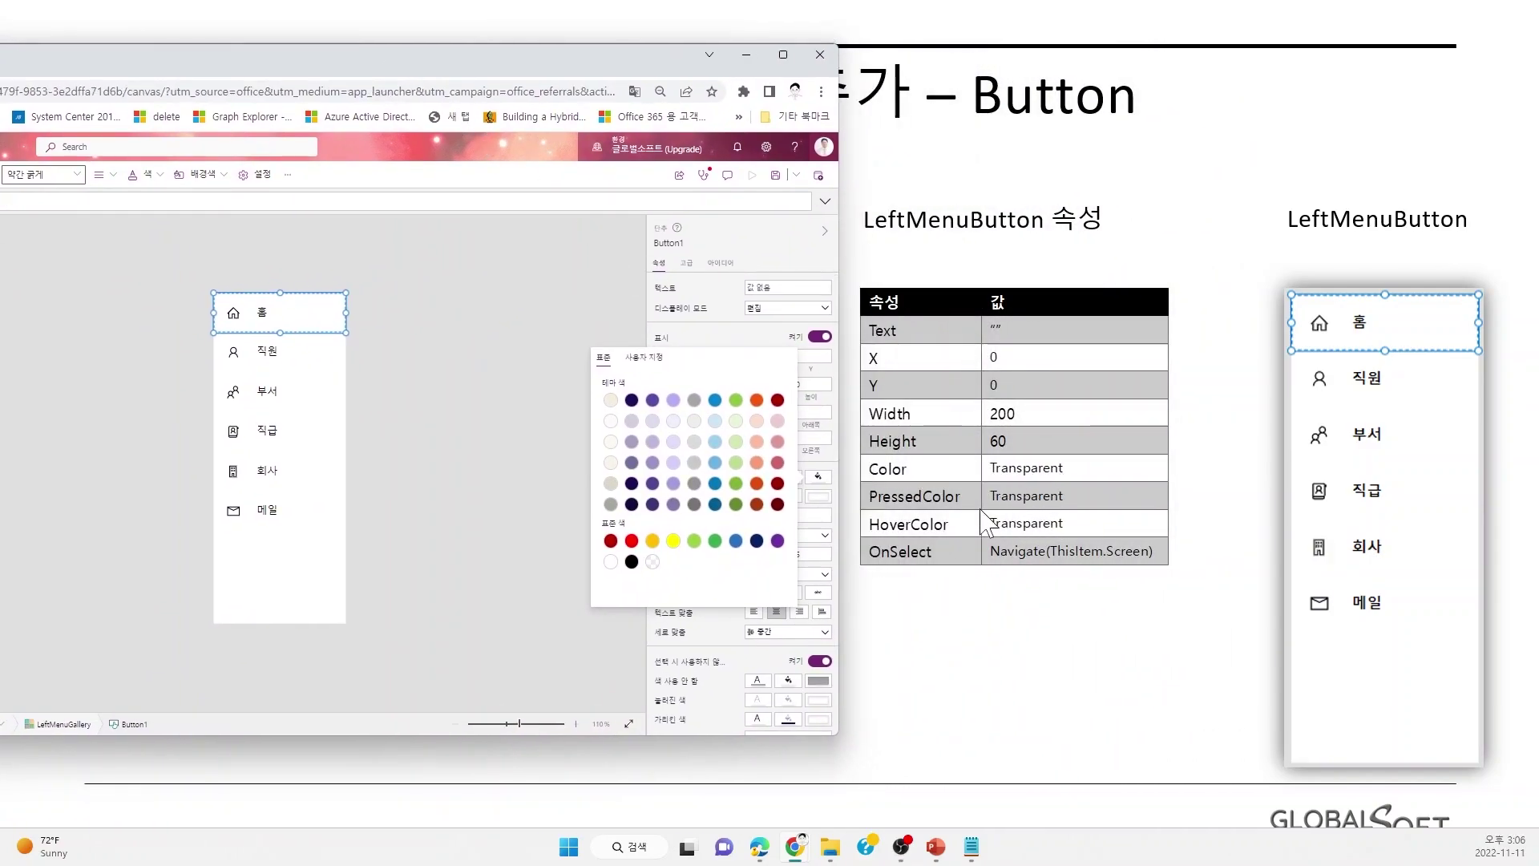
click(694, 540)
Preview the button's hover appearance on the first menu item (홈).
click(319, 314)
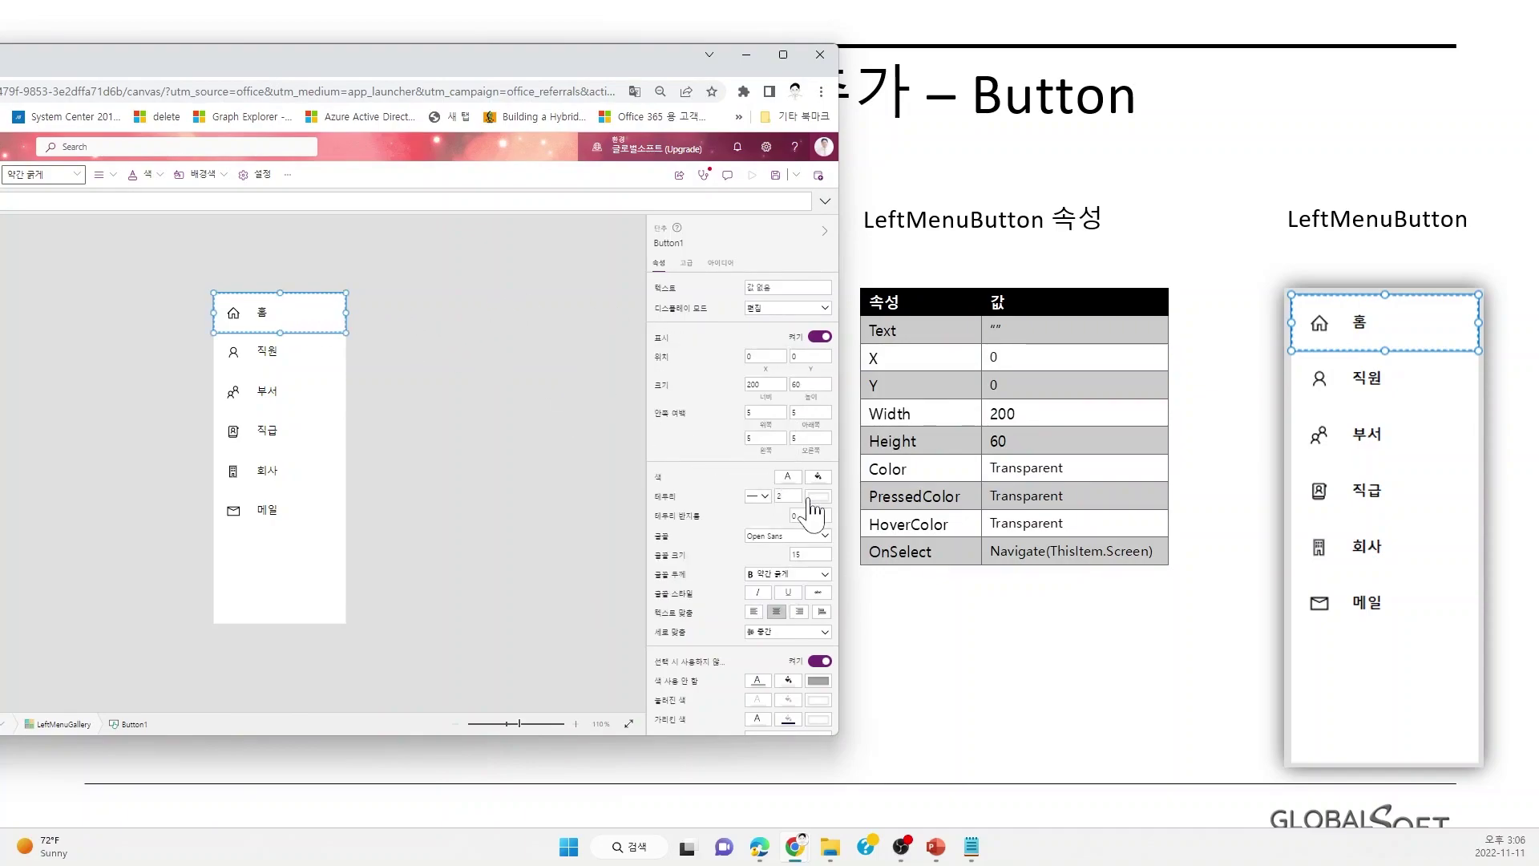
scroll(802, 577, down, 1)
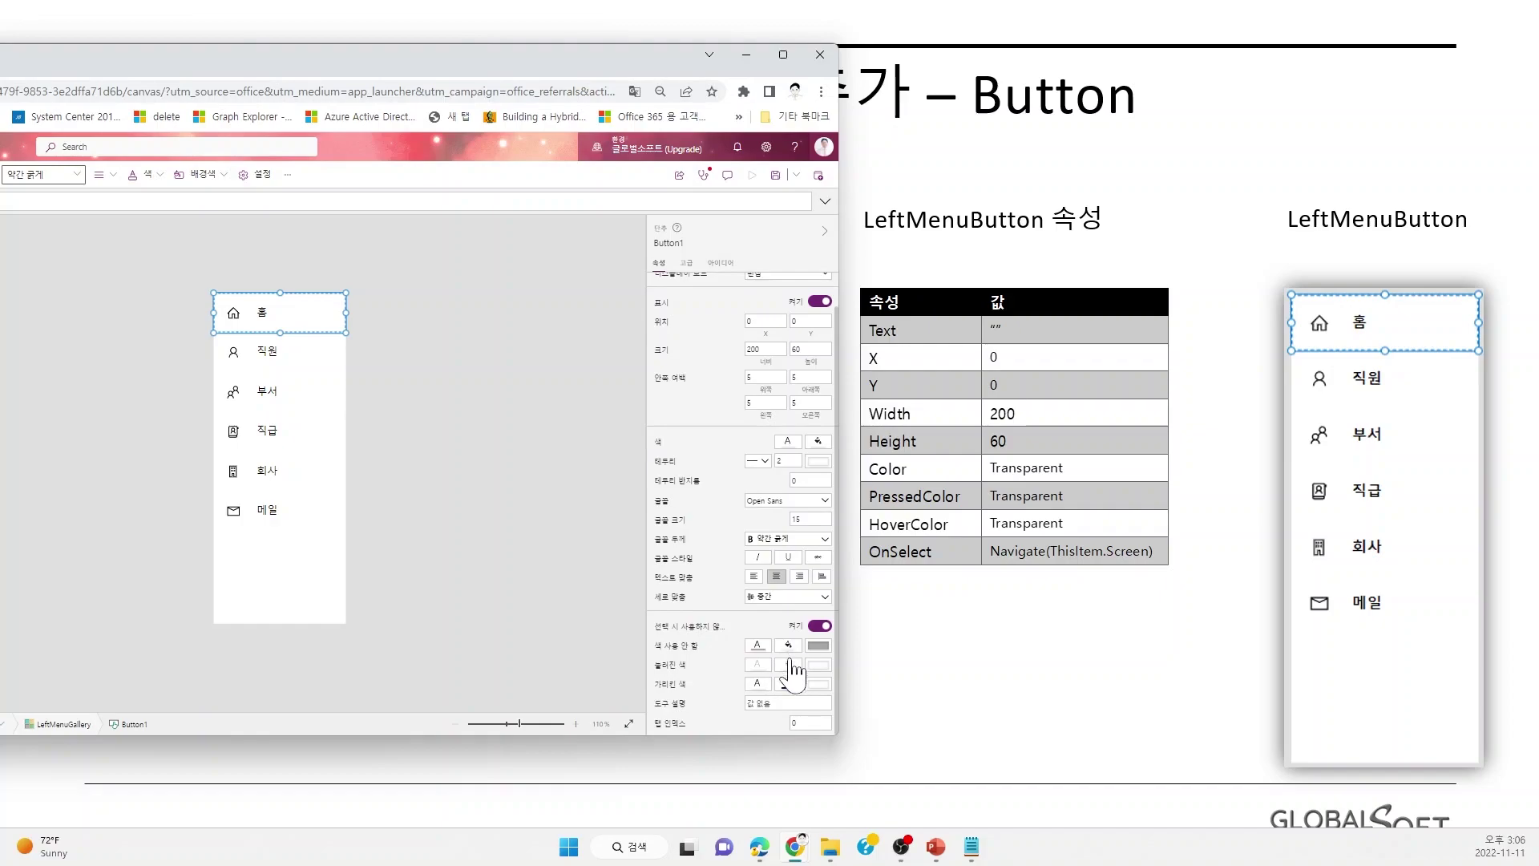
key(alt)
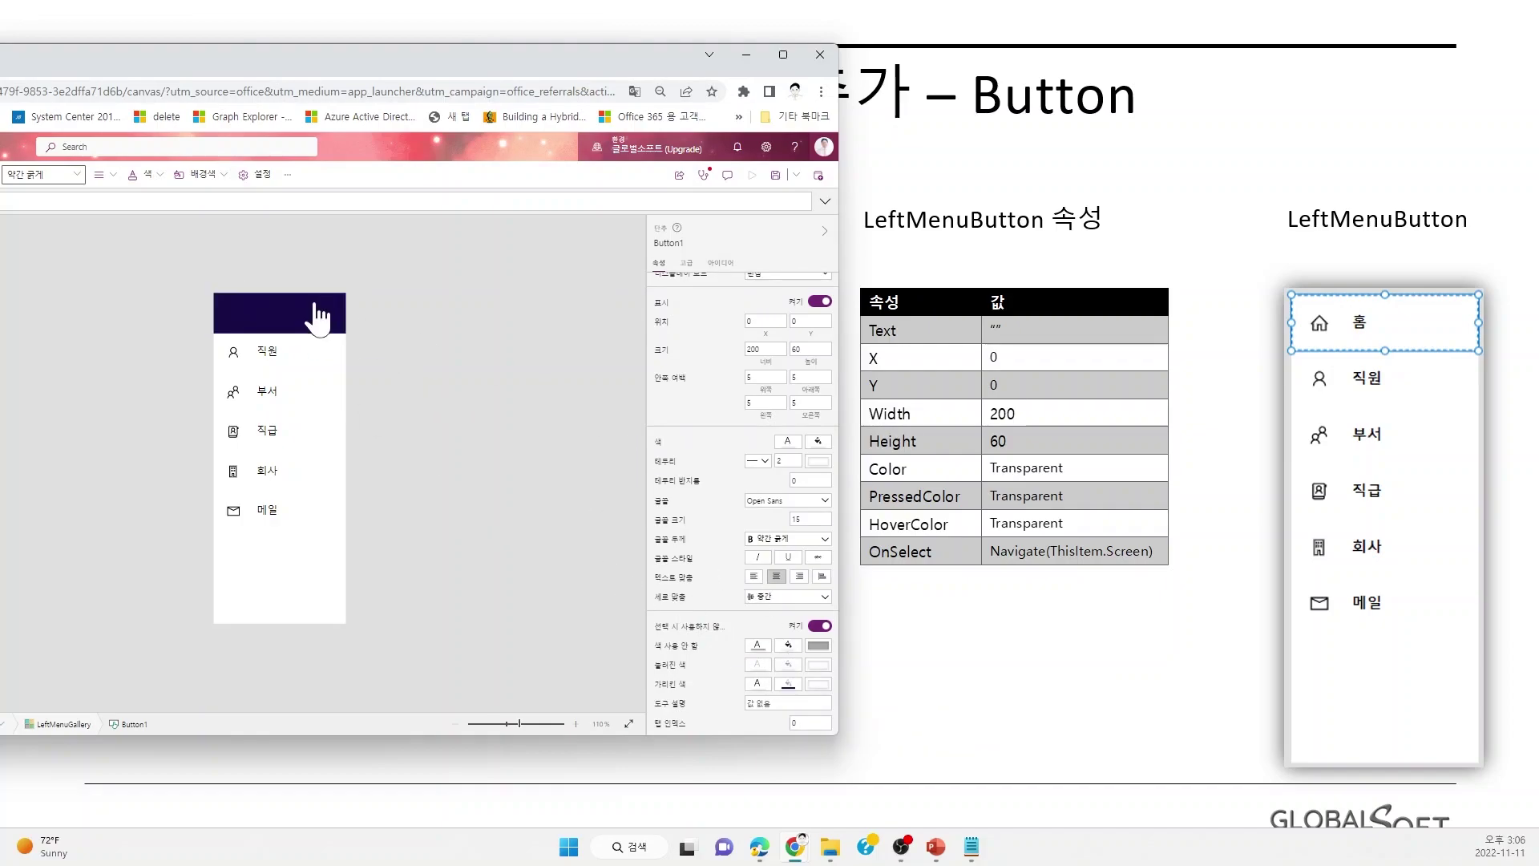
Set the menu button's hover fill (HoverFill) to Transparent.
click(789, 684)
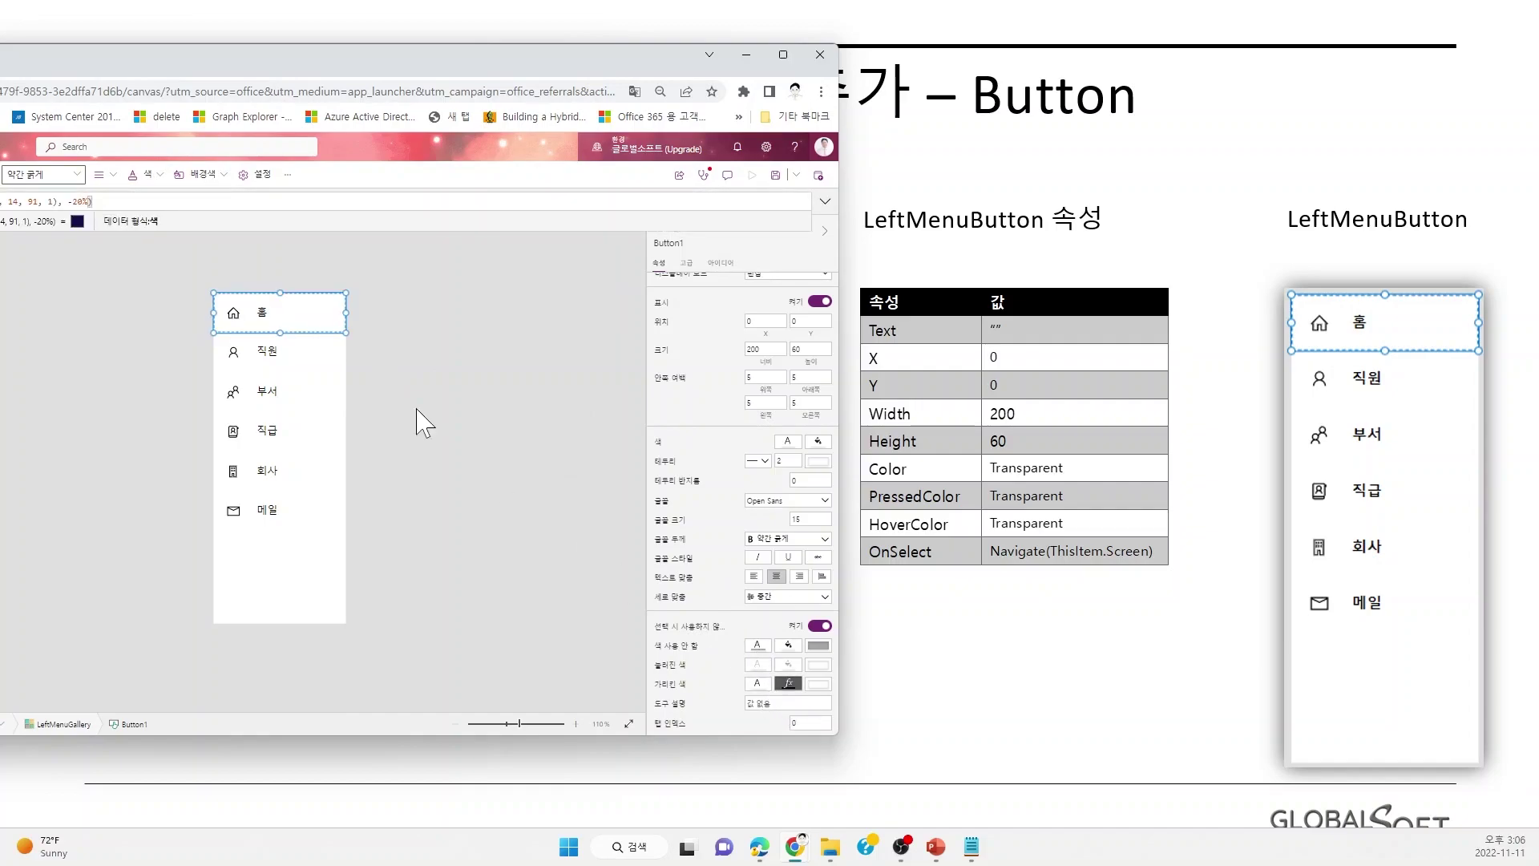
drag(316, 69, 519, 64)
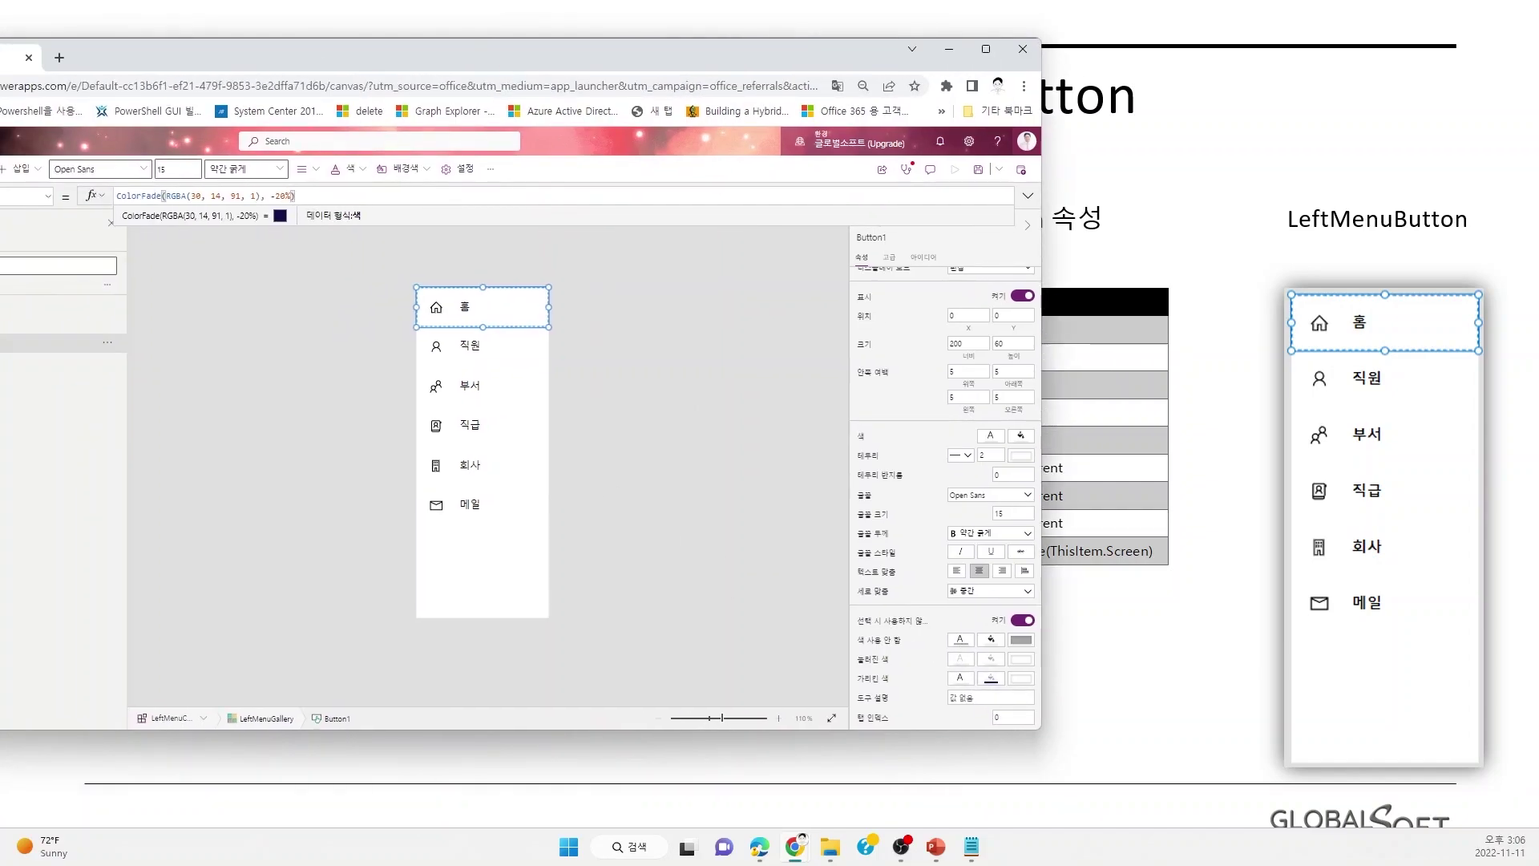
drag(294, 195, 125, 196)
drag(295, 195, 20, 195)
text(t)
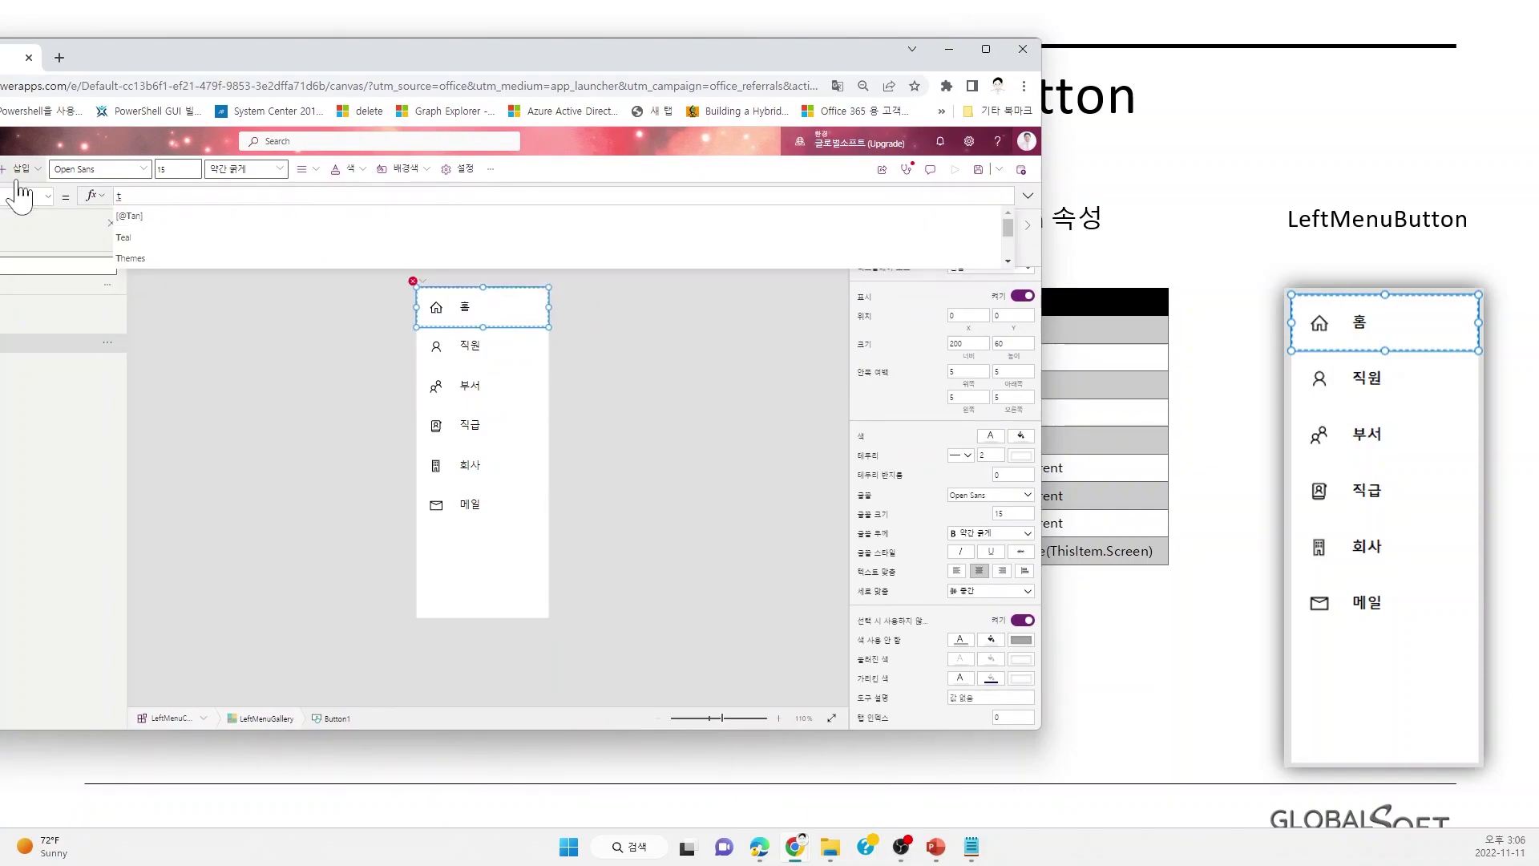
text(ra)
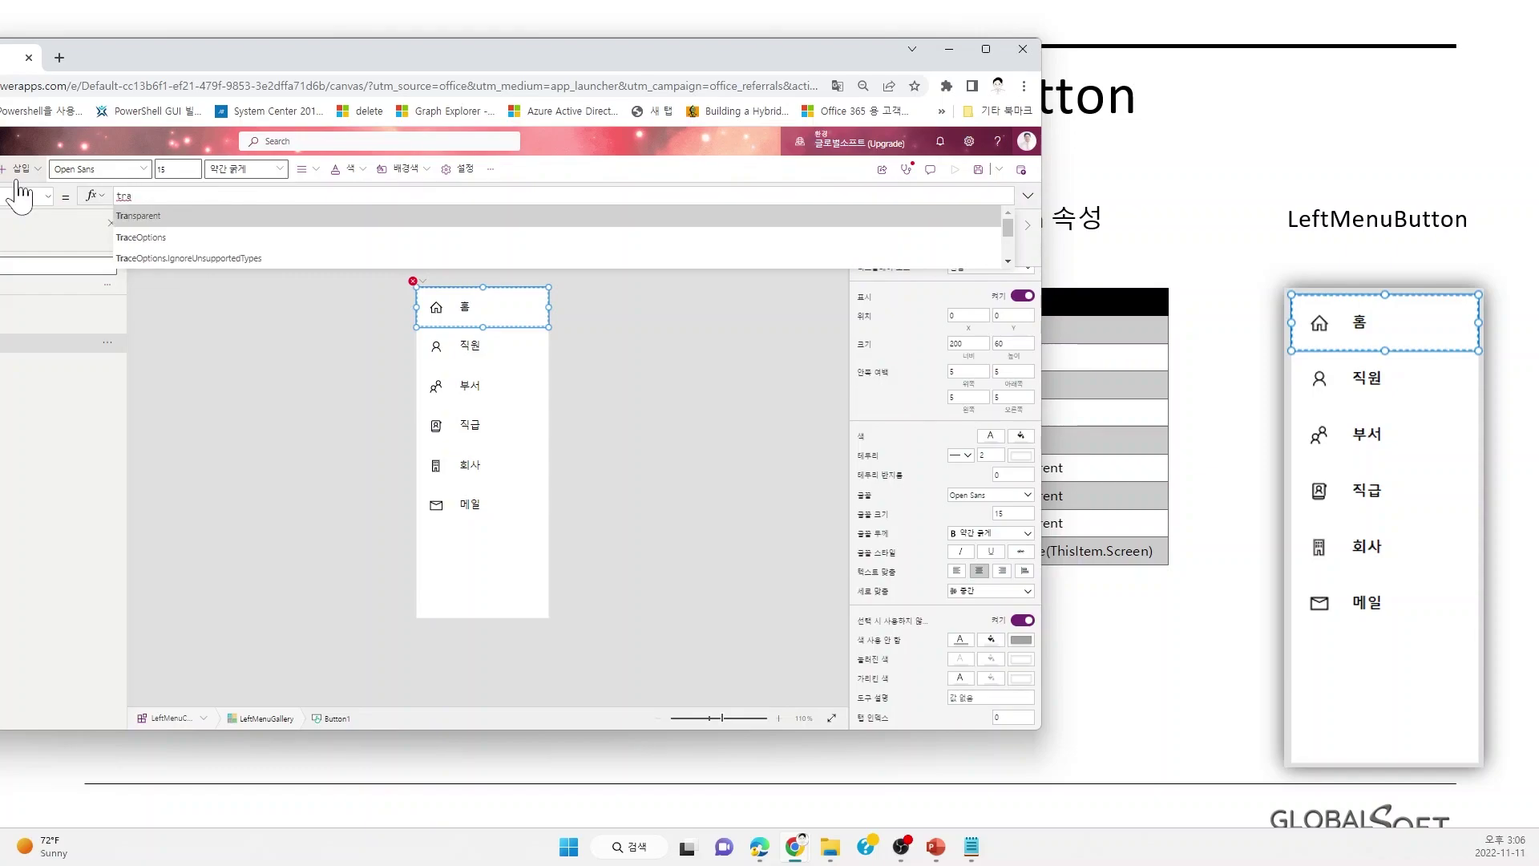
key(Tab)
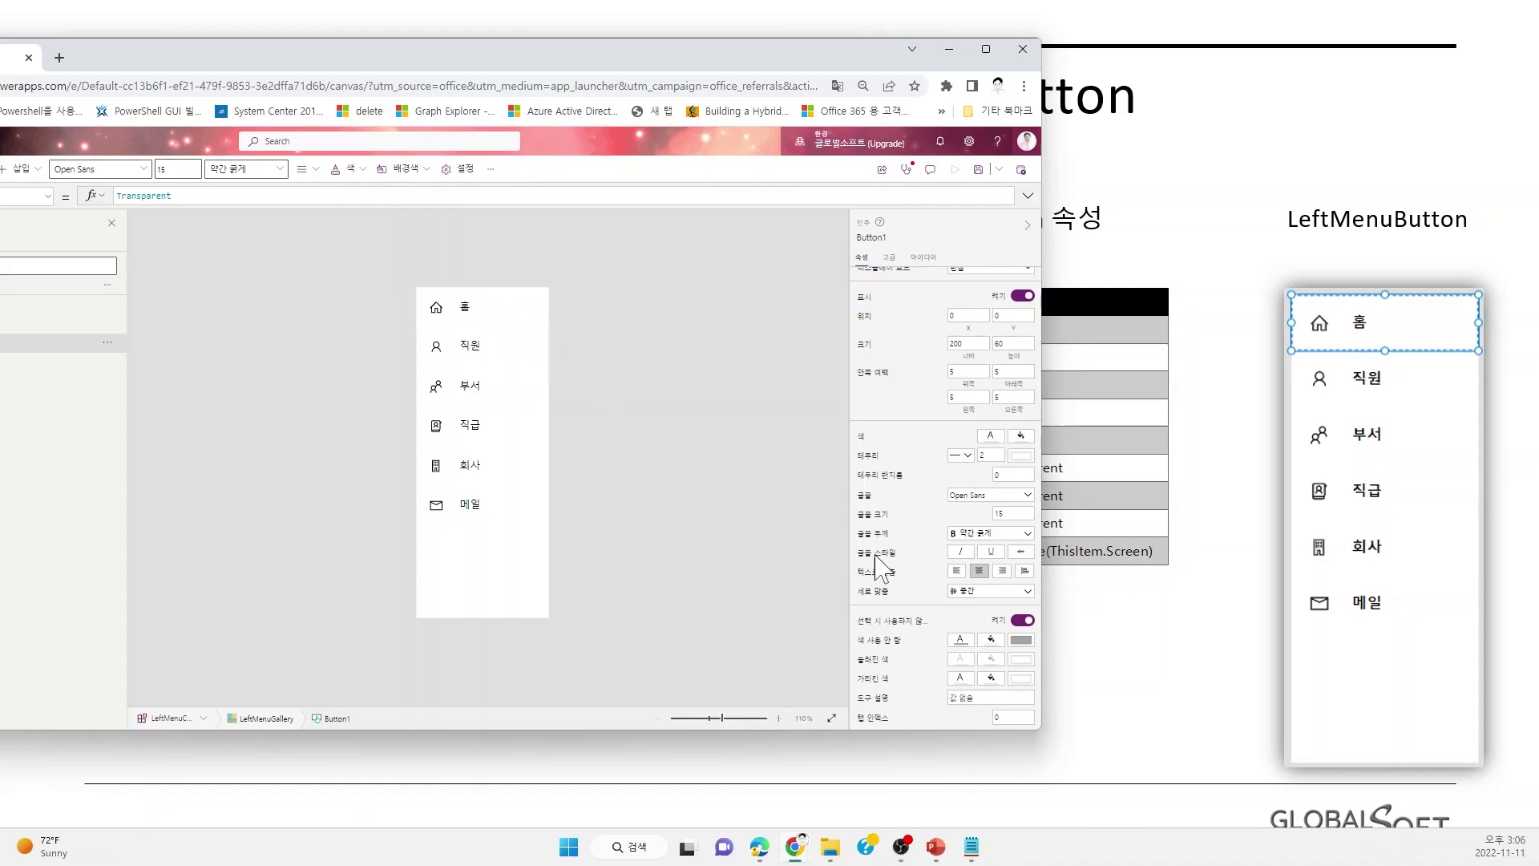
Set the menu button's pressed fill (PressedFill) to Transparent.
click(962, 661)
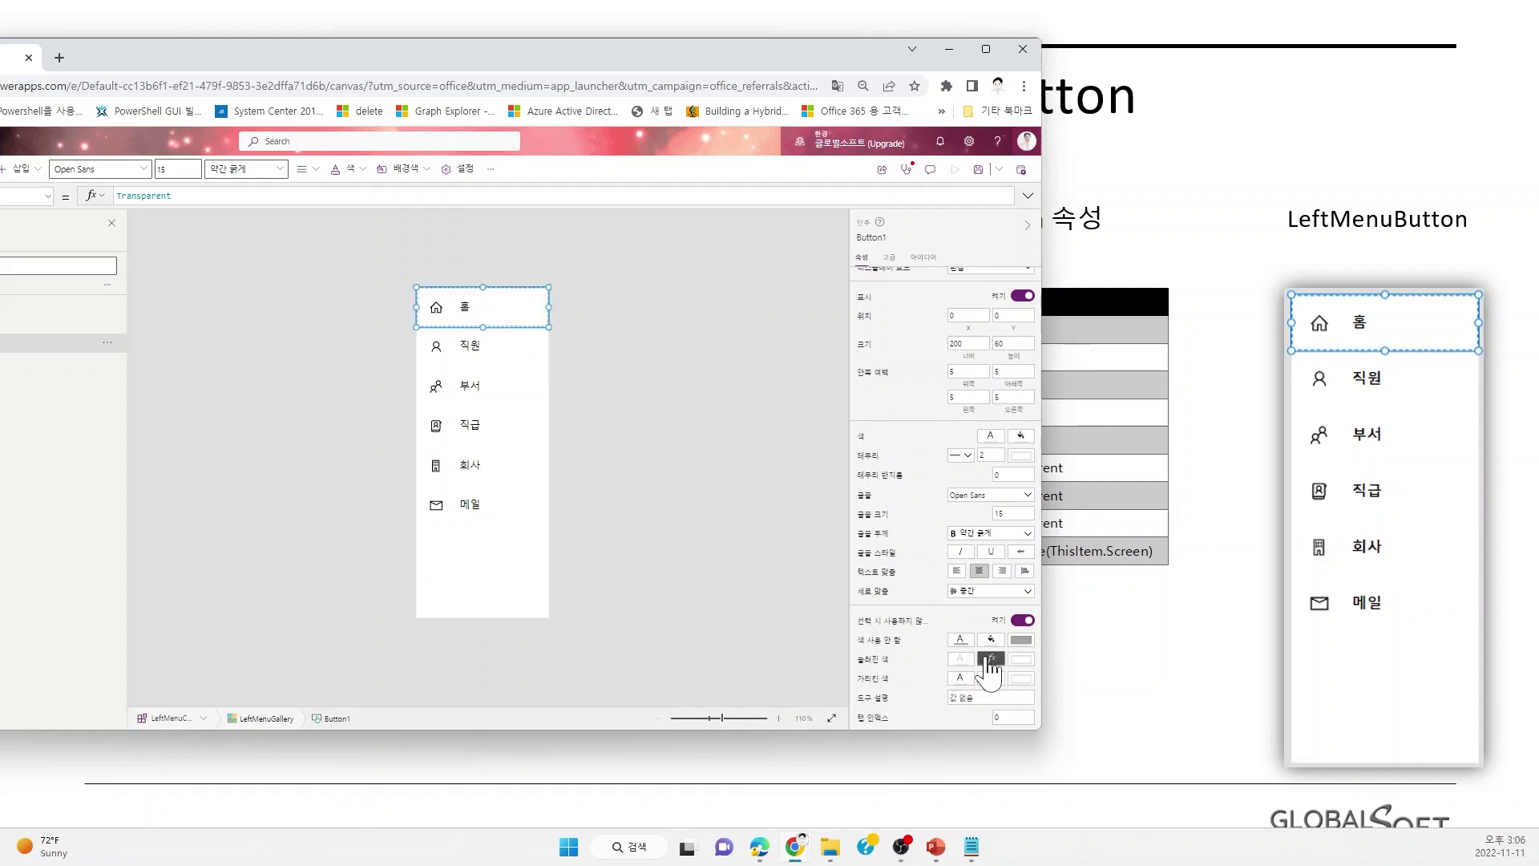
text(Tr)
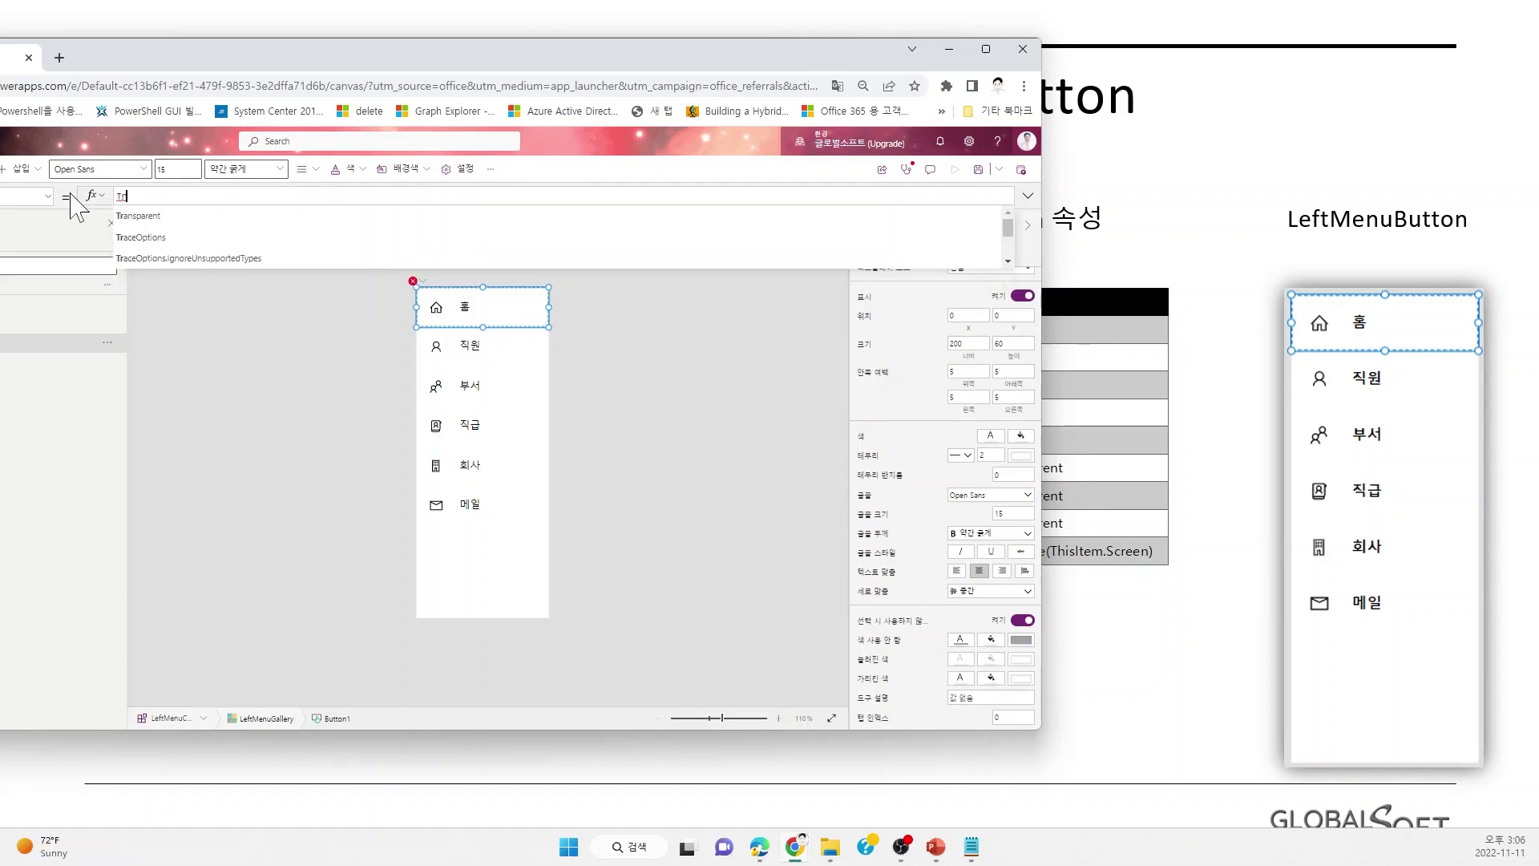
click(138, 217)
click(470, 320)
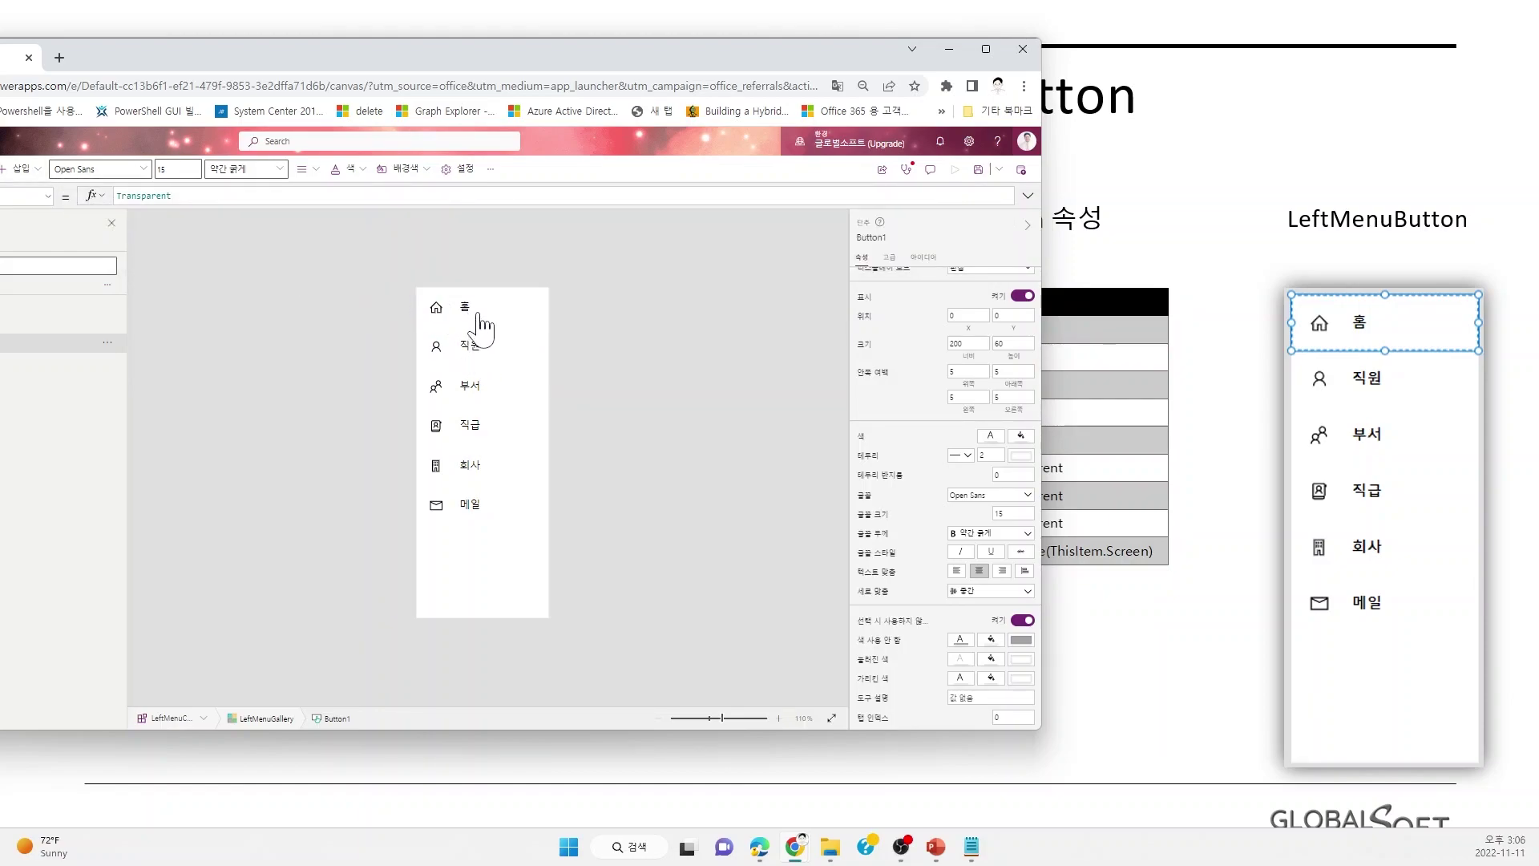
click(486, 335)
Rename Button1 in LeftMenuGallery as LeftMenuButton.
drag(498, 56, 683, 66)
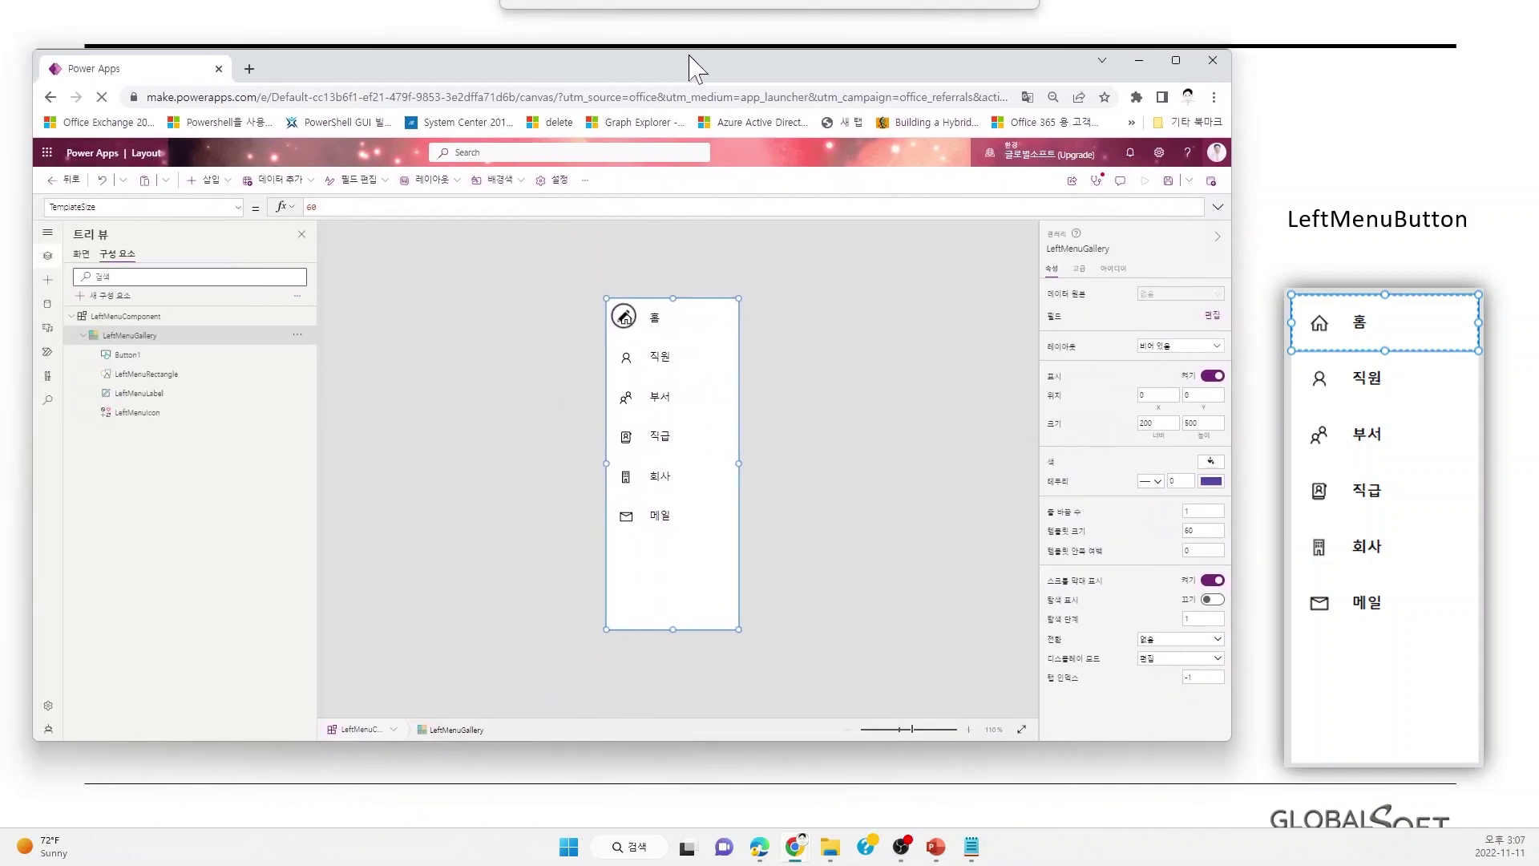
click(122, 356)
double_click(119, 356)
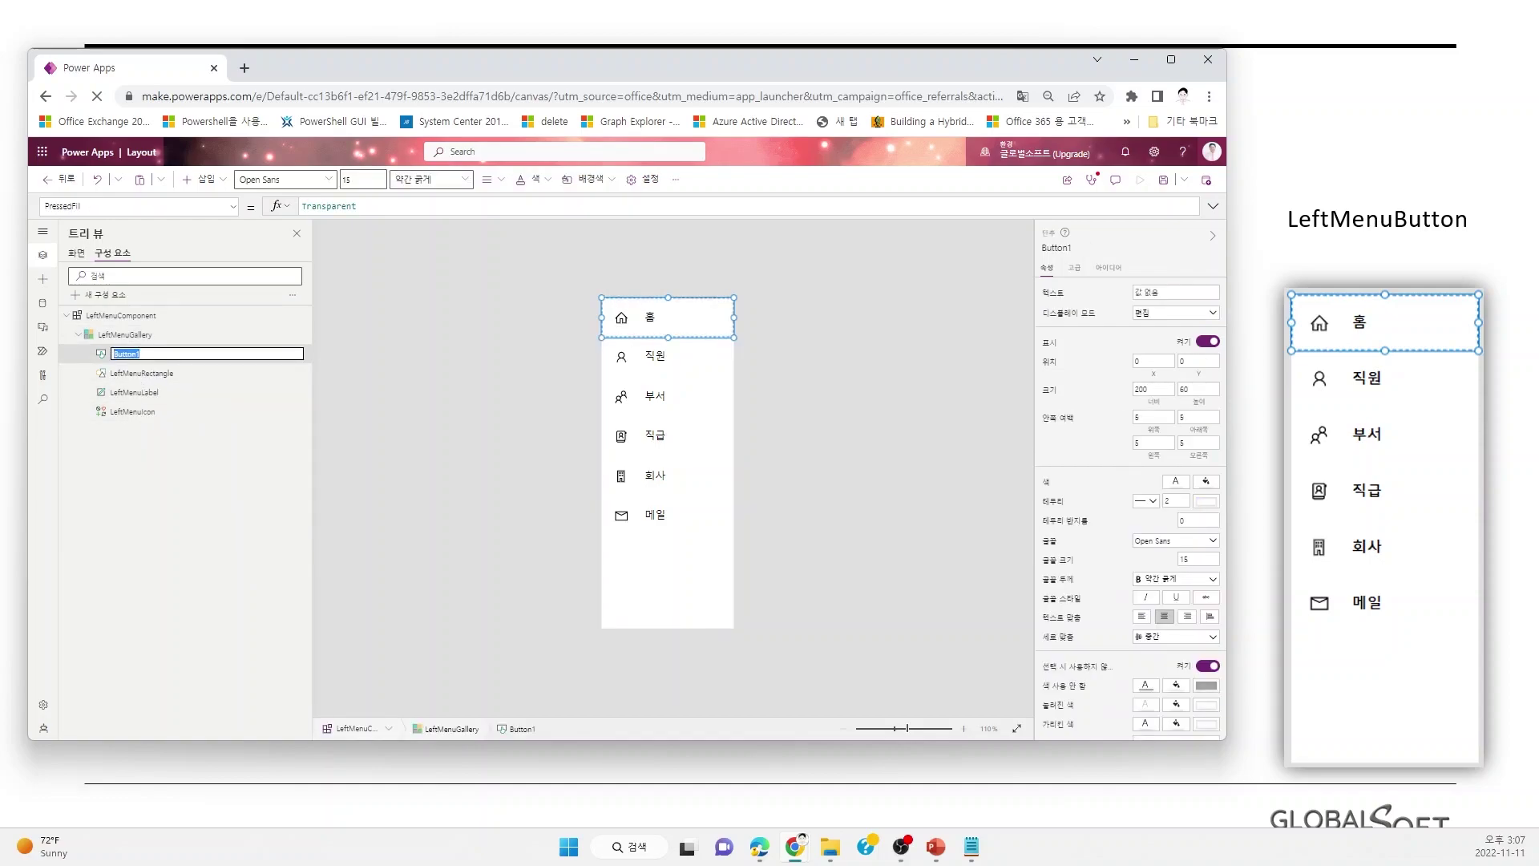
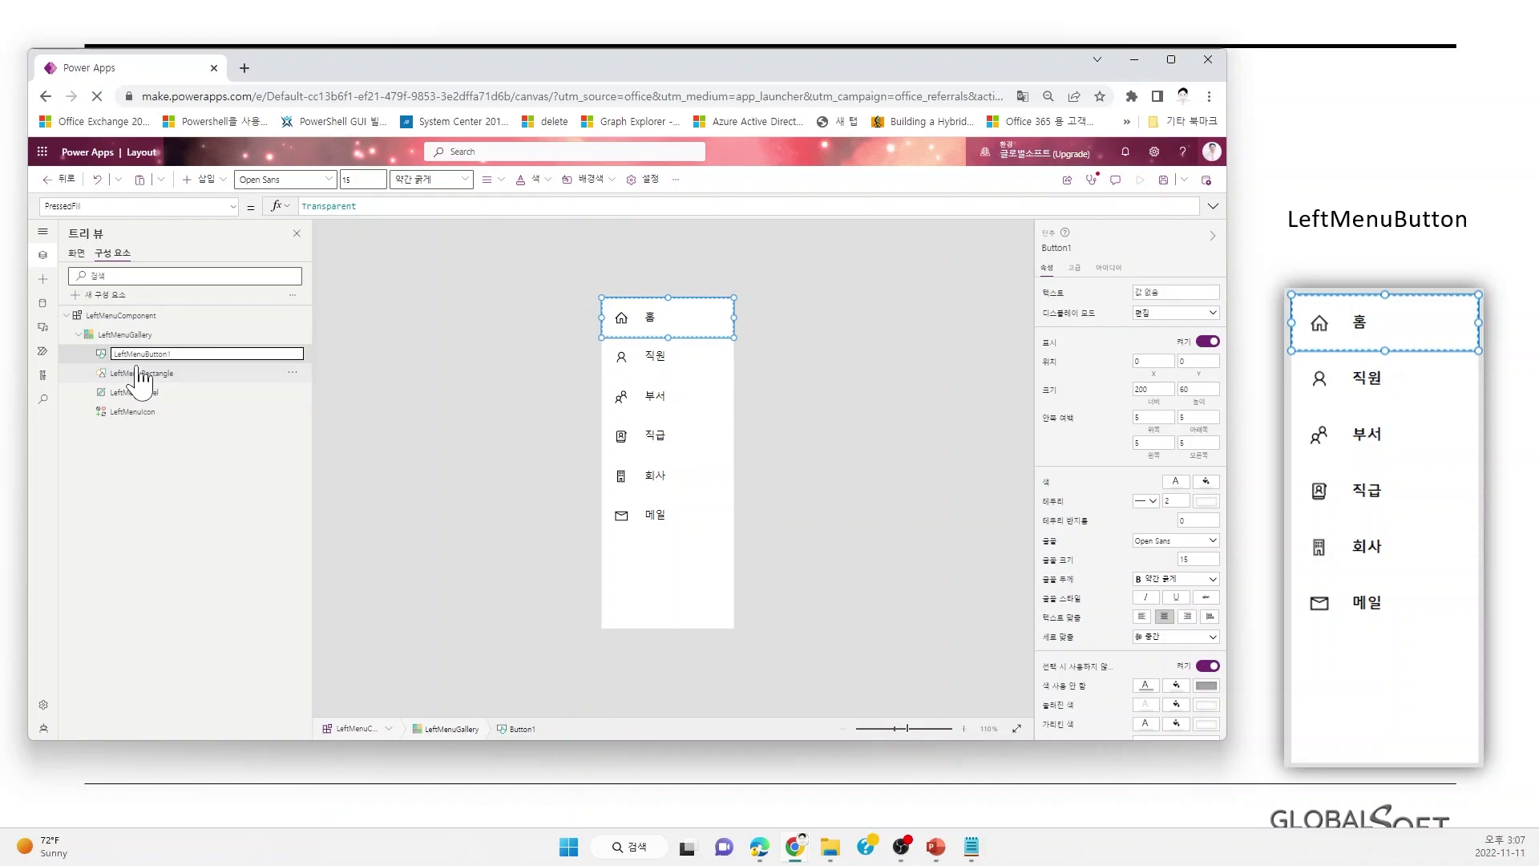
click(402, 385)
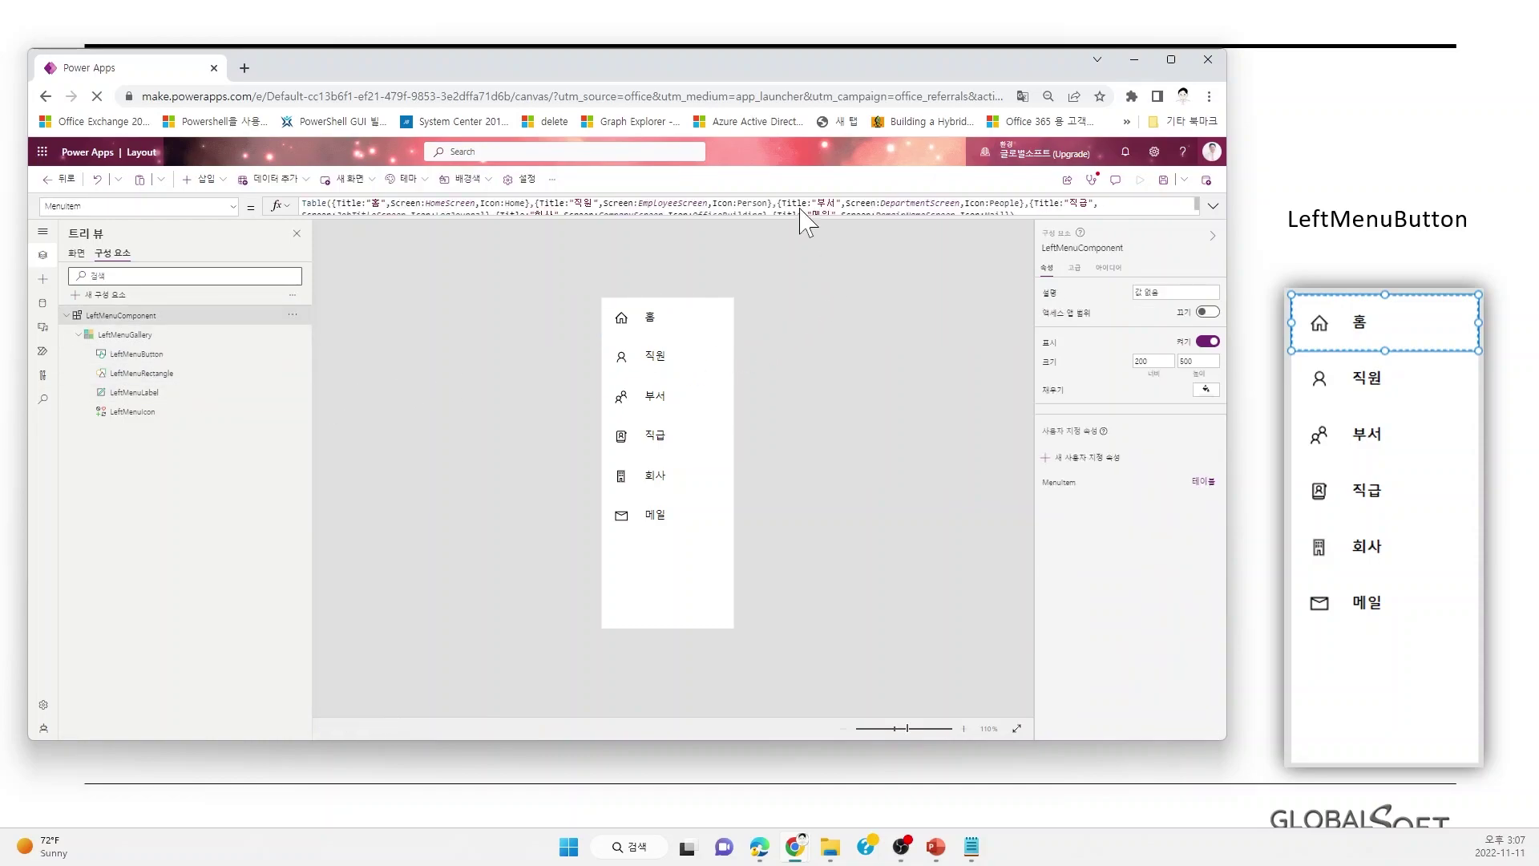
Set the OnSelect property of LeftMenuButton to Navigate(ThisItem.Screen).
drag(774, 80, 666, 68)
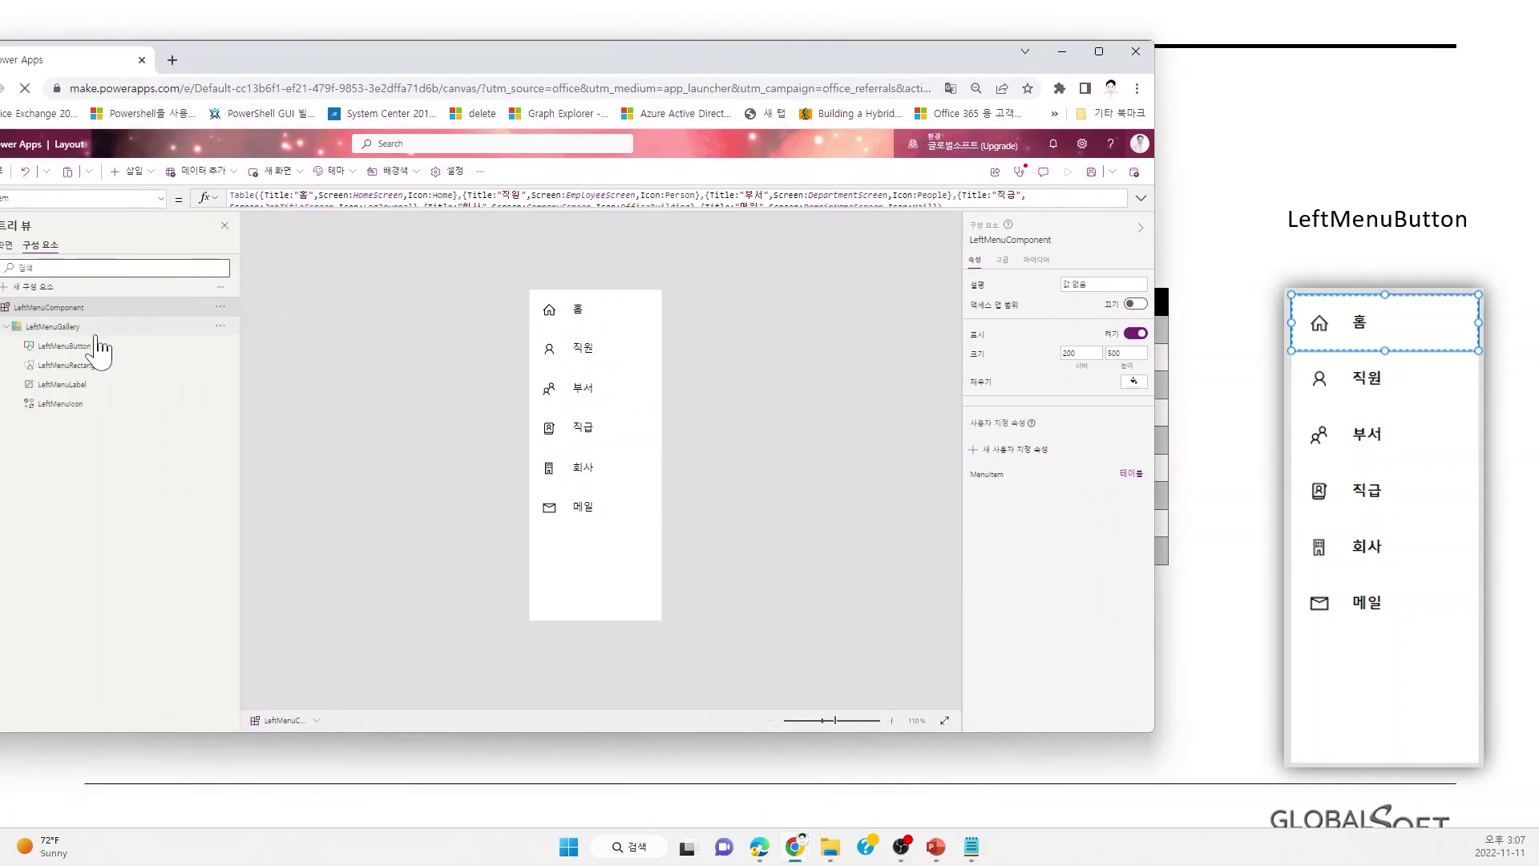
click(64, 346)
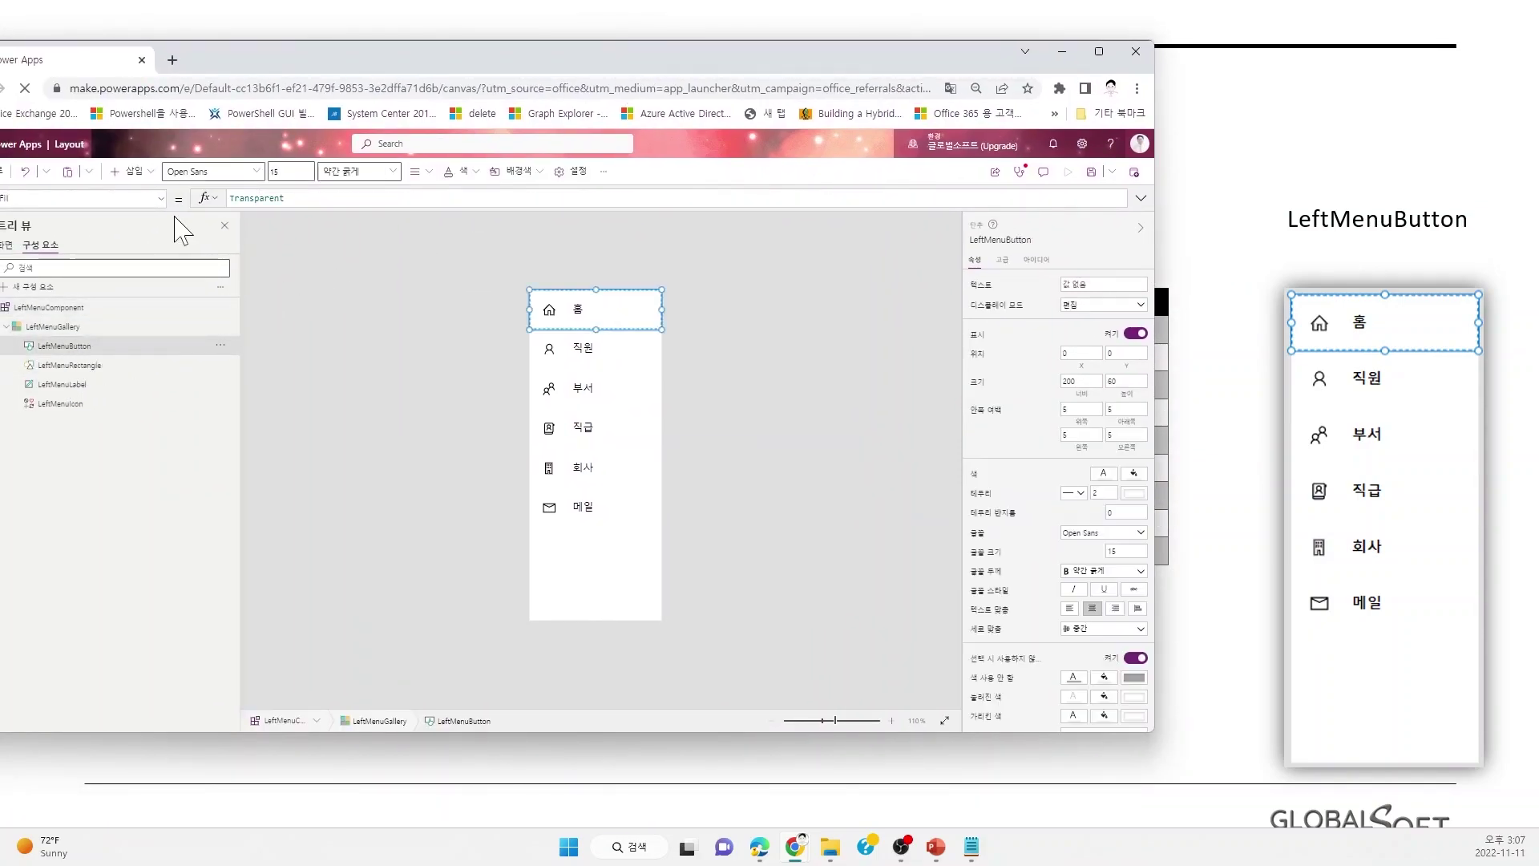
drag(214, 69, 424, 59)
click(366, 187)
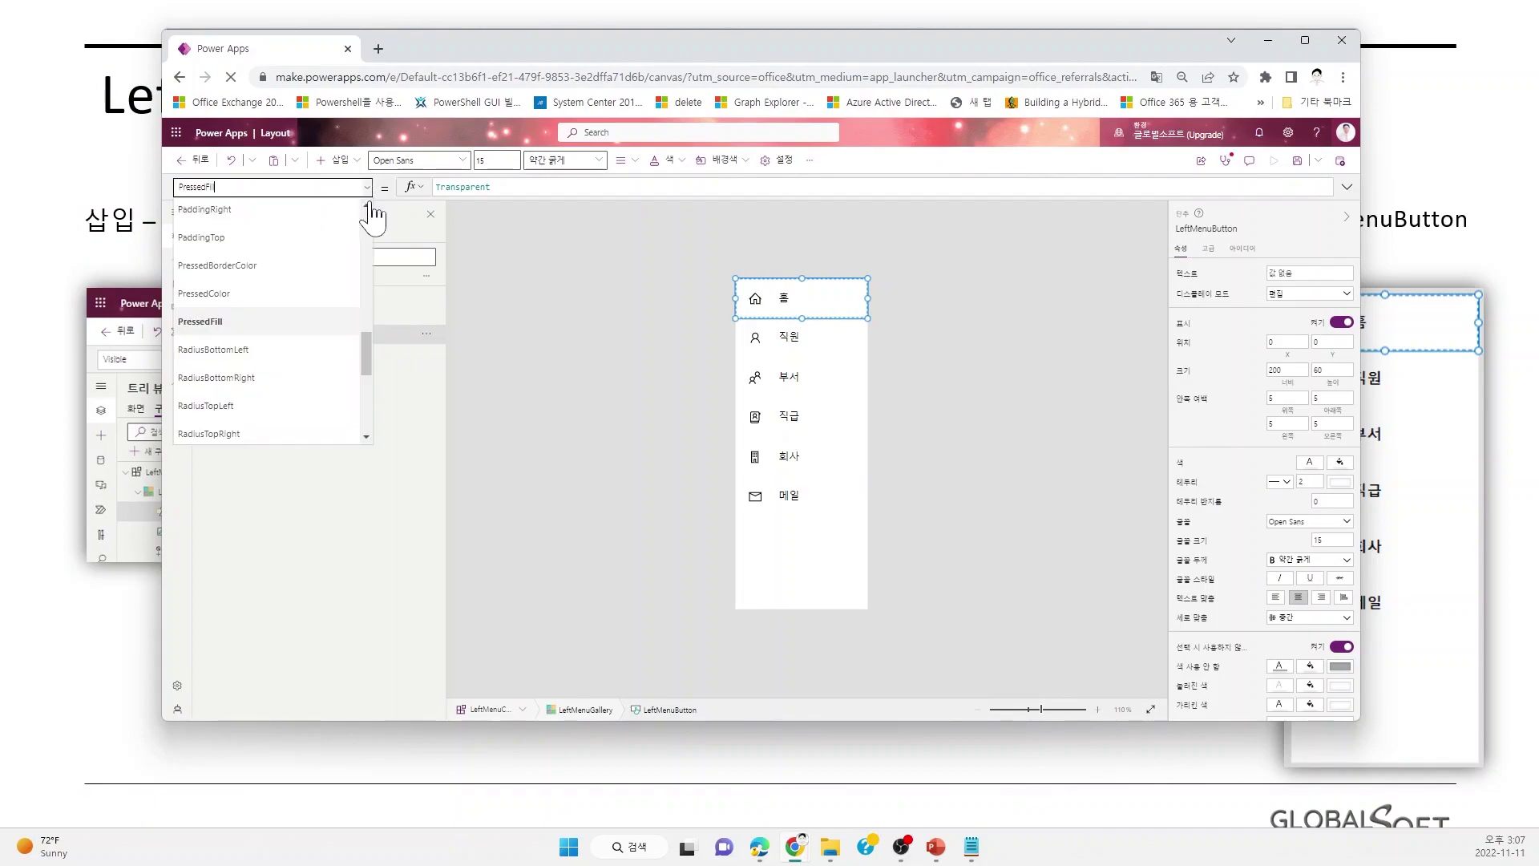
scroll(305, 329, up, 10)
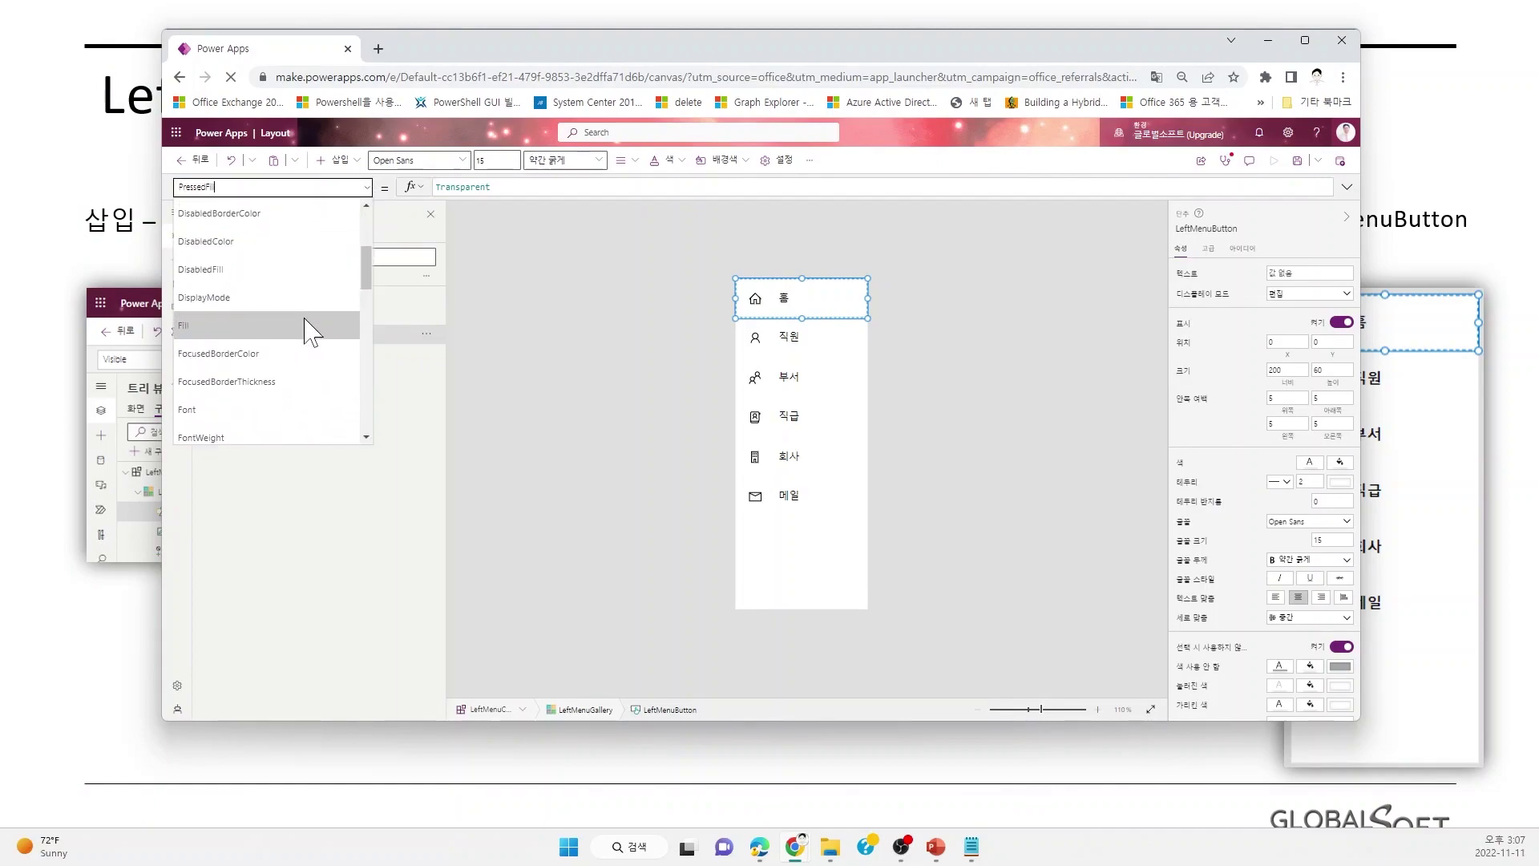
scroll(309, 330, down, 3)
click(261, 386)
drag(649, 48, 319, 81)
click(174, 219)
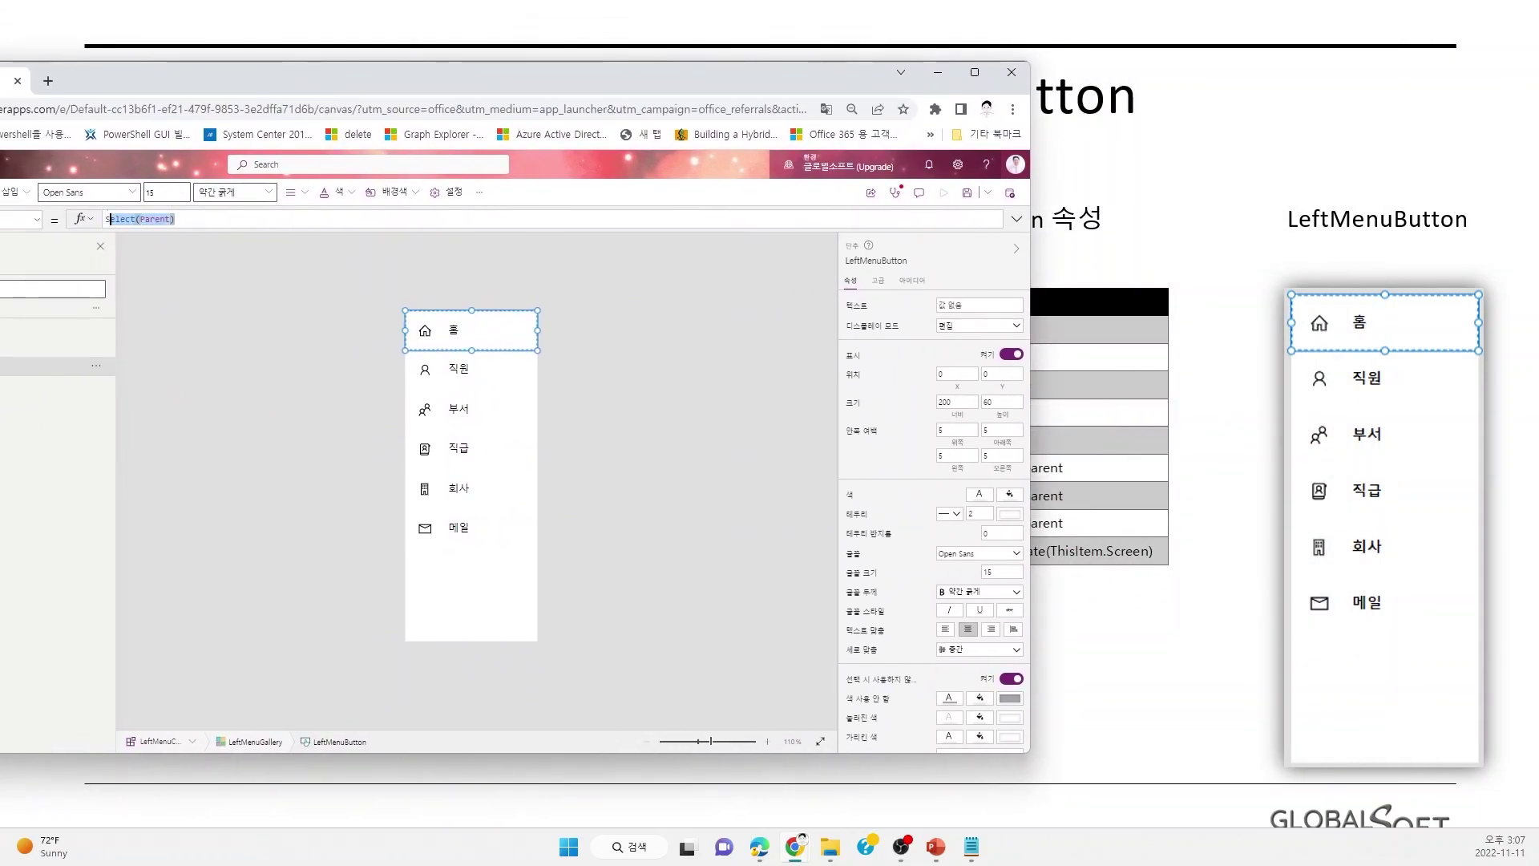
text(Na)
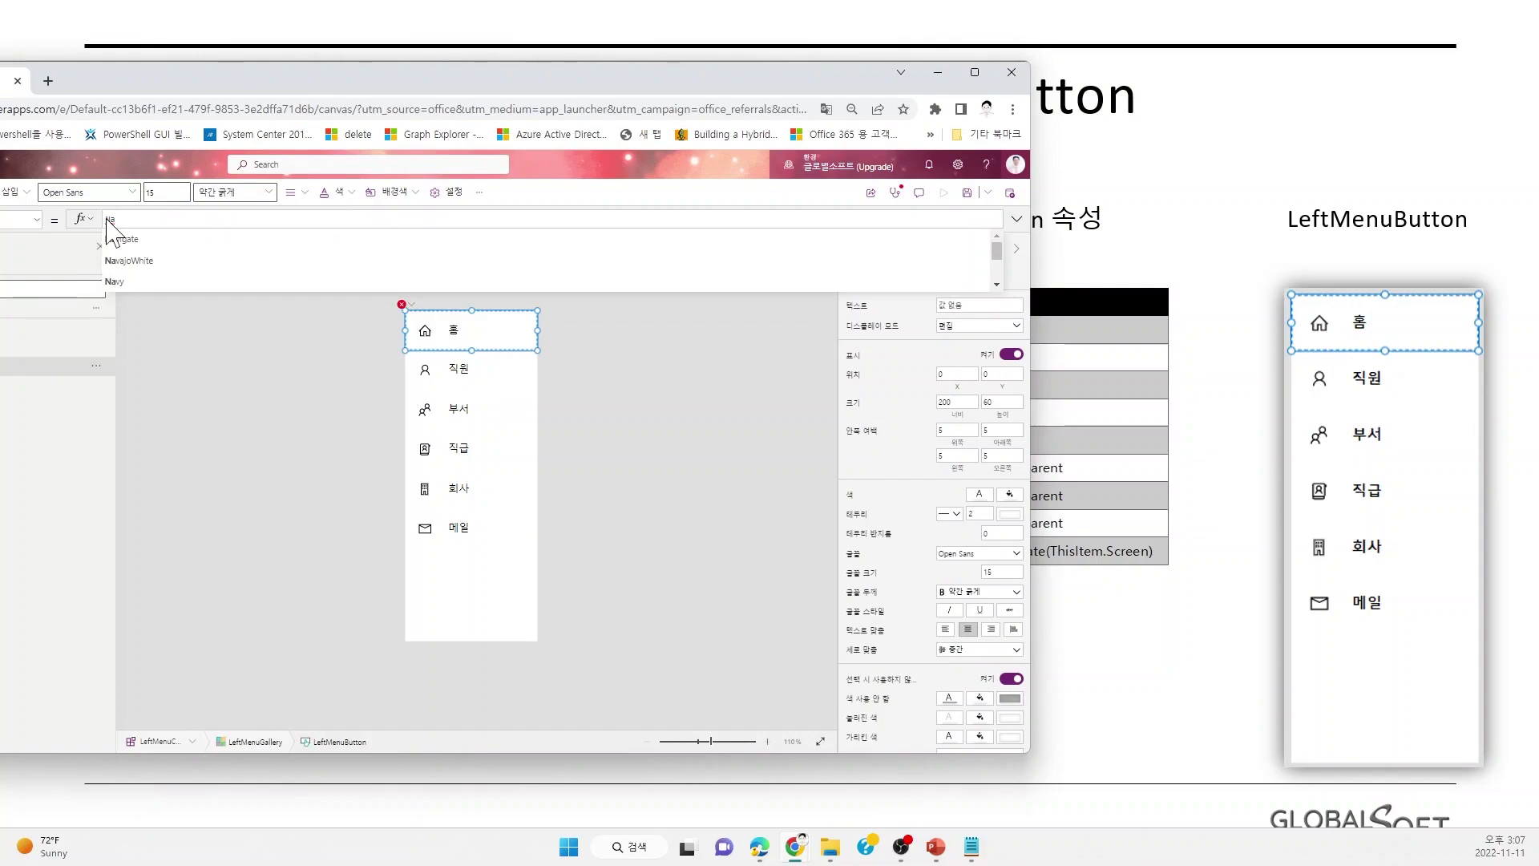
key(Tab)
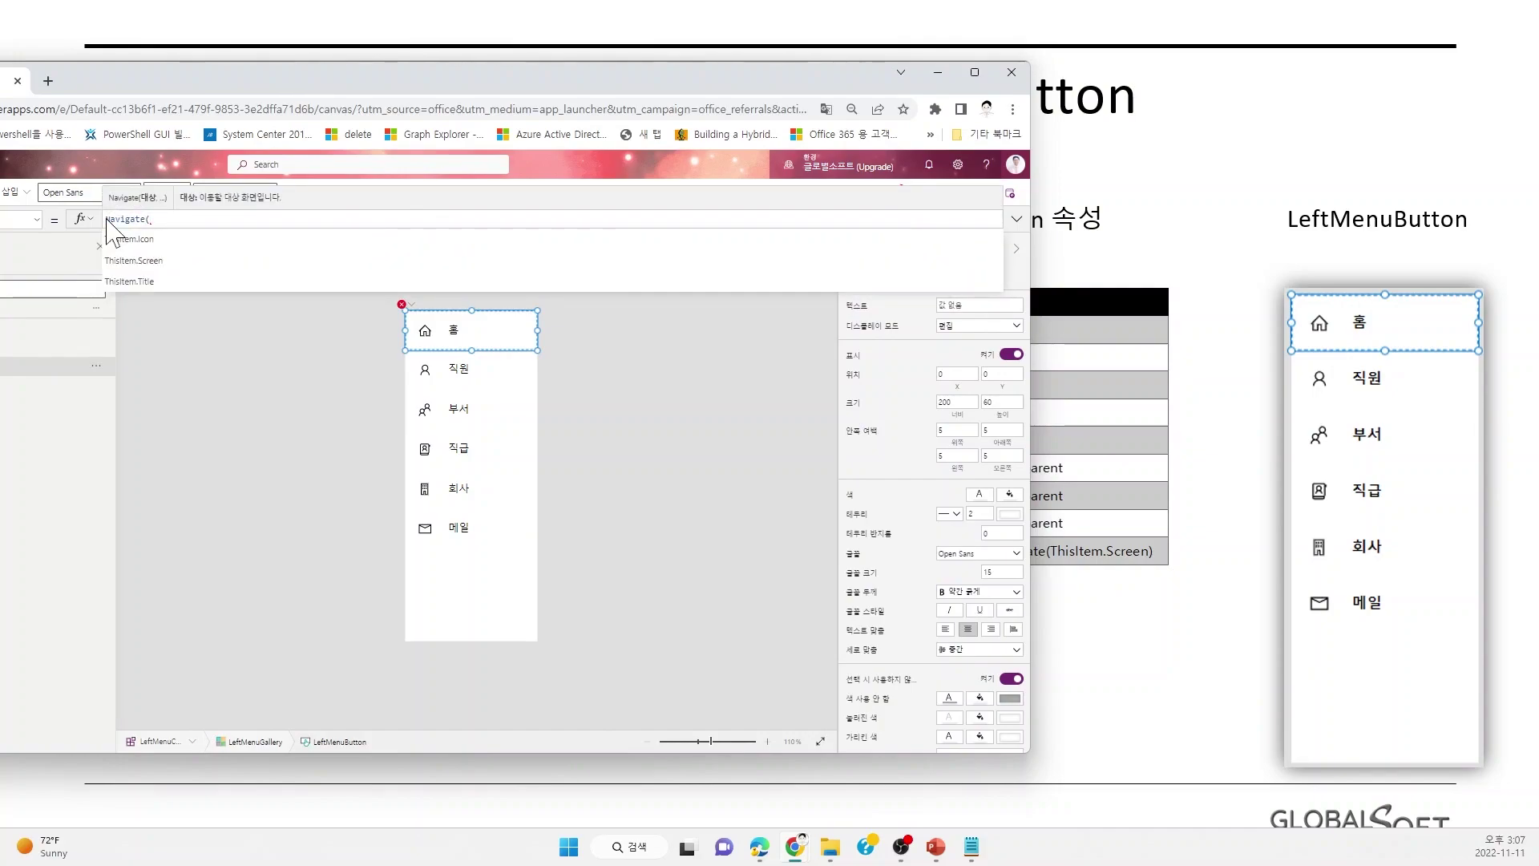
text(This)
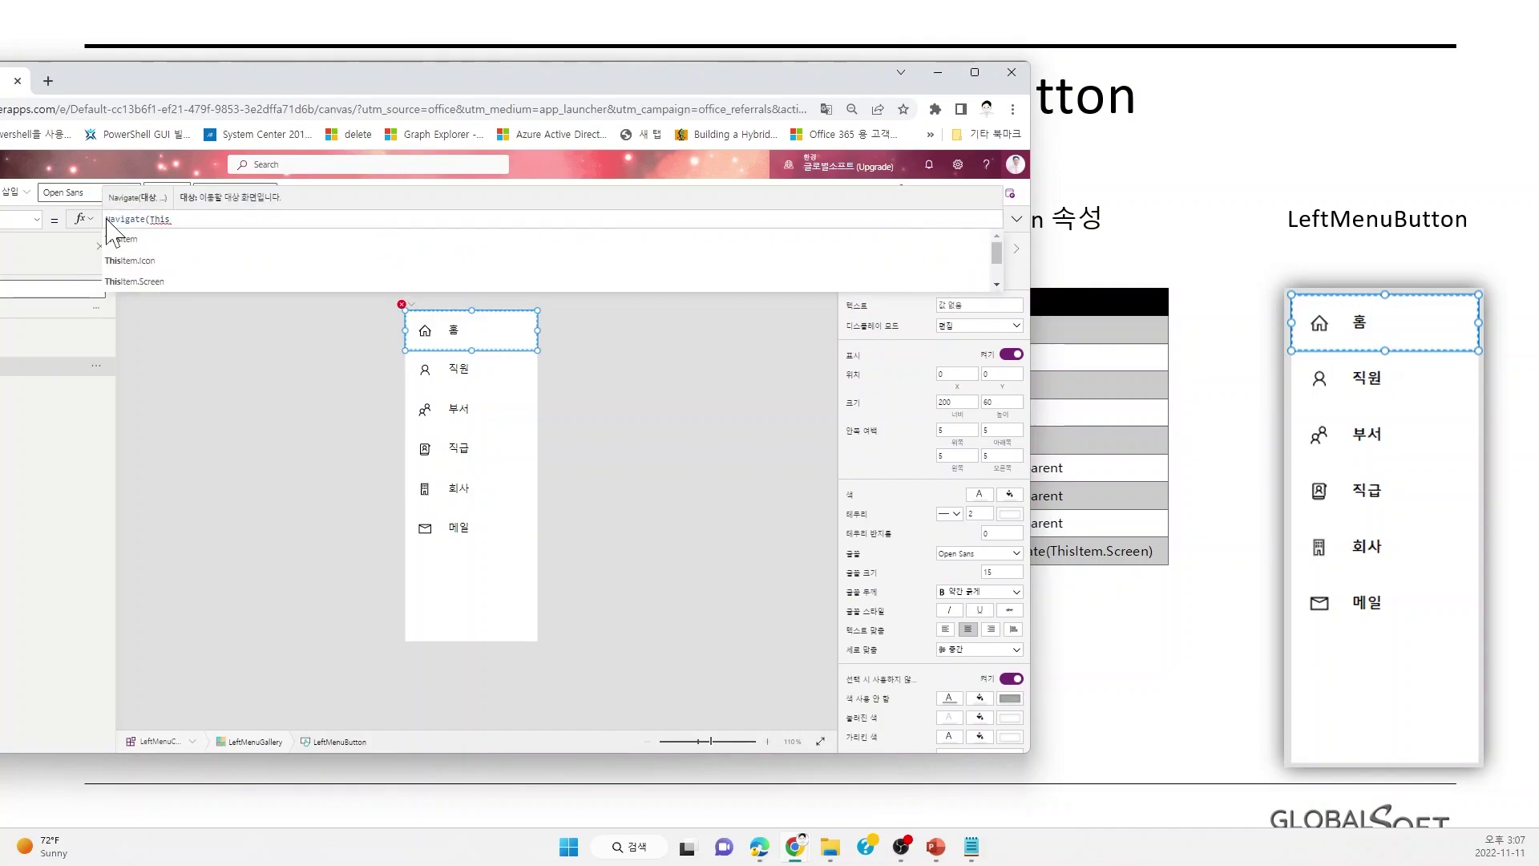
key(Down)
key(Down)
key(Tab)
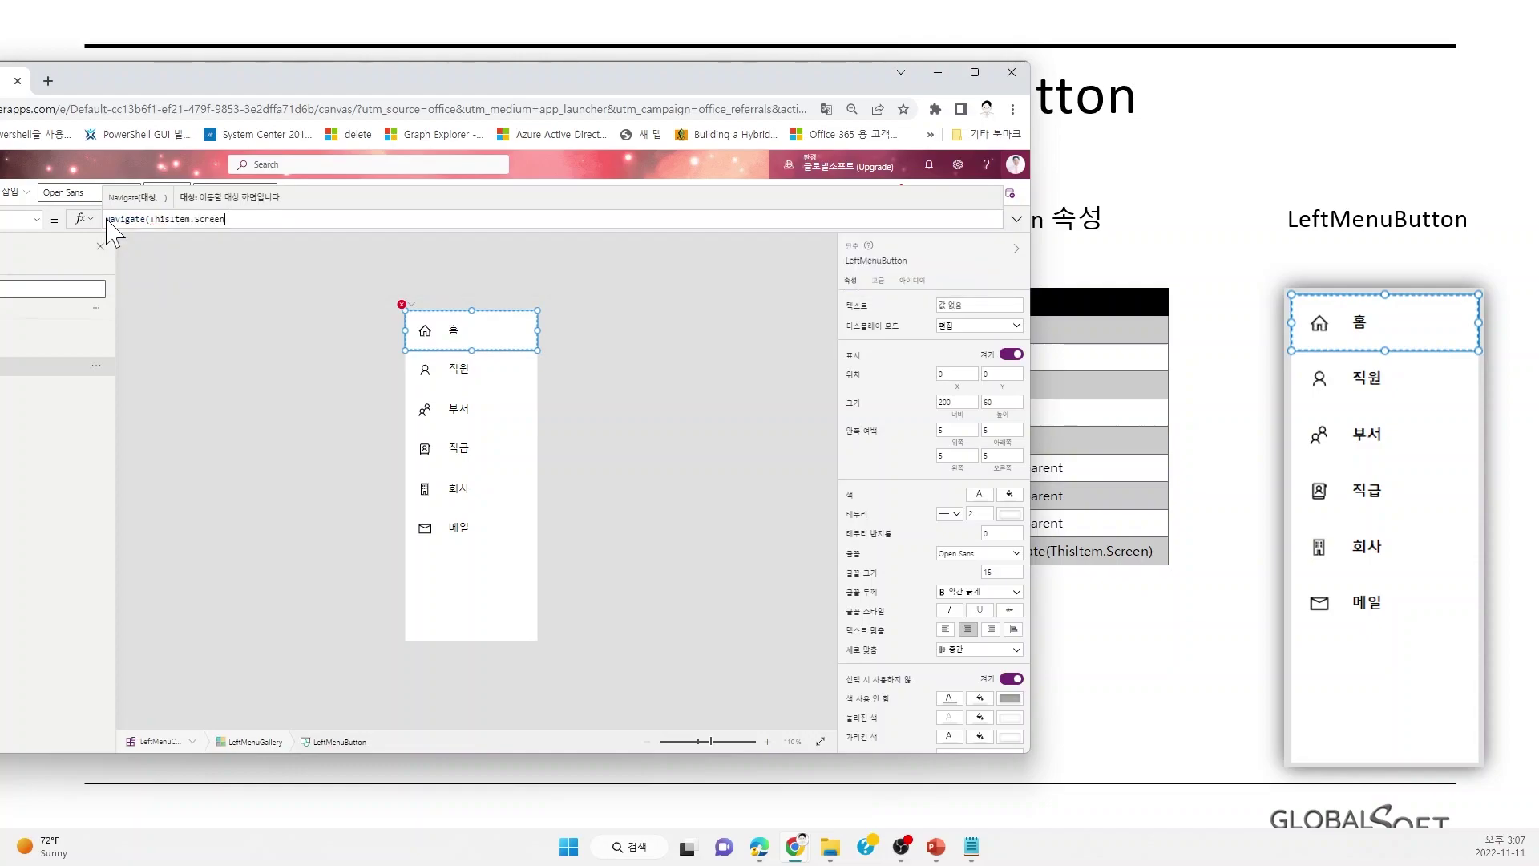
text())
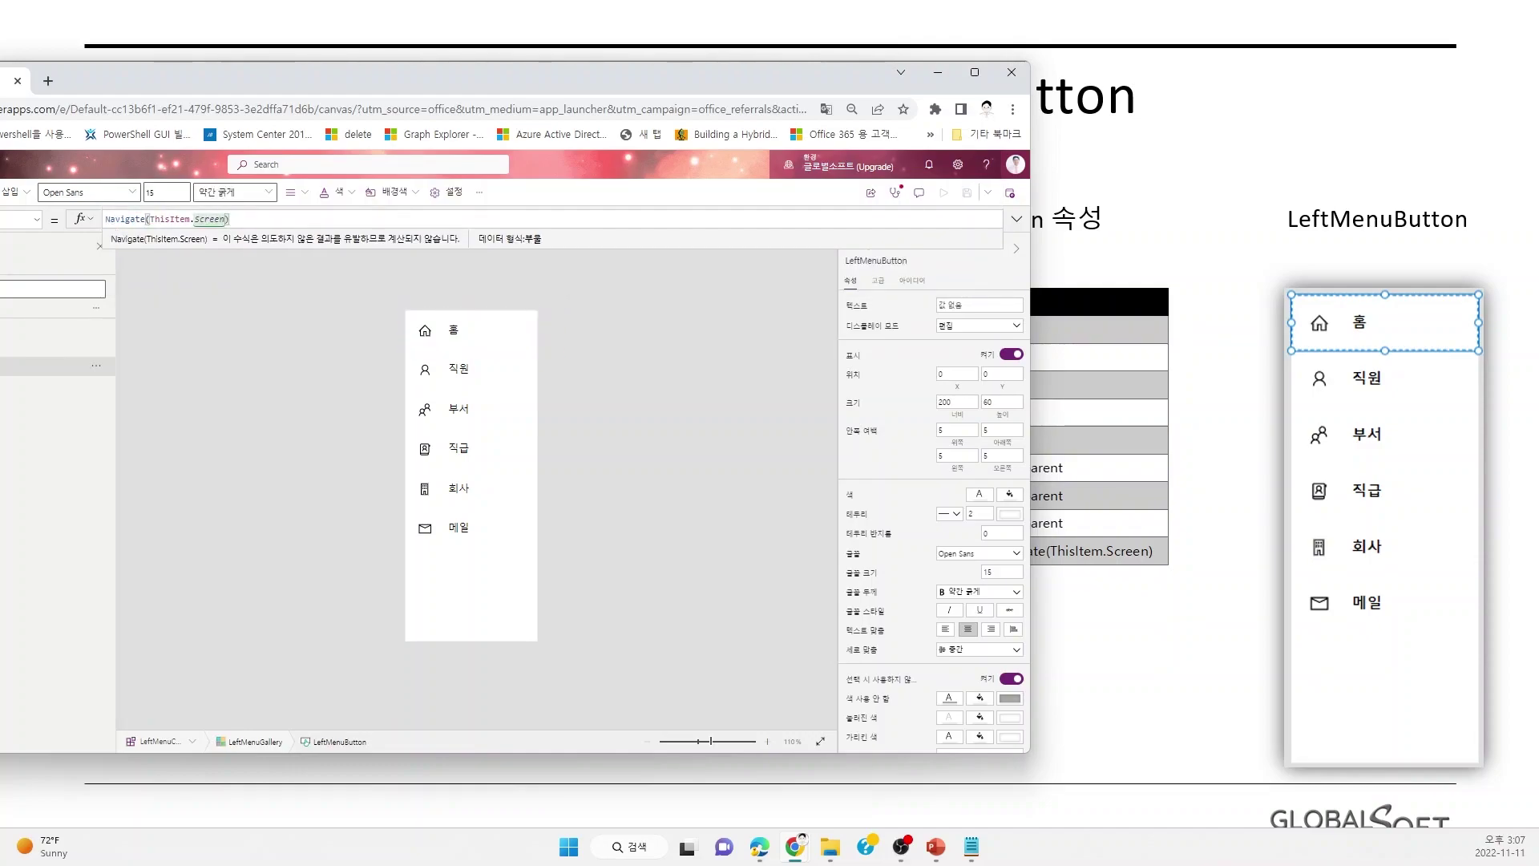
Test the navigation of the 메일 and 직급 menu items, returning to LeftMenuComponent after each one.
drag(346, 88, 704, 74)
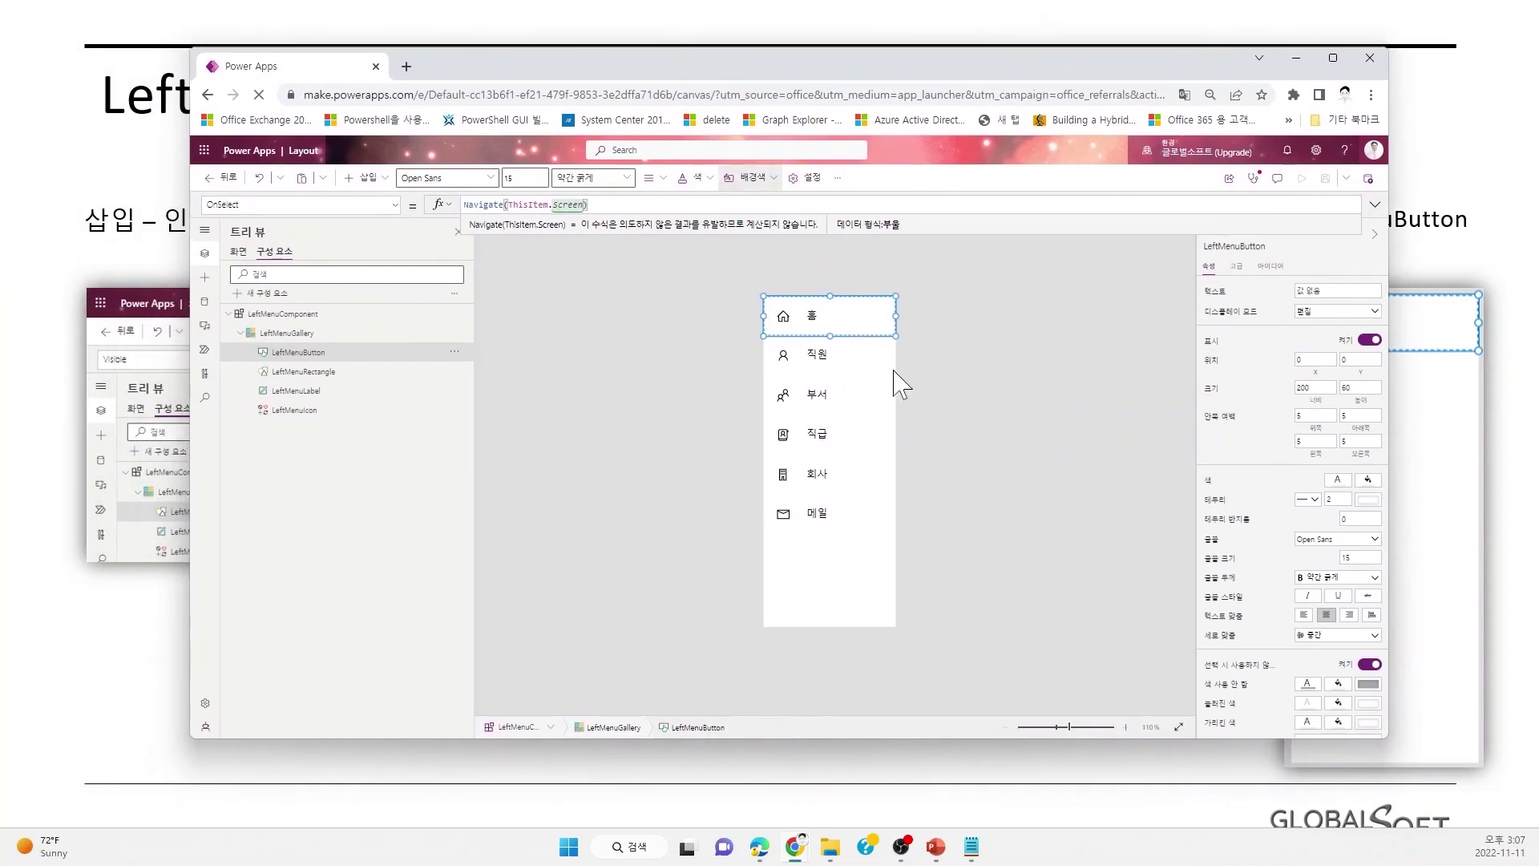
alt+click(840, 525)
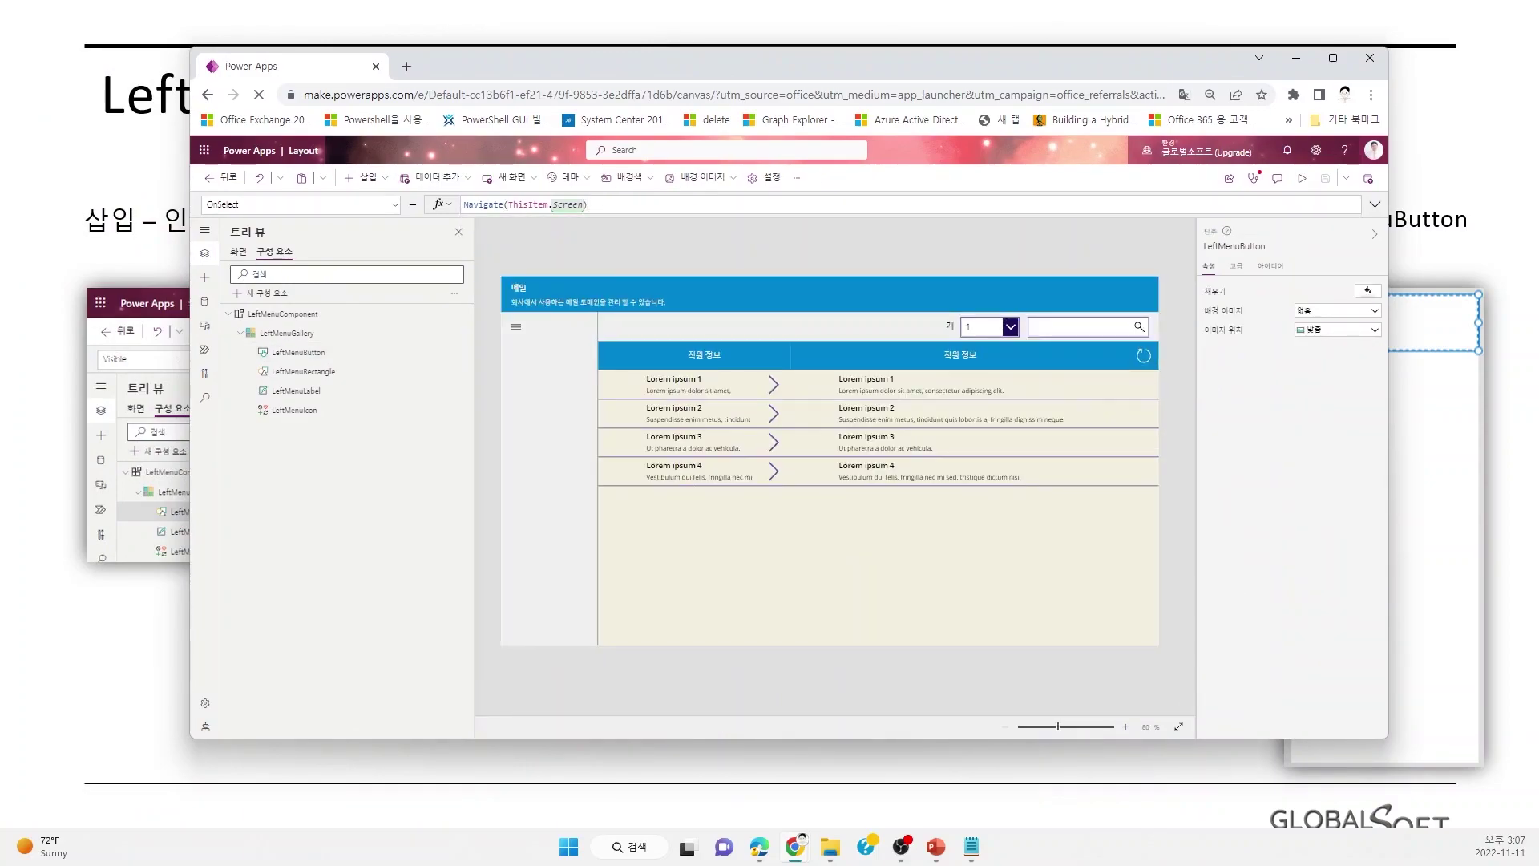
click(281, 316)
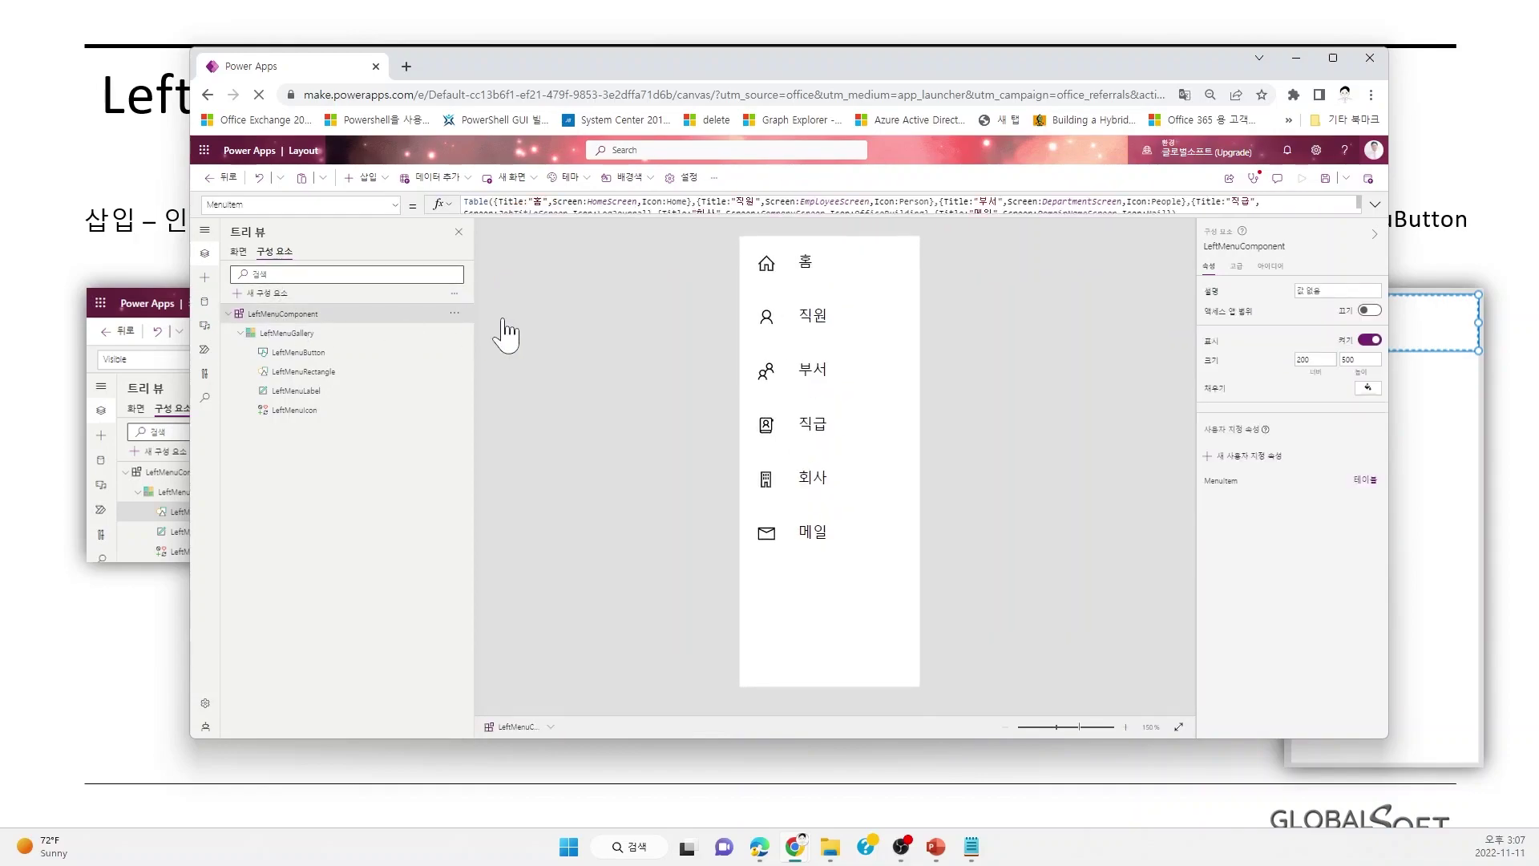
alt+click(814, 436)
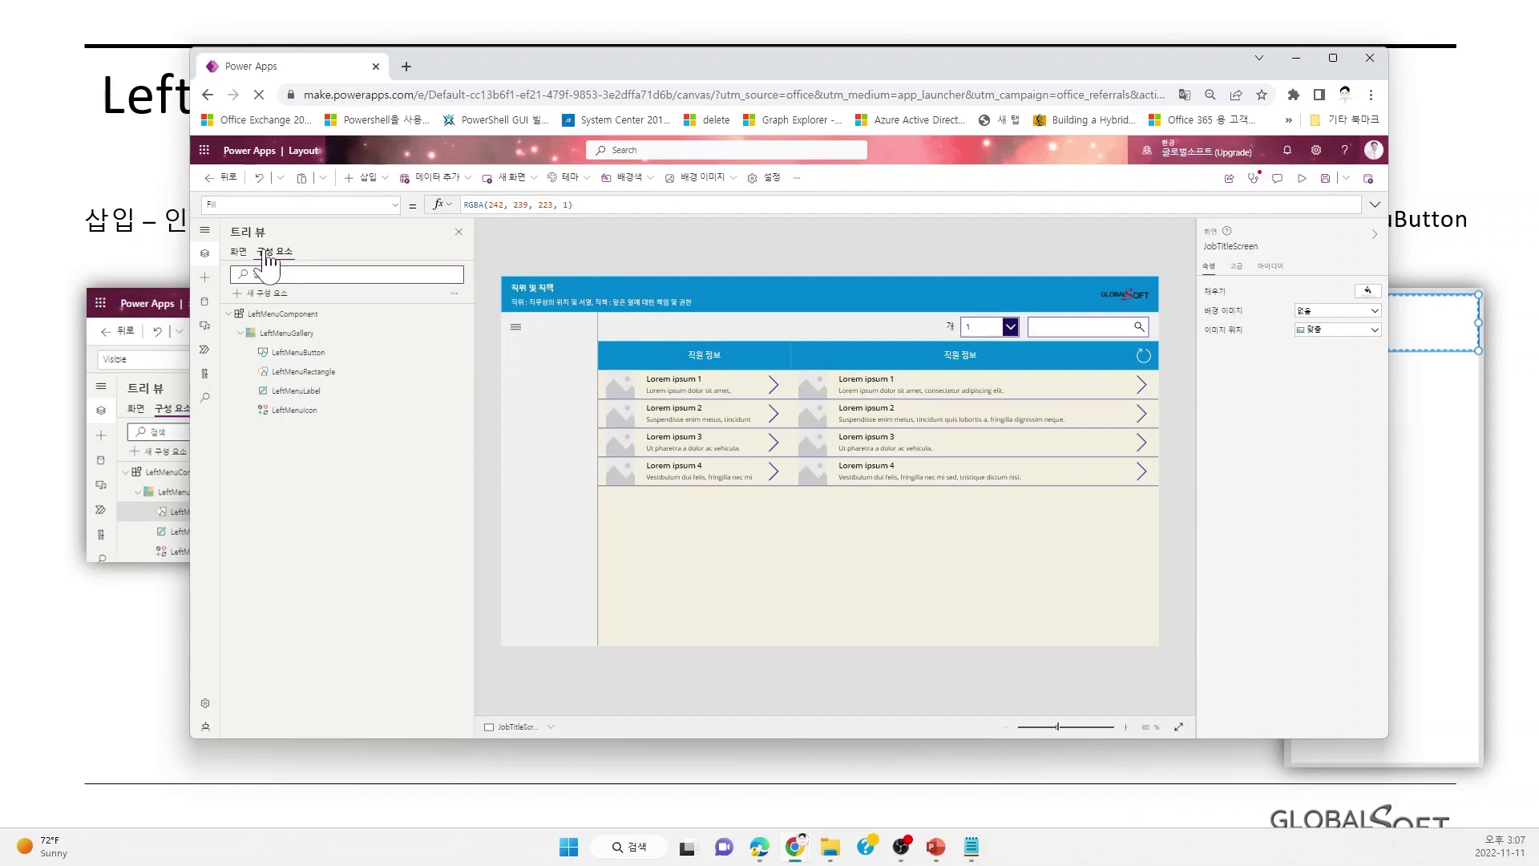
click(276, 313)
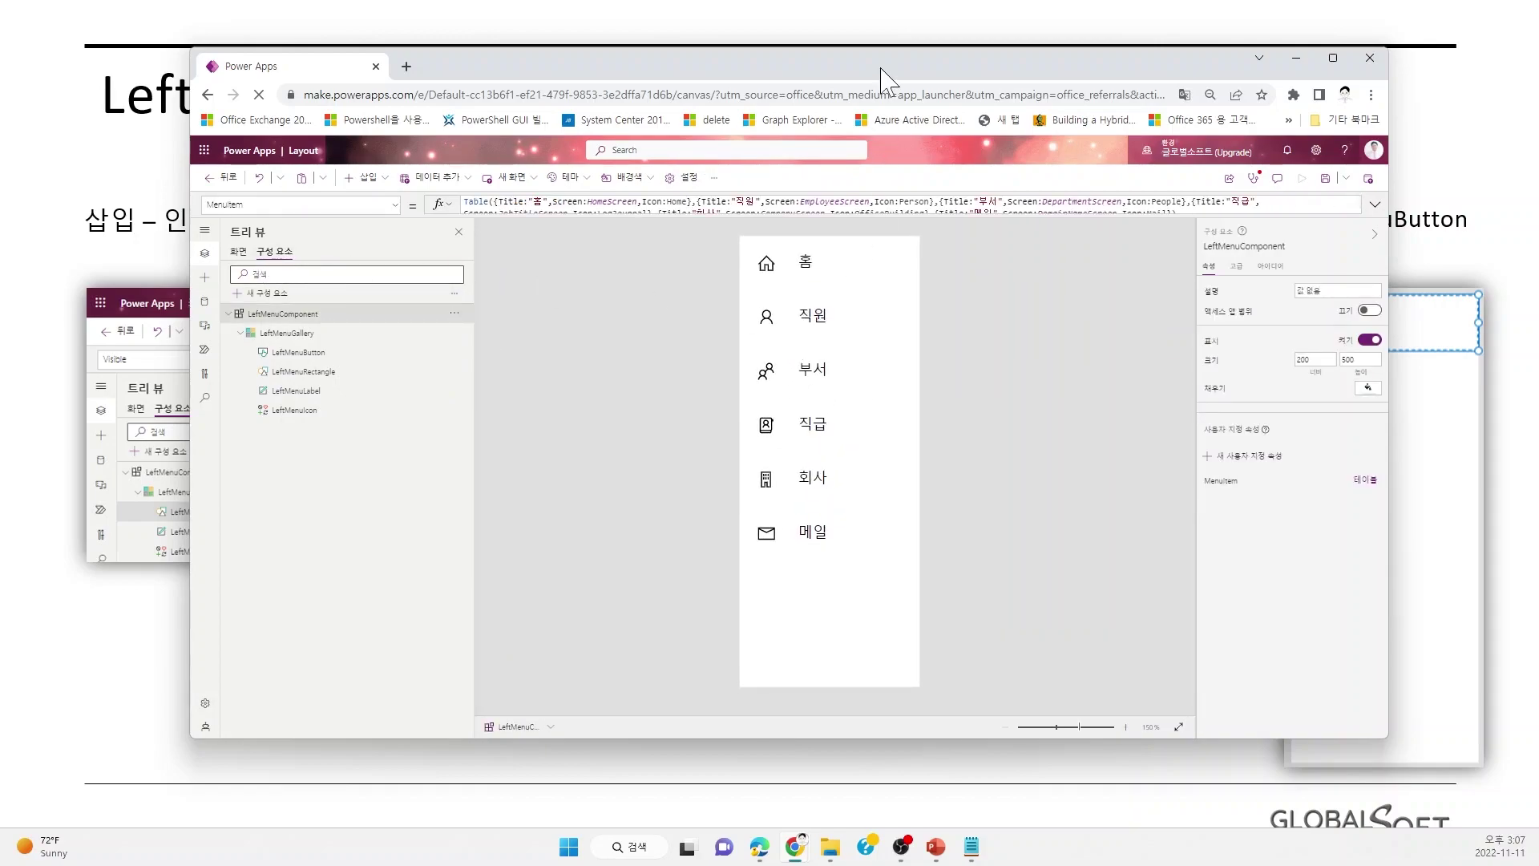
Switch to the presentation and advance to the slide on adding LeftMenuComponent to all screens.
drag(878, 80, 421, 110)
click(1199, 375)
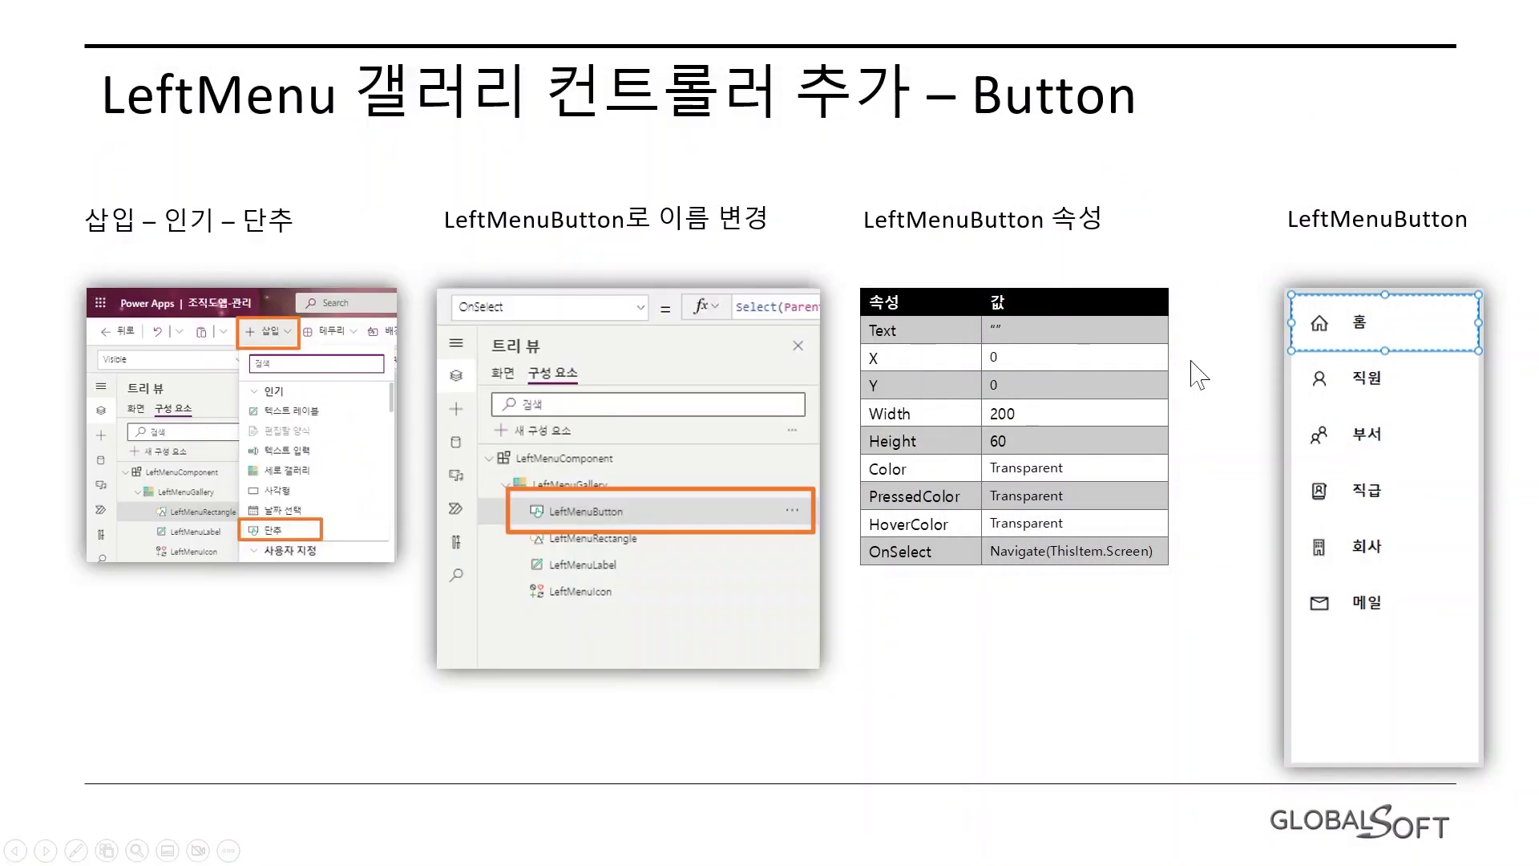
click(1200, 374)
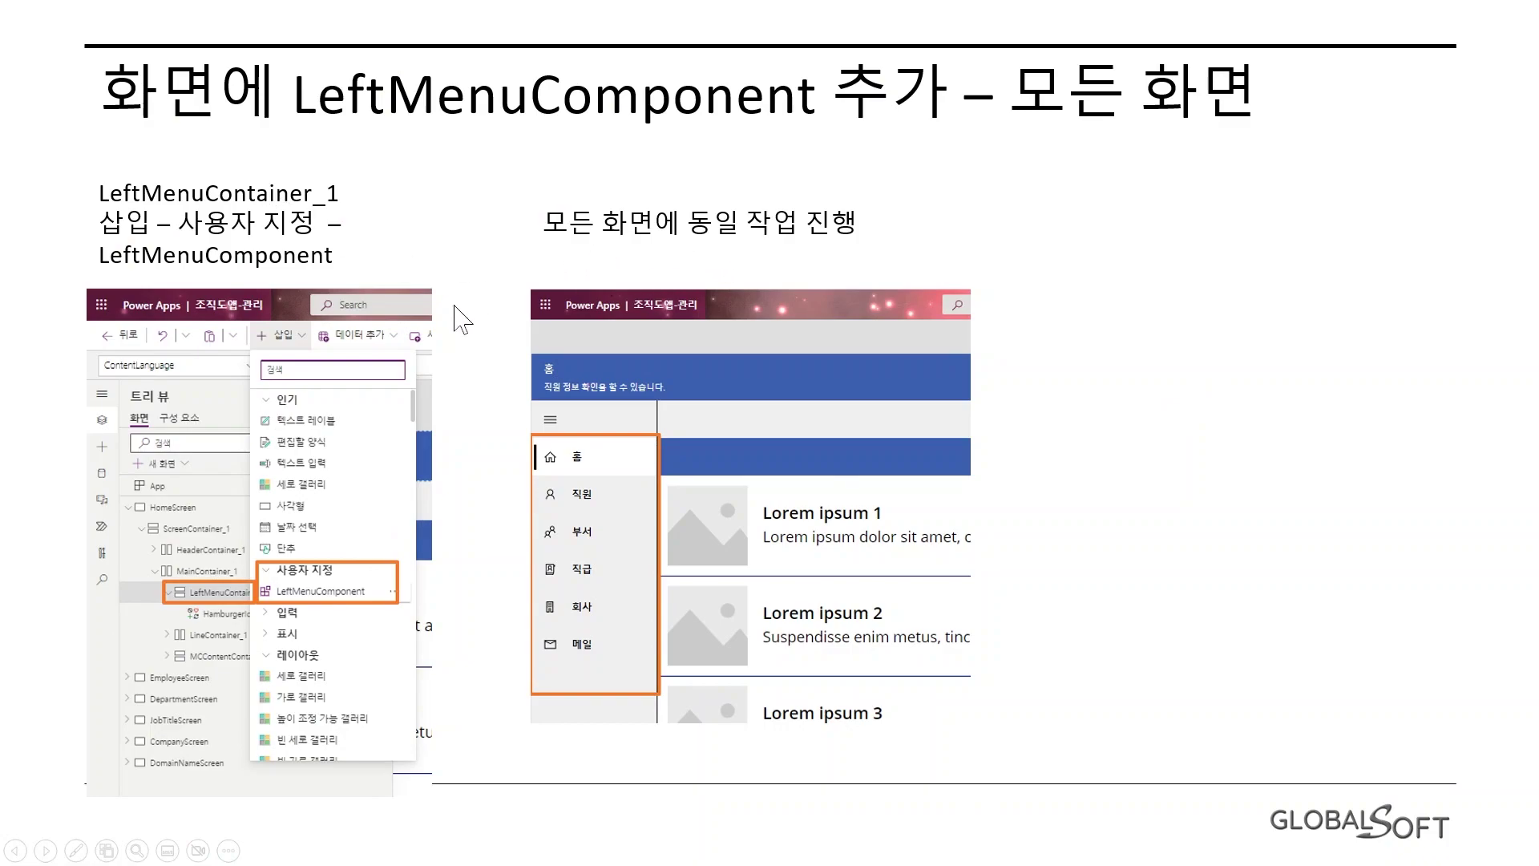
Switch back to Power Apps and go from the LeftMenuComponent editor to the screens tree with HomeScreen shown.
key(alt+Tab)
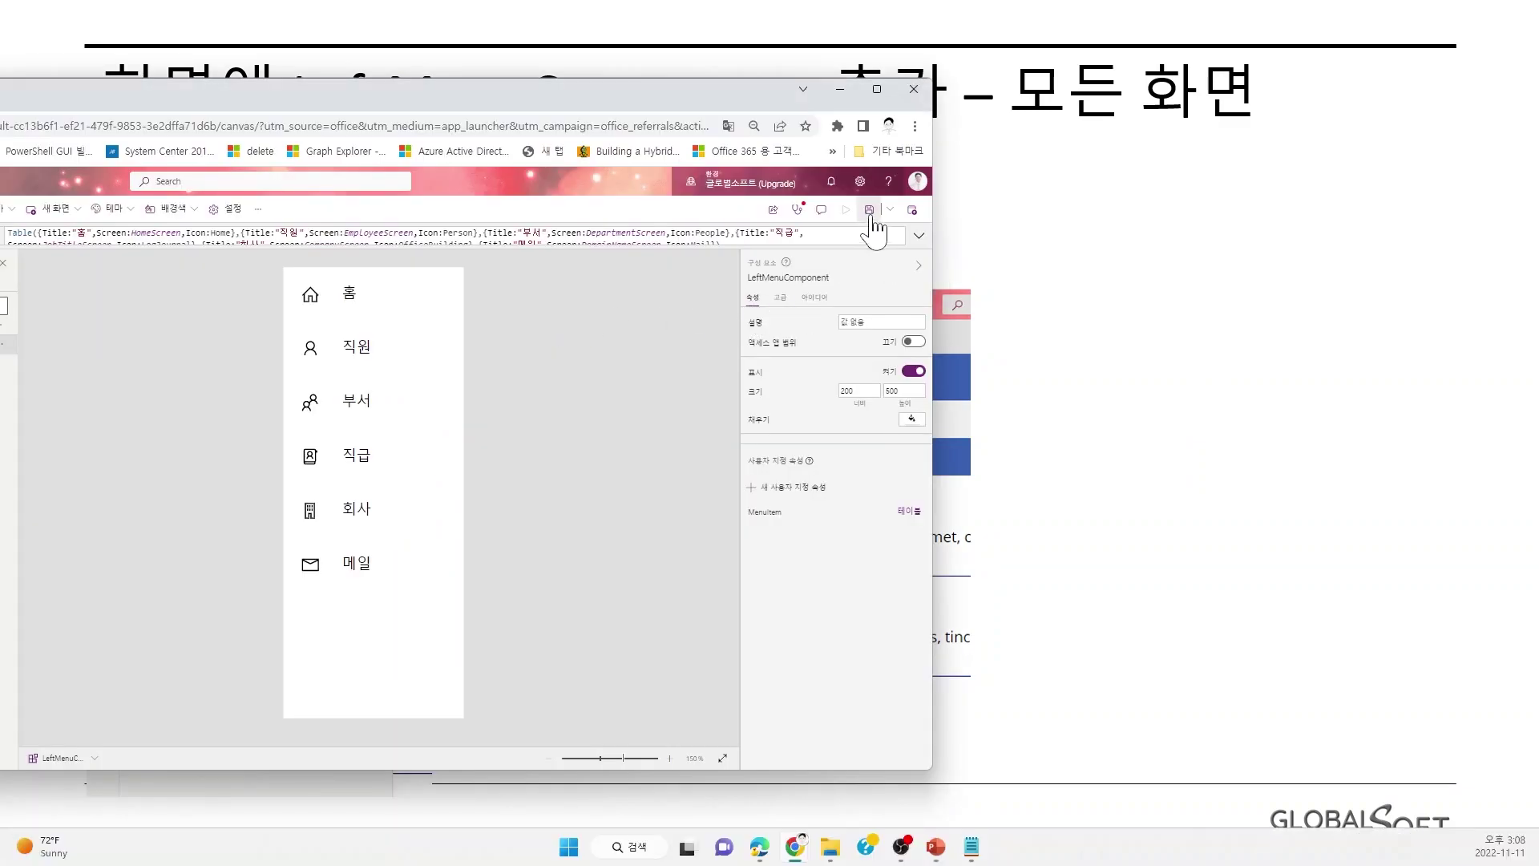
drag(770, 90, 1151, 73)
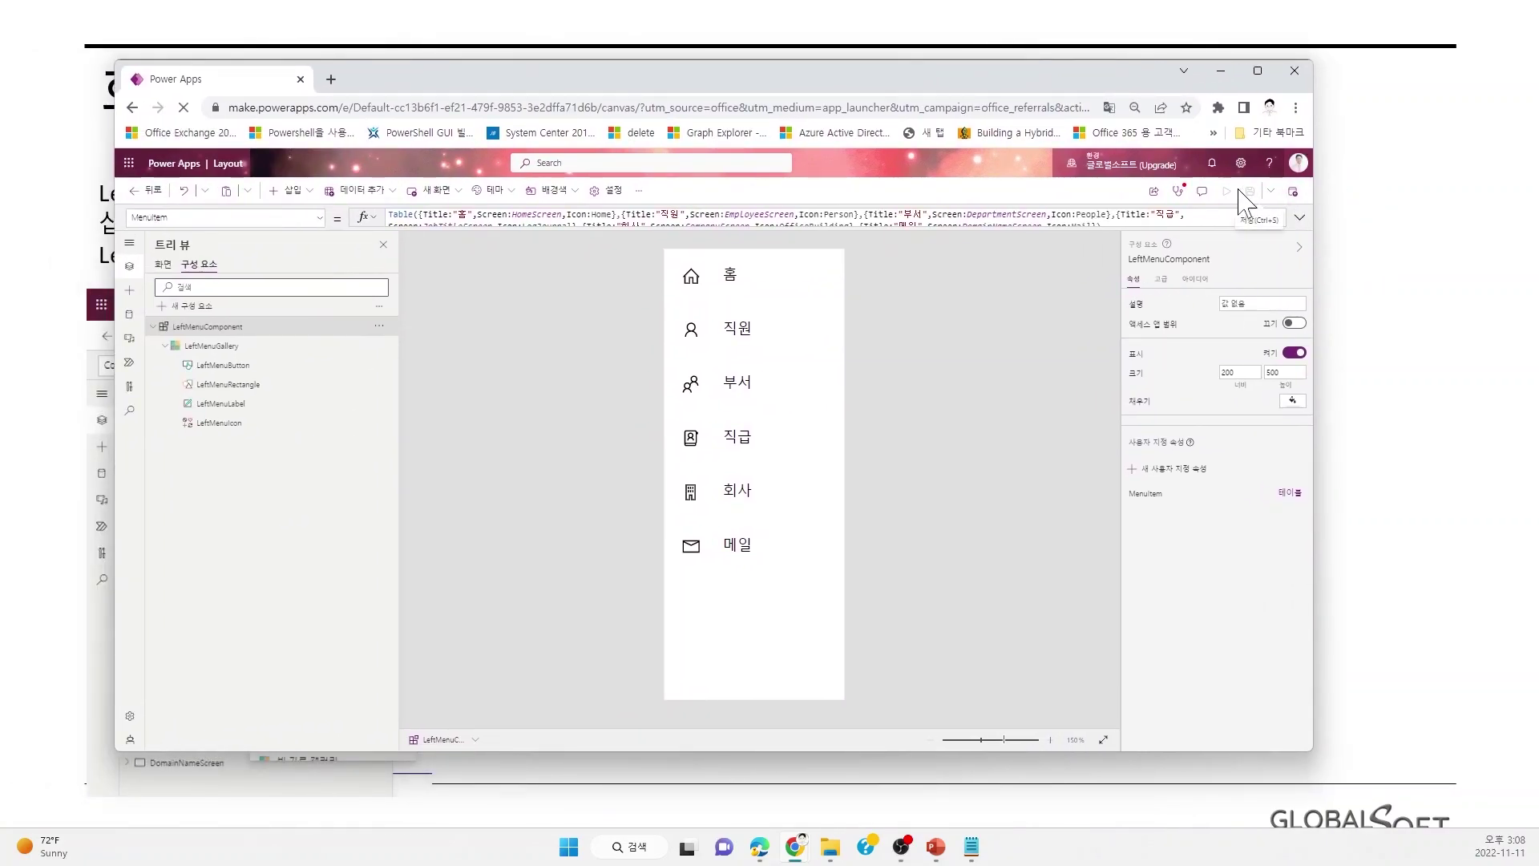
click(154, 328)
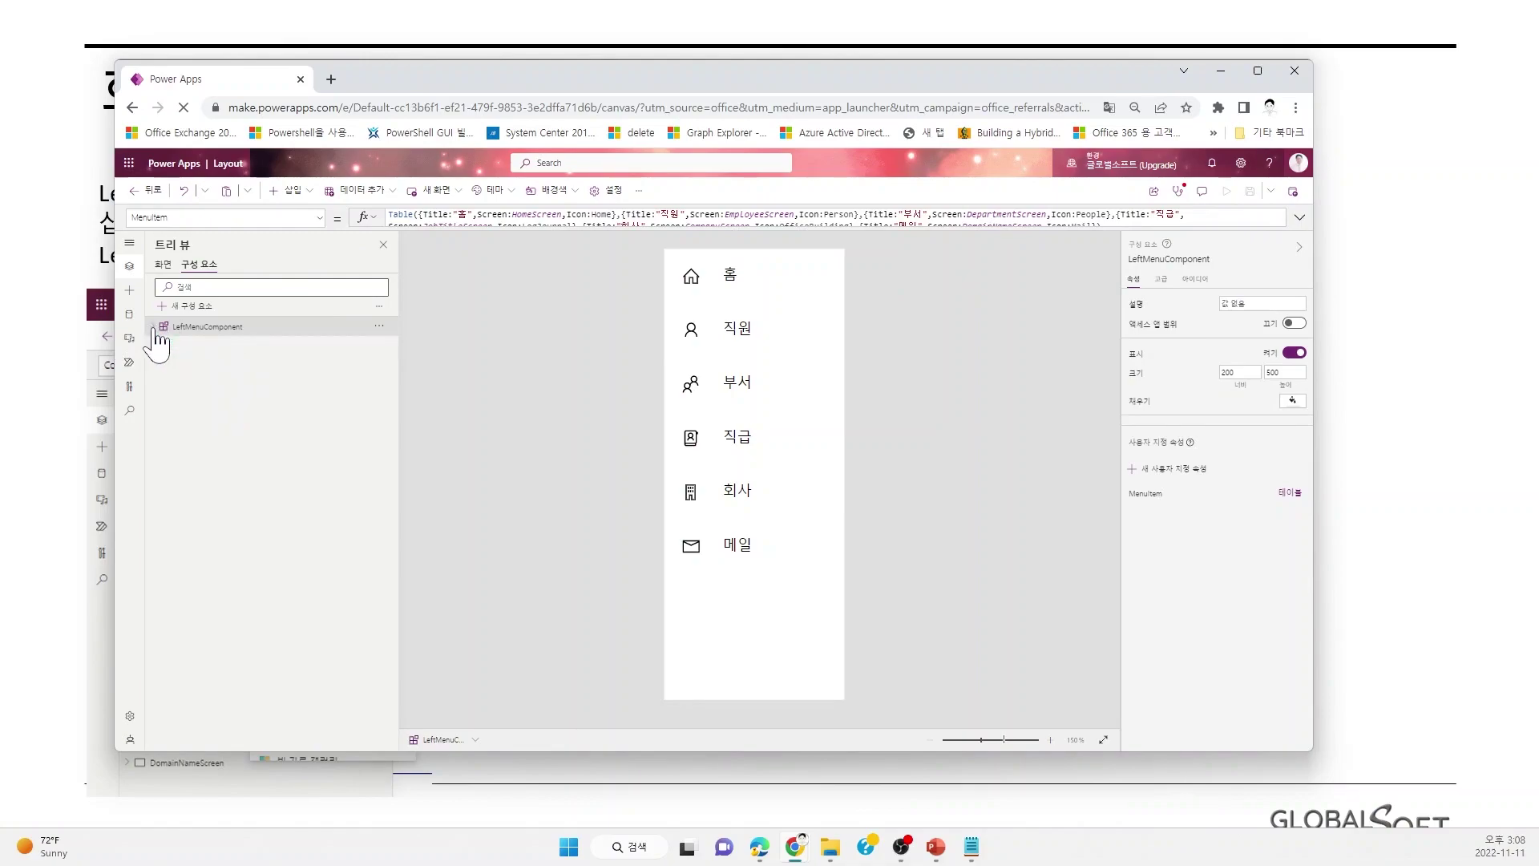
click(163, 264)
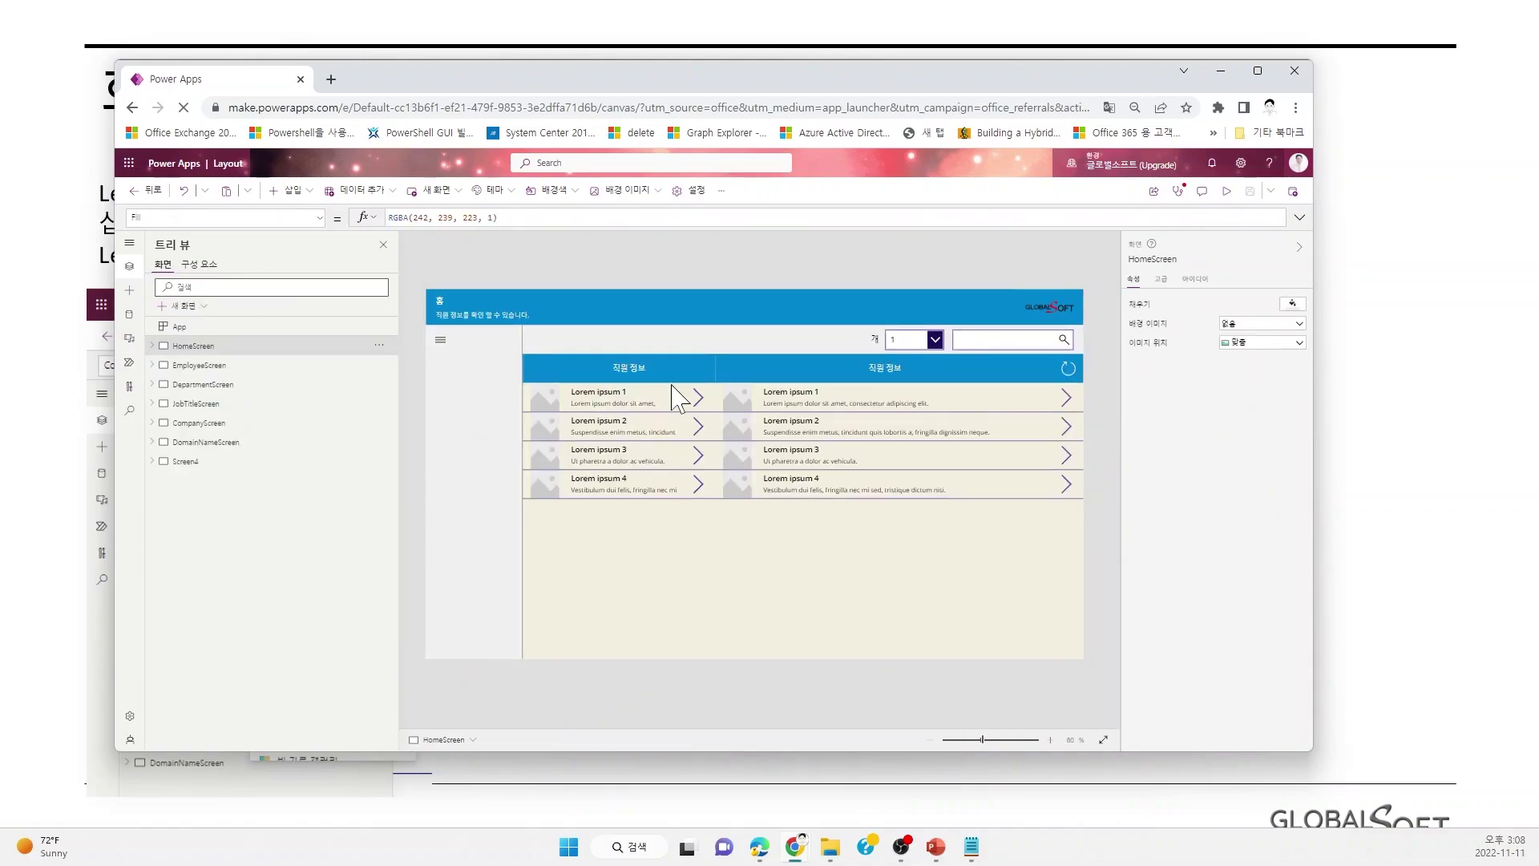
Insert the custom LeftMenuComponent into LeftContainer_1 of HomeScreen.
click(152, 346)
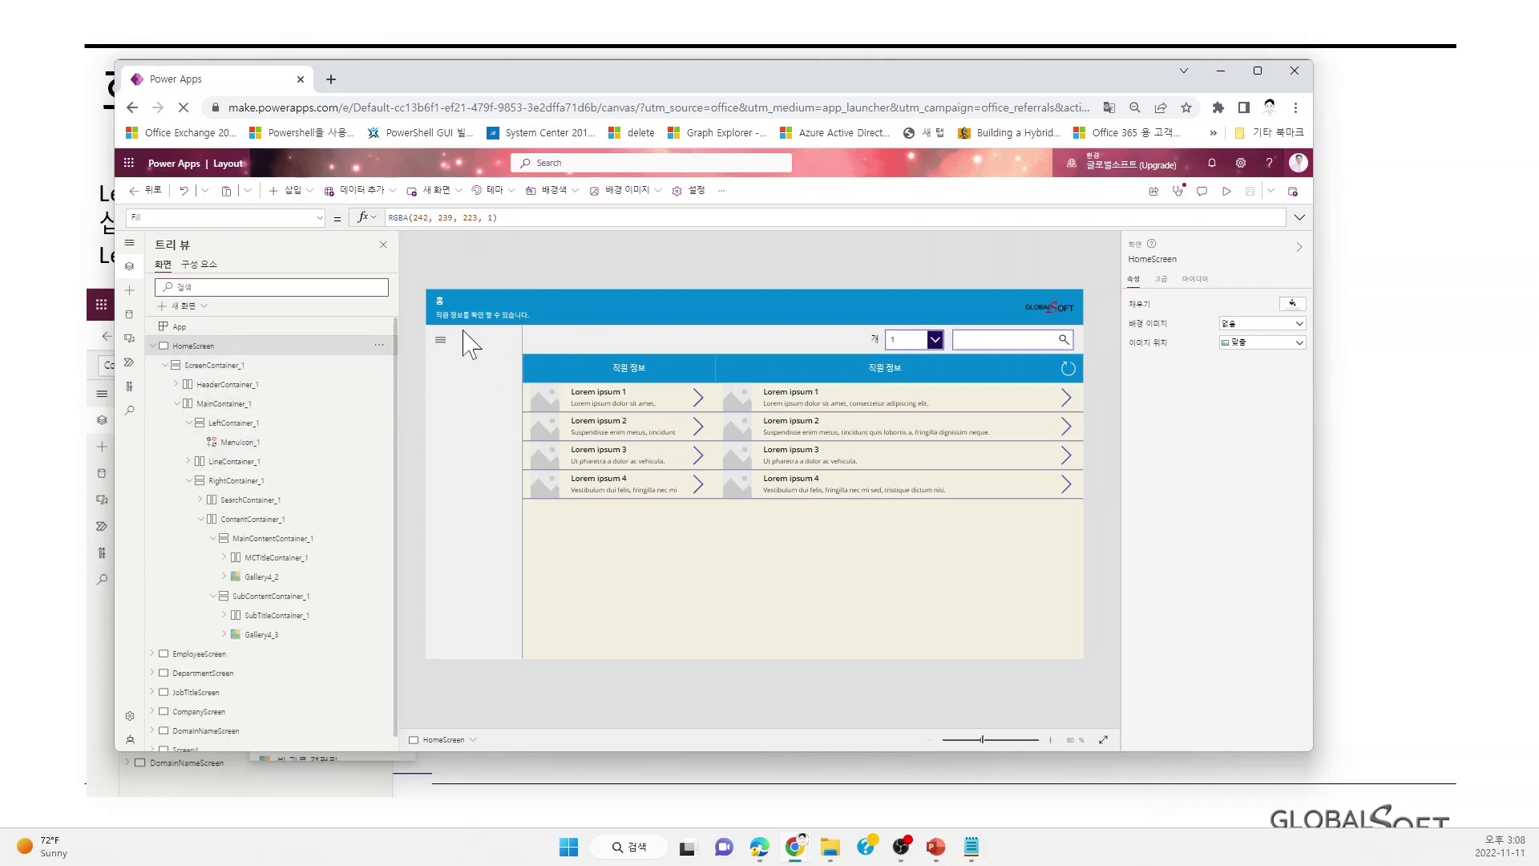
click(469, 433)
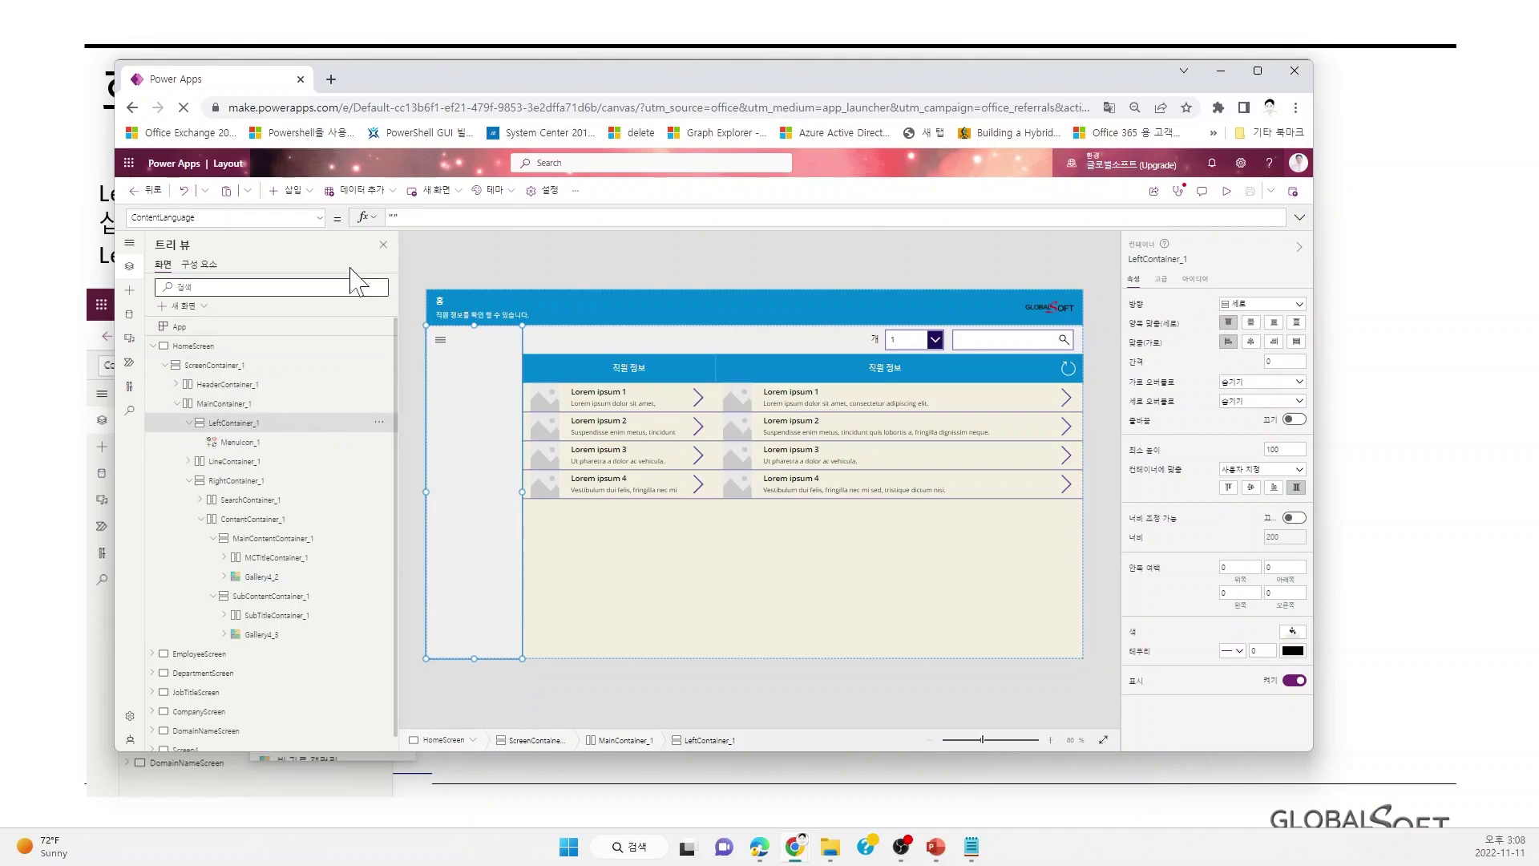
click(129, 290)
click(189, 453)
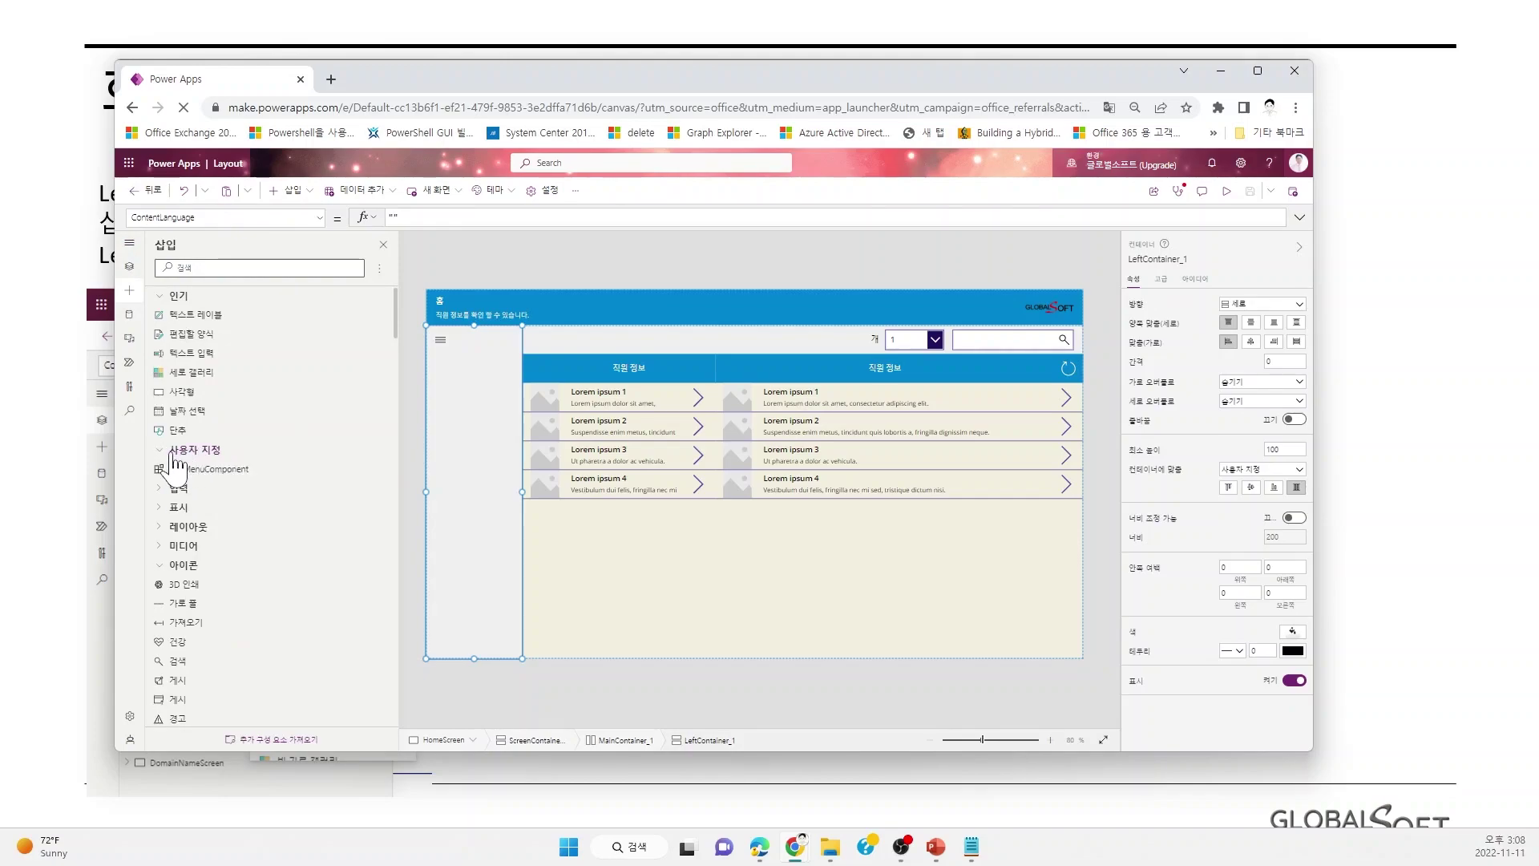
click(239, 477)
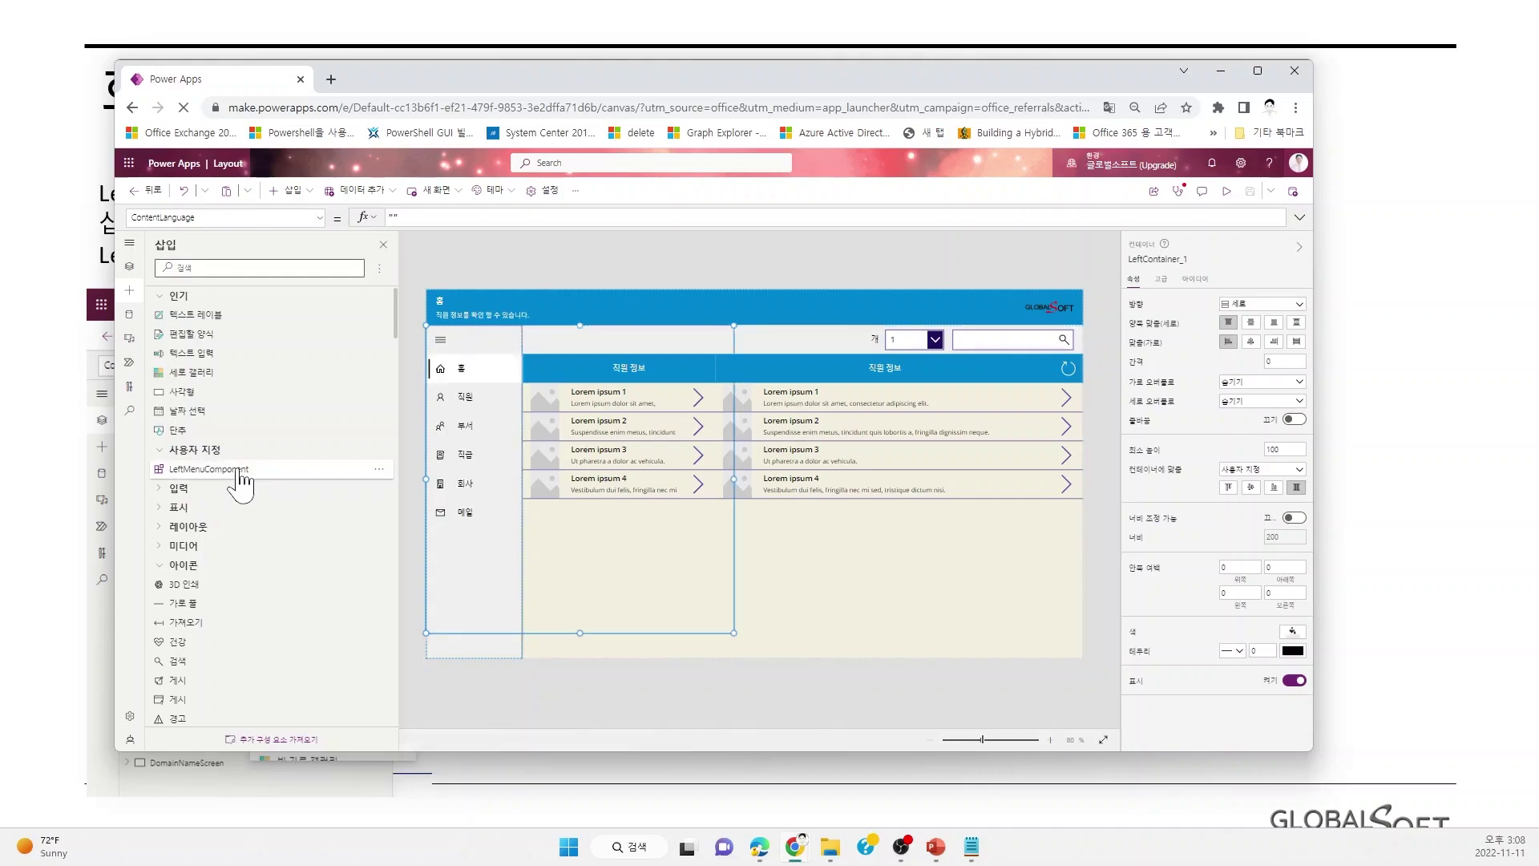
click(511, 273)
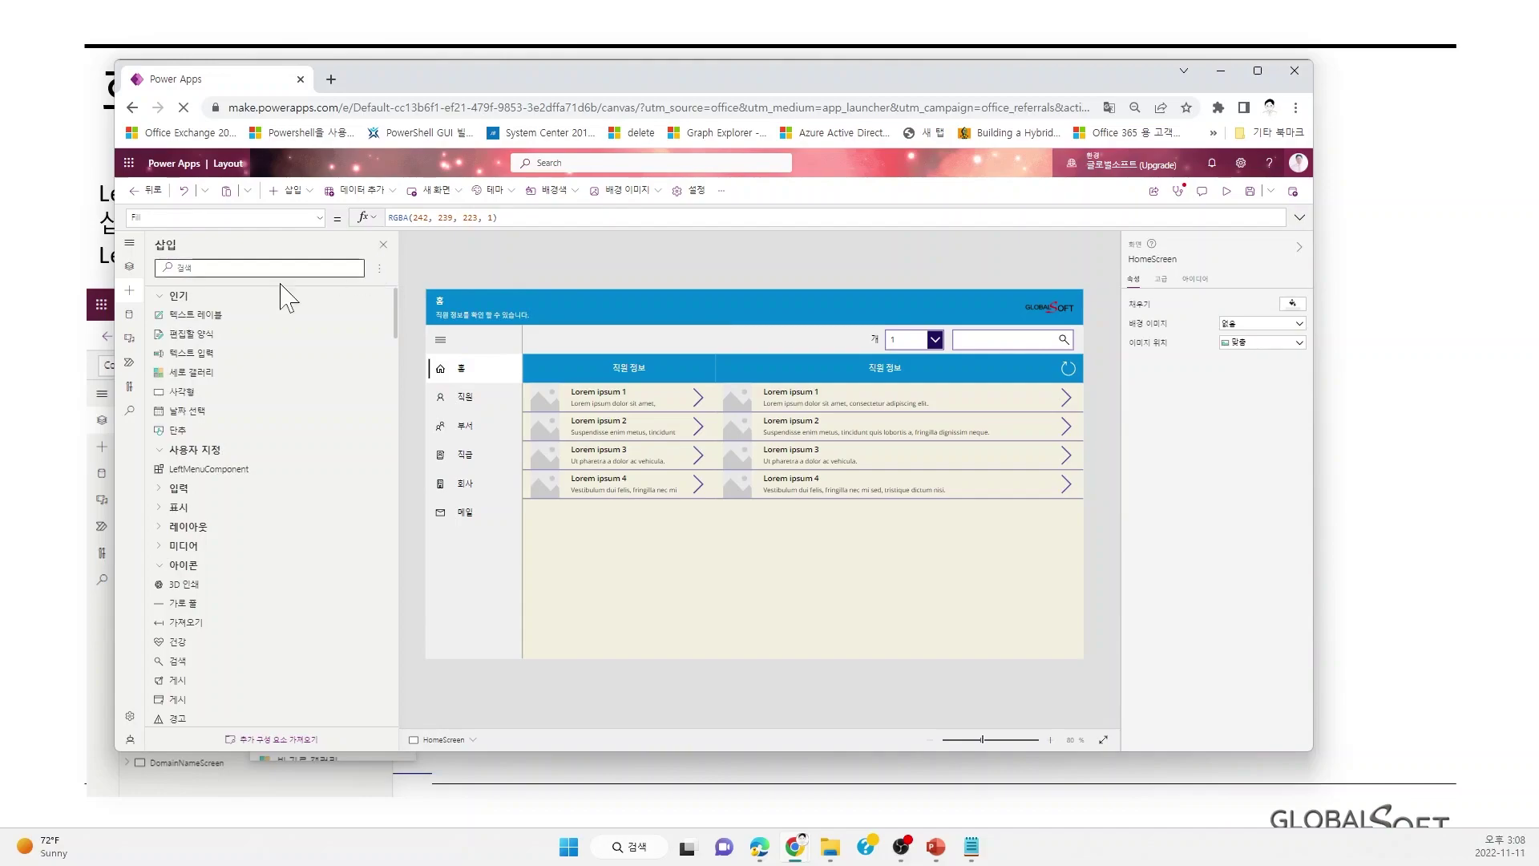
Check the placement of the inserted menu component under LeftContainer_1 in HomeScreen's tree.
click(129, 266)
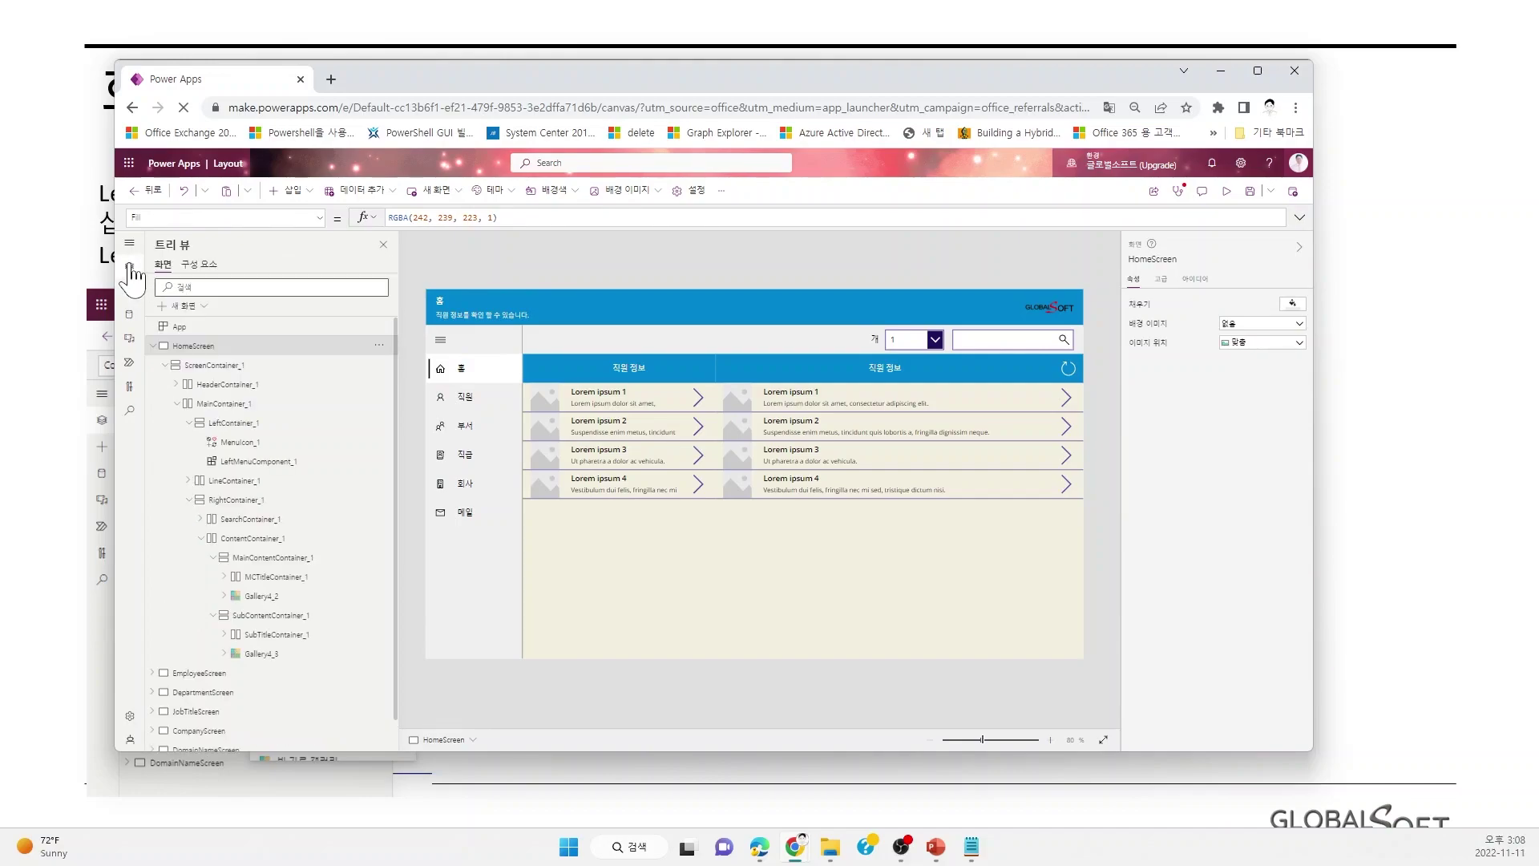
click(167, 365)
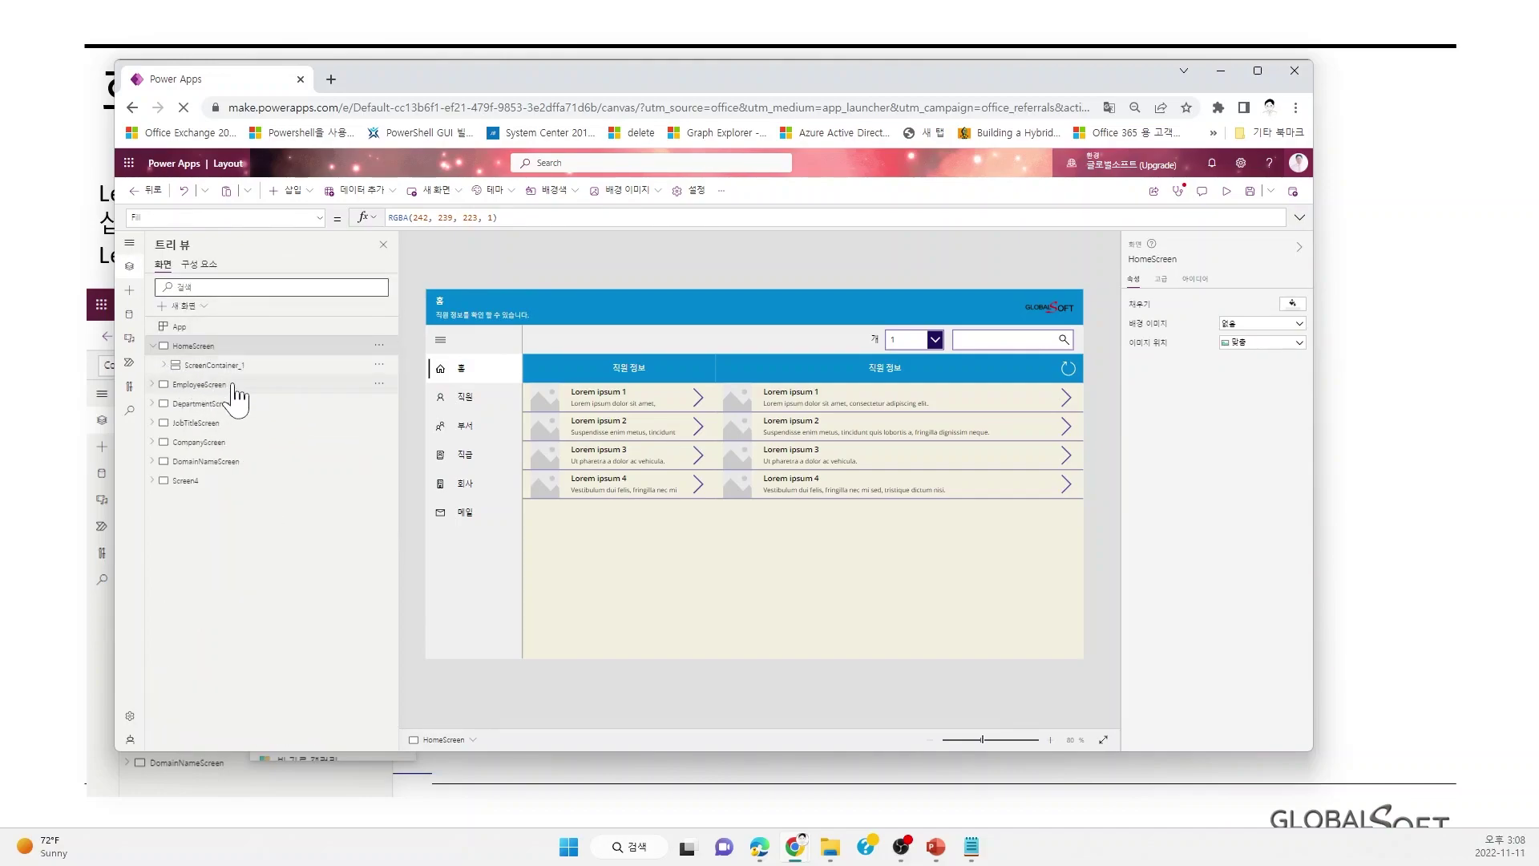
click(153, 384)
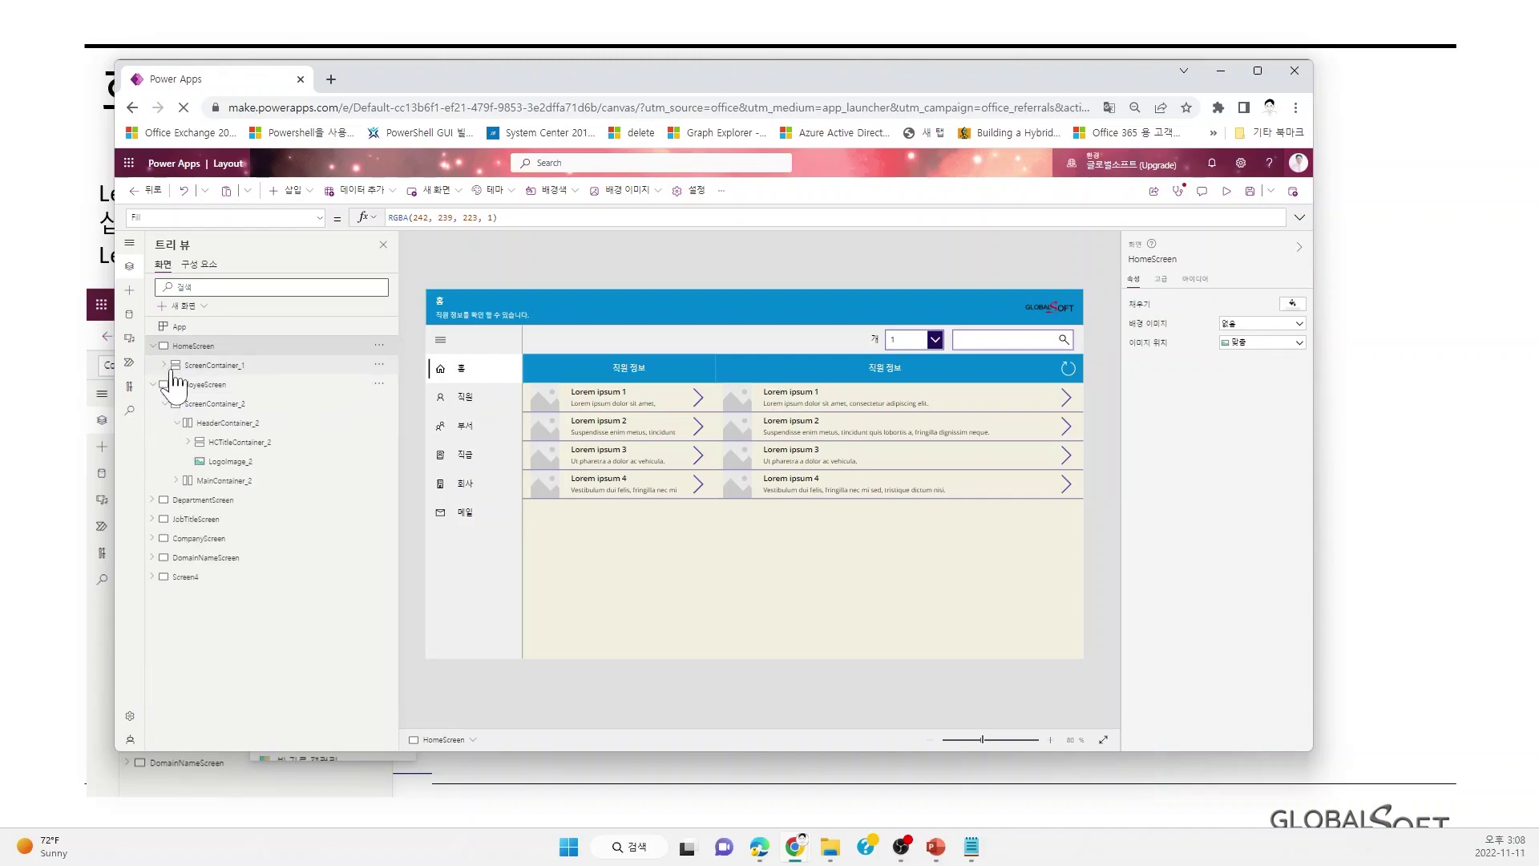
click(173, 367)
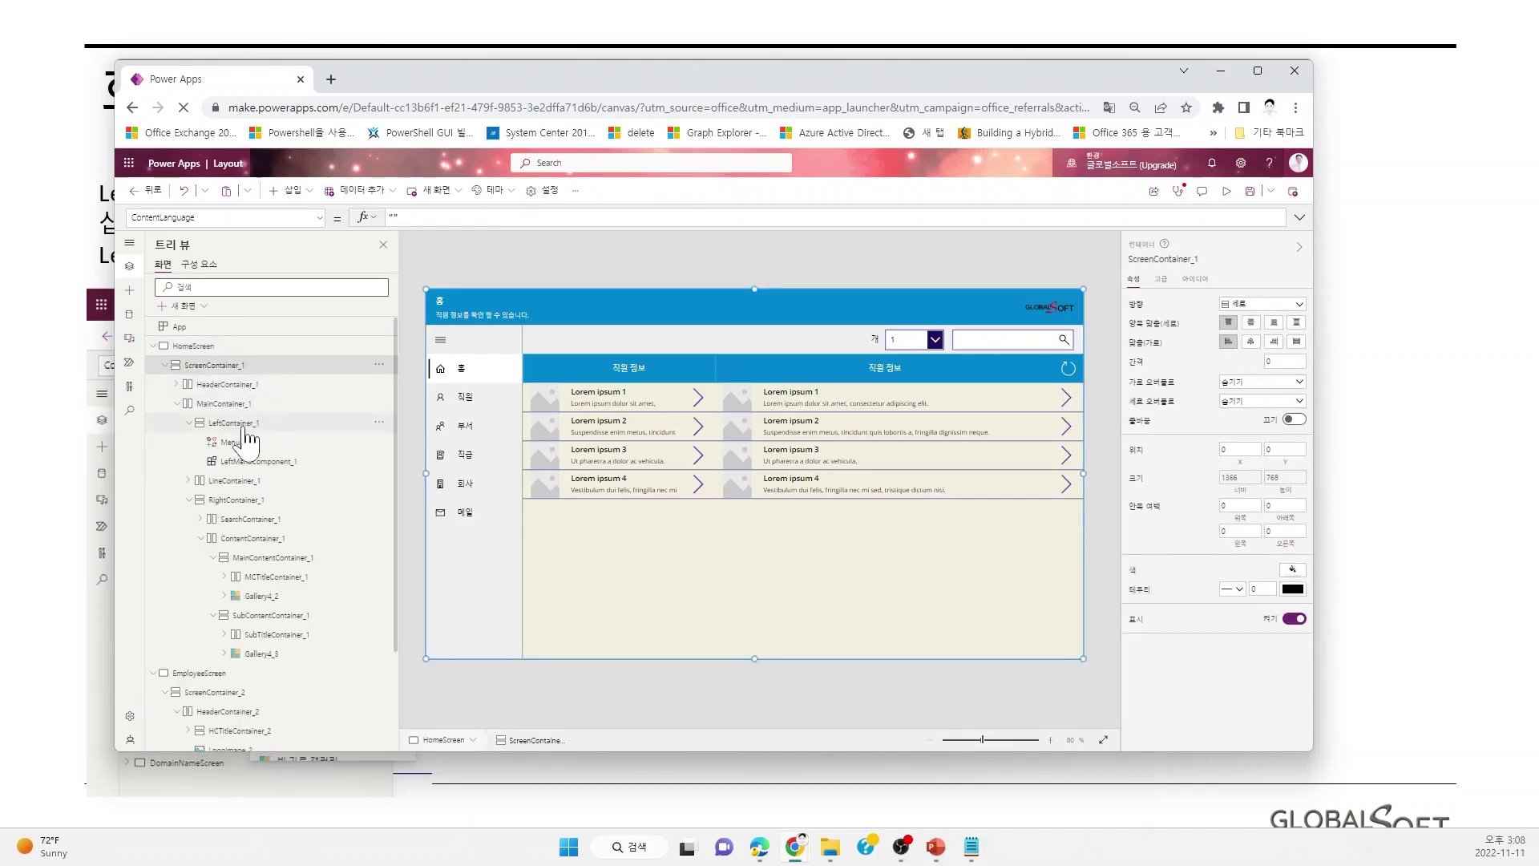
click(247, 468)
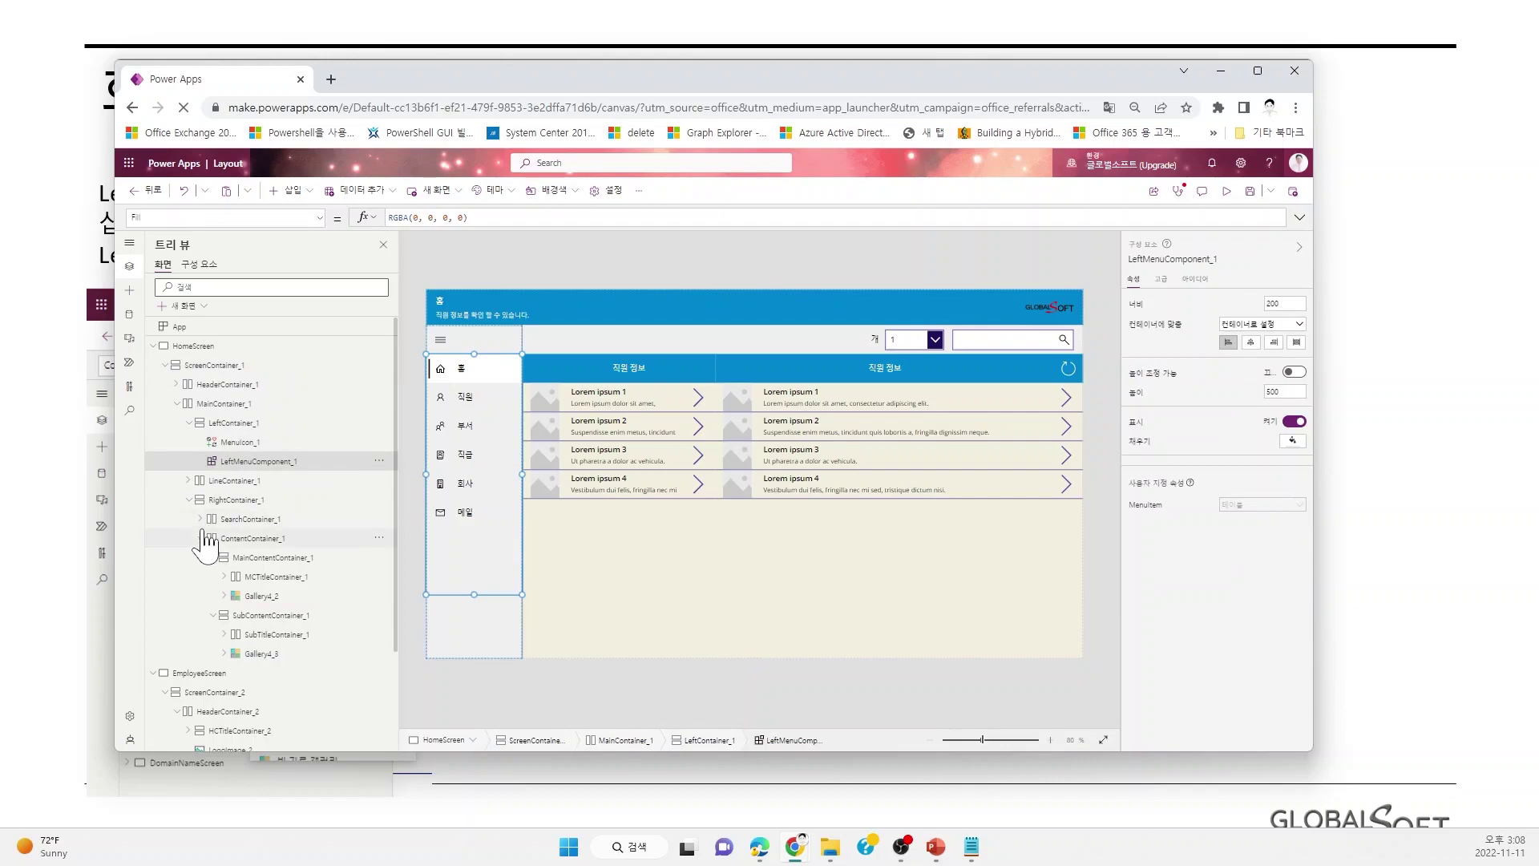
click(164, 366)
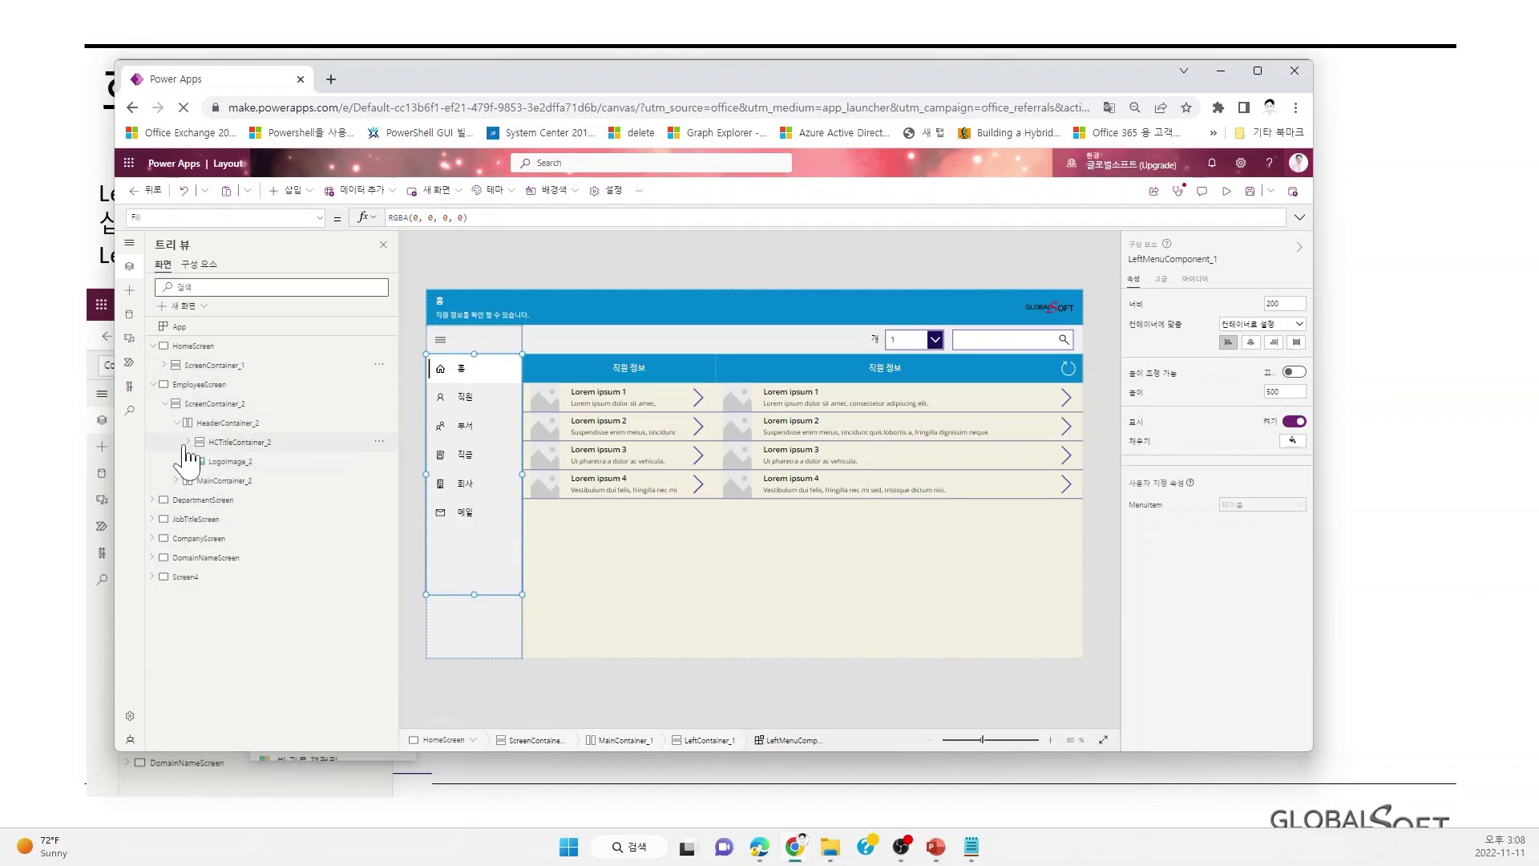
Insert the custom LeftMenuComponent into LeftContainer_2 of EmployeeScreen.
click(210, 388)
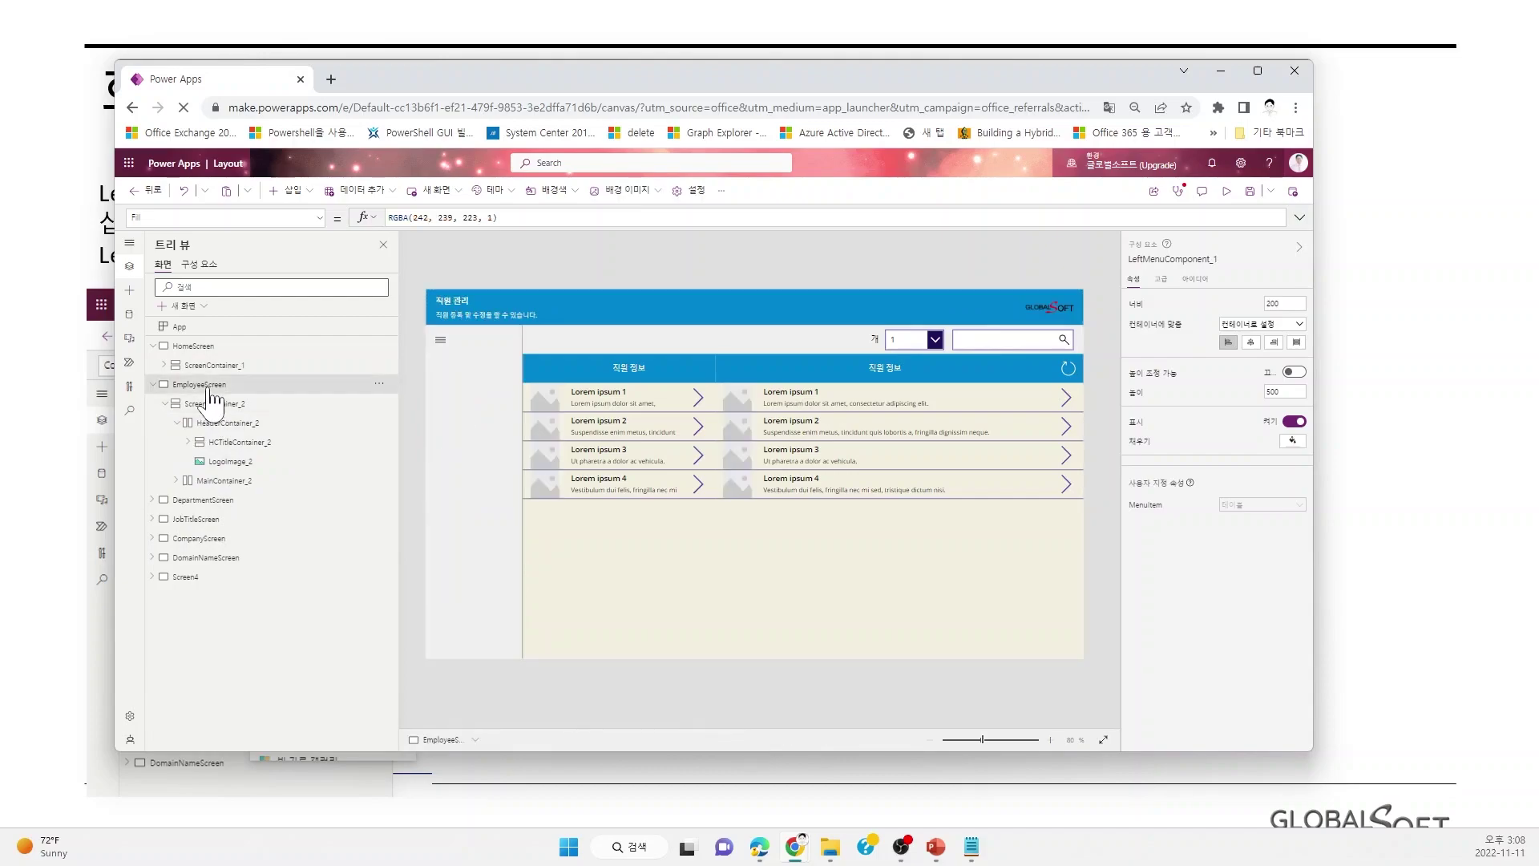
click(229, 425)
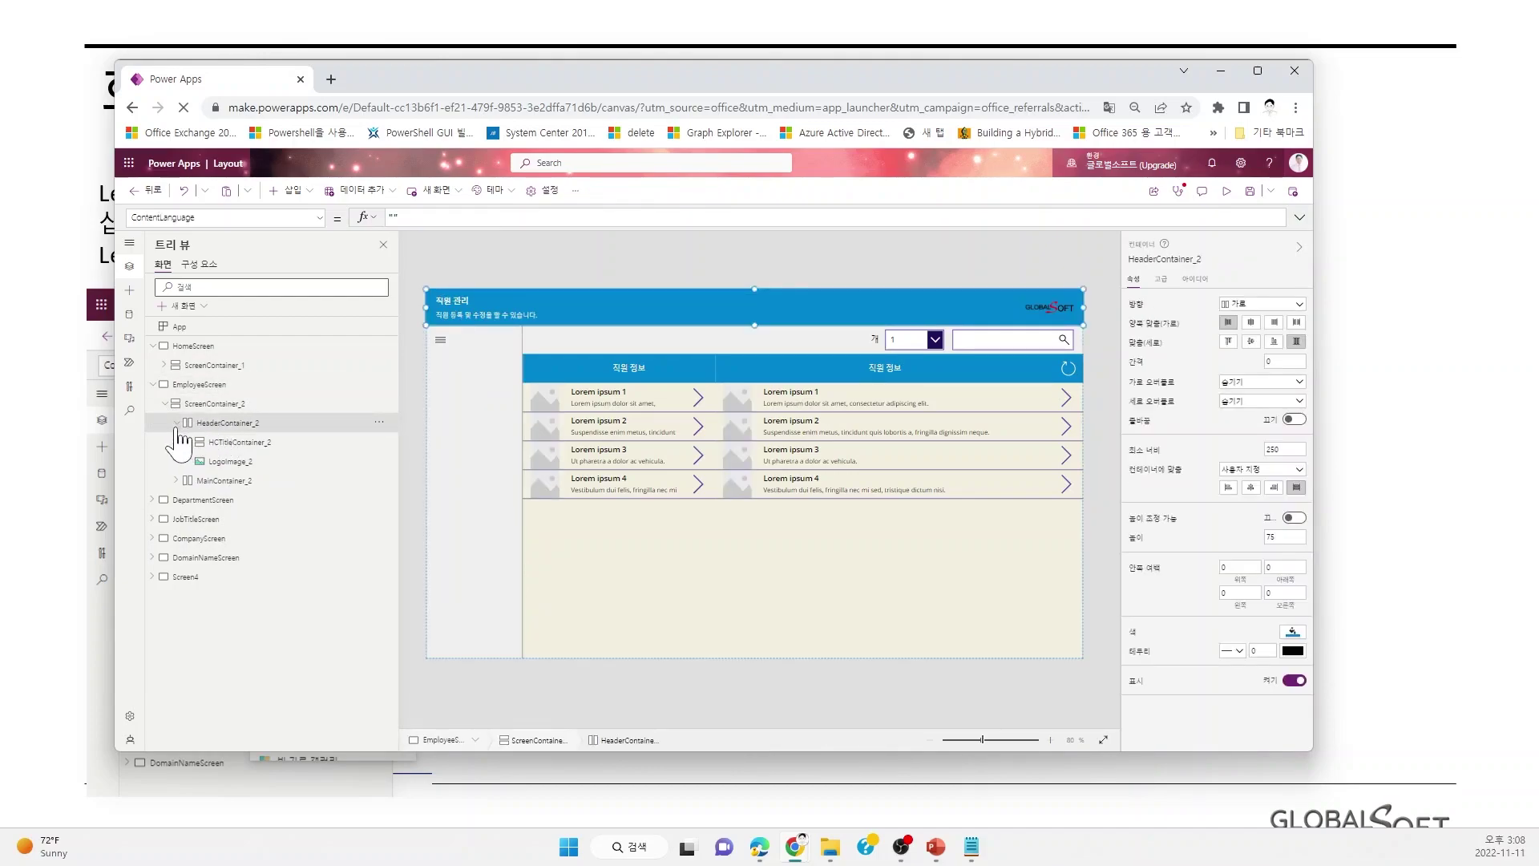
click(175, 423)
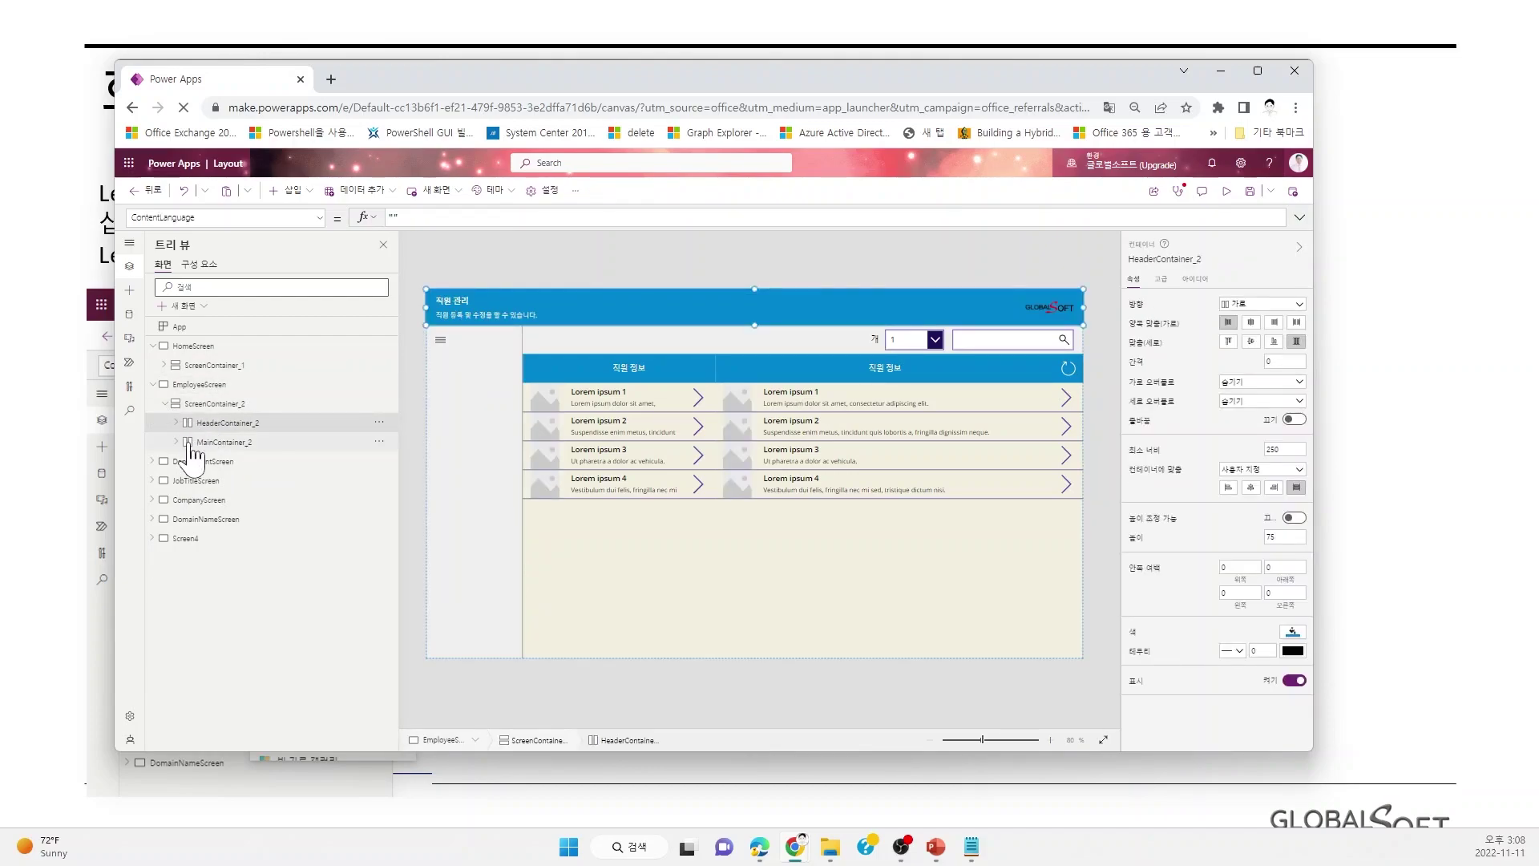
click(177, 442)
click(236, 463)
click(188, 461)
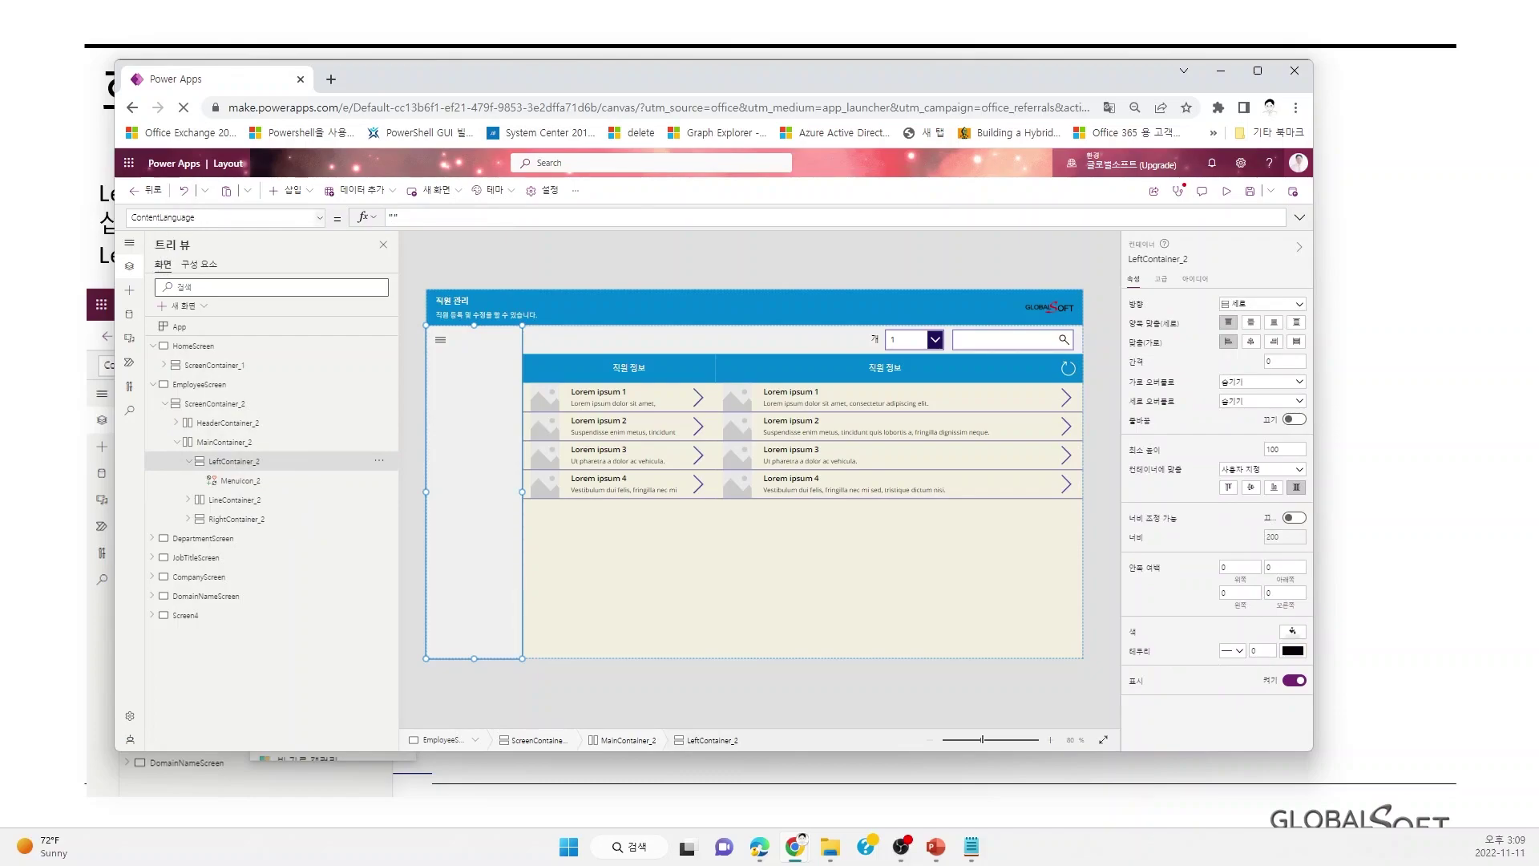
click(290, 190)
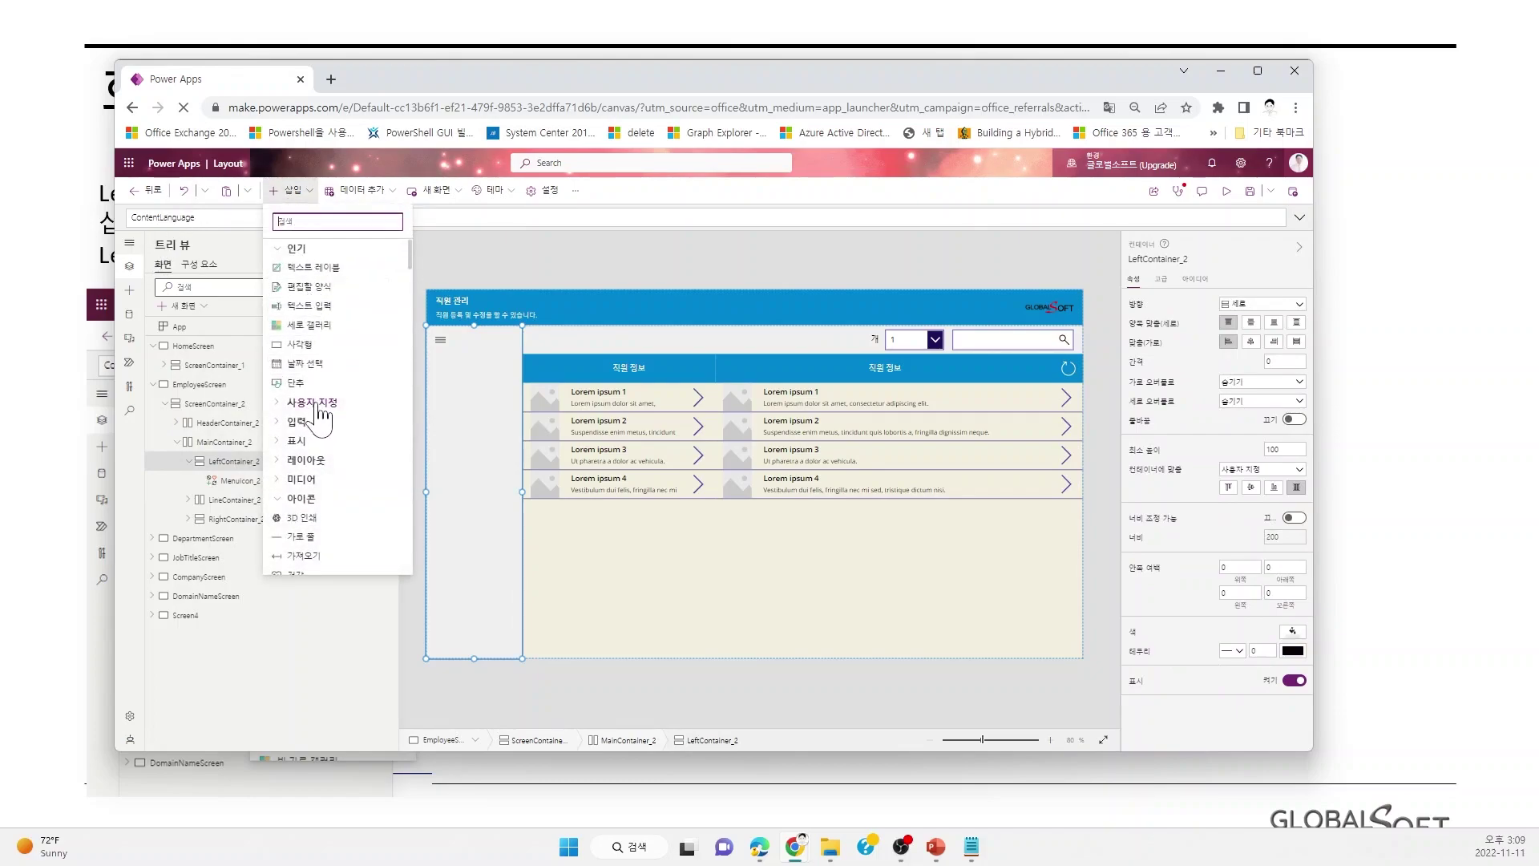
click(281, 403)
click(293, 423)
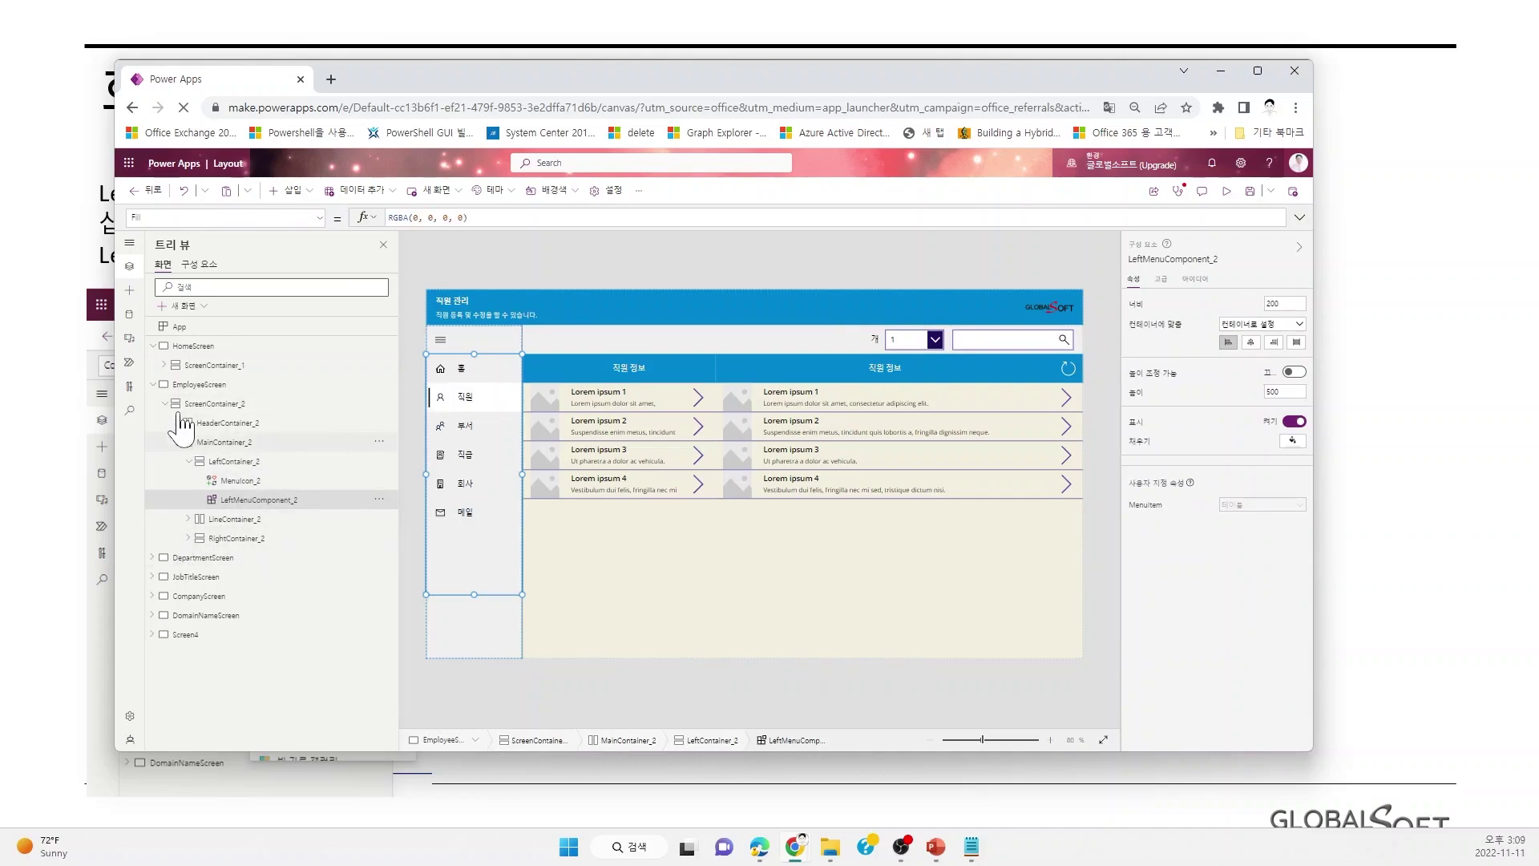
Insert the custom LeftMenuComponent below MenuIcon_3 in LeftContainer_3 of DepartmentScreen.
click(154, 385)
click(154, 404)
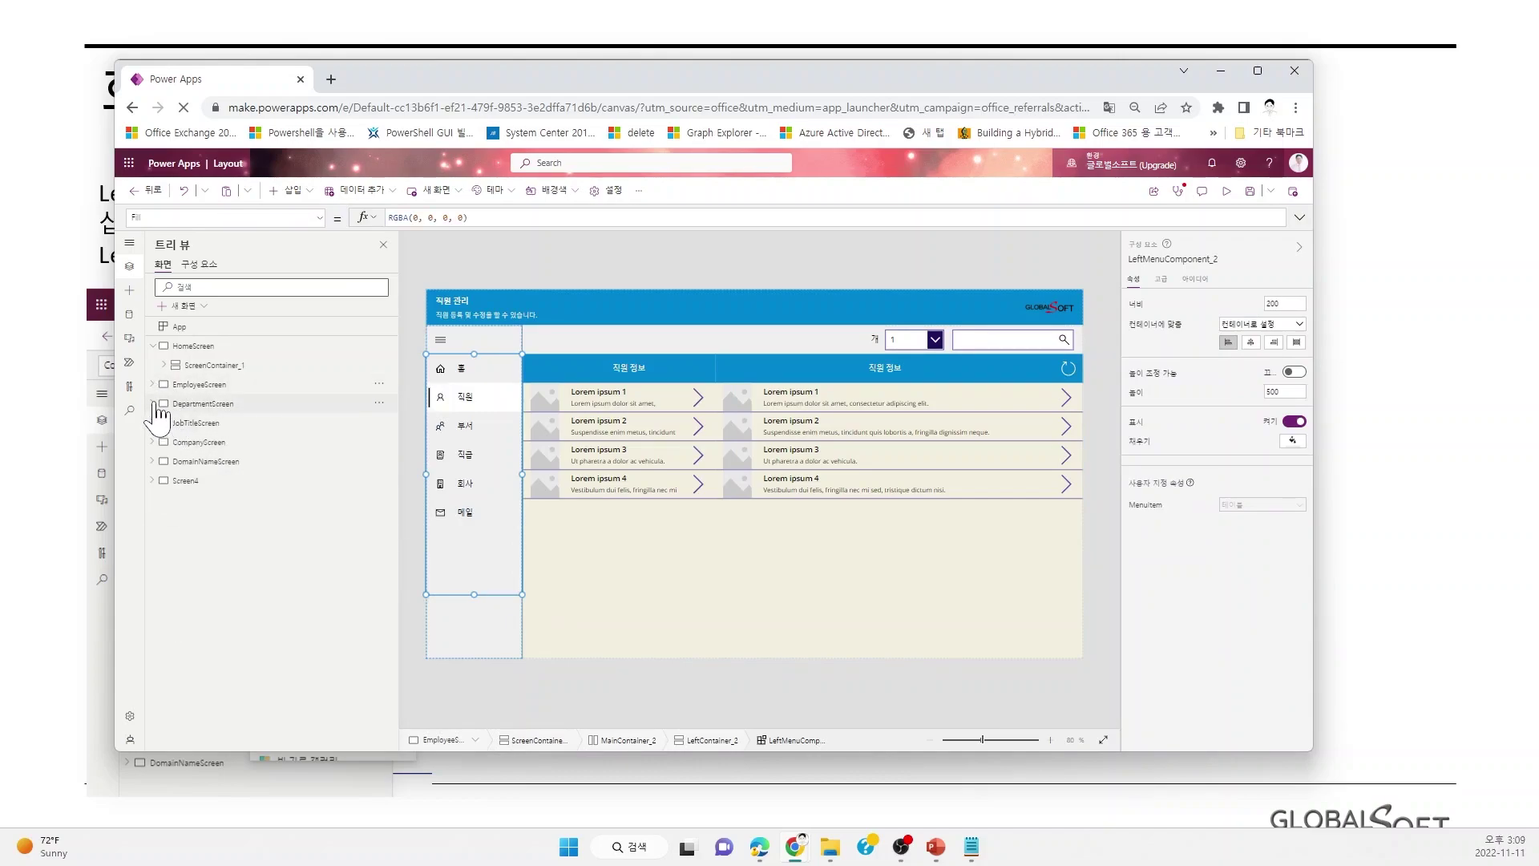
click(177, 442)
click(177, 462)
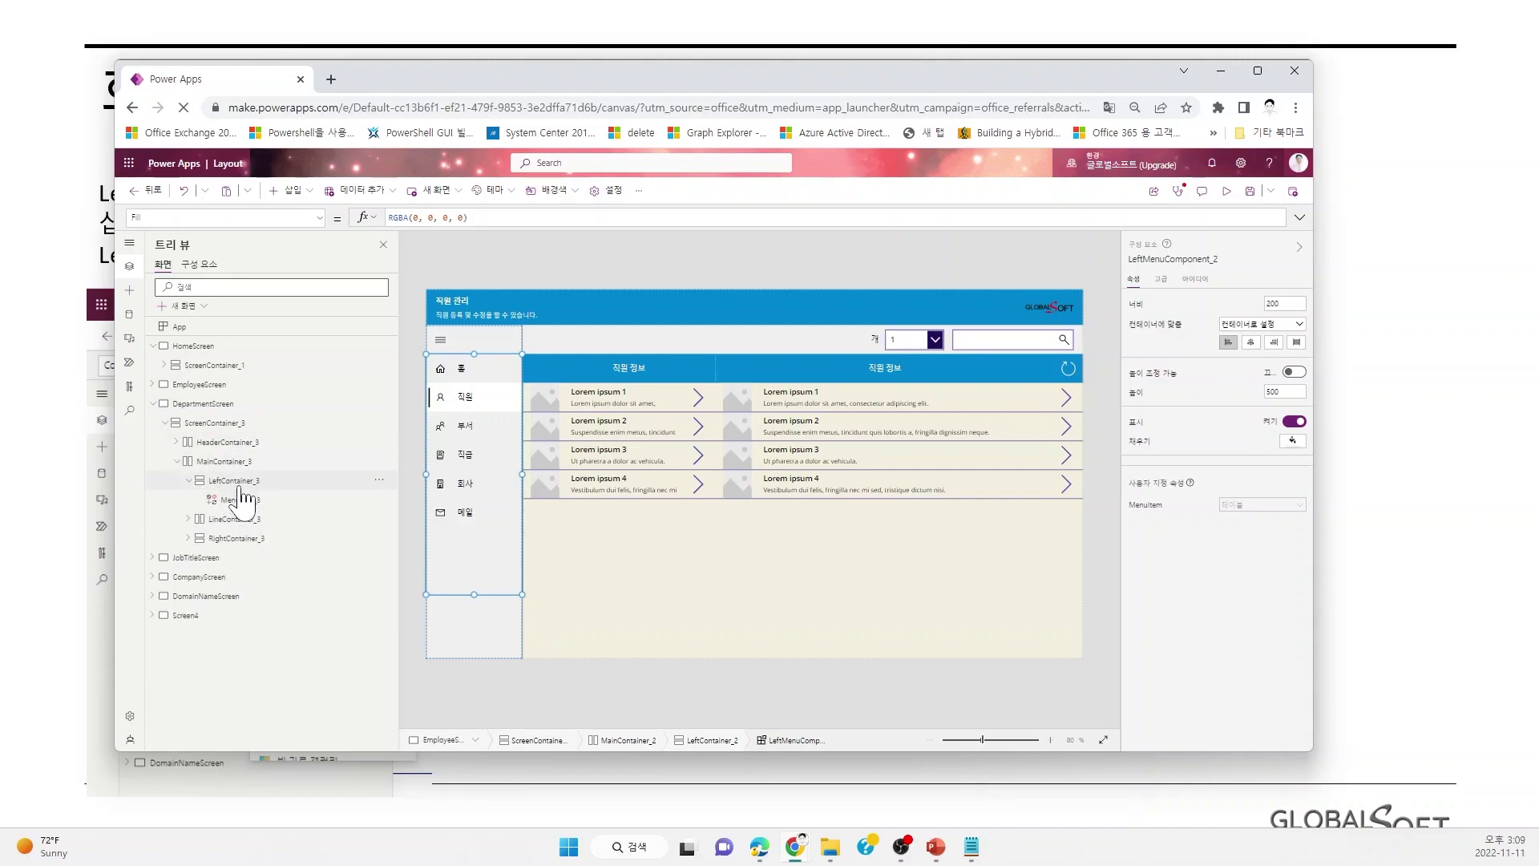
click(249, 499)
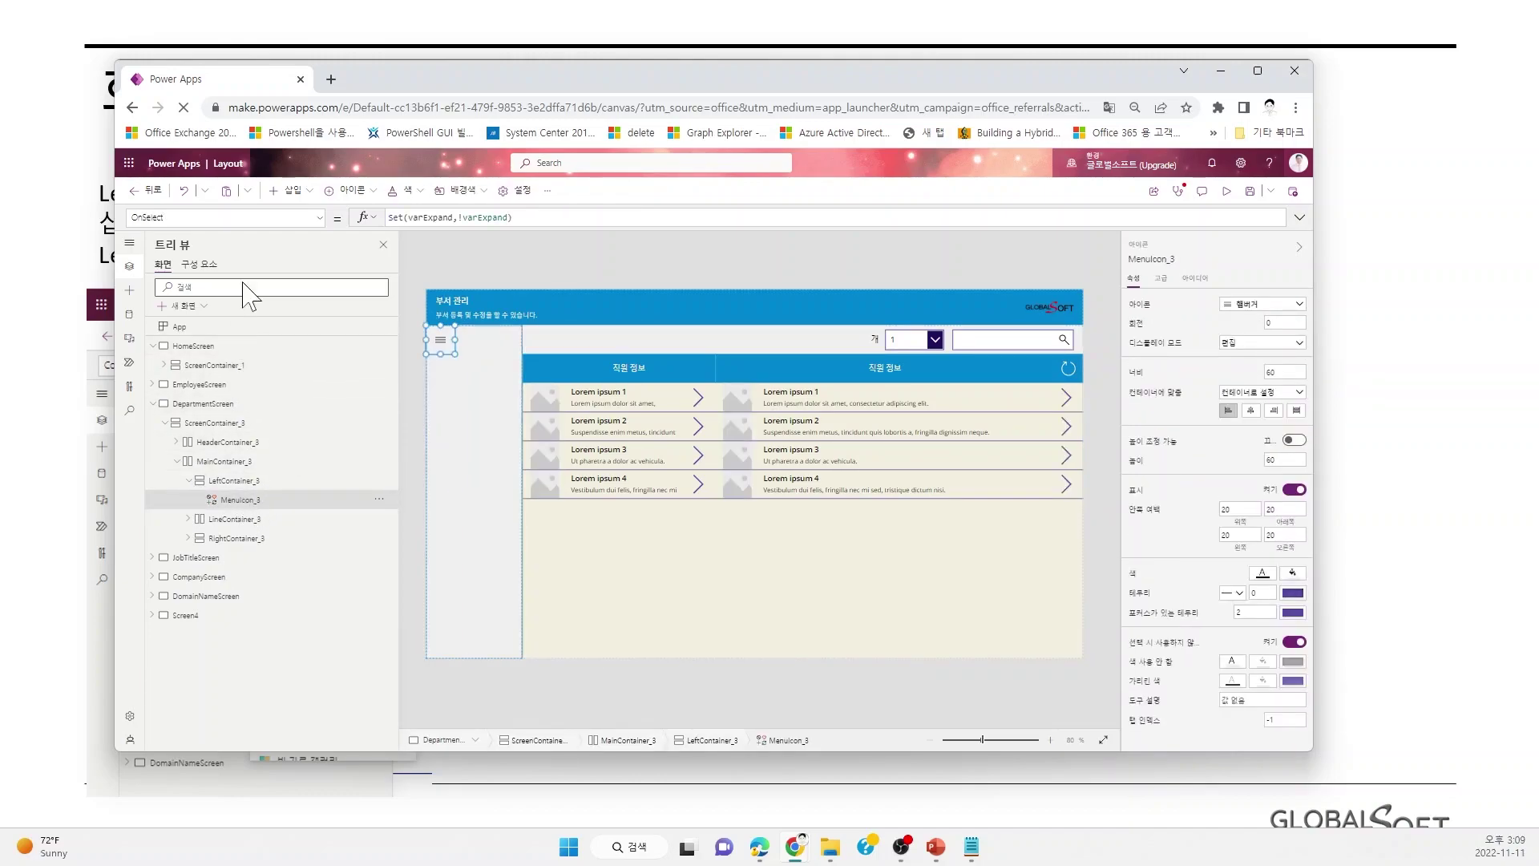
click(307, 201)
click(321, 432)
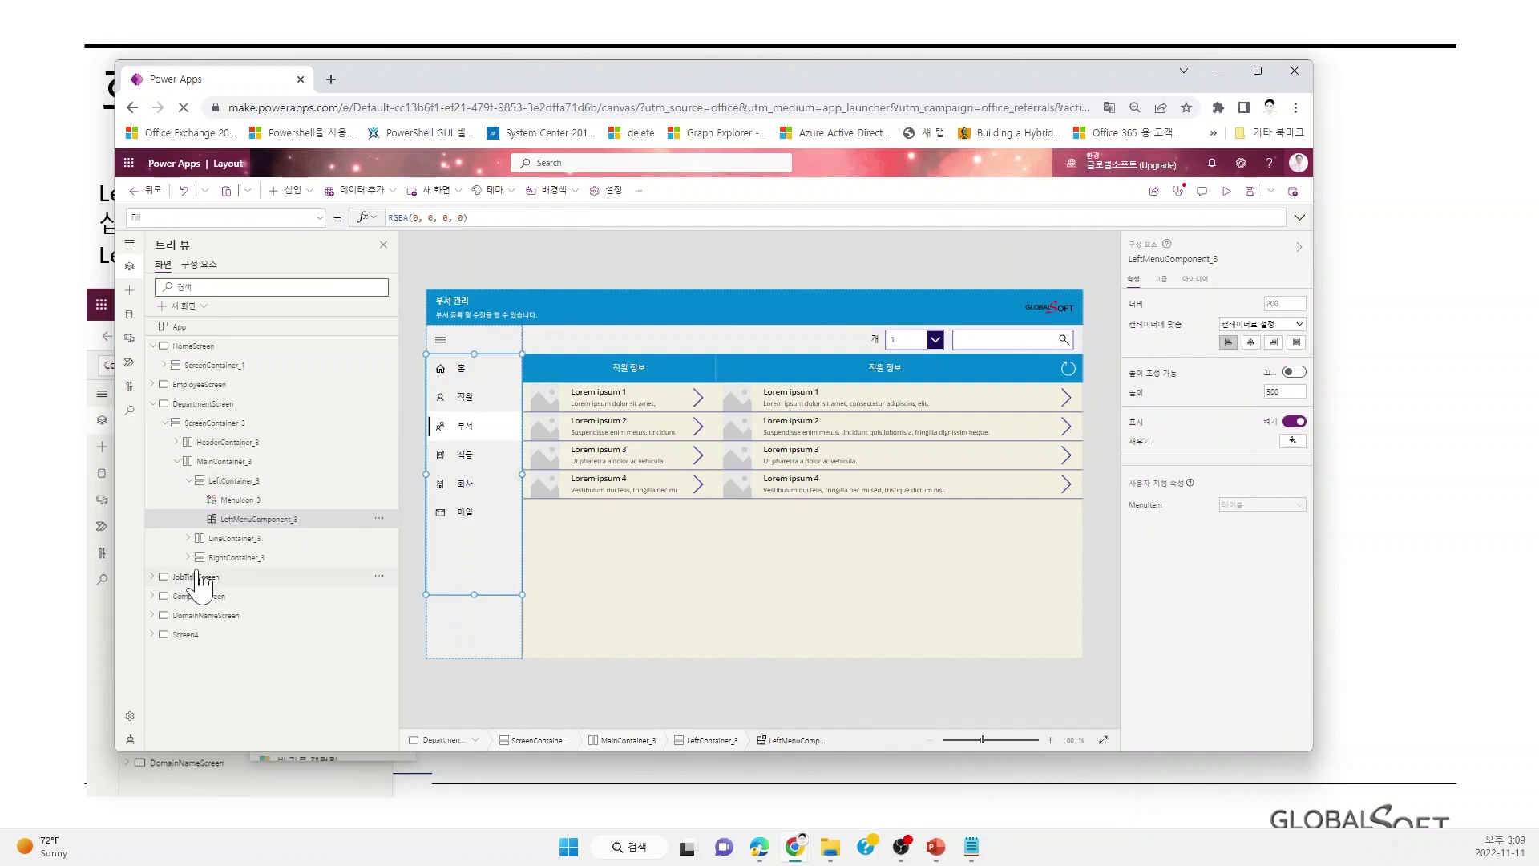
Insert the custom LeftMenuComponent below MenuIcon_4 in LeftContainer_4 of JobTitleScreen.
click(152, 576)
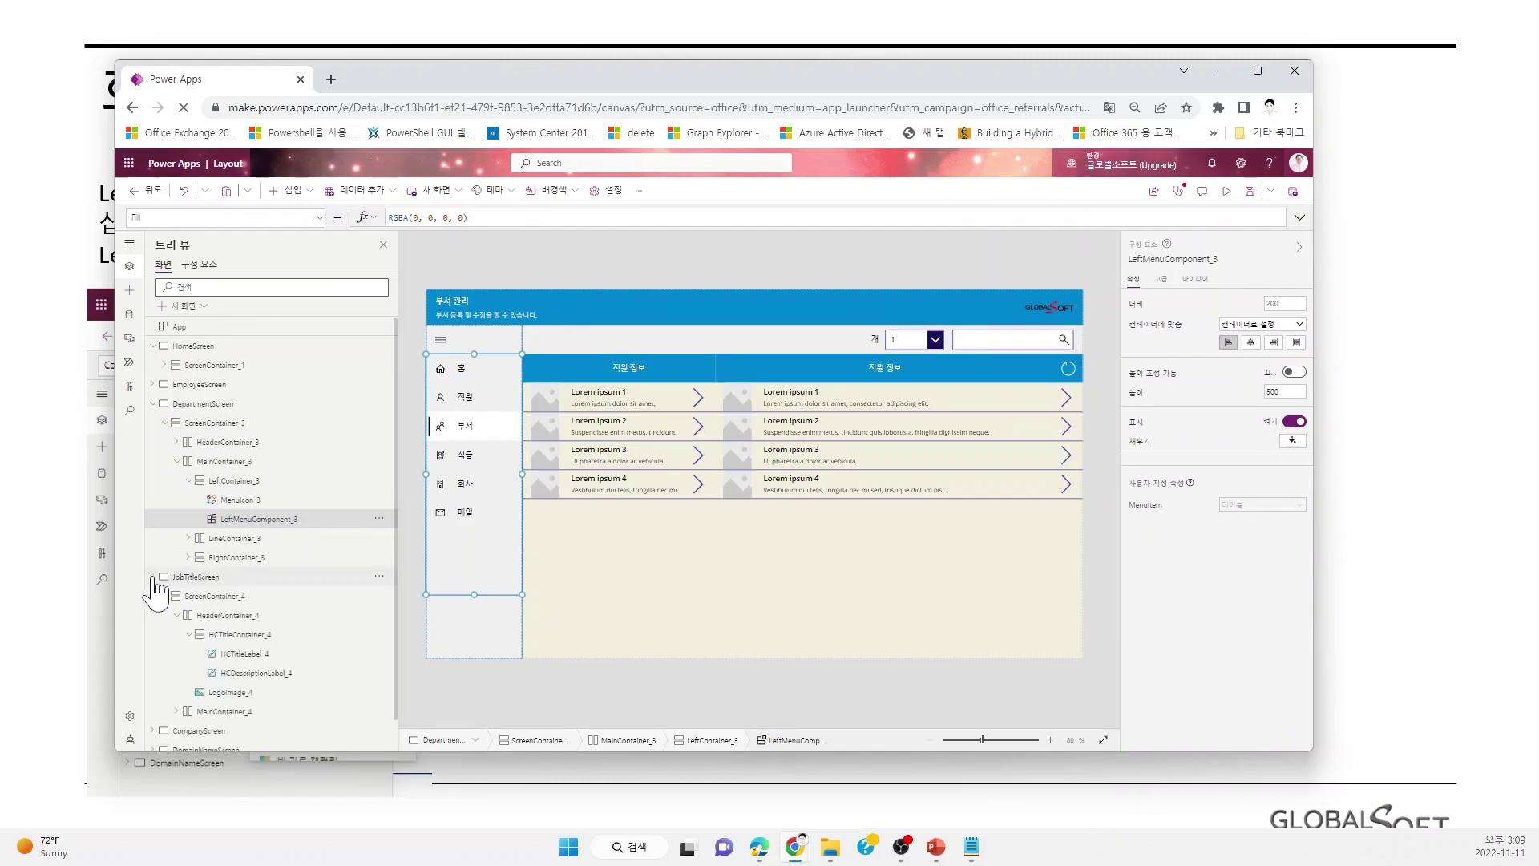
click(177, 615)
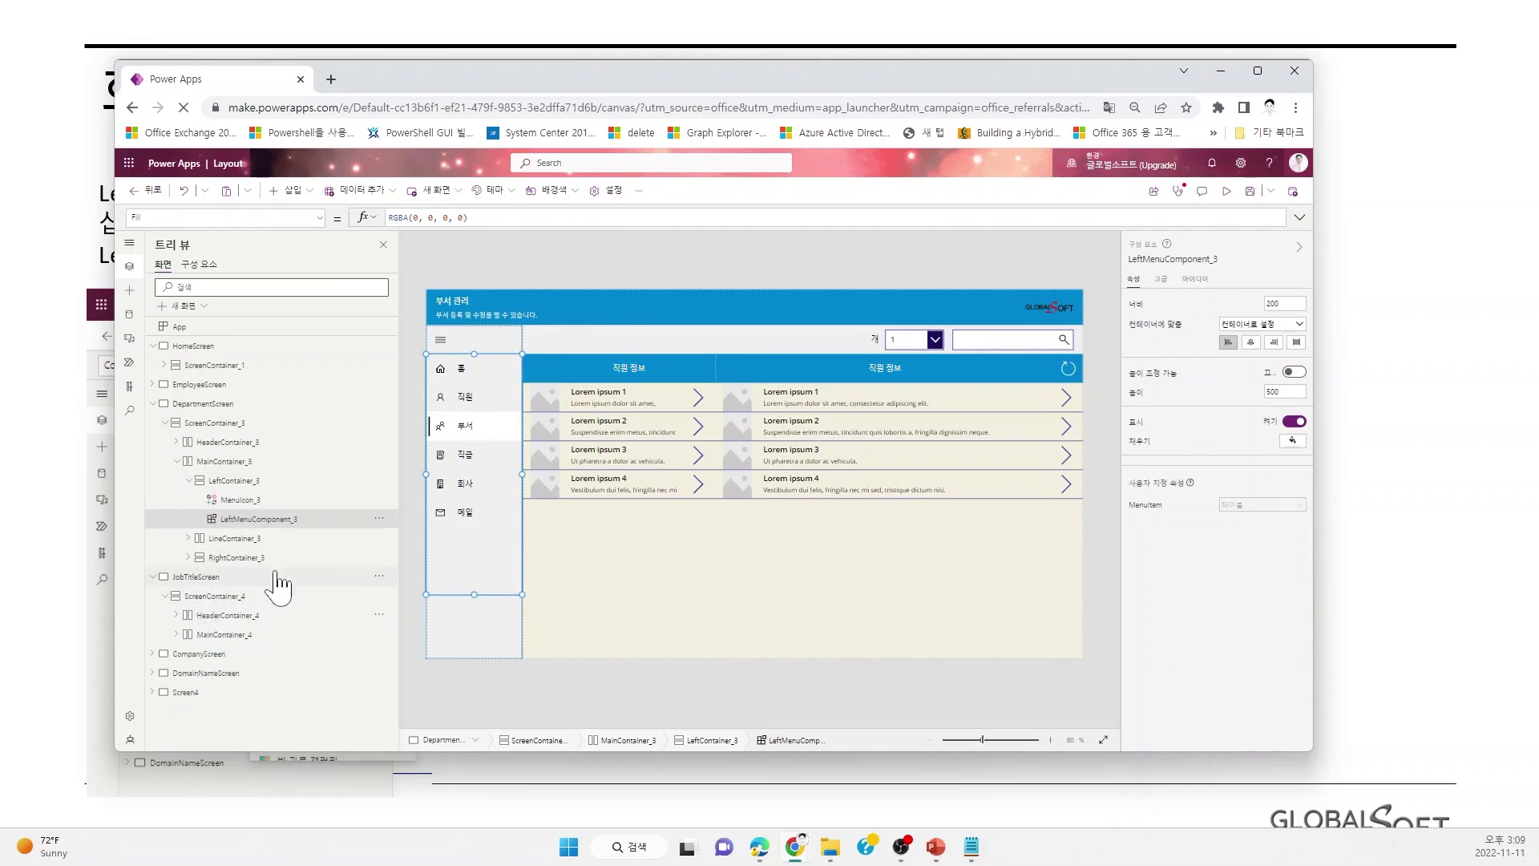
click(177, 634)
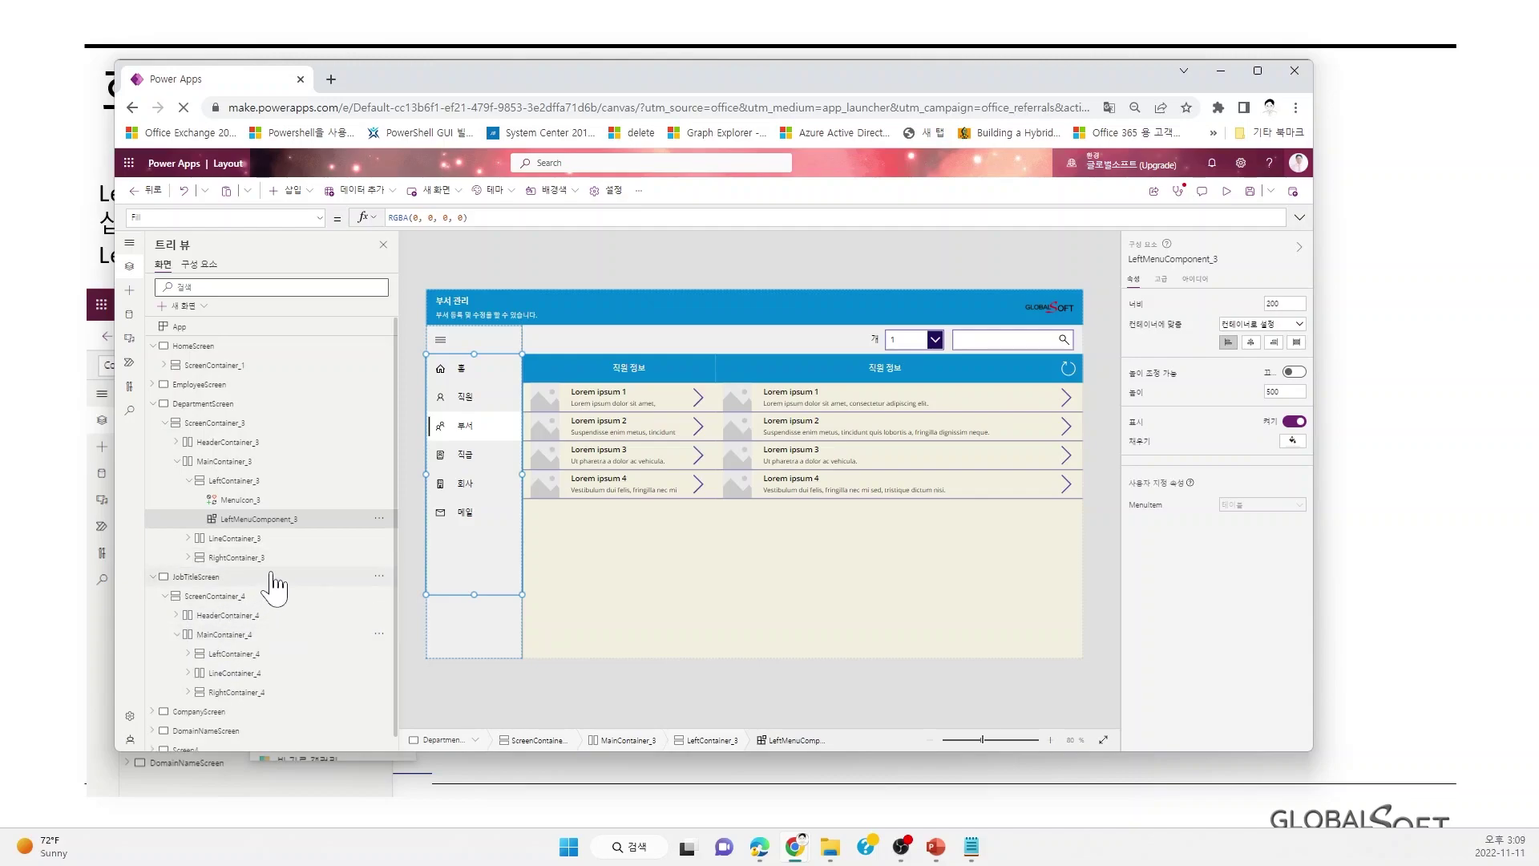
click(190, 639)
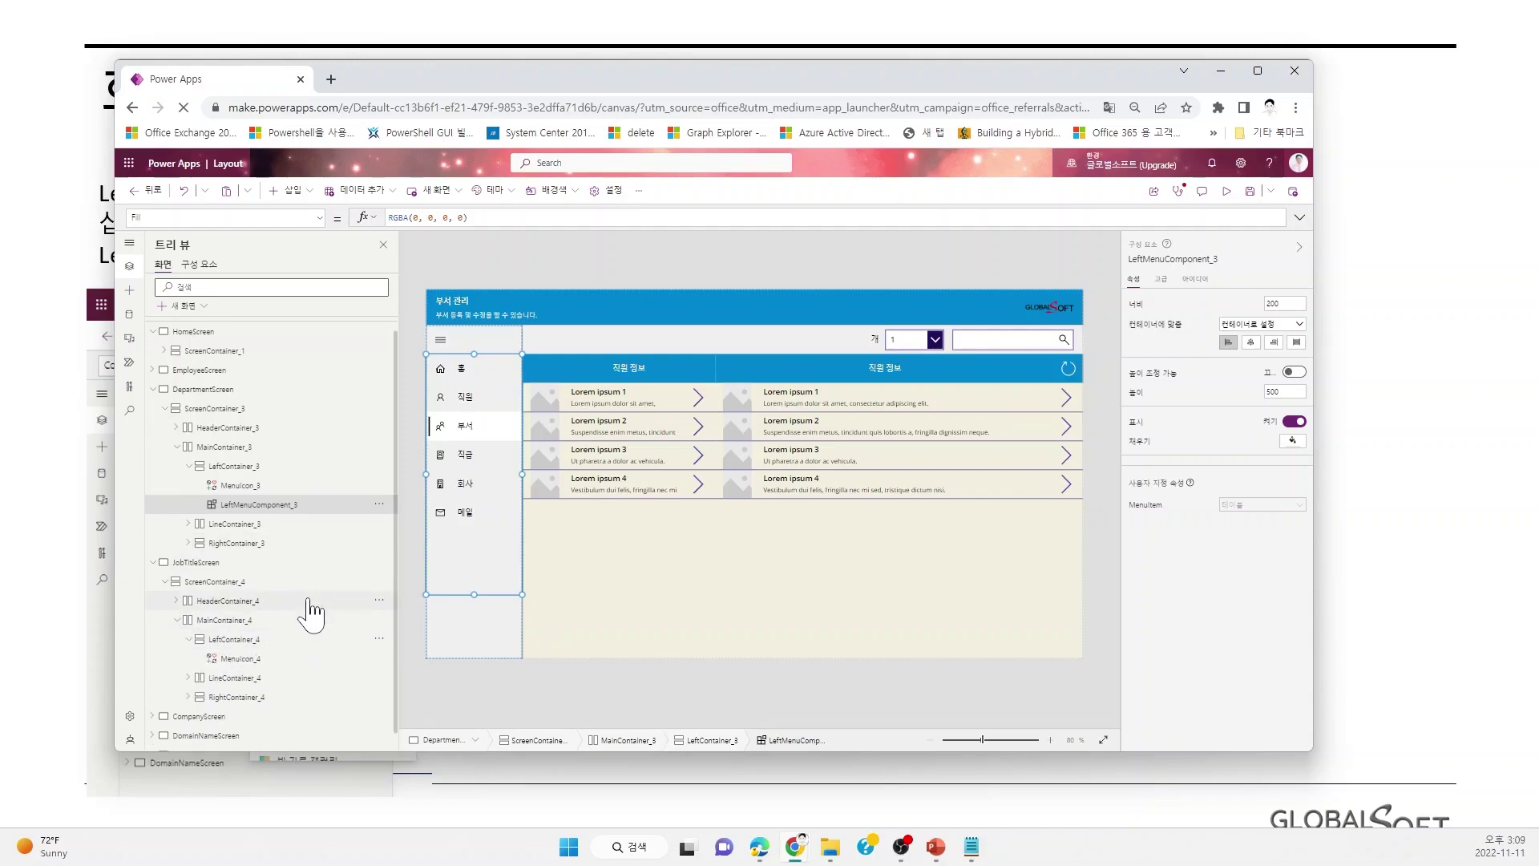
click(241, 639)
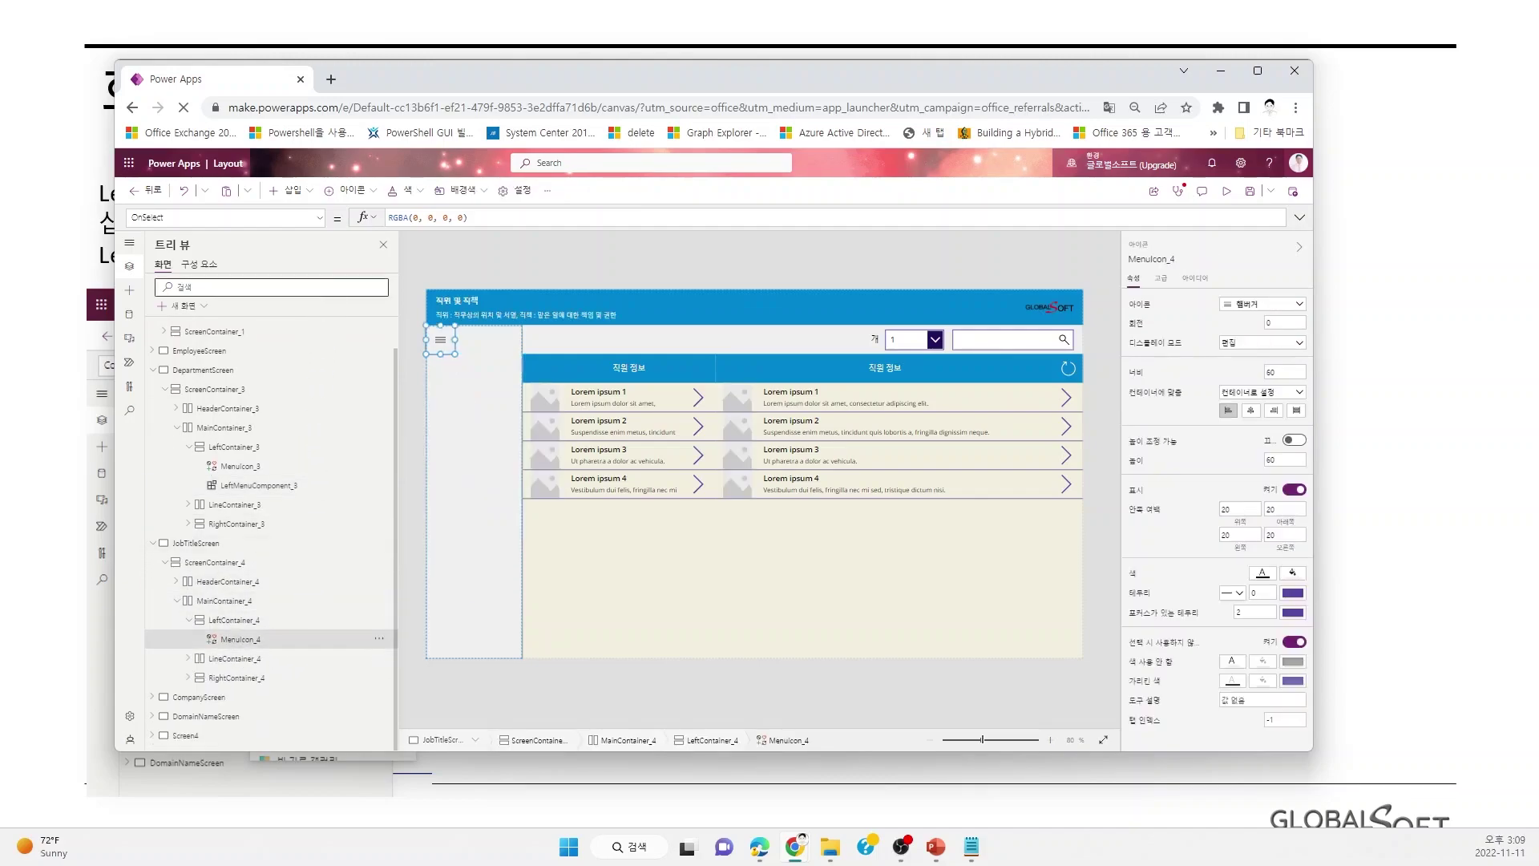
click(291, 190)
click(314, 422)
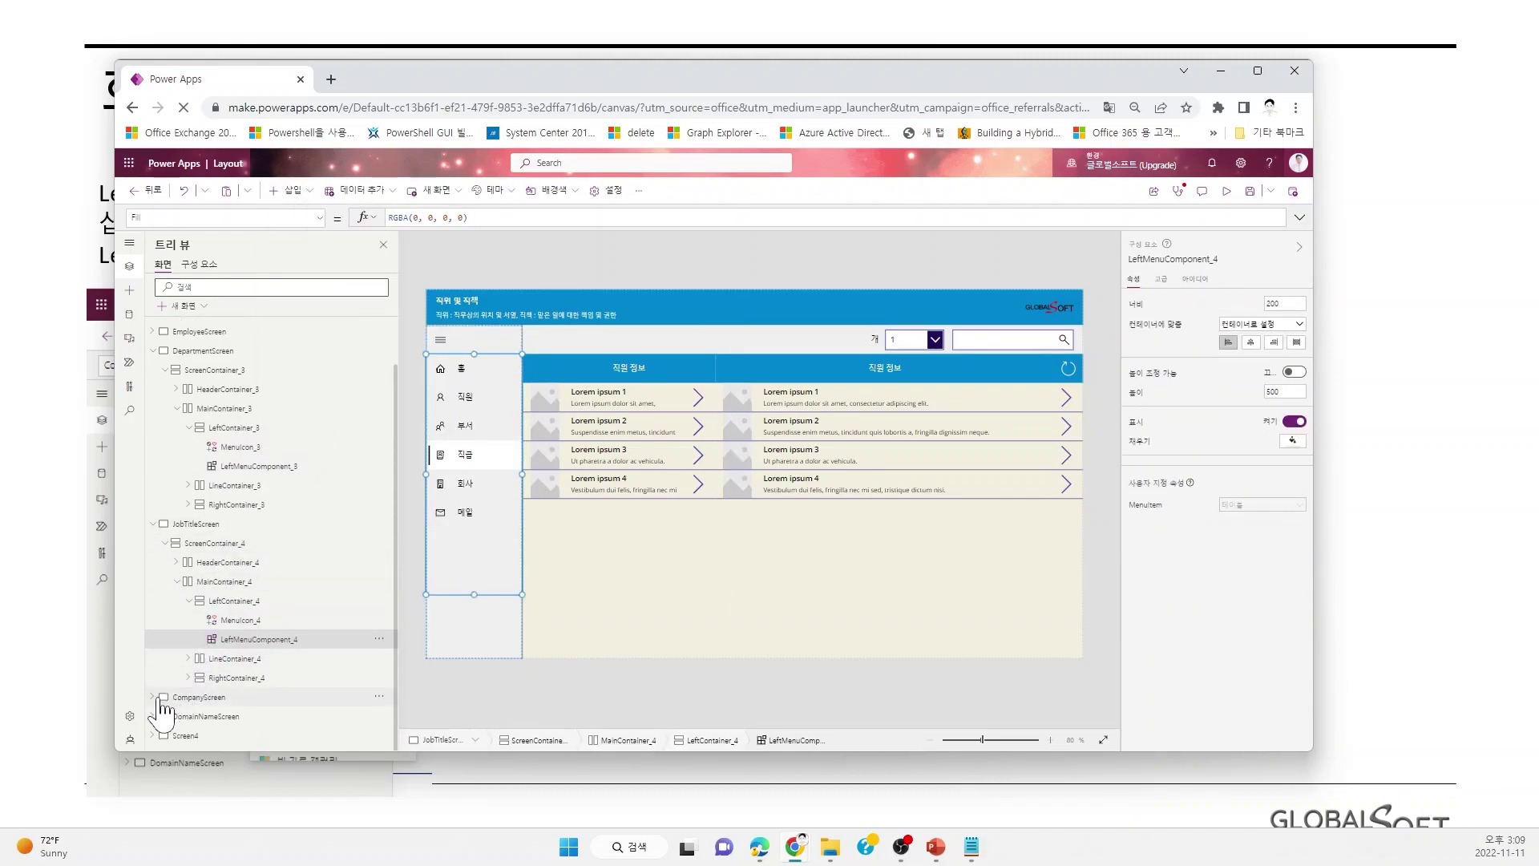
Insert the custom LeftMenuComponent below MenuIcon_5 in LeftContainer_5 of CompanyScreen.
click(152, 524)
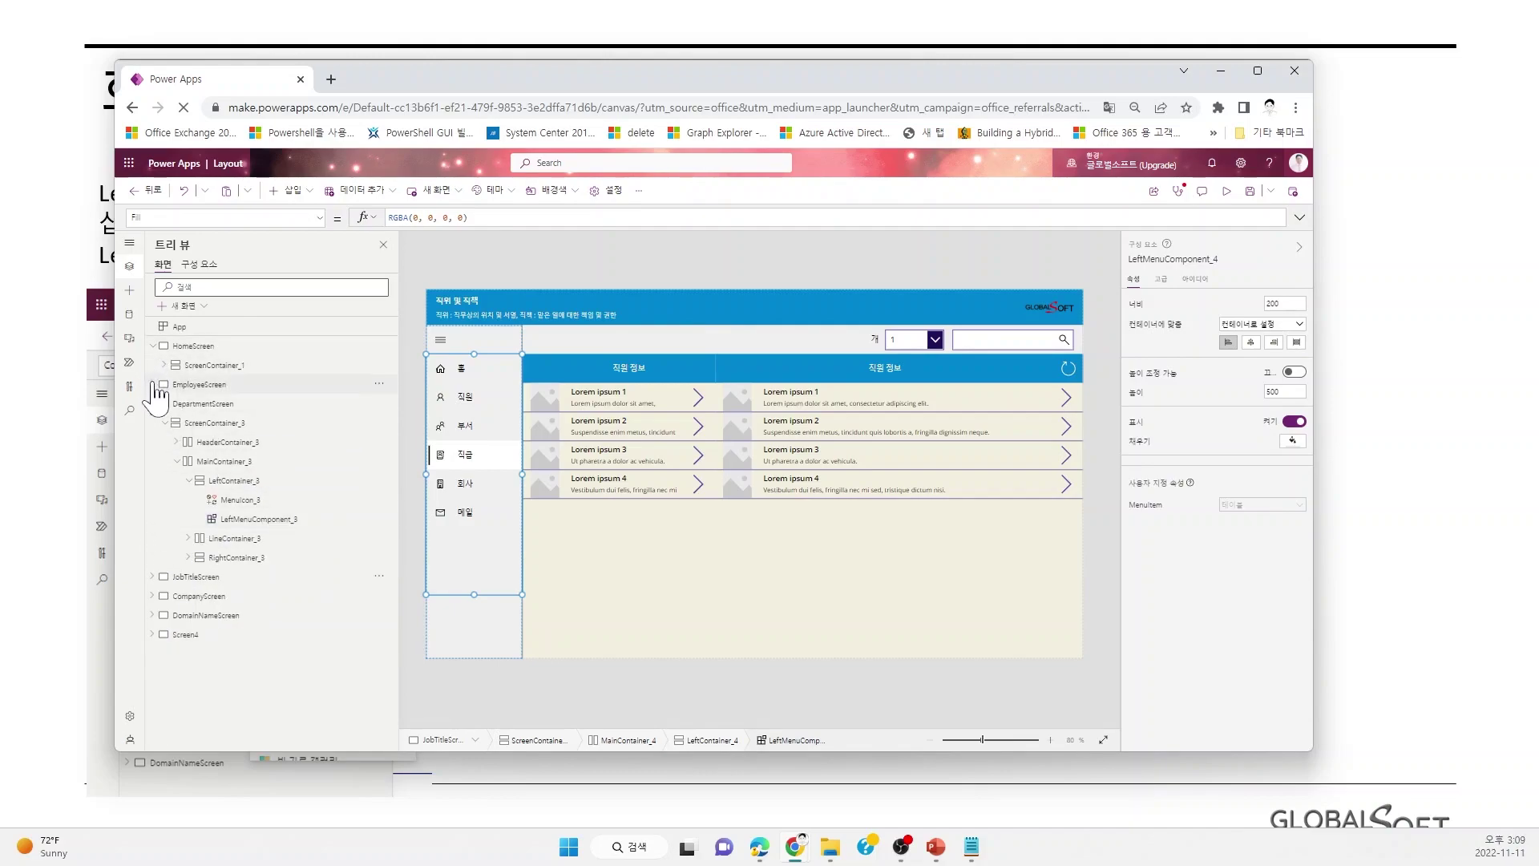
click(153, 346)
click(153, 385)
click(152, 422)
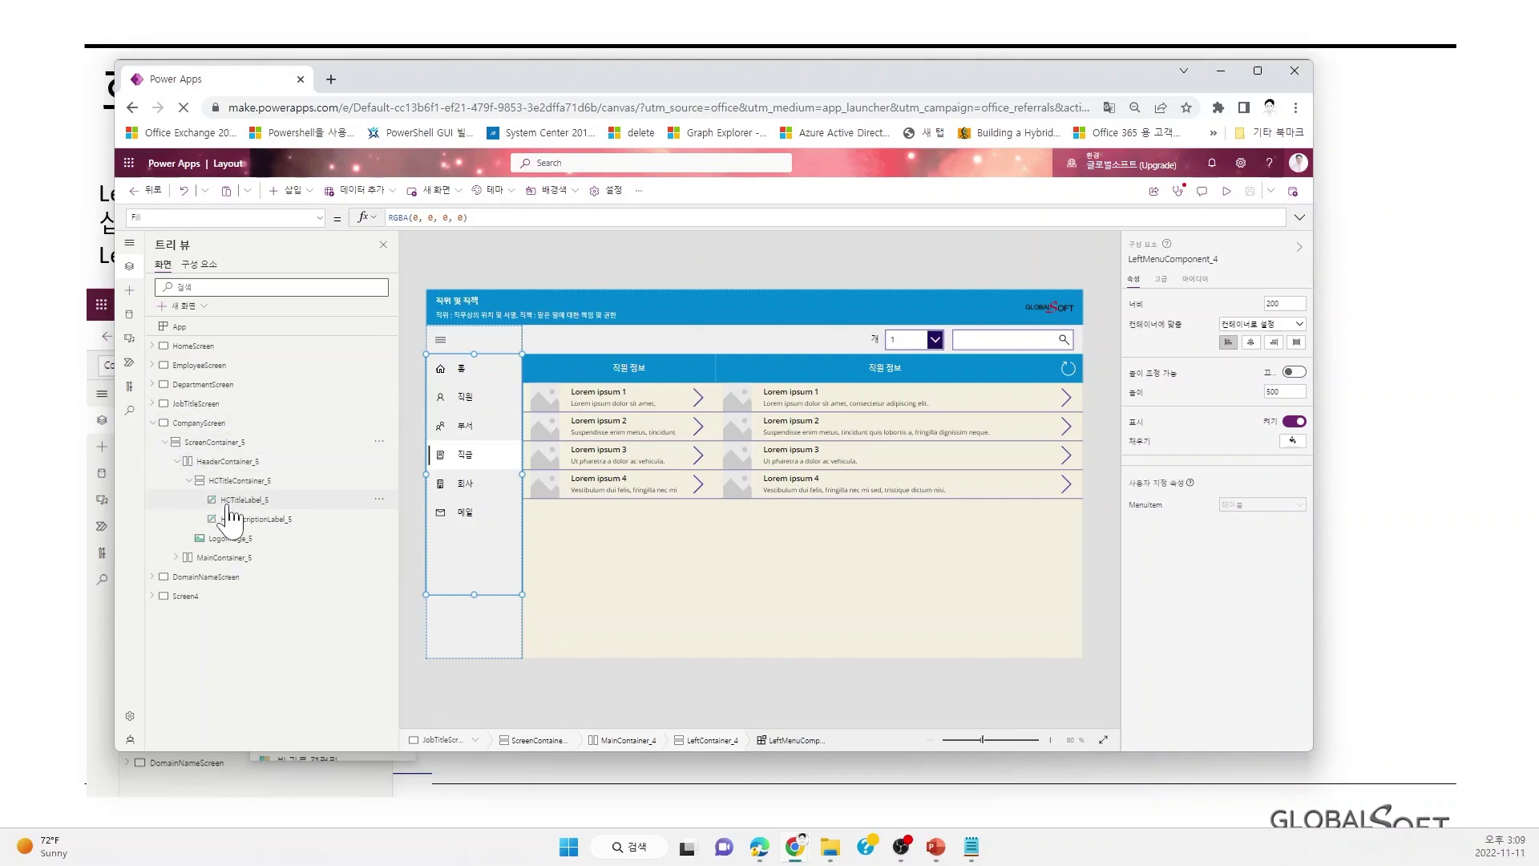
click(176, 462)
click(177, 481)
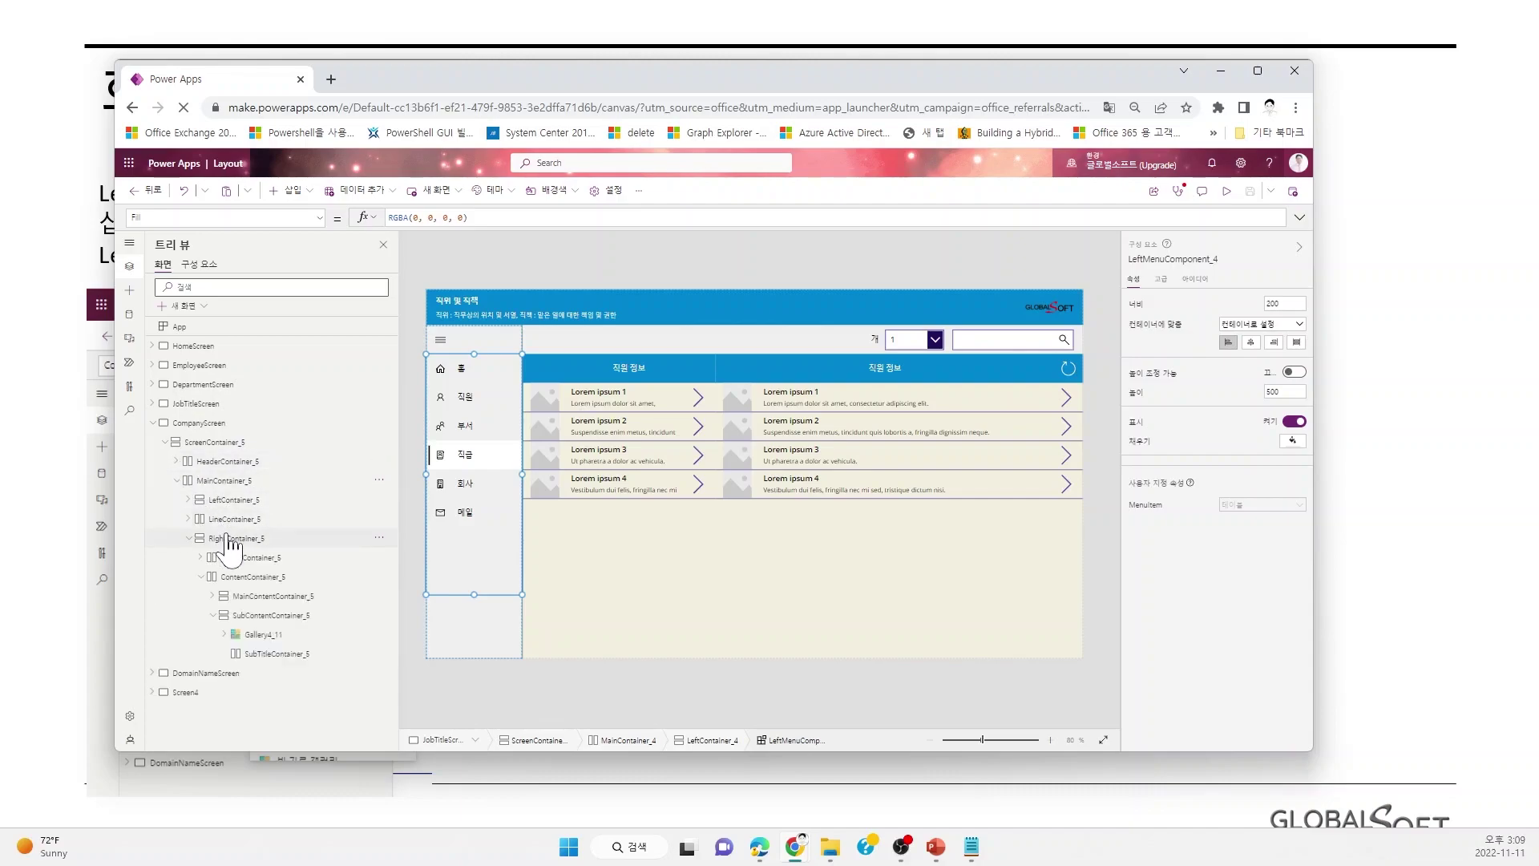
click(189, 538)
click(188, 499)
click(215, 519)
click(290, 191)
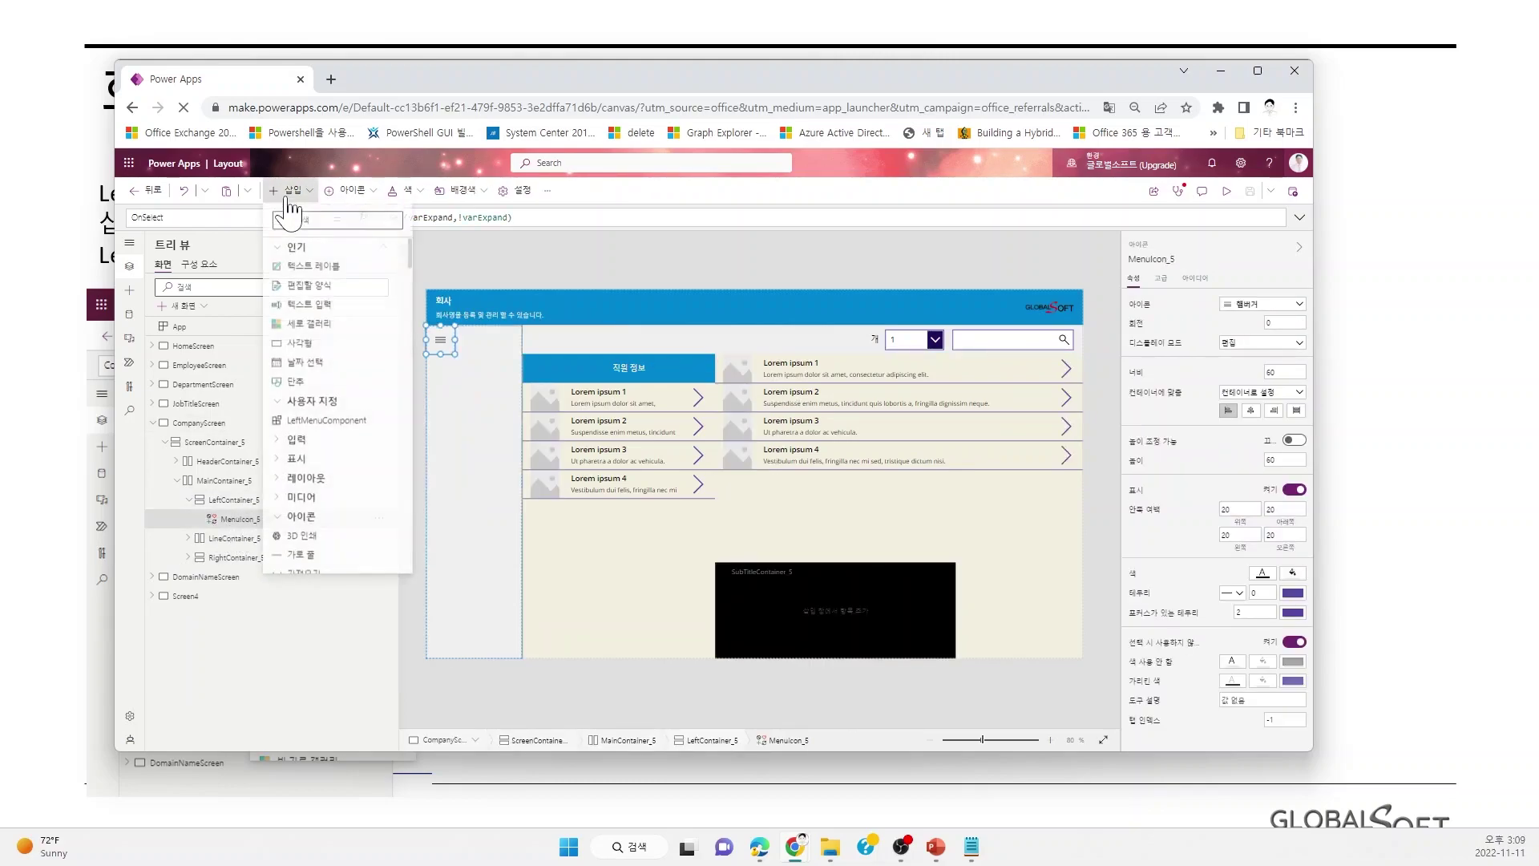
click(322, 421)
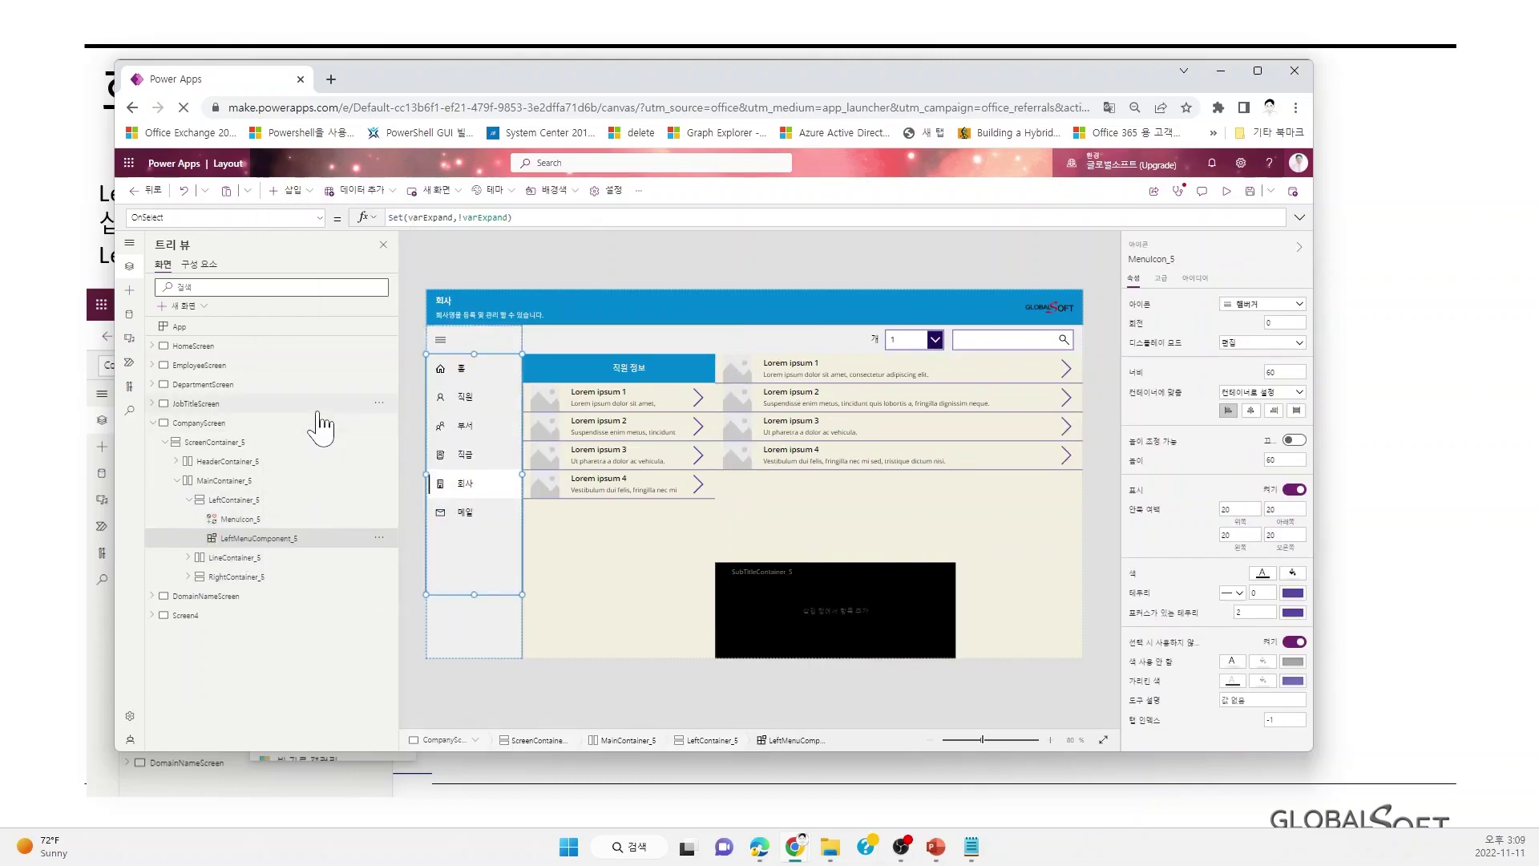
Insert the custom LeftMenuComponent below MenuIcon_6 in LeftContainer_6 of DomainNameScreen.
click(153, 423)
click(162, 444)
click(154, 443)
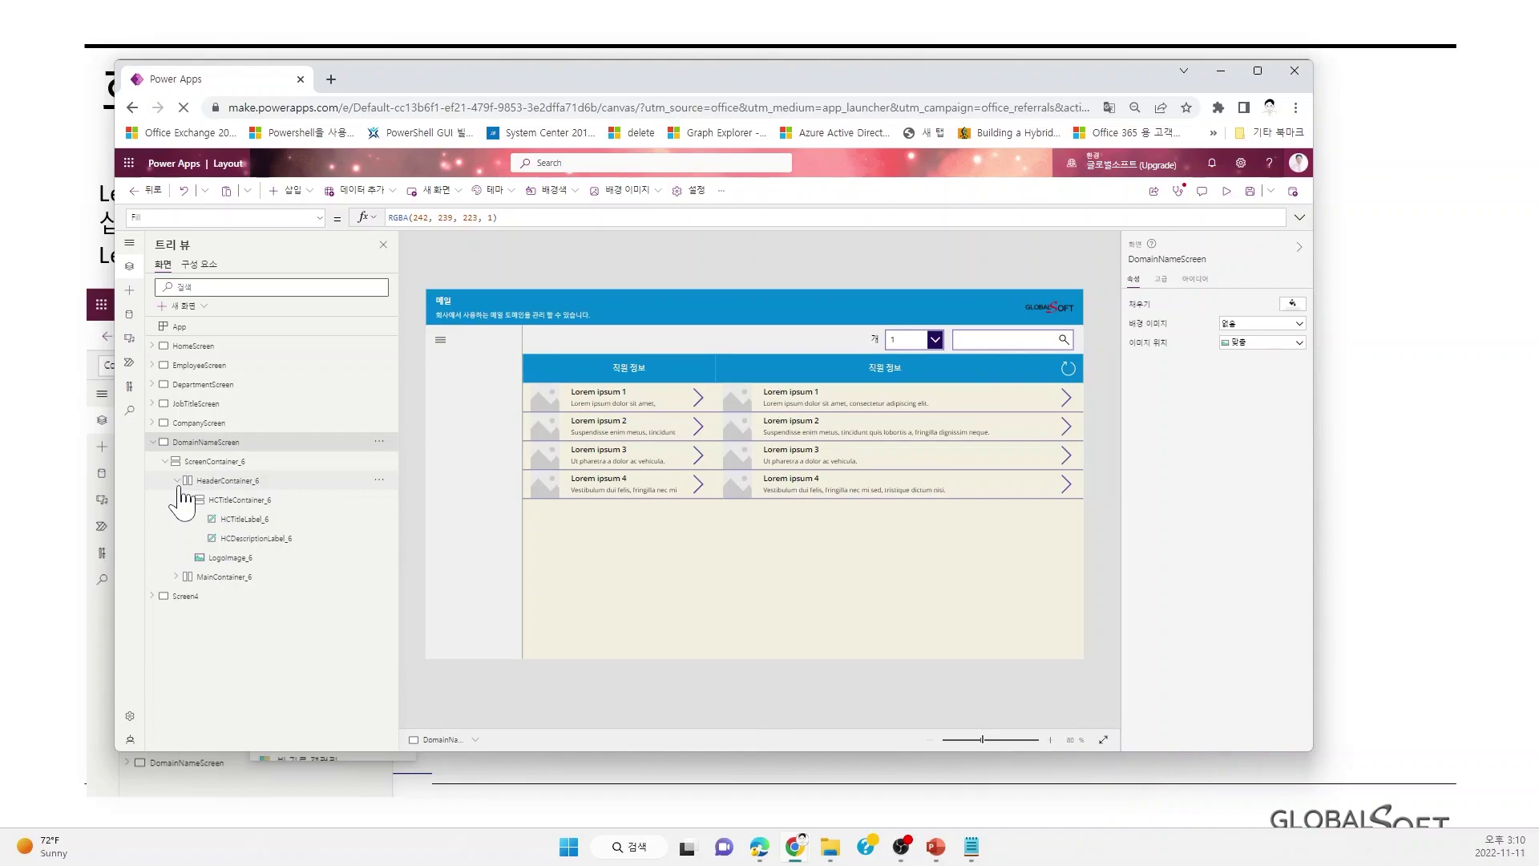
click(178, 481)
click(177, 499)
click(189, 519)
click(236, 538)
click(288, 190)
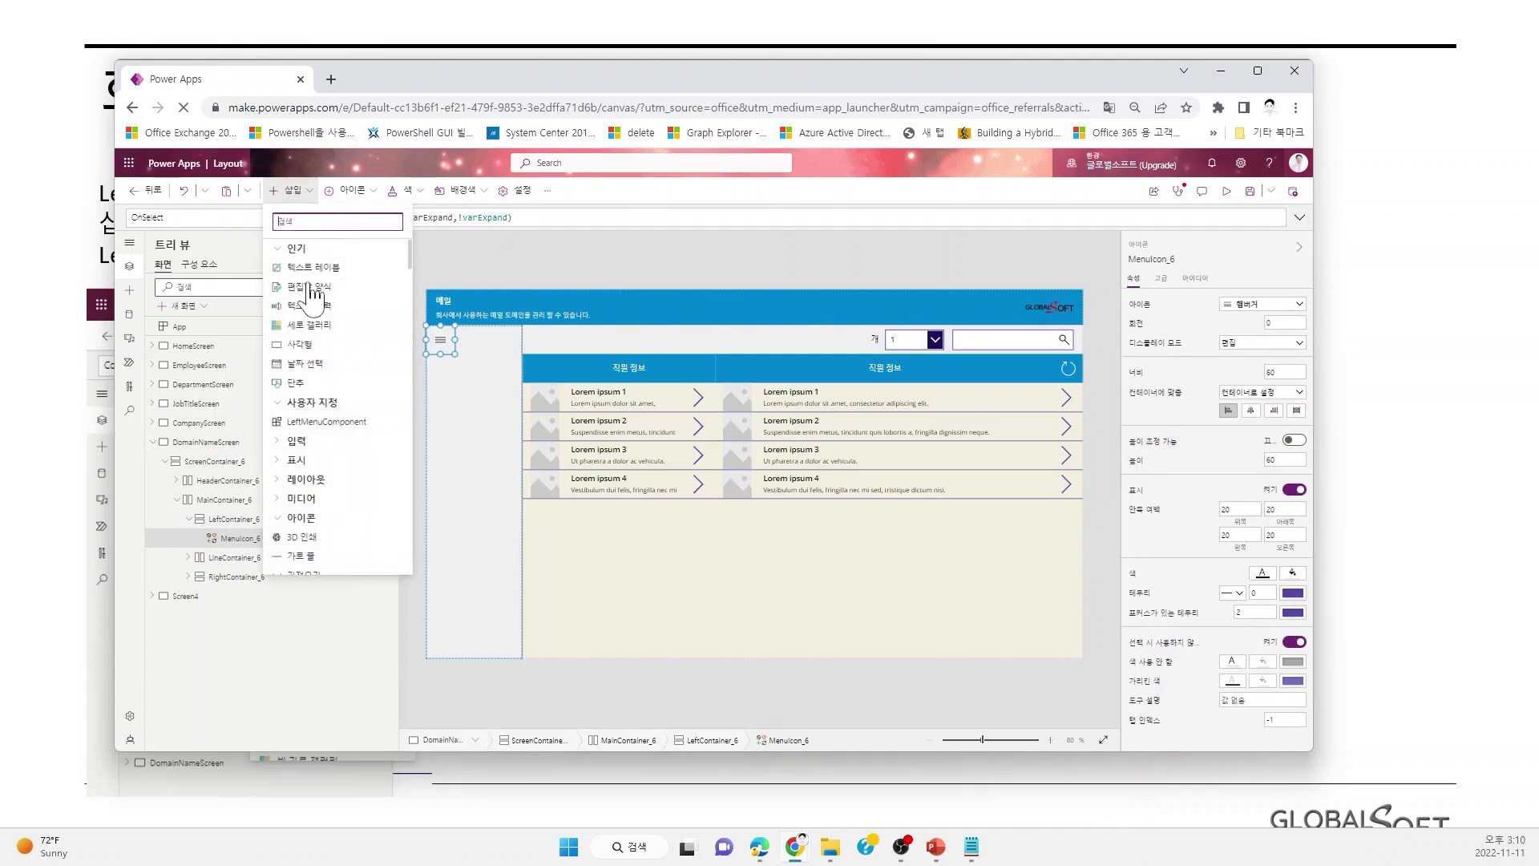
click(320, 421)
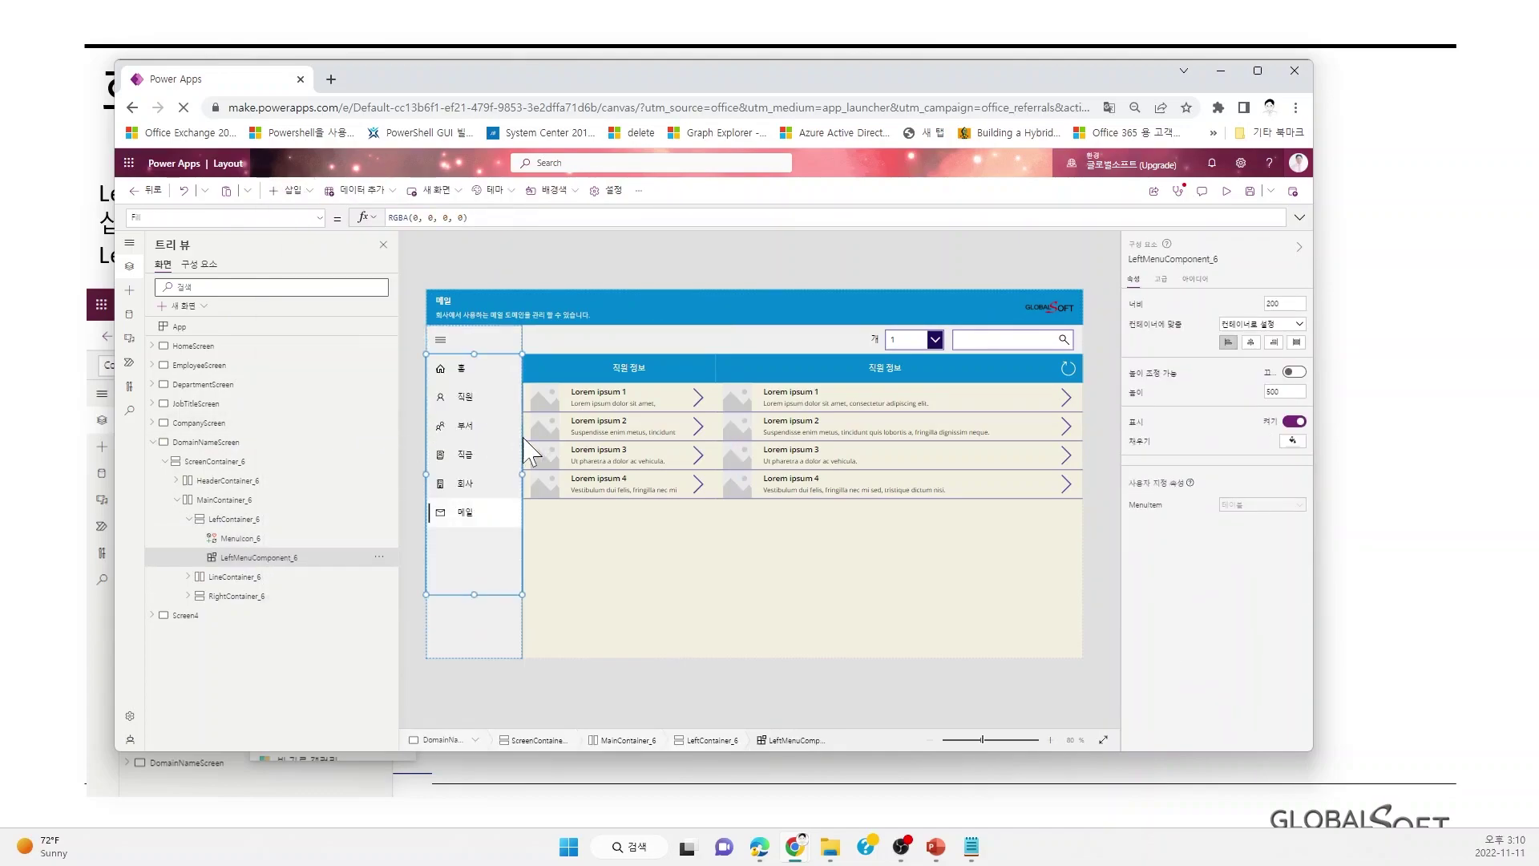
Preview the app, test navigation through the 홈, 직원, 부서, 직급 and 회사 menu items, and close the preview.
click(1227, 191)
click(159, 313)
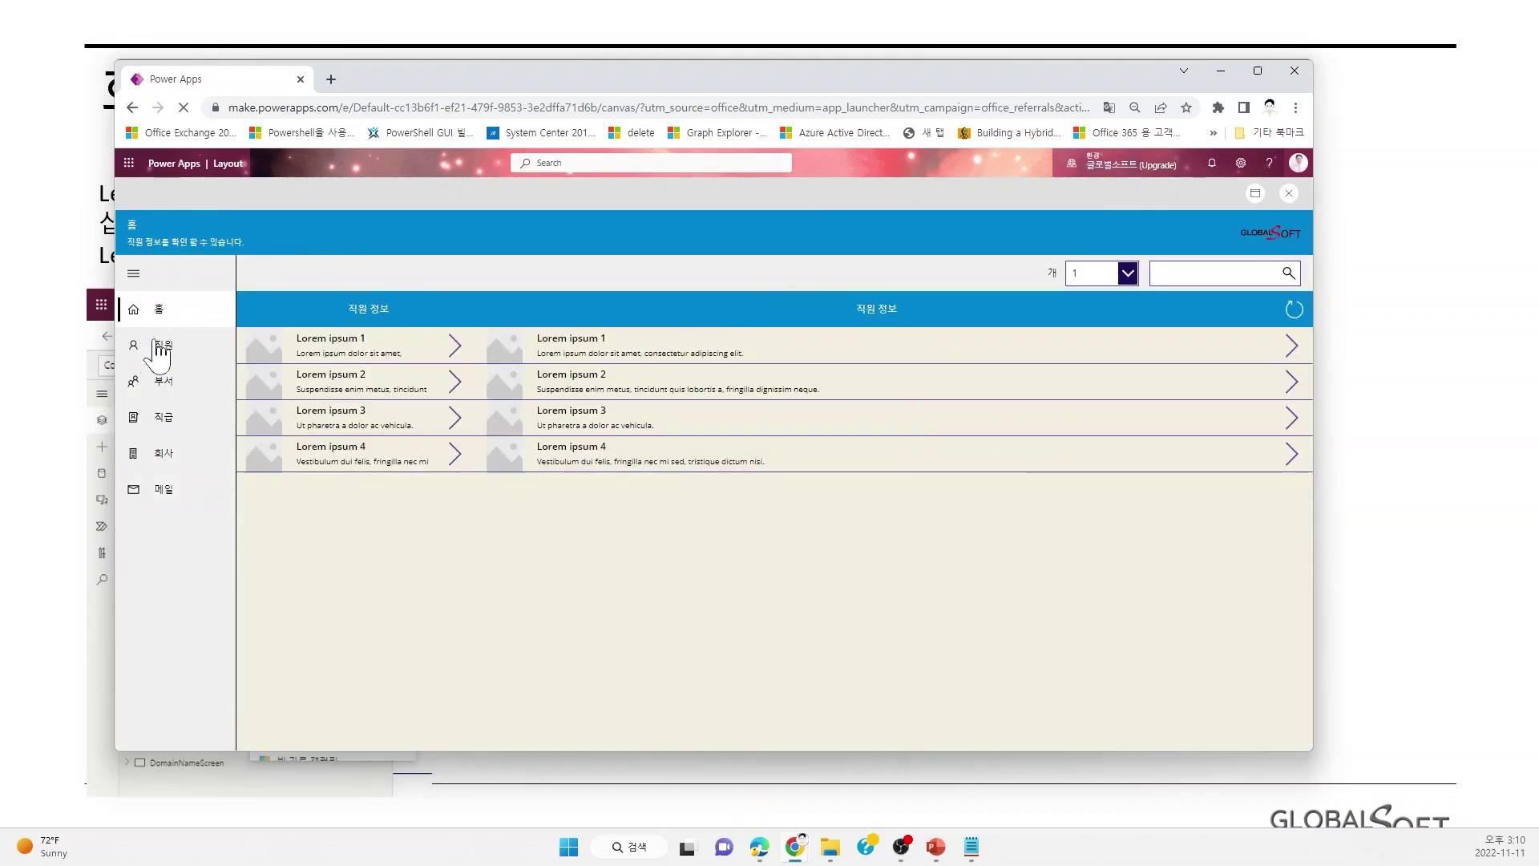
click(160, 349)
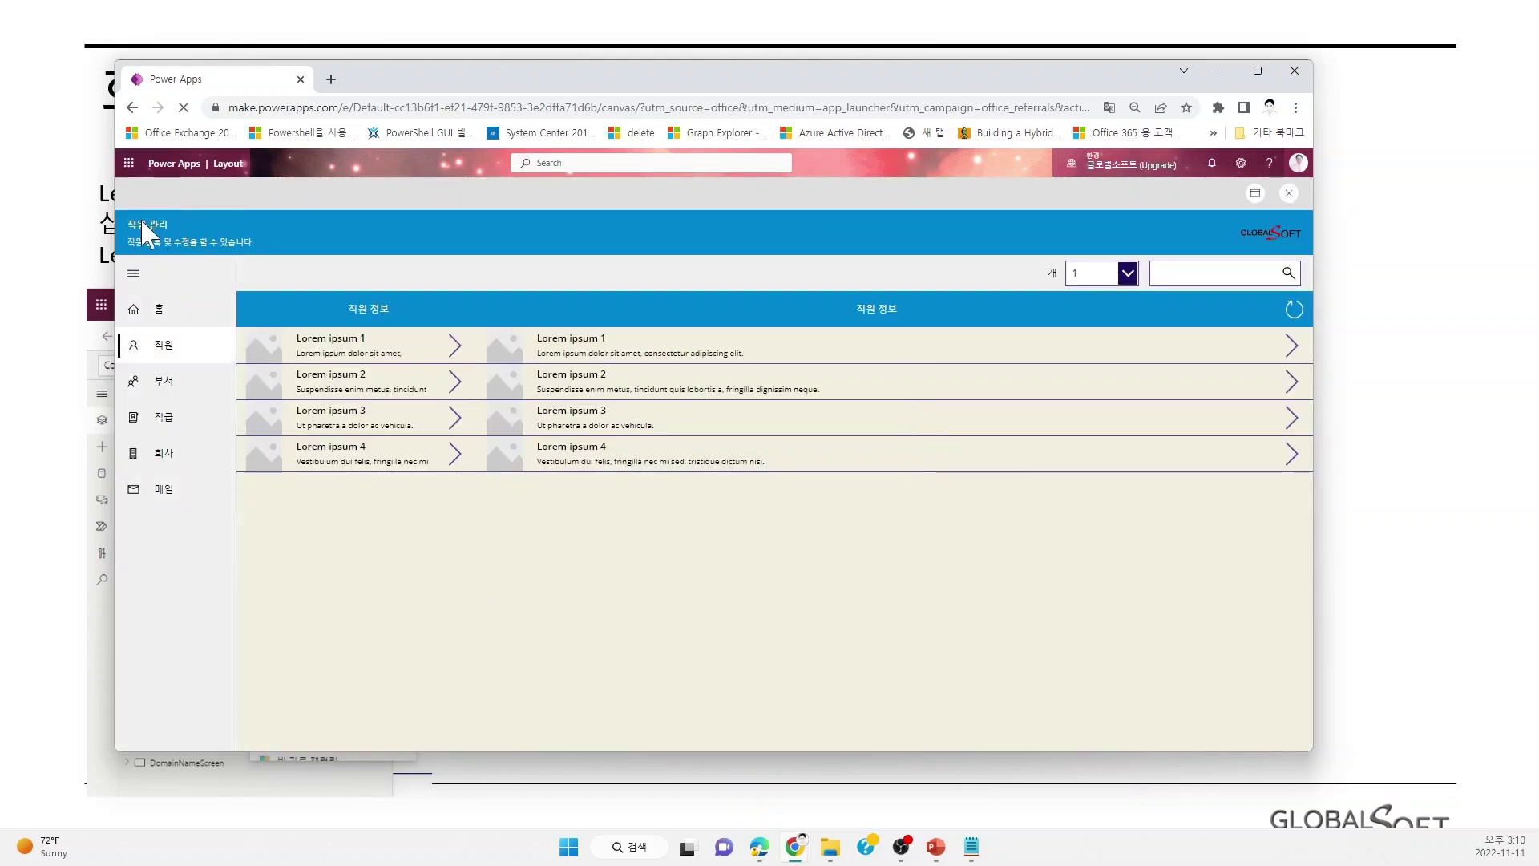
click(164, 391)
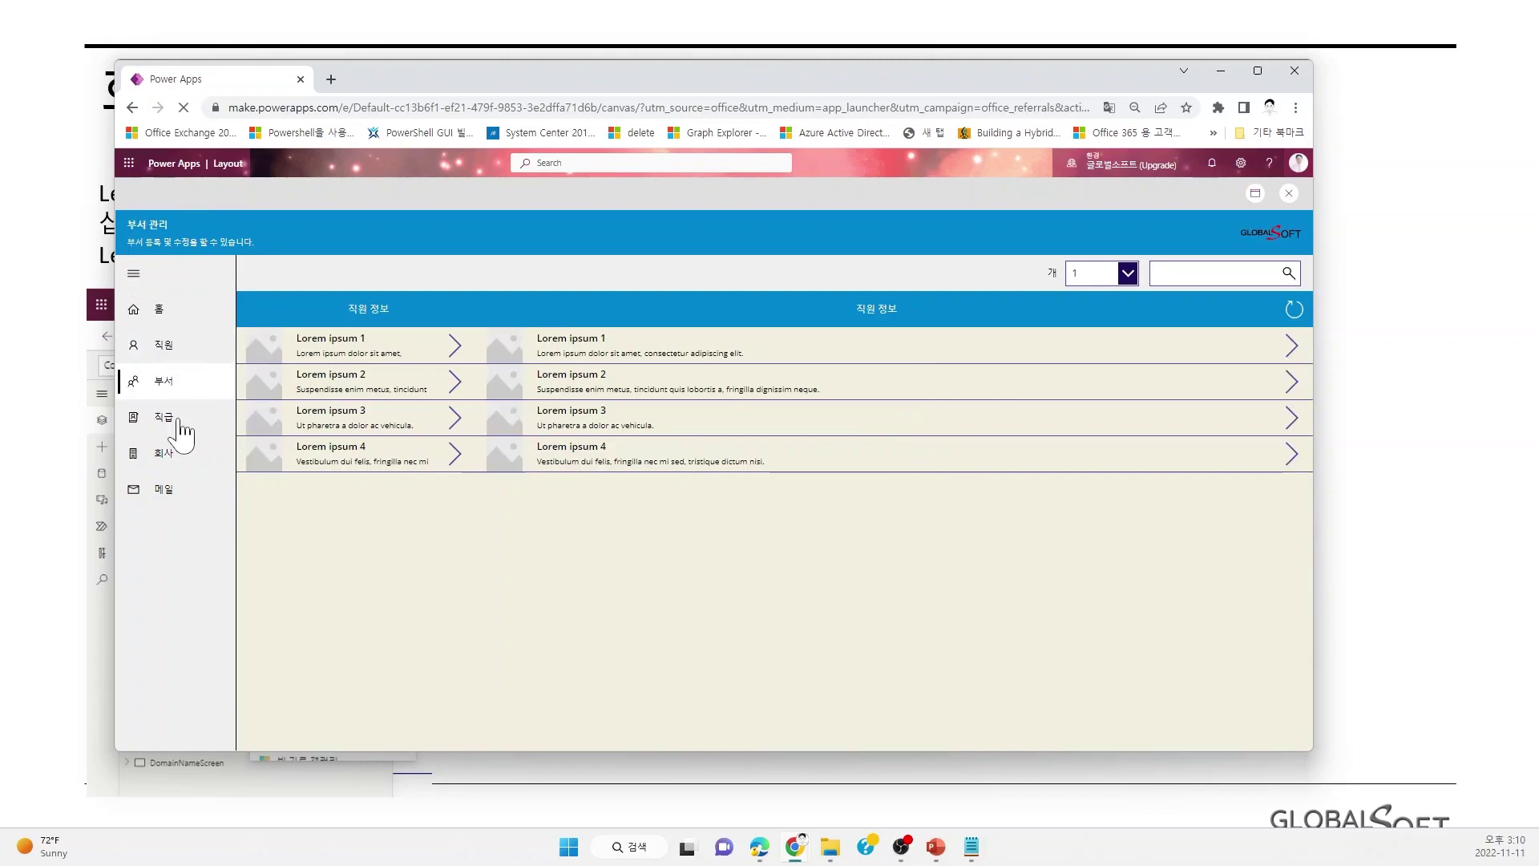
click(180, 421)
click(178, 464)
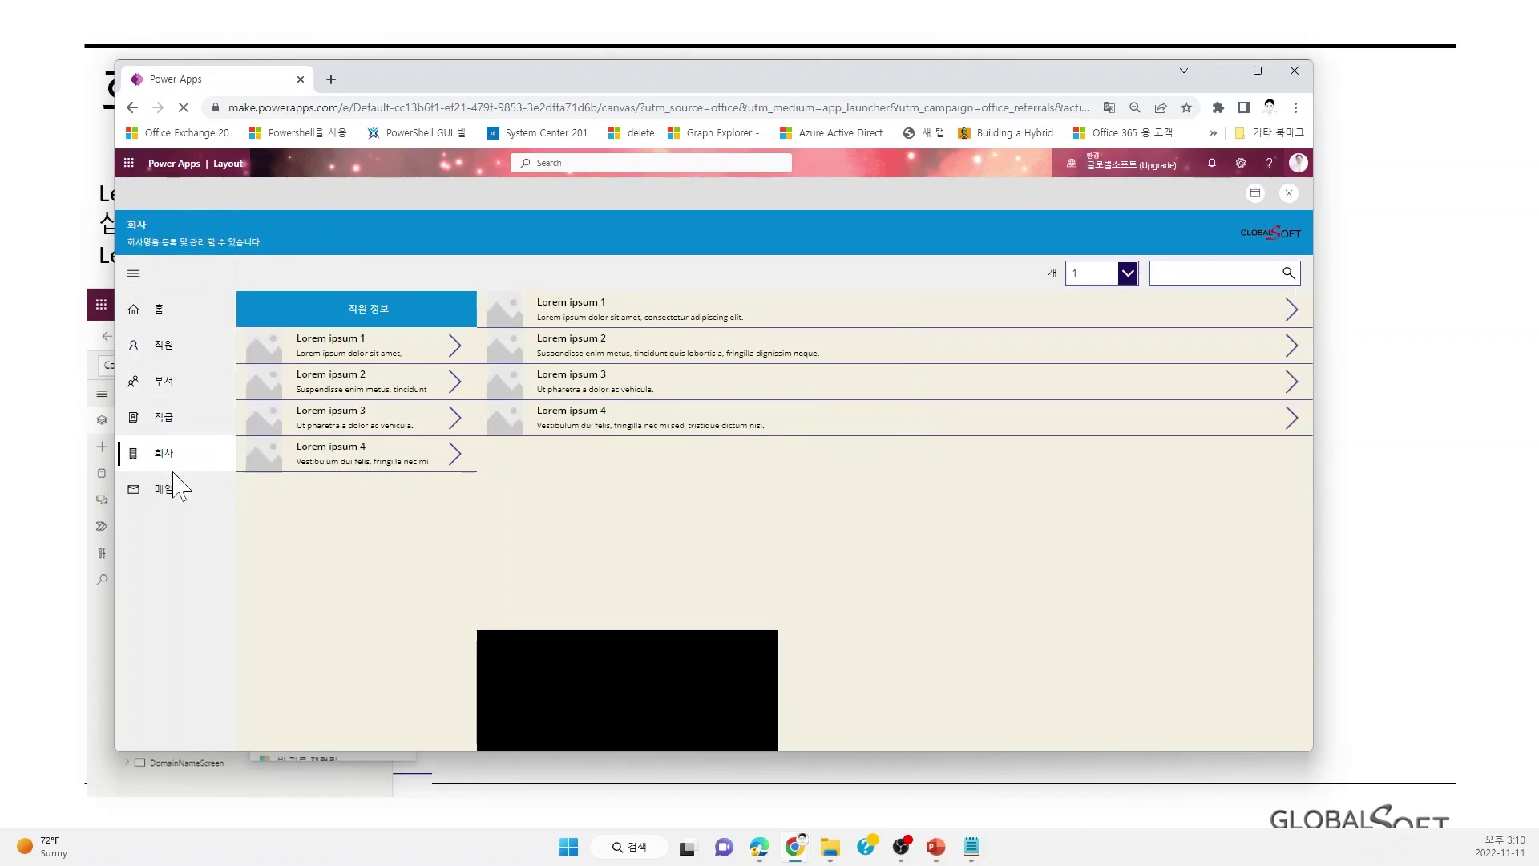
click(169, 311)
click(166, 383)
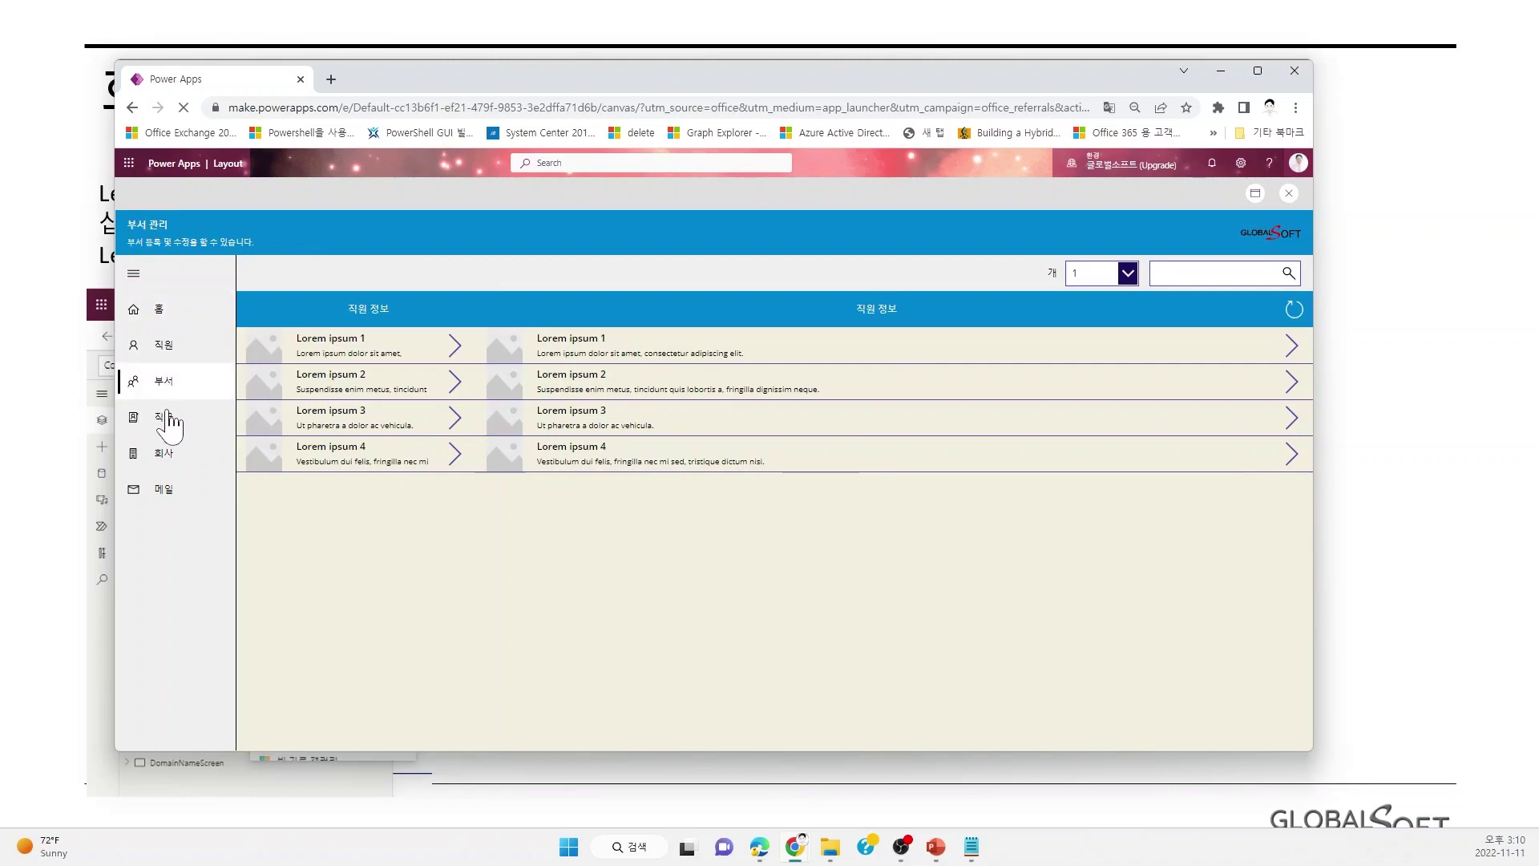
click(166, 429)
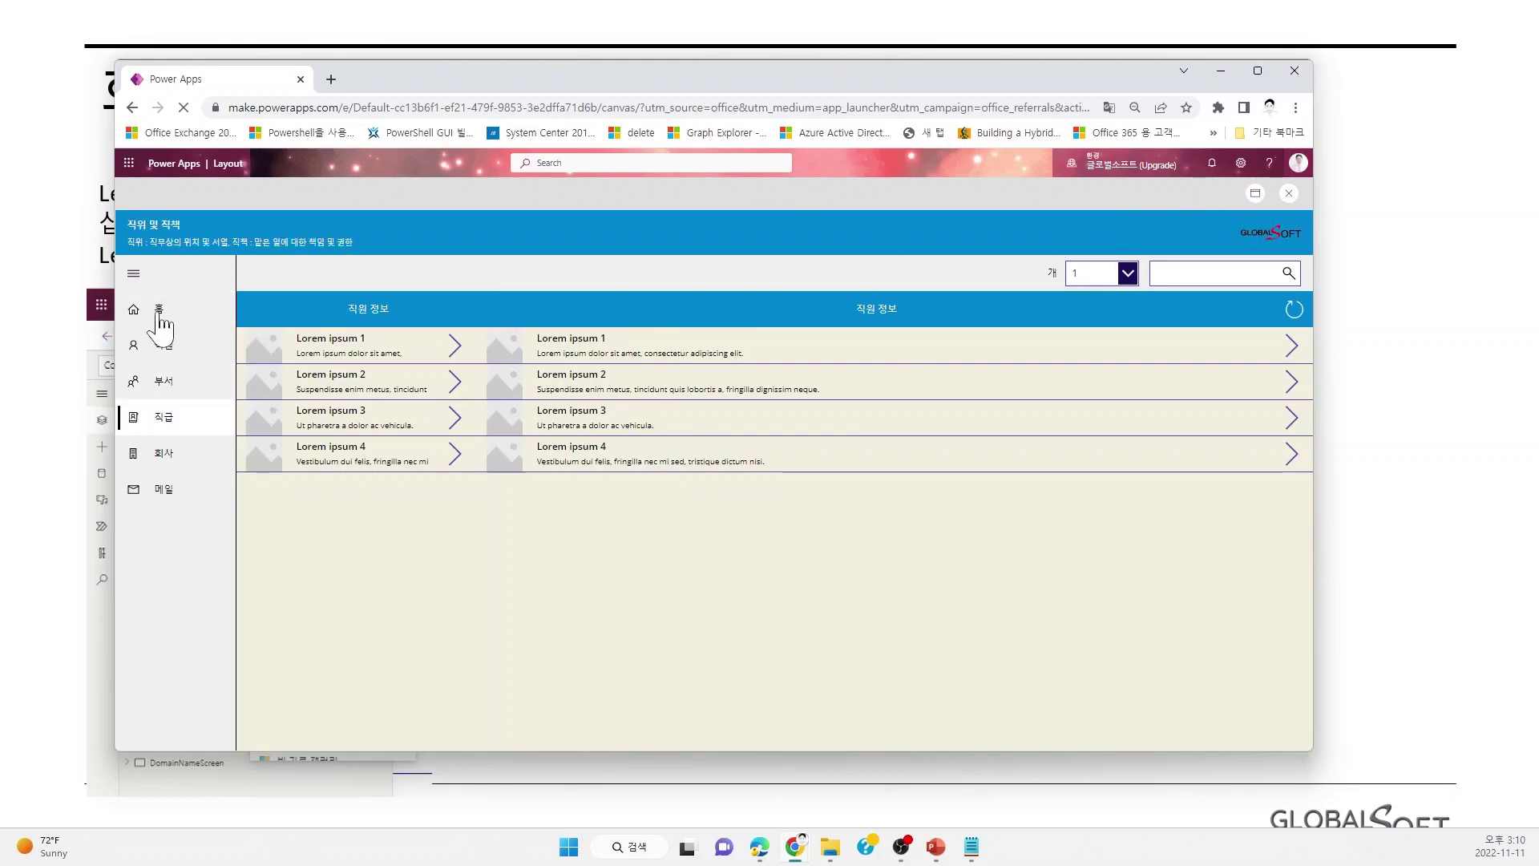
click(1288, 195)
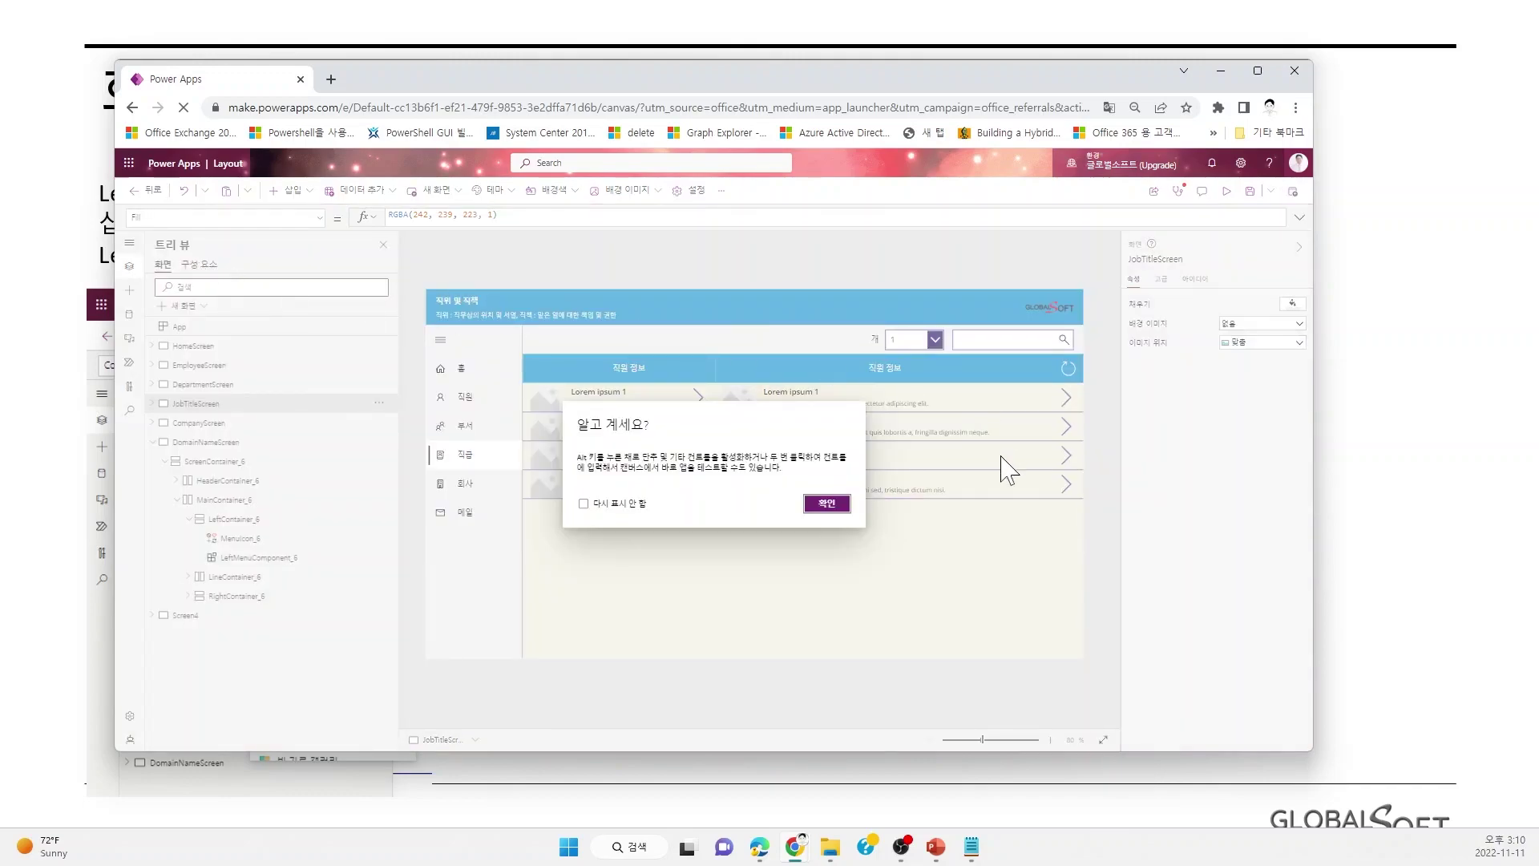
click(826, 503)
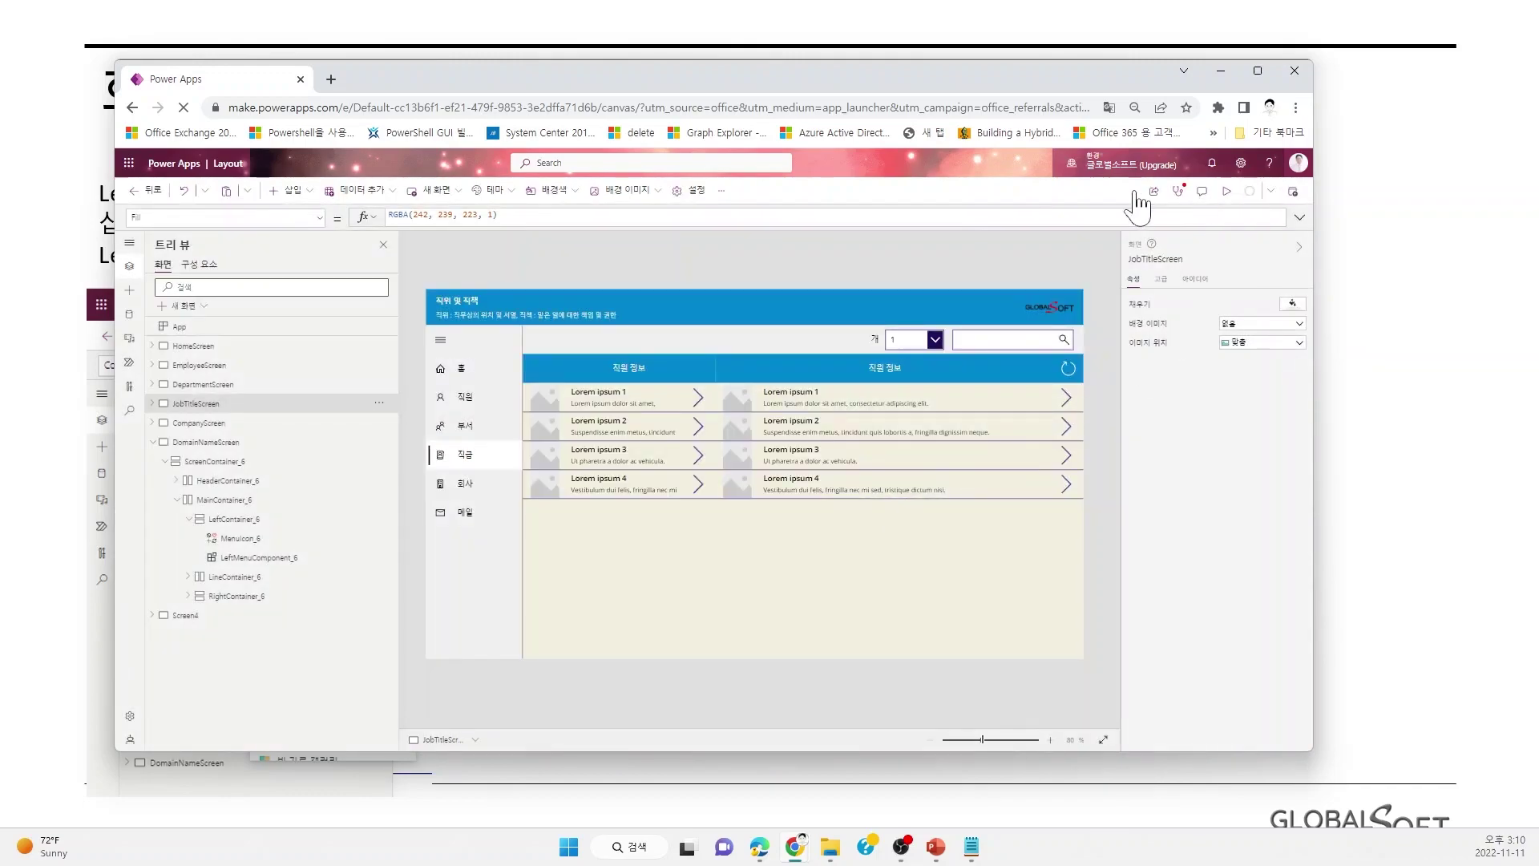
Examine the formulas of LeftMenuButton and LeftMenuRectangle inside LeftMenuComponent's gallery.
click(199, 265)
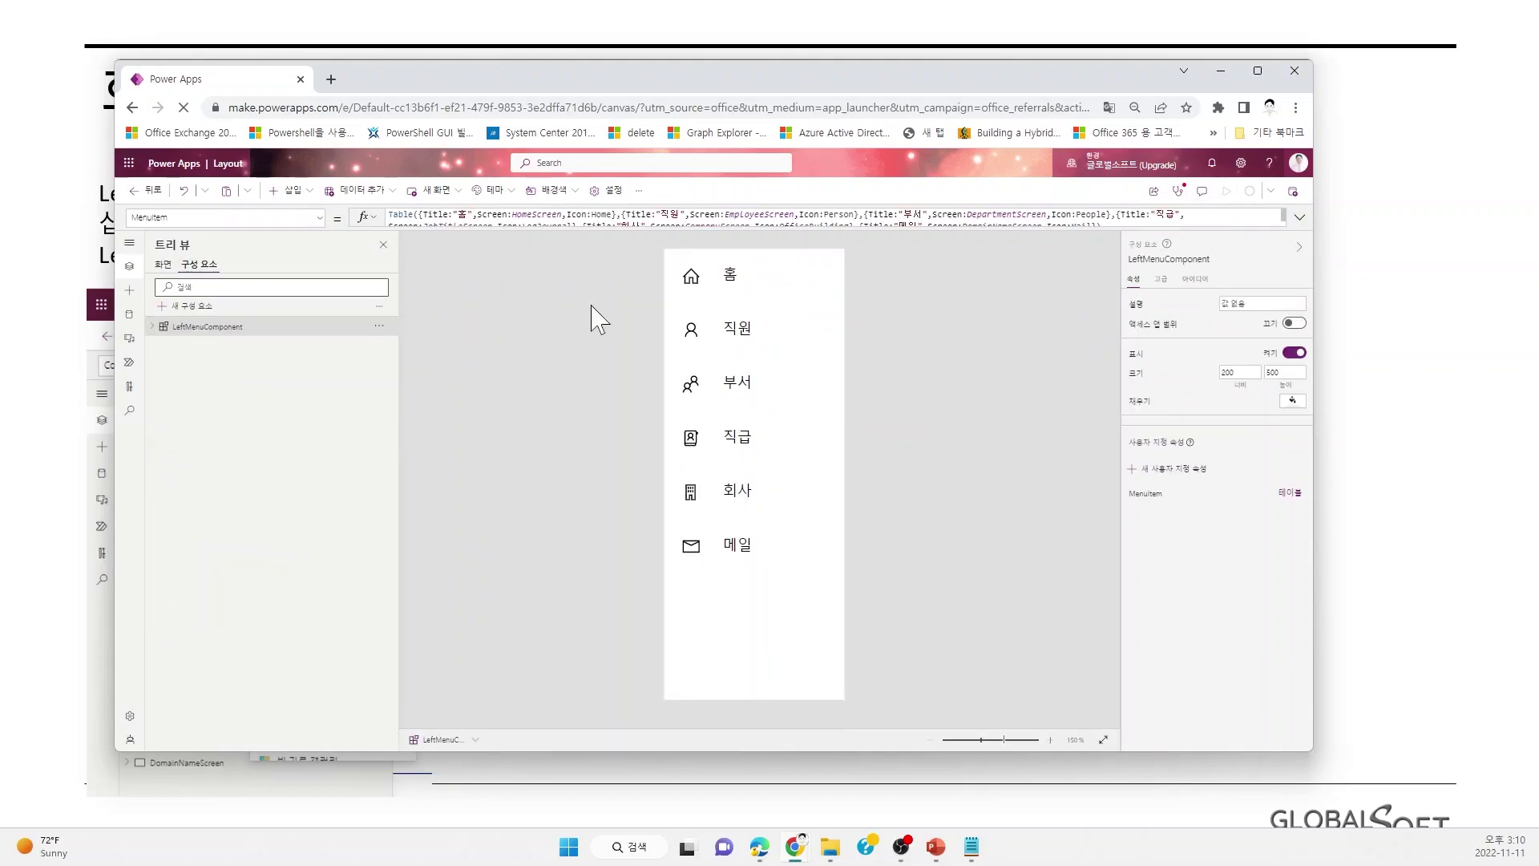
click(749, 279)
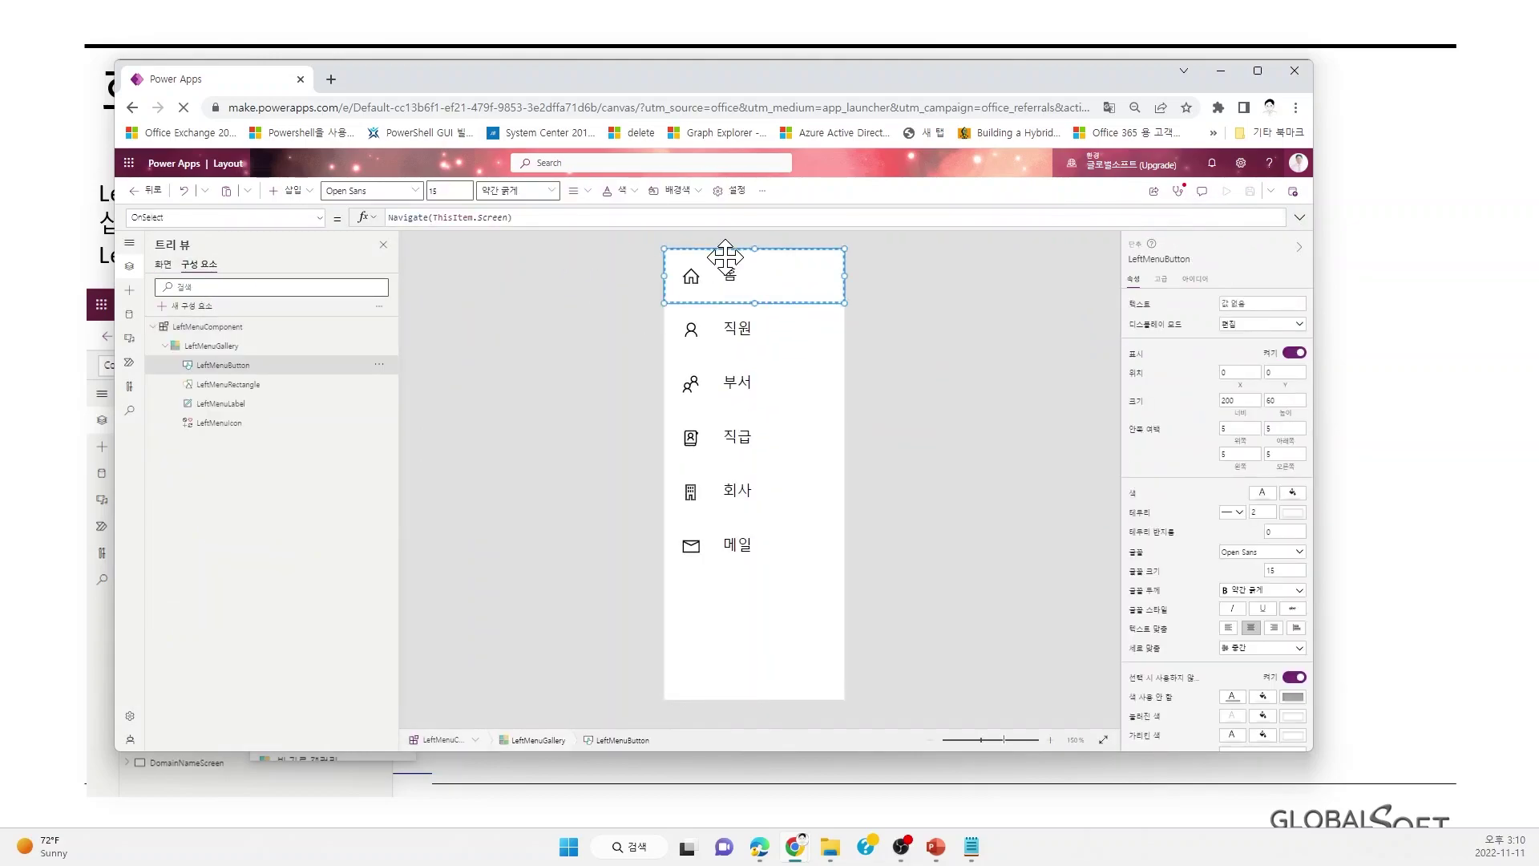
double_click(223, 365)
click(244, 386)
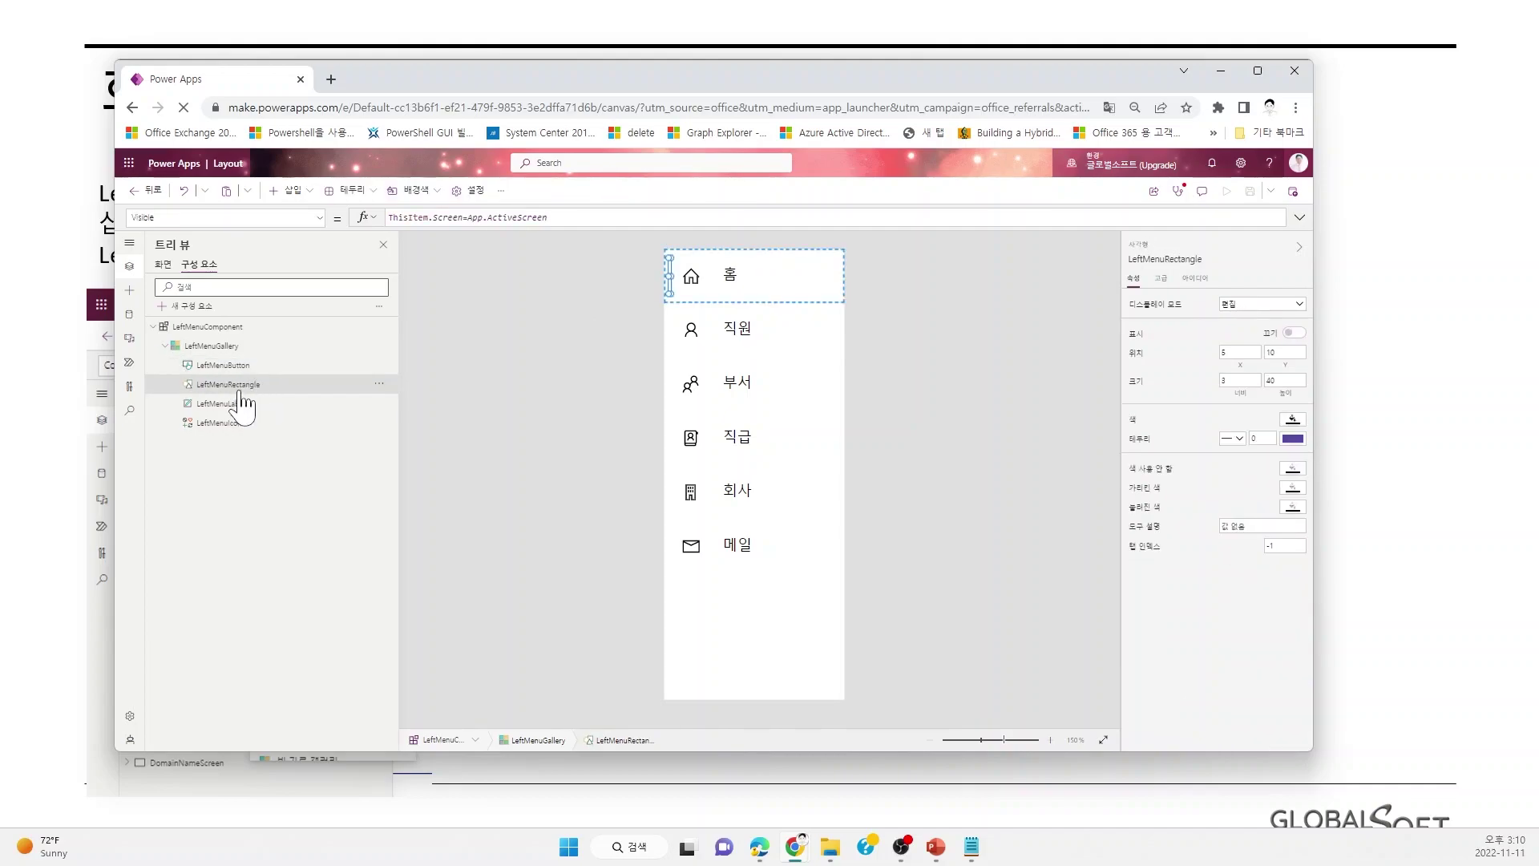
click(727, 280)
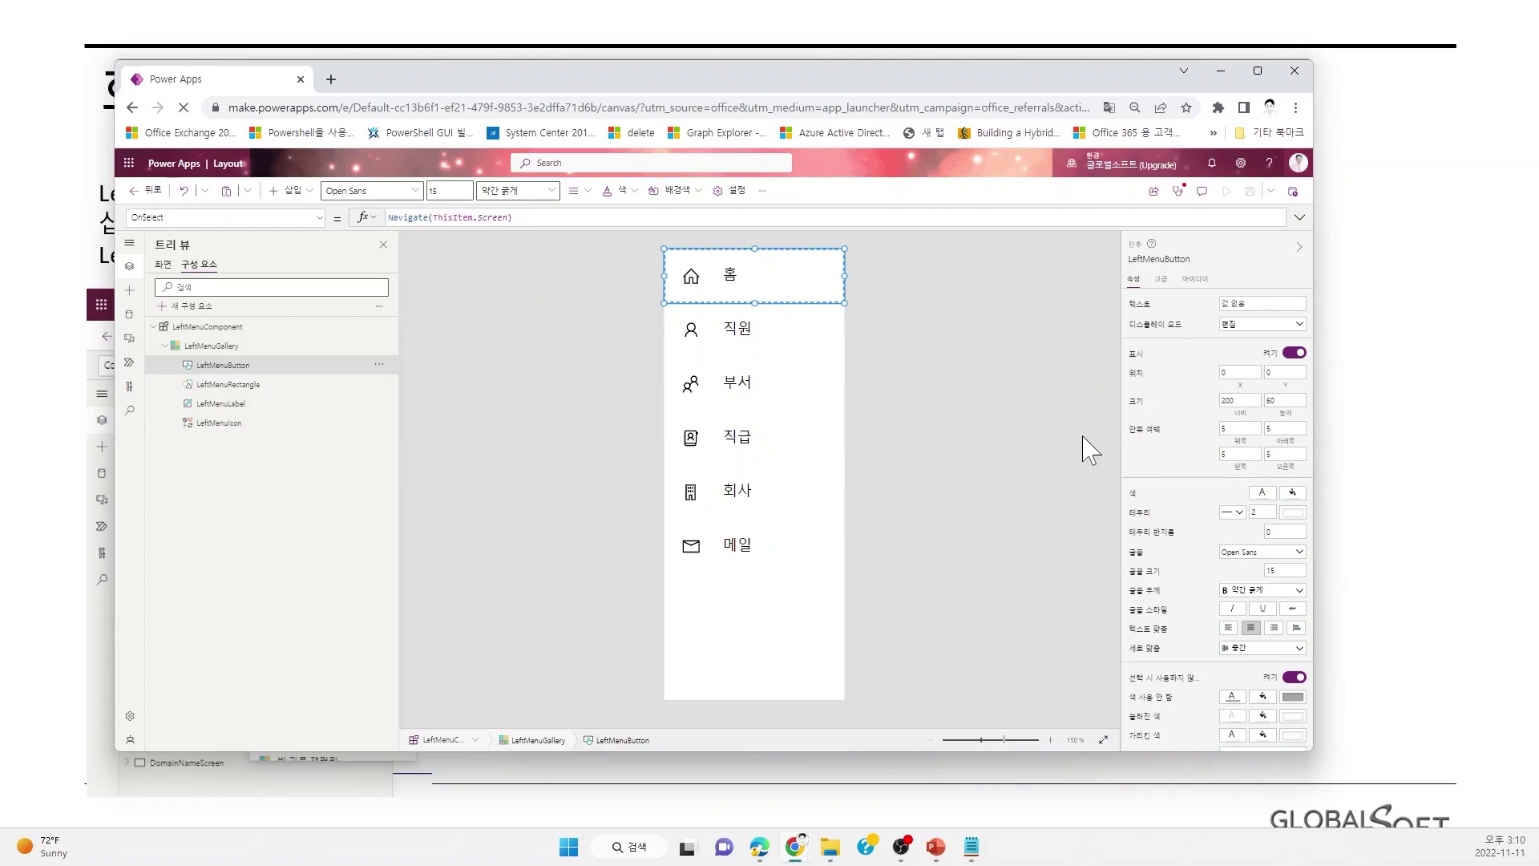
Set the home item's Title to 홈1 in LeftMenuComponent's MenuItem table and check the menu on JobTitleScreen and CompanyScreen.
click(208, 327)
click(1153, 497)
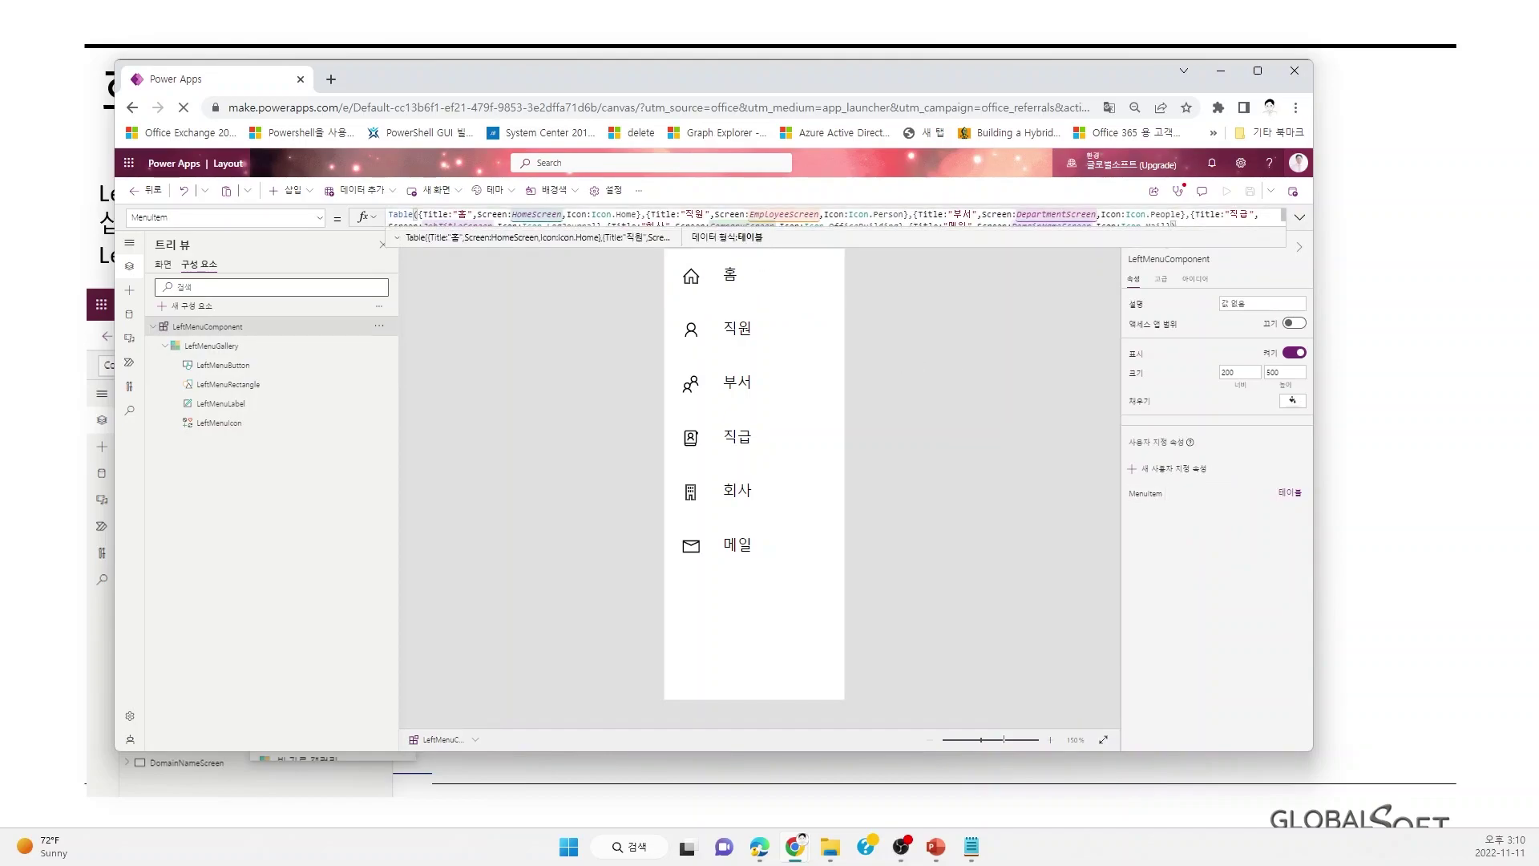
click(462, 214)
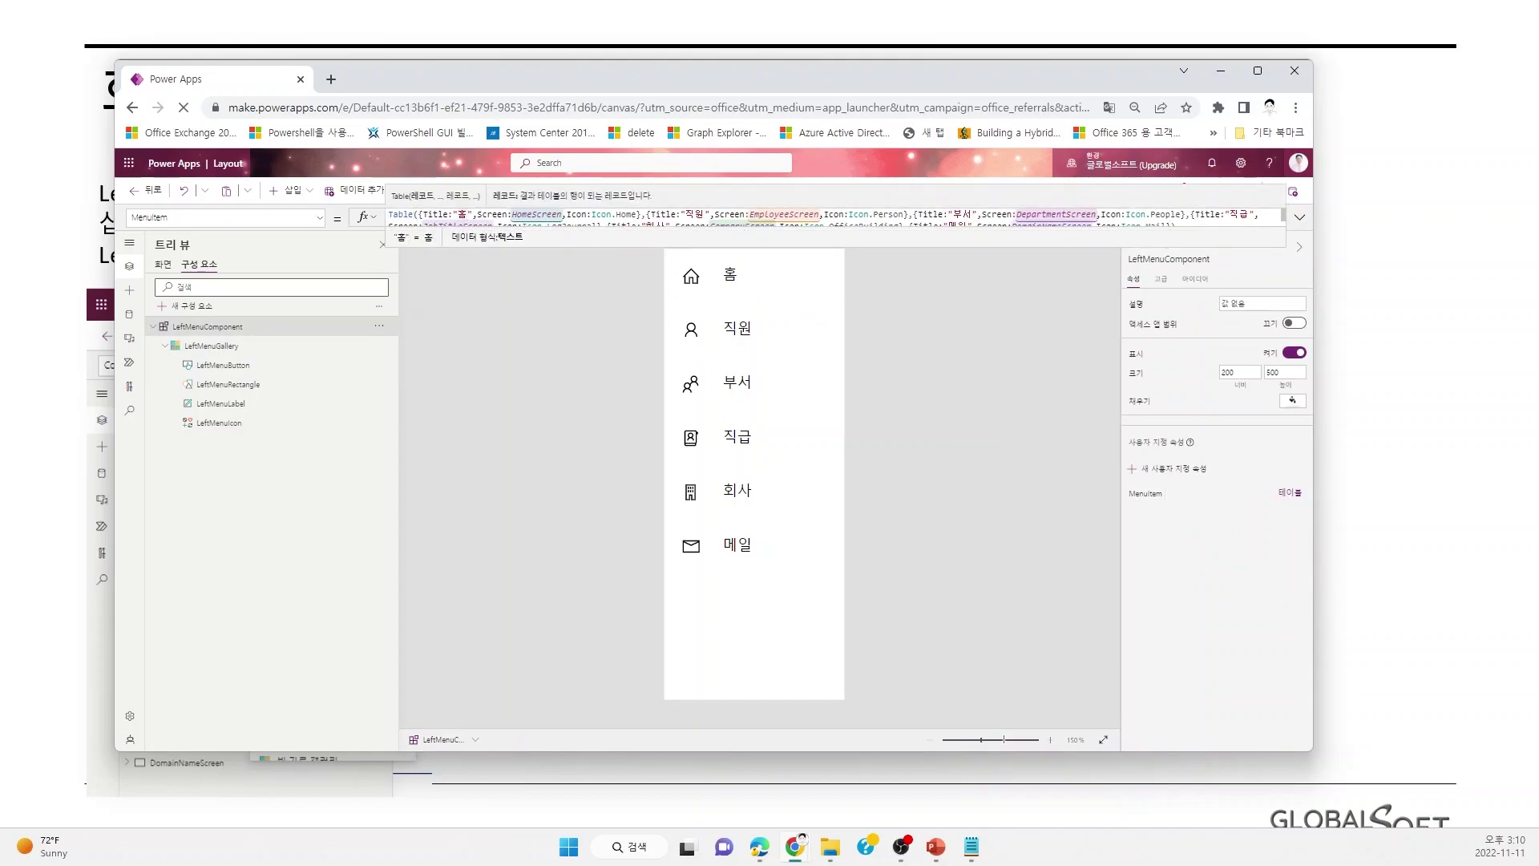
text(1)
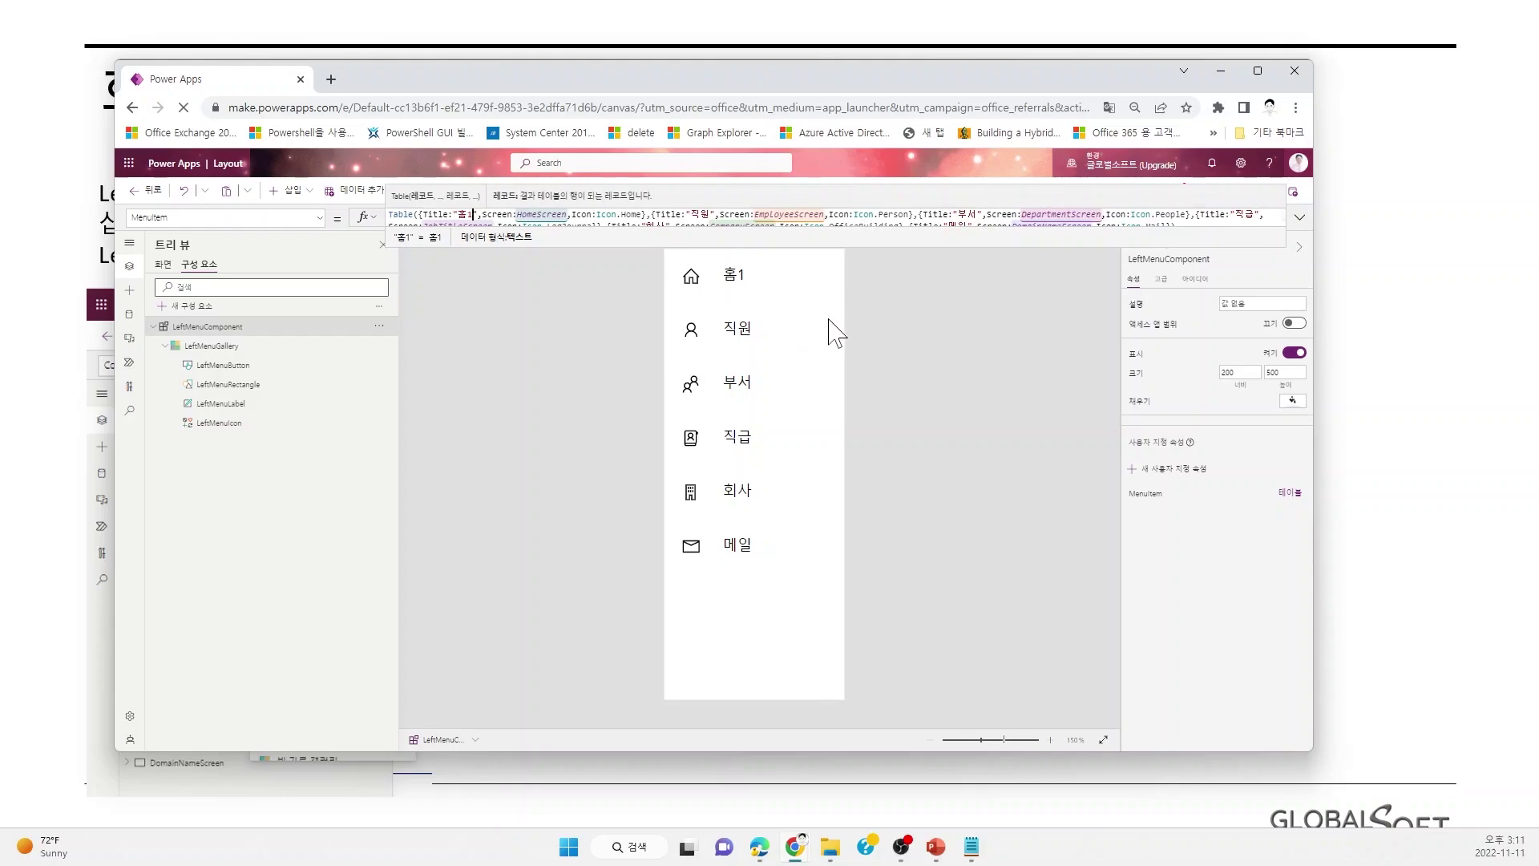
click(1007, 373)
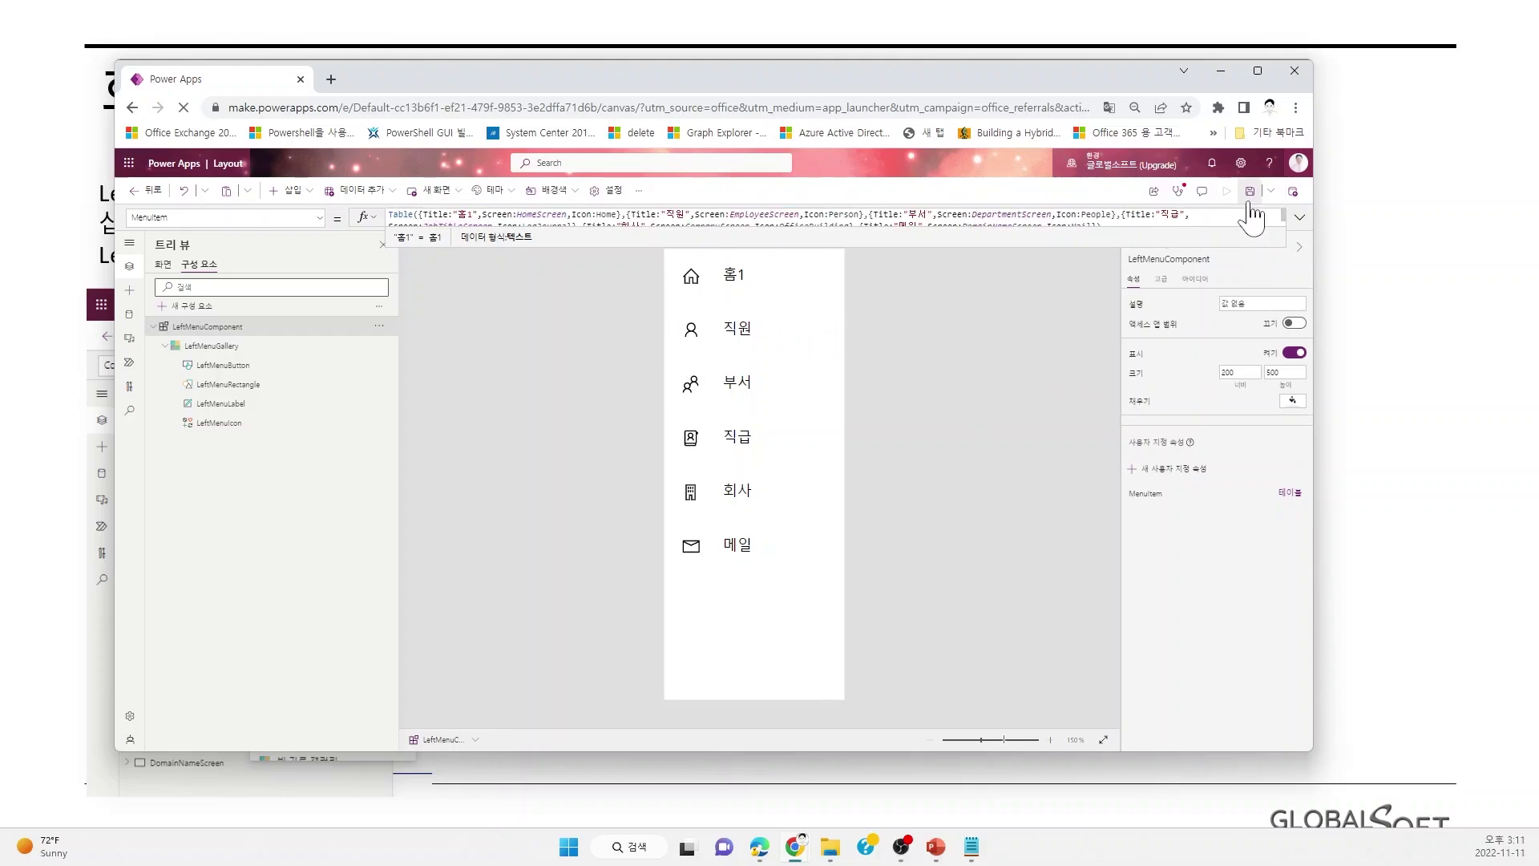
click(163, 267)
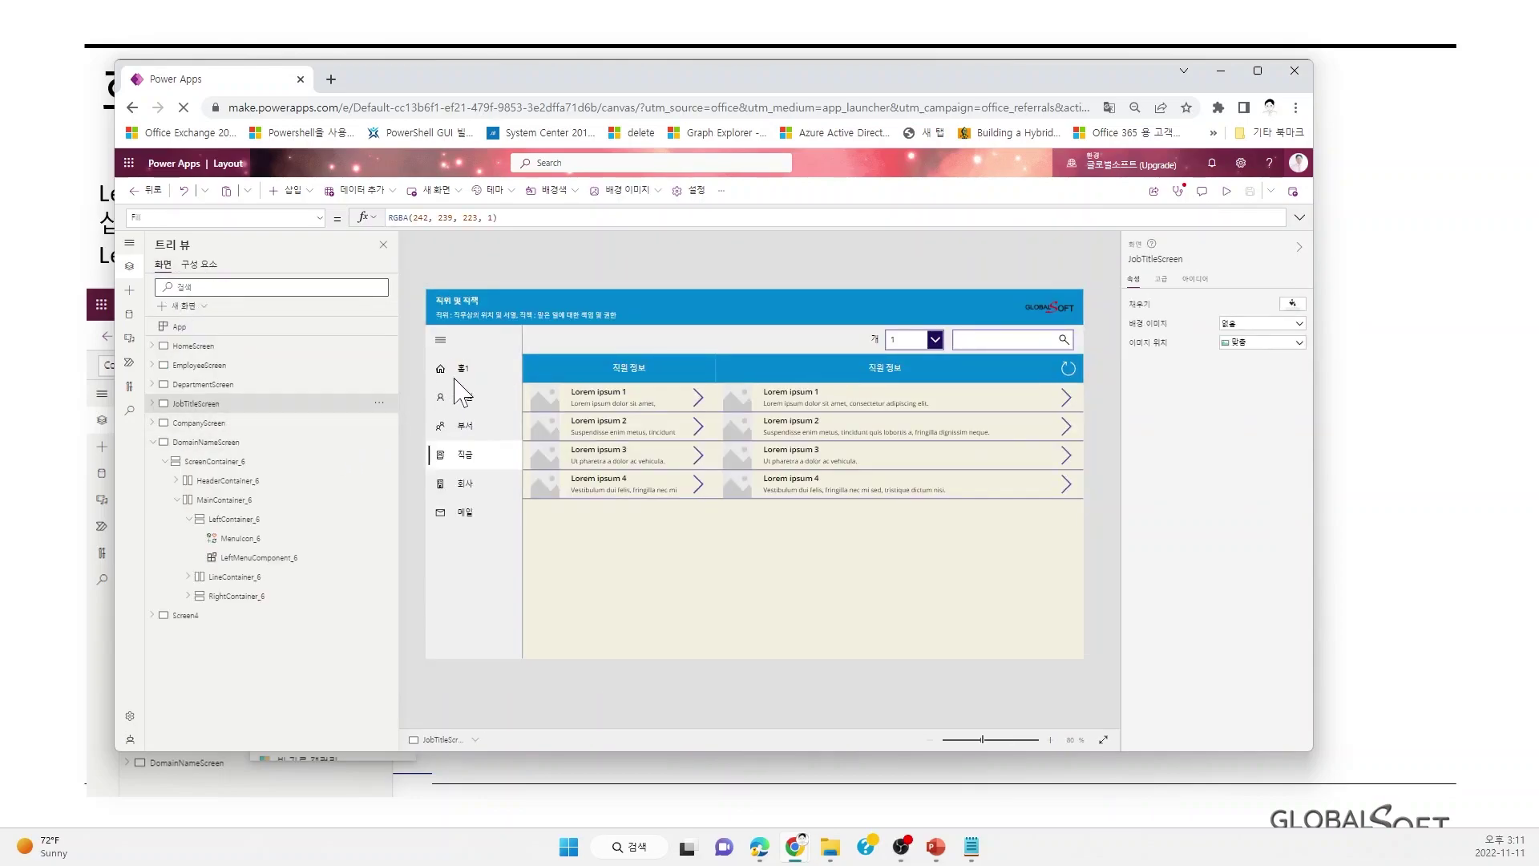
click(377, 423)
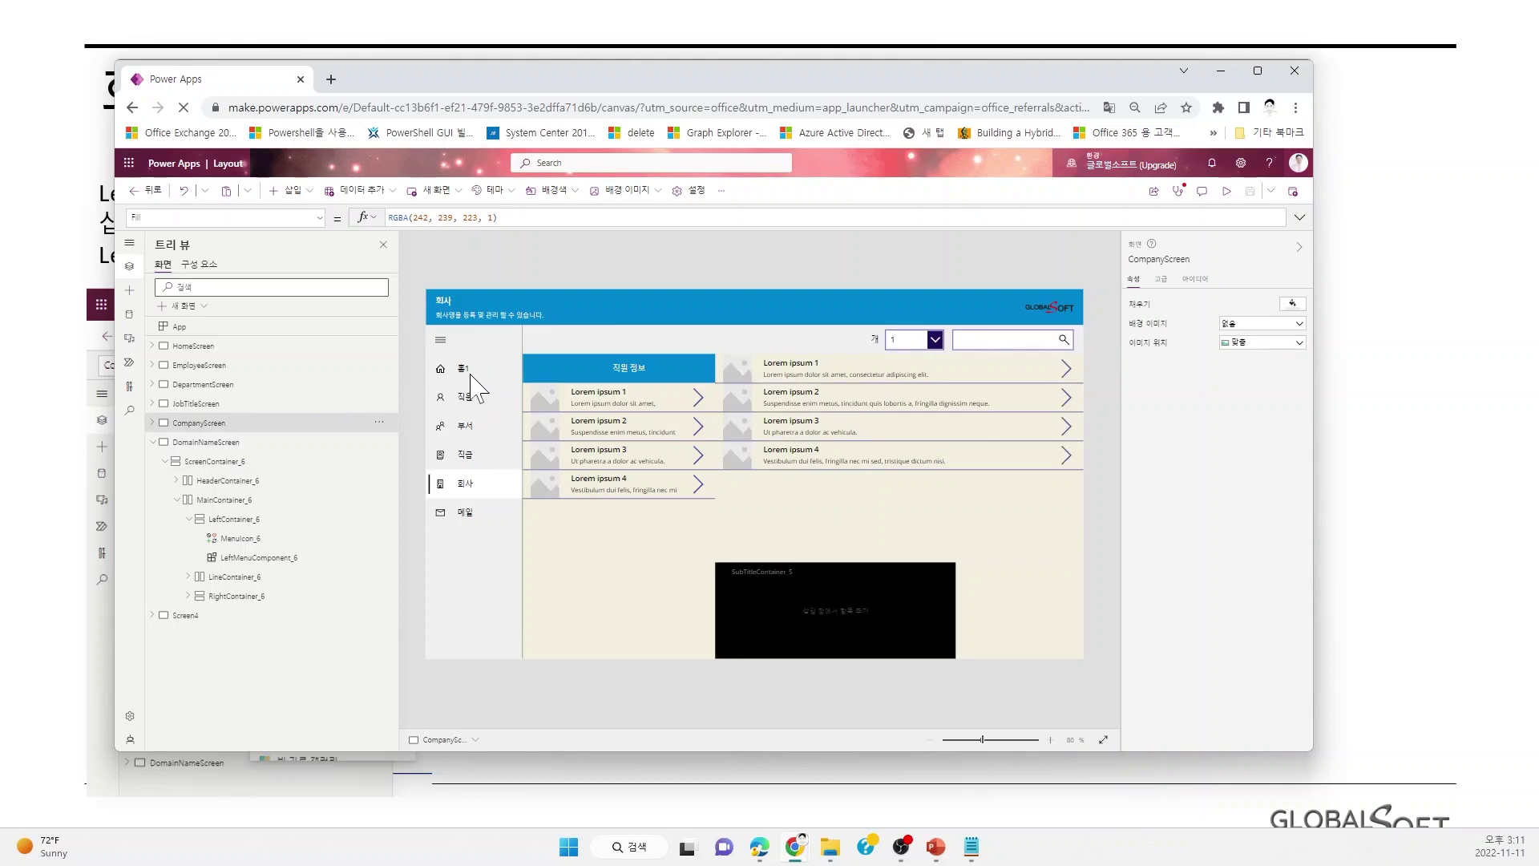
Set the home item's Title back to 홈 in LeftMenuComponent's MenuItem table and save the app.
click(199, 264)
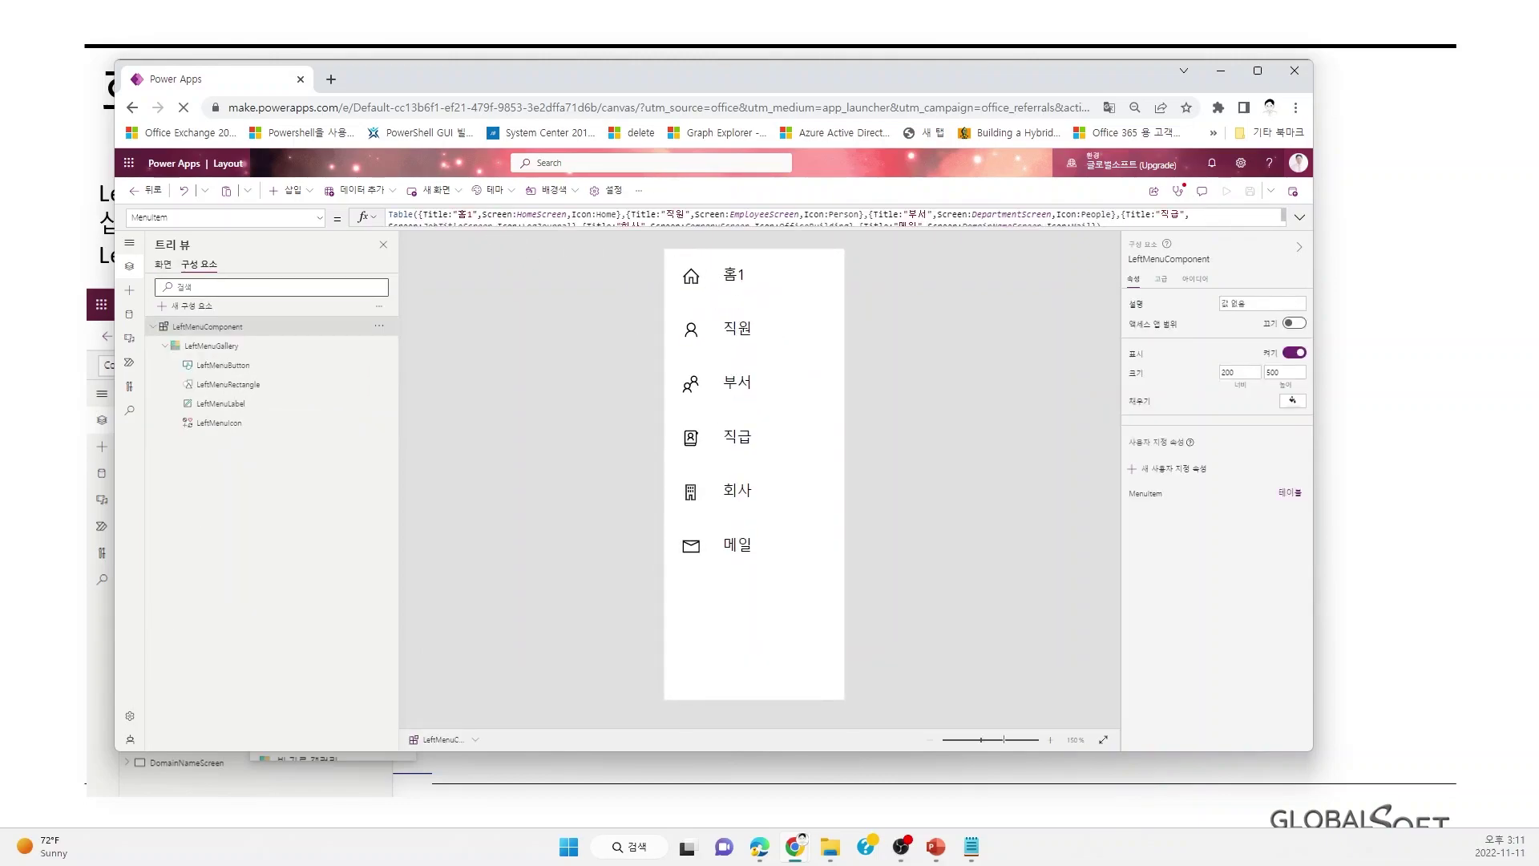
click(472, 214)
key(BackSpace)
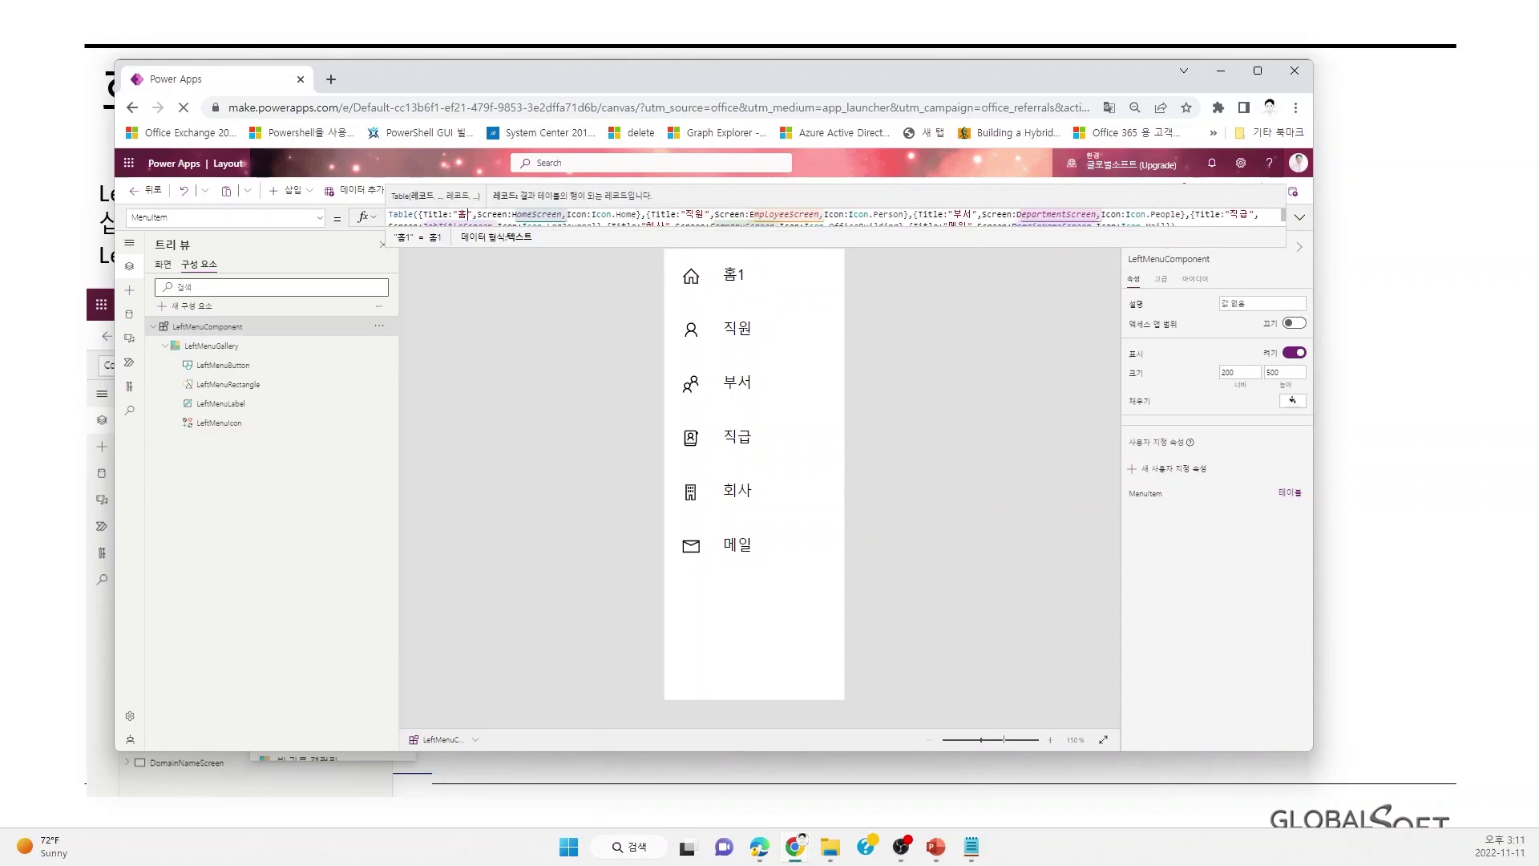
click(1060, 335)
click(1250, 192)
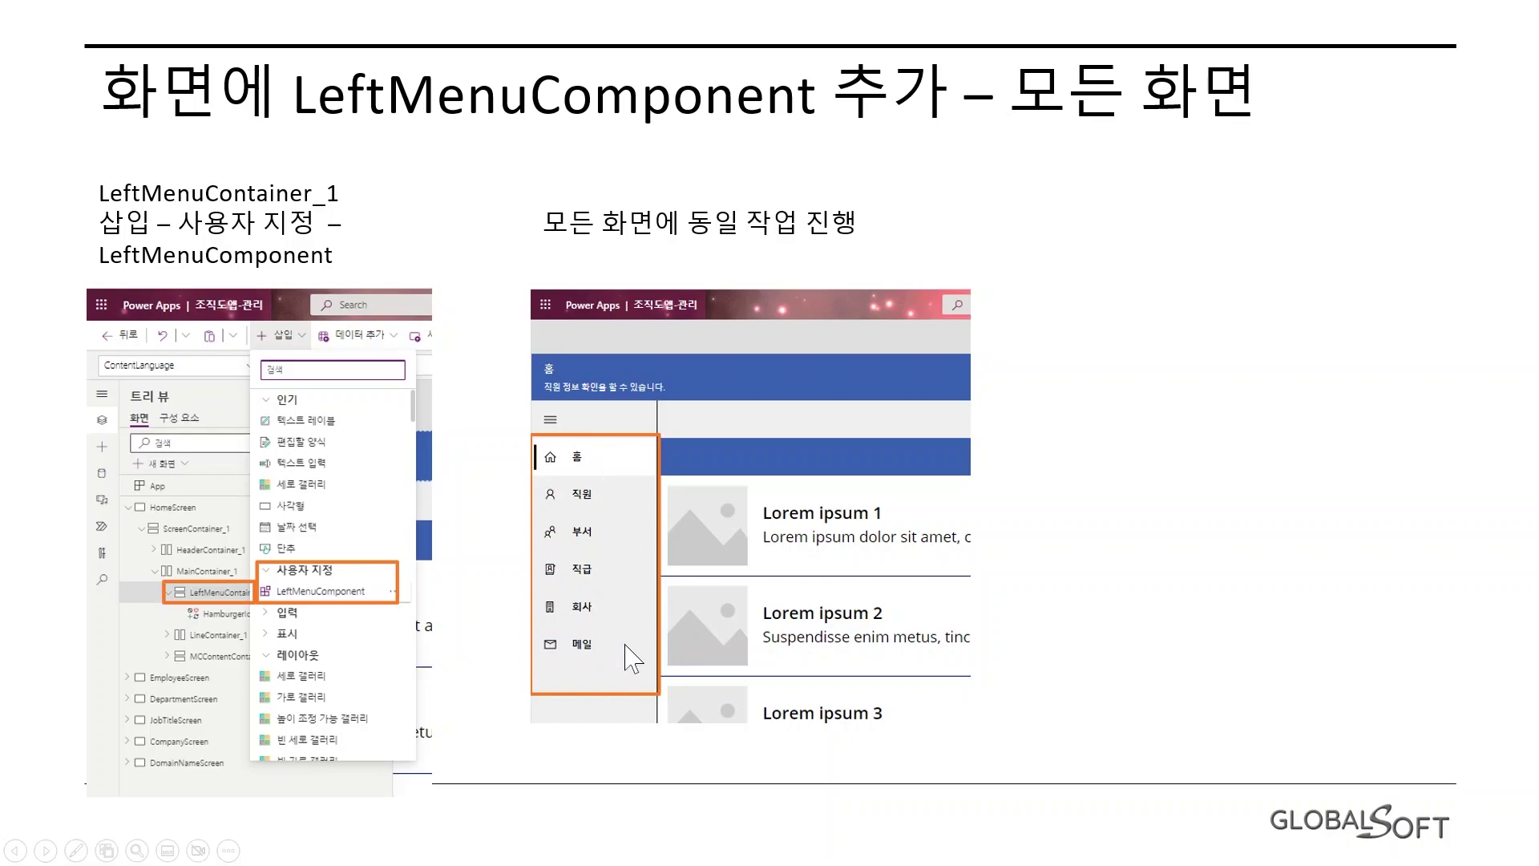
Switch back to Power Apps, collapse the menu on CompanyScreen, test its icons for JobTitleScreen and EmployeeScreen, and expand it again.
key(alt+Tab)
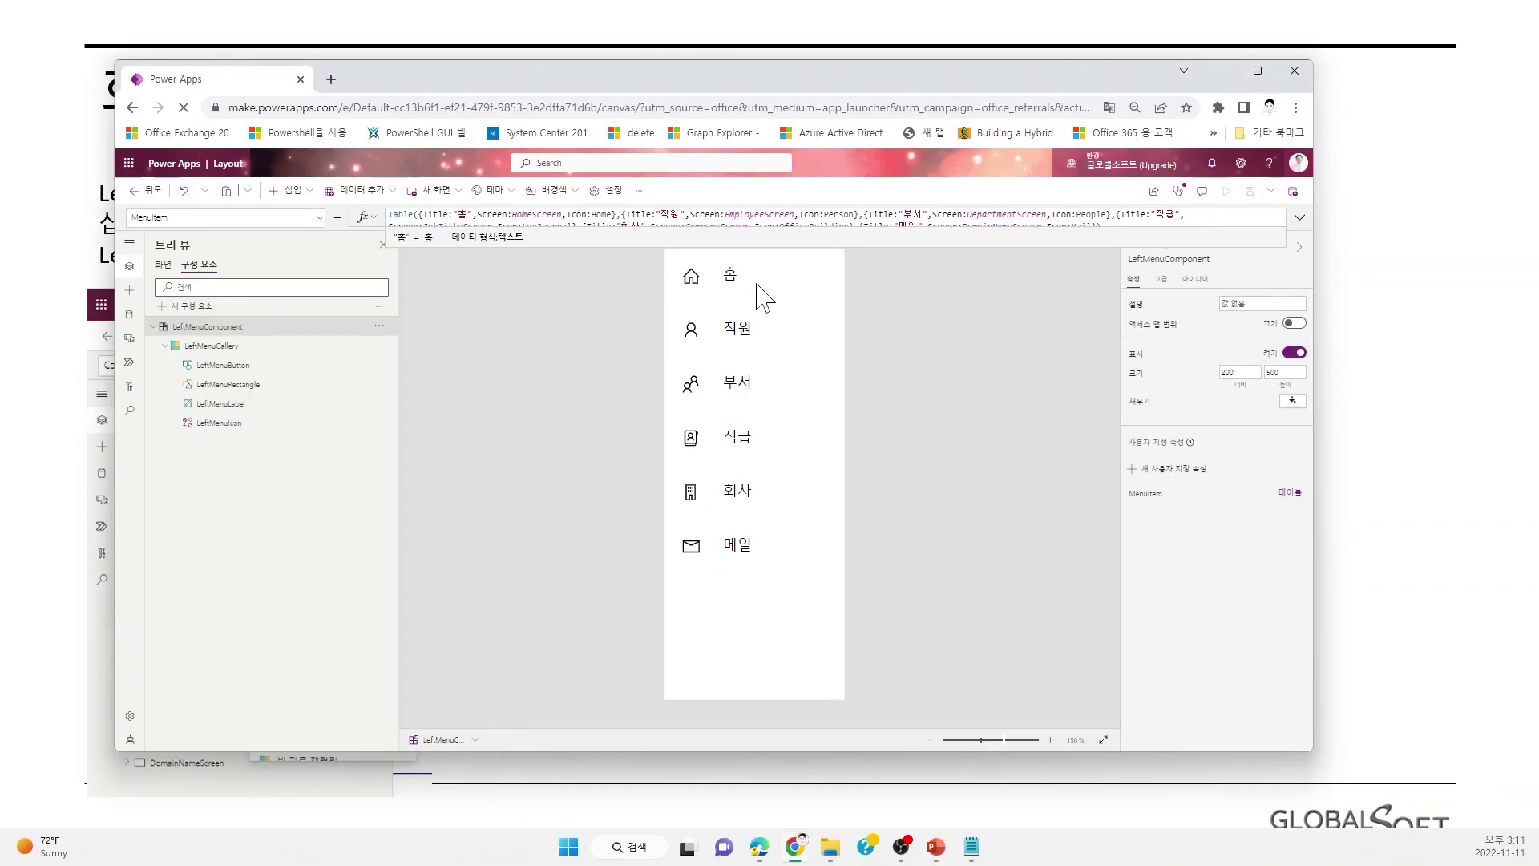
click(163, 265)
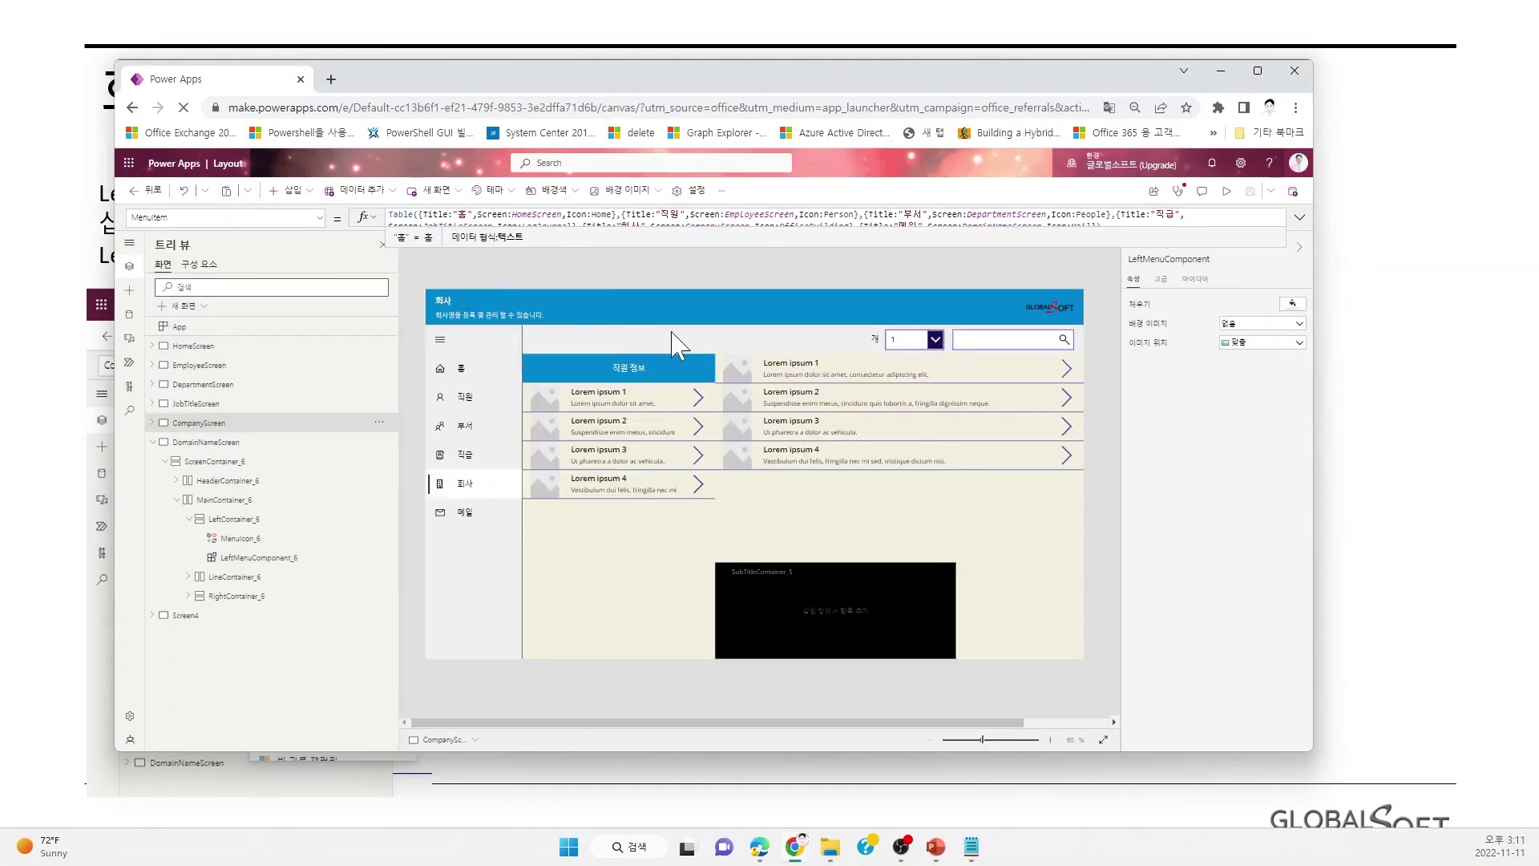
click(443, 342)
alt+click(443, 342)
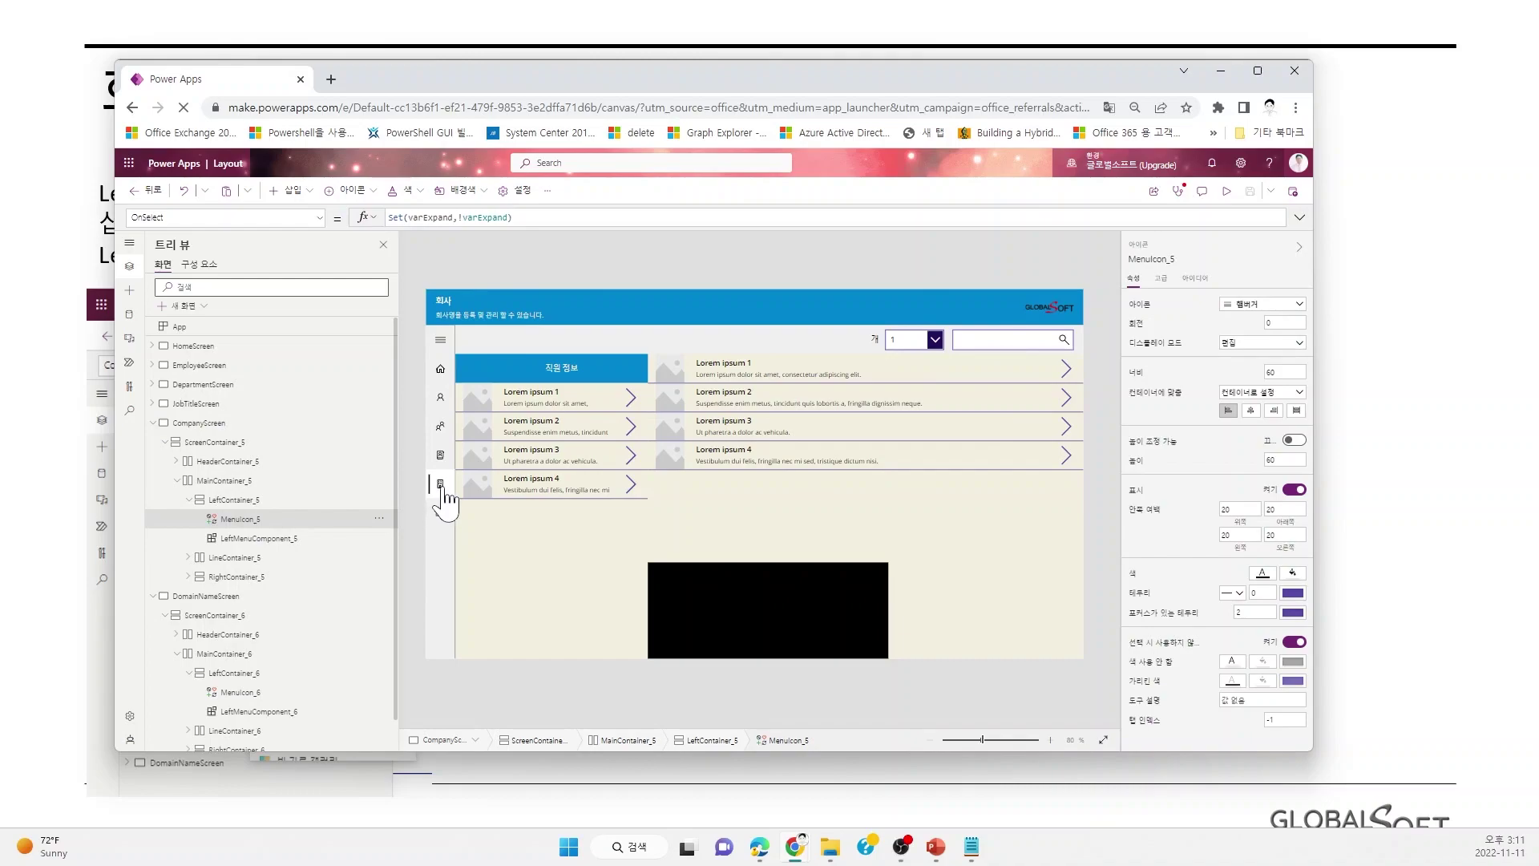
alt+click(442, 456)
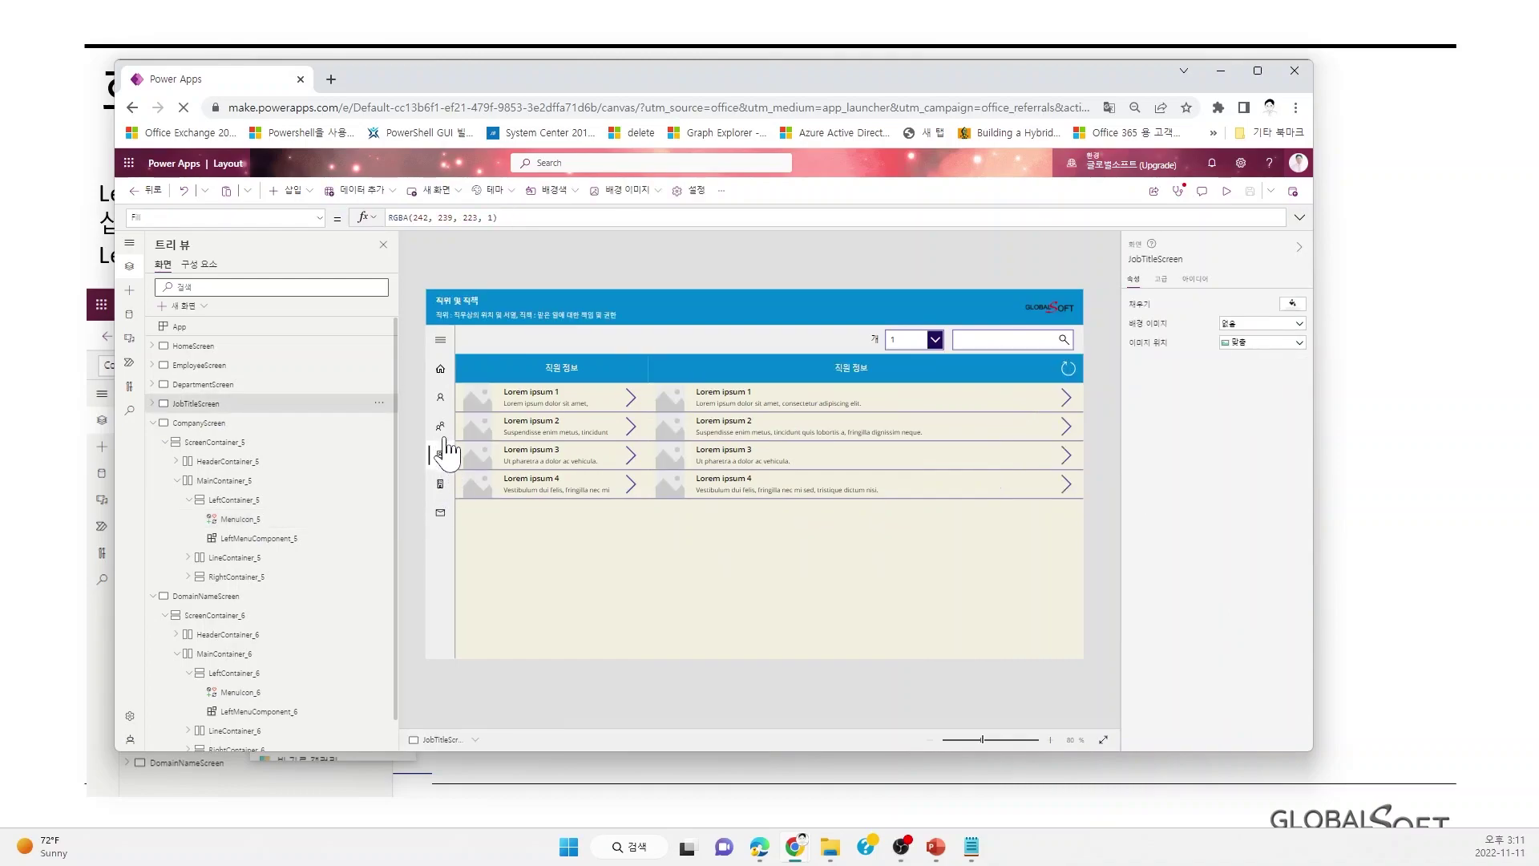
alt+click(440, 397)
alt+click(441, 343)
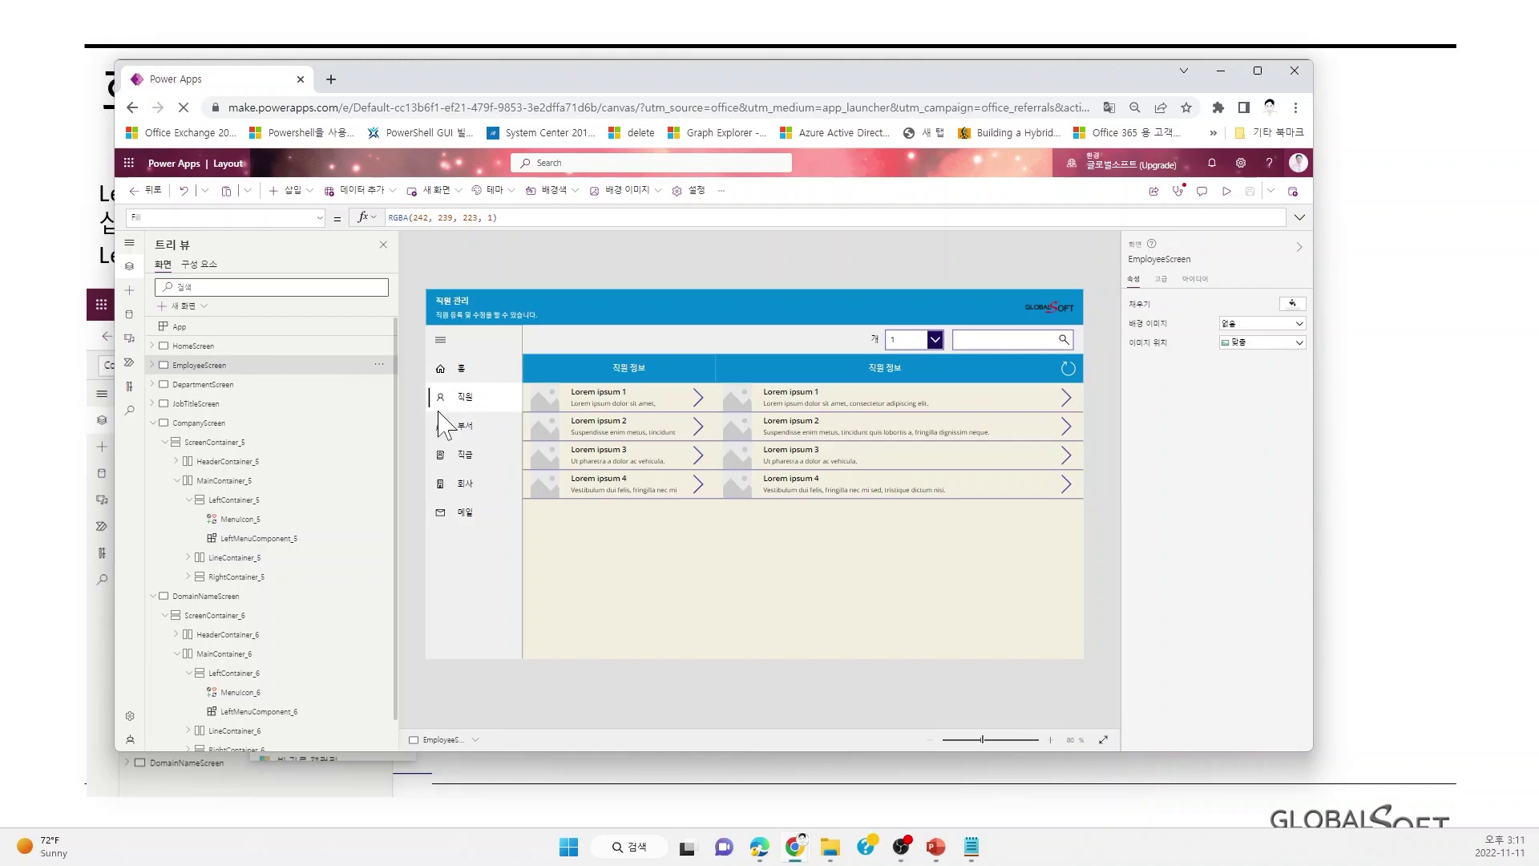
Test the expanded menu's items on the canvas to move between screens, and toggle the menu width with the hamburger icon.
click(456, 373)
click(467, 404)
click(466, 460)
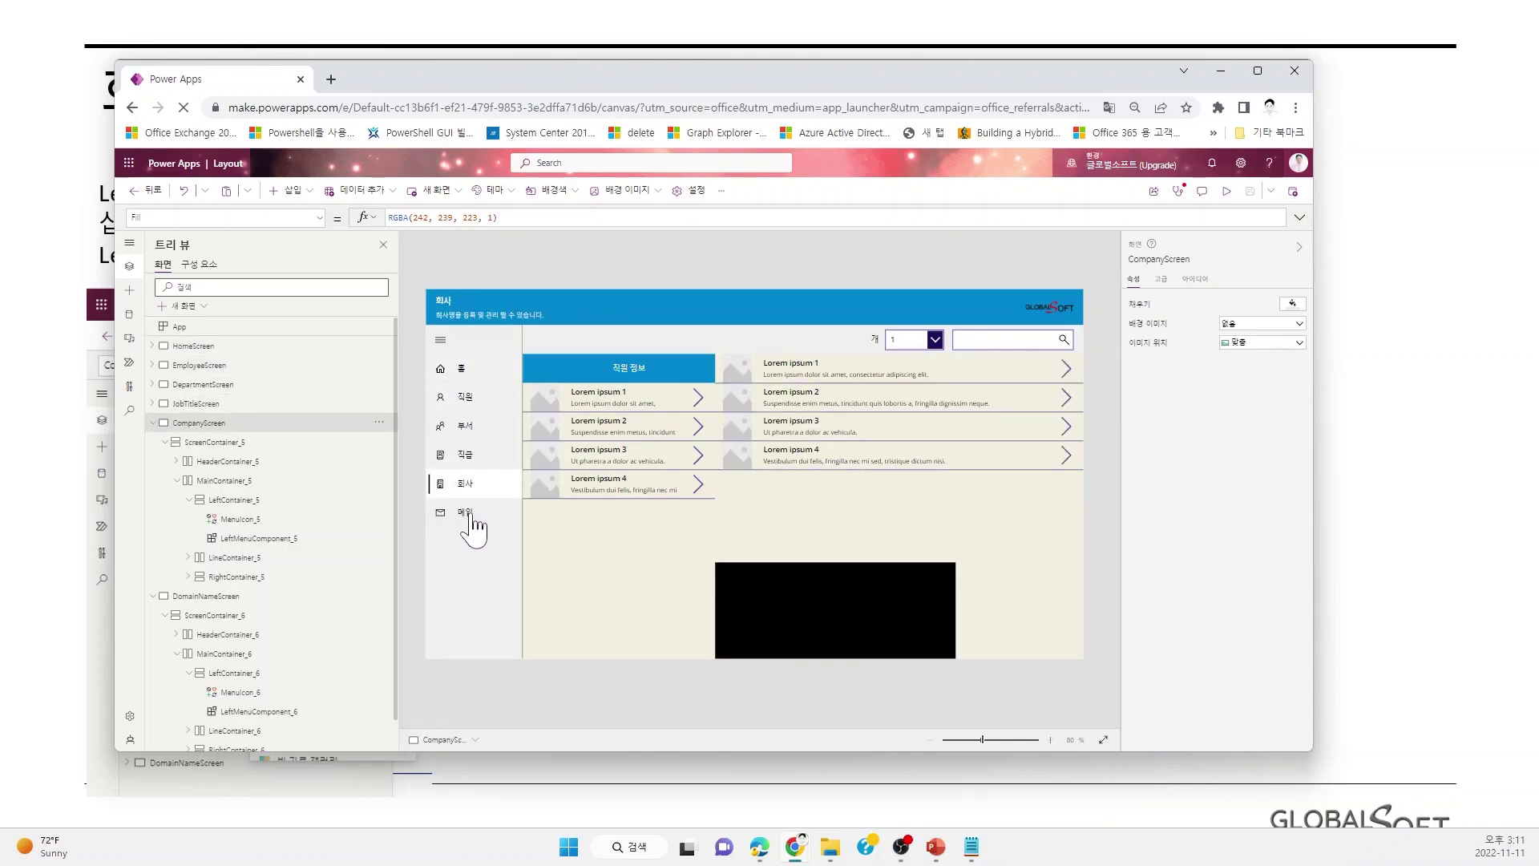
click(472, 517)
click(468, 405)
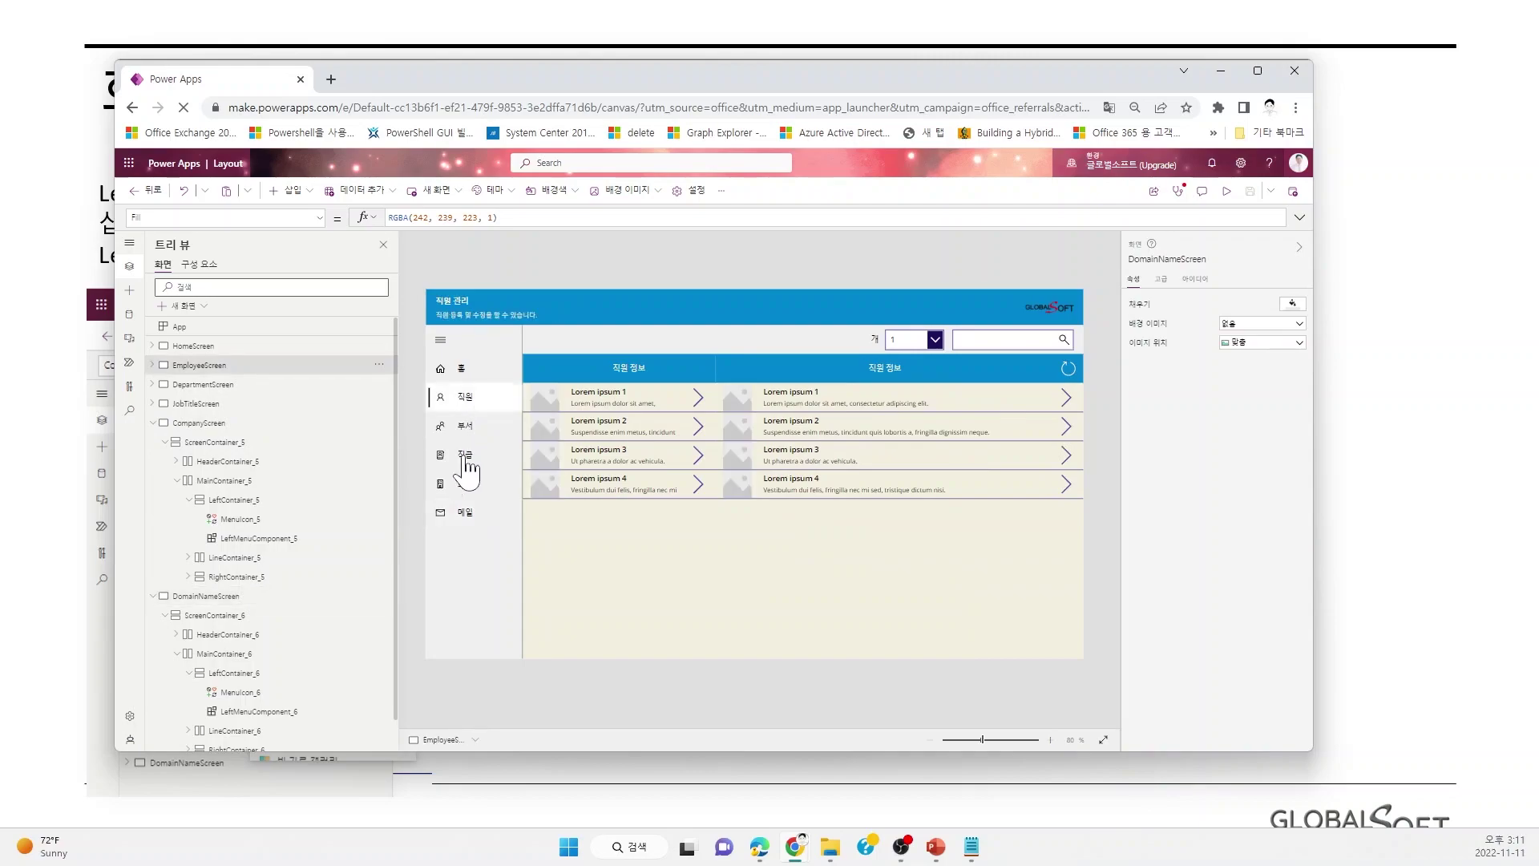
click(442, 343)
click(442, 343)
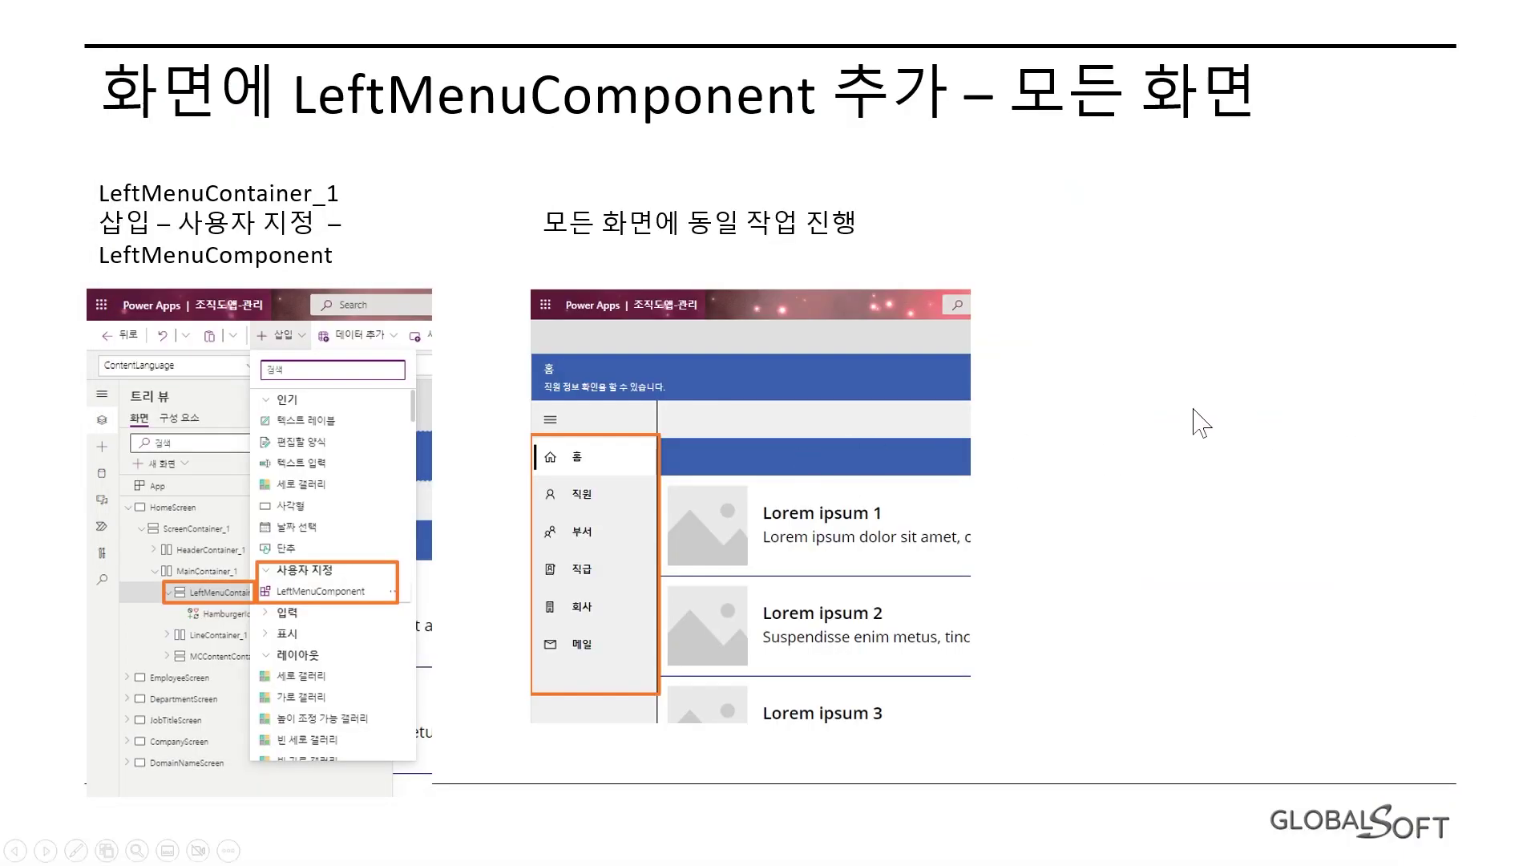
click(1201, 425)
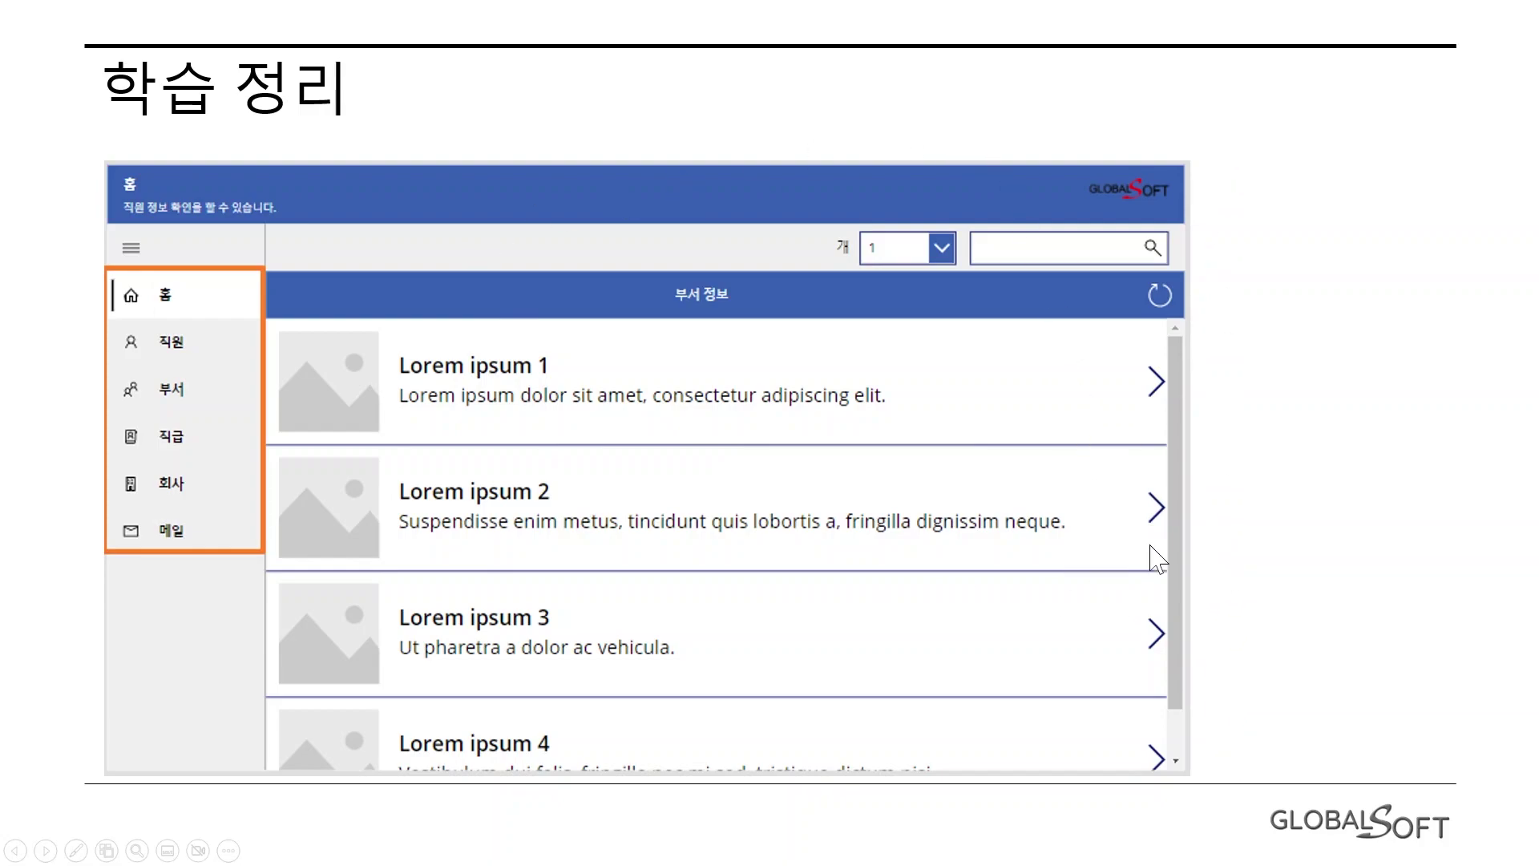
click(1301, 521)
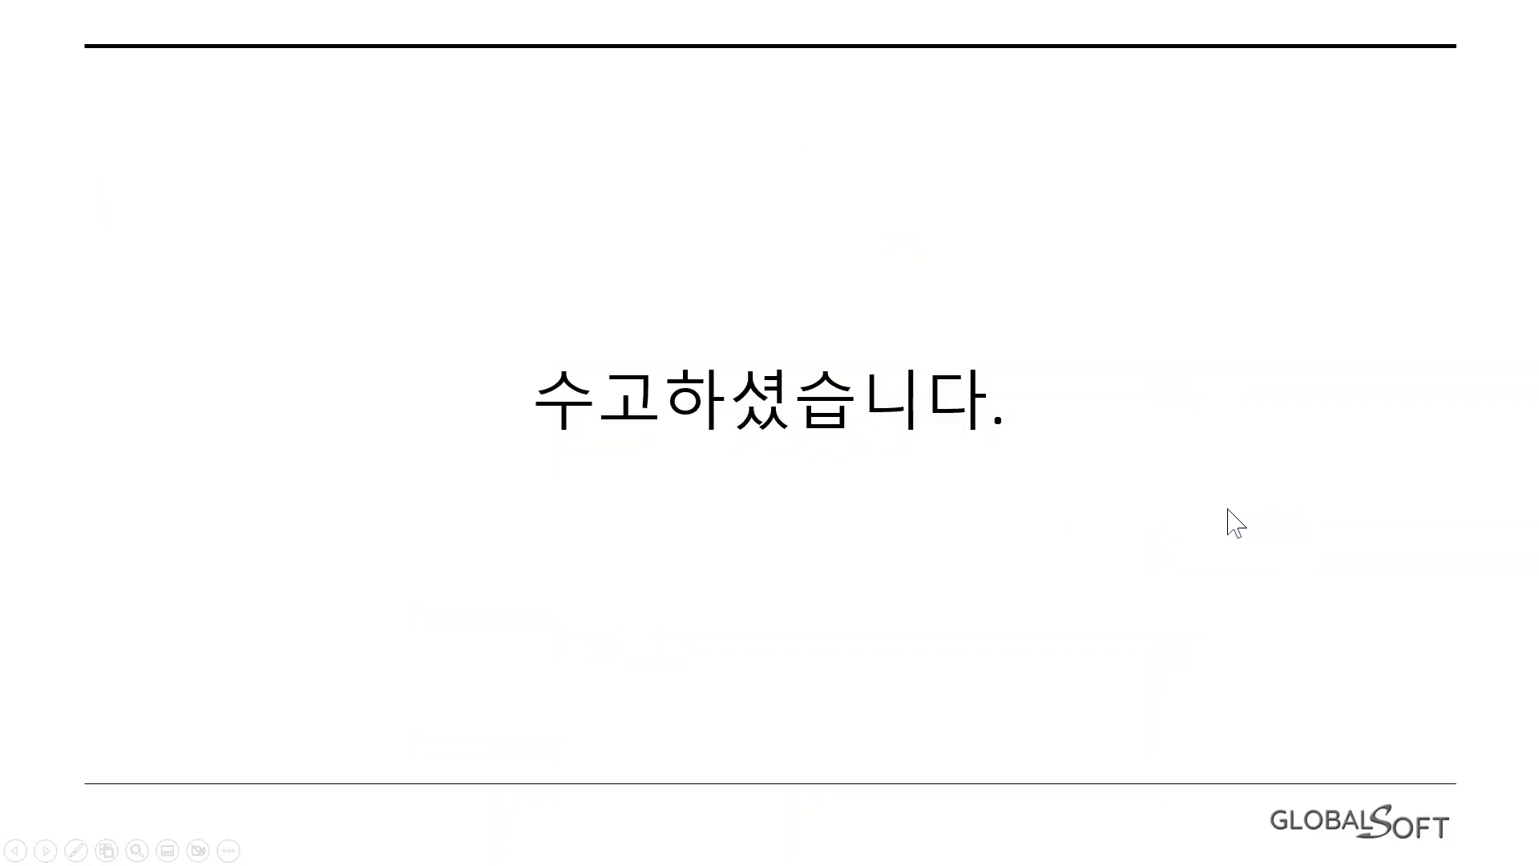